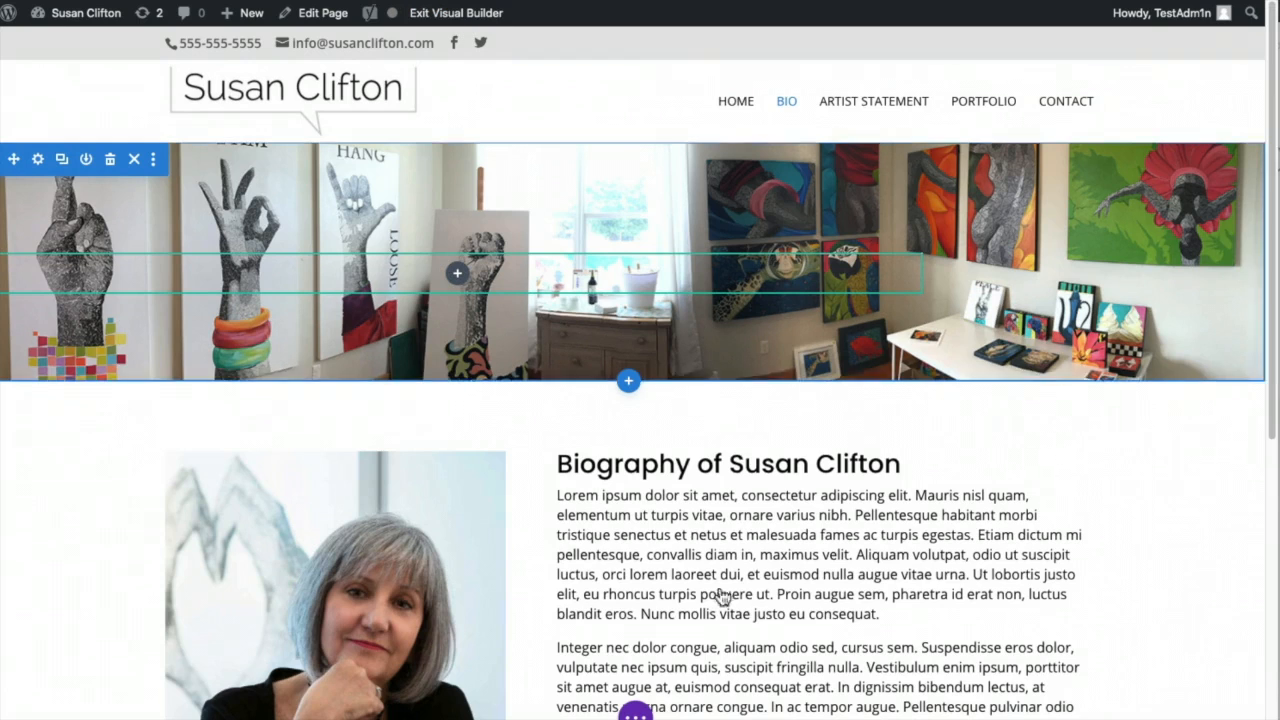
- Save the Bio page's changes and open the empty Artist Statement page from the menu
left_click(635, 712)
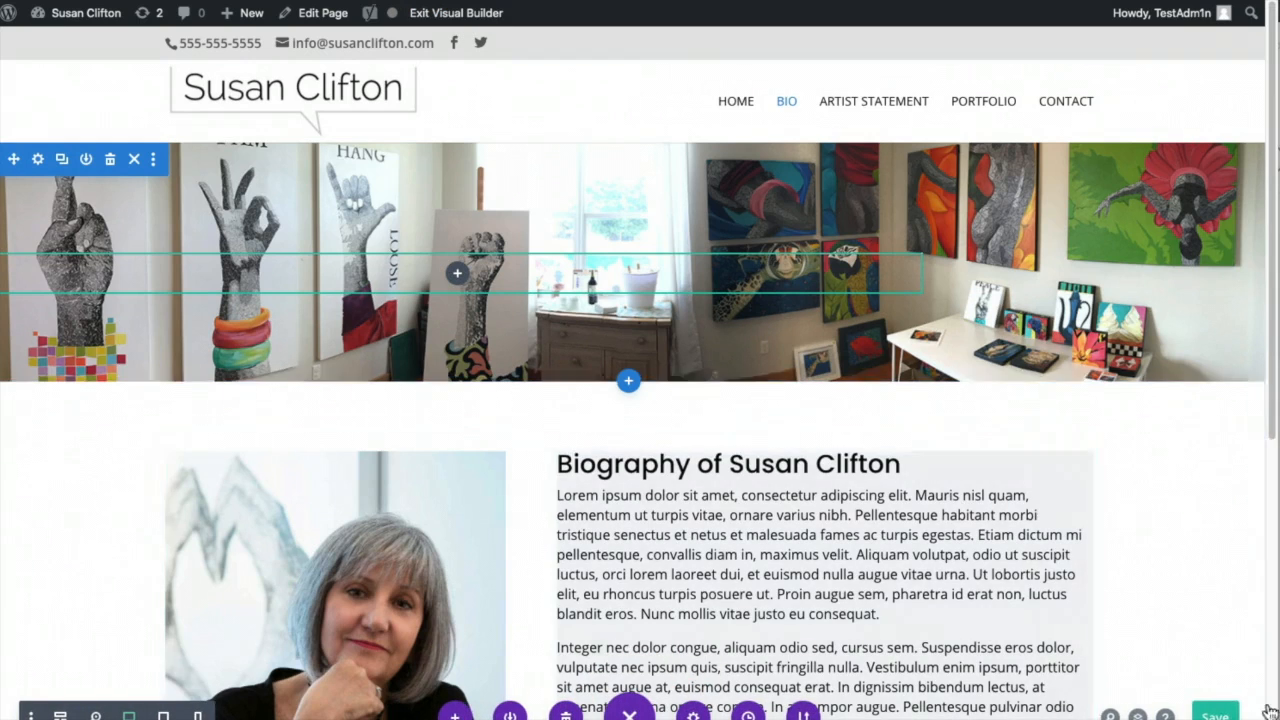
left_click(1224, 714)
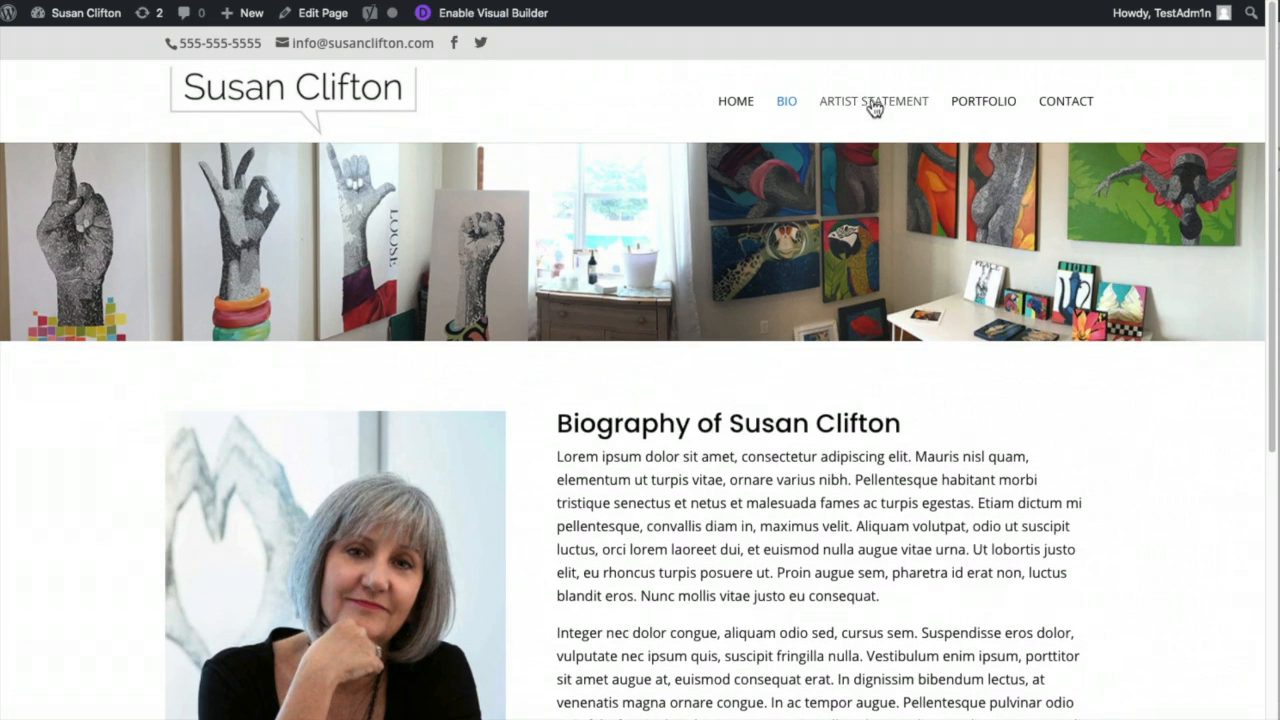
left_click(862, 104)
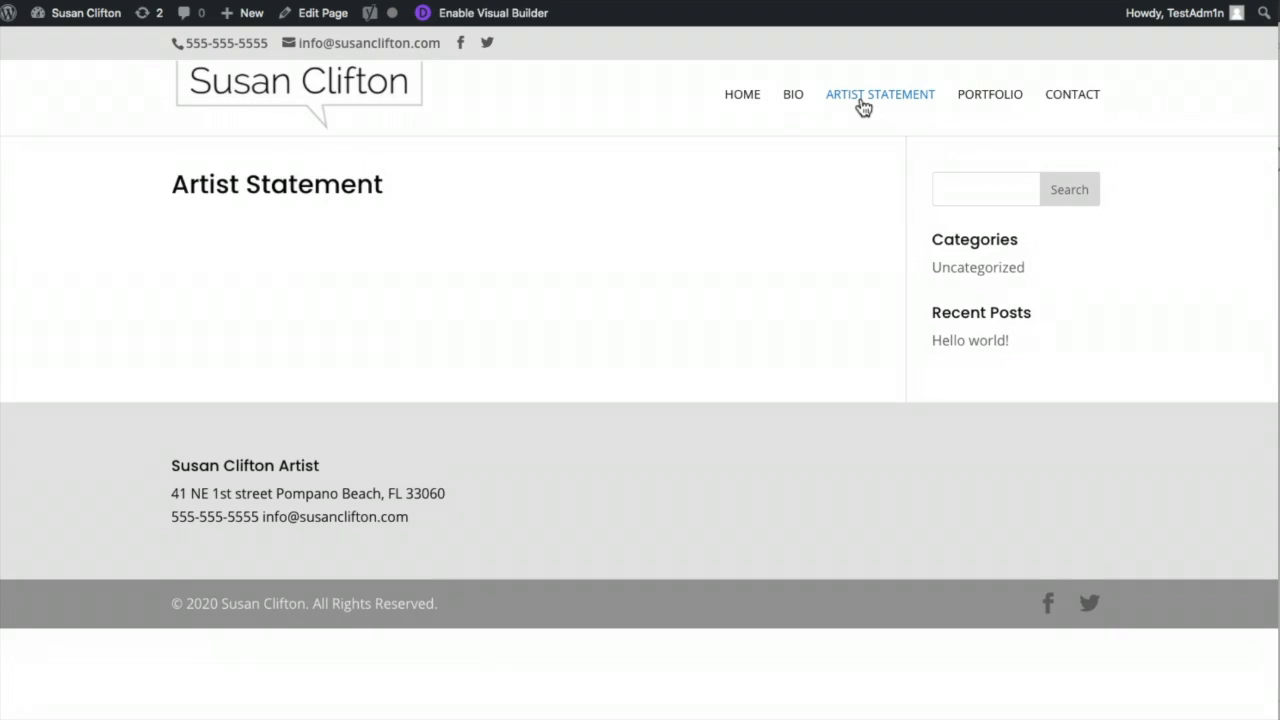
- Enable the Visual Builder and clone the Bio page's layout into Artist Statement
left_click(528, 13)
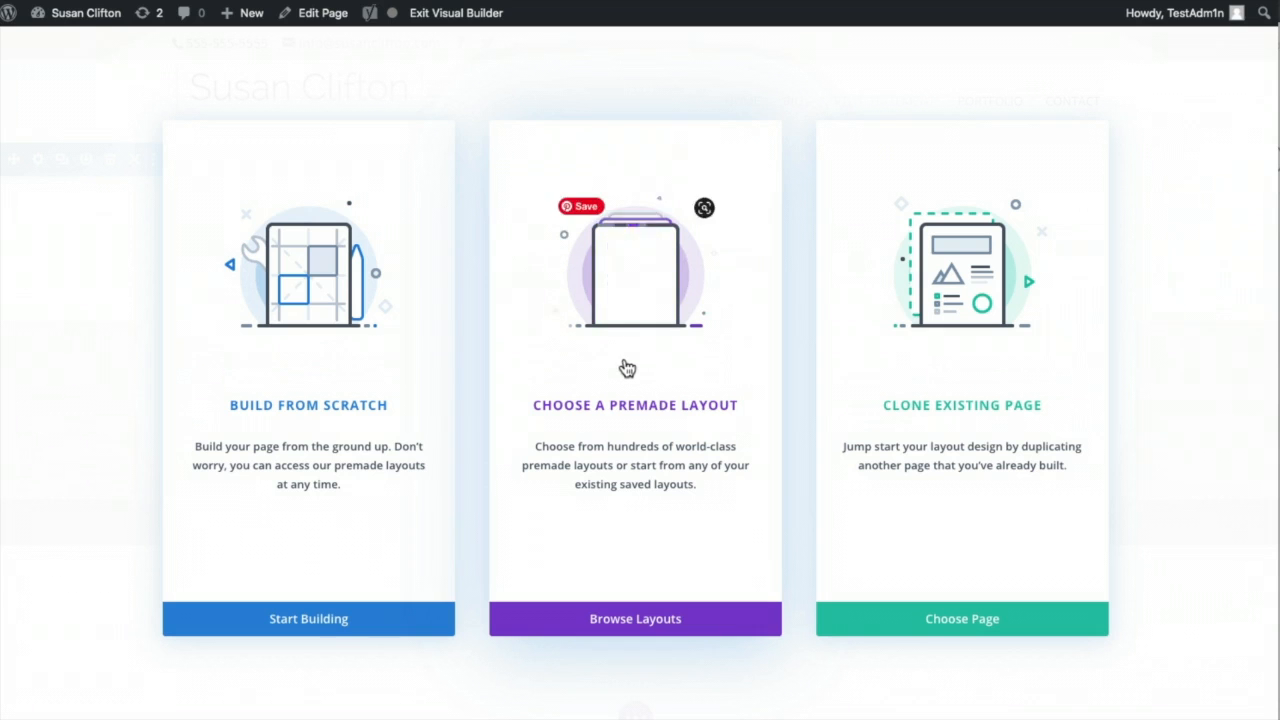
left_click(965, 370)
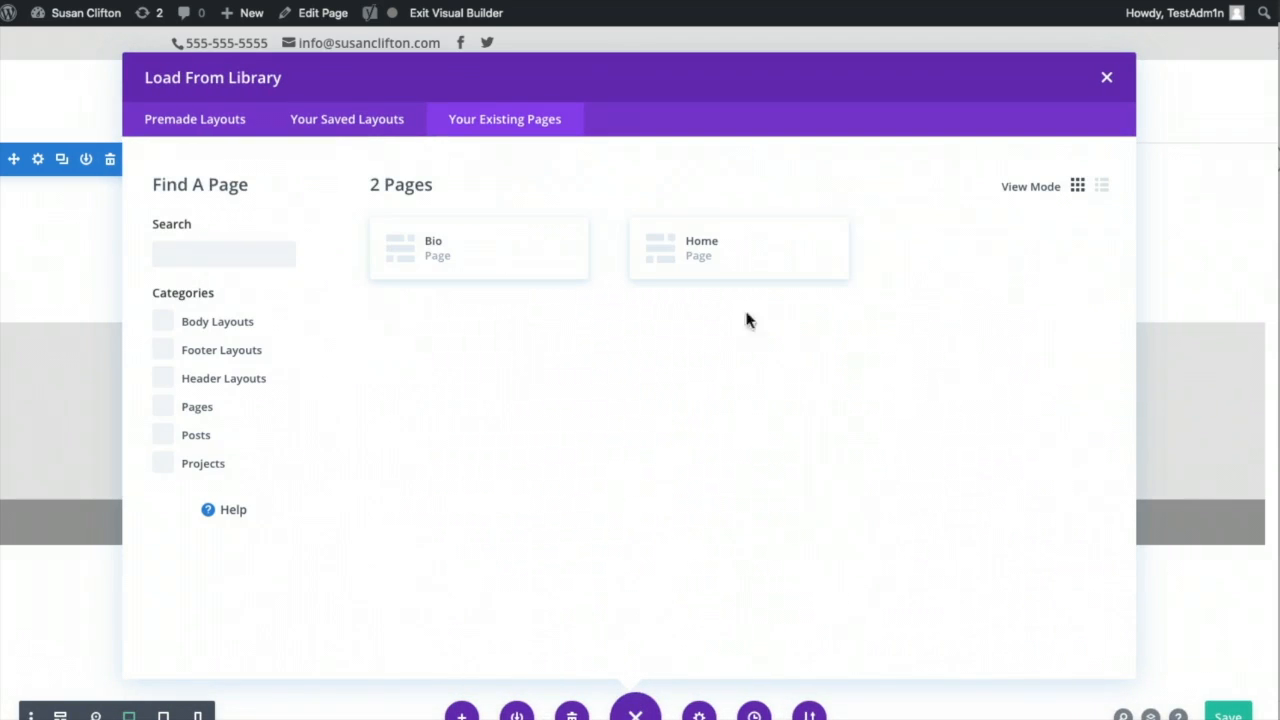
left_click(492, 262)
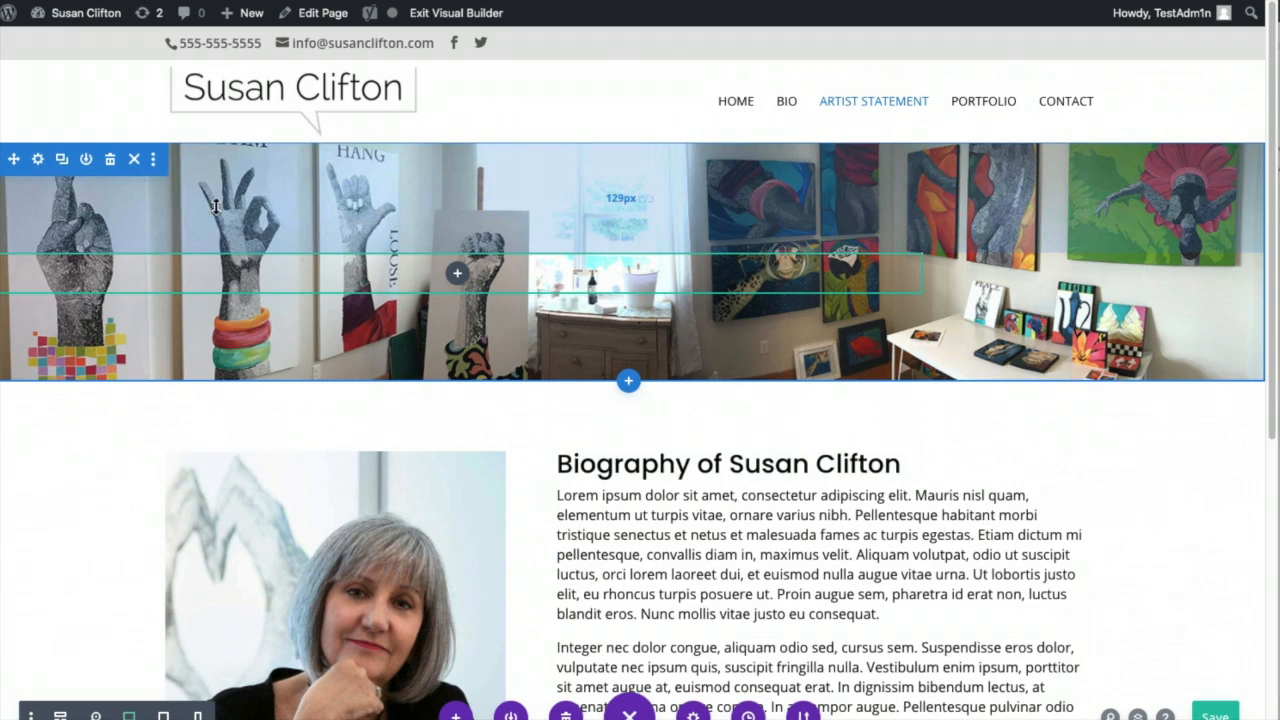
- Remove the studio panorama from the header section's background and start uploading a new image
left_click(42, 163)
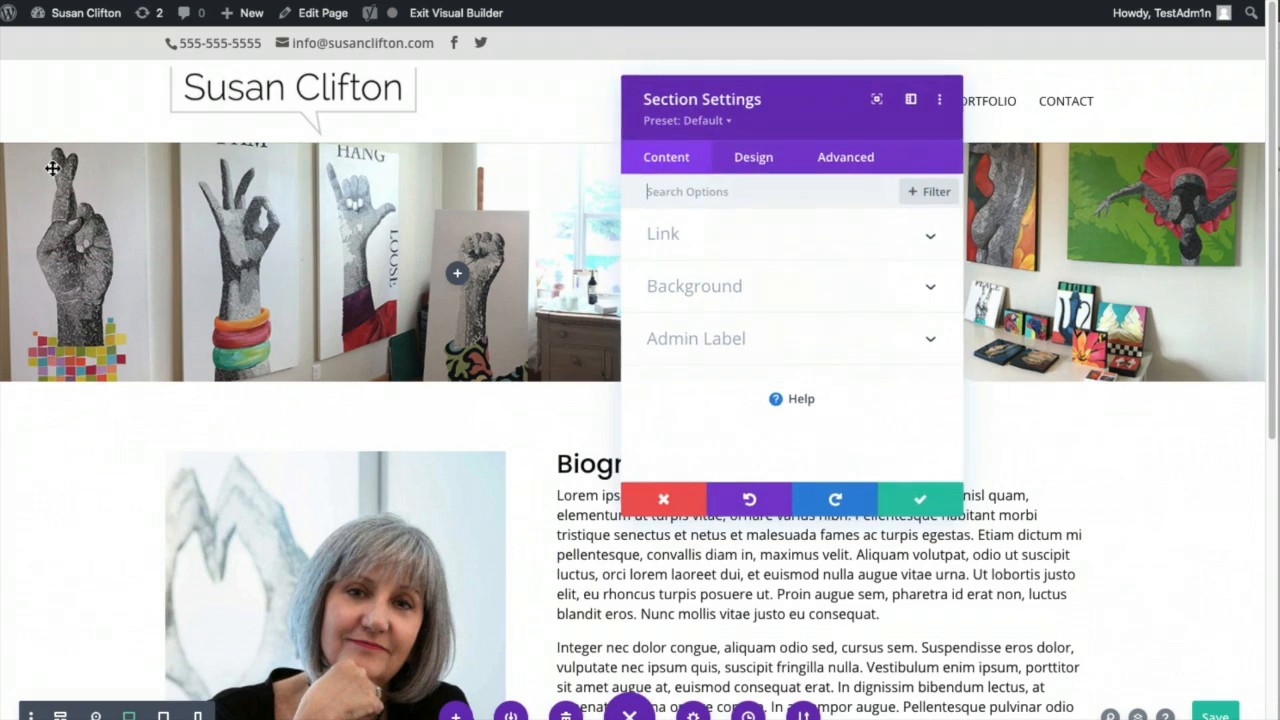
left_click(700, 287)
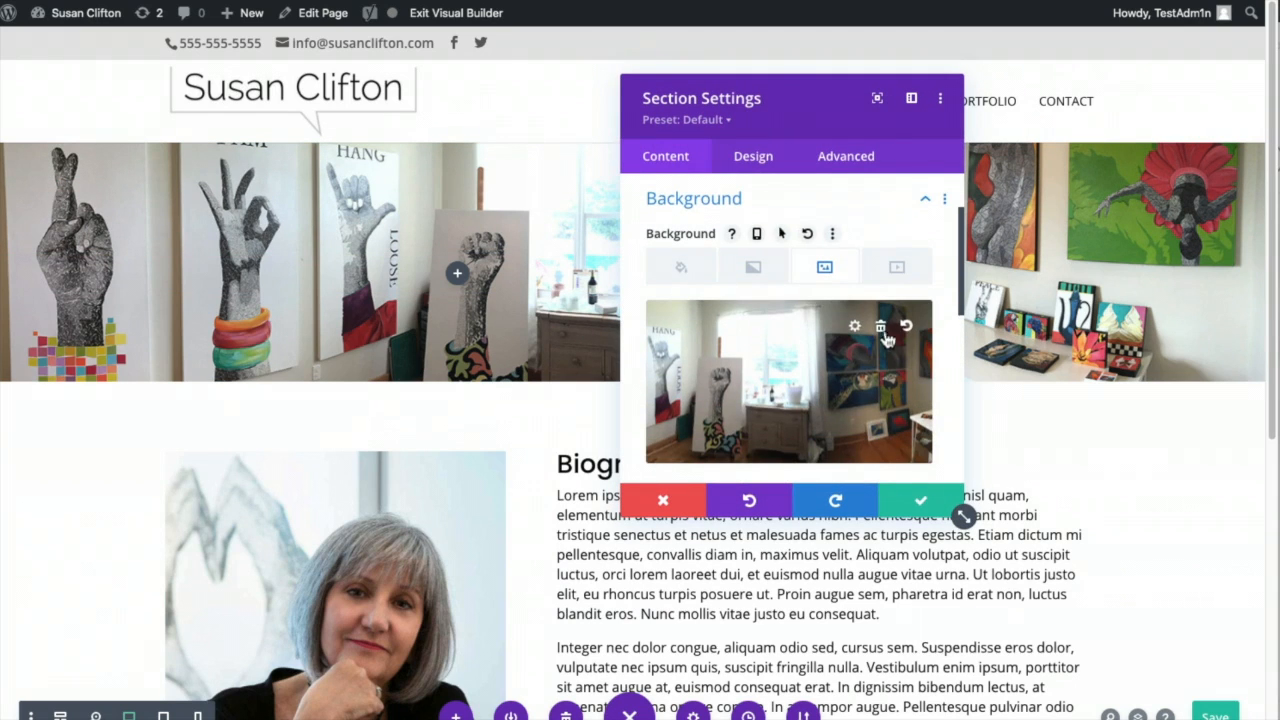
left_click(881, 331)
left_click(824, 366)
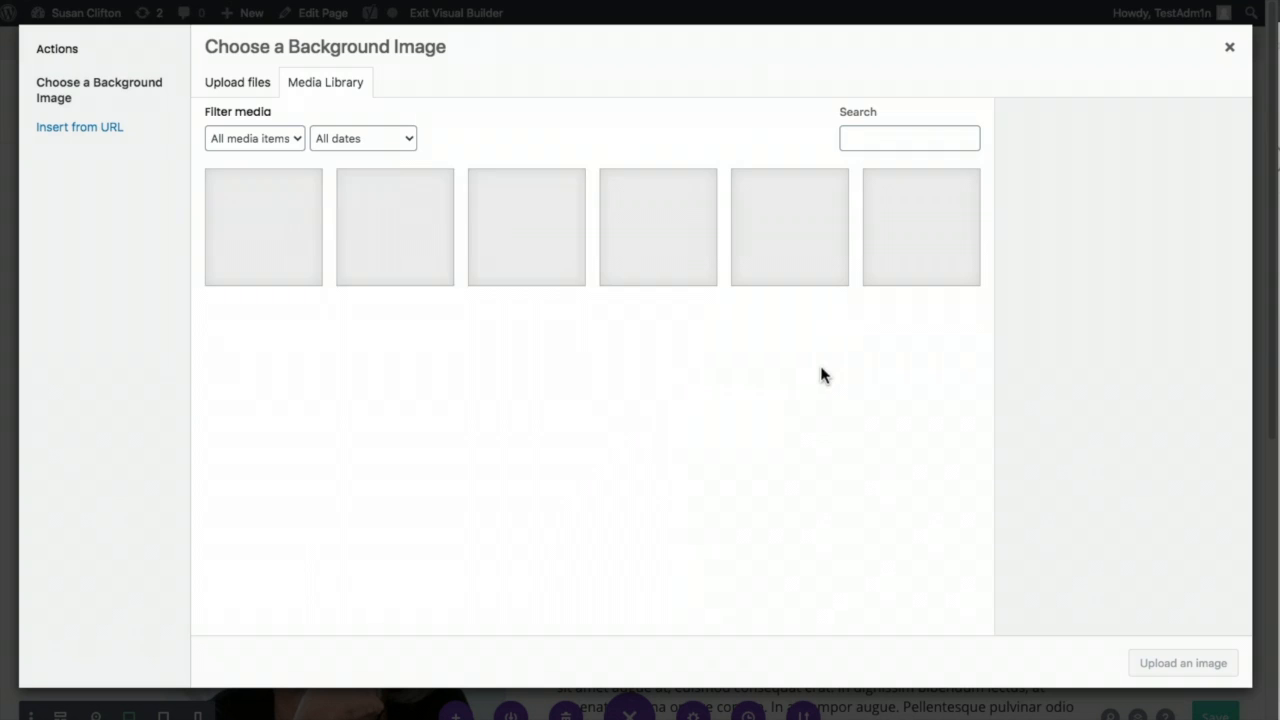
left_click(241, 86)
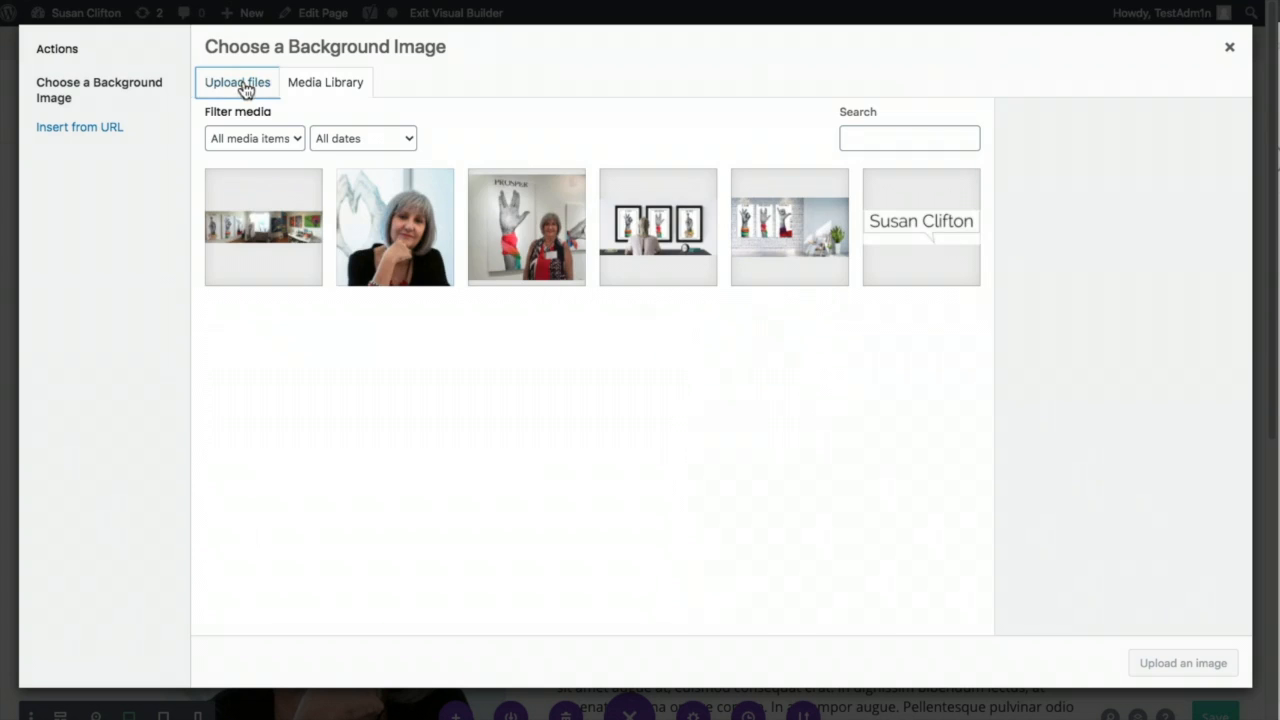
left_click(721, 363)
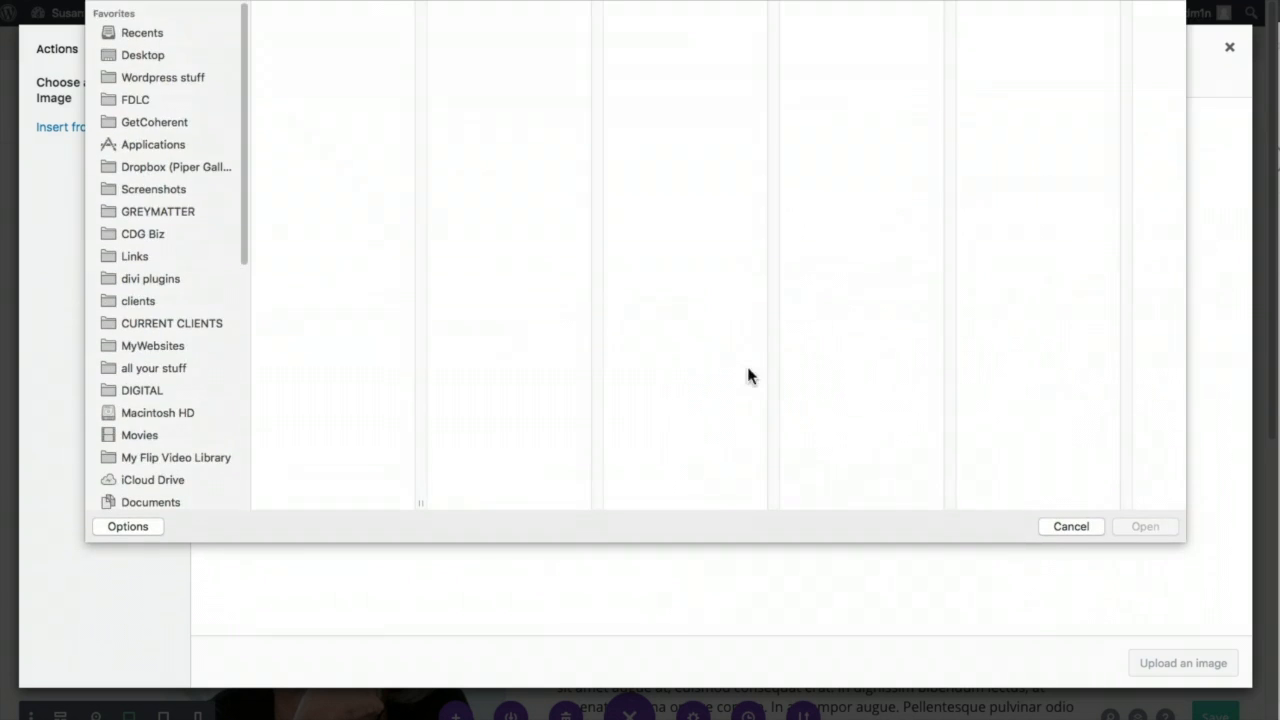
- Upload the painting detail image from the ELEMENTS folder and apply it as the section background
left_click(545, 10)
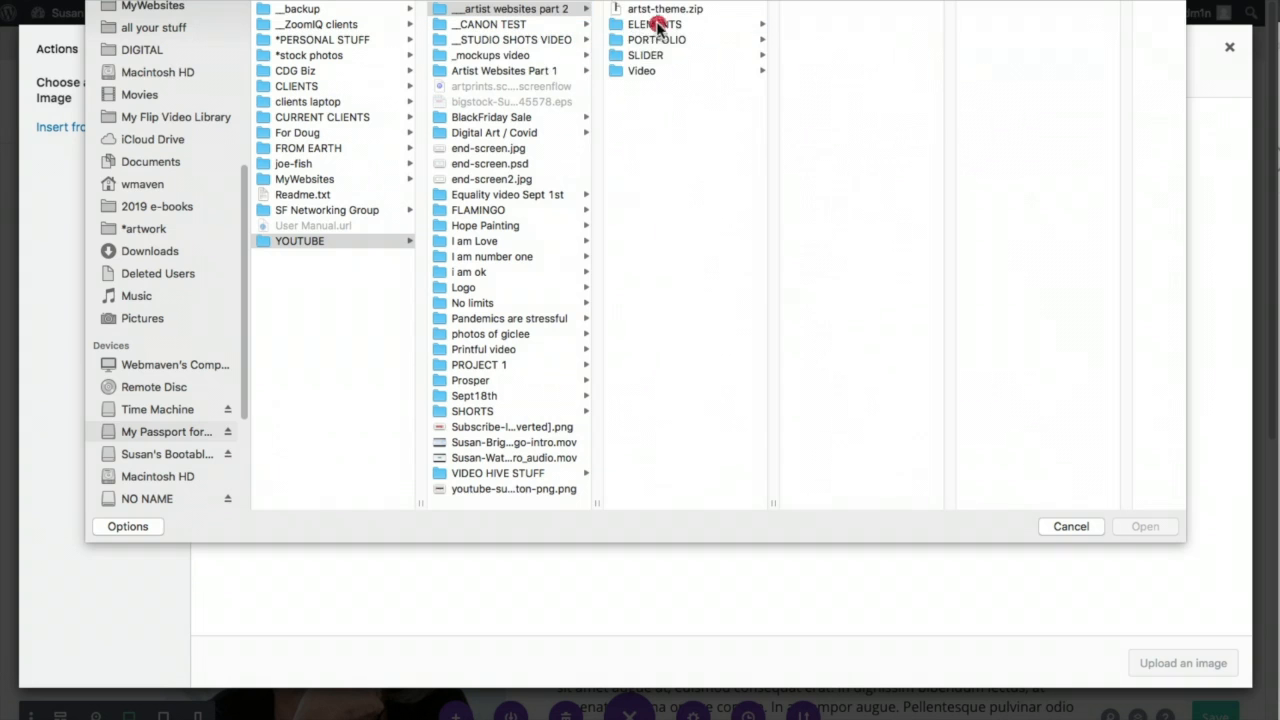
left_click(655, 24)
left_click(812, 103)
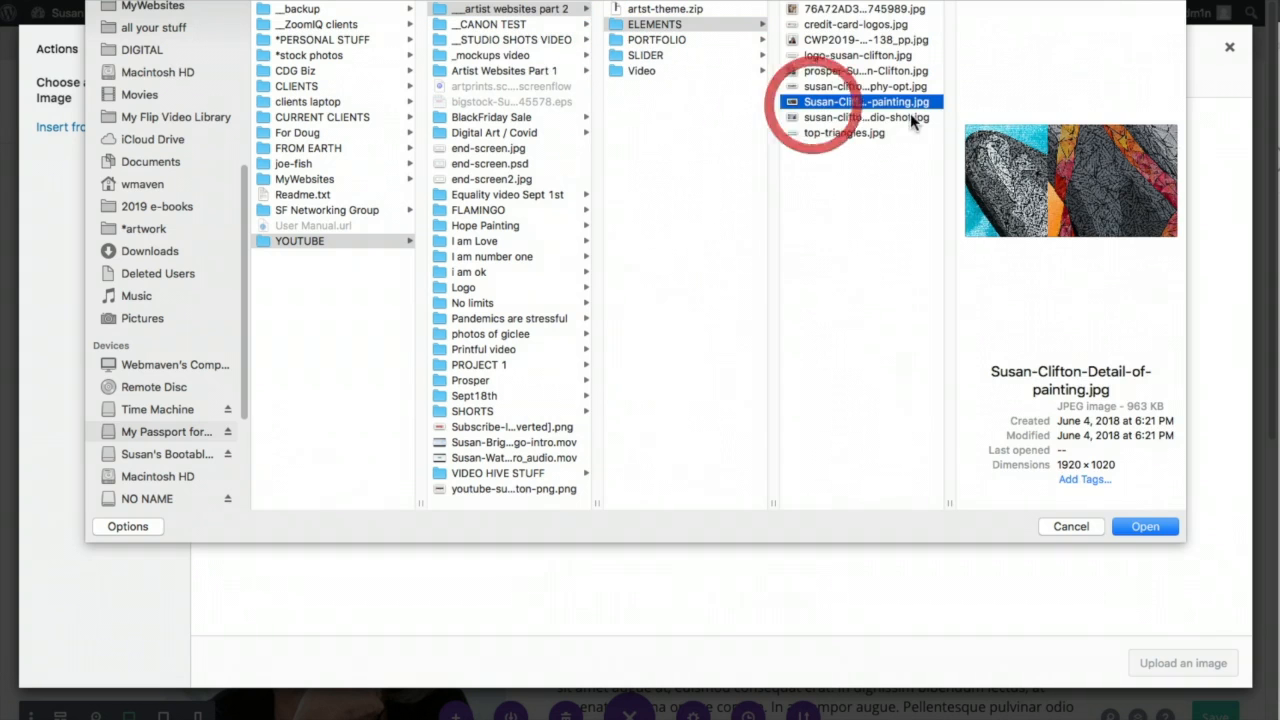
left_click(1131, 527)
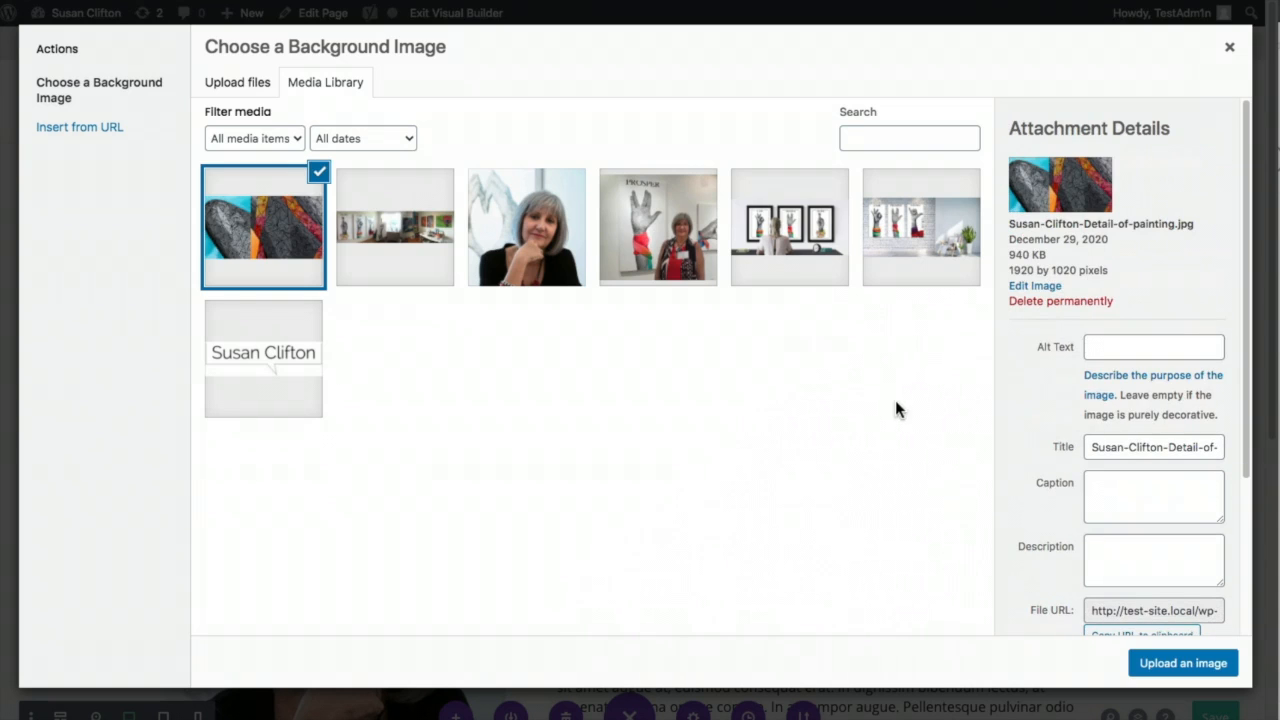
left_click(1167, 664)
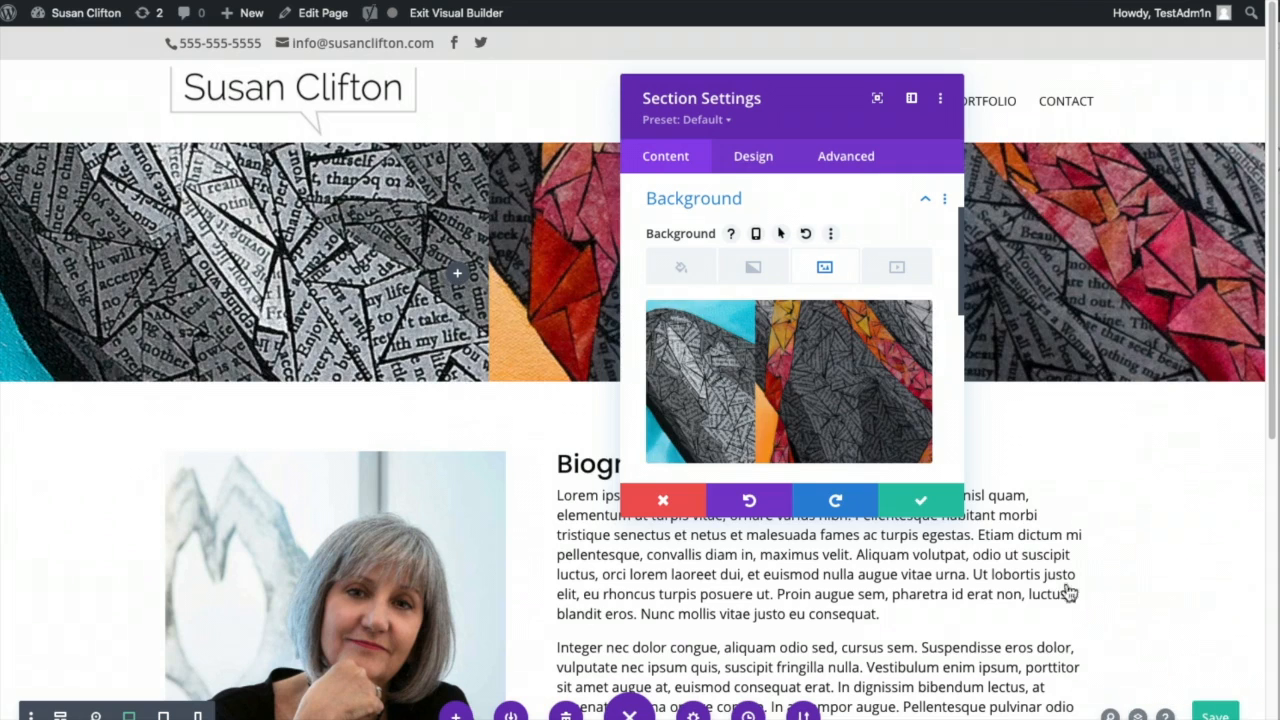
left_click(924, 502)
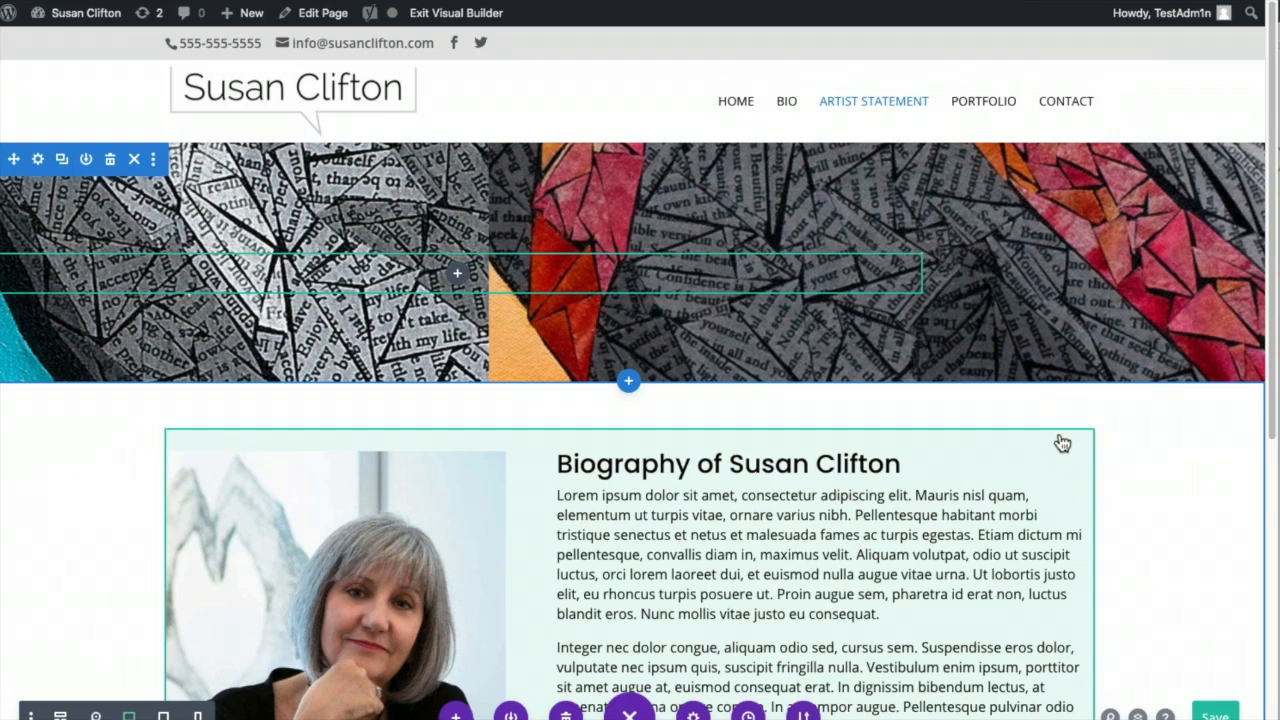
scroll(920, 486, "down", 3)
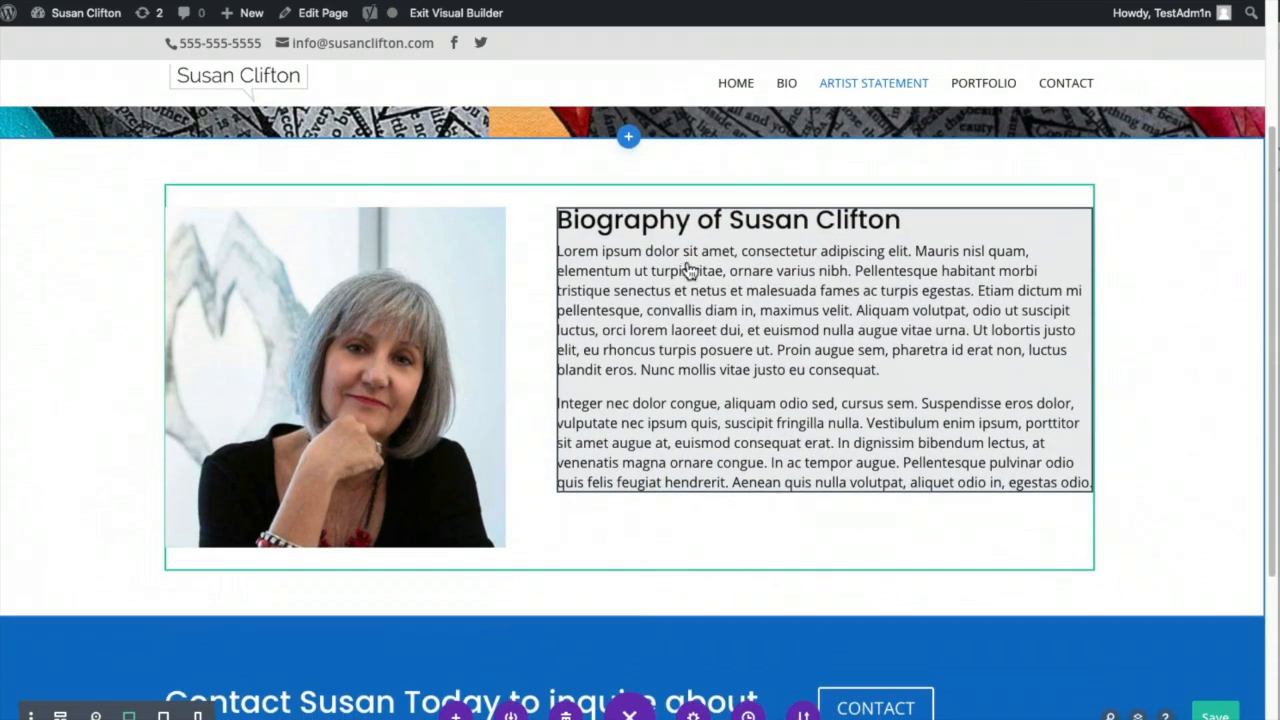
- Replace the biography text module's heading with 'Artist Statement' and save it
left_click(692, 262)
left_click(783, 251)
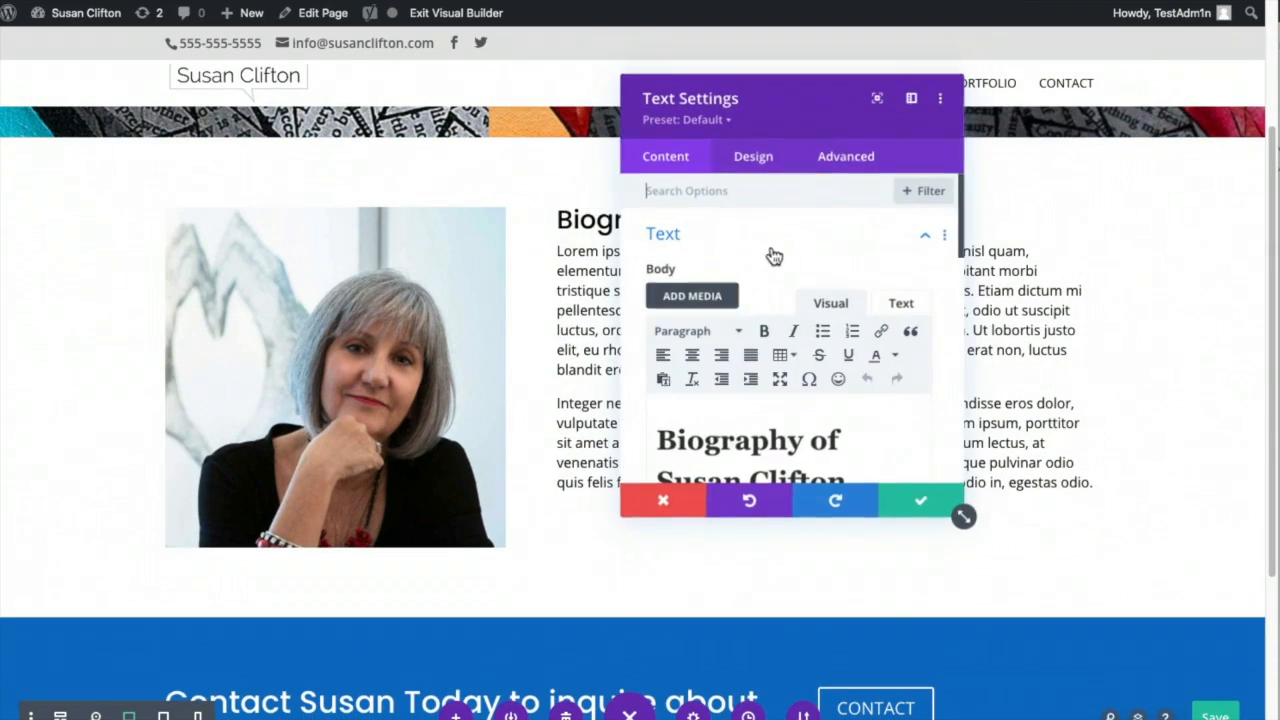
left_click_drag(661, 441, 838, 427)
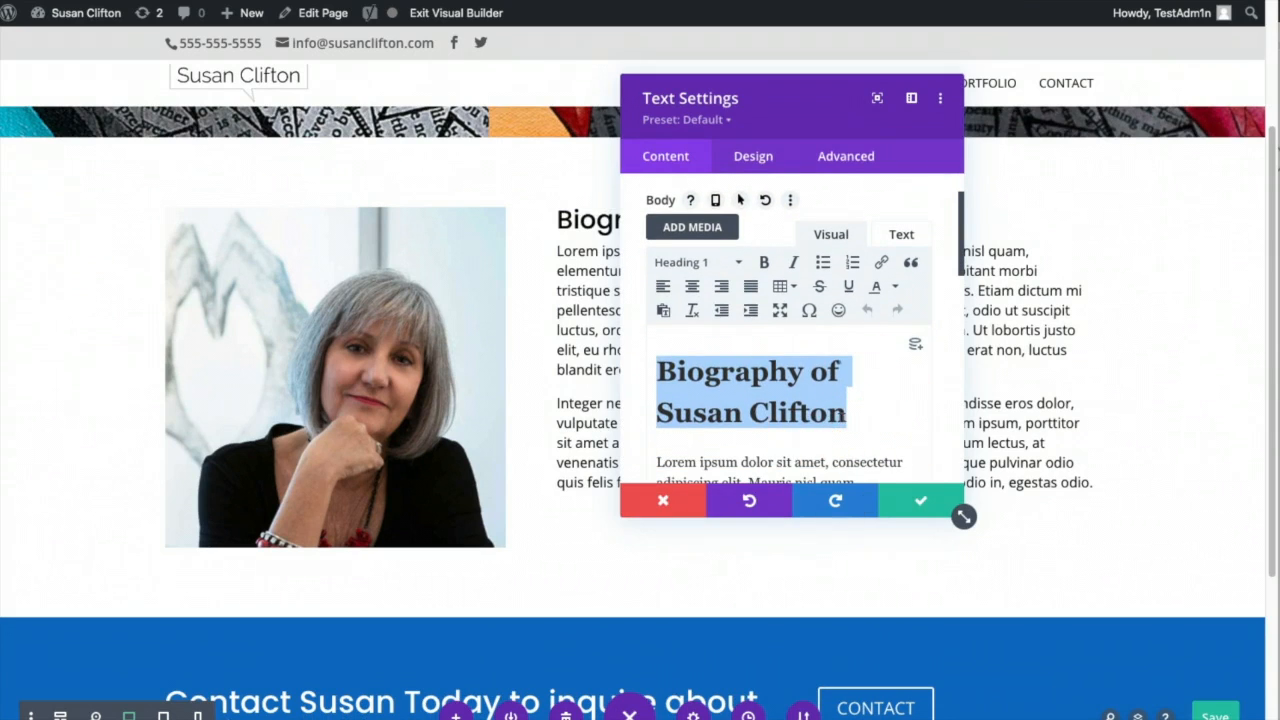
type("Artist S")
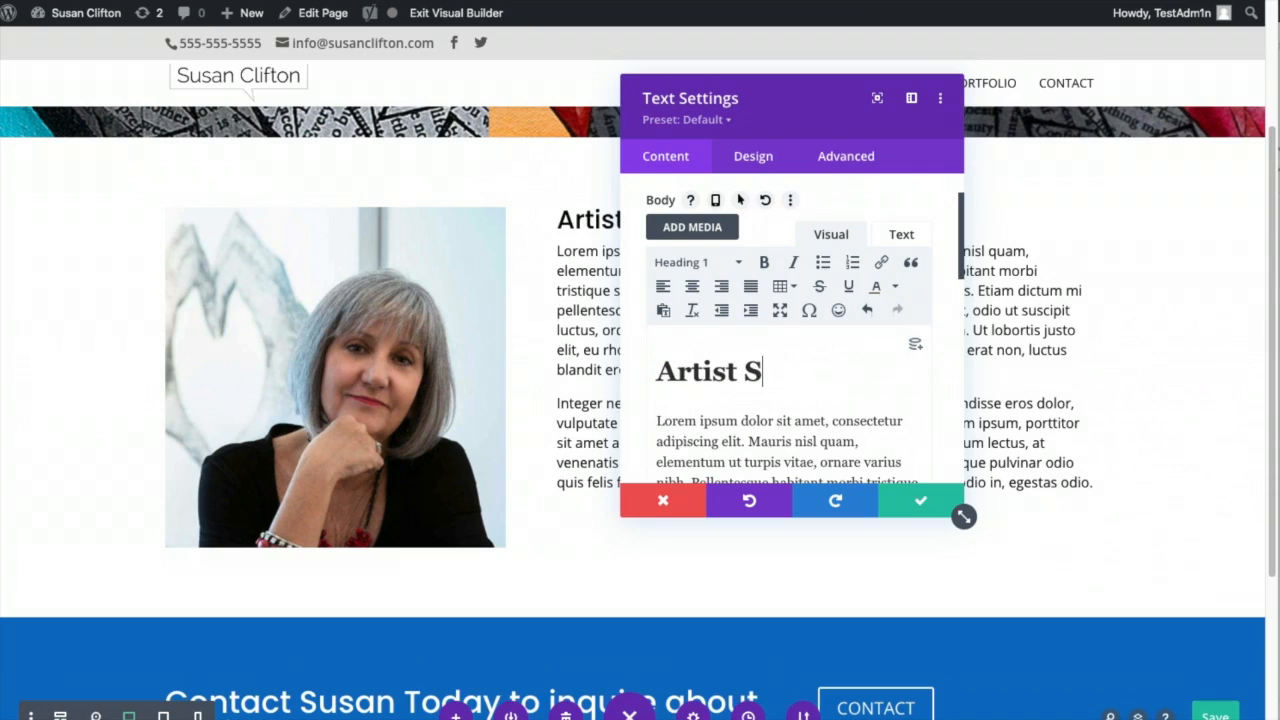
type("tatement")
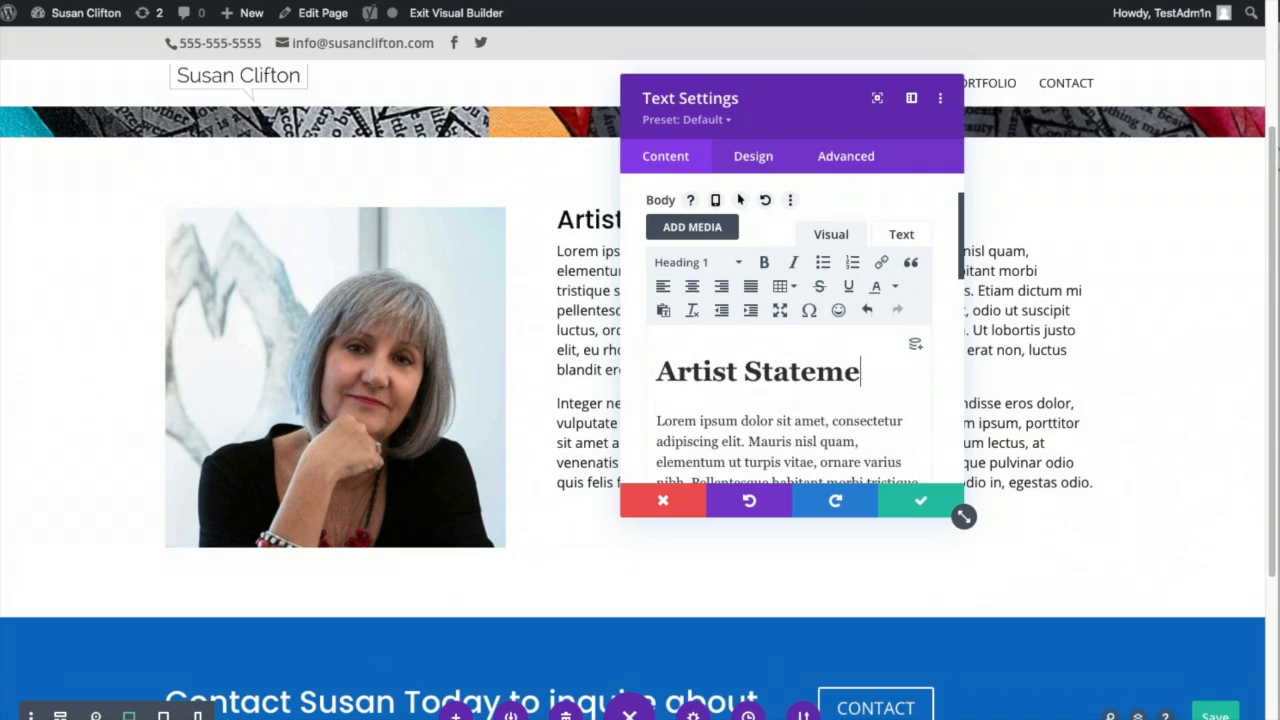
left_click(916, 505)
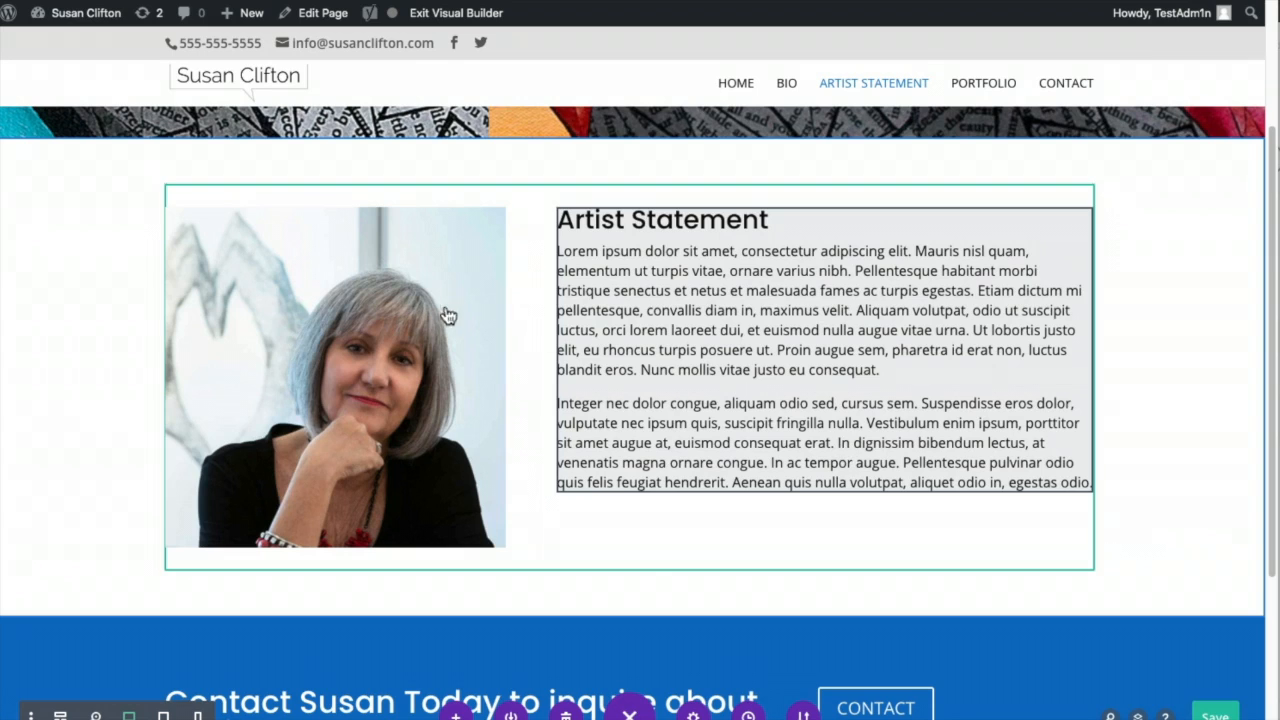
left_click(378, 298)
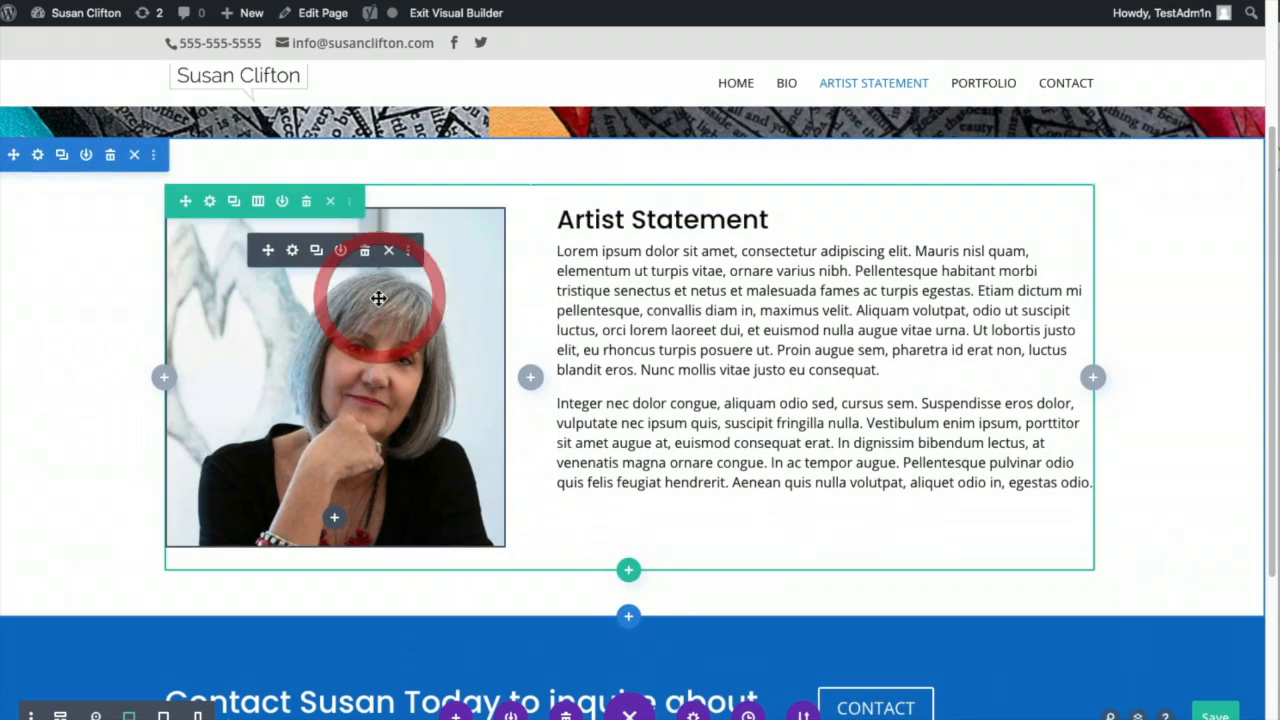
- Replace the portrait image with a newly uploaded studio shot photo
left_click(295, 254)
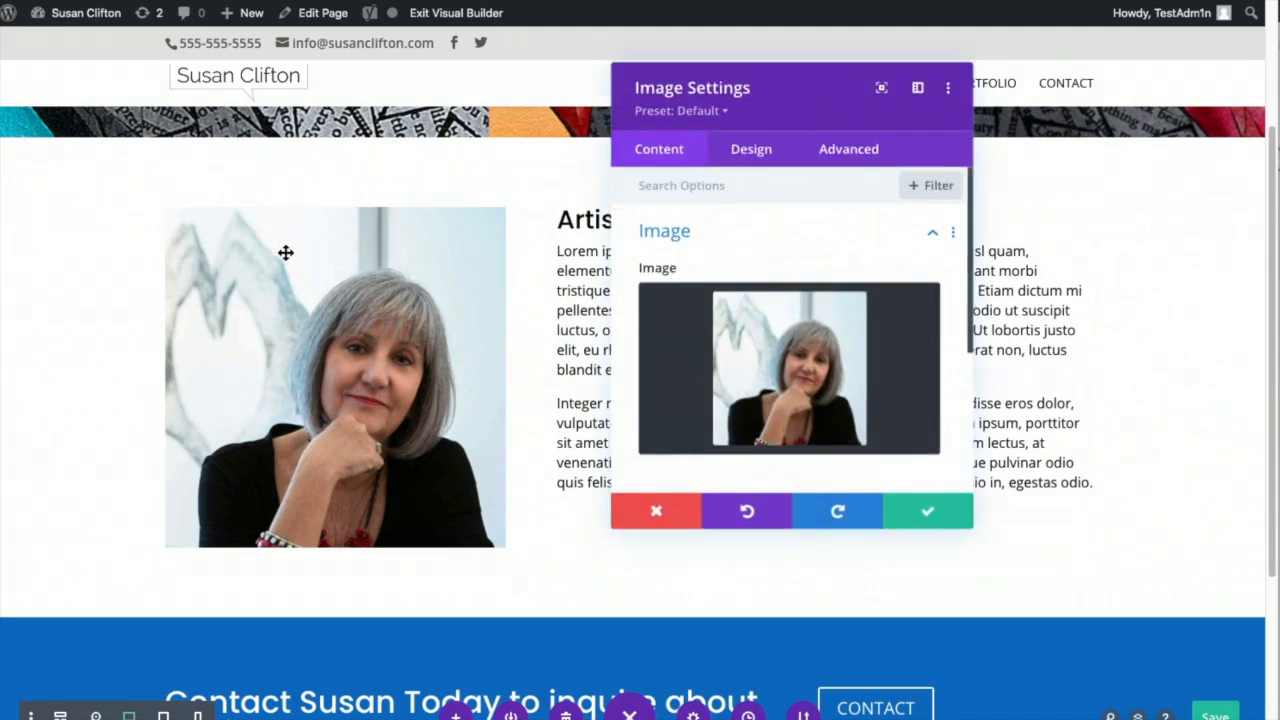
left_click(861, 322)
left_click(808, 345)
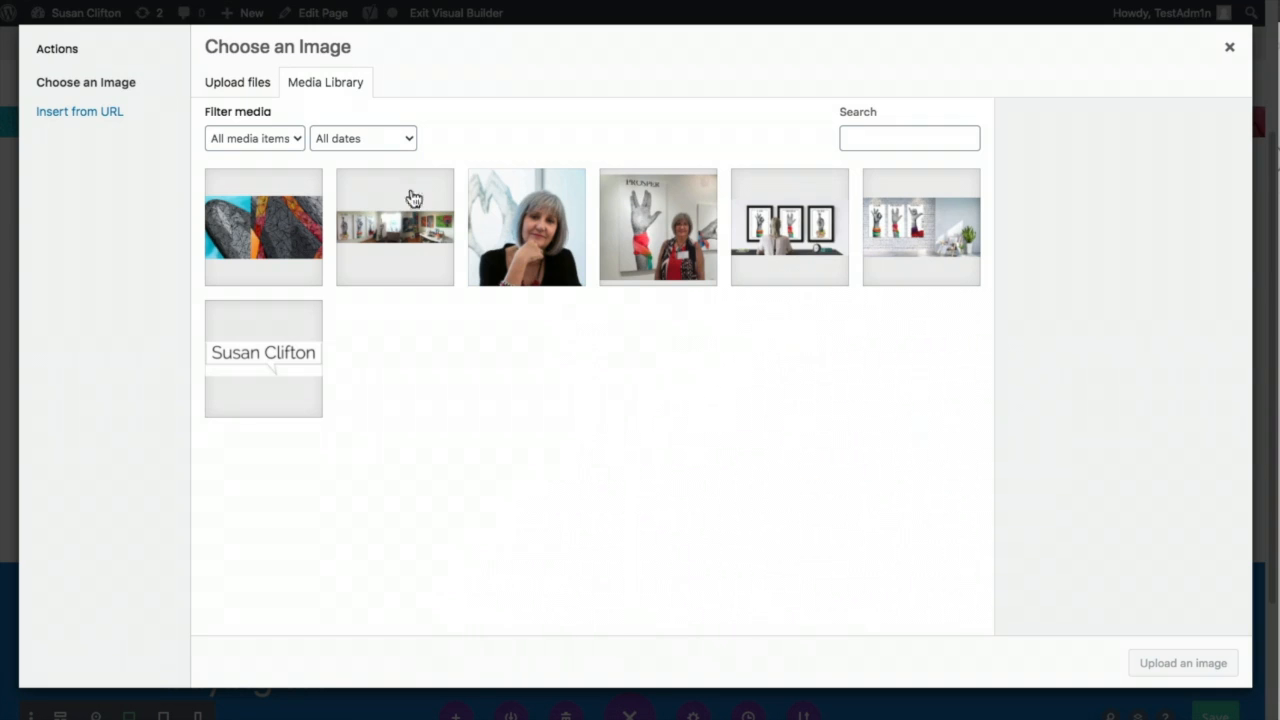
left_click(236, 82)
left_click(752, 368)
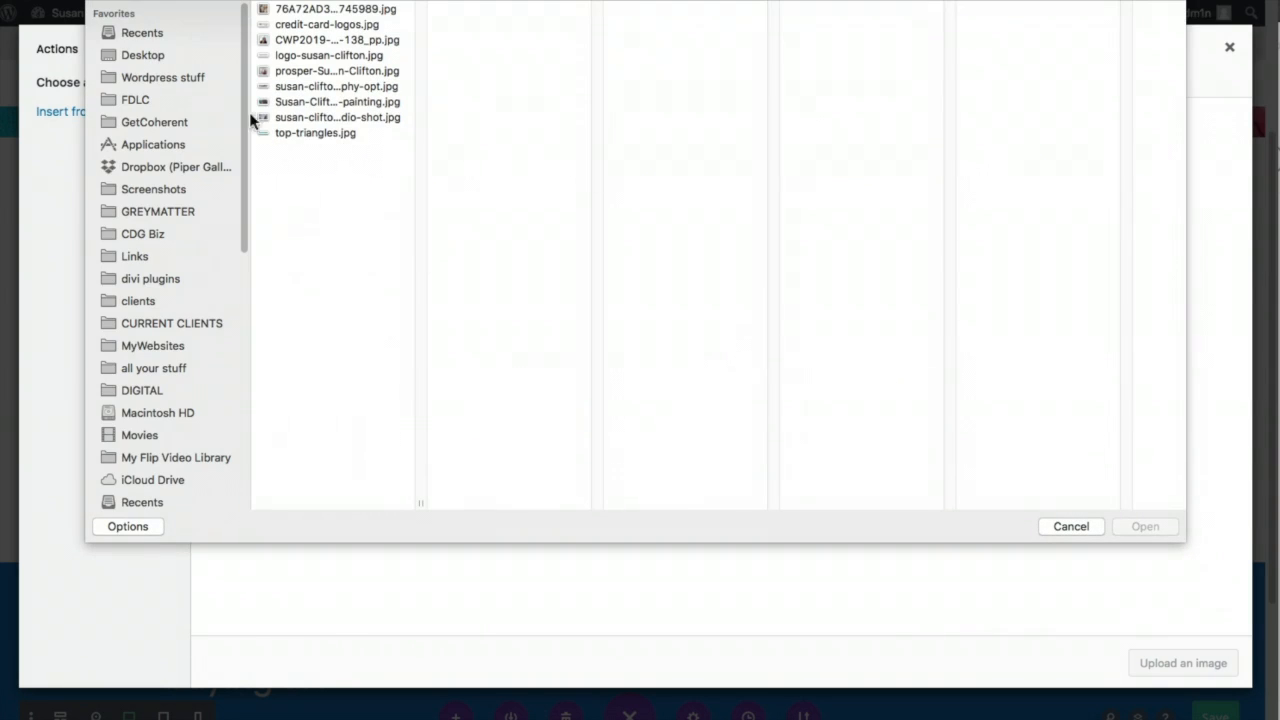
left_click(297, 103)
left_click(296, 117)
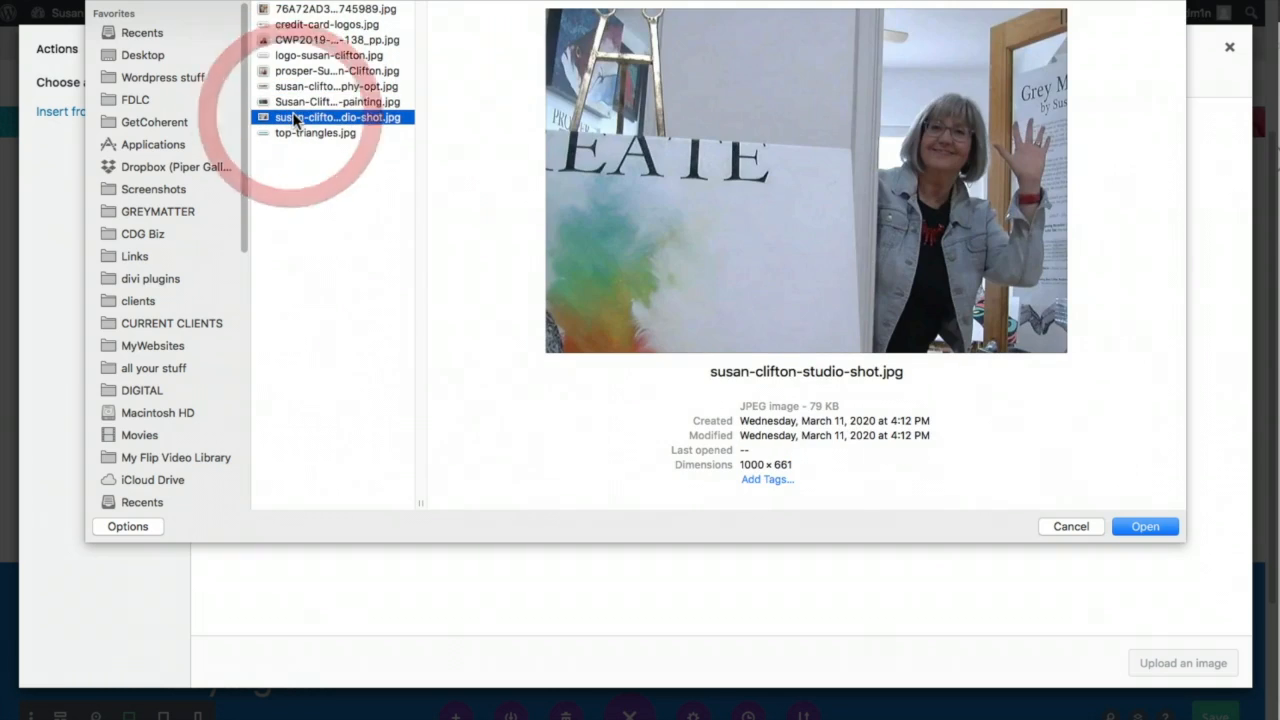
left_click(1131, 527)
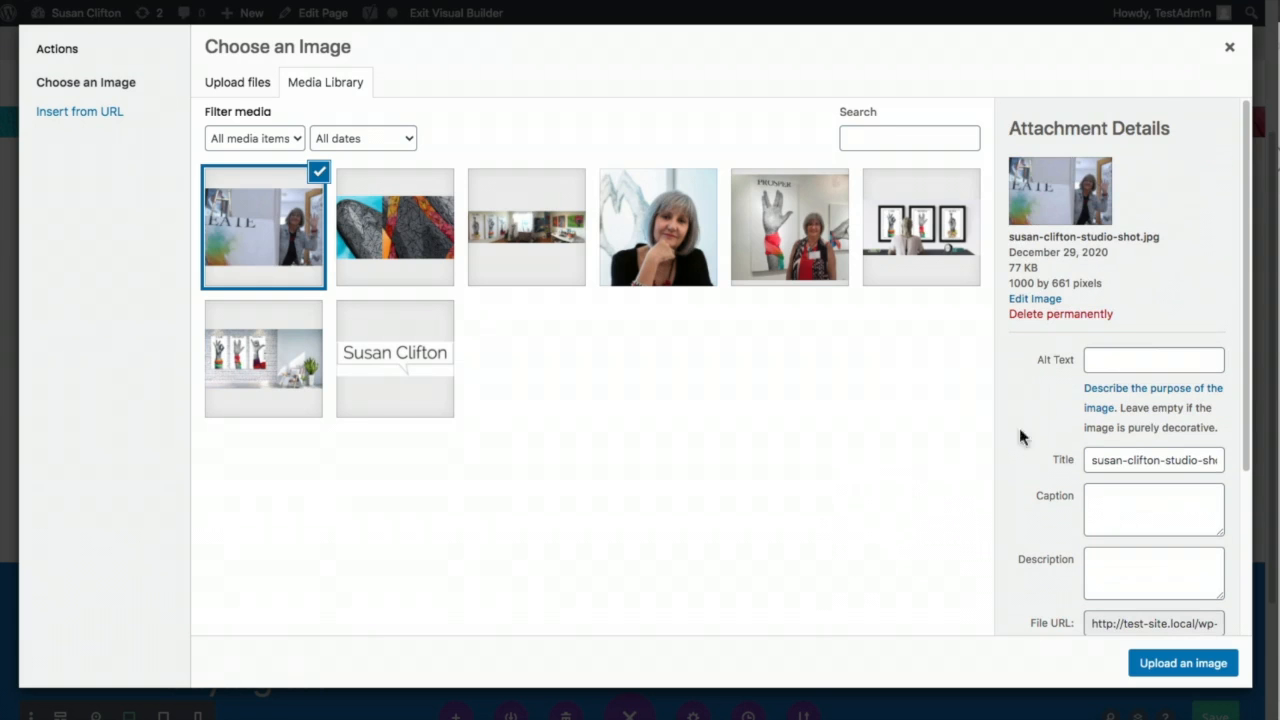
- Set the studio photo's alt text and title to the artist's name plus 'Artist Statement', then insert it
left_click(1100, 358)
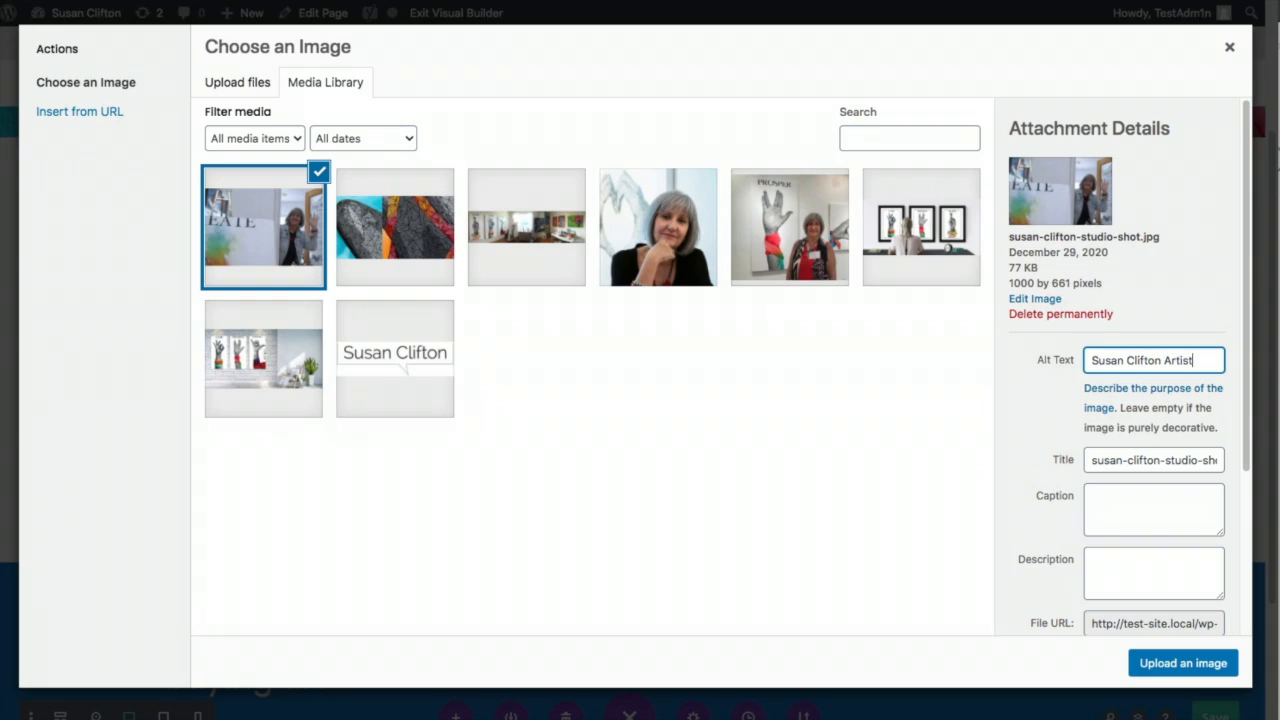
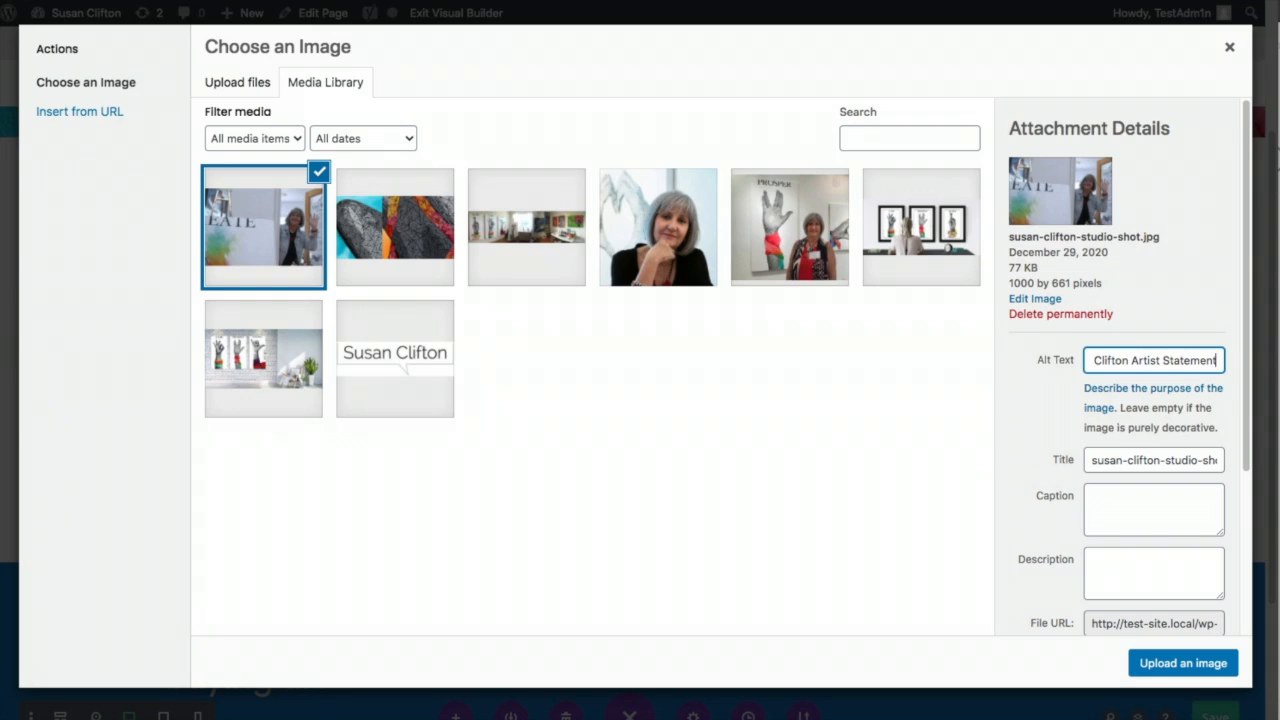
triple_click(1186, 356)
key("super+c")
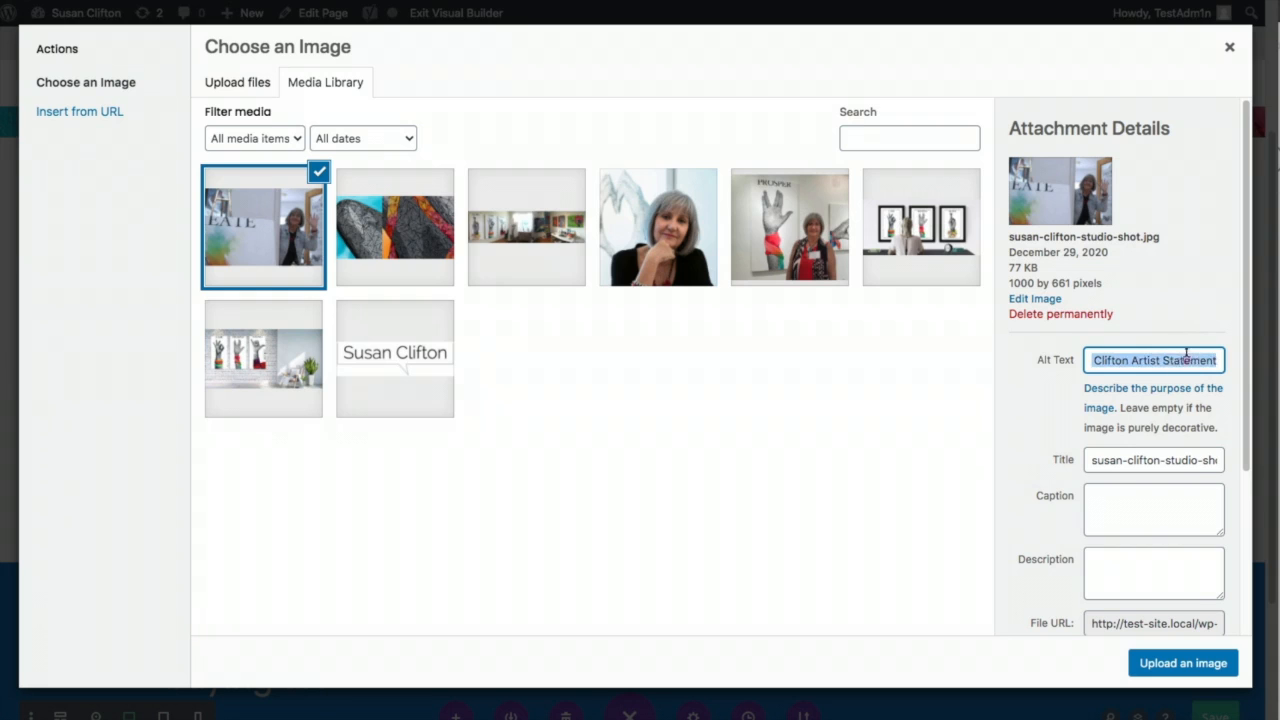
triple_click(1148, 458)
key("super+v")
left_click(1012, 623)
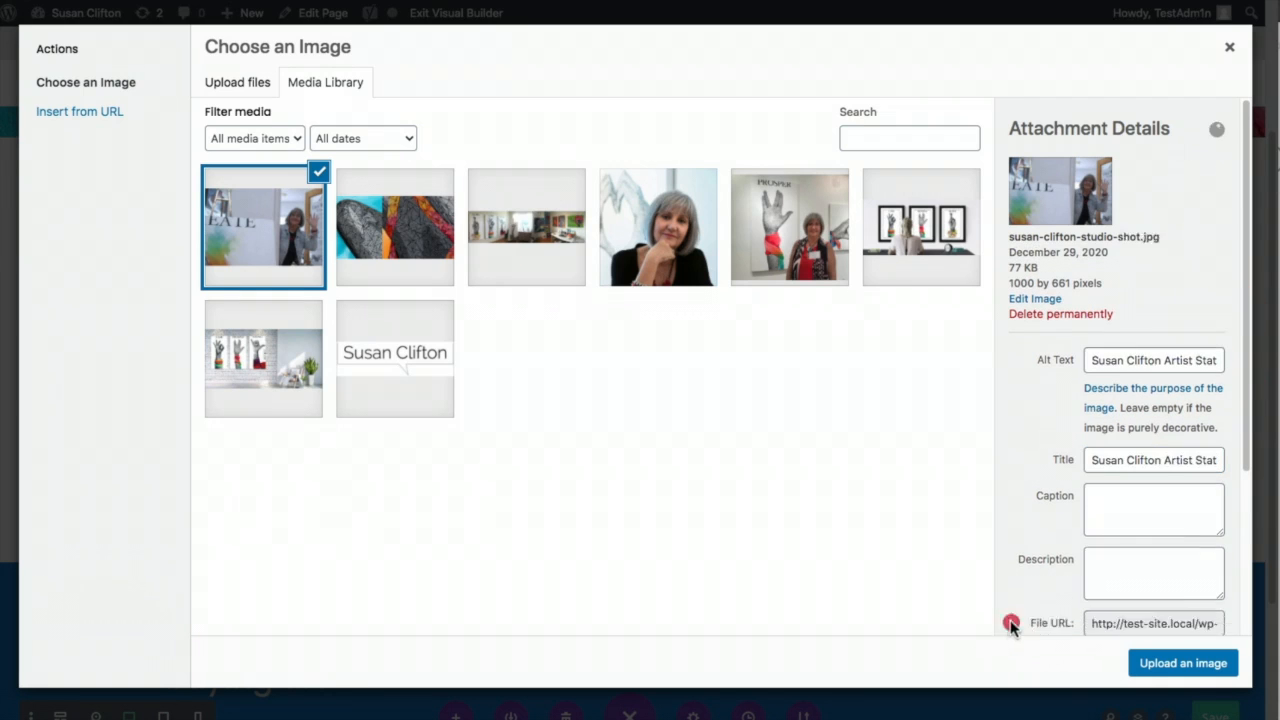
left_click(1166, 663)
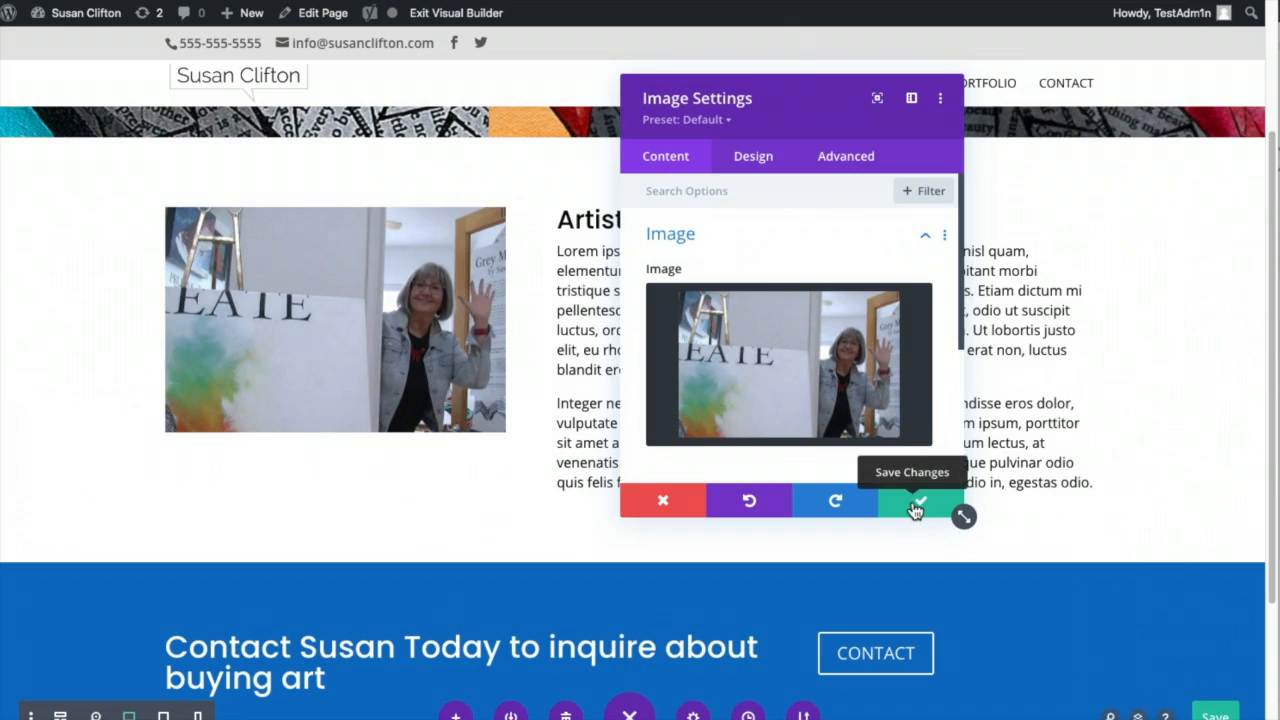
left_click(915, 508)
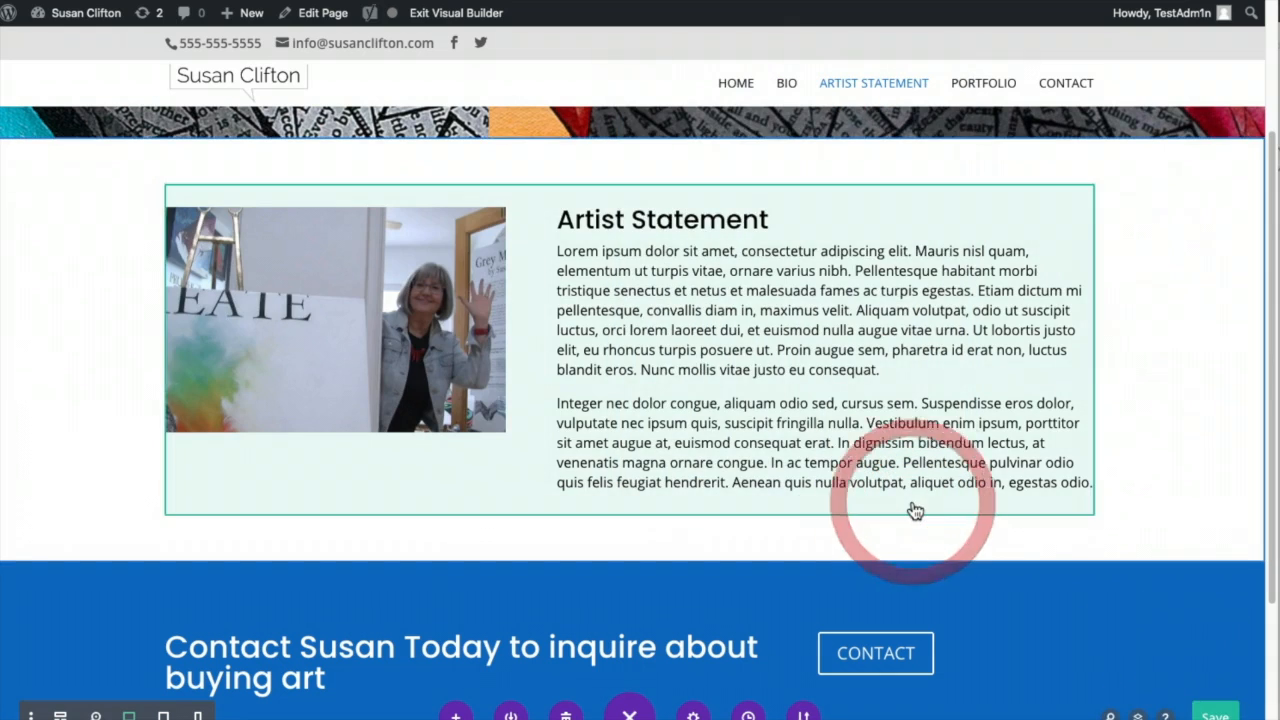
- Save the Artist Statement page and select the heading in the blue contact band
scroll(1174, 645, "down", 2)
left_click(1217, 711)
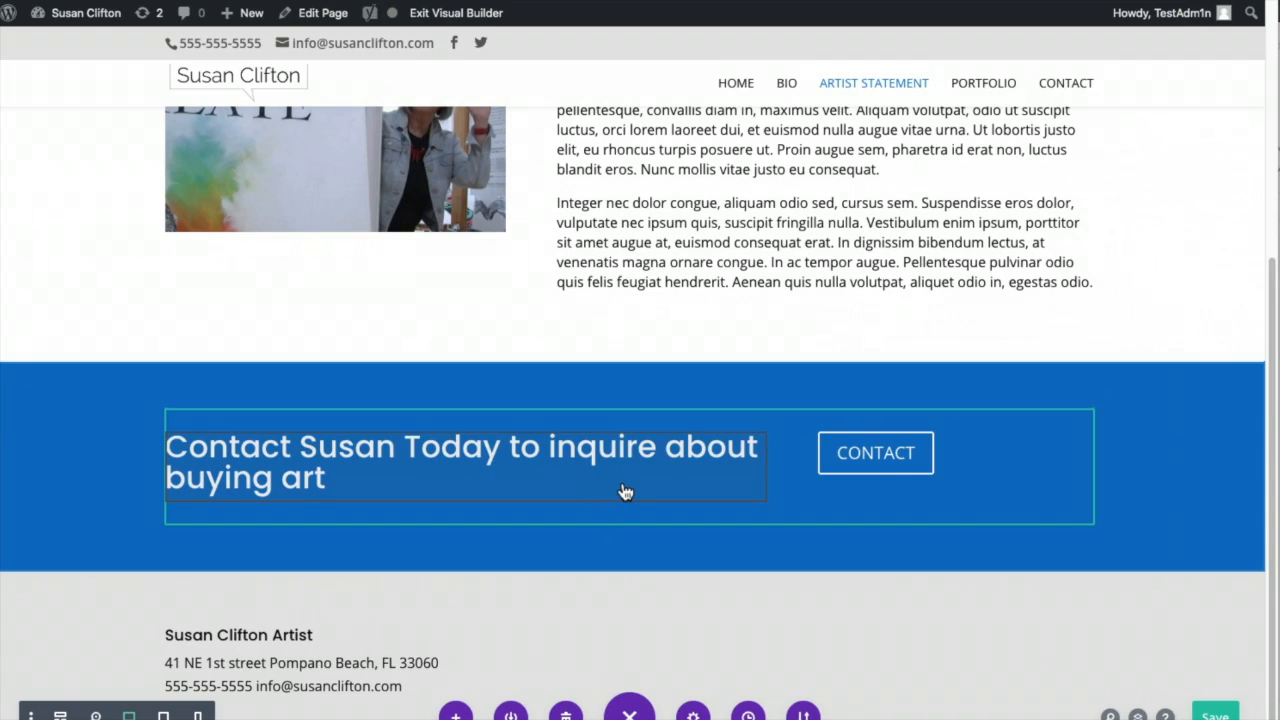
scroll(625, 491, "up", 1)
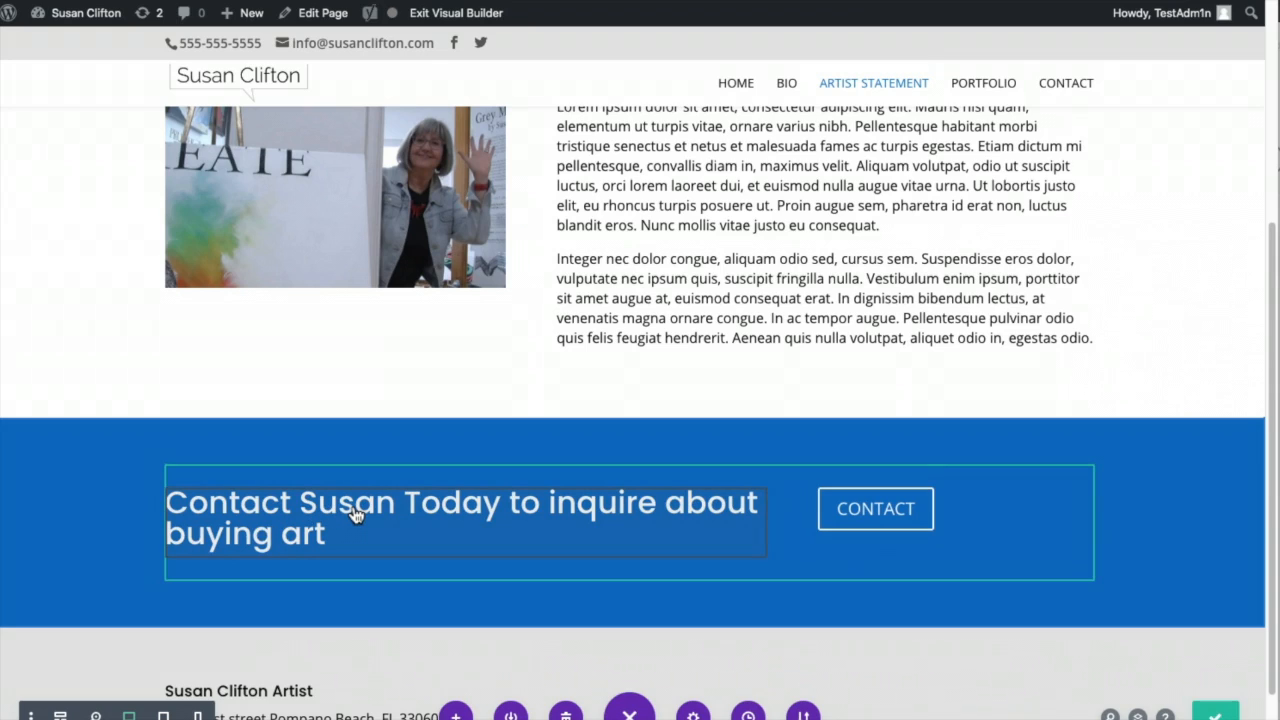
left_click(575, 512)
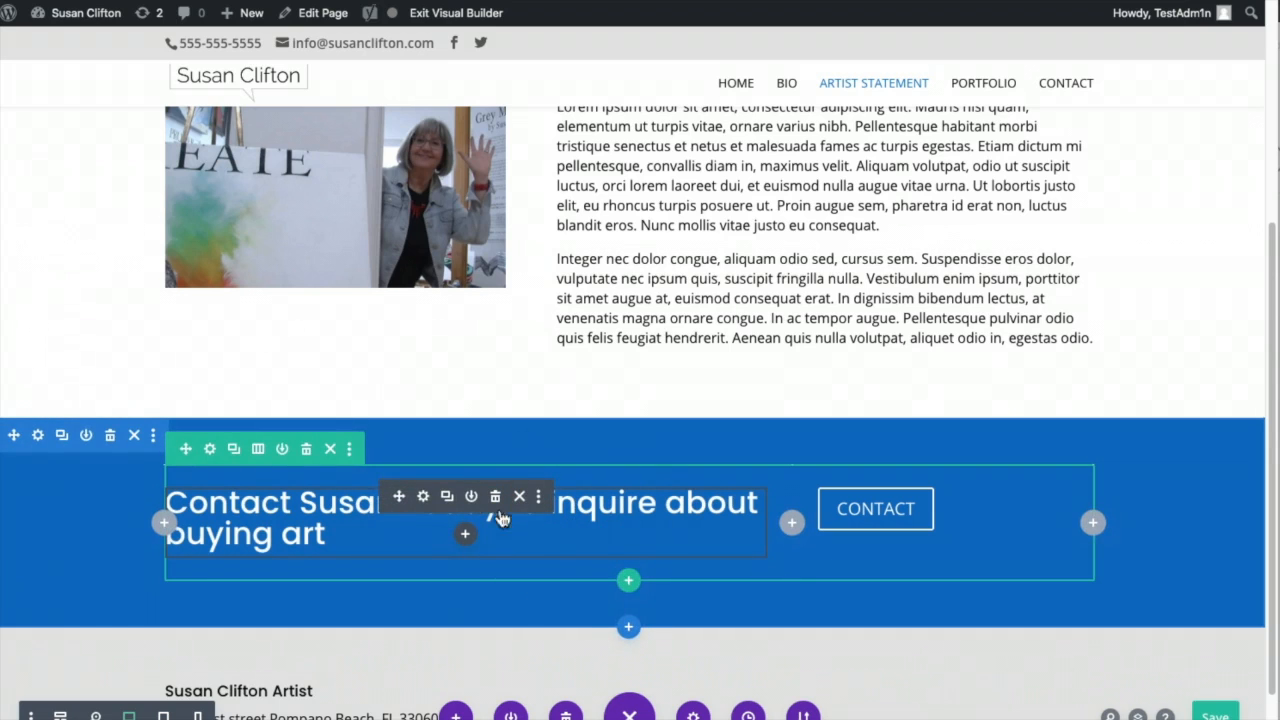
- Change the blue band heading text to 'Don't forgot to view my art portfolio'
left_click(423, 497)
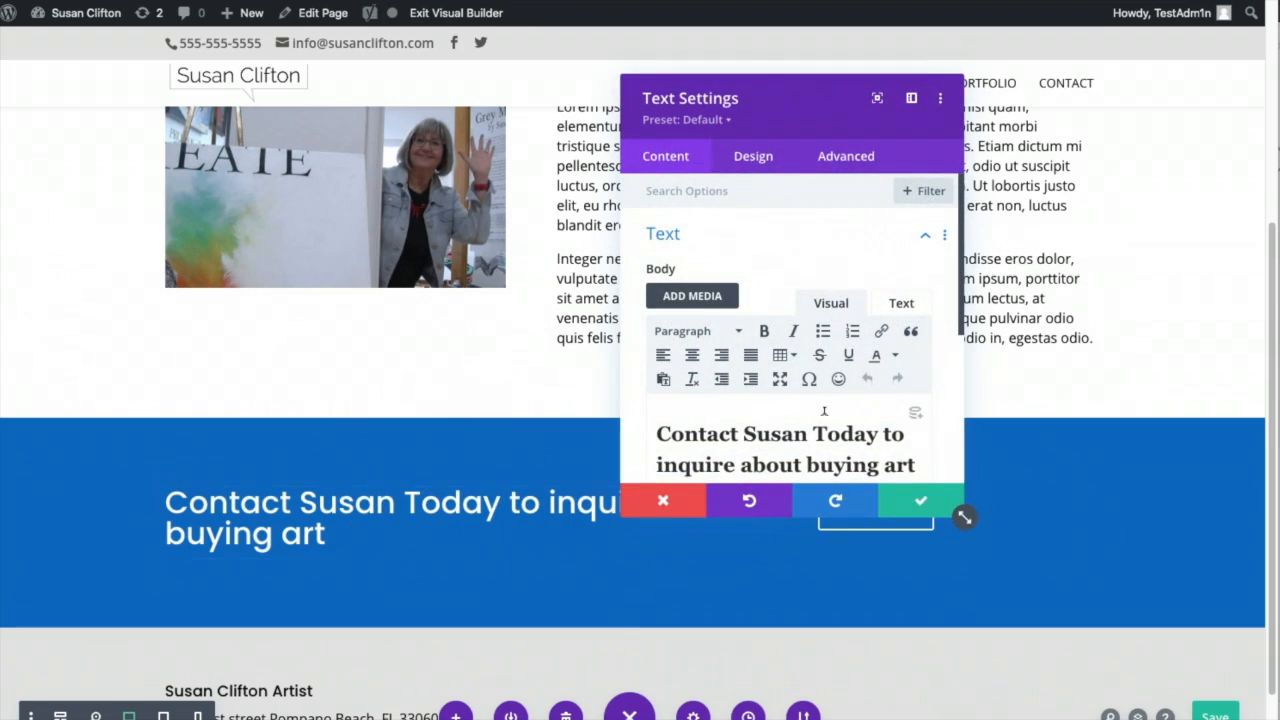
scroll(899, 390, "down", 4)
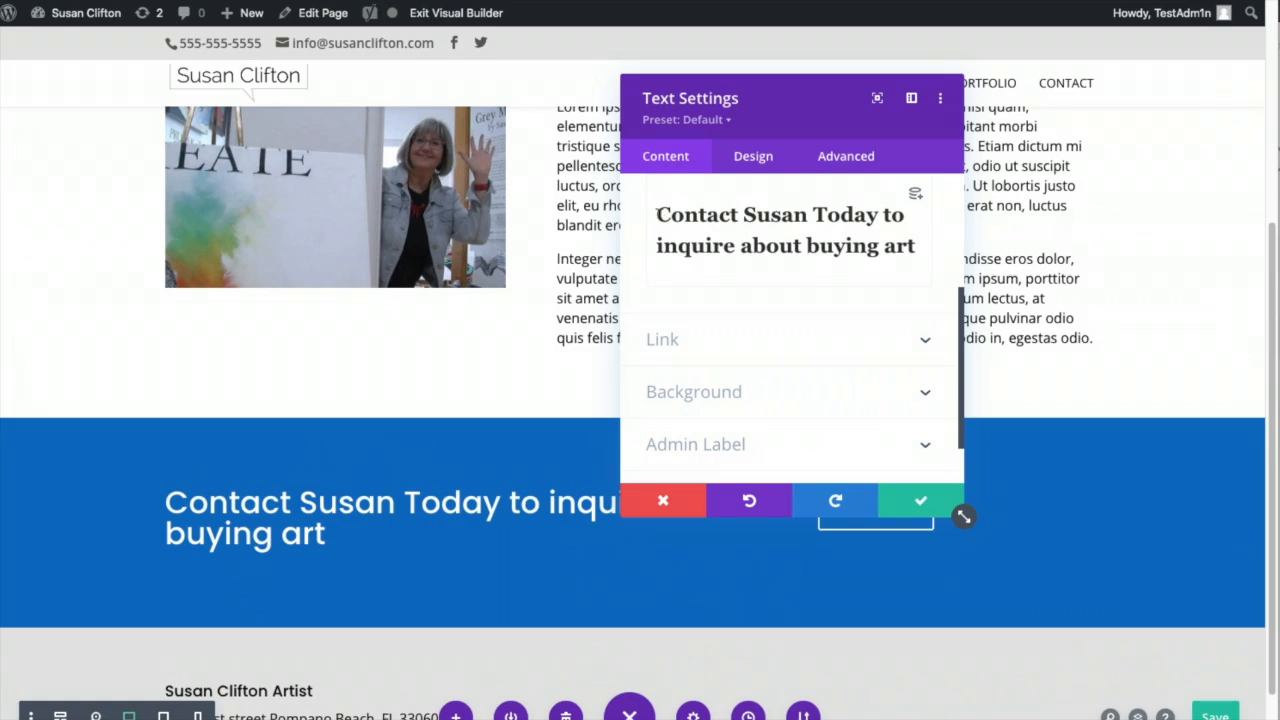
left_click_drag(659, 216, 913, 241)
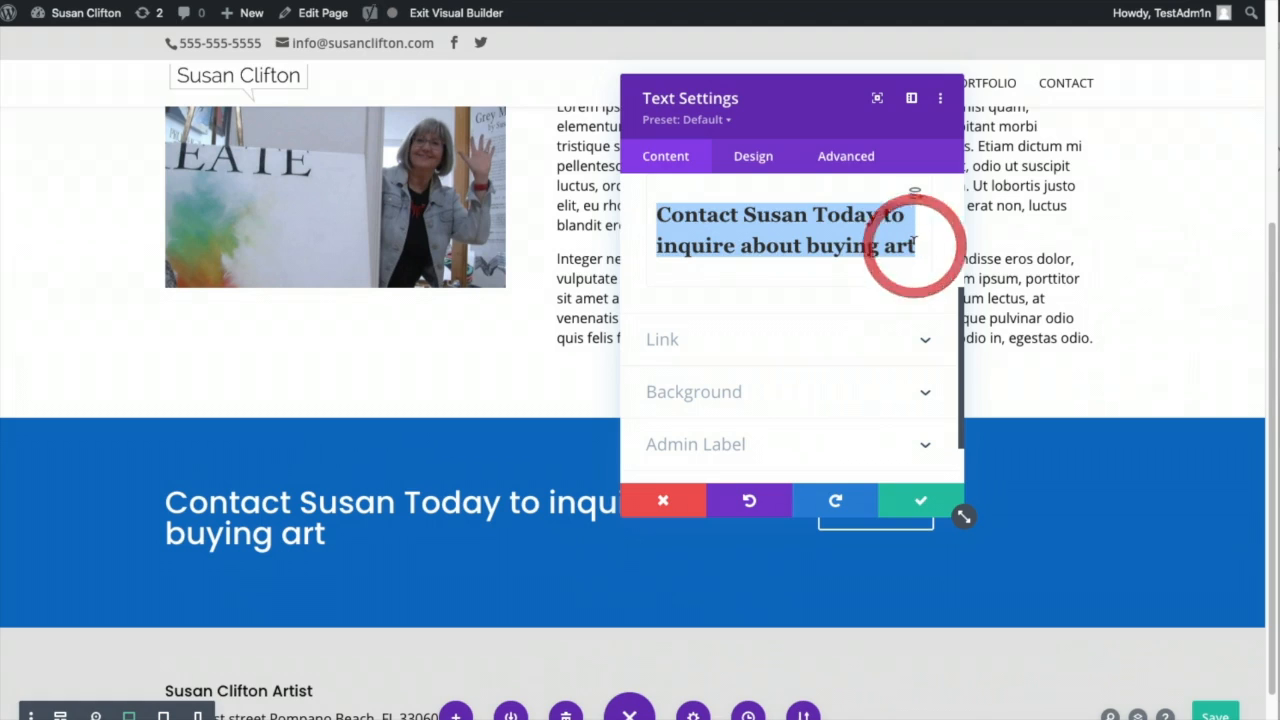
type("Don't forgoe")
key("BackSpace")
type("t")
type(" to vi")
type("my")
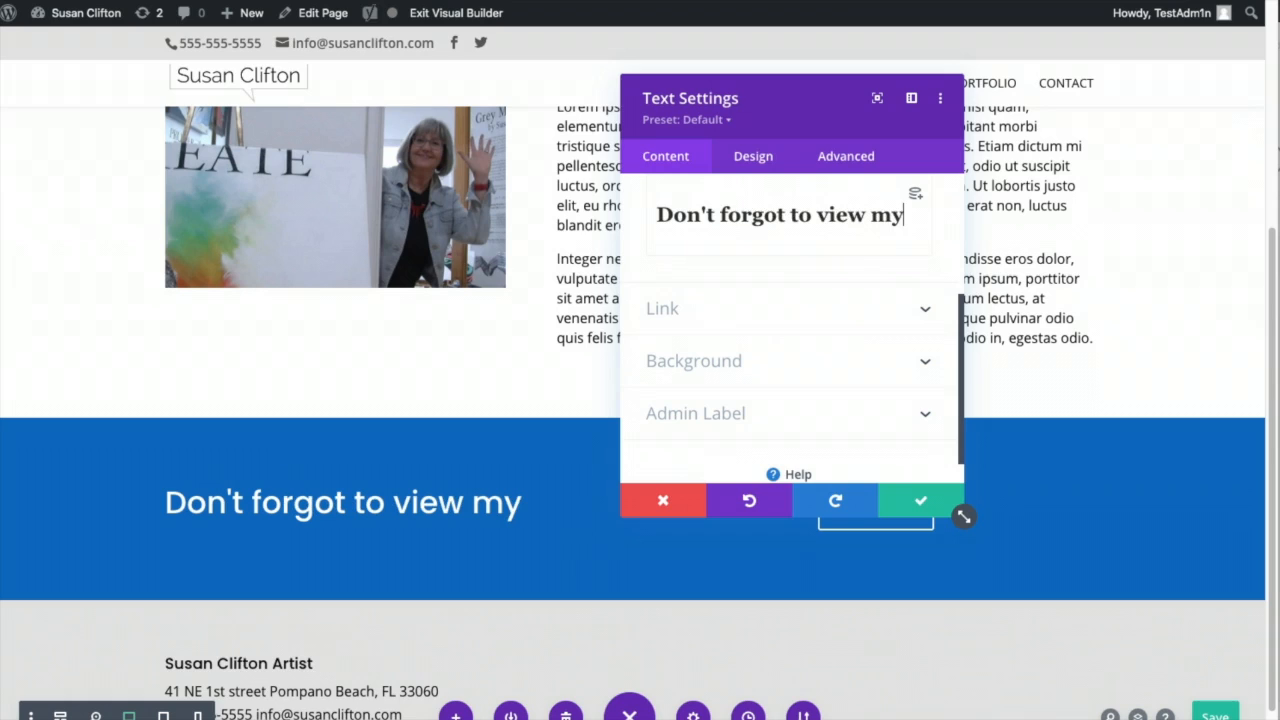
type(" art po")
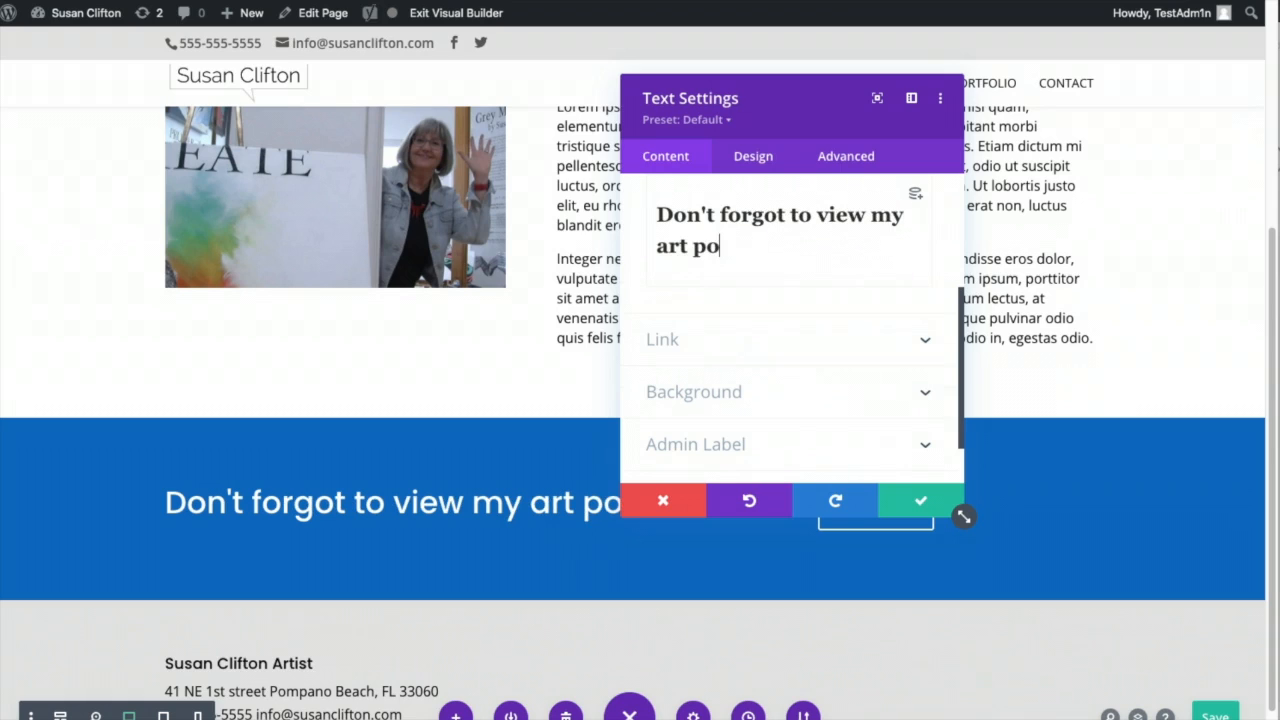
type("rtfolio")
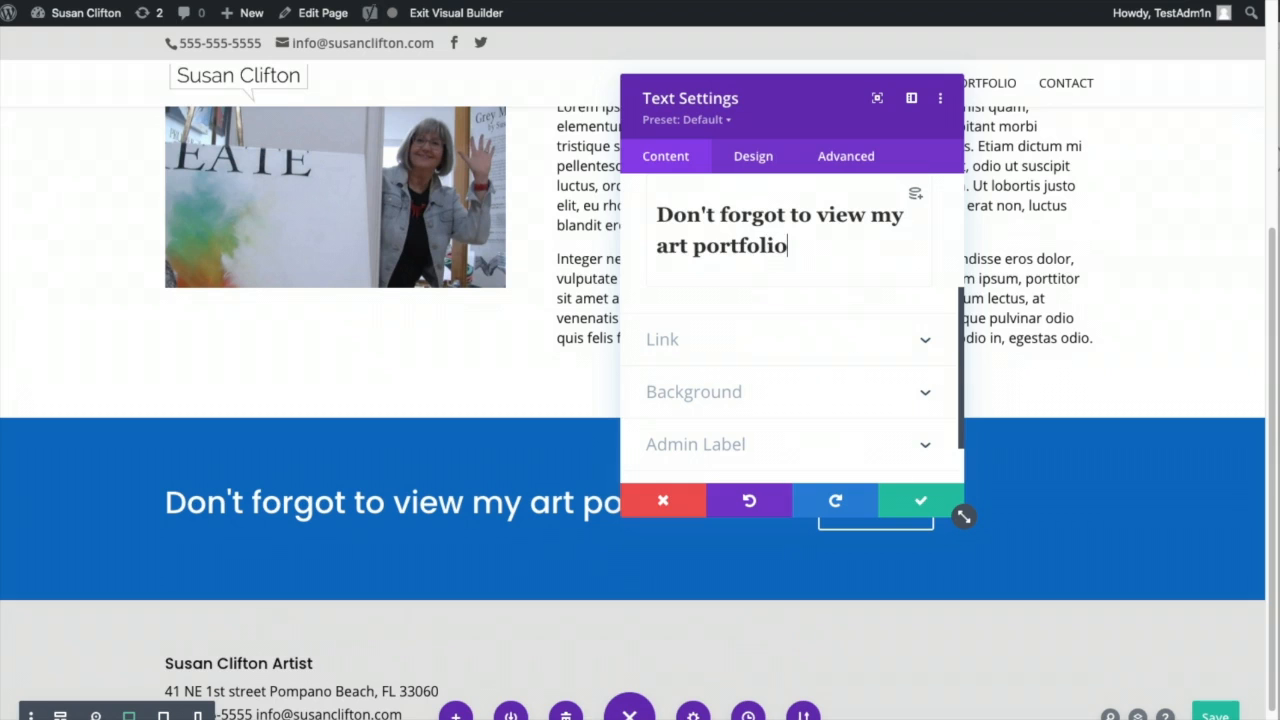
left_click(921, 500)
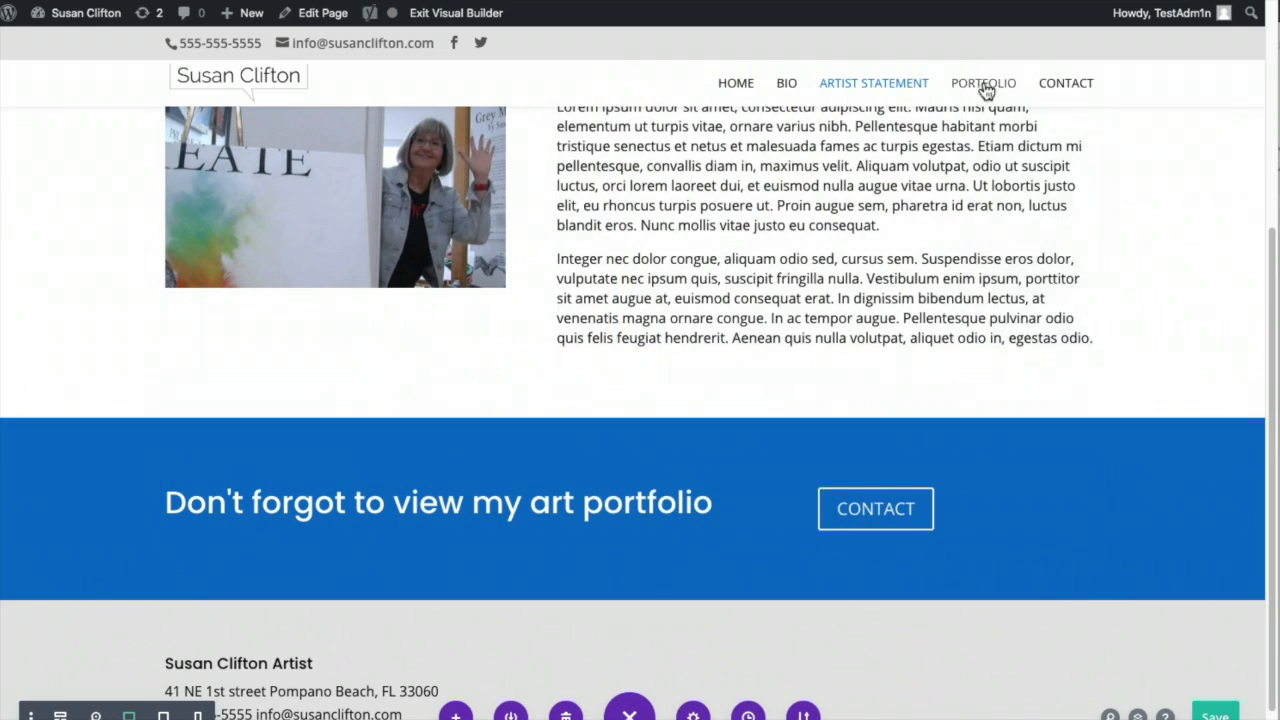
right_click(984, 83)
left_click(1027, 167)
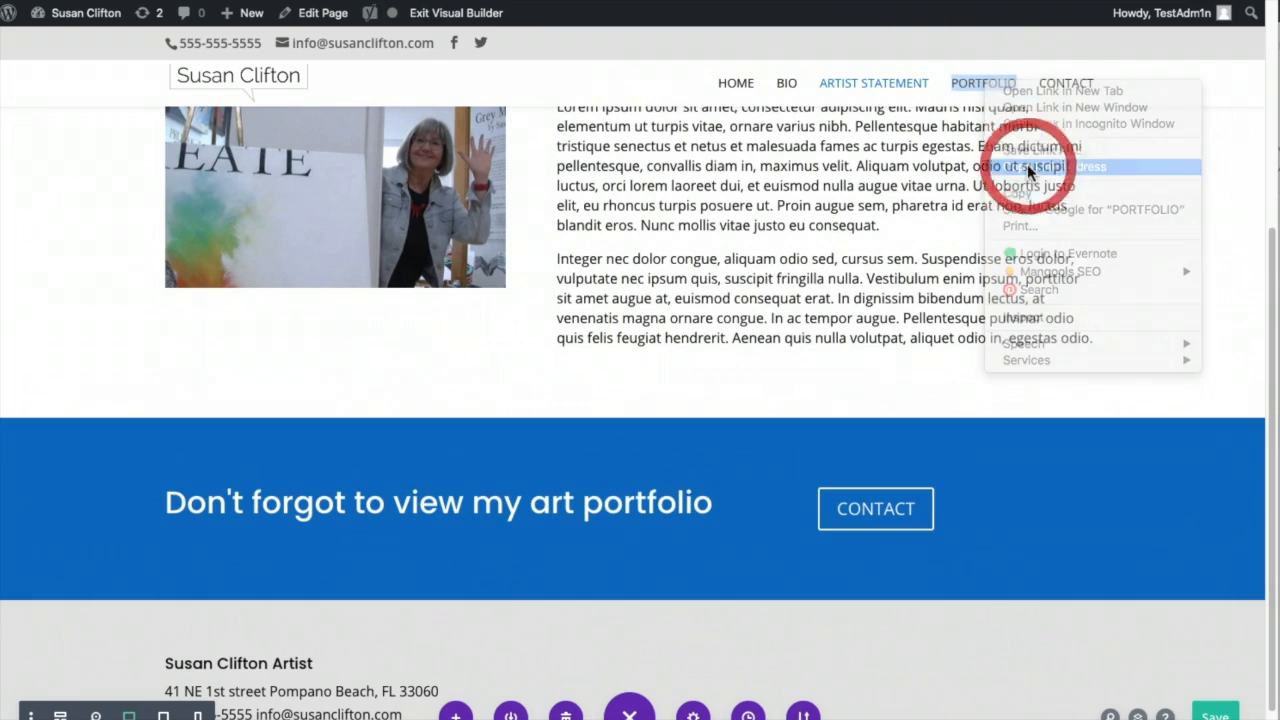
left_click(875, 513)
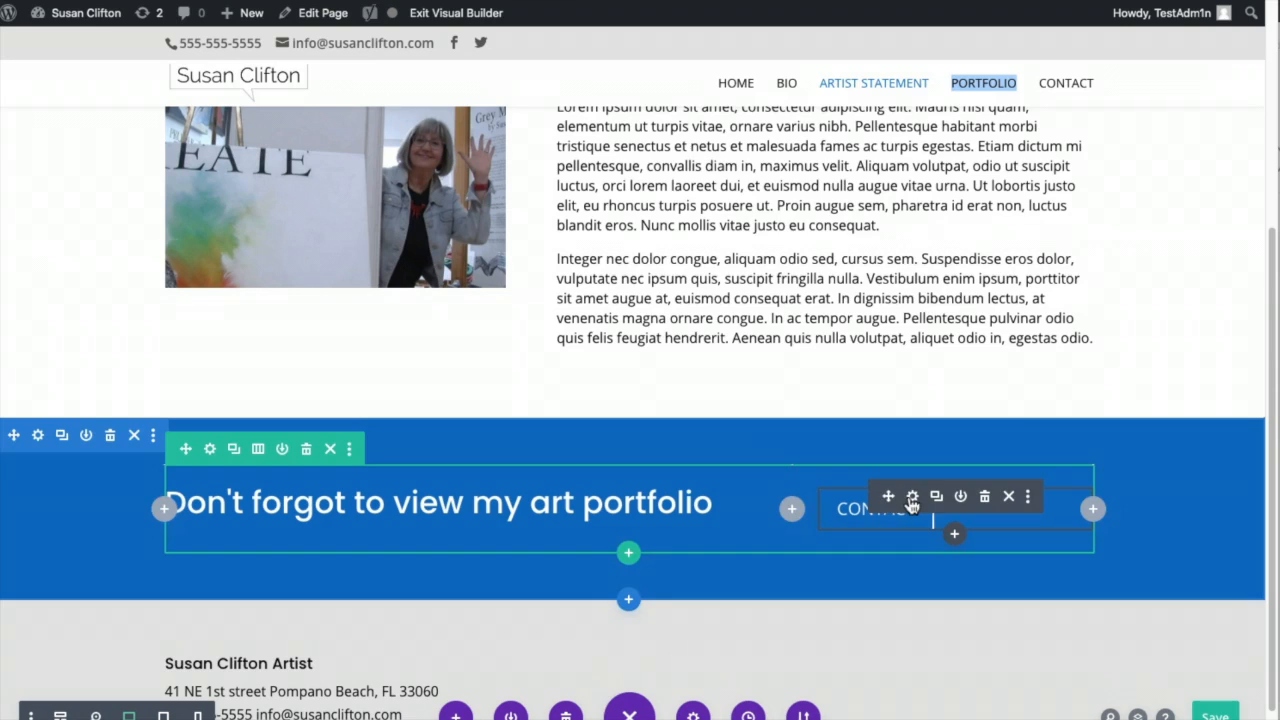
left_click(912, 497)
double_click(690, 295)
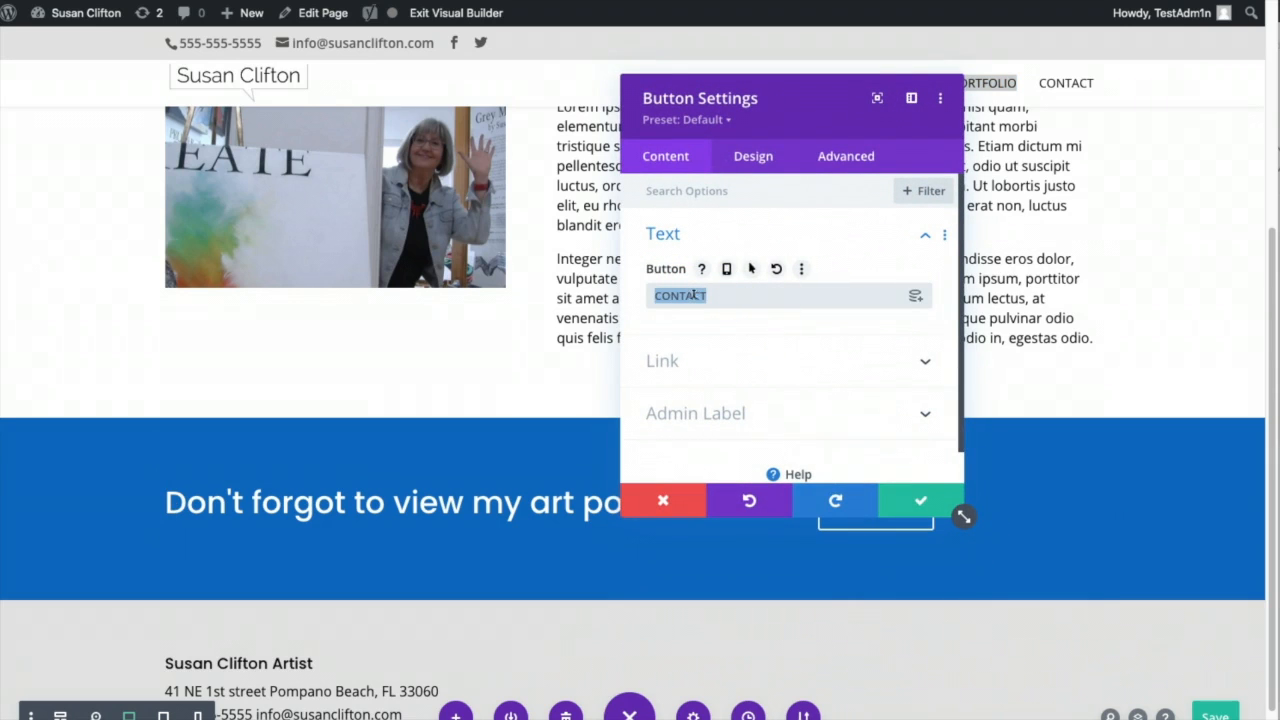
type("Portfolio")
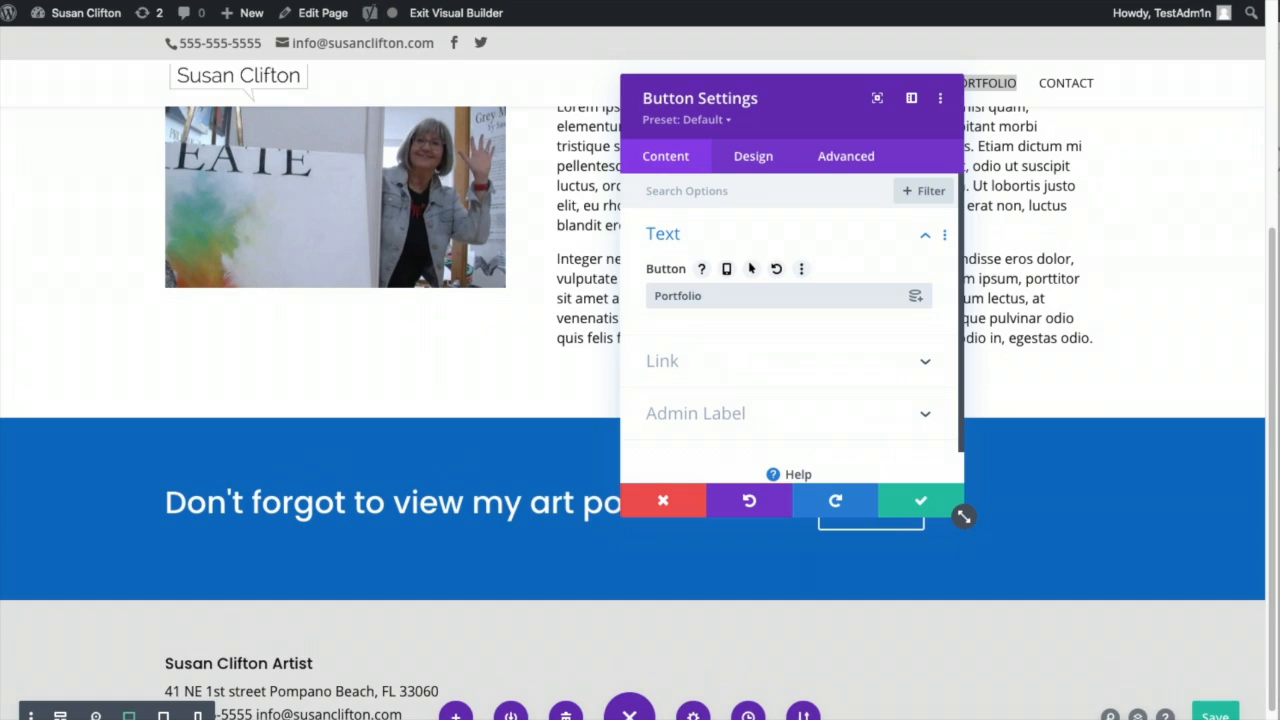
left_click(713, 368)
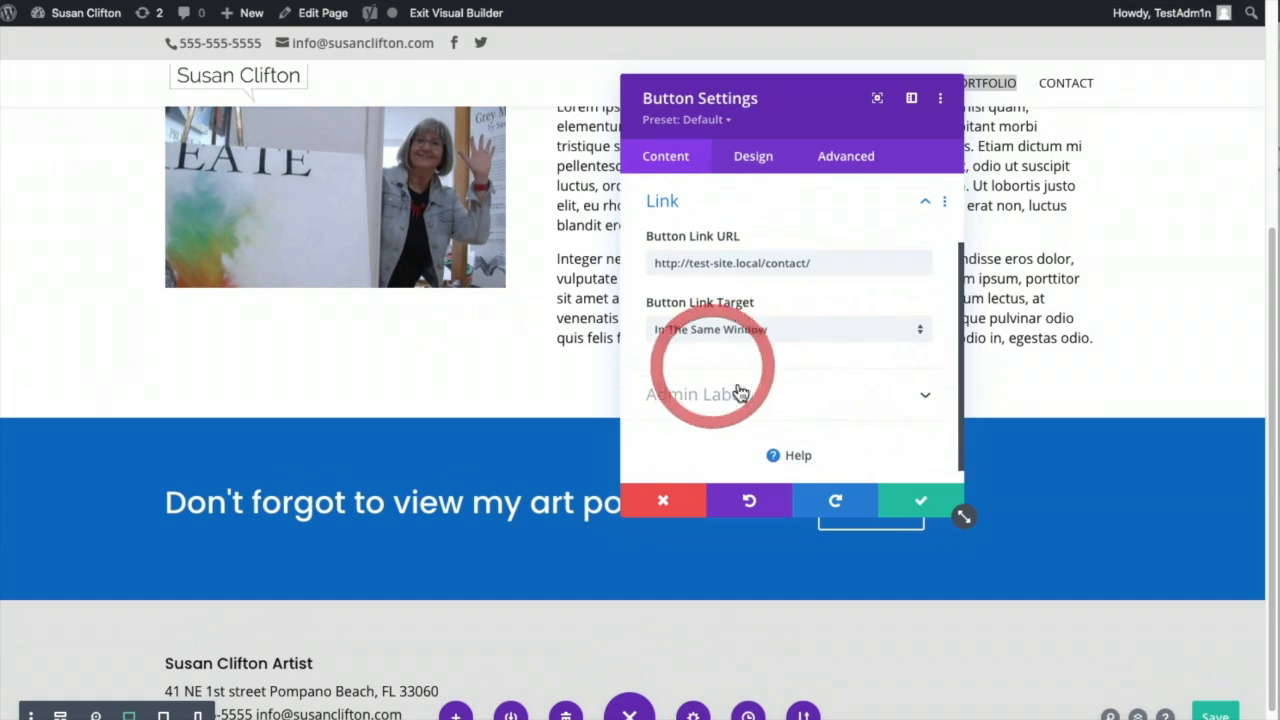
triple_click(738, 261)
key("ctrl+v")
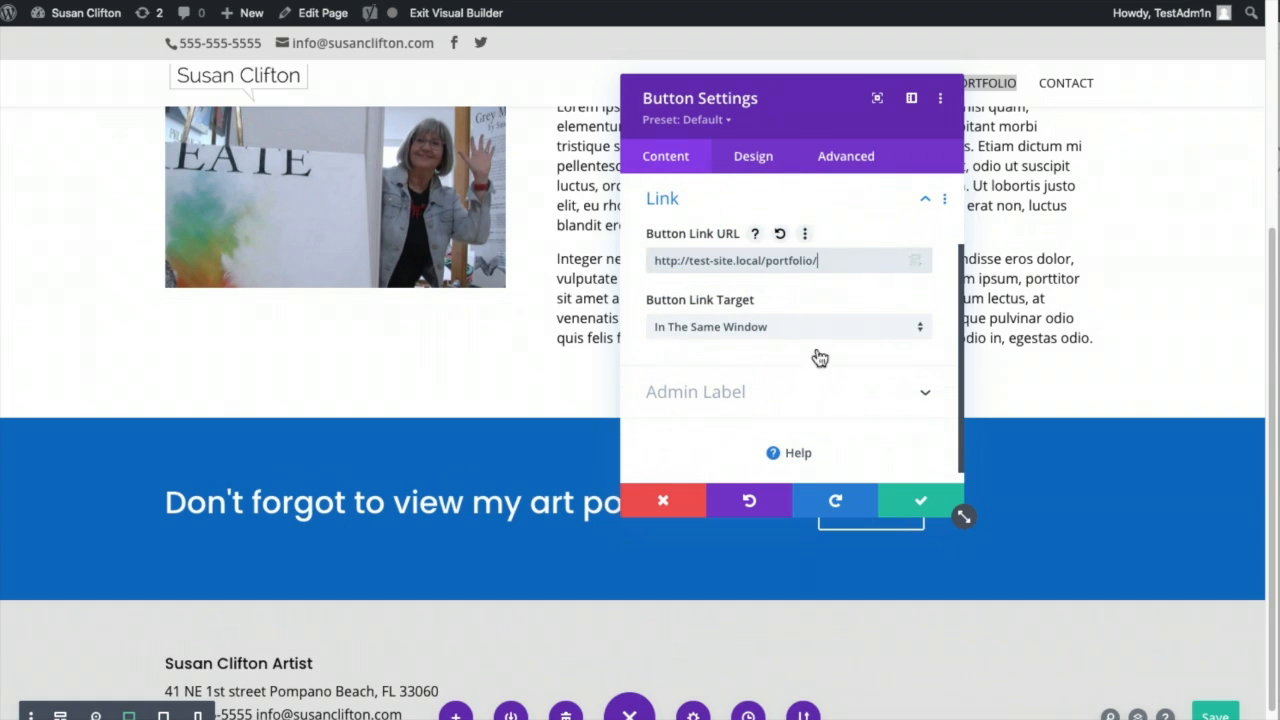
left_click(918, 500)
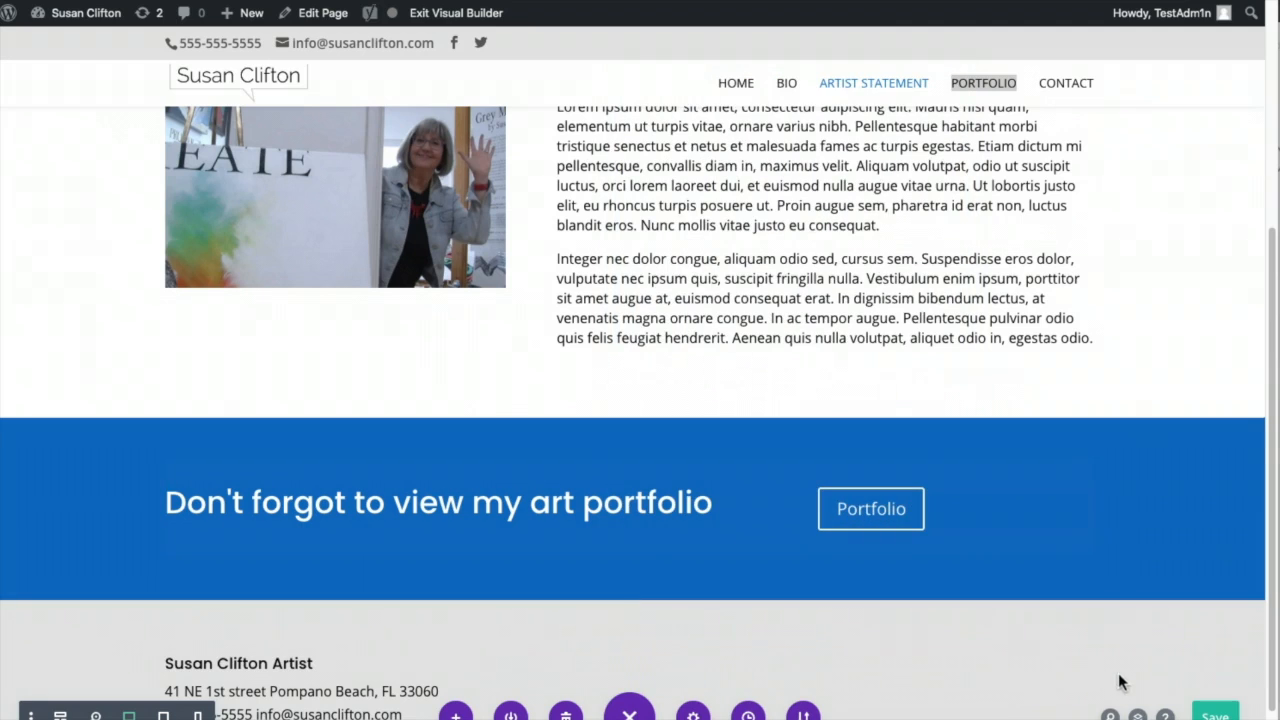
- Save the page and exit the Visual Builder to review the live Artist Statement page
left_click(1218, 714)
left_click(456, 14)
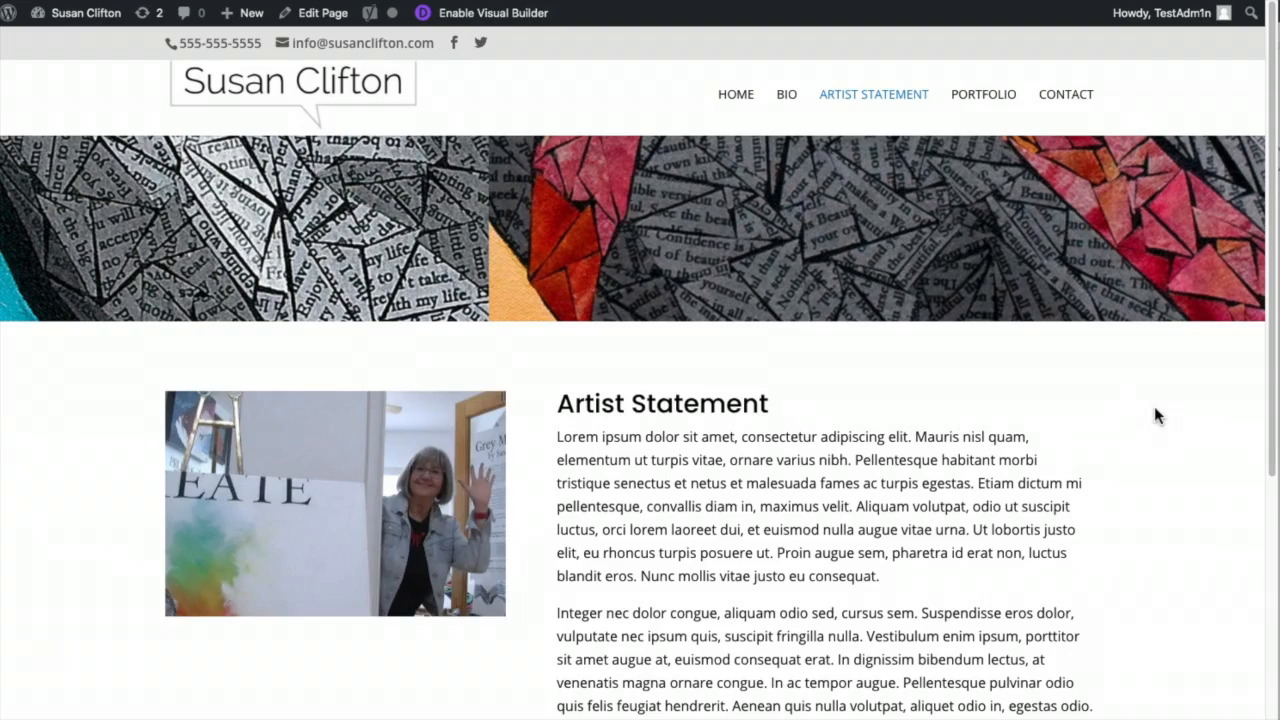
scroll(1160, 410, "down", 4)
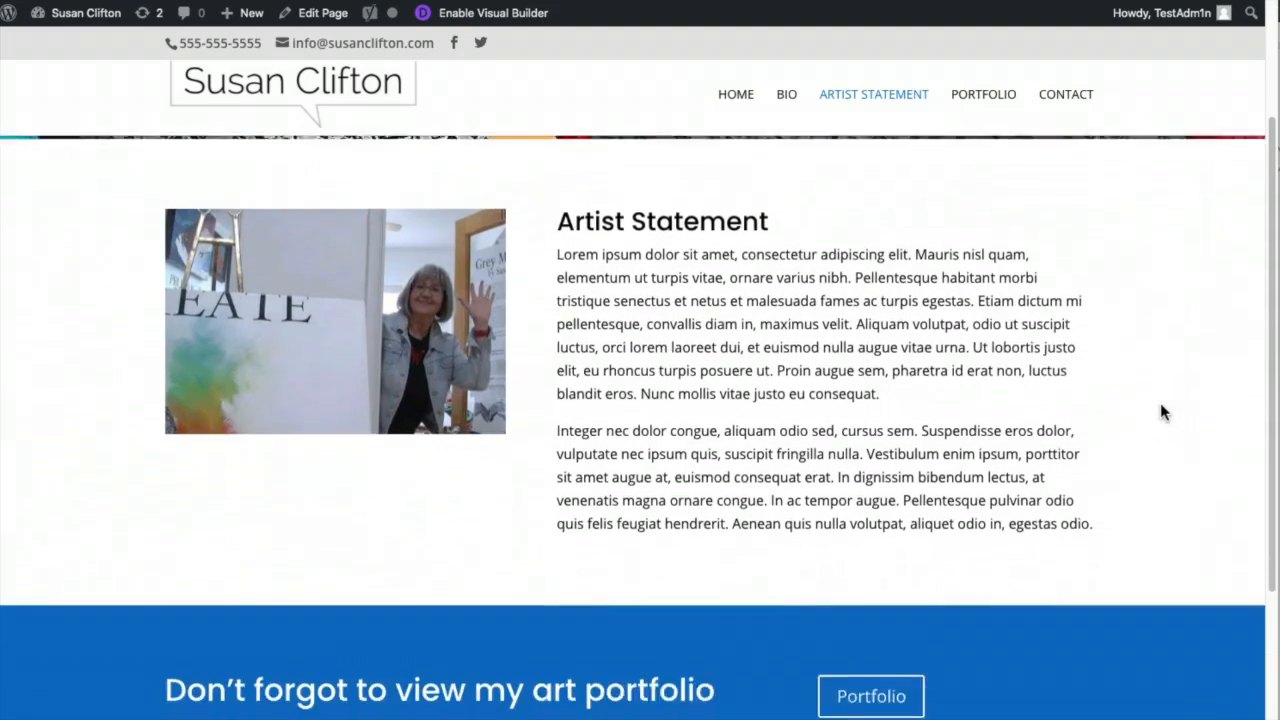
scroll(1163, 411, "up", 4)
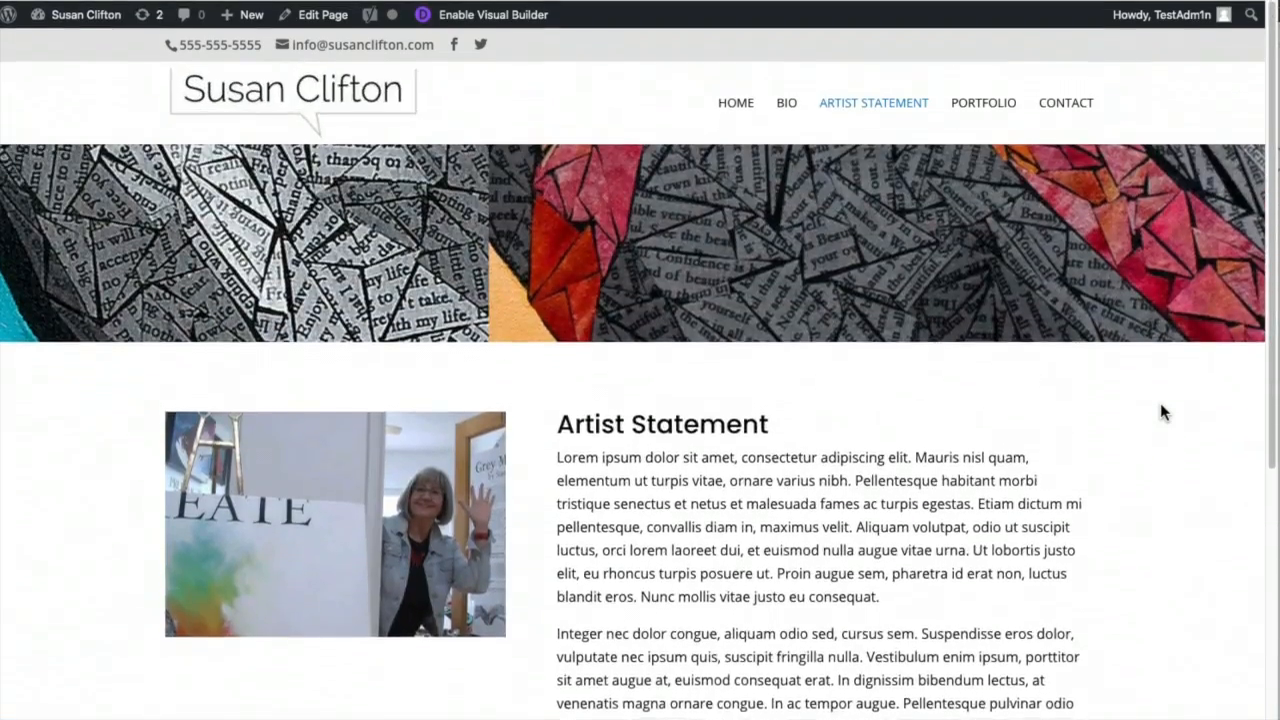
scroll(1163, 411, "down", 4)
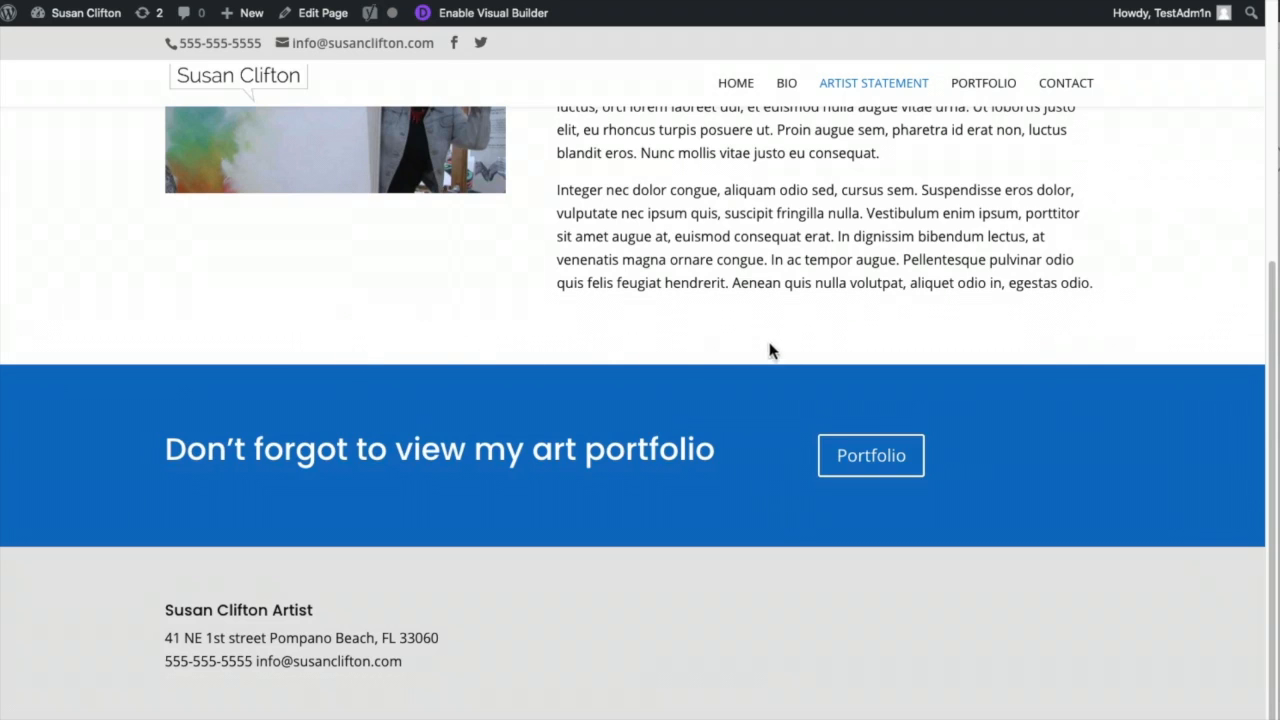
scroll(1140, 335, "up", 10)
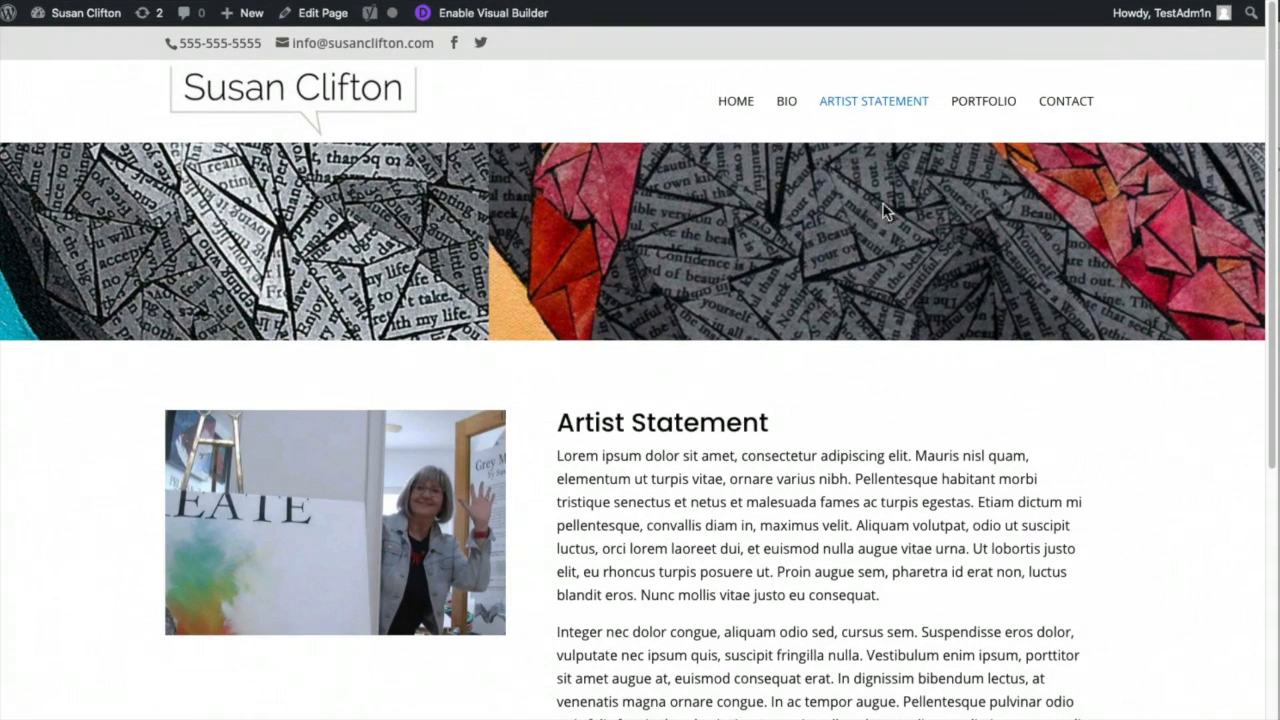
- Look over the live Artist Statement page once more, then go to the Portfolio page
left_click(1117, 344)
scroll(1111, 372, "down", 3)
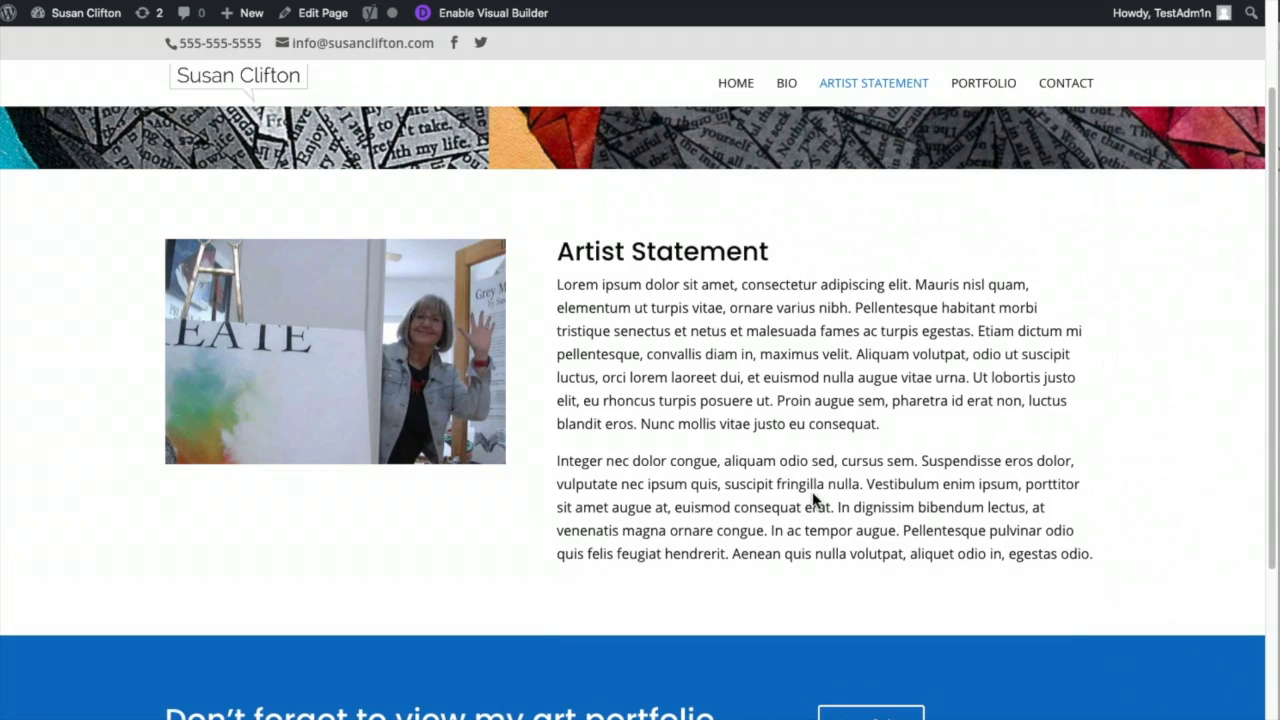
scroll(815, 485, "up", 3)
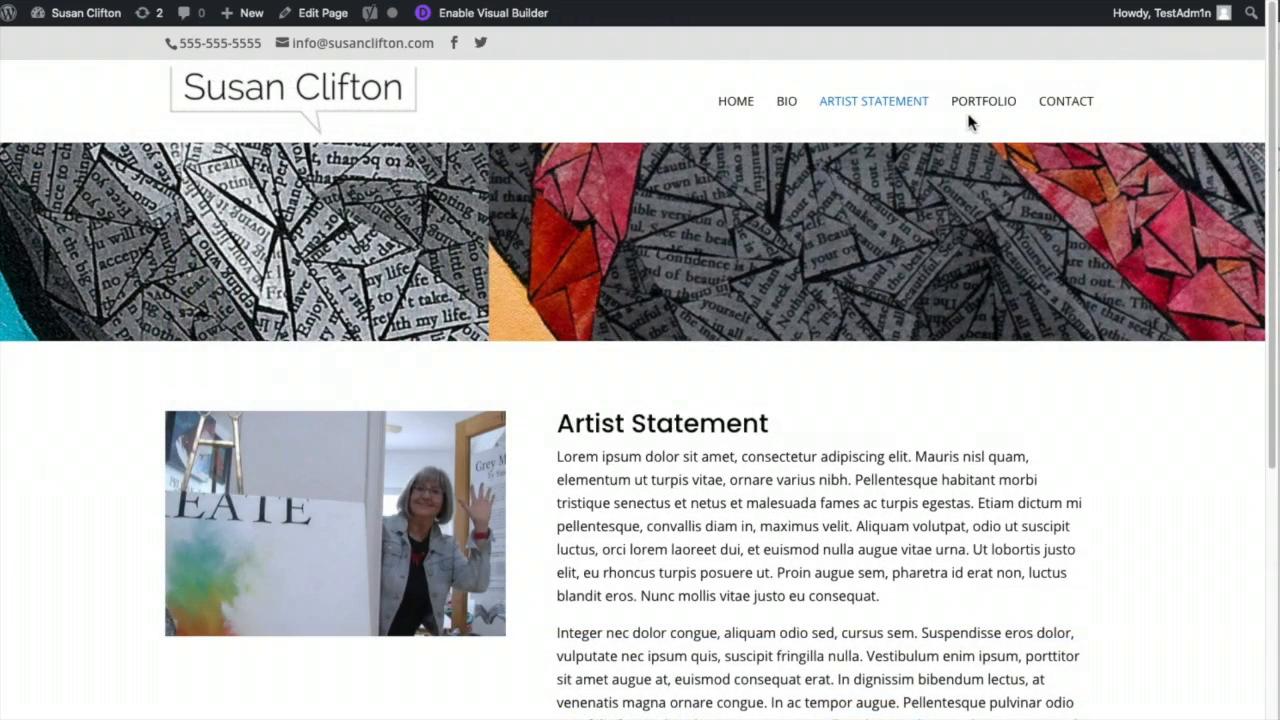
left_click(970, 114)
- Open the still-empty Portfolio page from the PORTFOLIO menu item
left_click(973, 109)
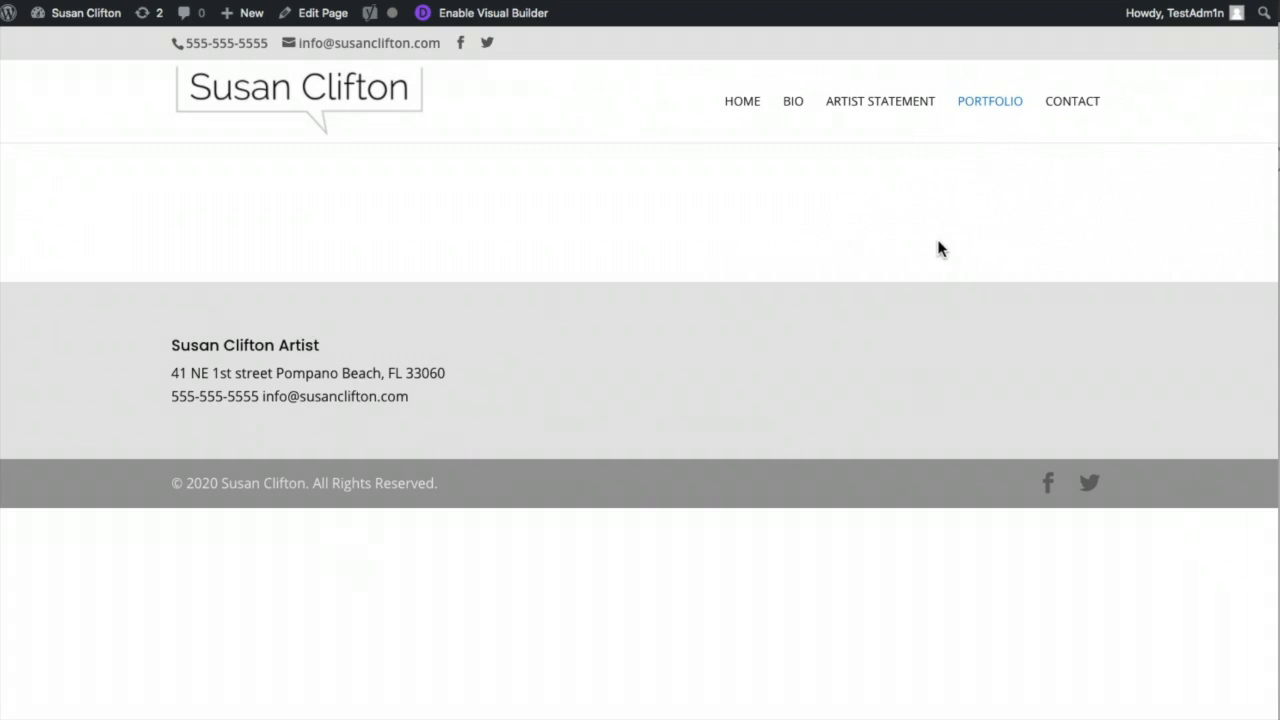
- Browse the Animals, Digital and GreyMatter folders in Finder, then bring the website back to the front
key("super+Tab")
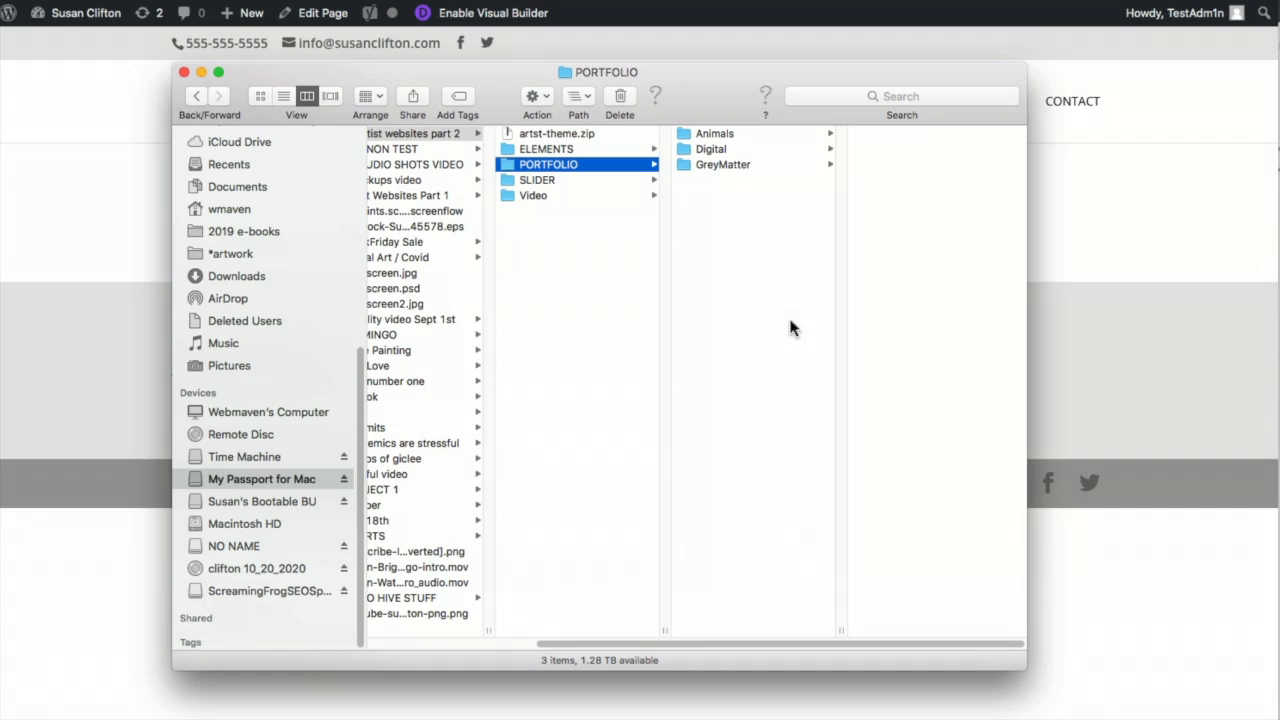
left_click(722, 135)
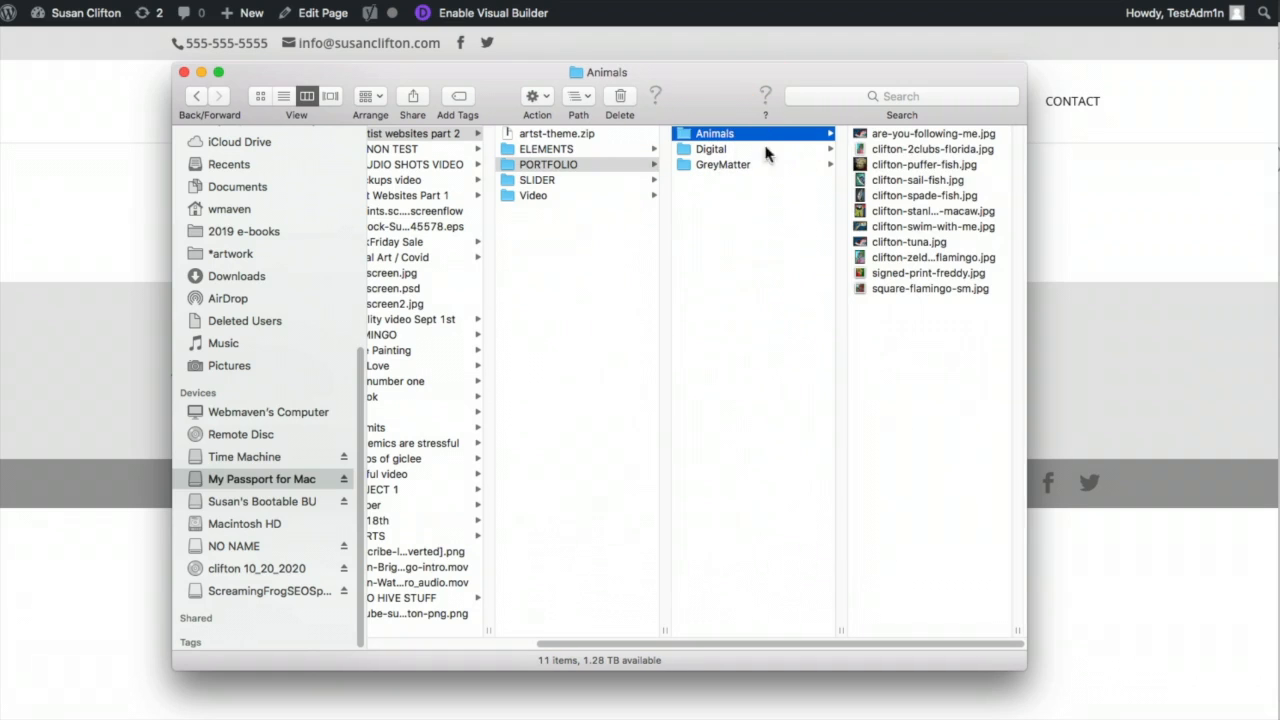
left_click(721, 150)
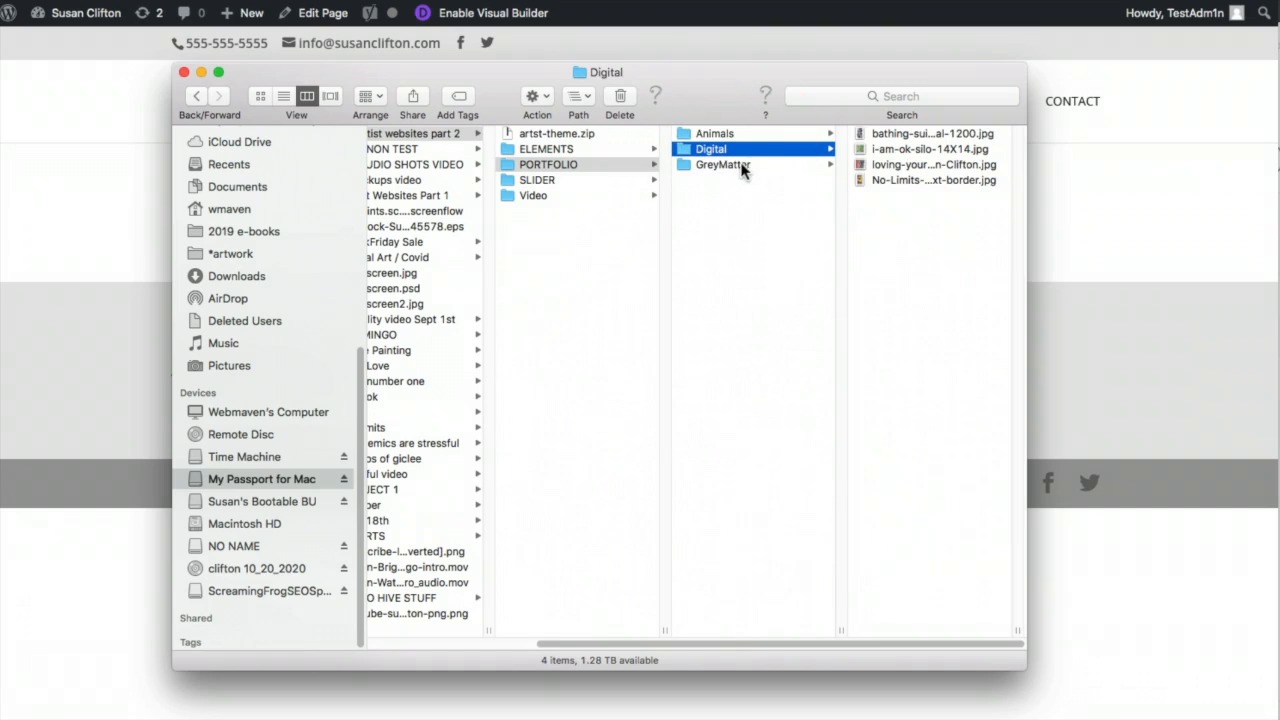
left_click(731, 136)
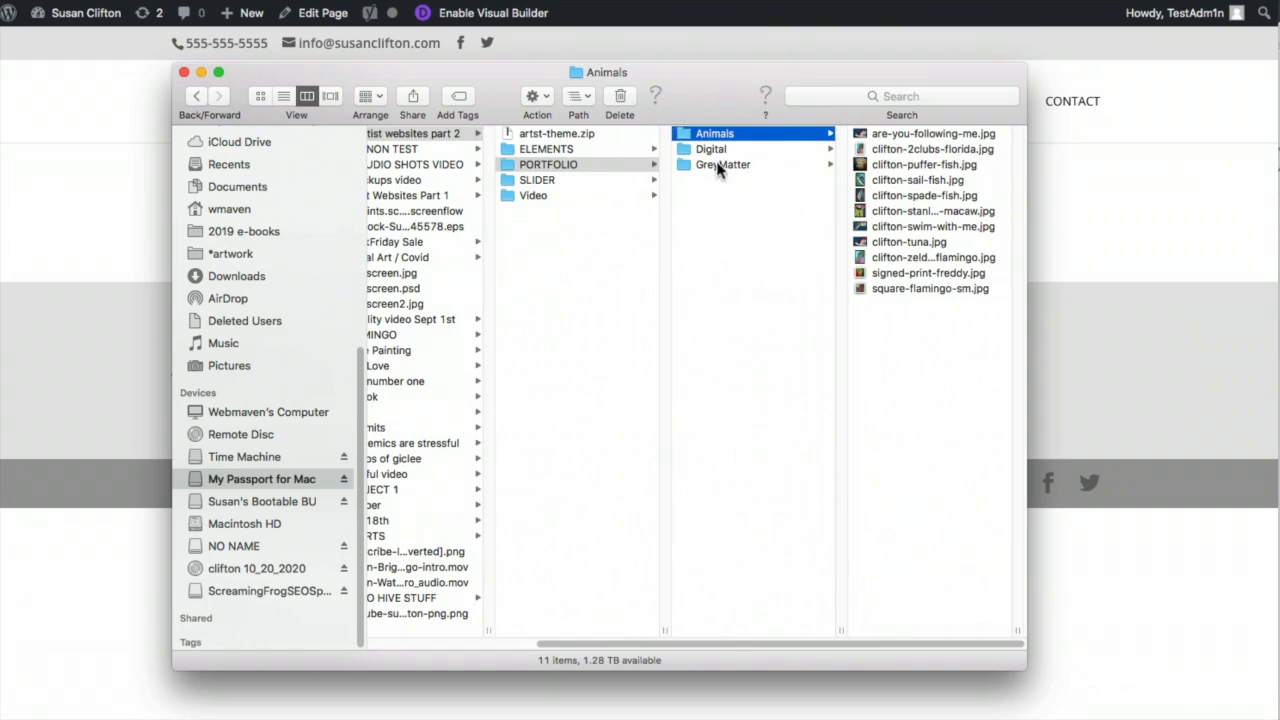
left_click(713, 150)
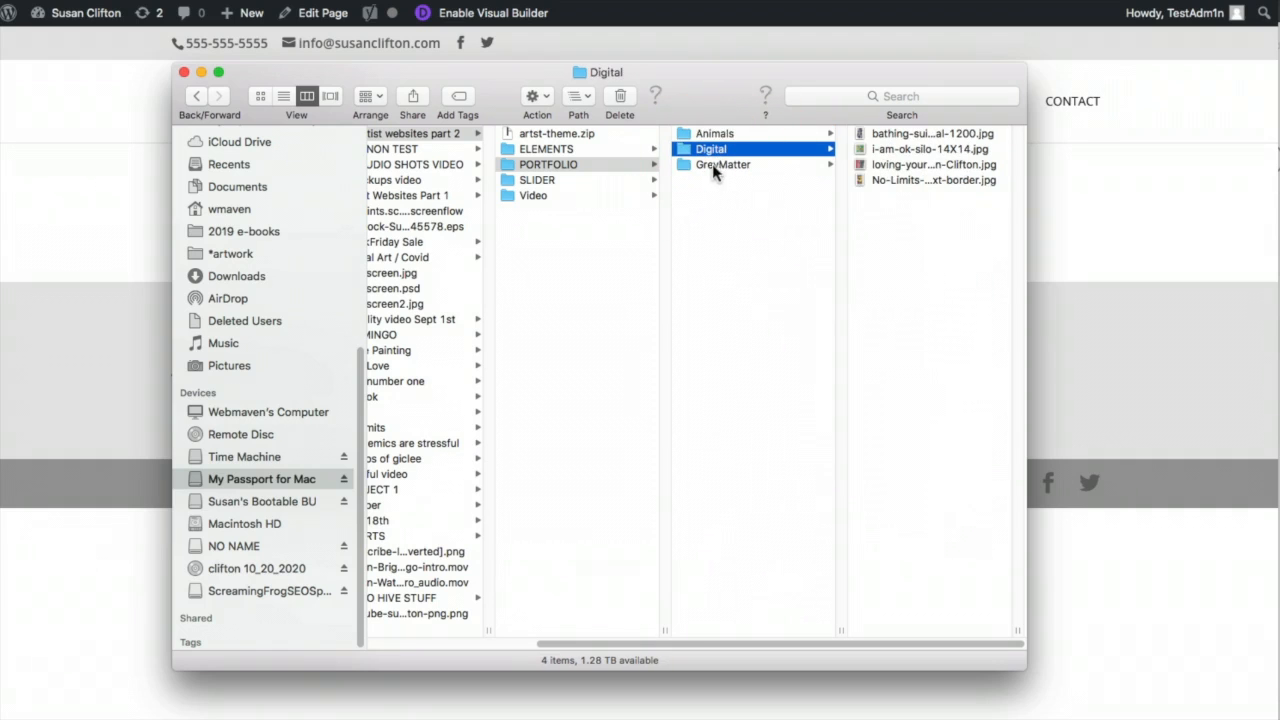
left_click(710, 165)
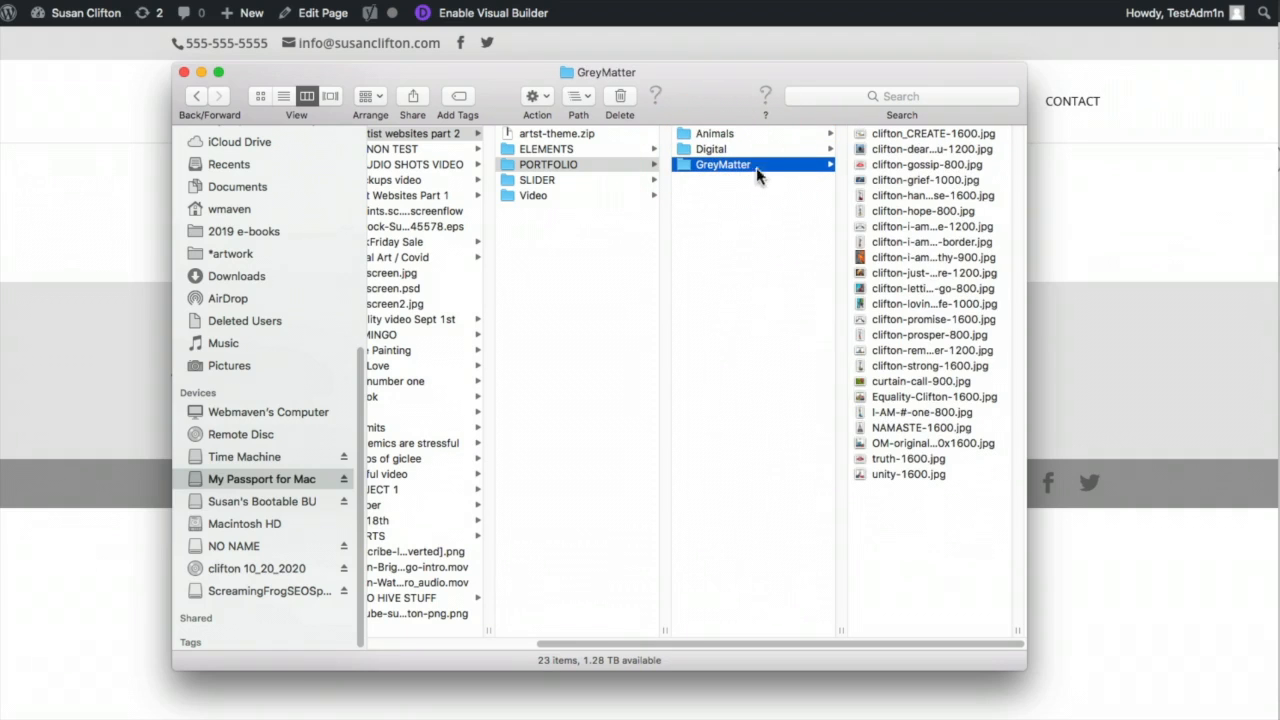
scroll(727, 167, "left", 1)
left_click_drag(698, 101, 1067, 180)
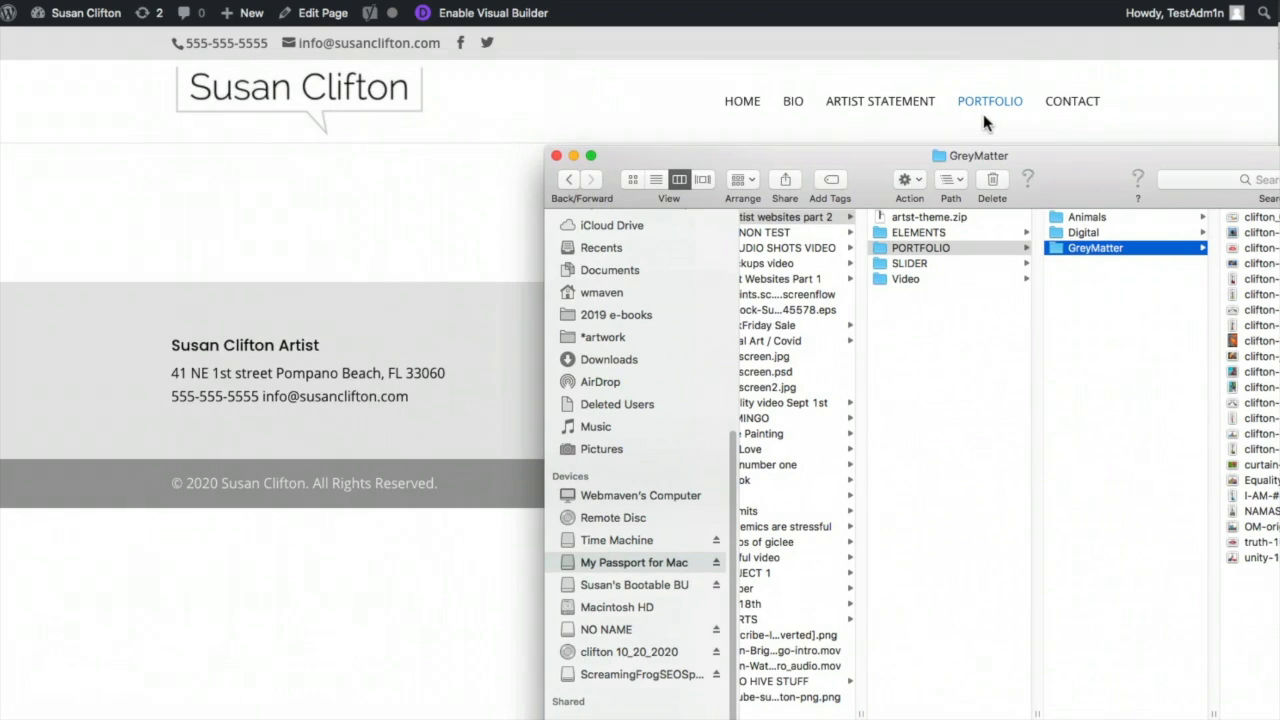
left_click(394, 211)
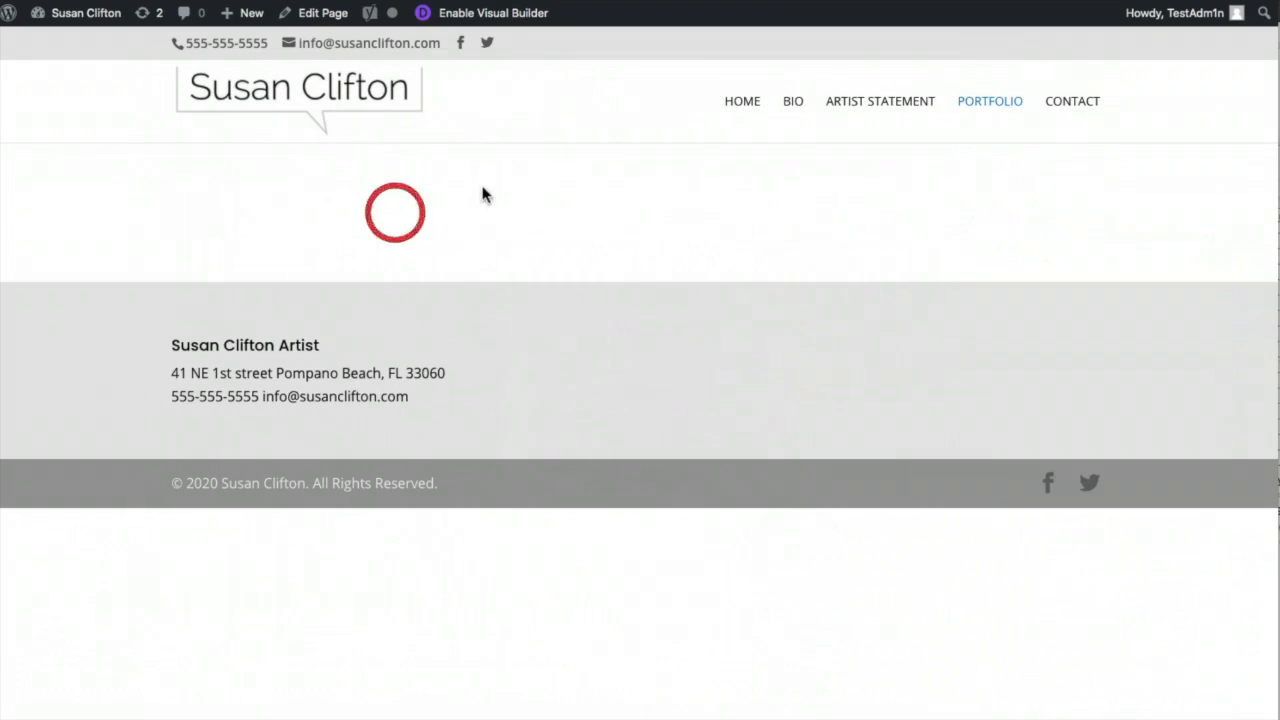
- Create a new page titled 'Grey Matter' and switch it to the Divi Builder
mouse_move(253, 23)
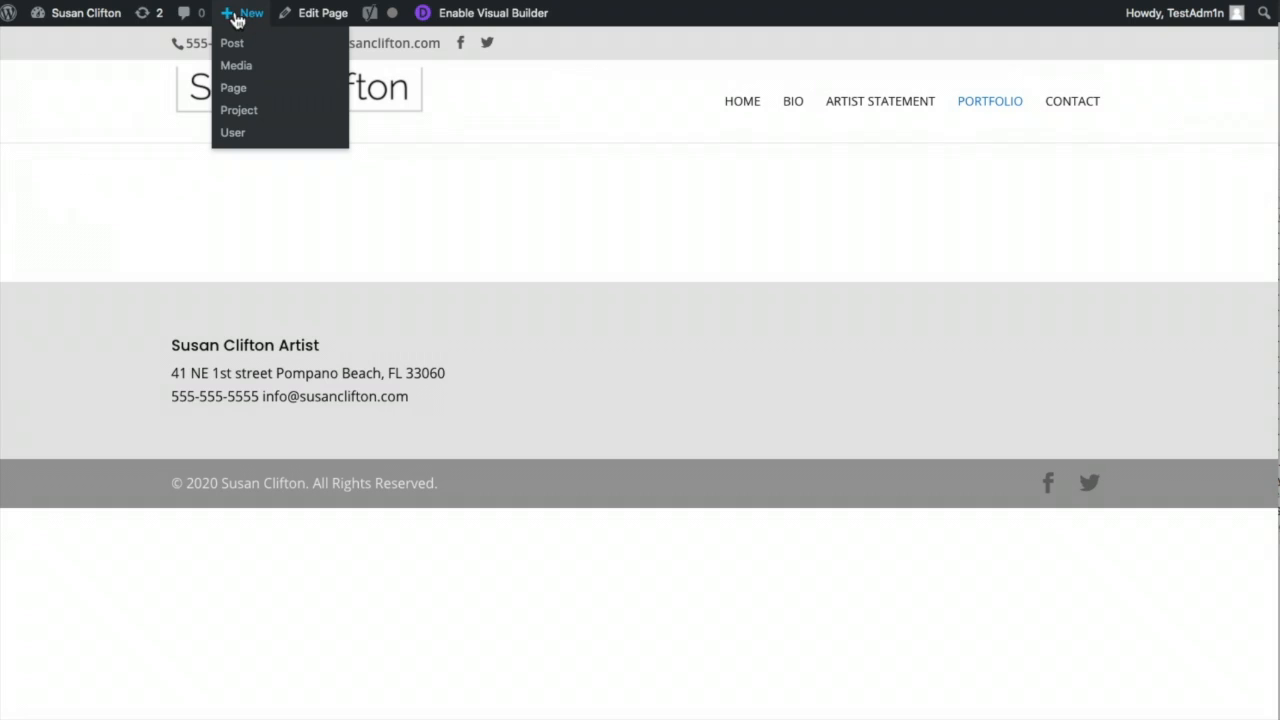
left_click(230, 91)
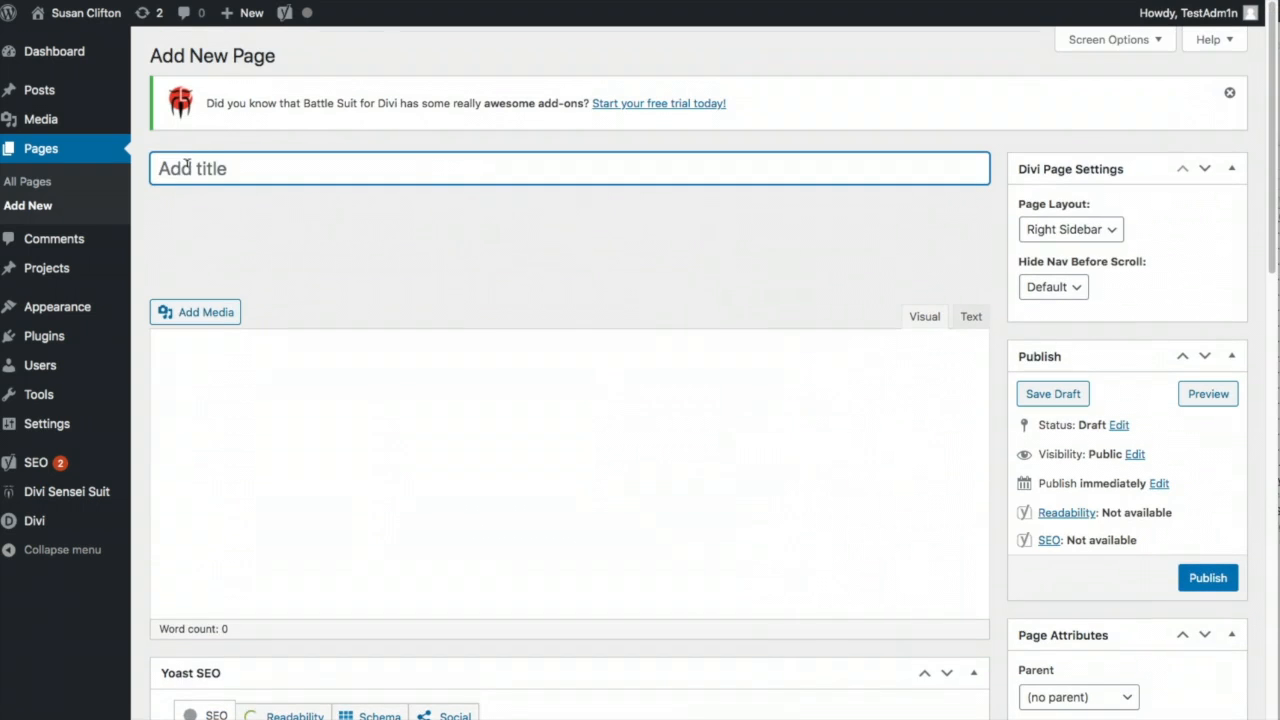
left_click(190, 168)
type("Grey Matter")
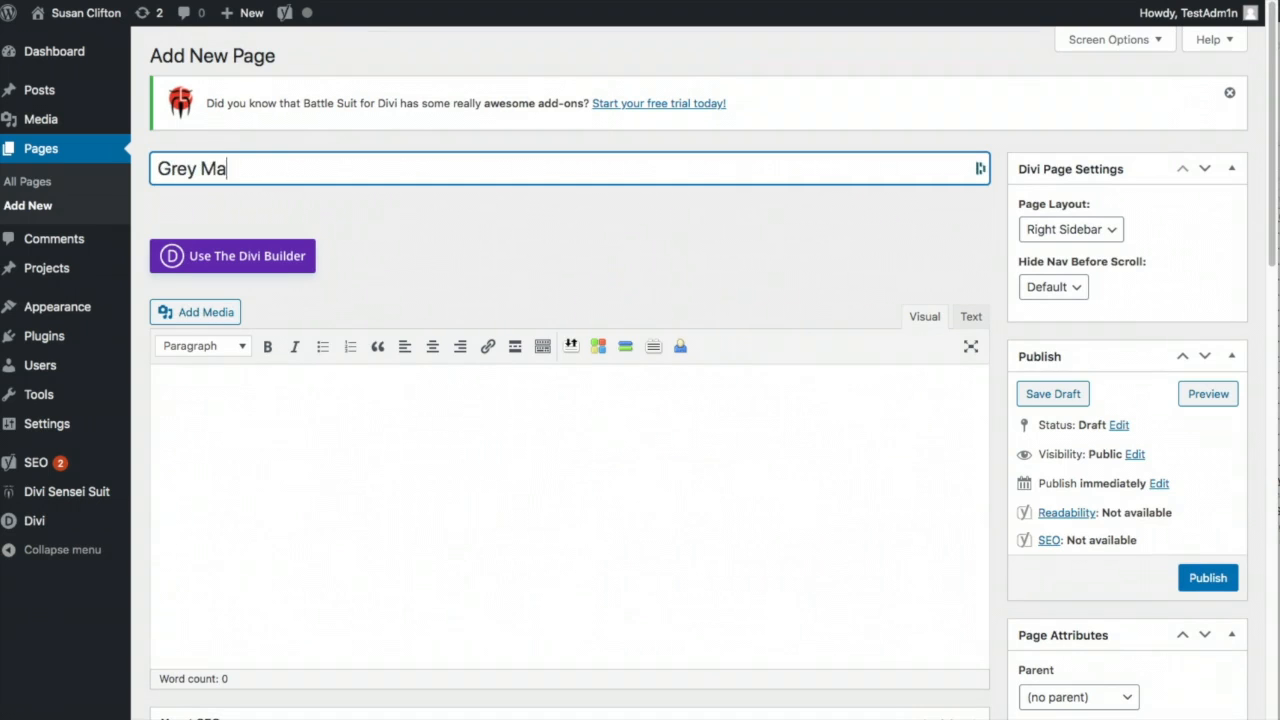
left_click(272, 258)
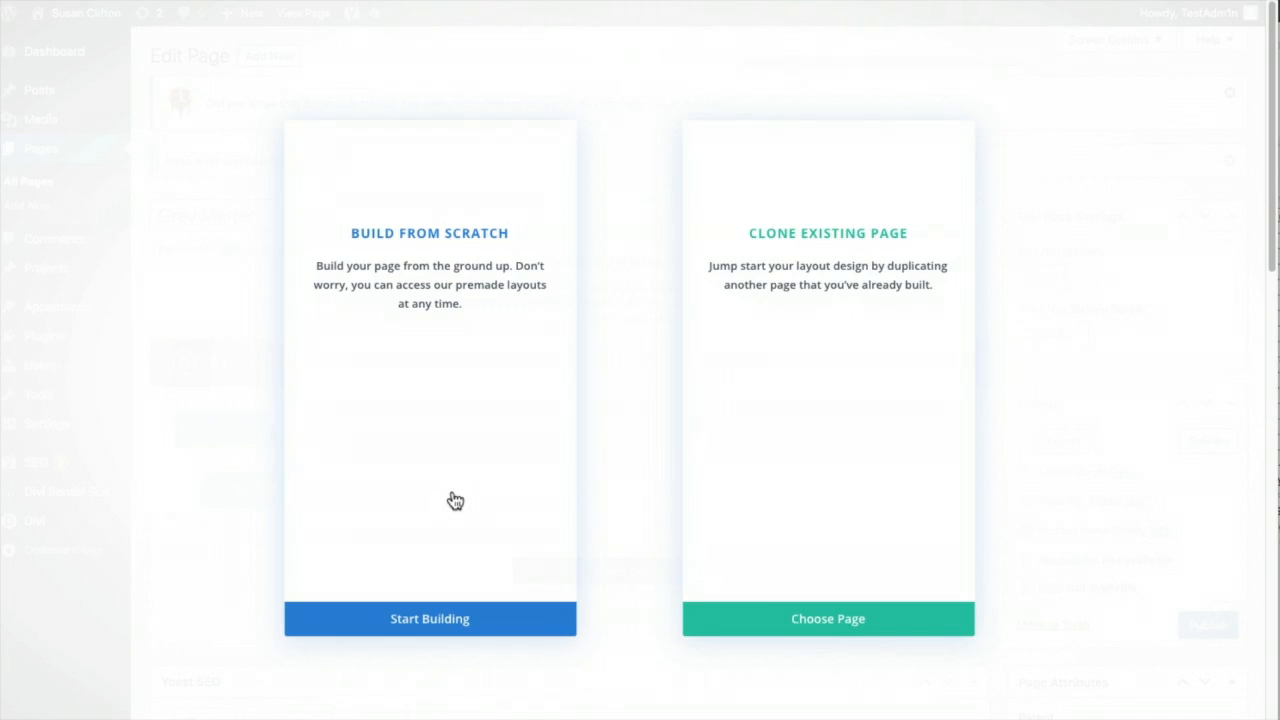
left_click(277, 360)
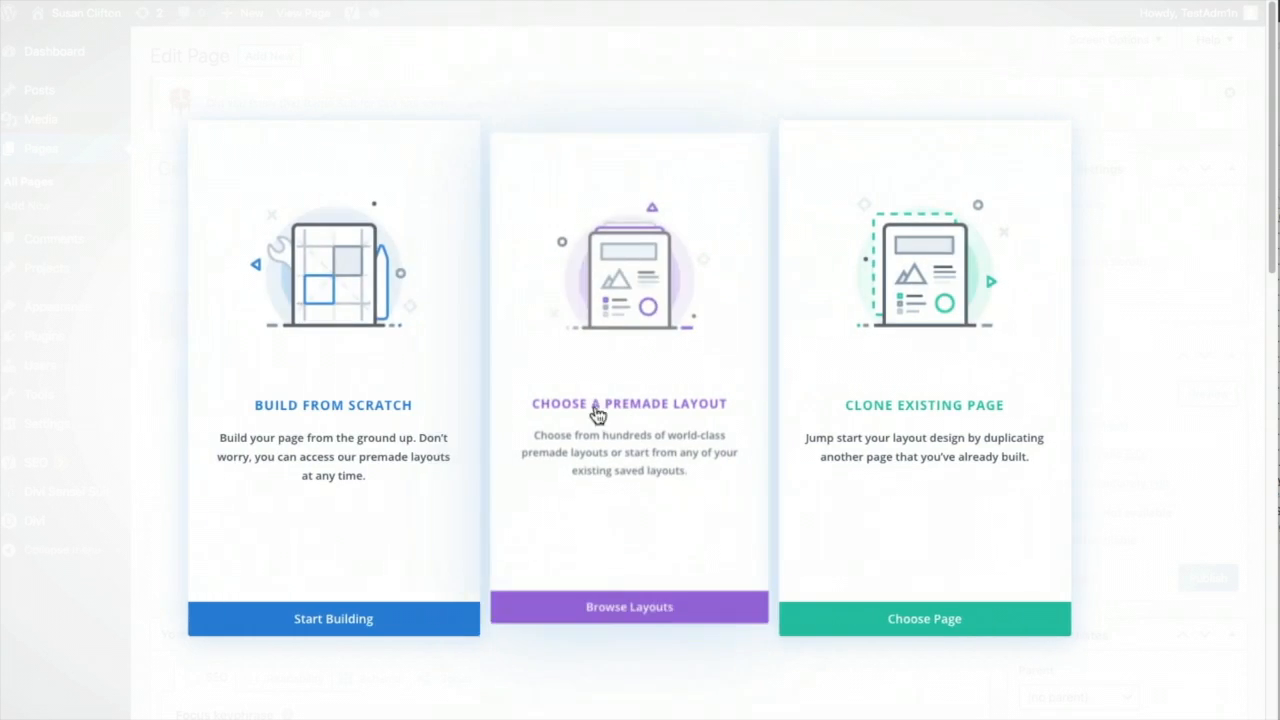
- Build from scratch with a one-column row holding a Sensei Masonry Gallery, ready to add gallery images
left_click(305, 366)
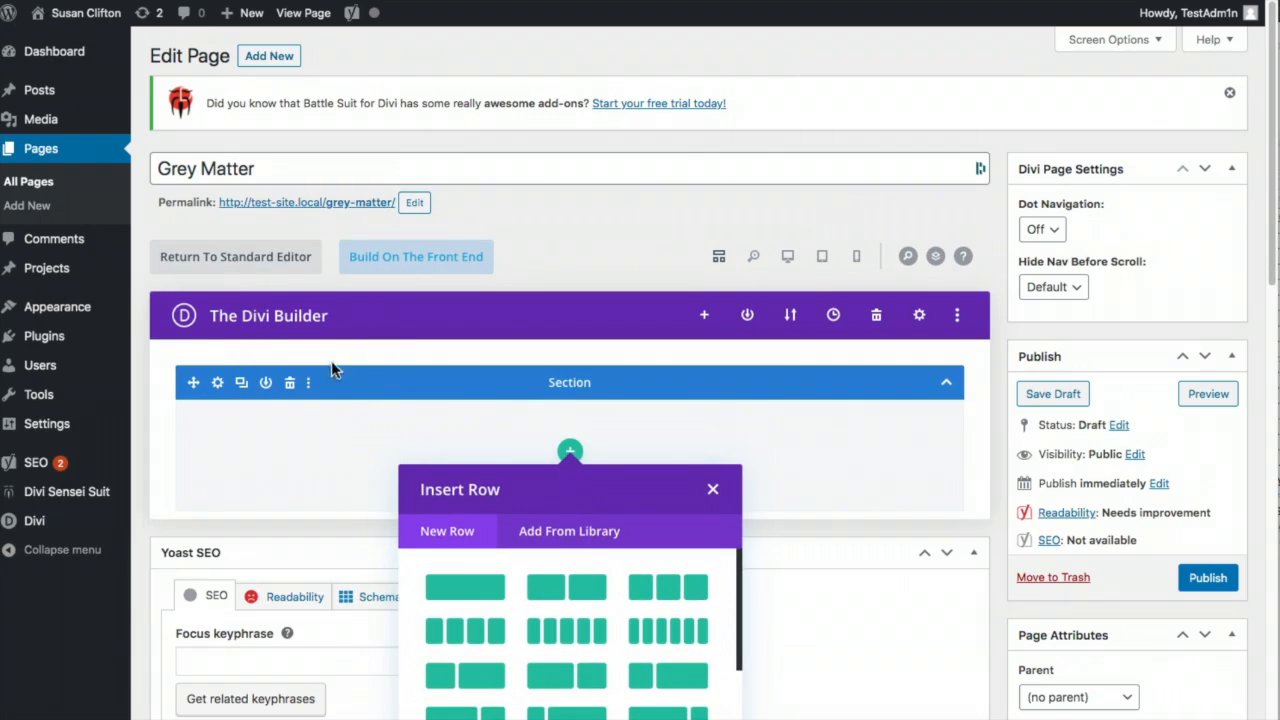
left_click(456, 588)
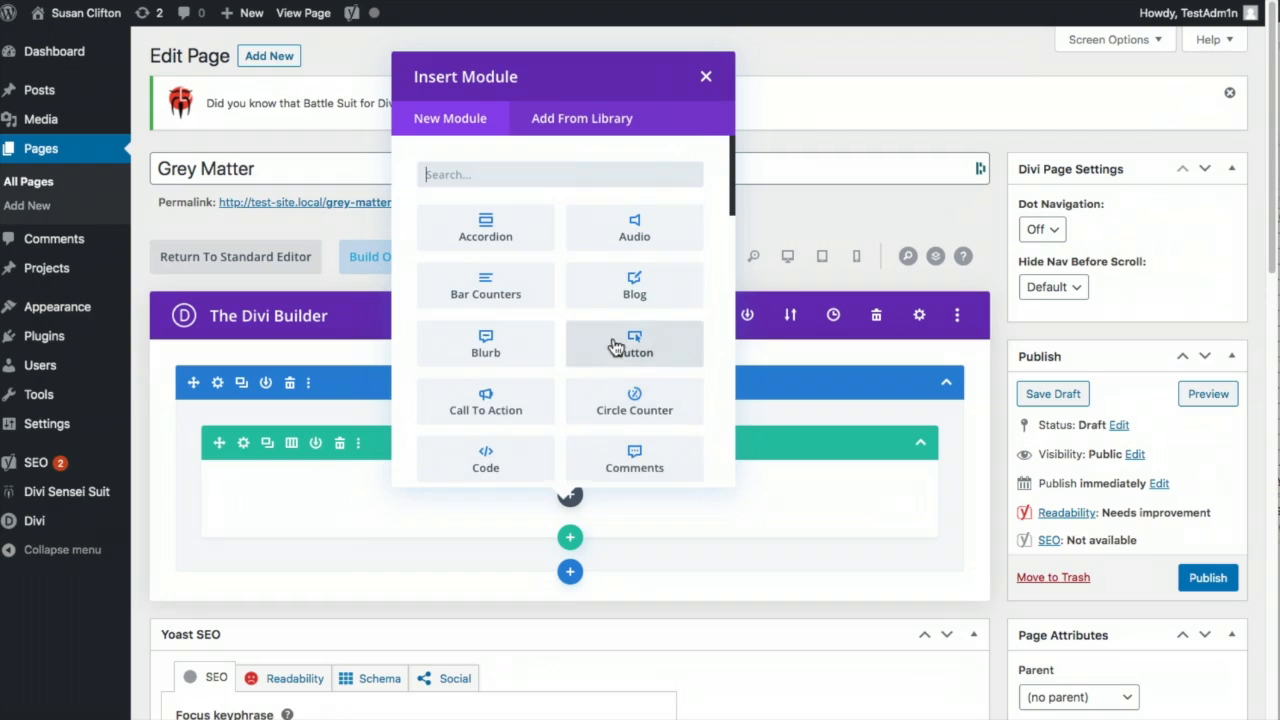
scroll(611, 337, "down", 5)
scroll(615, 343, "down", 10)
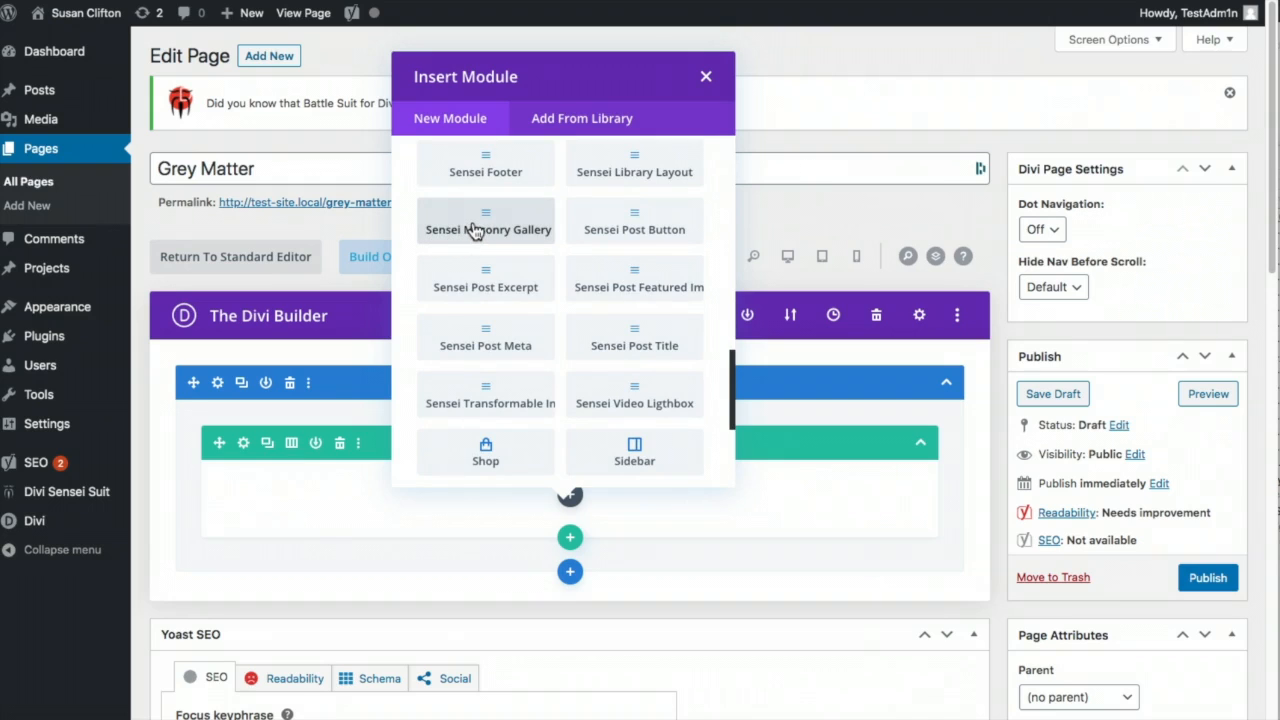
left_click(476, 229)
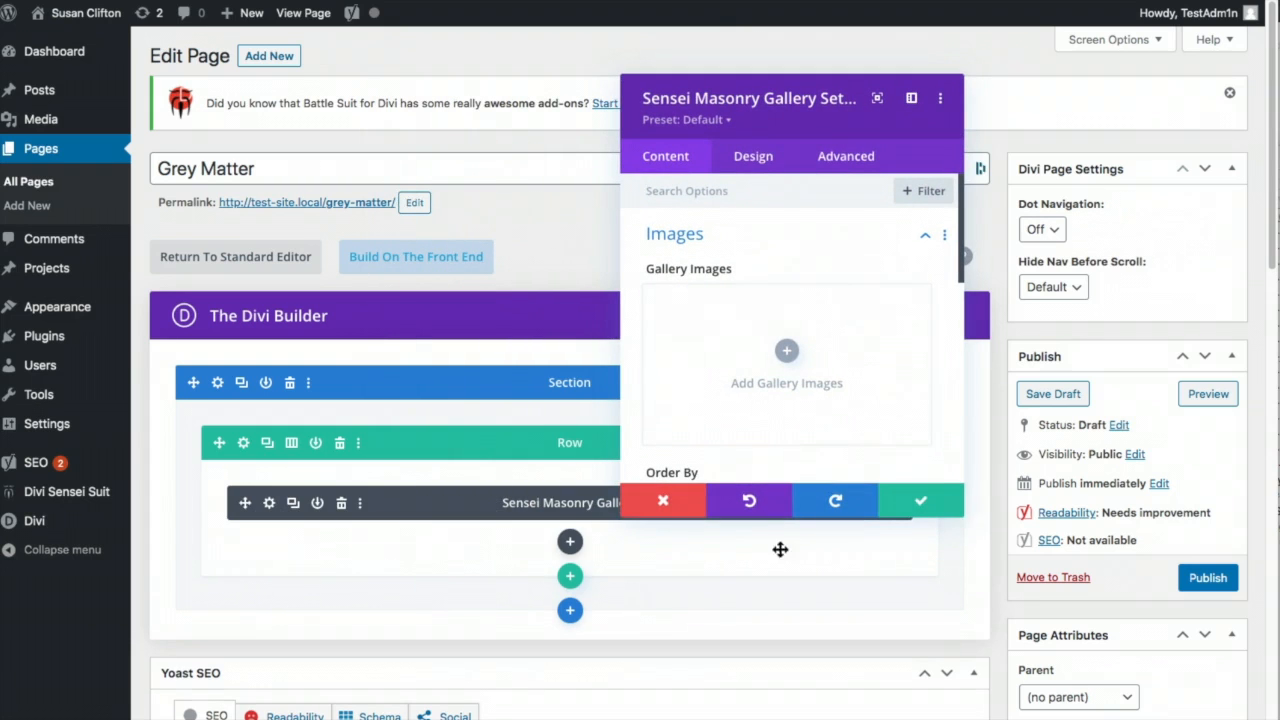
left_click(786, 351)
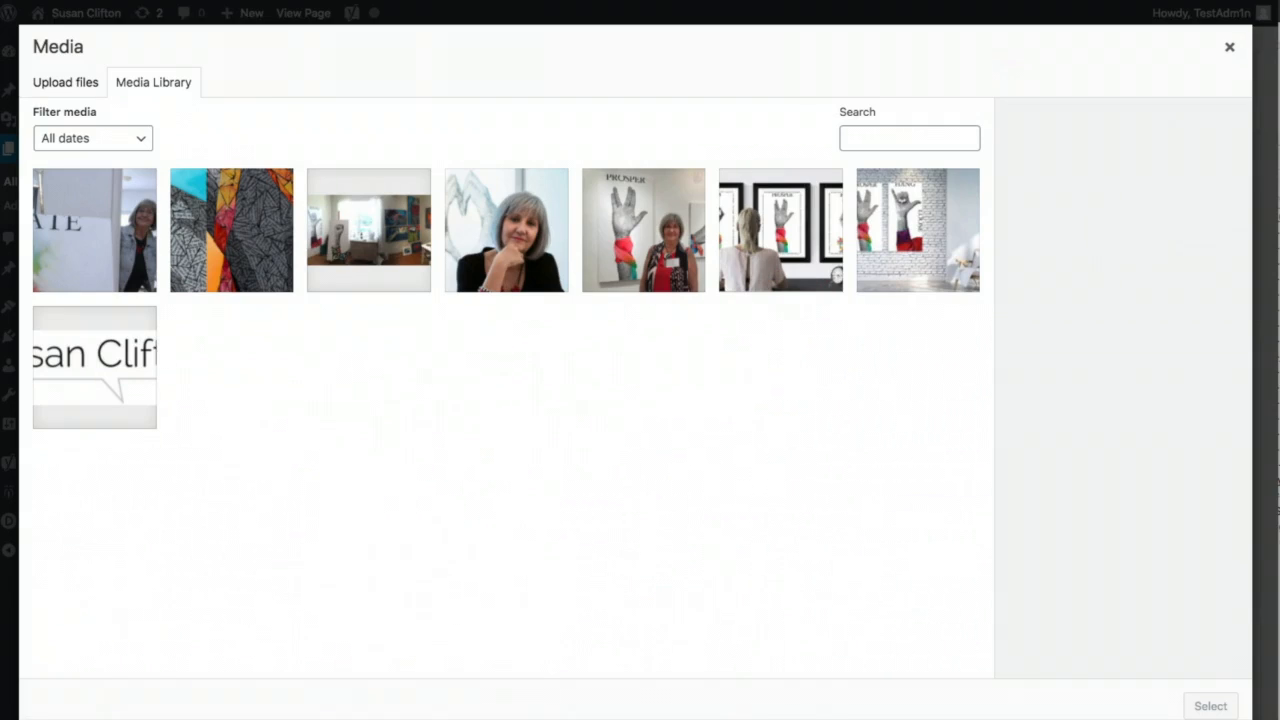
- Drag all 23 GreyMatter image files from Finder into the Media Library and insert them into the gallery
key("super+Tab")
left_click(1260, 216)
left_click(1125, 557, "shift")
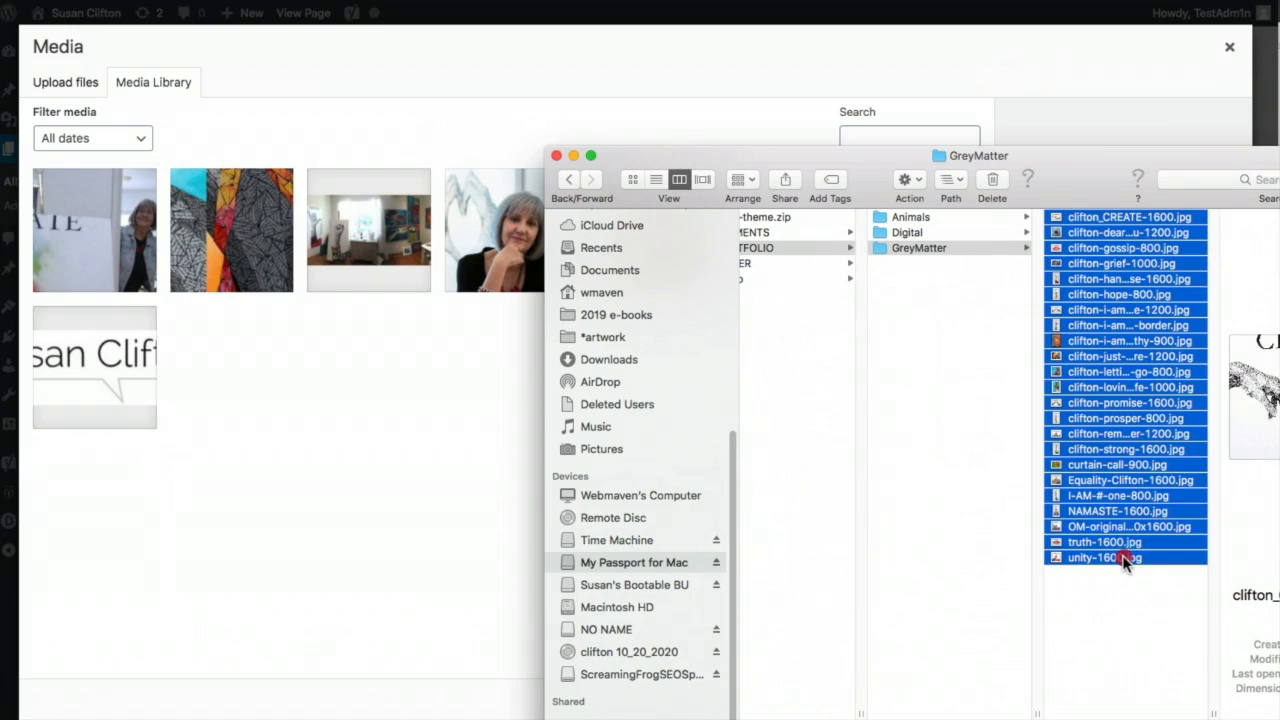
left_click_drag(1057, 563, 376, 531)
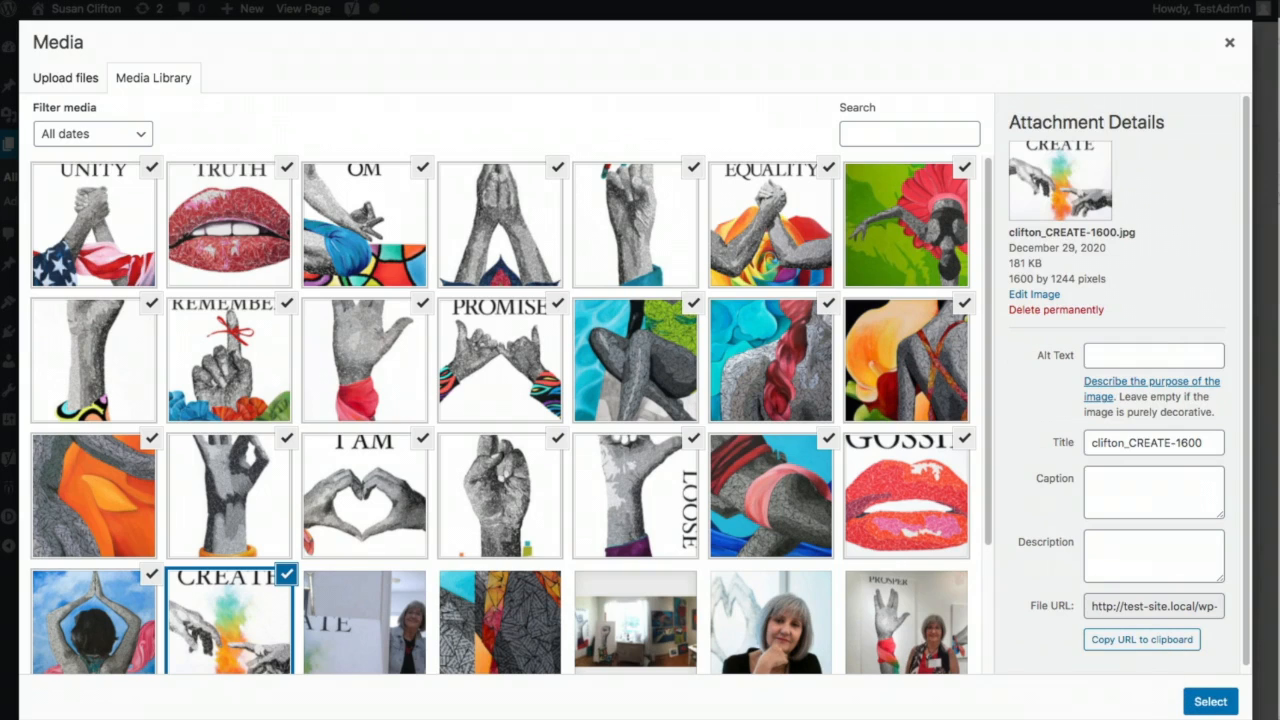
left_click(1203, 704)
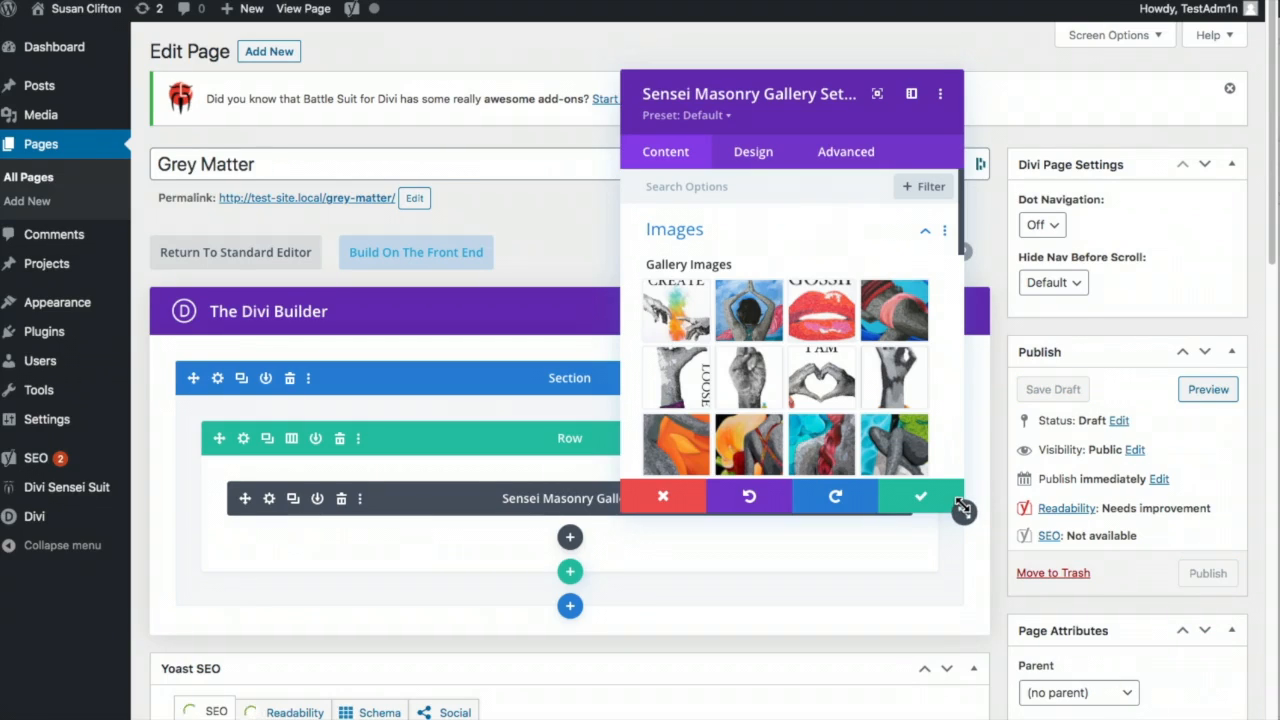
- Arrange the first two gallery rows: grey arm first, LOOSE third, then red-wrist hand, PROMISE and praying hands
left_click_drag(965, 517, 990, 660)
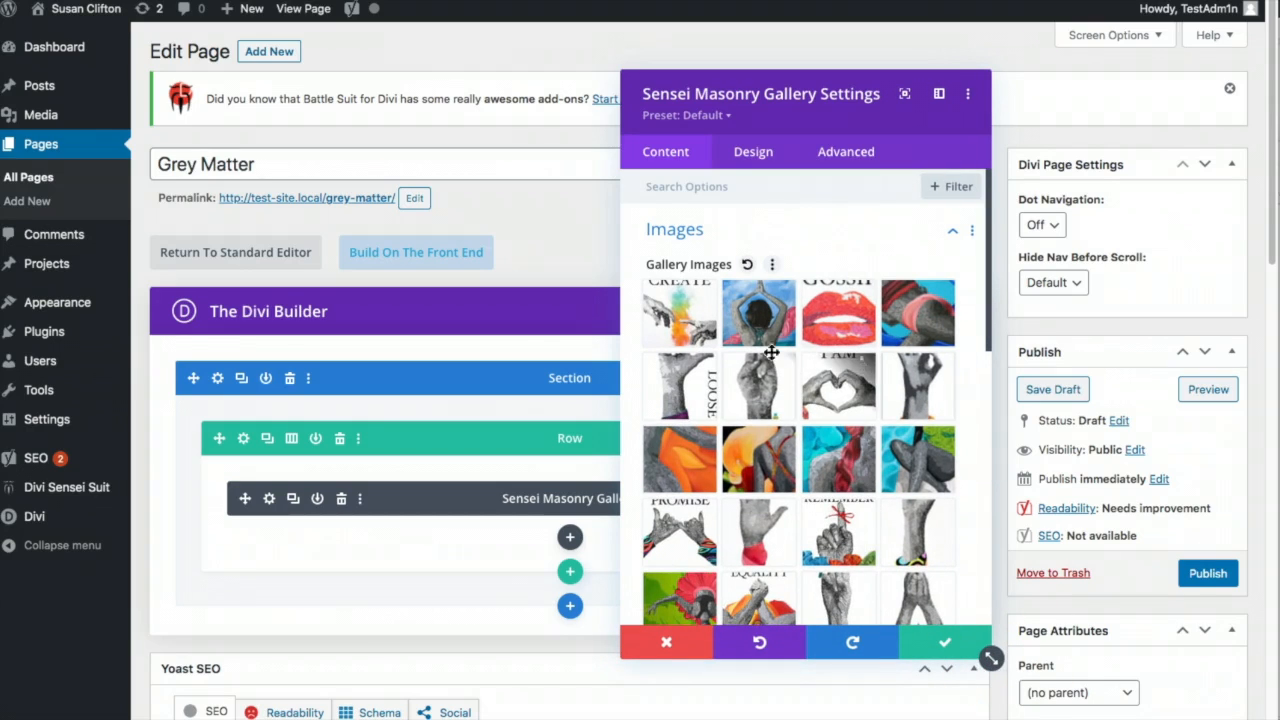
left_click_drag(901, 371, 675, 299)
left_click_drag(780, 372, 680, 385)
left_click_drag(785, 532, 755, 385)
left_click_drag(720, 553, 838, 385)
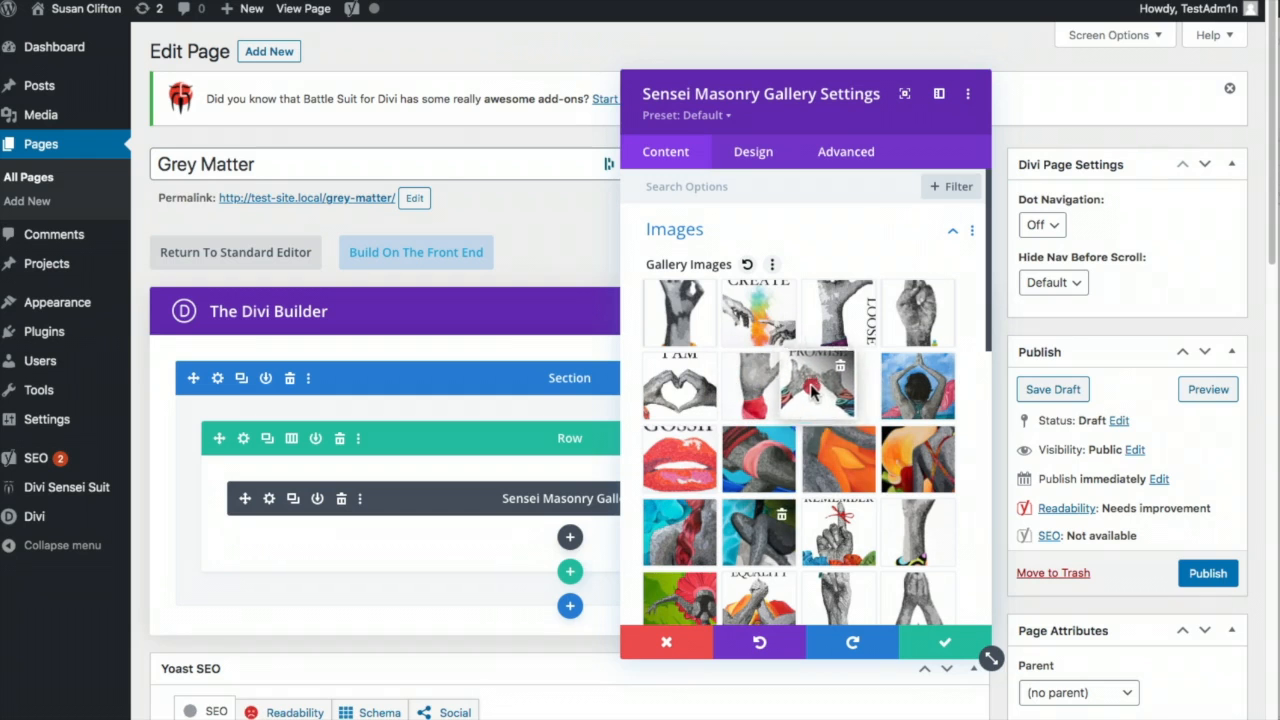
left_click_drag(912, 618, 918, 390)
- Move EQUALITY, a grey hand, a colourful painting and REMEMBER into rows three and four, then save
left_click_drag(838, 600, 678, 458)
left_click_drag(760, 588, 754, 445)
scroll(840, 440, "down", 2)
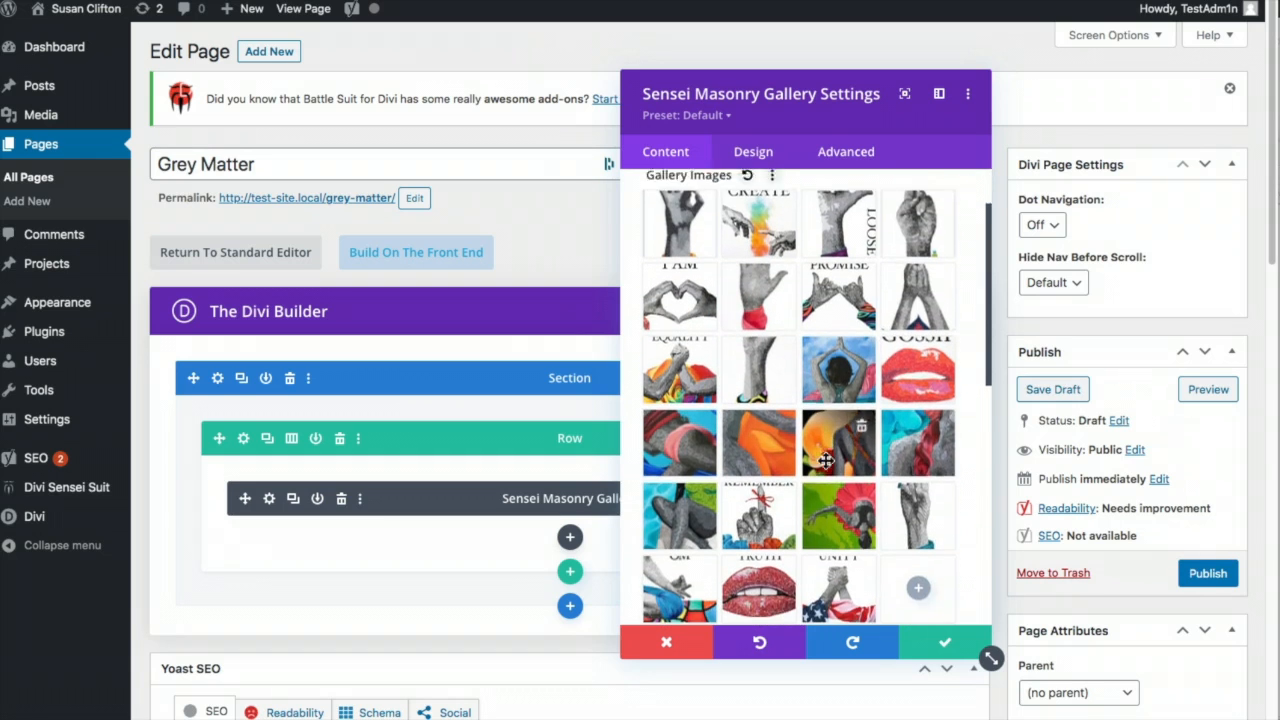
left_click_drag(911, 487, 912, 352)
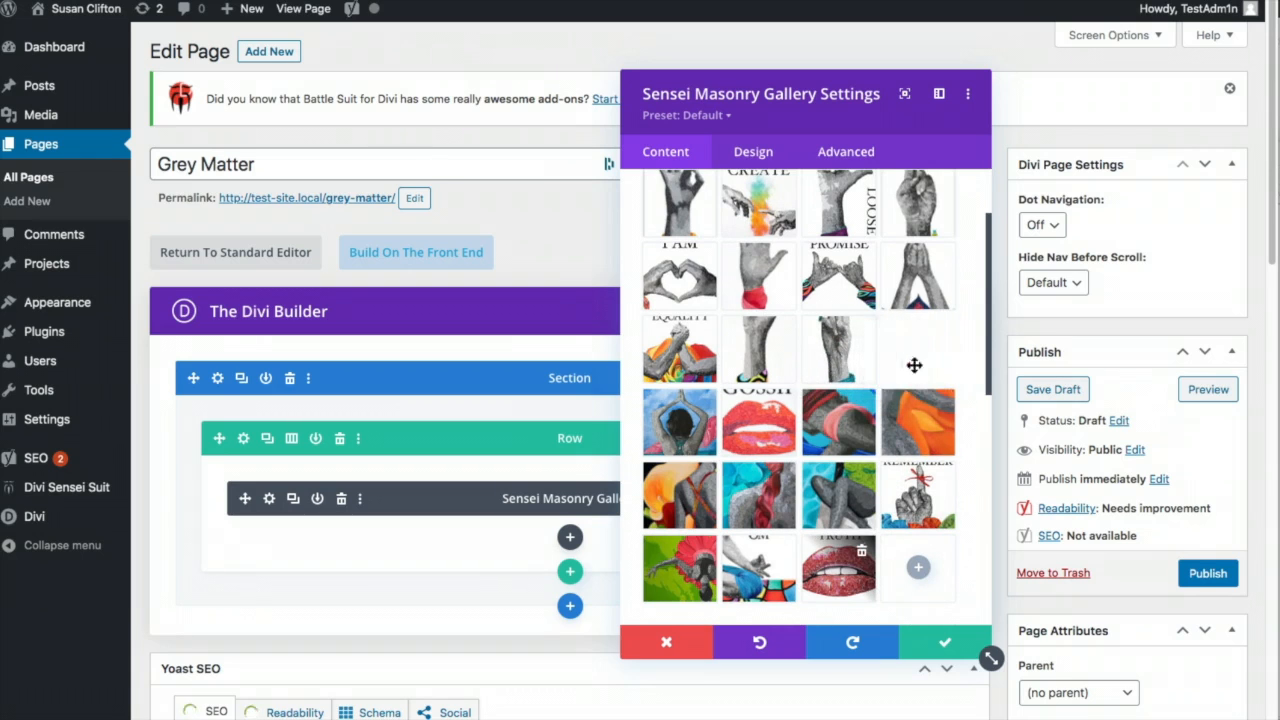
left_click_drag(795, 566, 678, 420)
left_click_drag(683, 556, 760, 420)
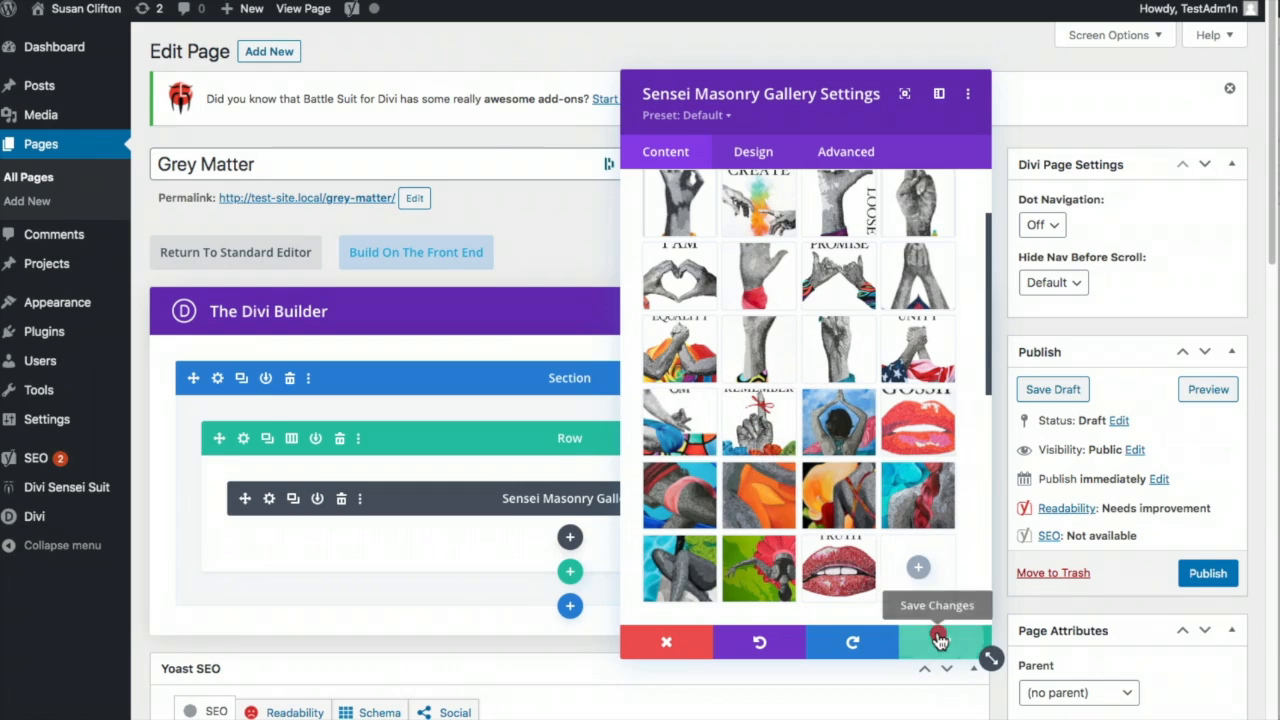
left_click(940, 641)
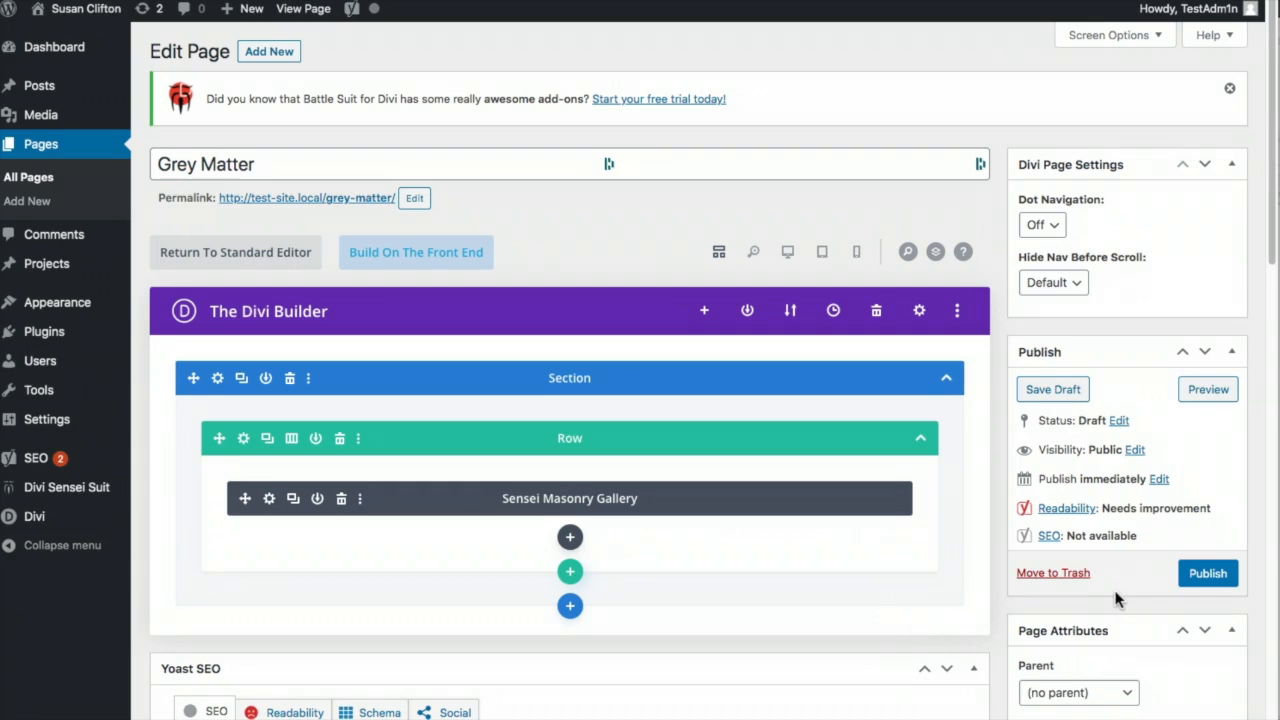
- Publish the Grey Matter page and open it with Build On The Front End
left_click(1214, 573)
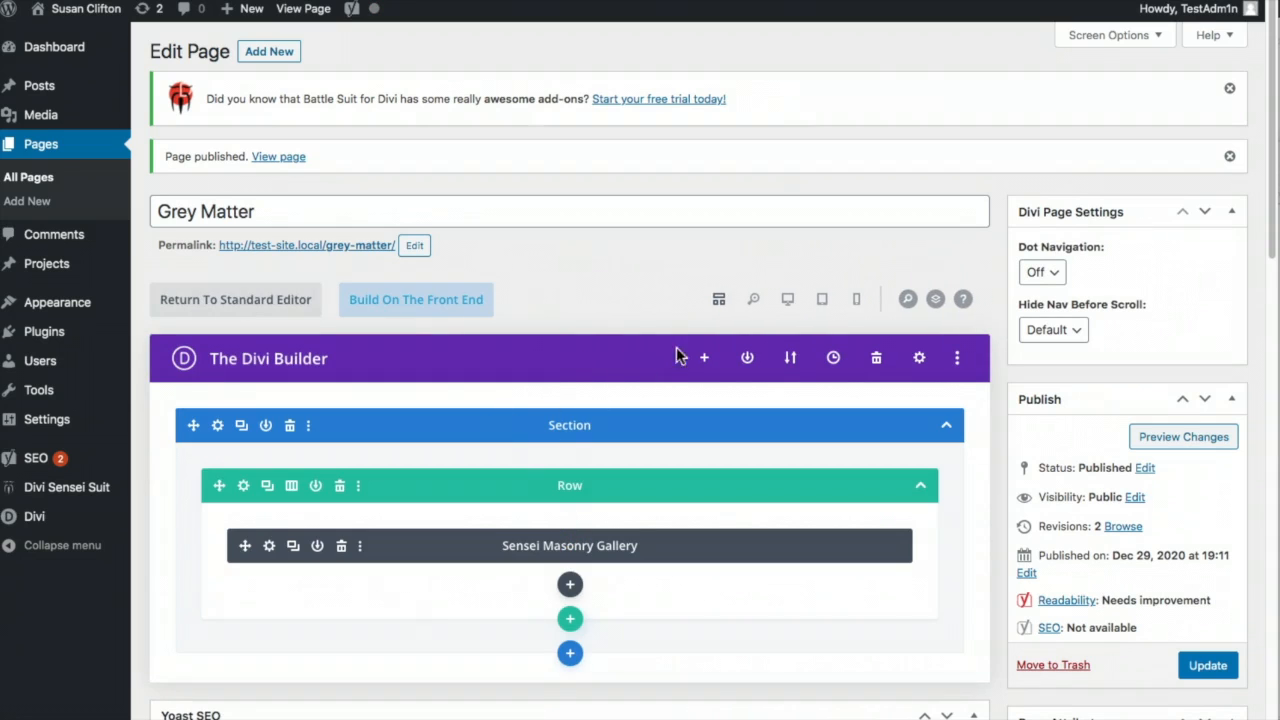
left_click(396, 302)
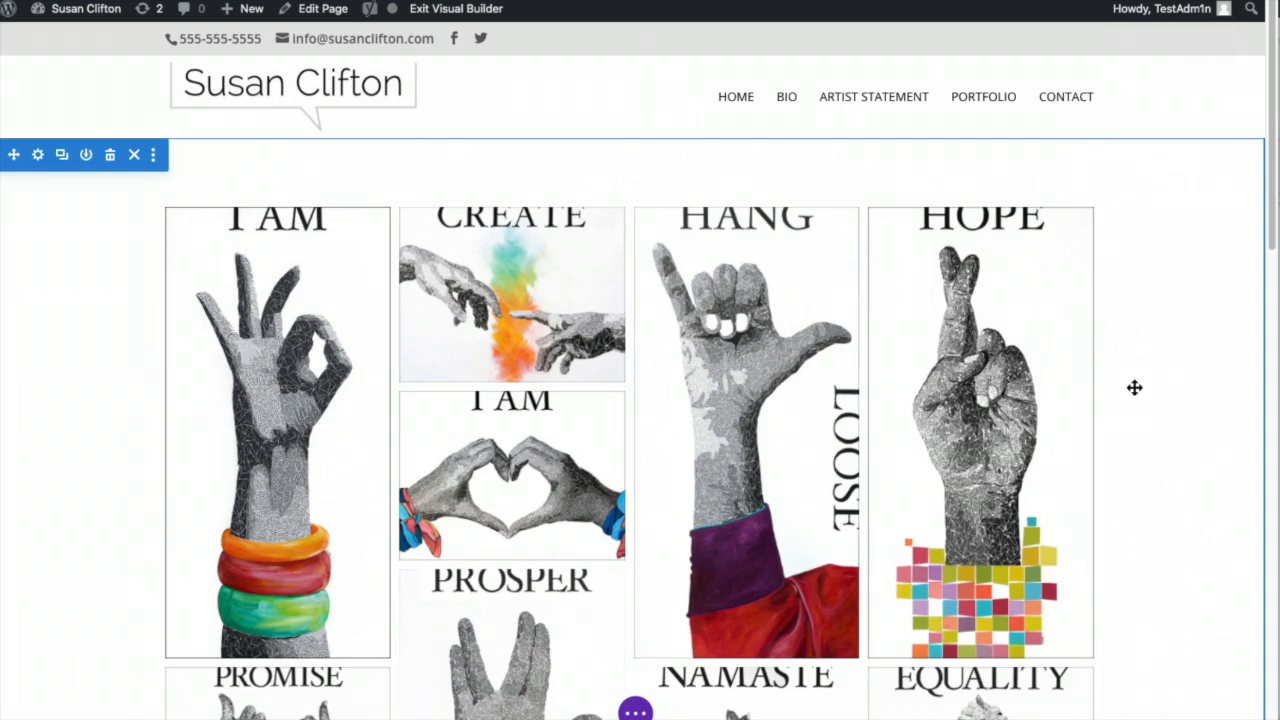
scroll(1135, 386, "down", 10)
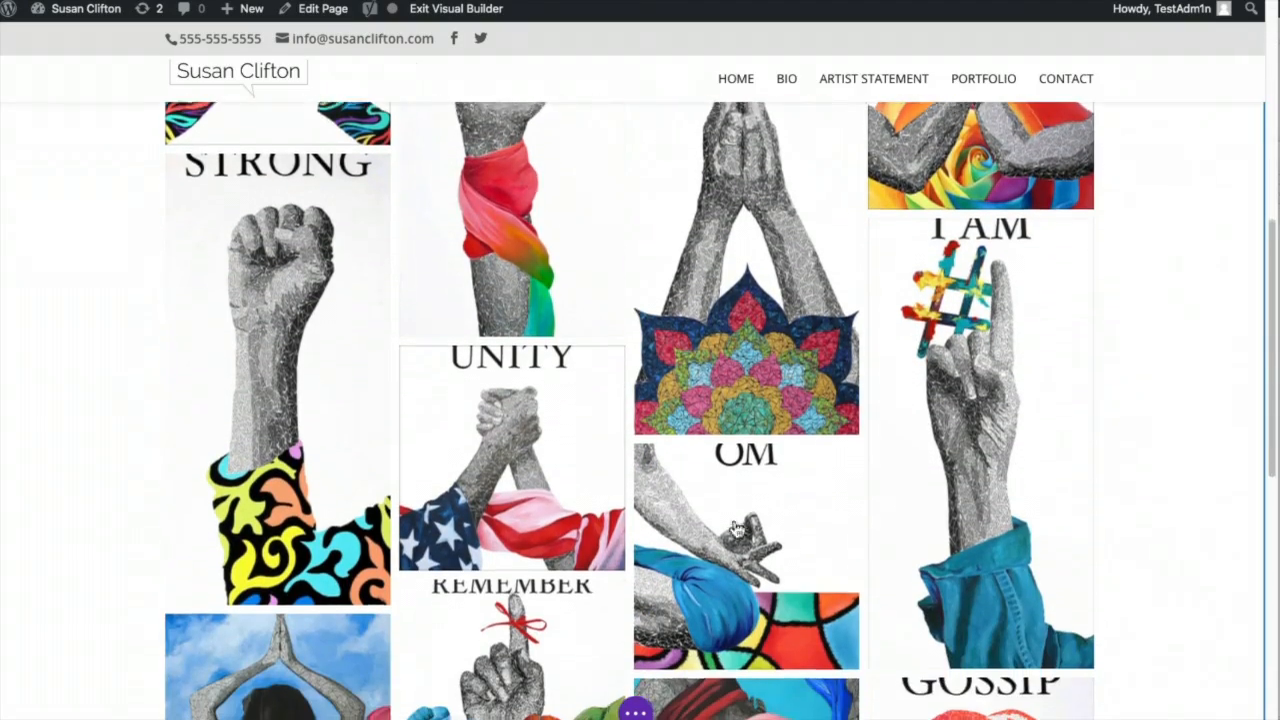
scroll(700, 525, "down", 2)
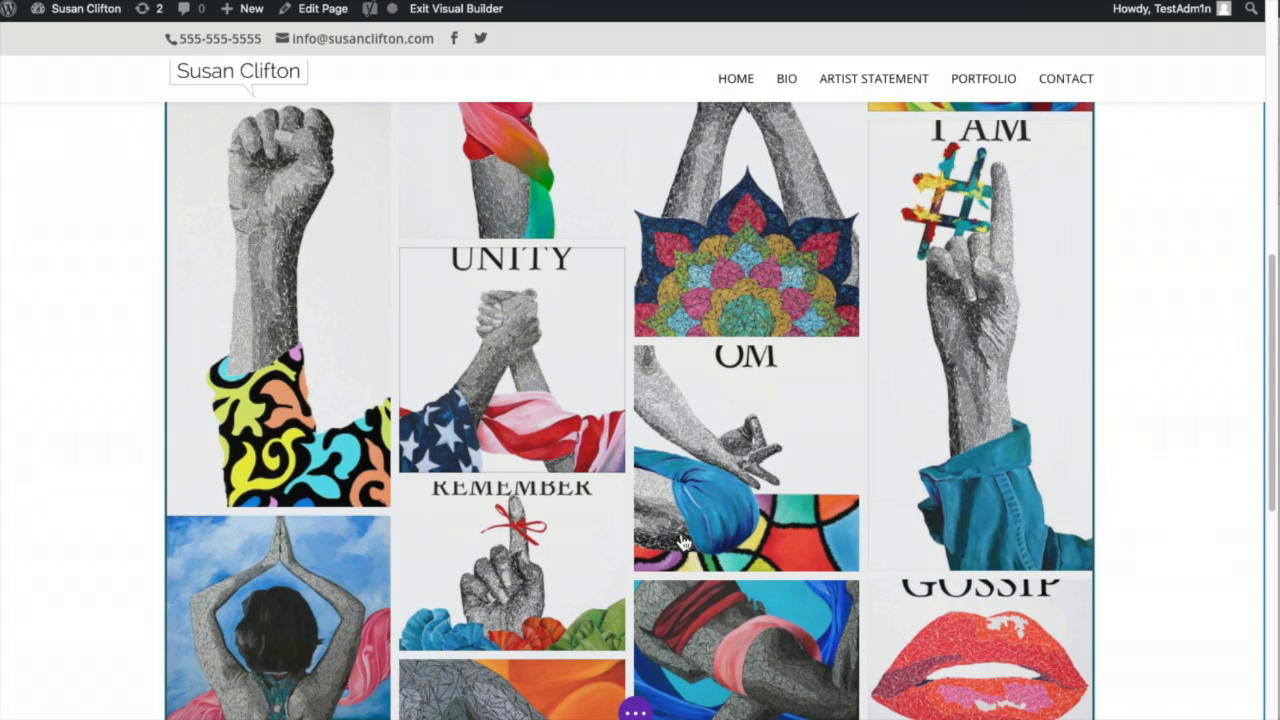
scroll(735, 622, "down", 5)
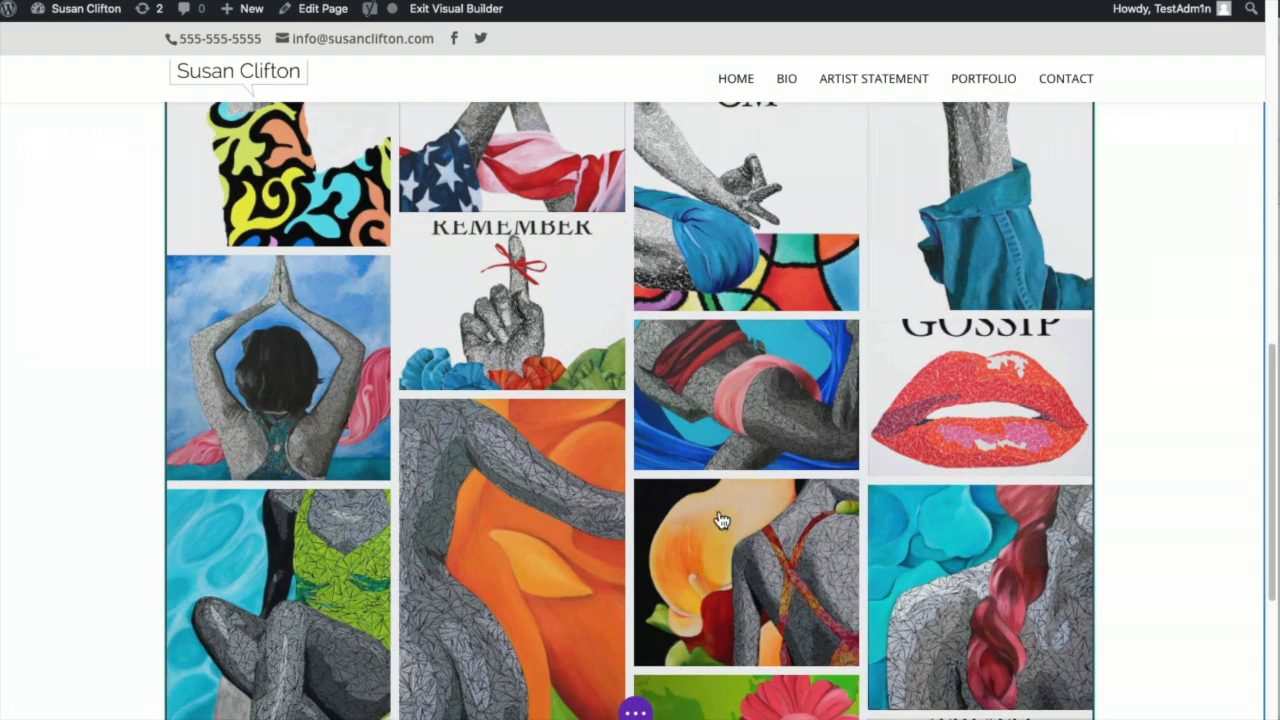
scroll(720, 520, "up", 6)
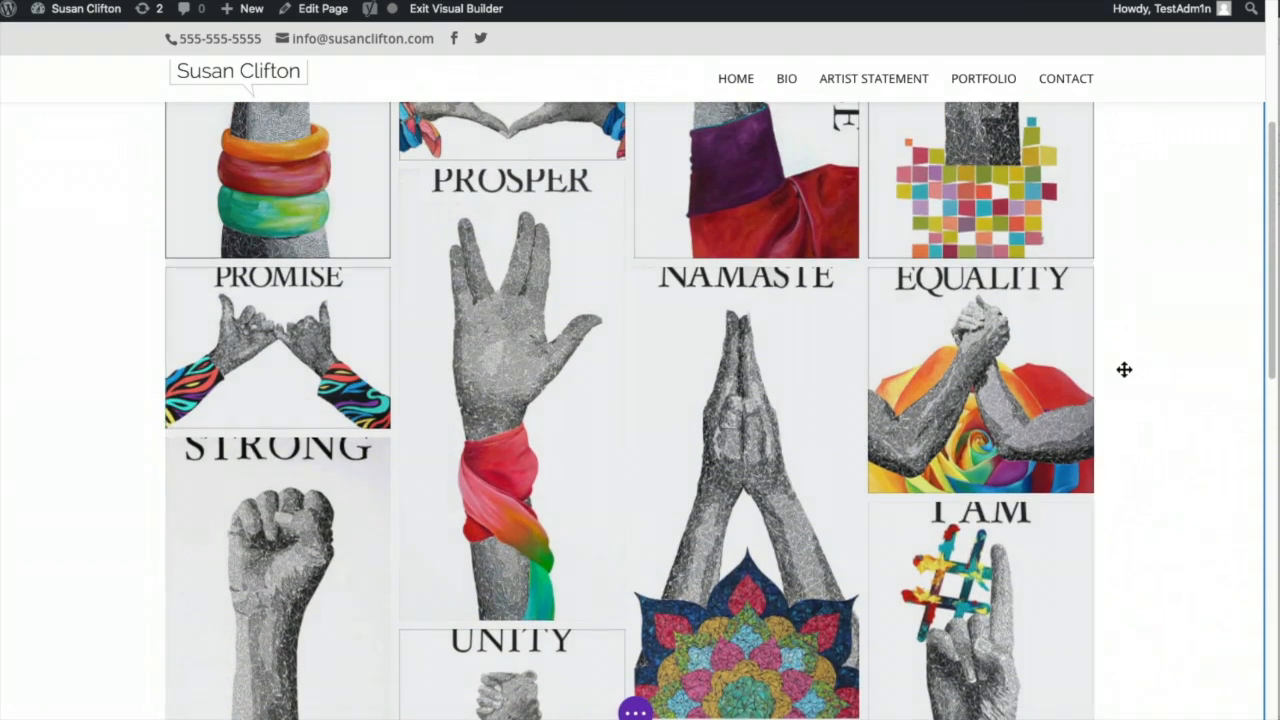
scroll(1130, 300, "up", 5)
left_click(1143, 196)
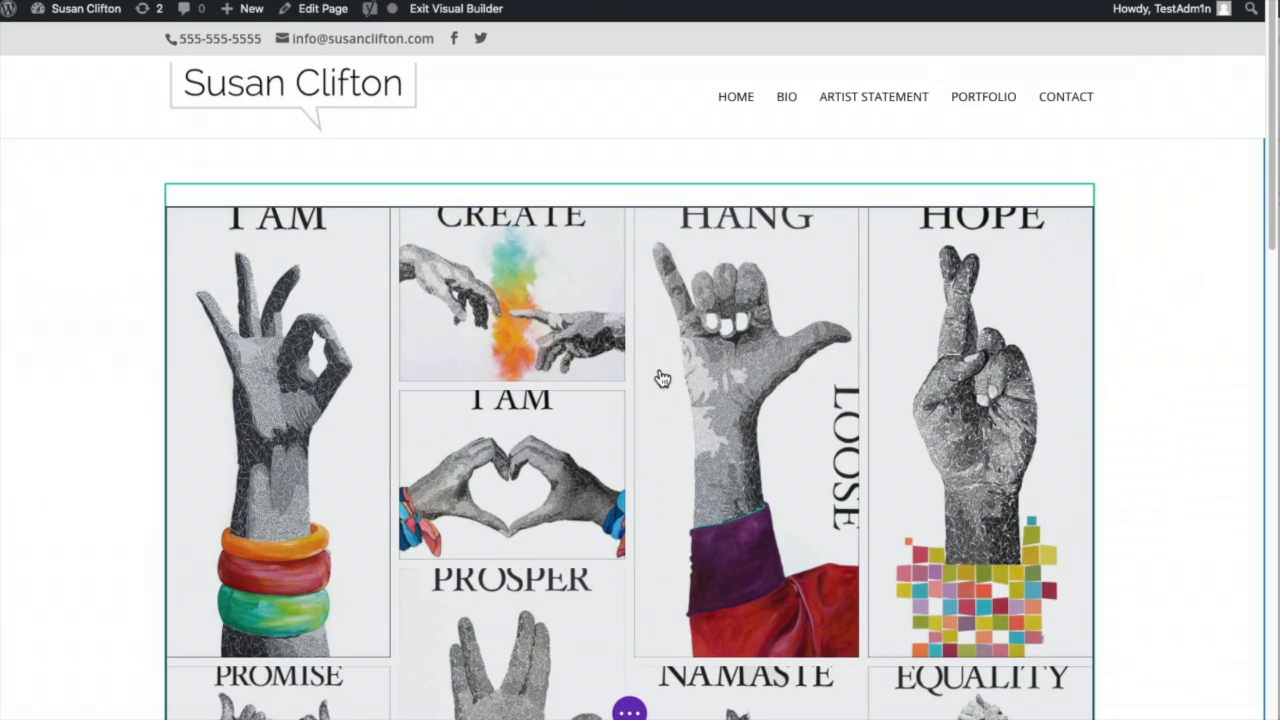
left_click(659, 369)
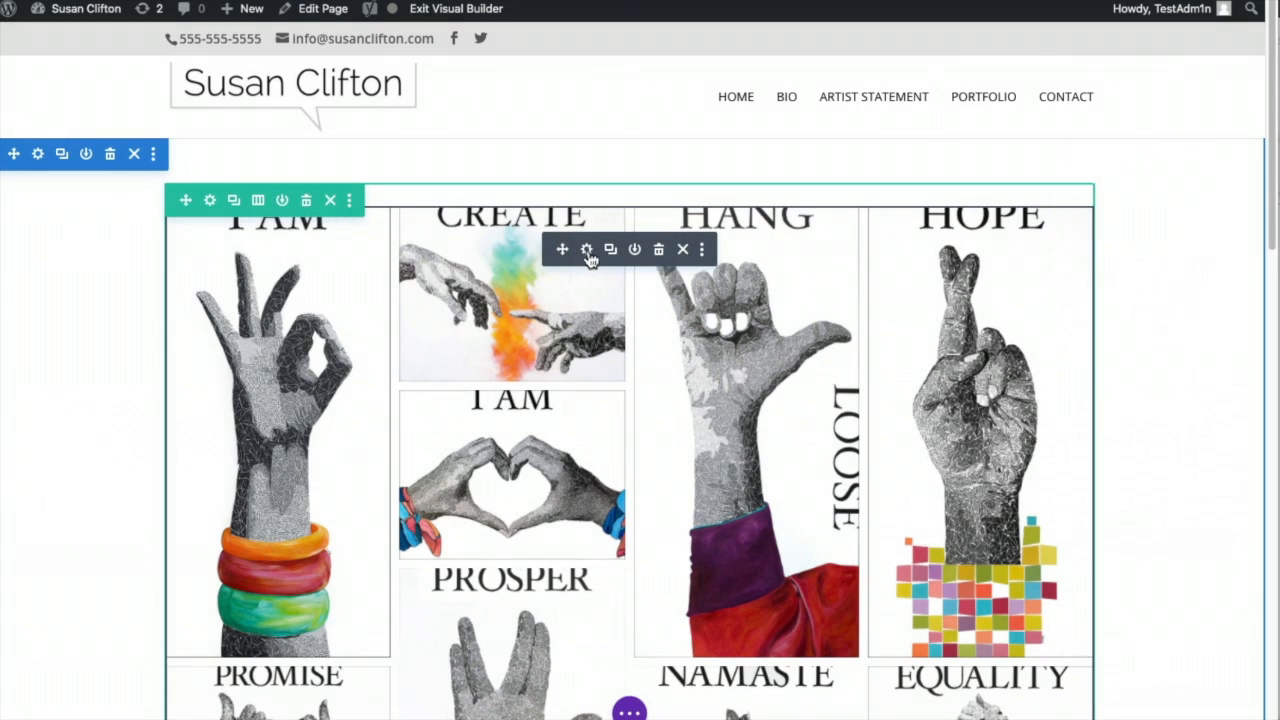
- Turn on Show Image Title in Lightbox and Fix Lazy Loading Images in the gallery module's settings
left_click(585, 250)
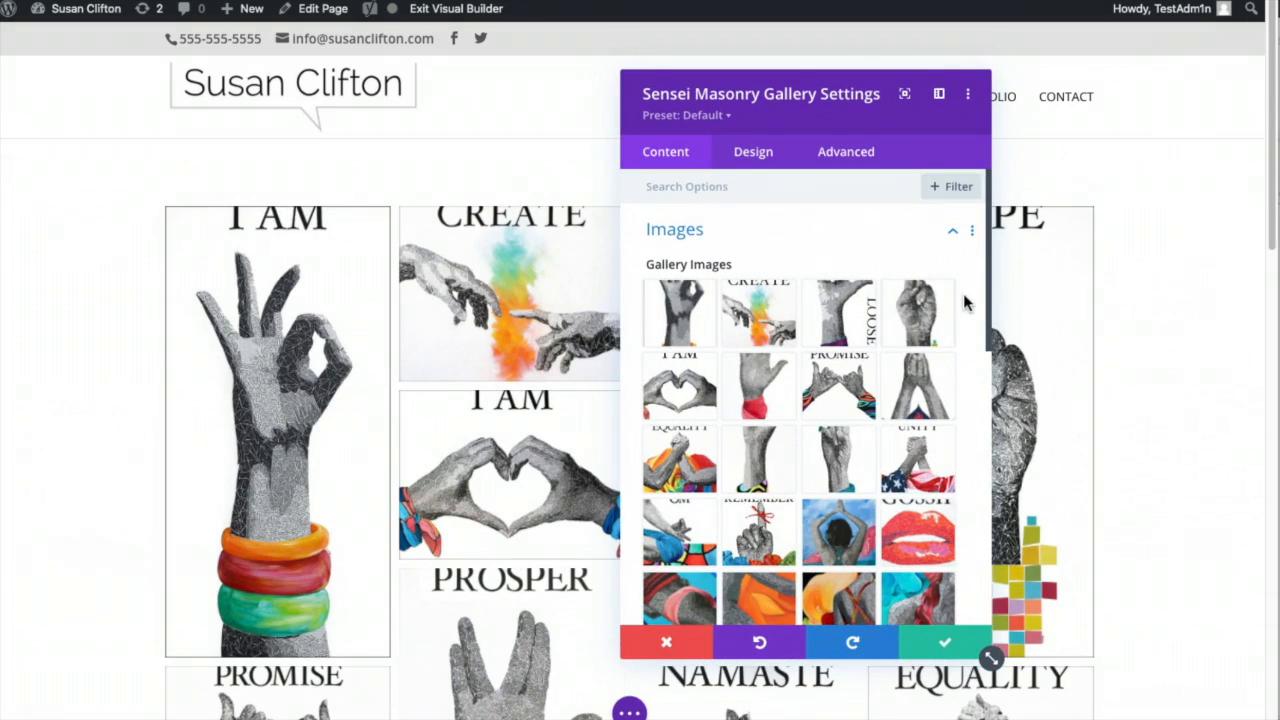
scroll(965, 300, "down", 10)
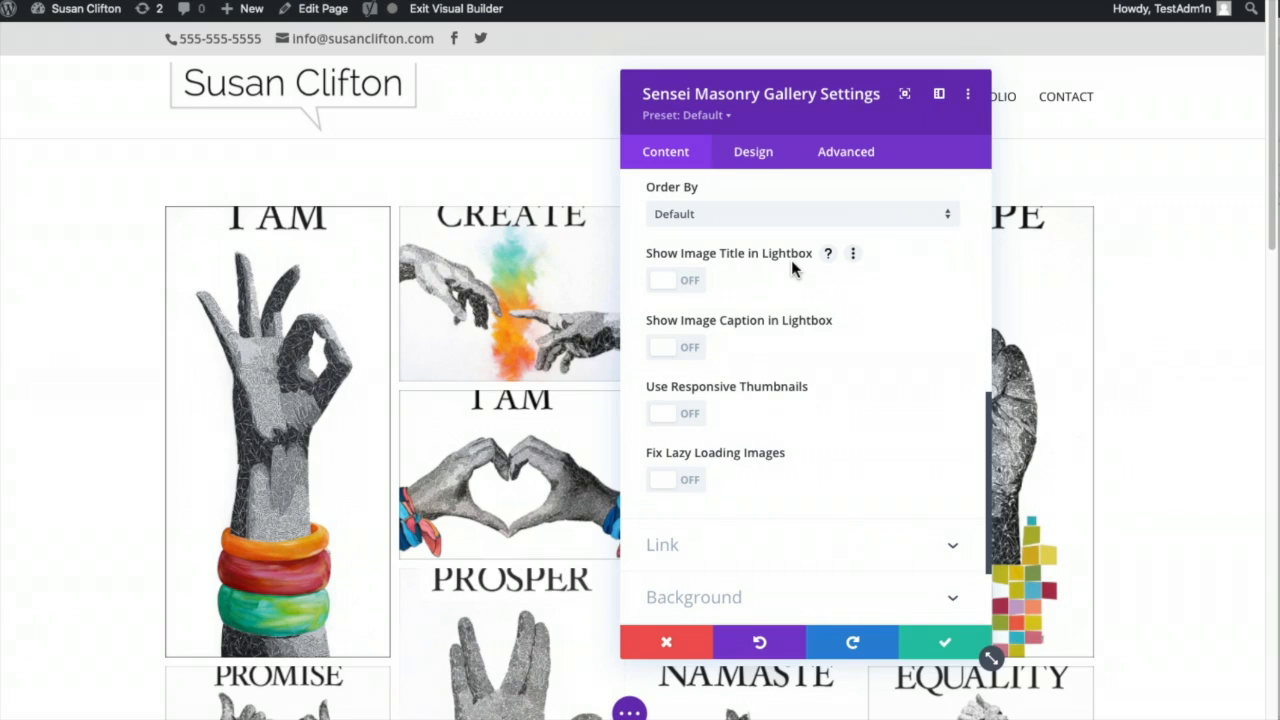
left_click(690, 284)
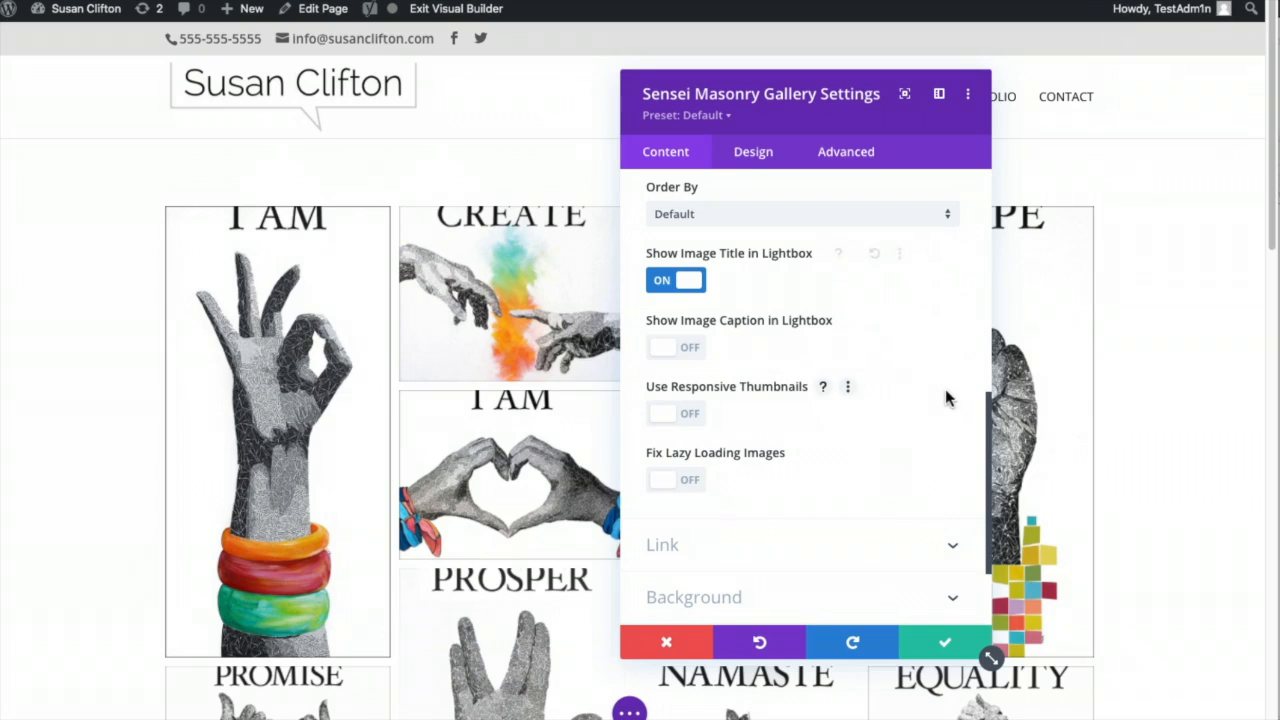
left_click(687, 483)
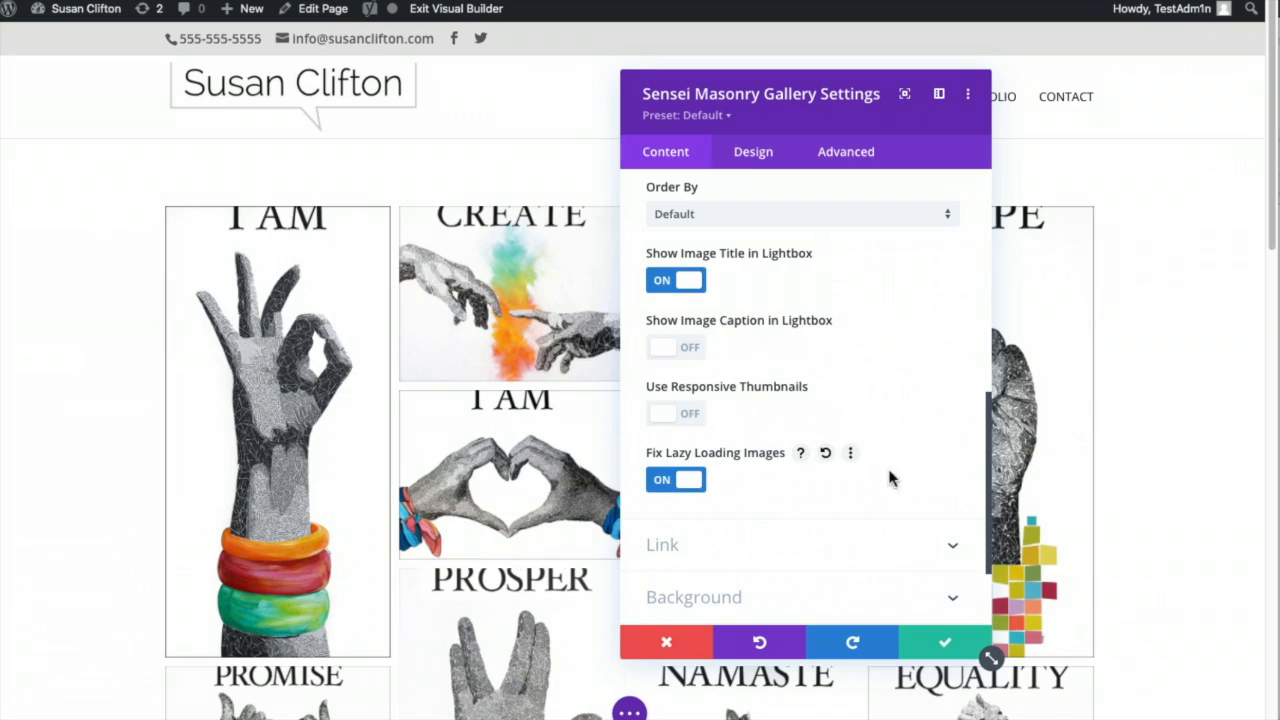
scroll(936, 398, "down", 3)
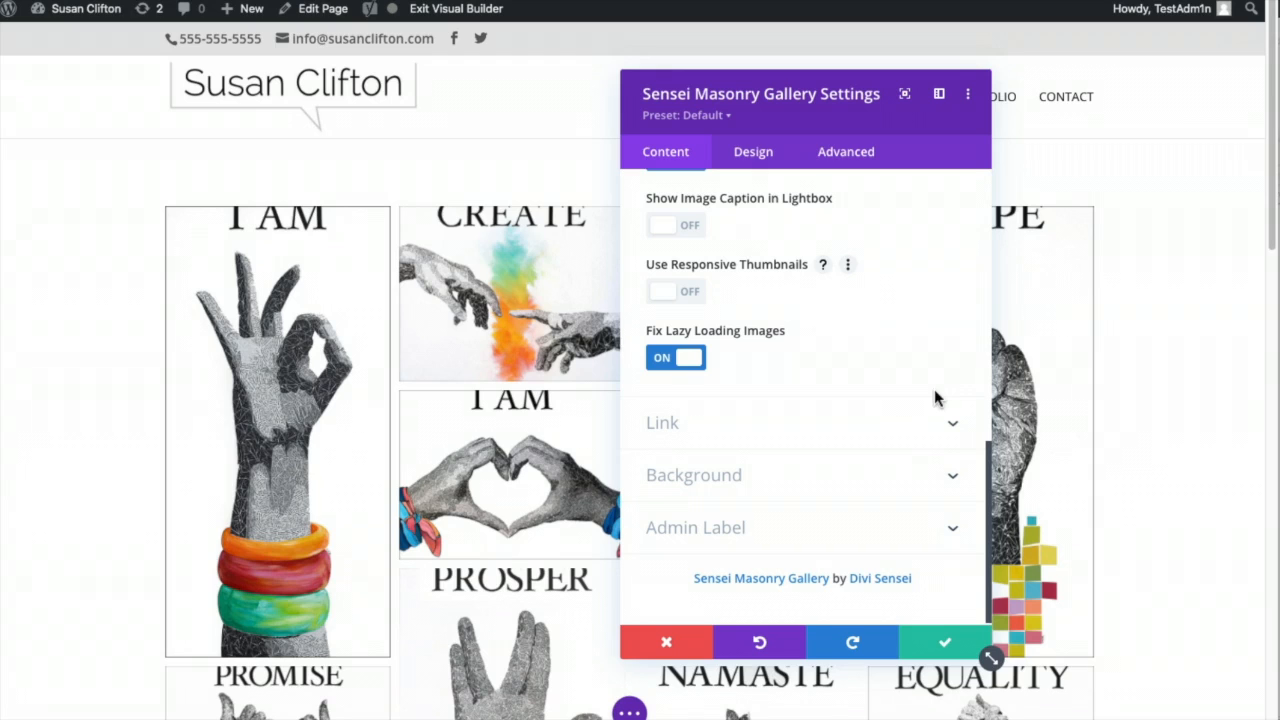
left_click(897, 423)
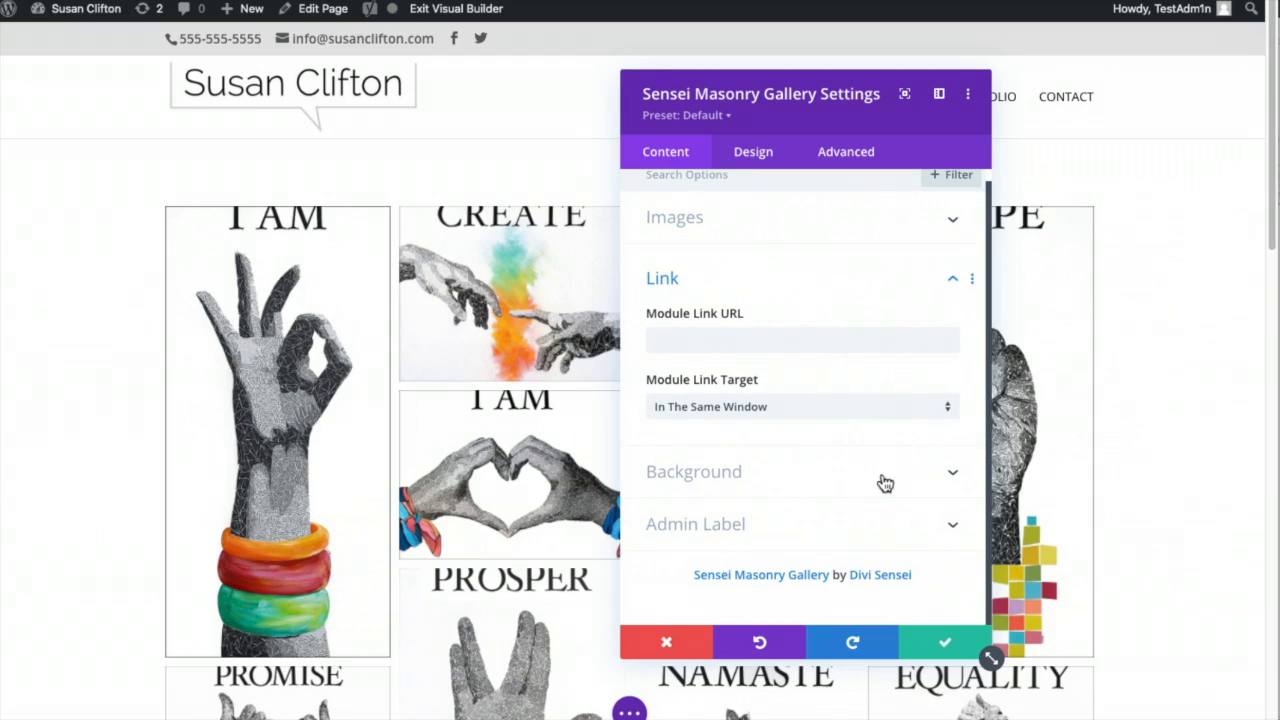
scroll(869, 501, "up", 1)
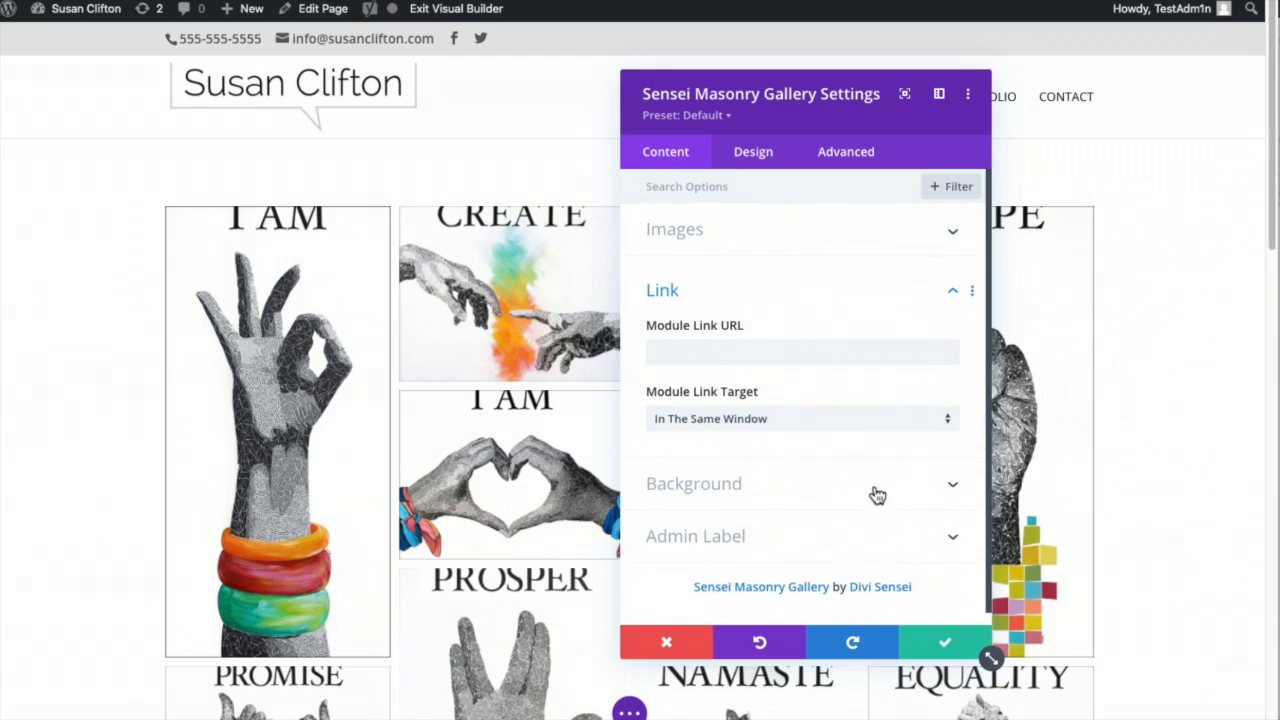
left_click(755, 155)
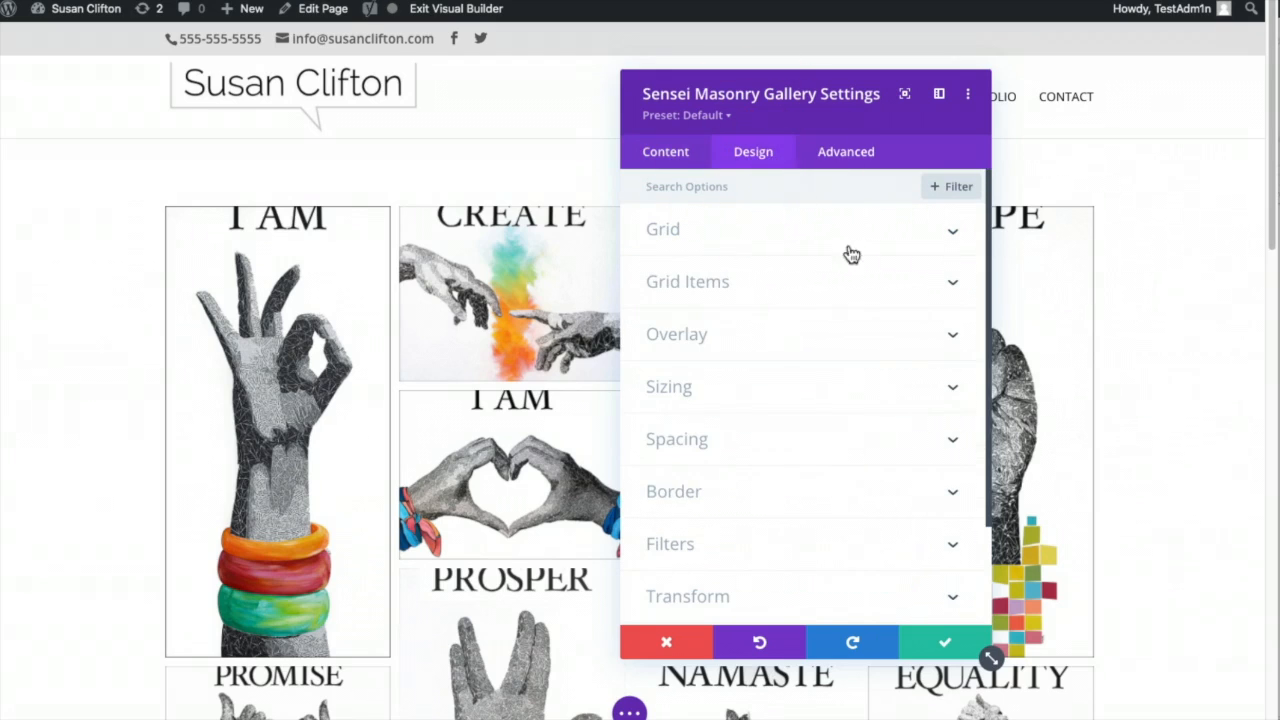
- Set the gallery Grid to 3 columns with a gutter width of 29
left_click(880, 233)
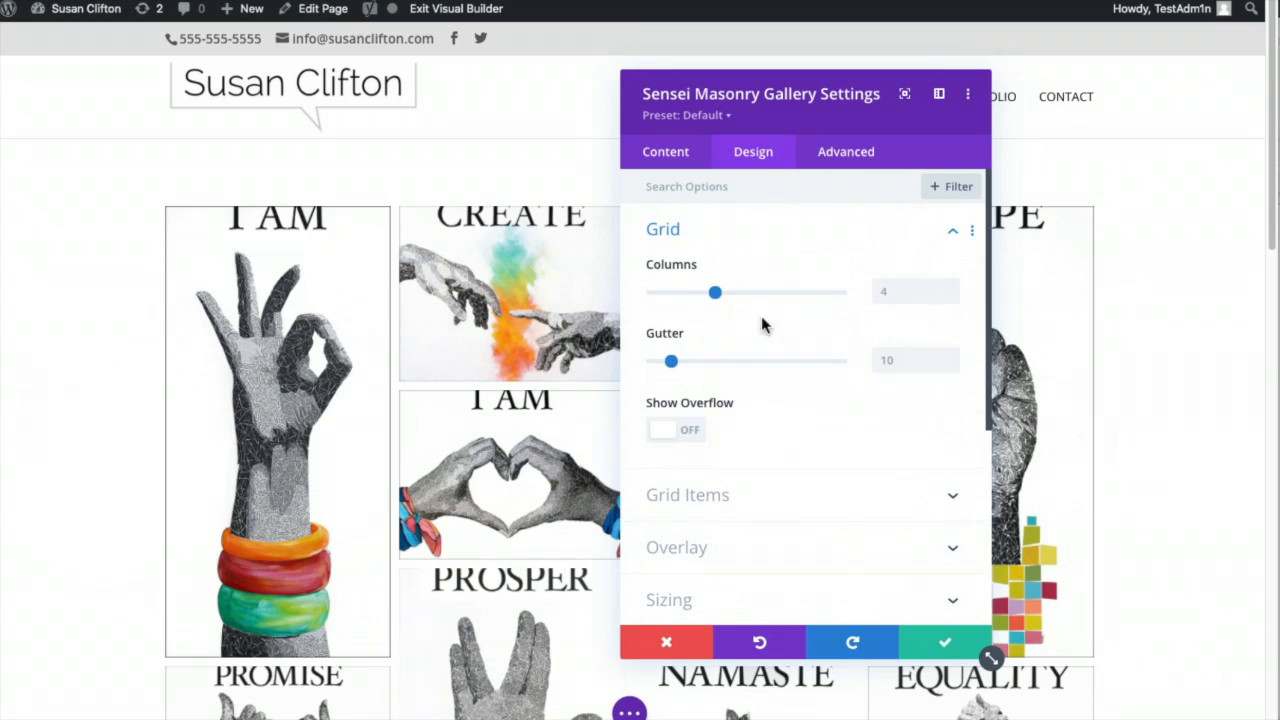
left_click(892, 288)
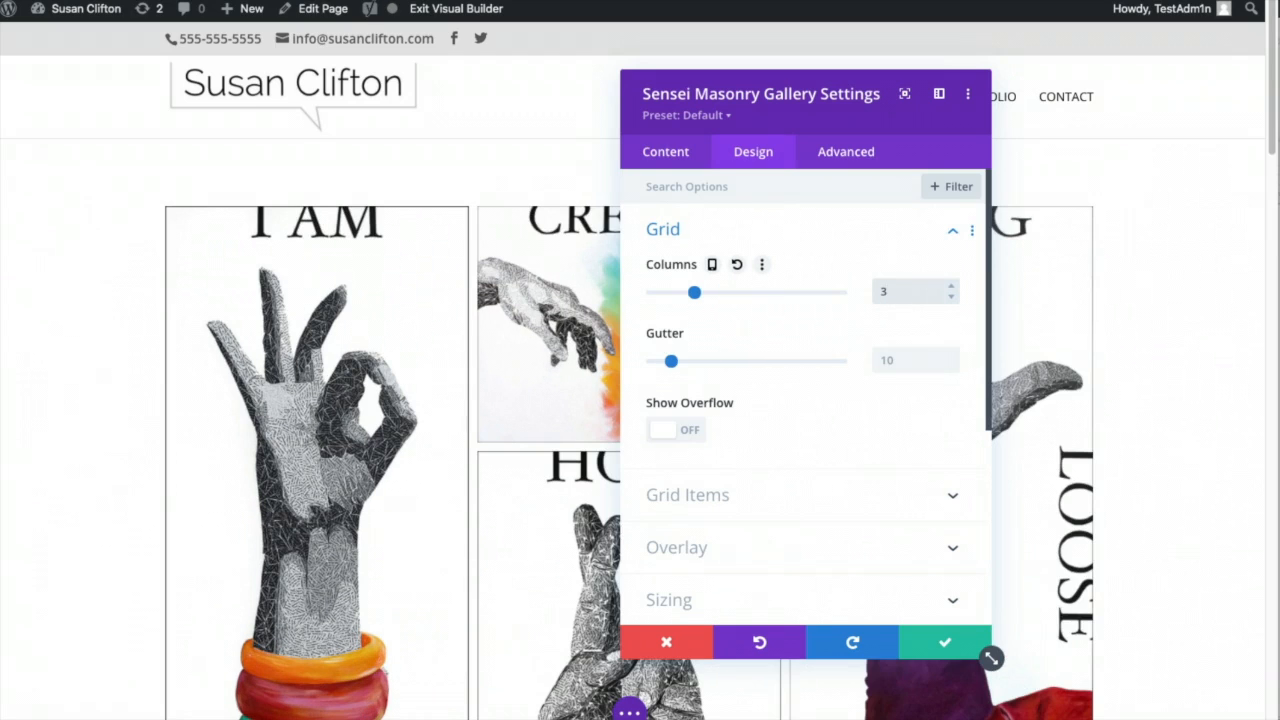
left_click_drag(843, 106, 1063, 149)
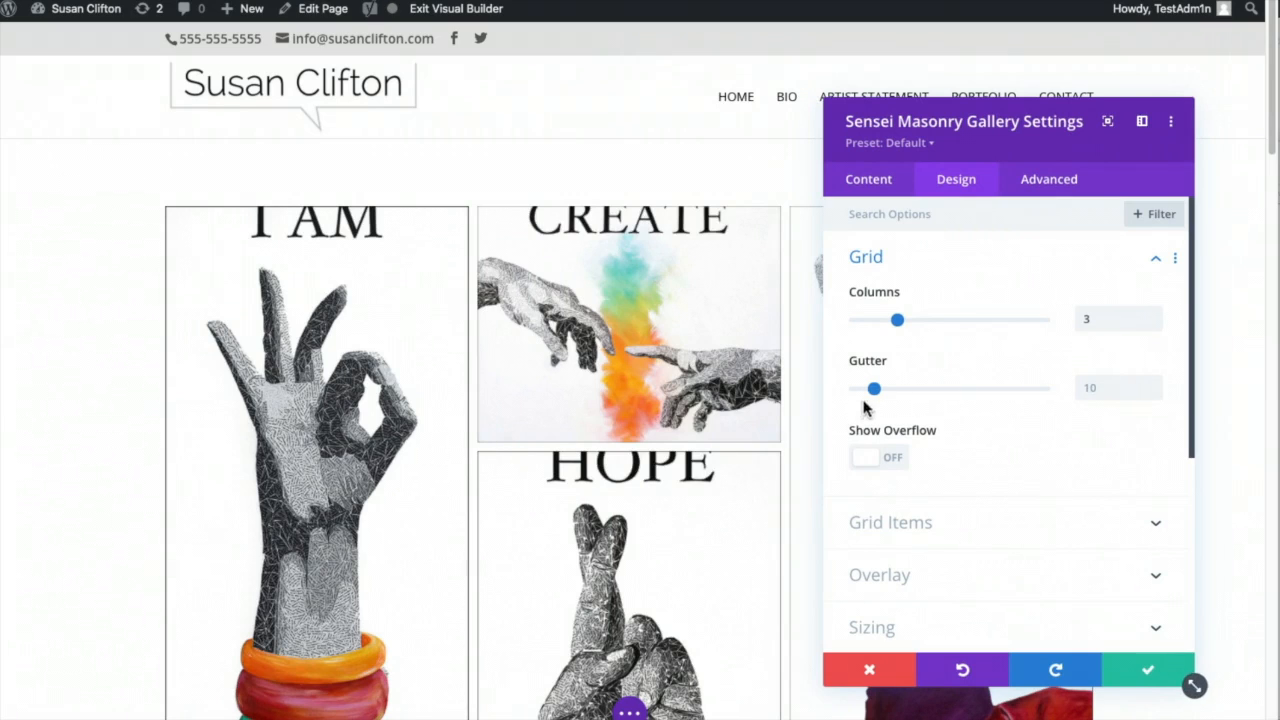
left_click_drag(875, 389, 818, 397)
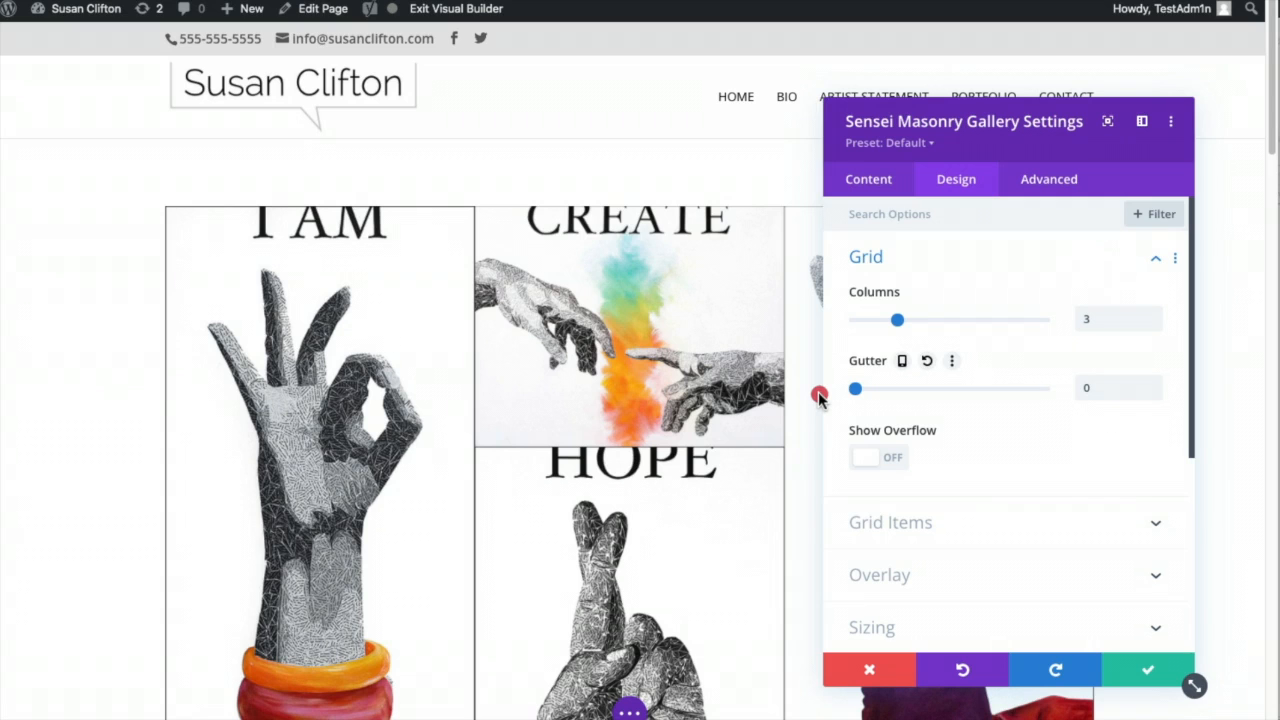
left_click_drag(820, 396, 873, 390)
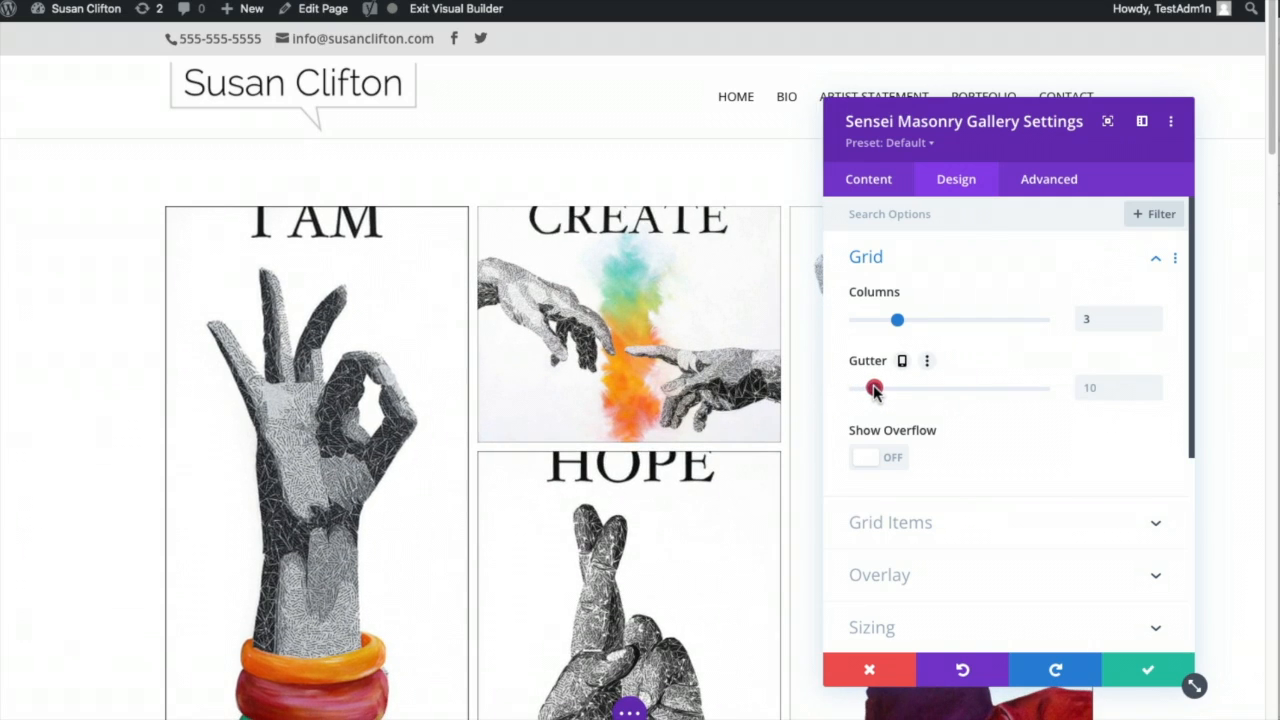
mouse_move(875, 390)
left_mouse_down()
mouse_move(917, 389)
mouse_move(874, 390)
left_mouse_up()
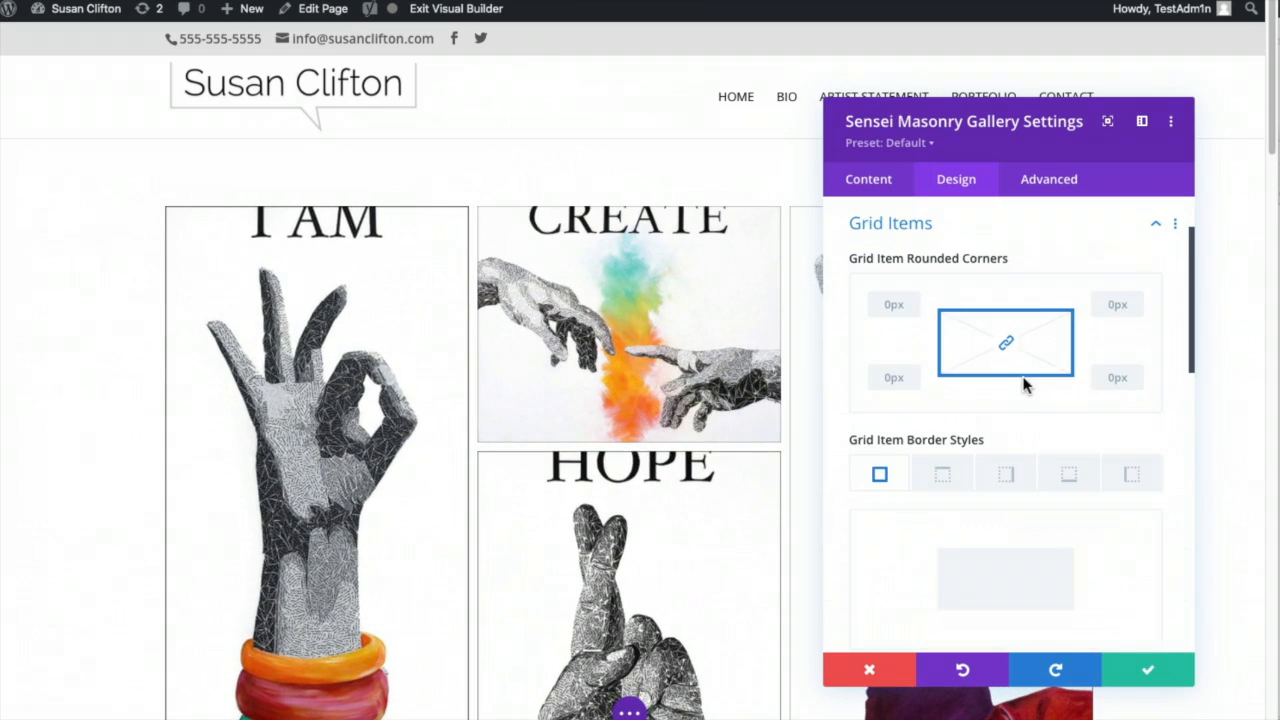
- Turn on the image hover overlay in black at 0.45 opacity
scroll(1033, 403, "down", 10)
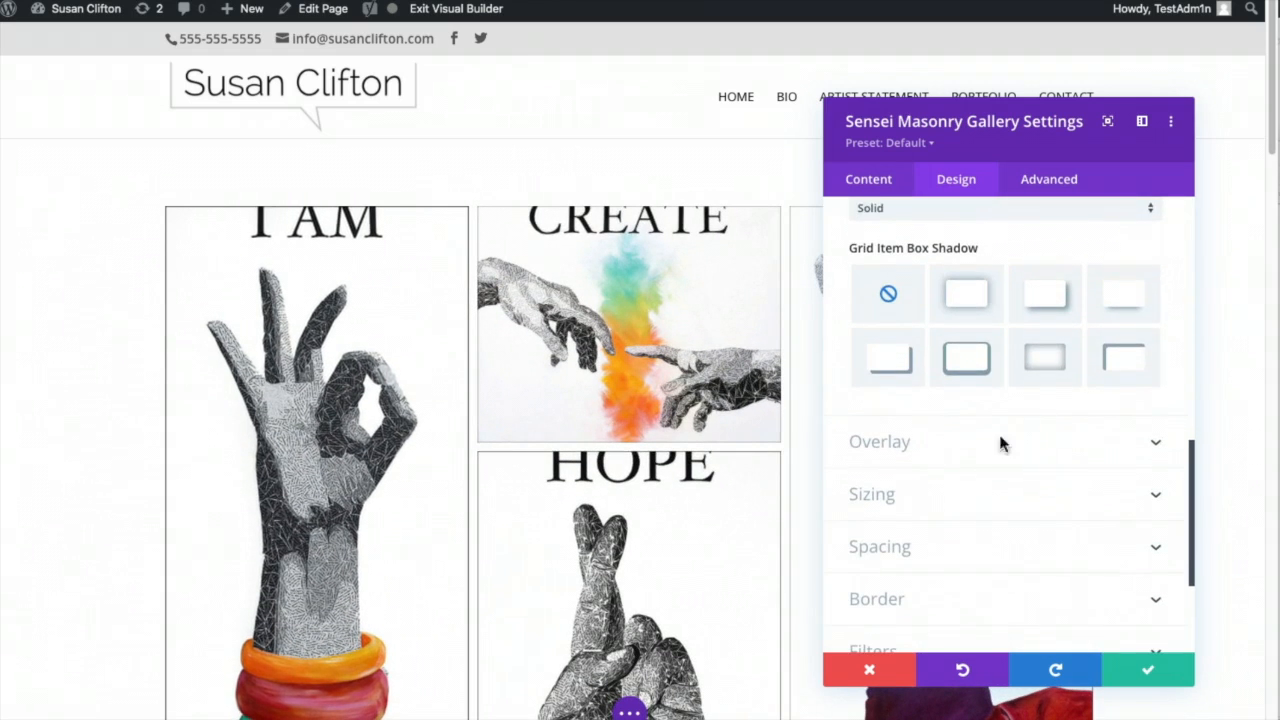
left_click(949, 450)
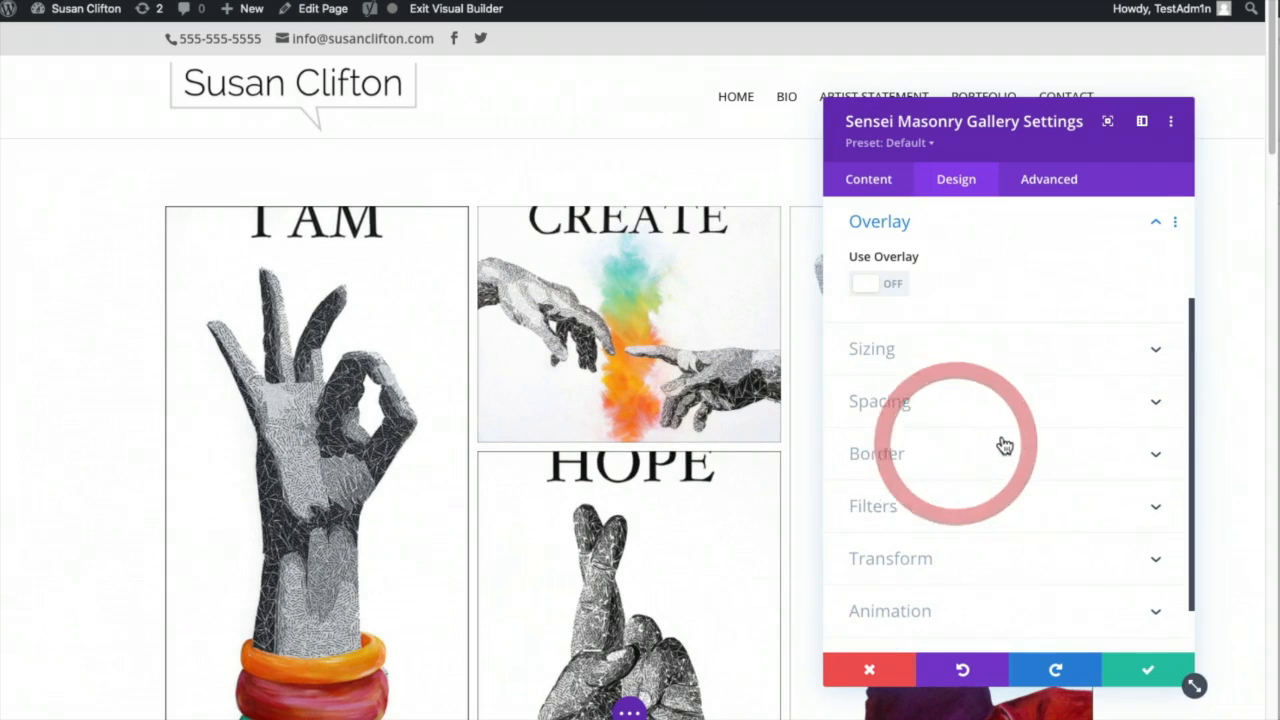
left_click(900, 280)
left_click(880, 286)
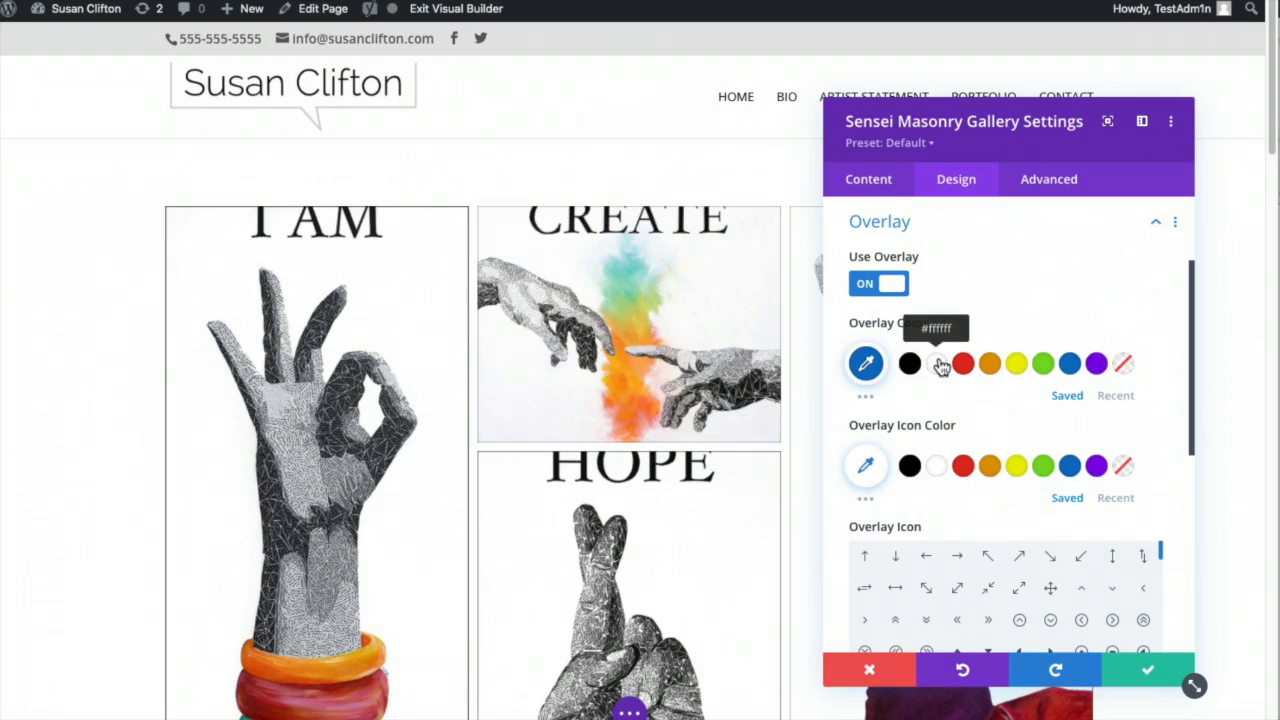
mouse_move(664, 335)
mouse_move(287, 330)
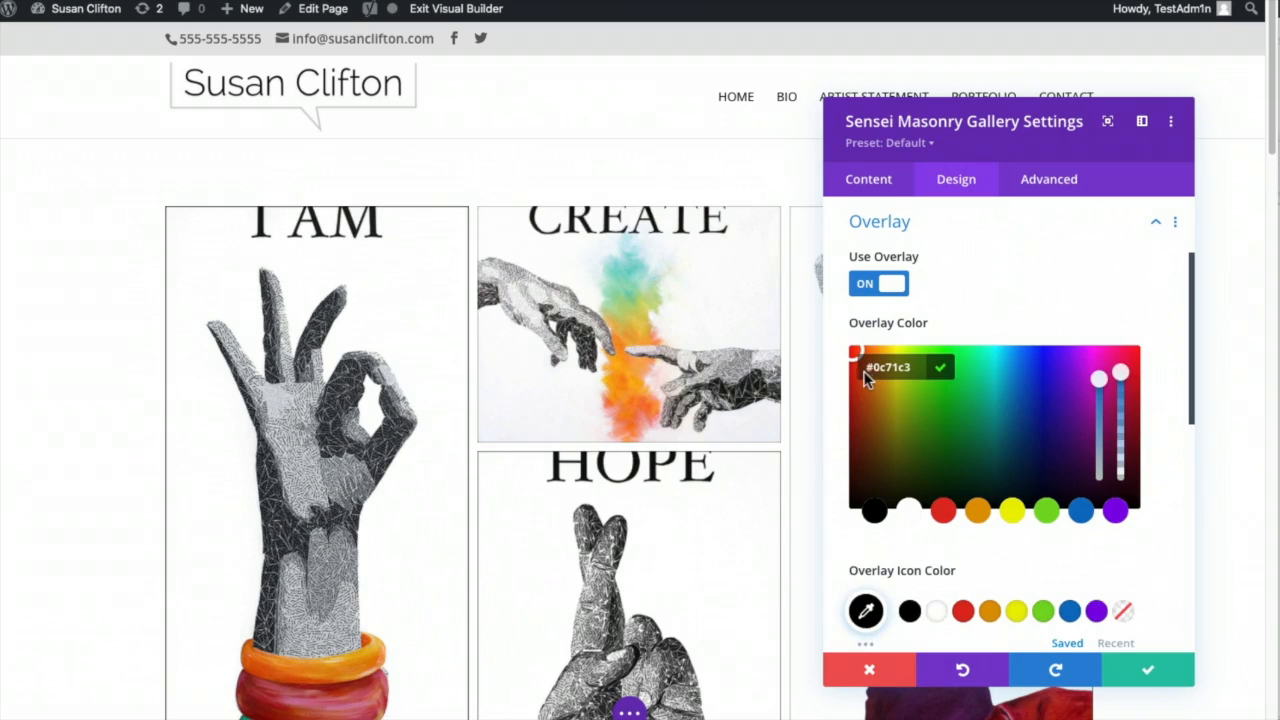
left_click(875, 513)
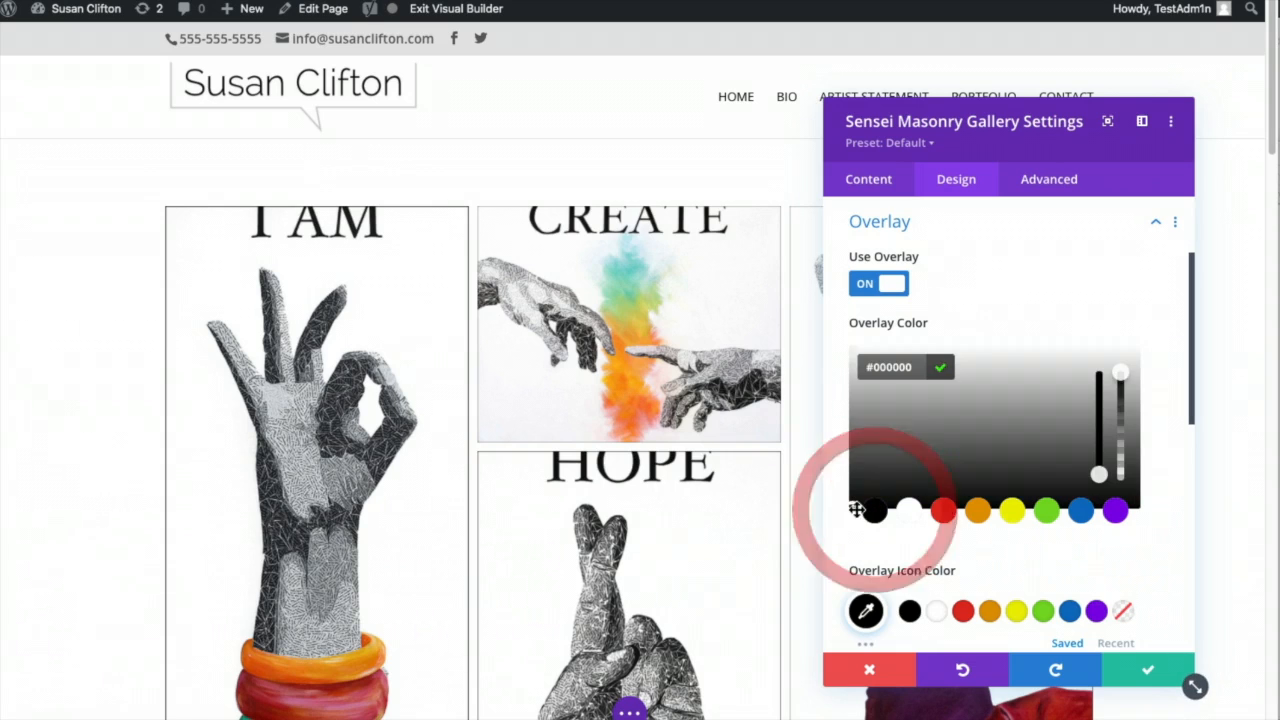
left_click(1120, 377)
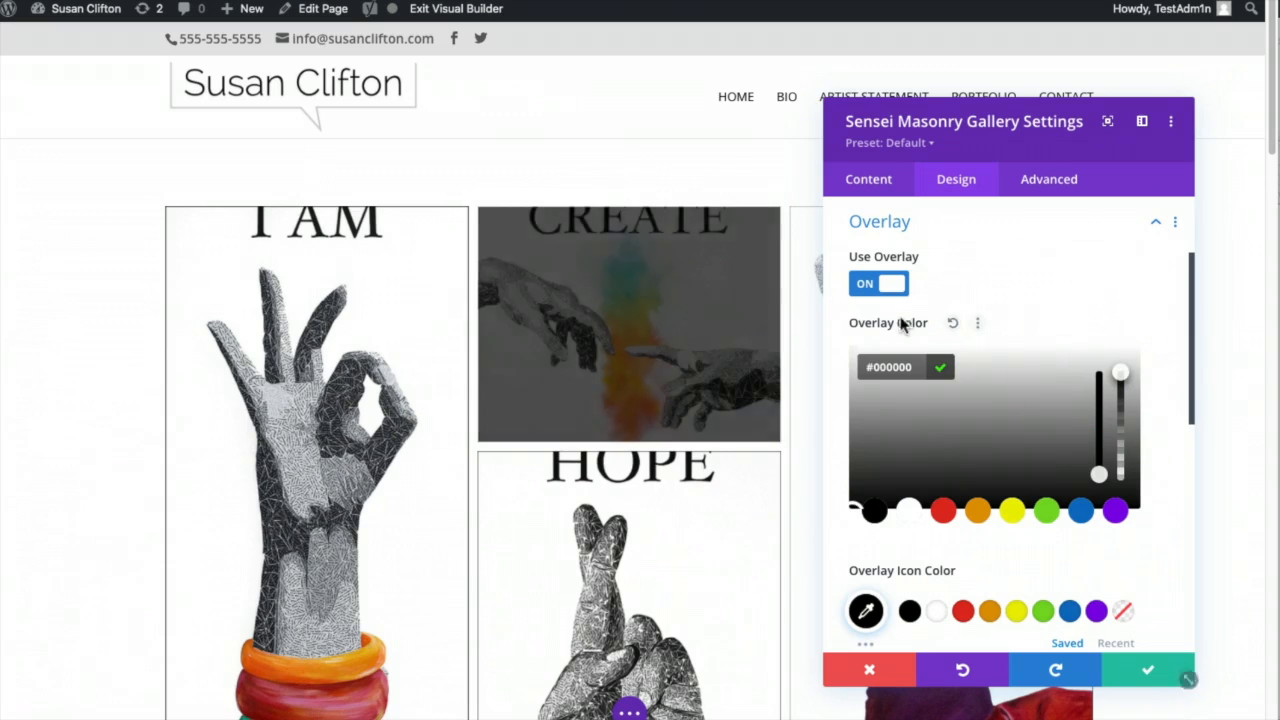
left_click_drag(1121, 373, 1125, 429)
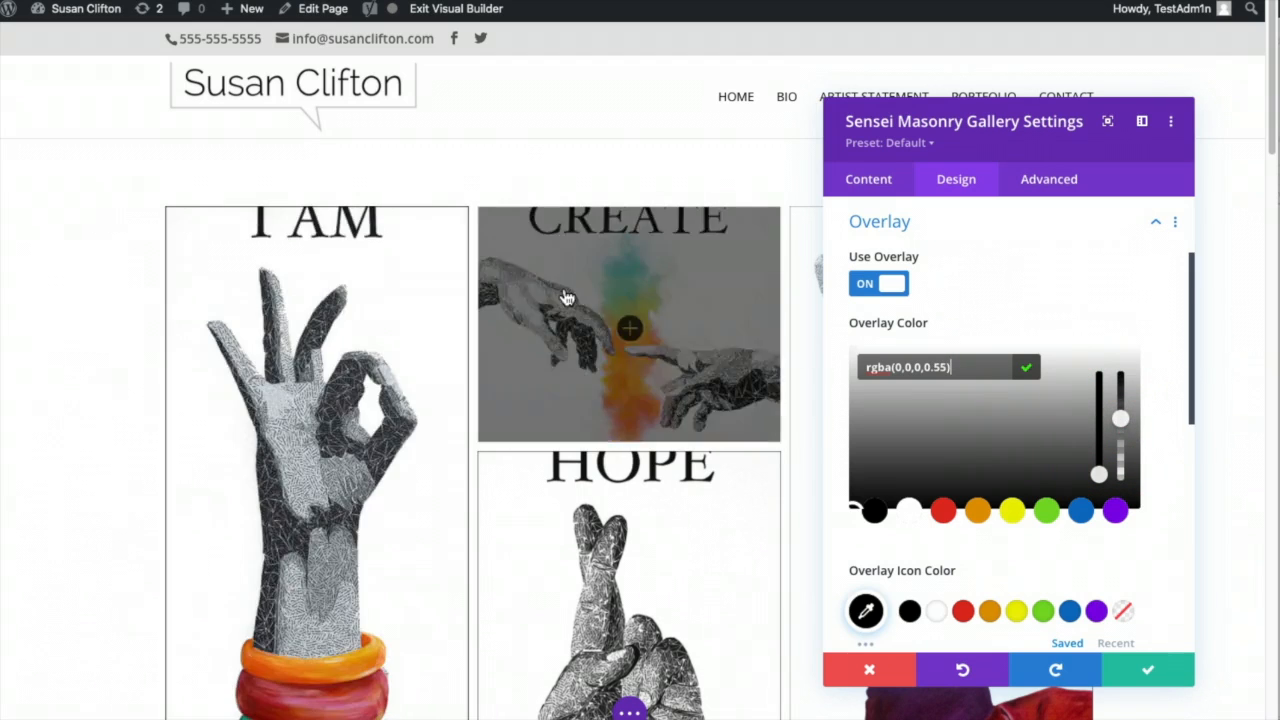
mouse_move(1122, 422)
left_mouse_down()
mouse_move(1121, 408)
mouse_move(1120, 428)
left_mouse_up()
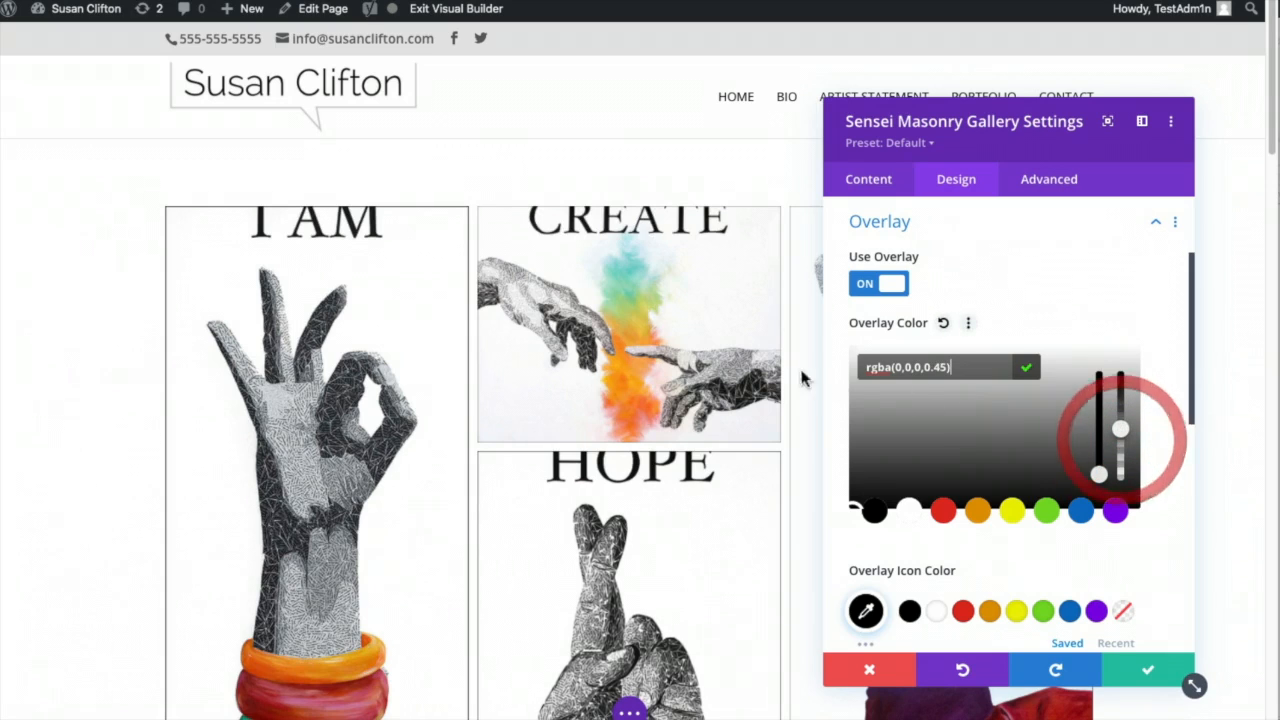
scroll(1122, 506, "down", 1)
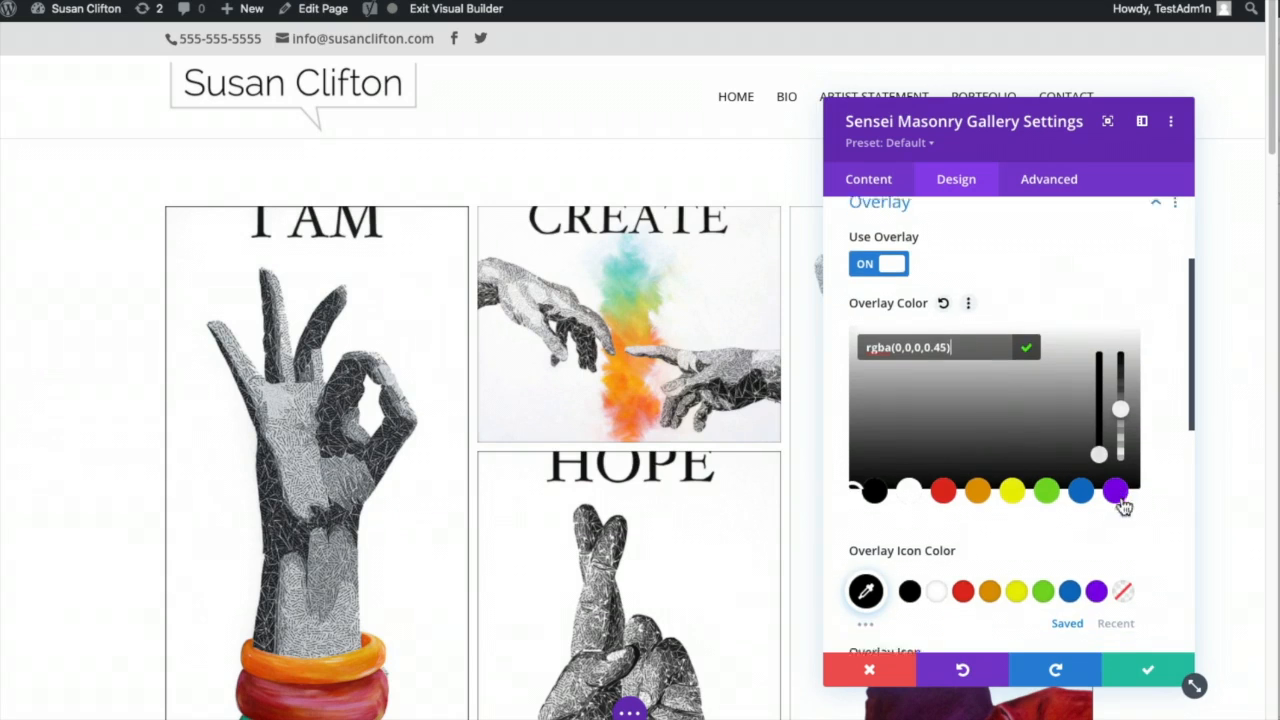
scroll(1100, 520, "down", 1)
left_click(934, 572)
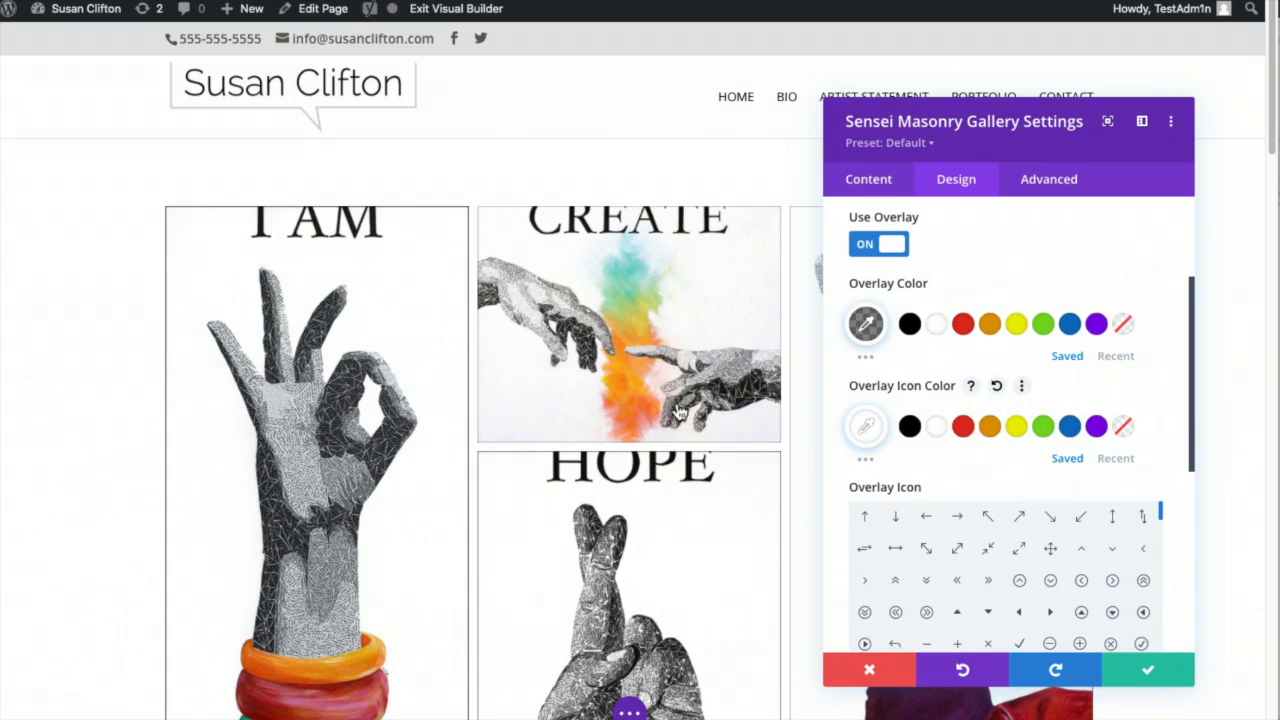
- Choose the zoom-in magnifier as the overlay icon and save the gallery settings
scroll(1165, 483, "down", 3)
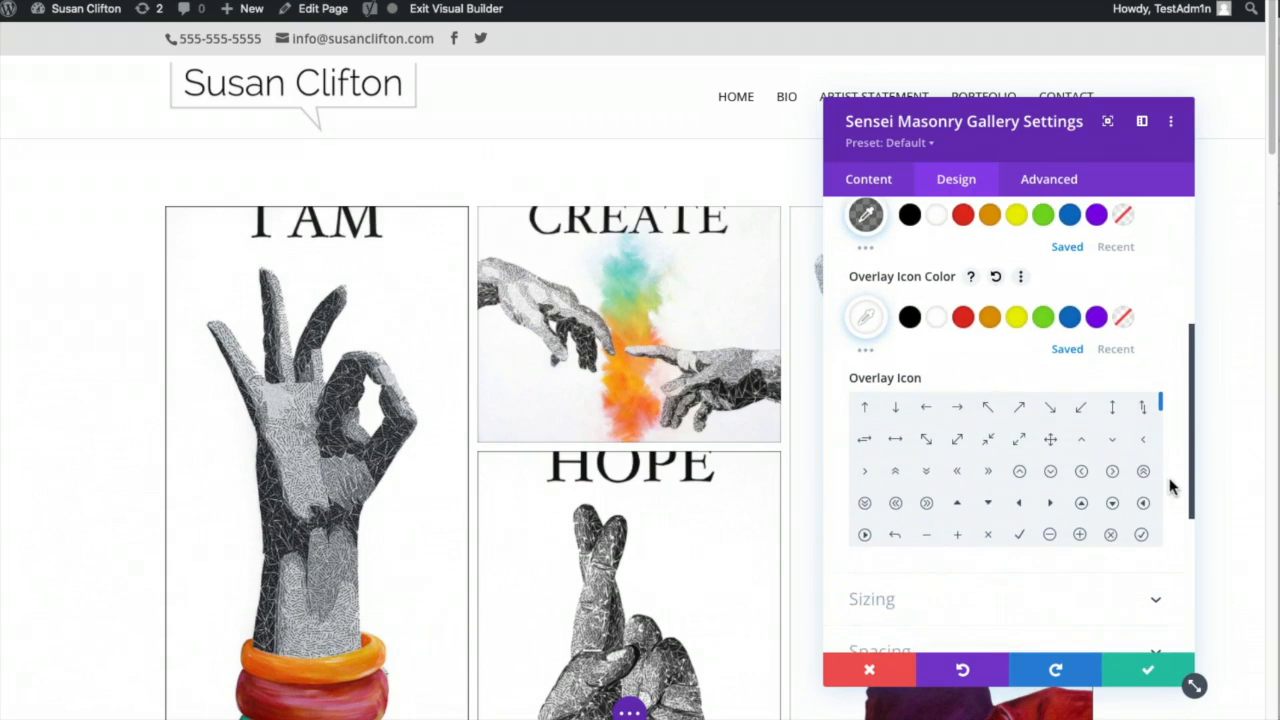
scroll(1008, 490, "down", 2)
left_click(896, 512)
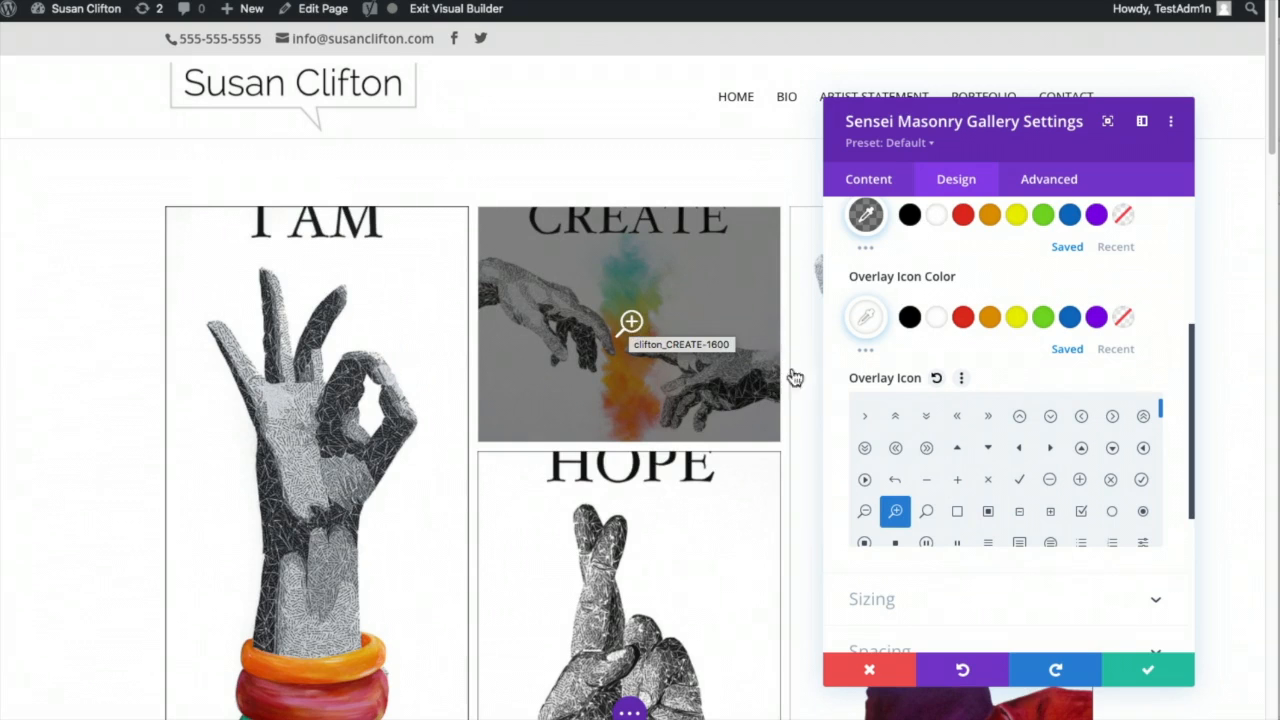
scroll(1080, 598, "down", 2)
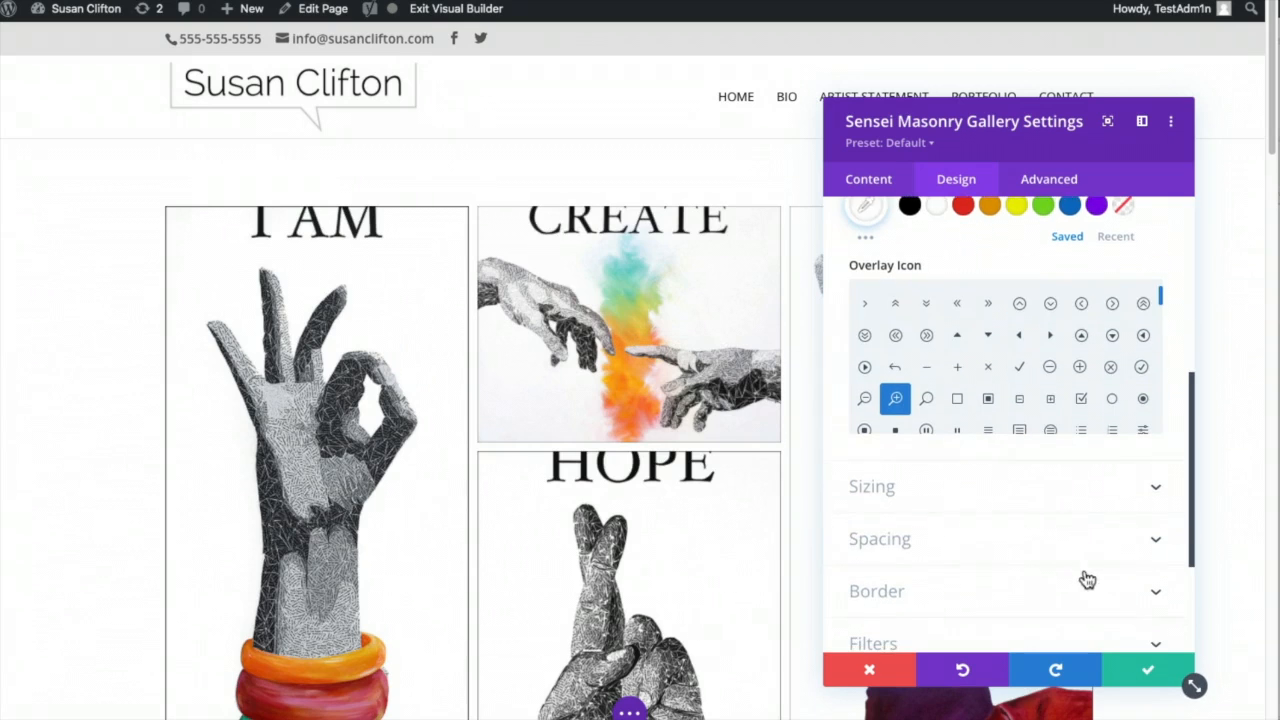
left_click(1147, 672)
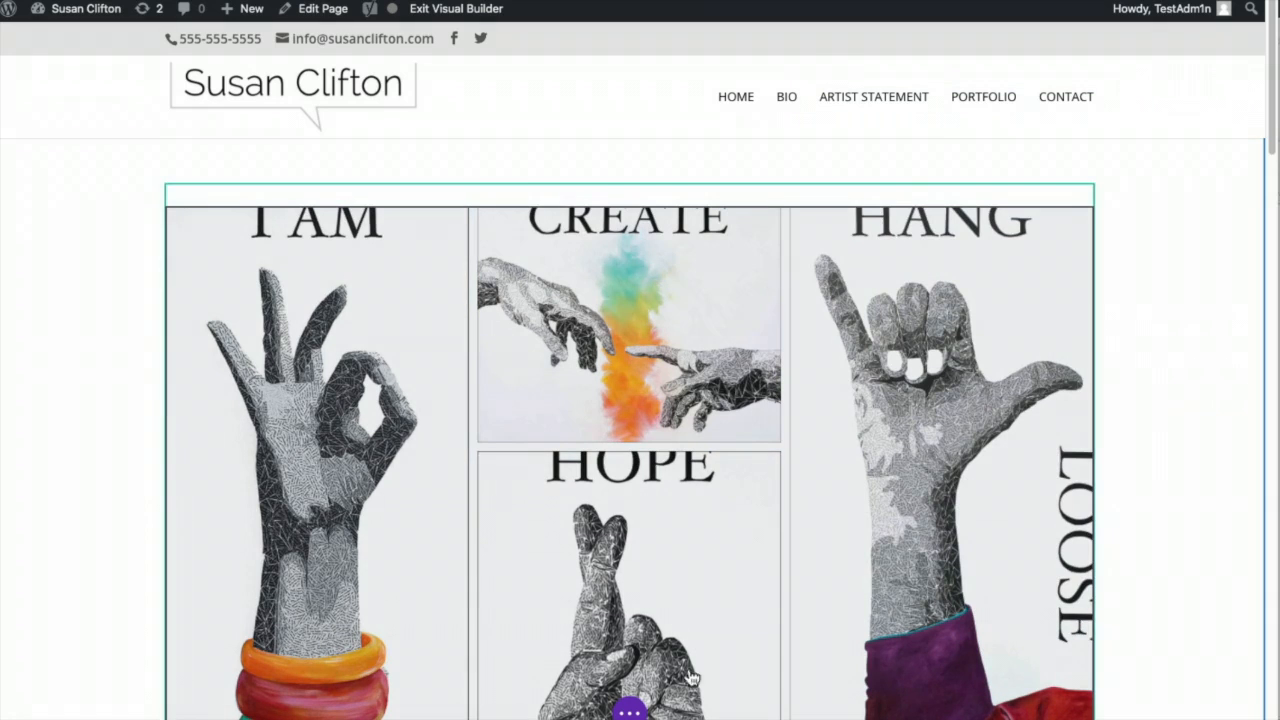
- Save the page and exit the Visual Builder to view the live Grey Matter page
left_click(628, 710)
left_click(1214, 712)
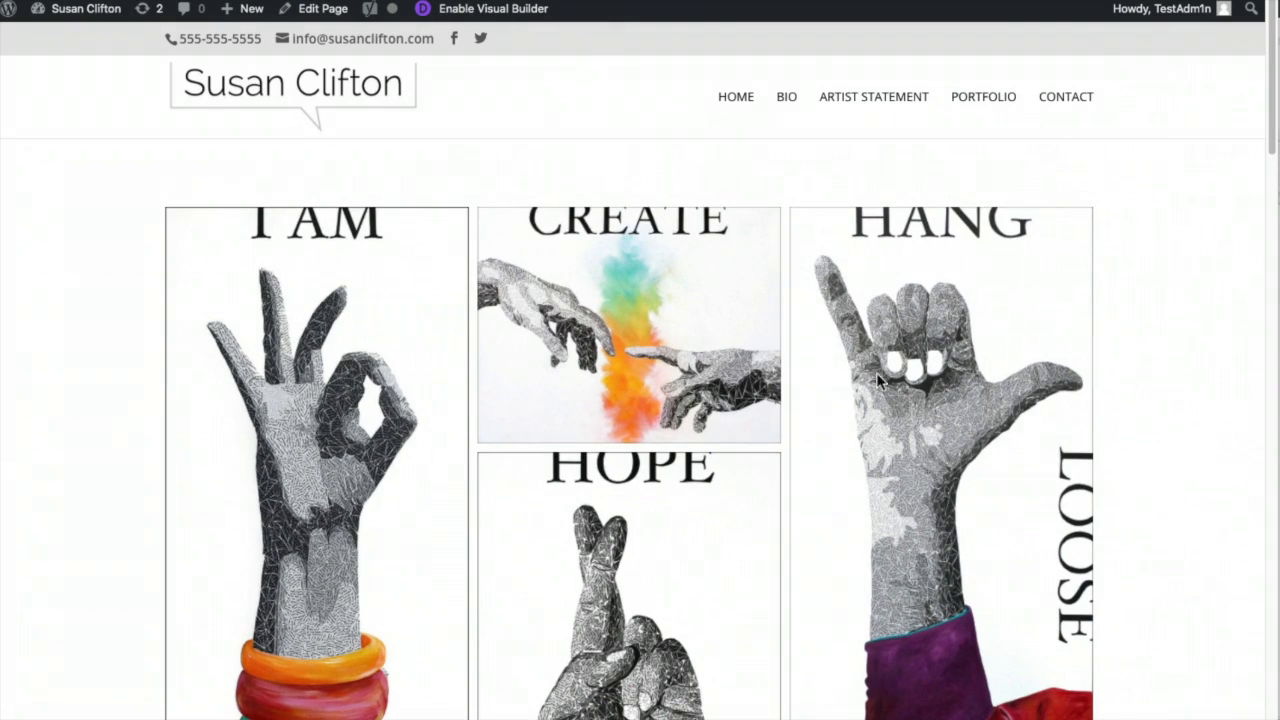
left_click(415, 295)
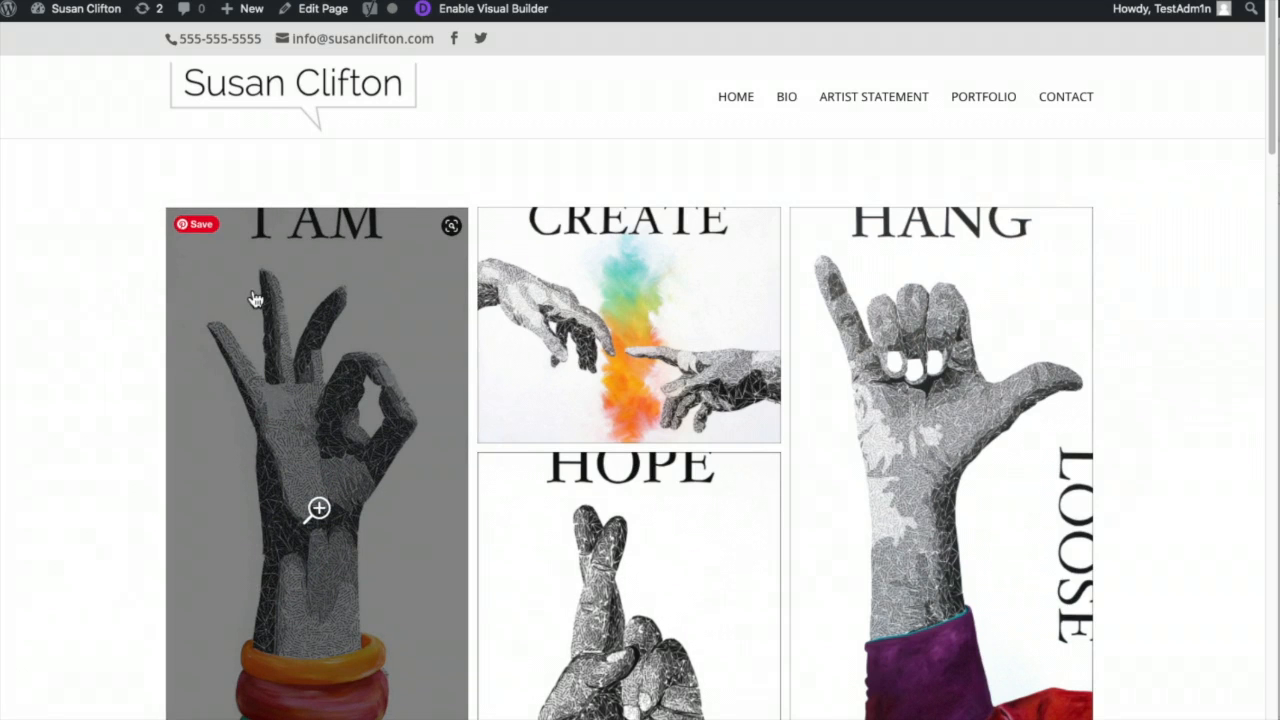
- Open I AM in the lightbox, step through HANG LOOSE and HOPE, then close it
left_click(362, 436)
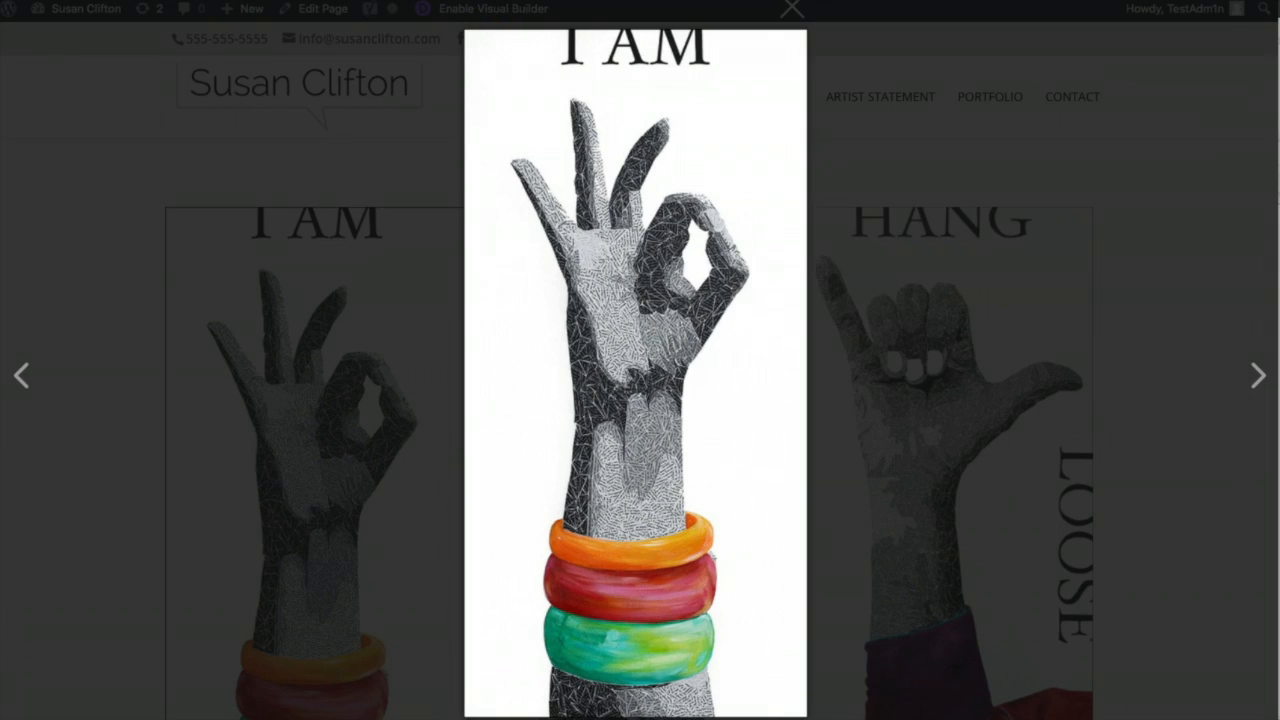
left_click(1255, 385)
left_click(1255, 380)
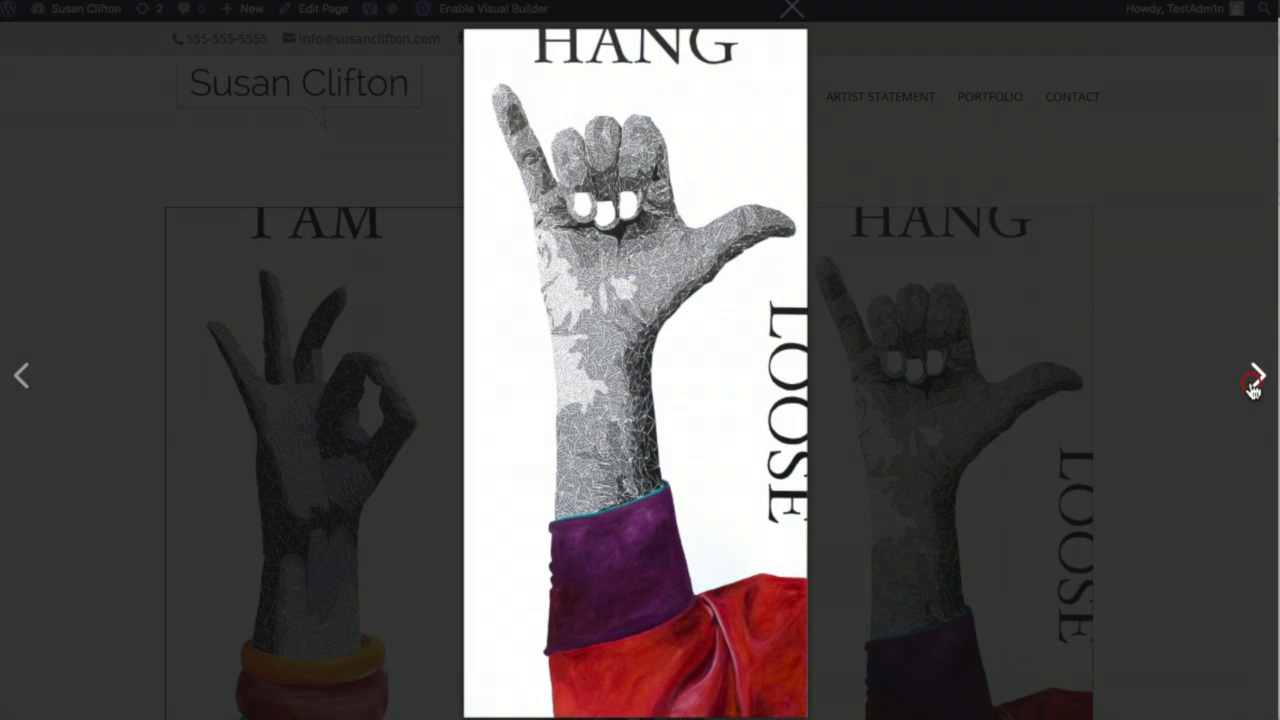
left_click(1254, 384)
left_click(1252, 382)
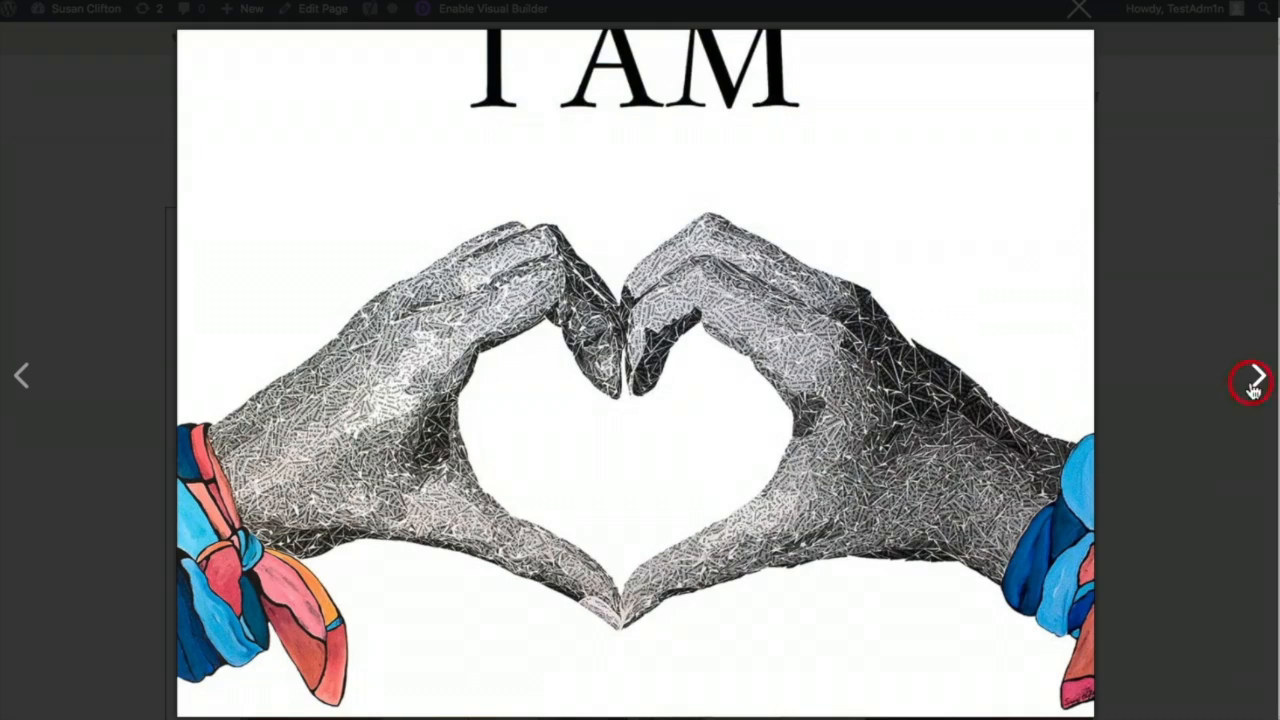
left_click(1151, 224)
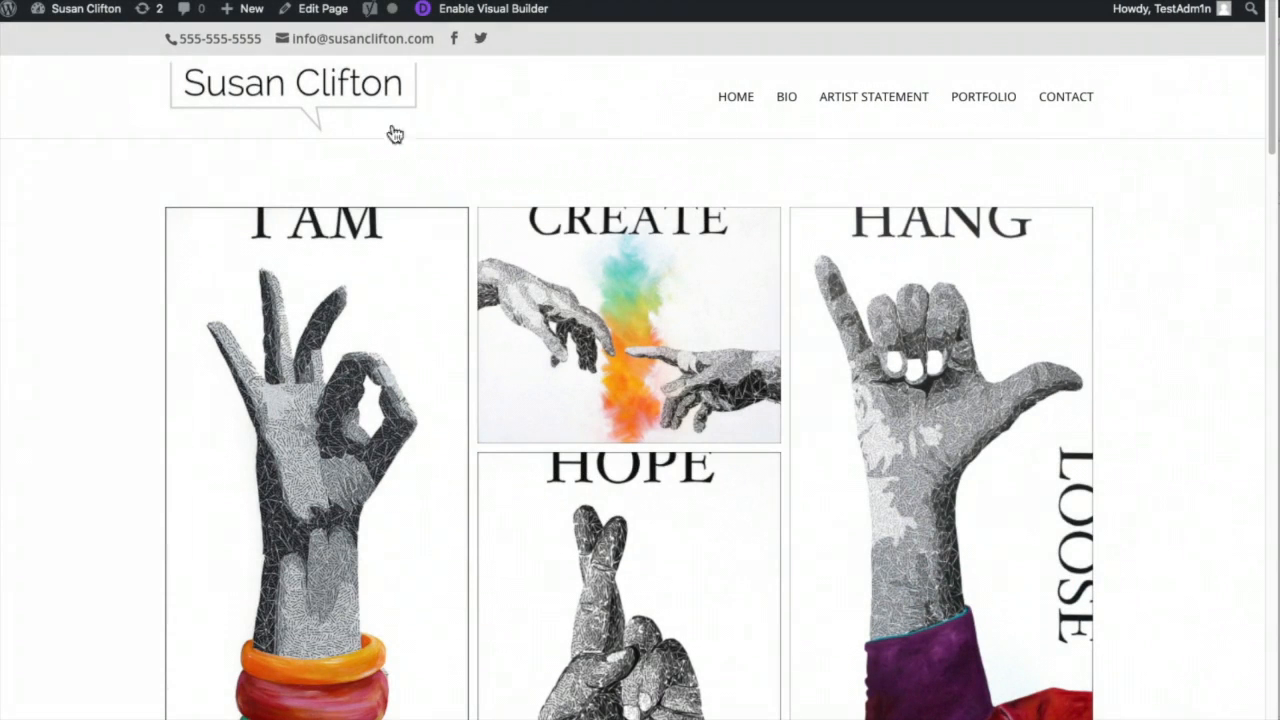
mouse_move(80, 10)
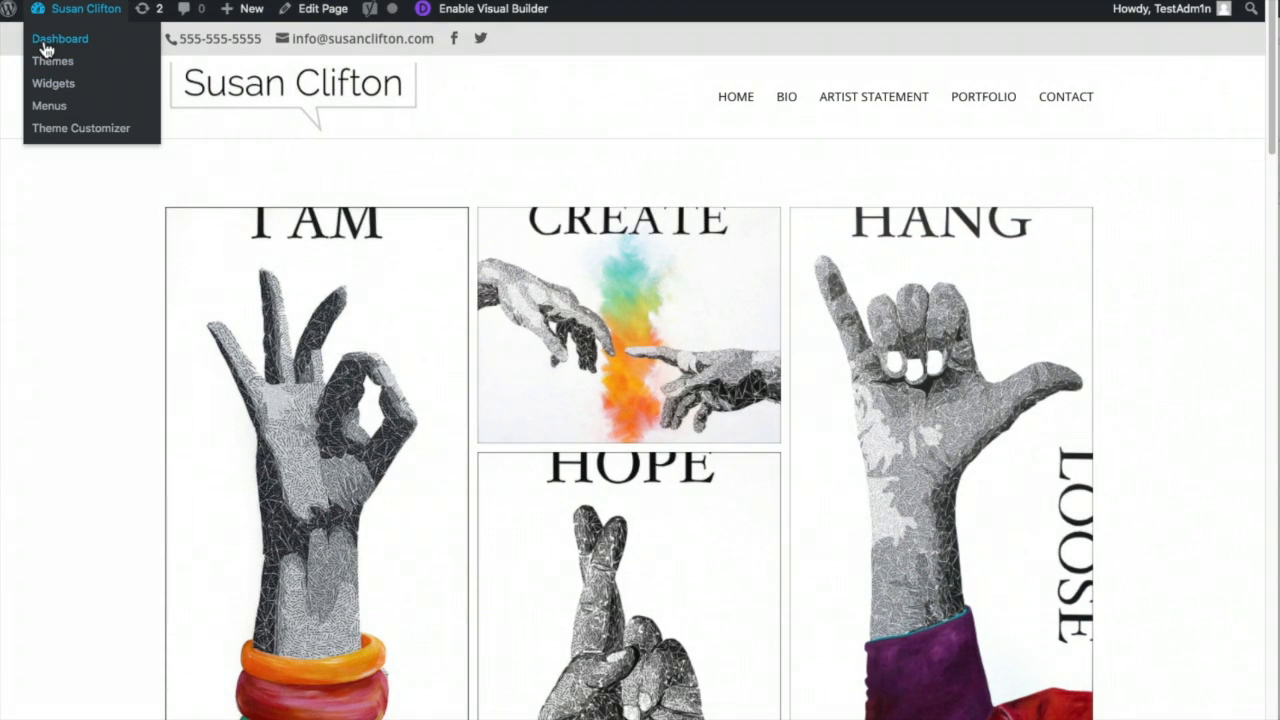
- In the Media Library, retitle the CREATE image as "Create" 42x32 Mixed Media Collage
left_click(44, 45)
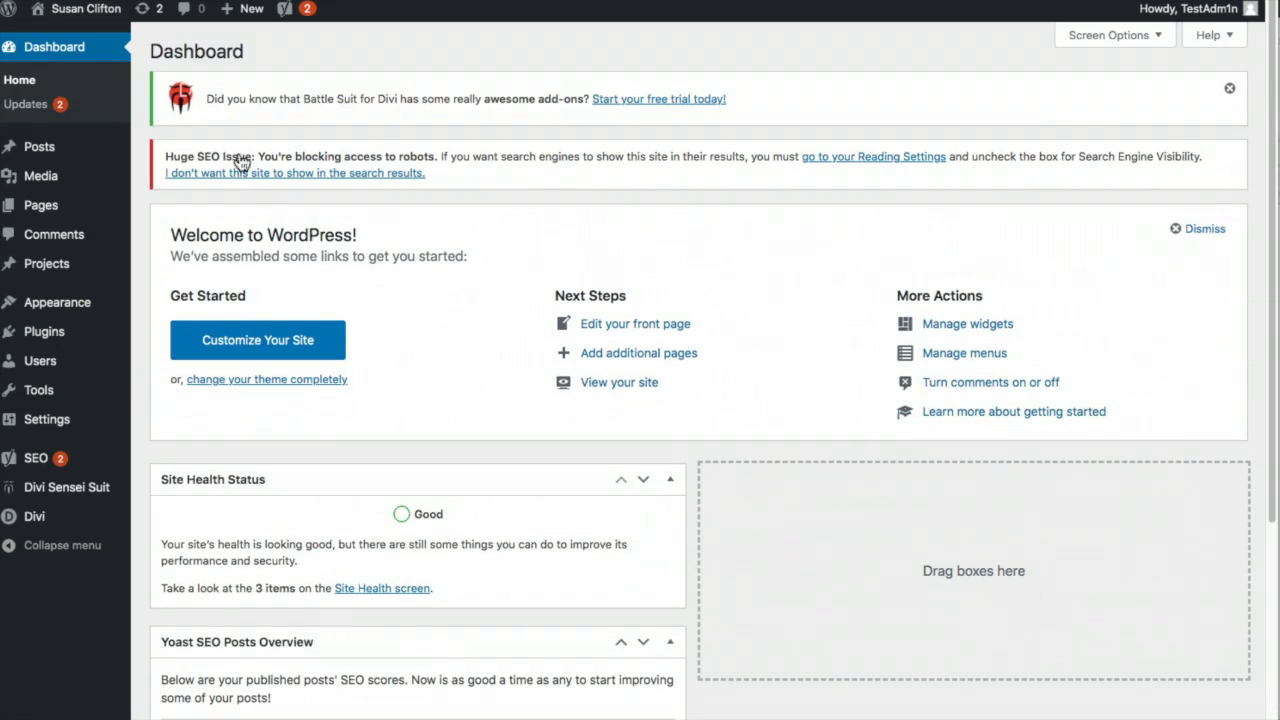
mouse_move(40, 178)
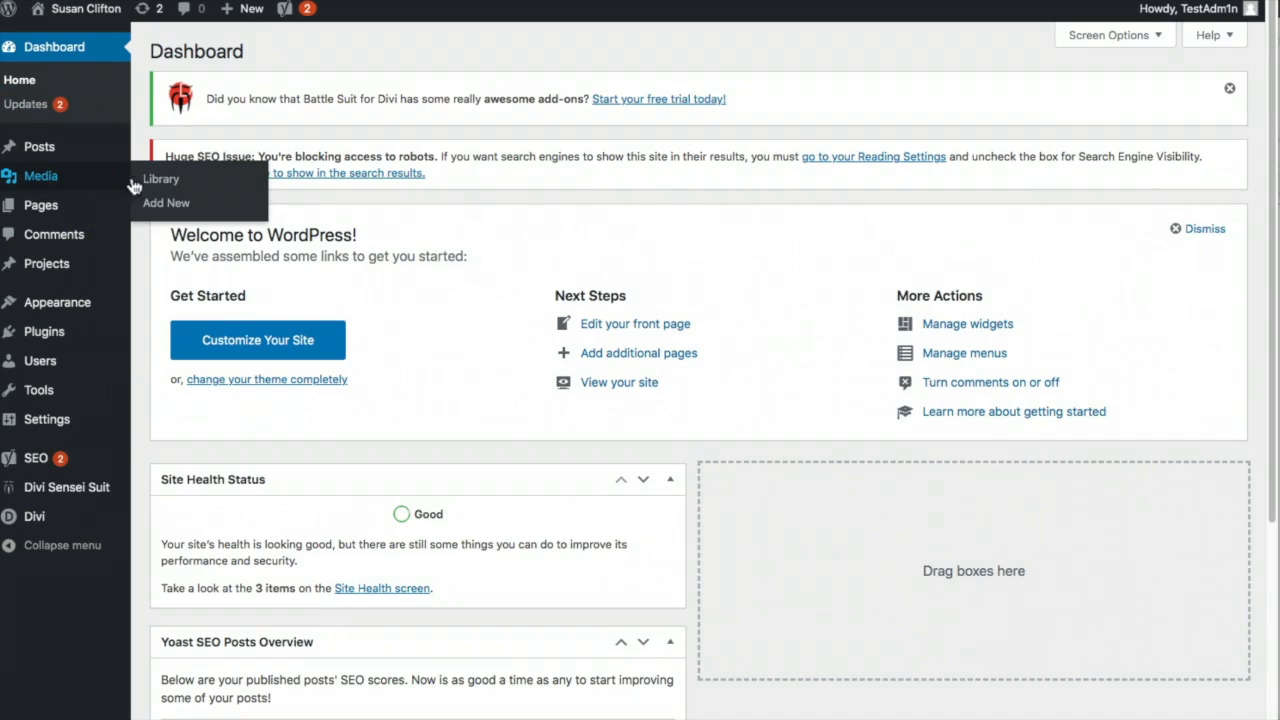
left_click(152, 178)
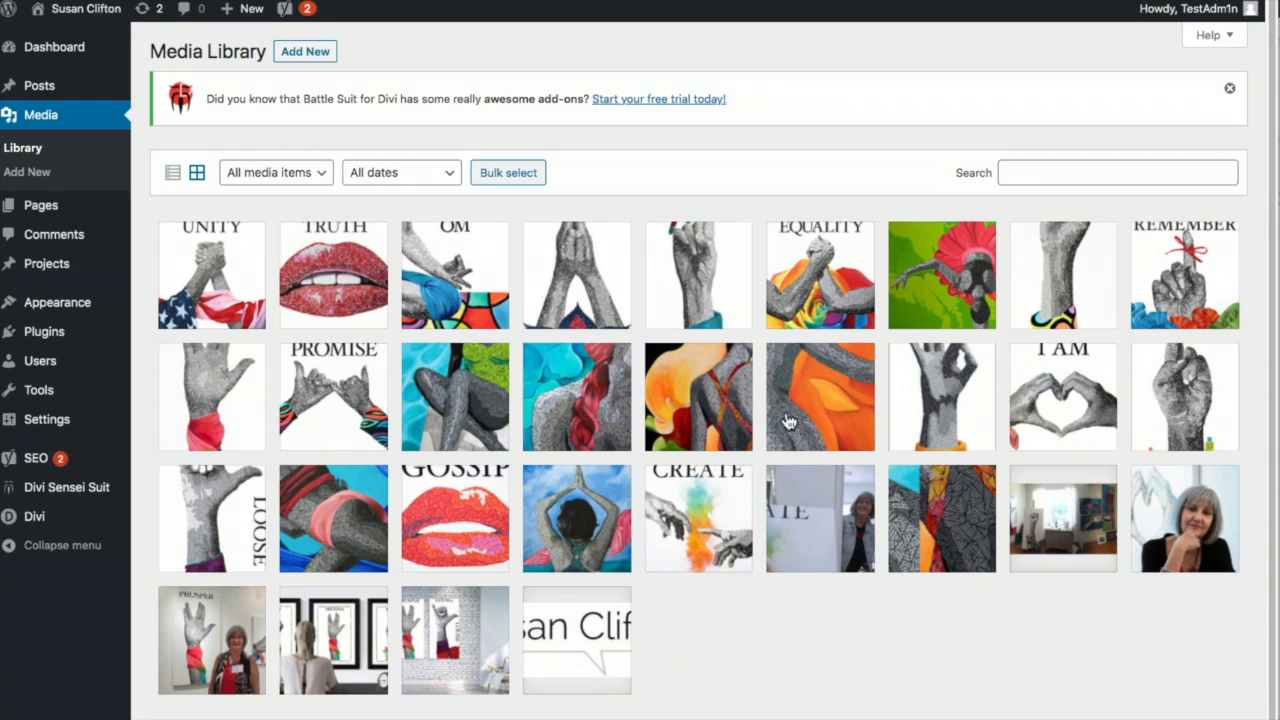
left_click(705, 520)
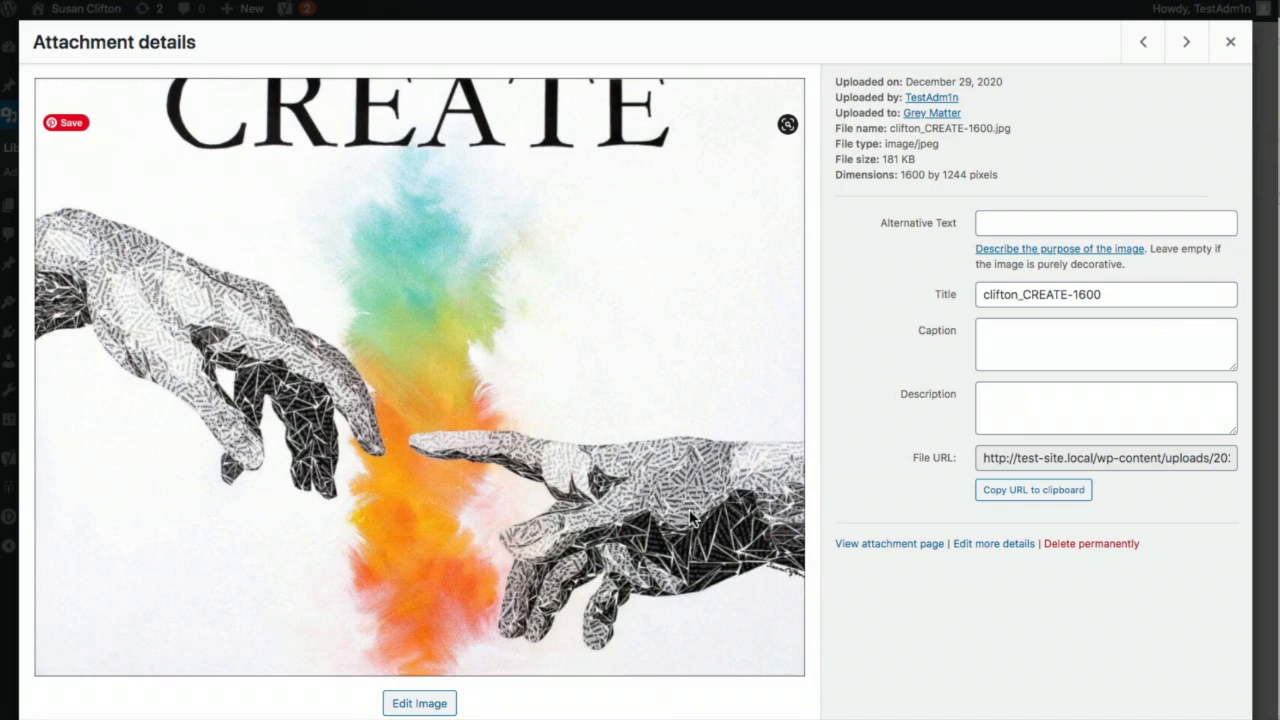
left_click(994, 292)
triple_click(996, 292)
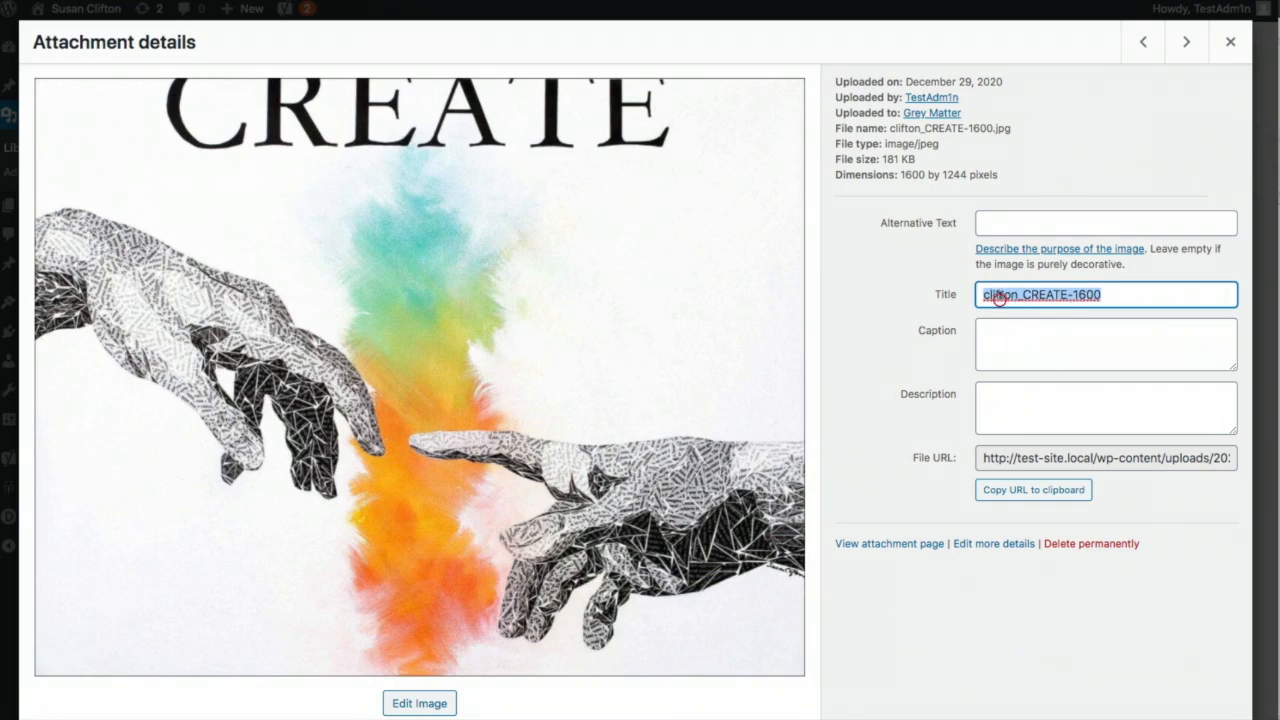
type("S")
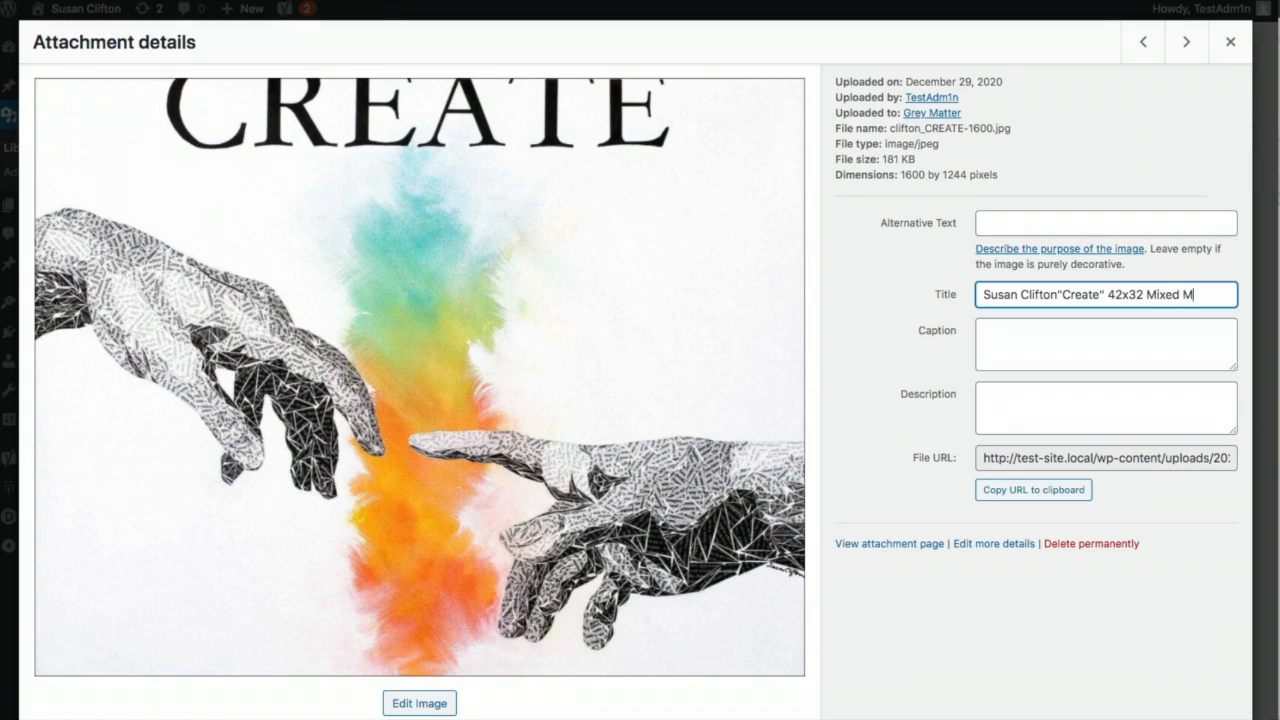
type("ollage")
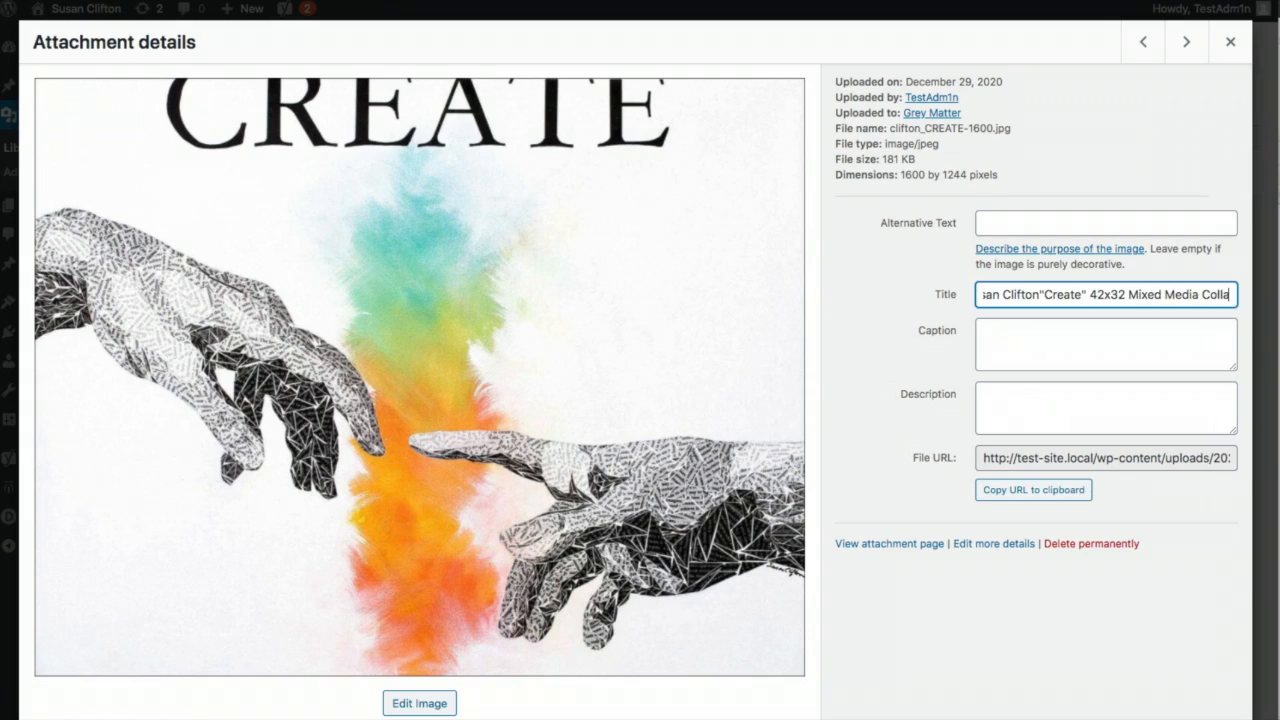
- Copy the new title into the image's Alternative Text, then go to the Pages list
left_click(1009, 288)
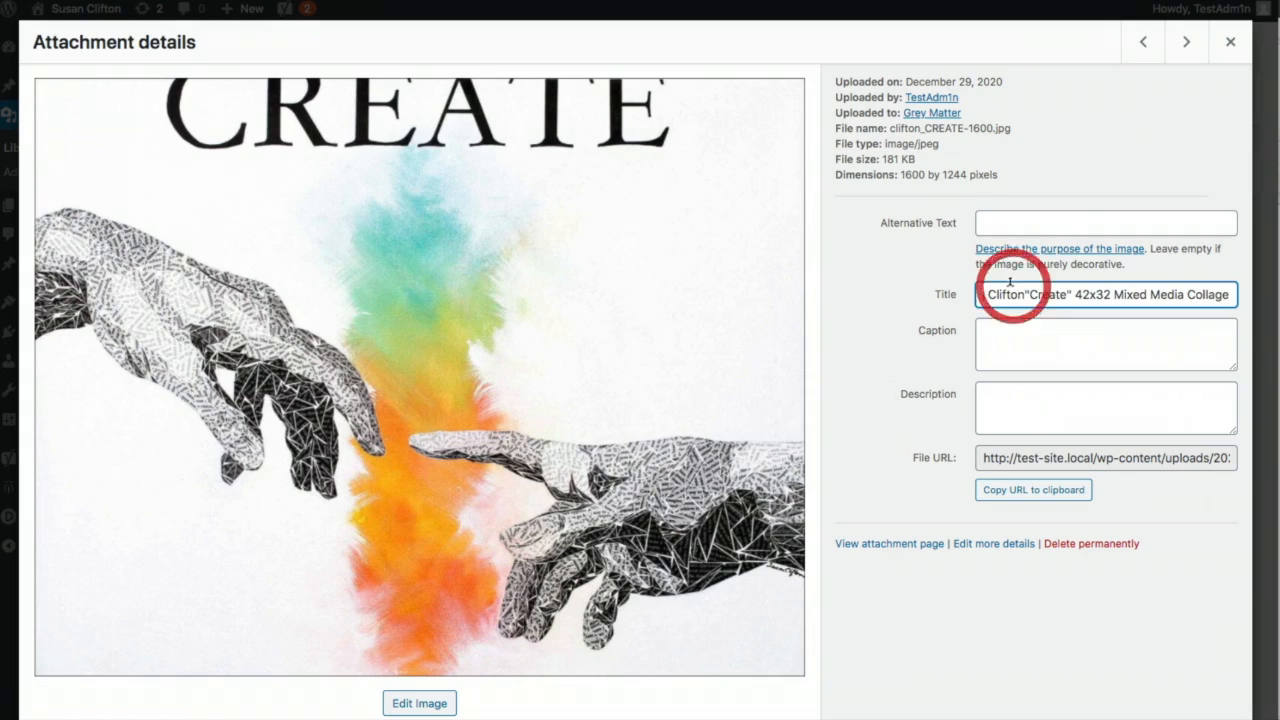
triple_click(1005, 287)
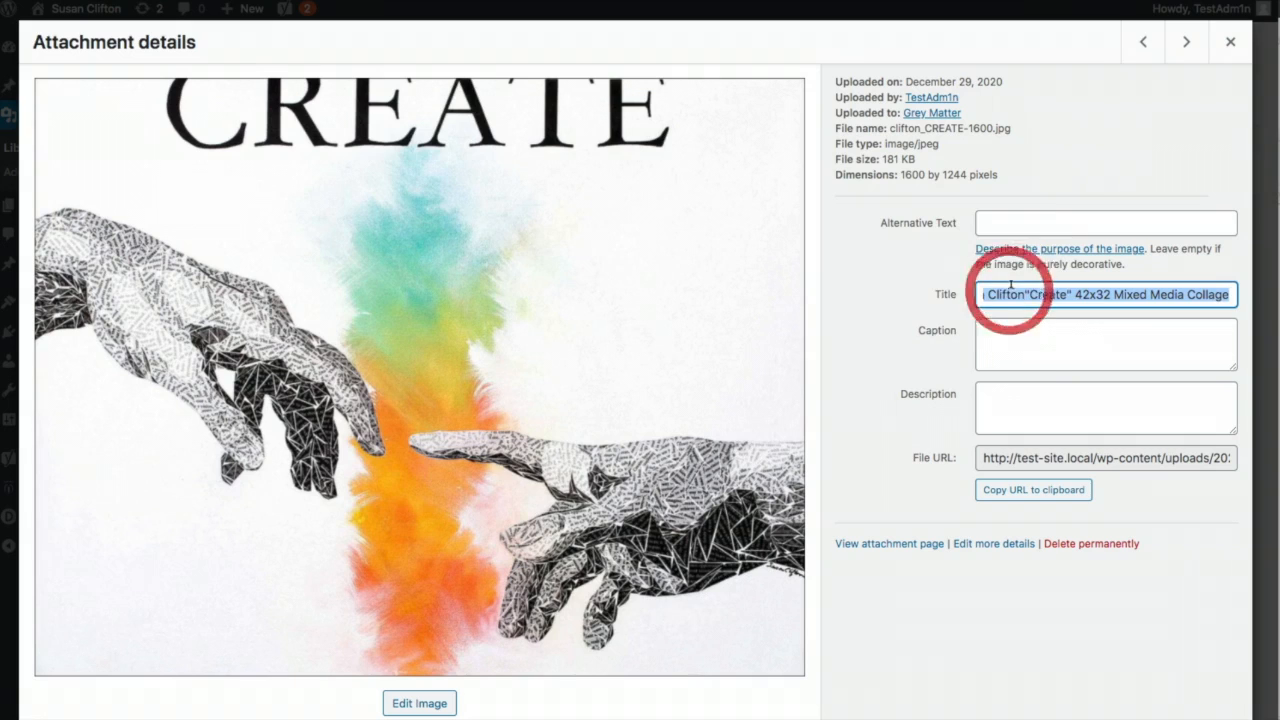
left_click(1075, 218)
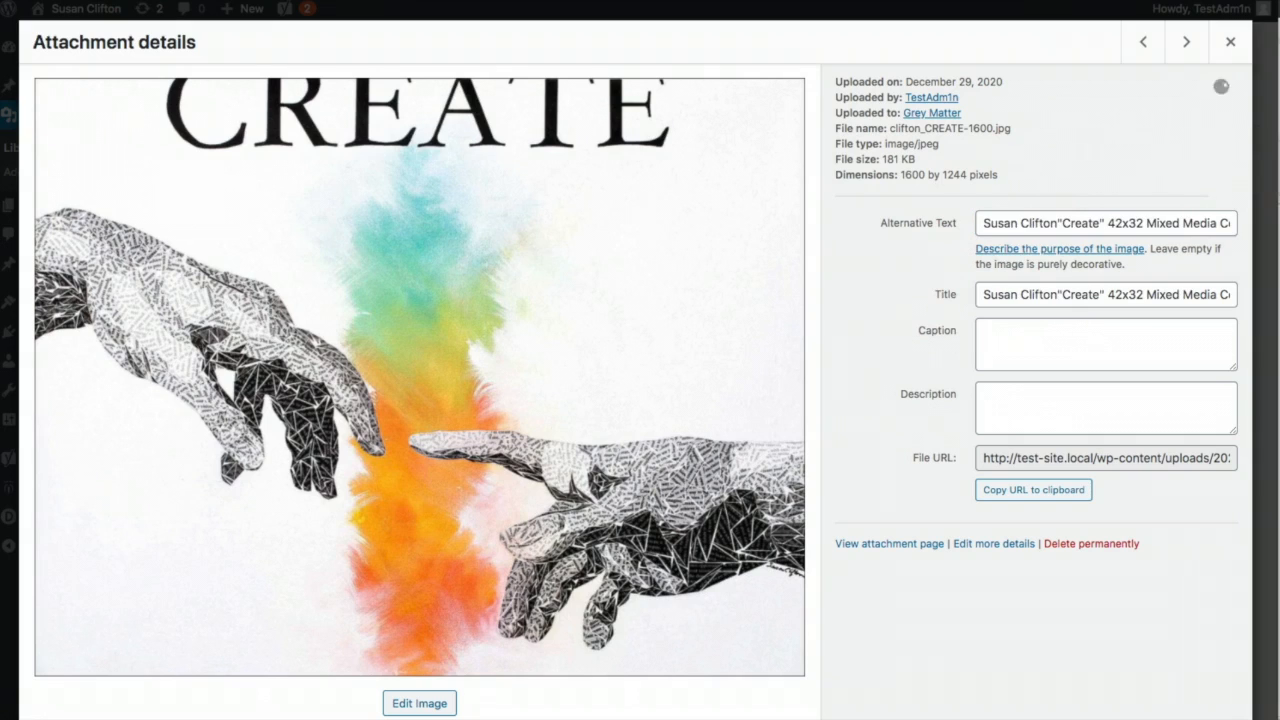
left_click(1230, 44)
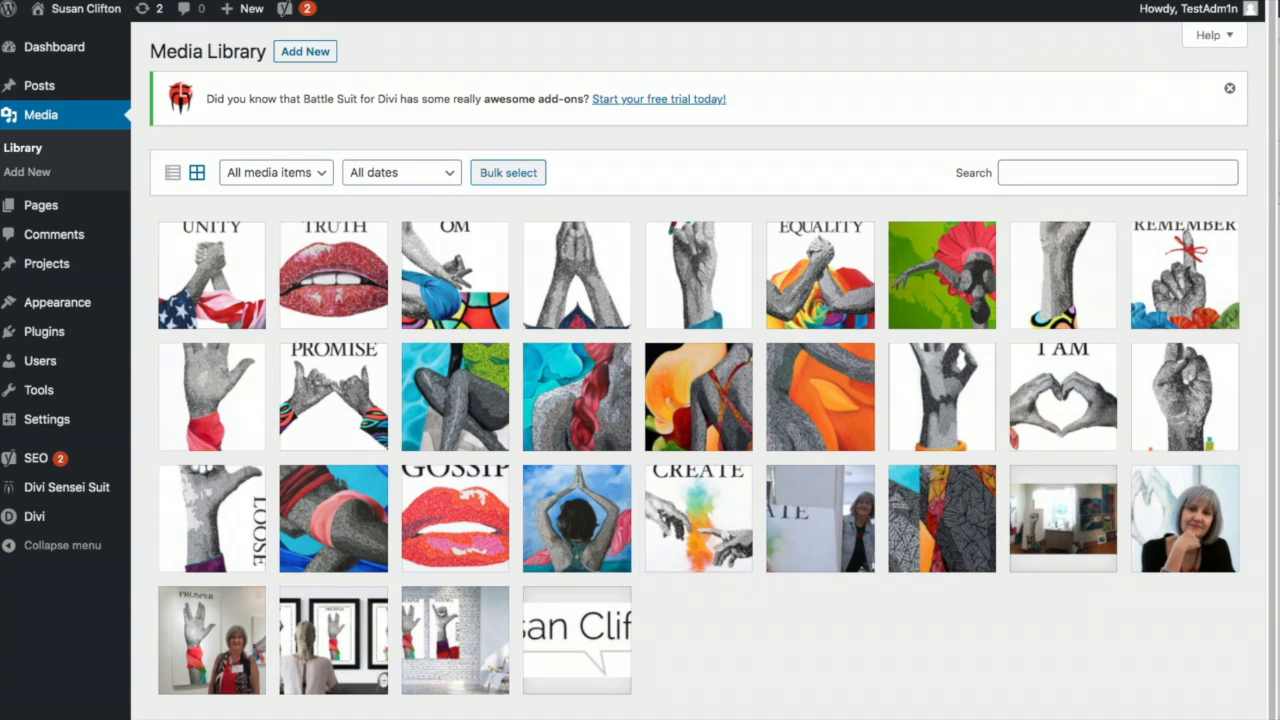
left_click(150, 210)
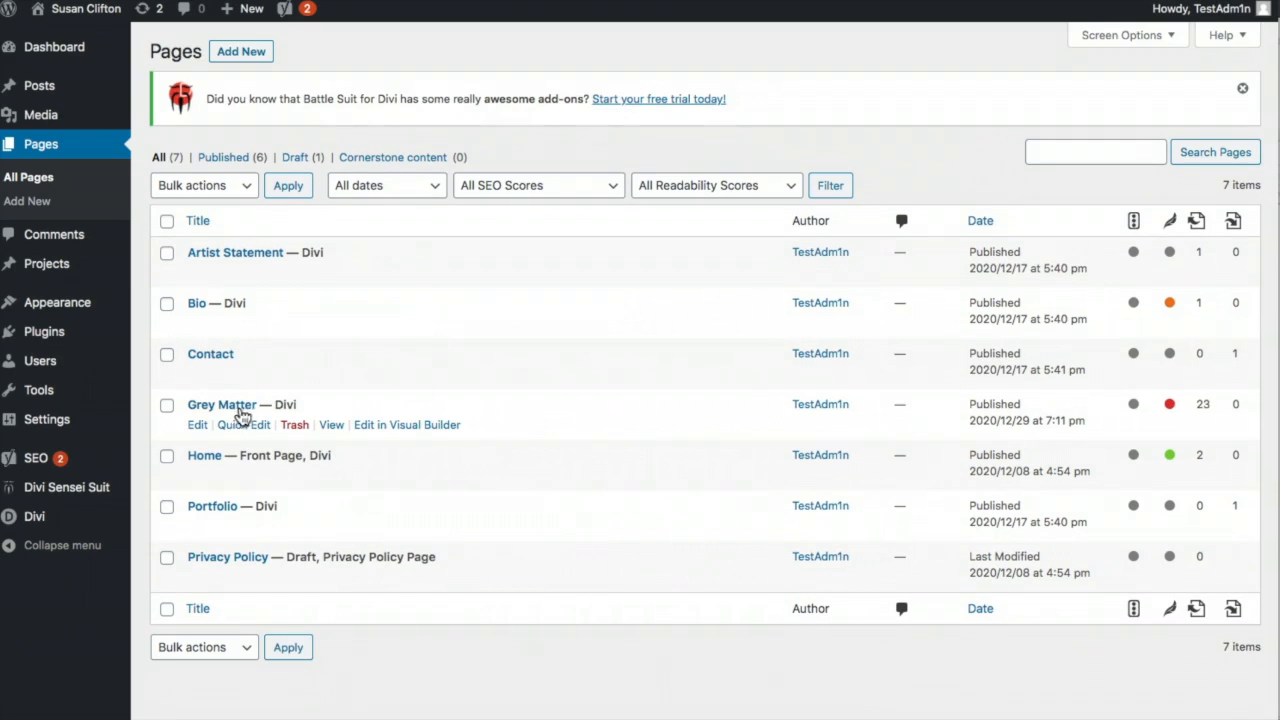
- View the live Grey Matter page and enlarge the CREATE painting in the lightbox, then close it
left_click(328, 428)
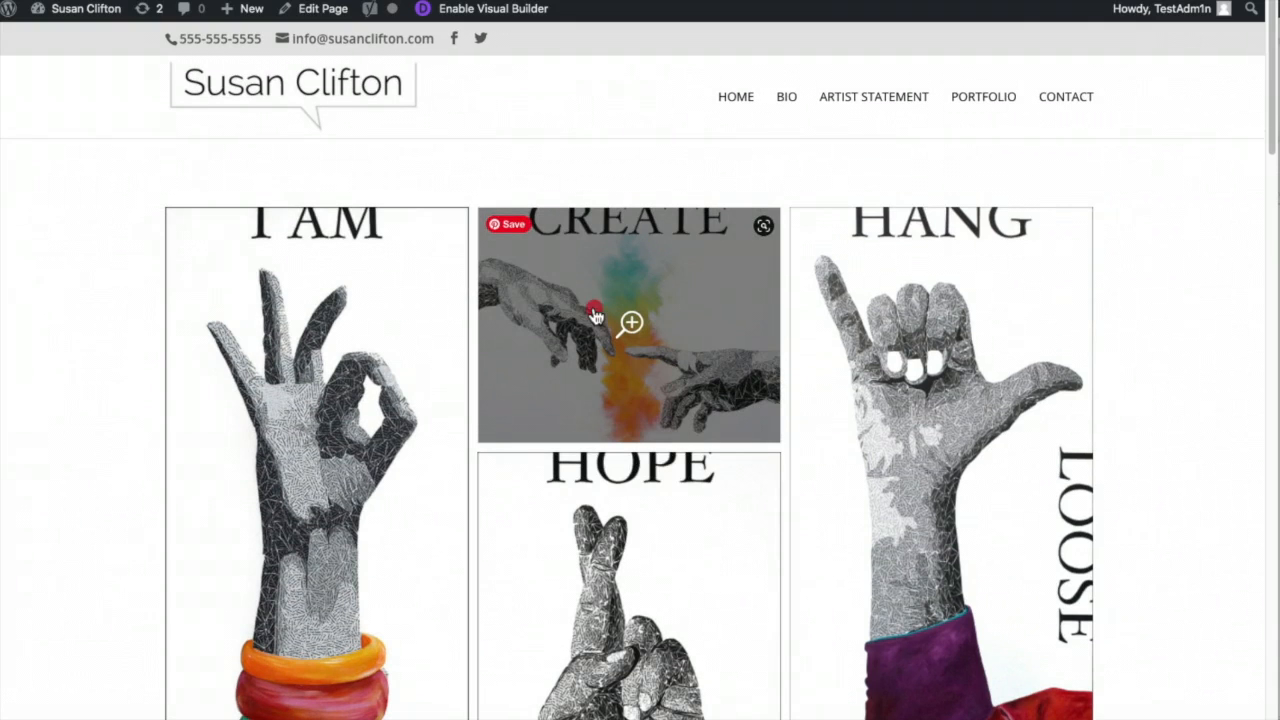
left_click(594, 316)
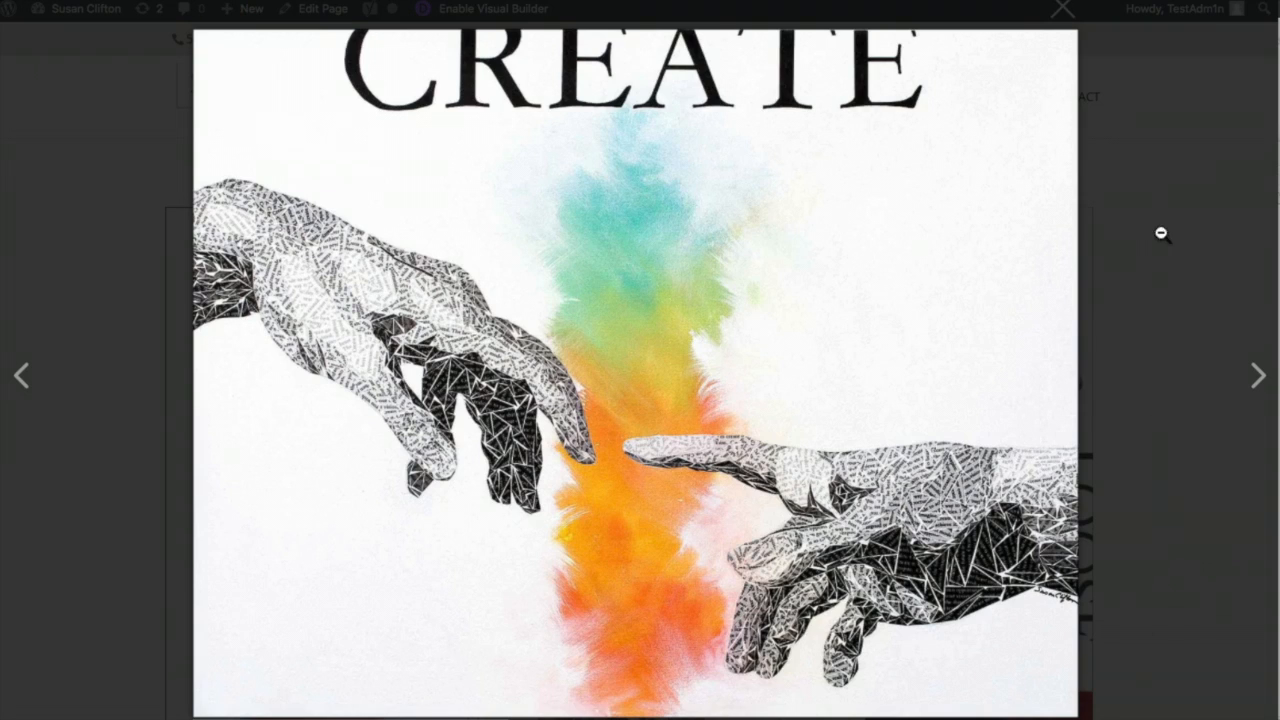
left_click(1161, 188)
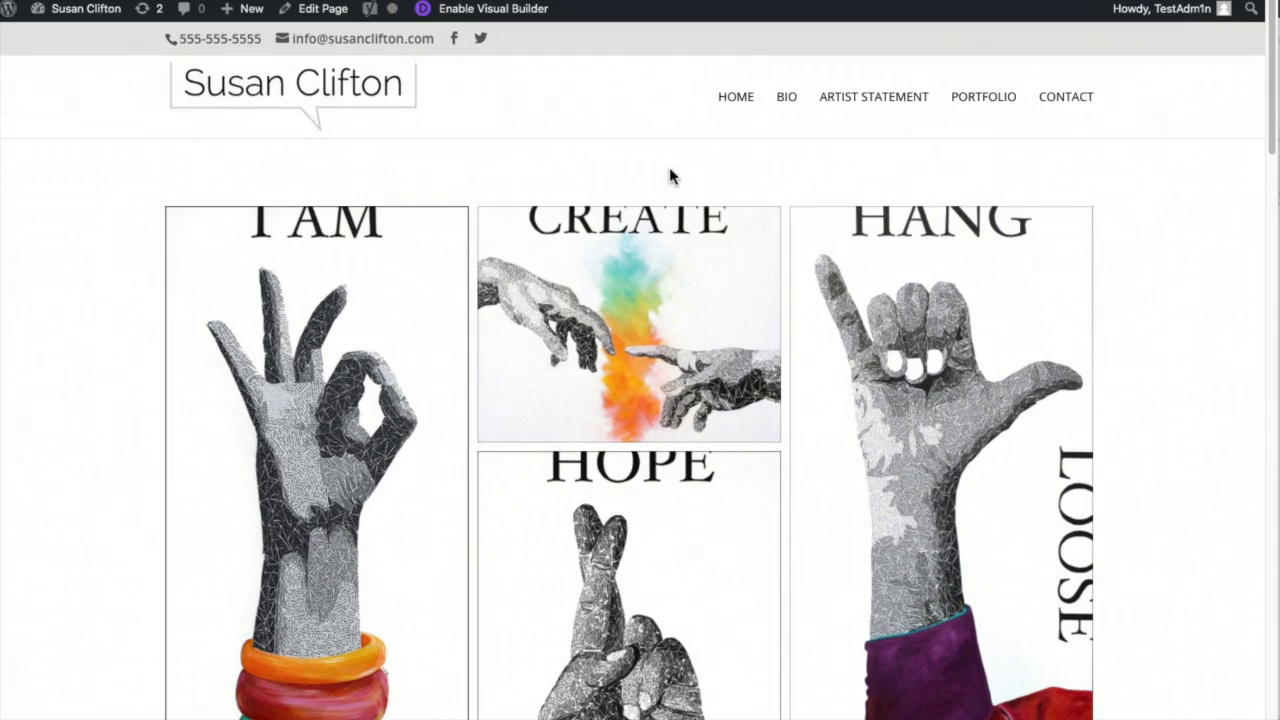
left_click(490, 68)
- Add a Text module reading 'Grey Matter' to the Grey Matter page
left_click(329, 12)
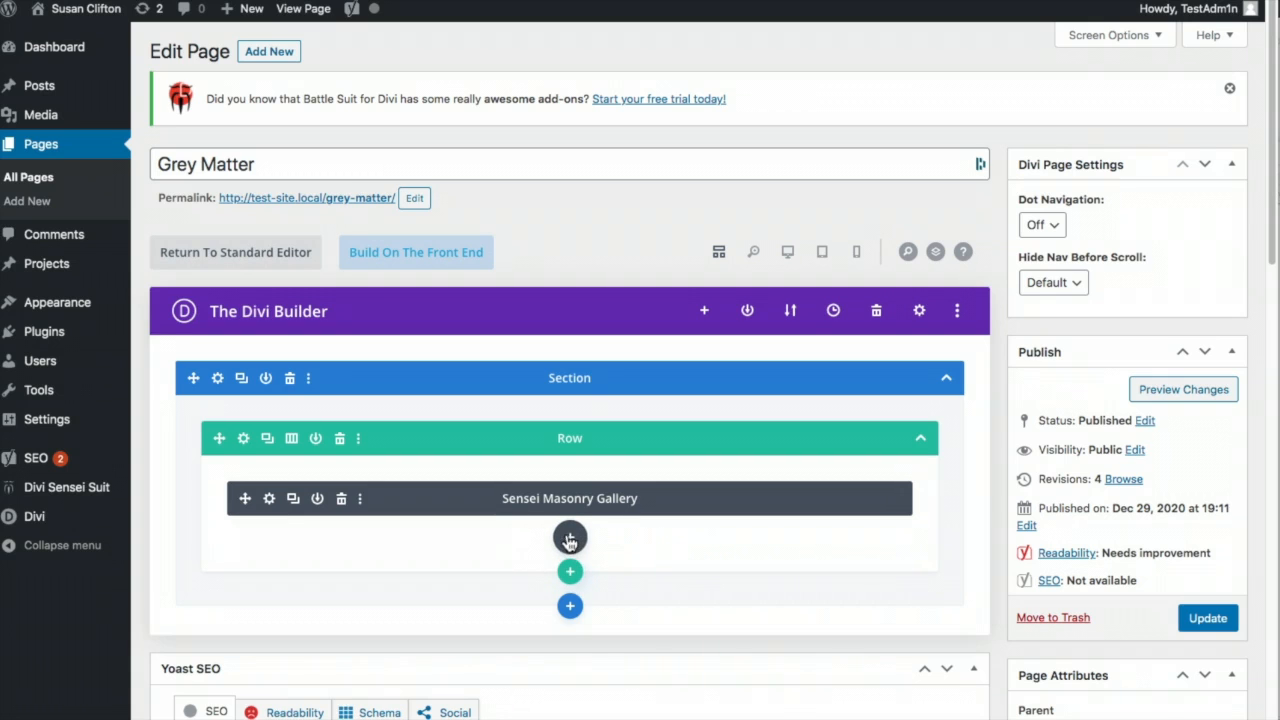
left_click(570, 539)
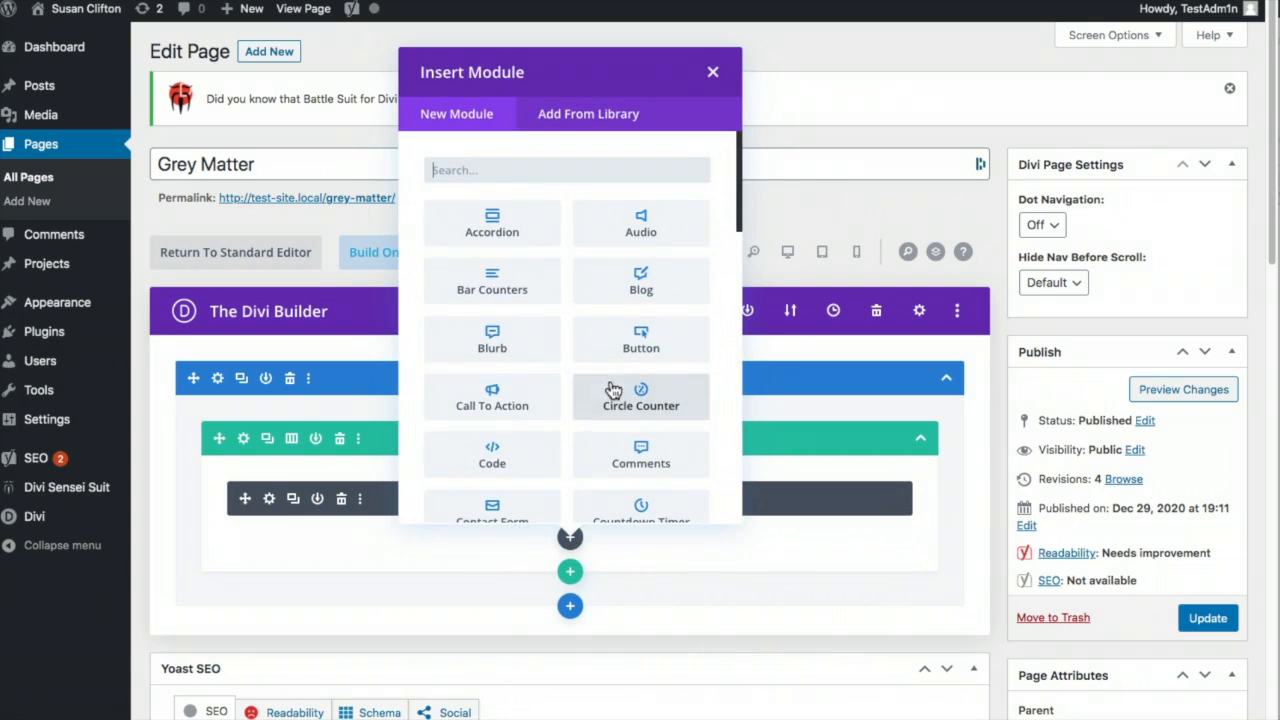
type("tex")
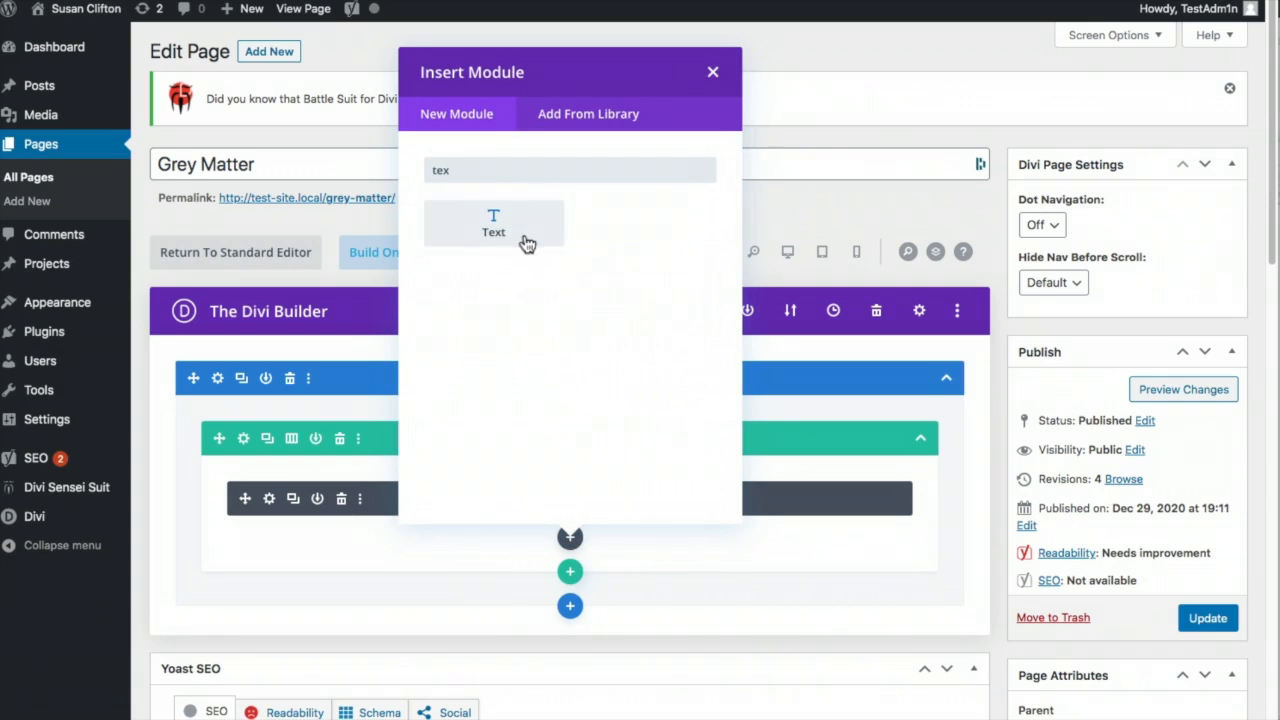
left_click(494, 224)
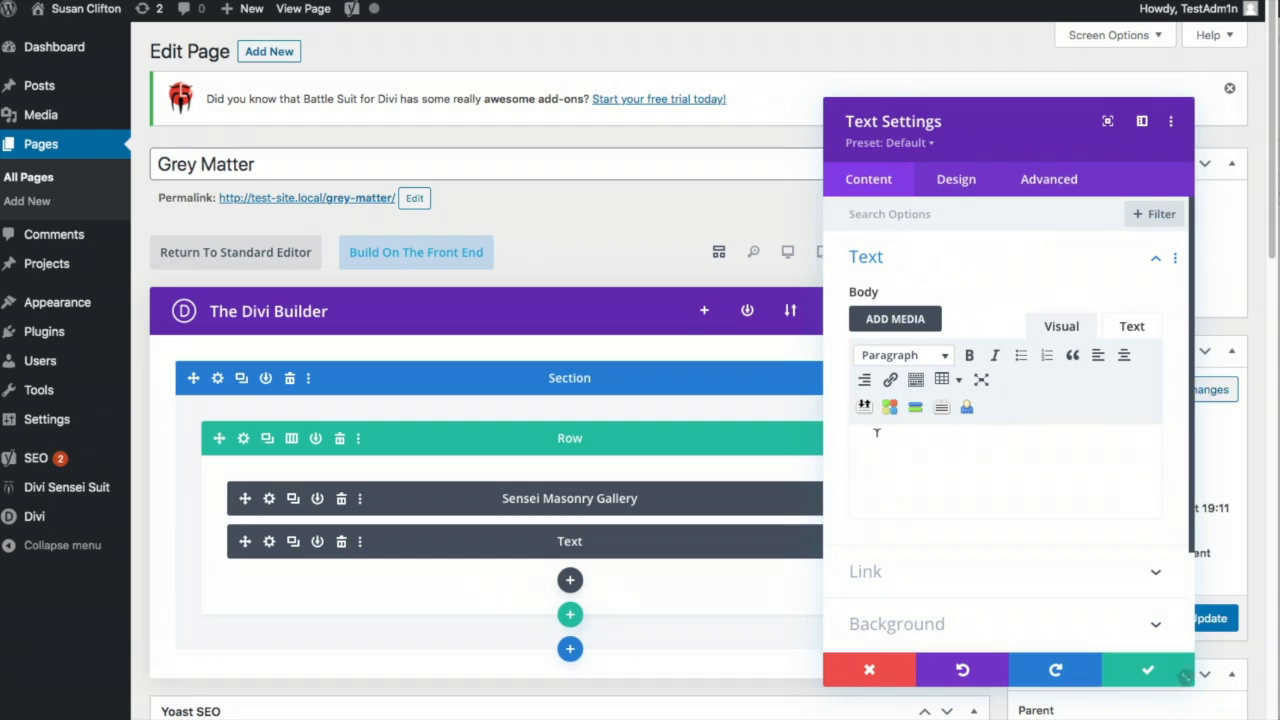
type("Grey Matter")
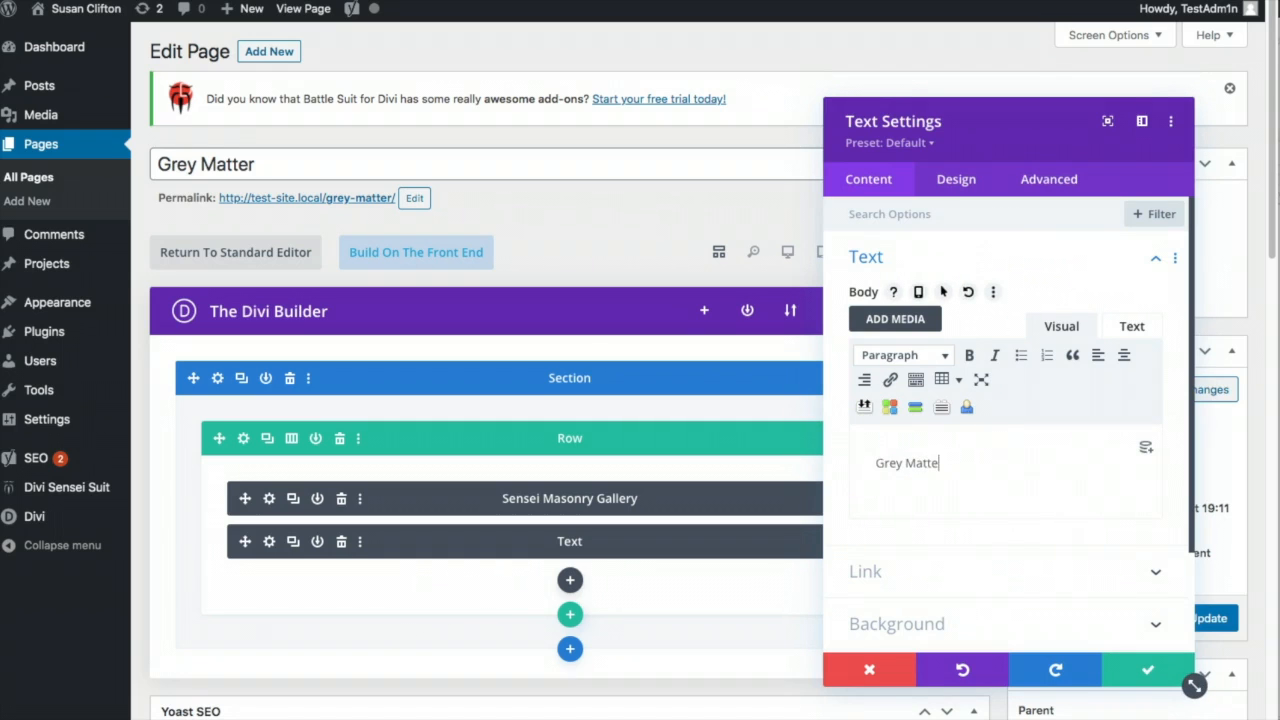
- Make the text a centred Heading 1, move it above the gallery, and update the page
triple_click(895, 463)
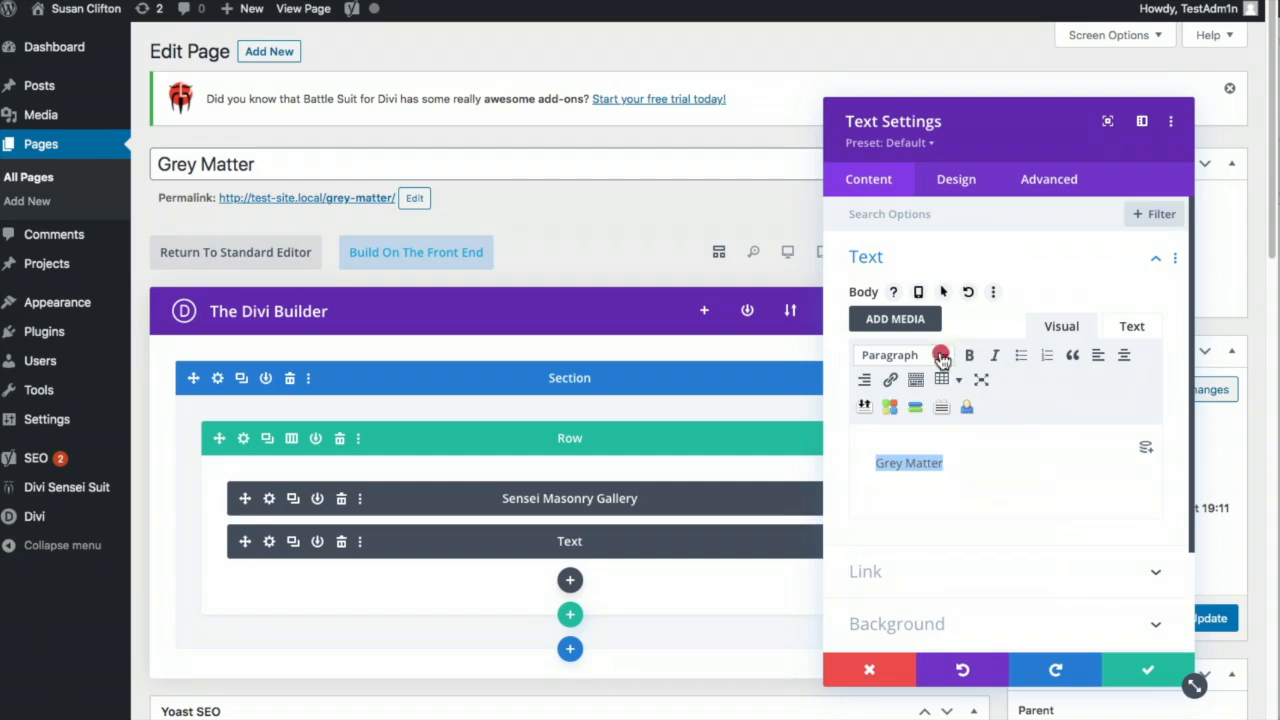
left_click(941, 357)
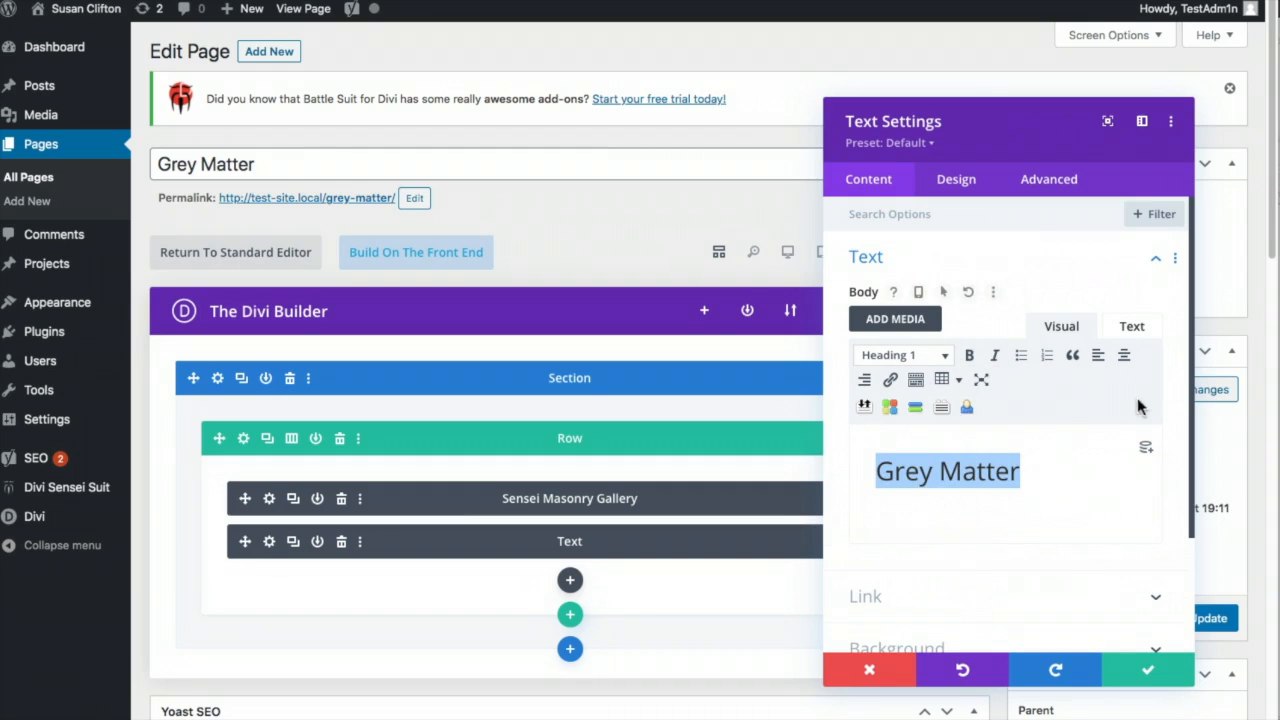
left_click(1124, 355)
left_click(1130, 670)
left_click_drag(408, 545, 408, 491)
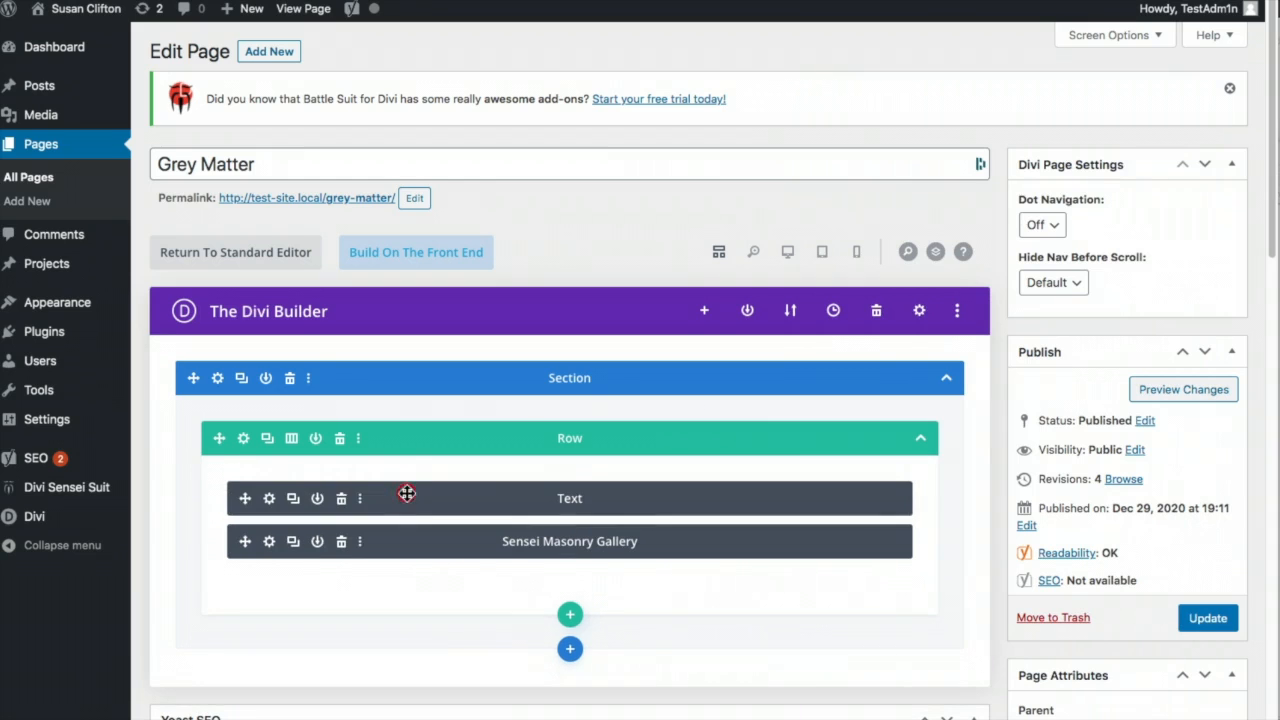
left_click(1208, 626)
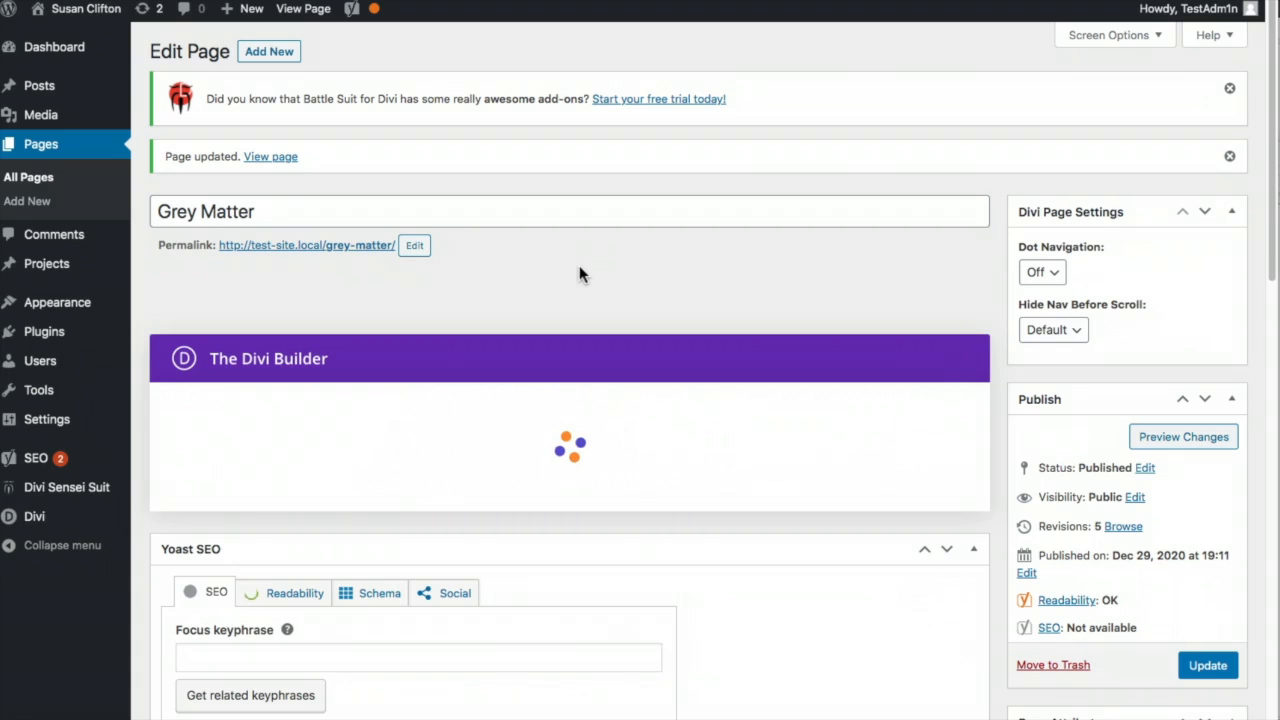
- Open the Grey Matter permalink and scroll the live page to check the heading above the gallery
left_click(579, 265)
triple_click(365, 250)
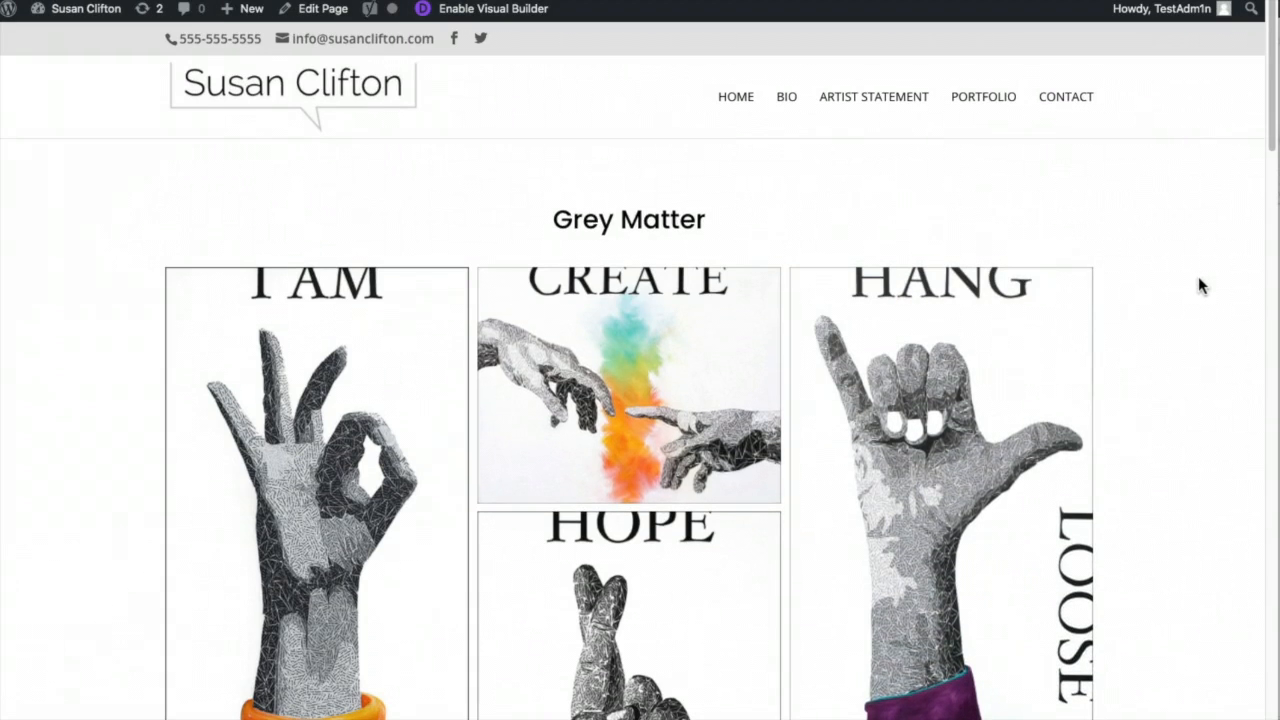
scroll(1199, 274, "down", 2)
scroll(1199, 274, "up", 2)
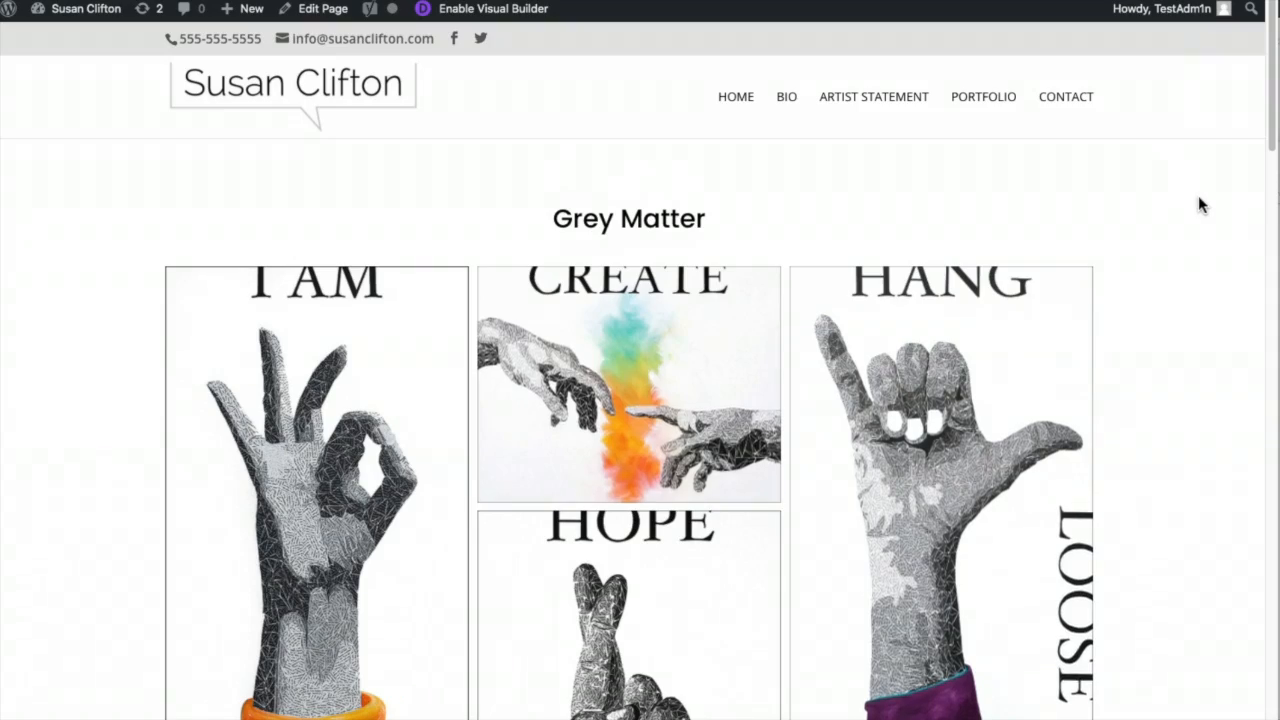
scroll(1197, 274, "down", 1)
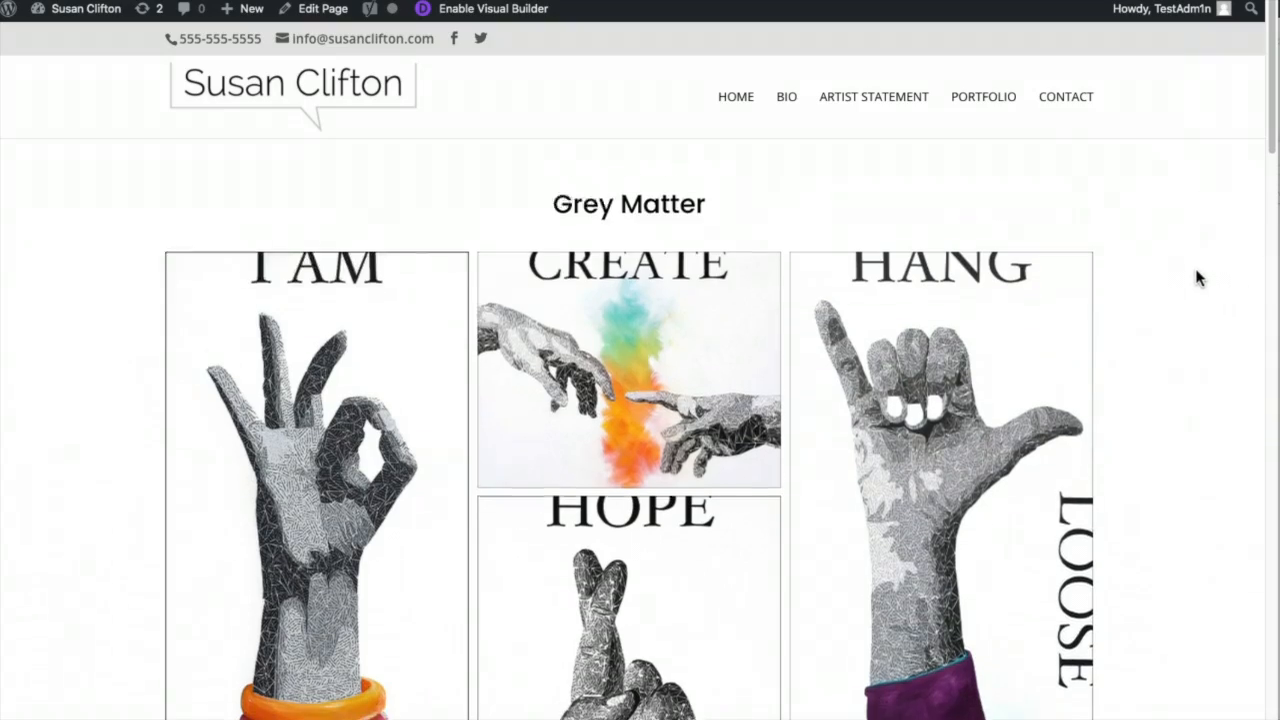
scroll(1199, 278, "down", 10)
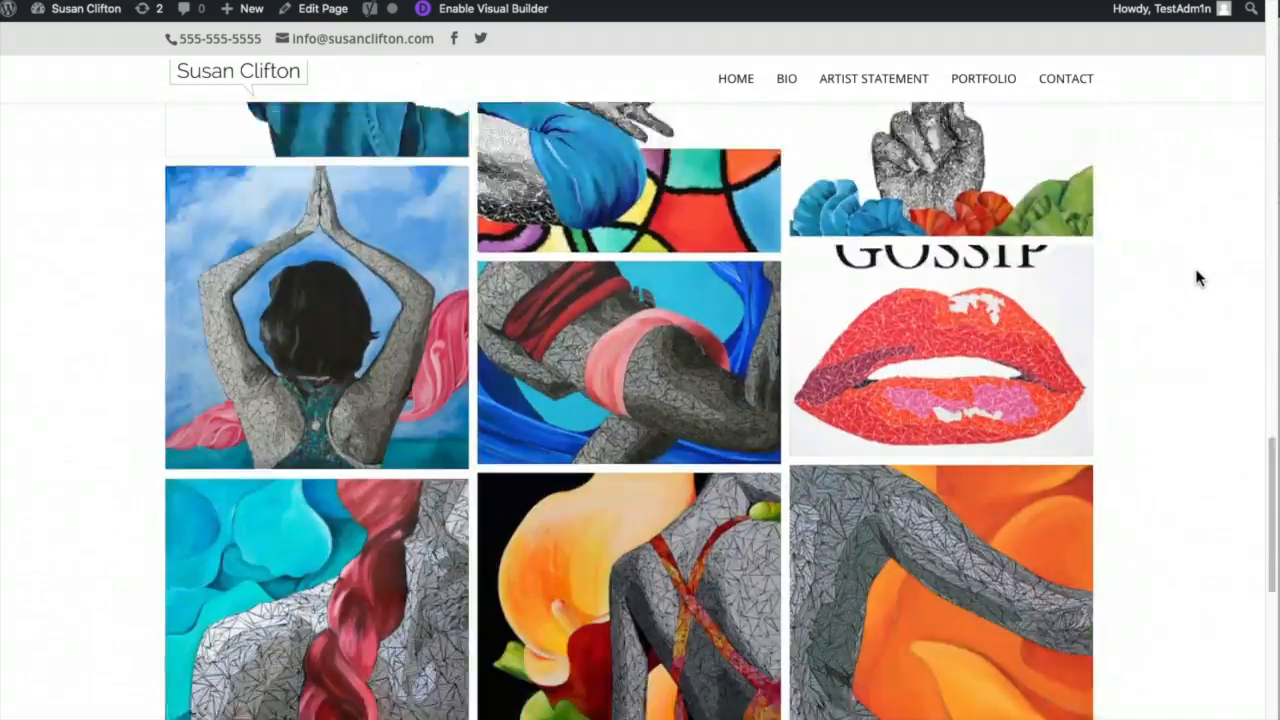
scroll(1199, 278, "down", 5)
scroll(1199, 278, "up", 15)
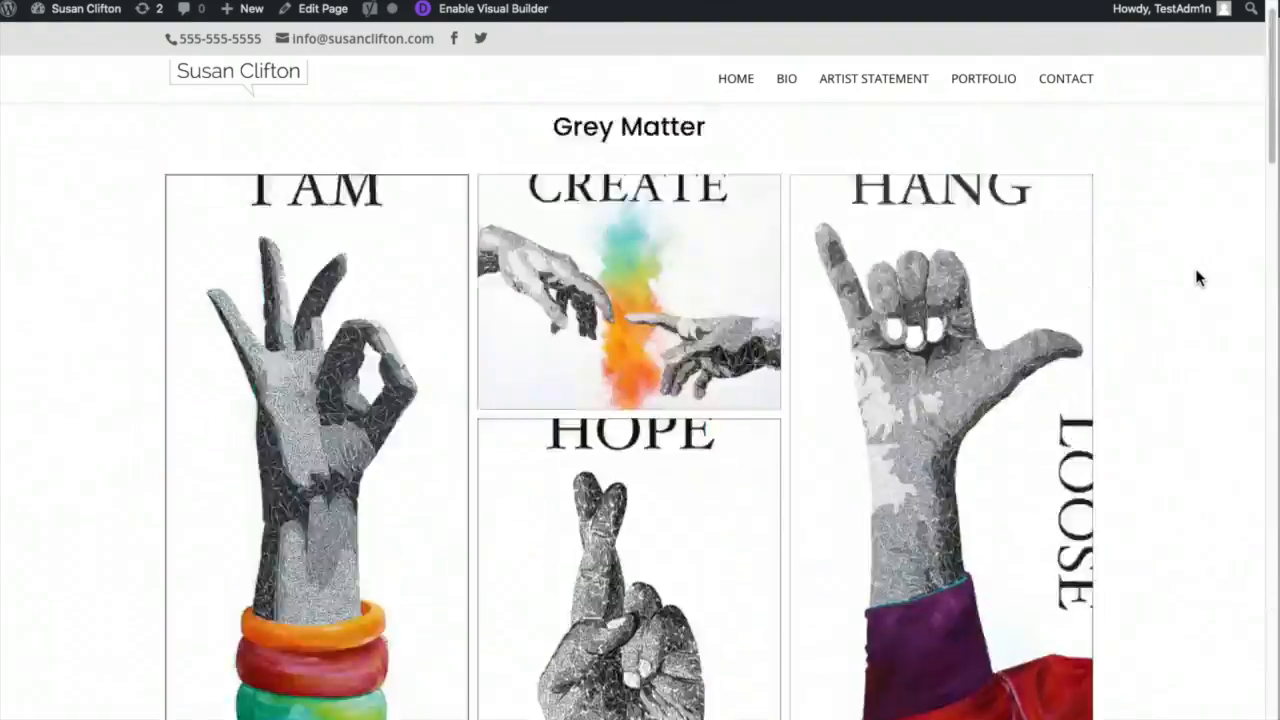
scroll(1196, 276, "up", 2)
left_click(978, 175)
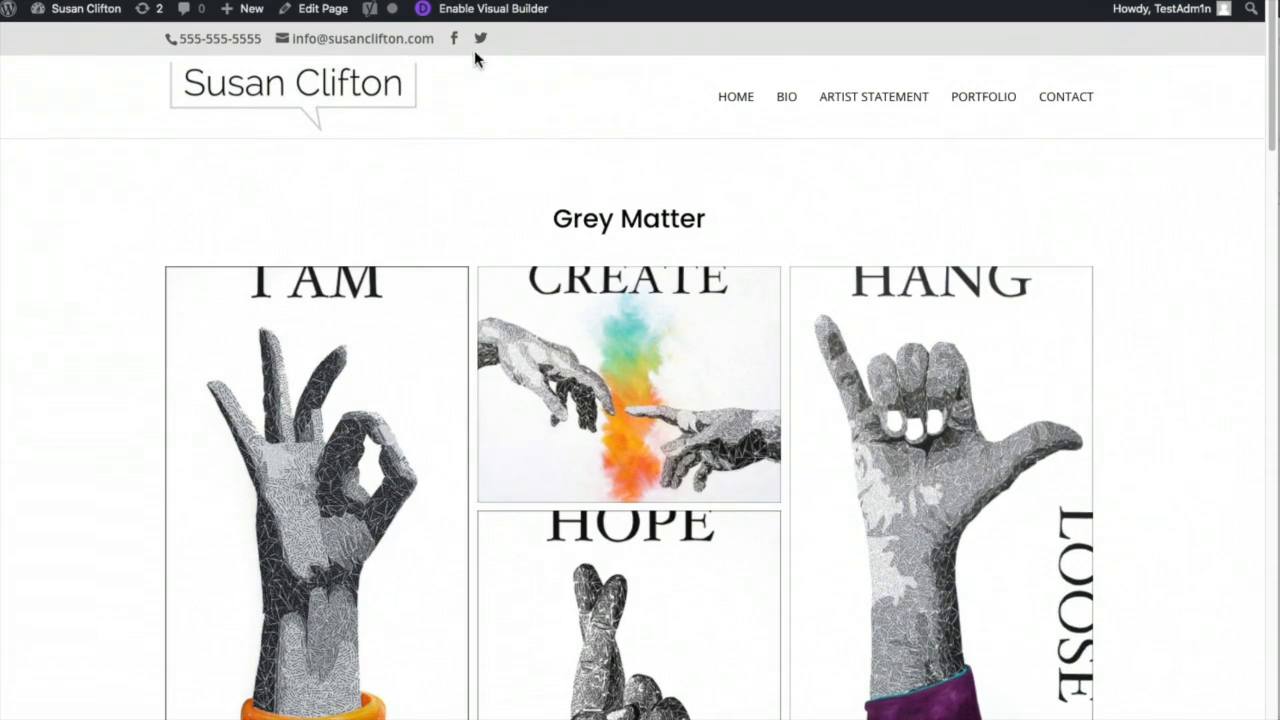
- Create a new page titled 'Animals' in the Divi Builder by cloning the Grey Matter page's layout
mouse_move(245, 10)
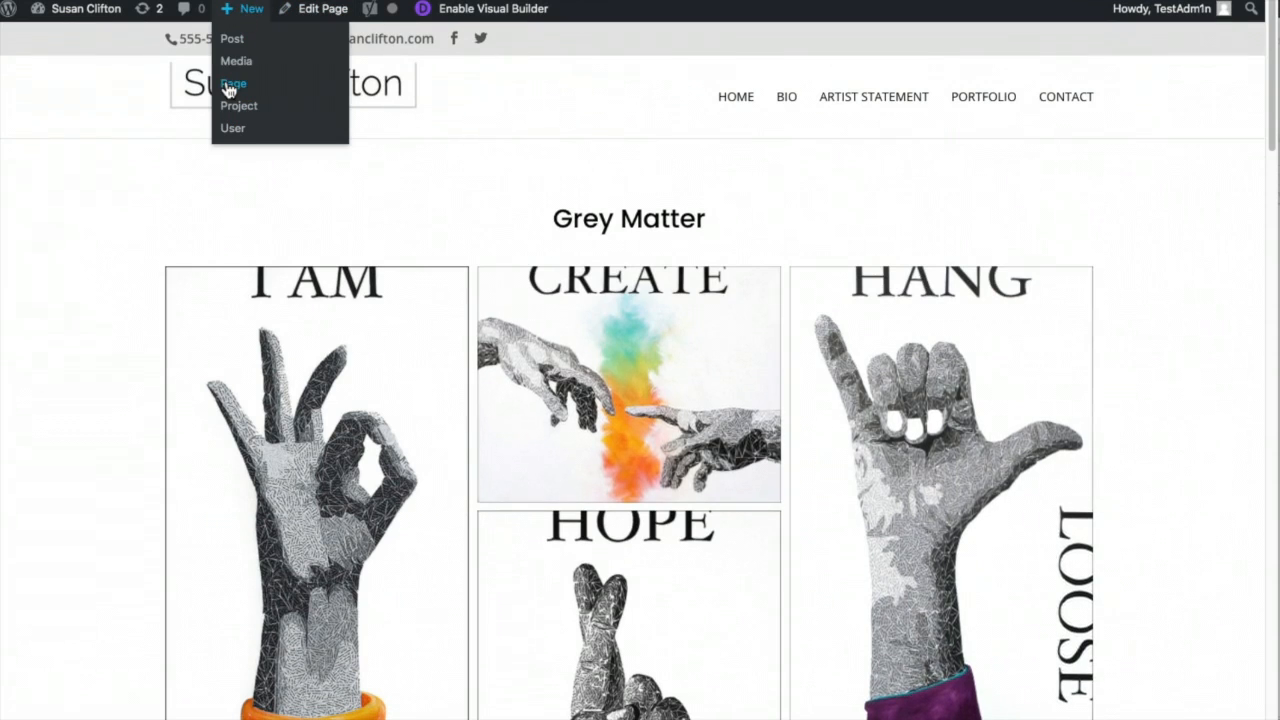
left_click(230, 86)
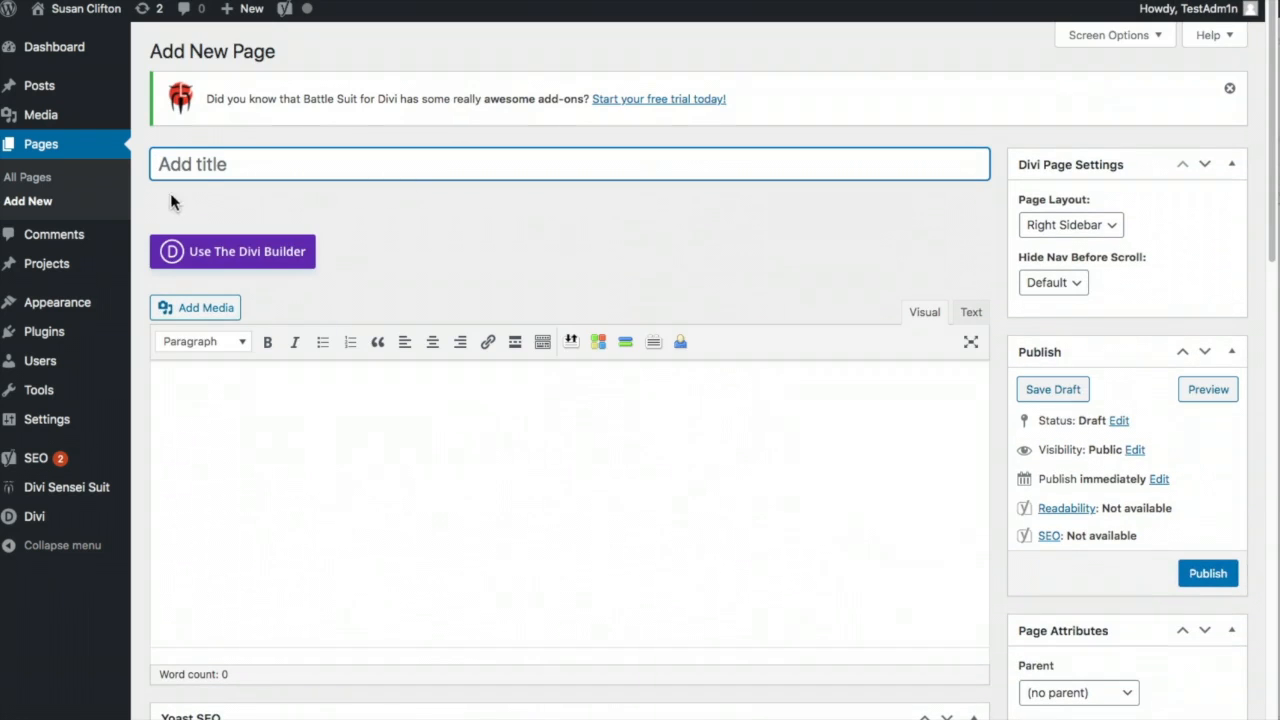
left_click(195, 161)
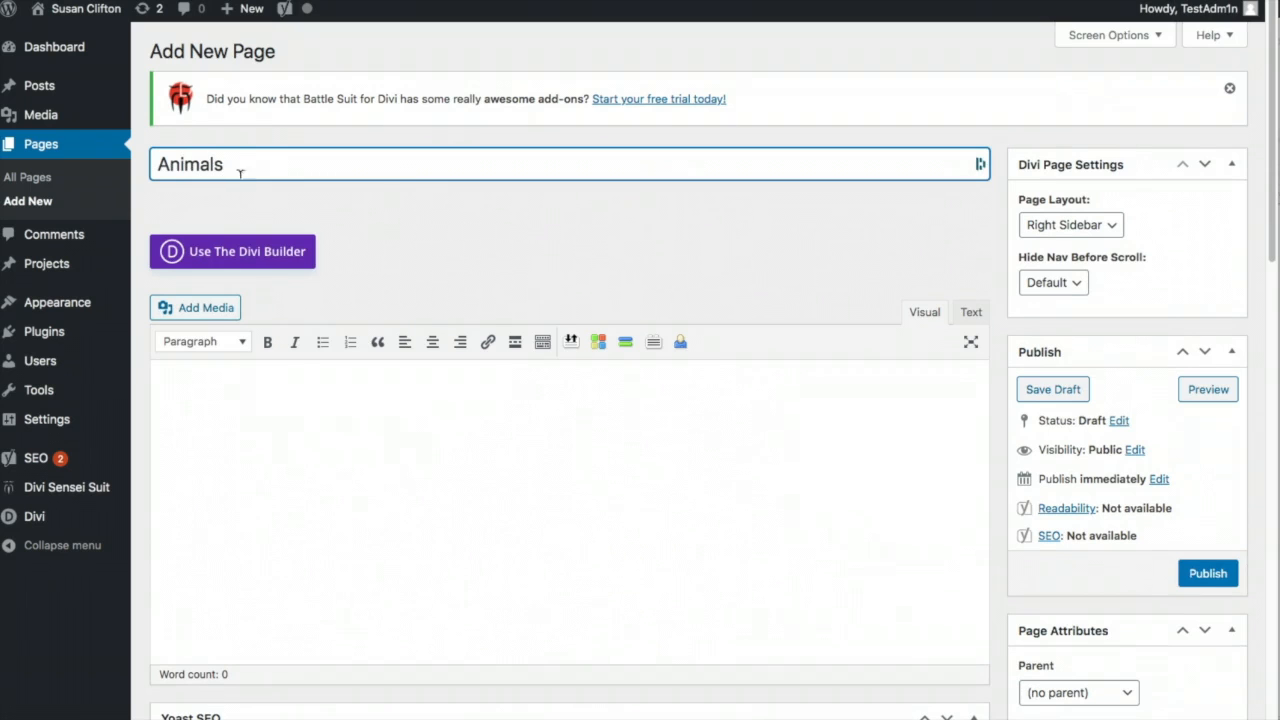
left_click(235, 251)
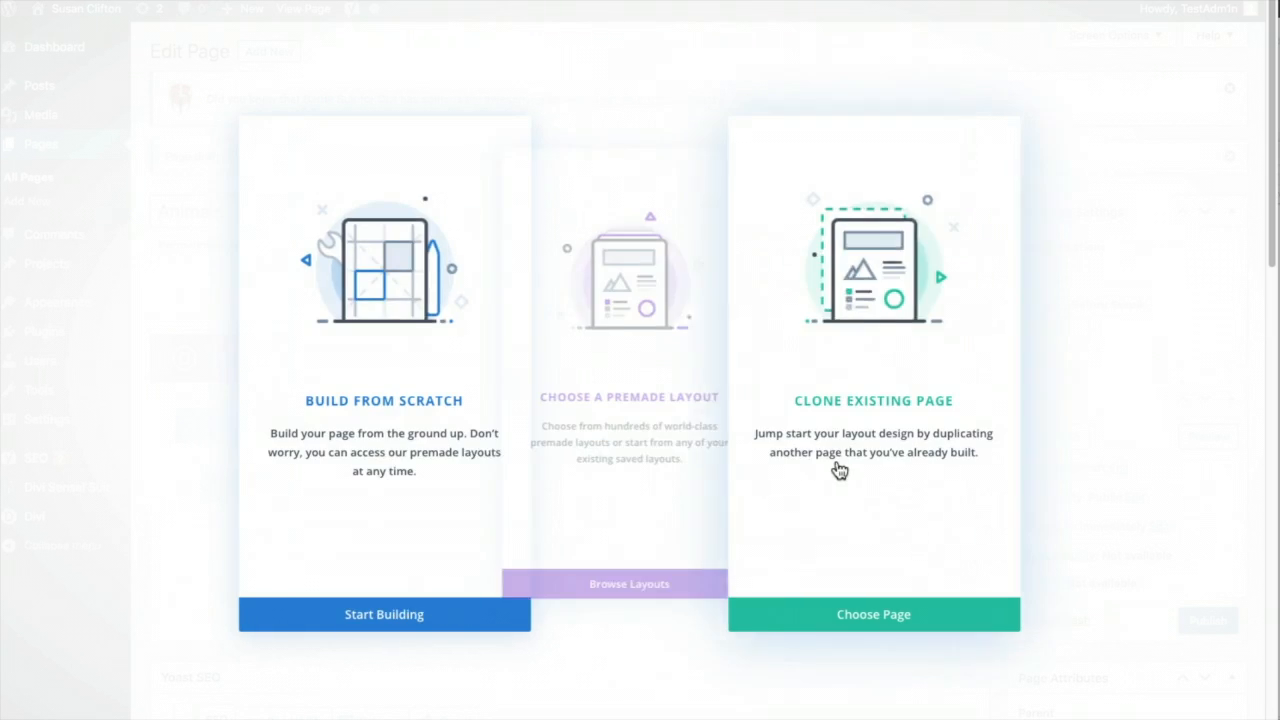
left_click(945, 335)
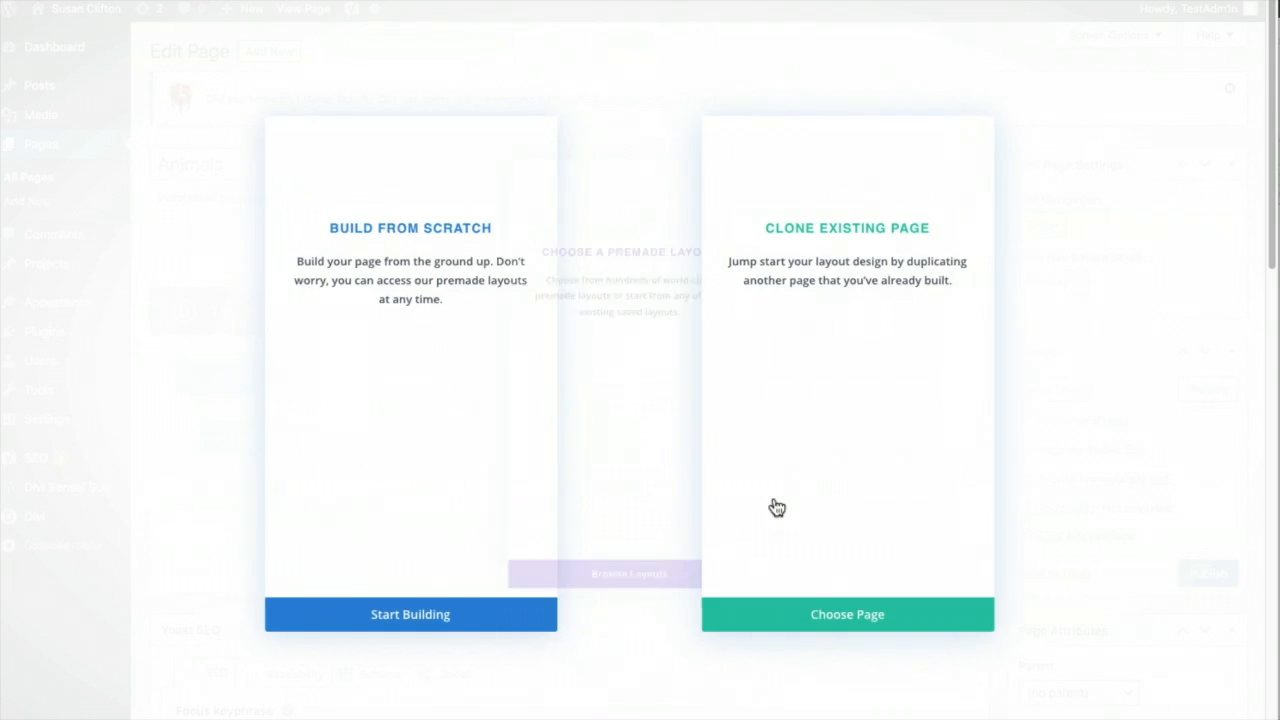
left_click(907, 361)
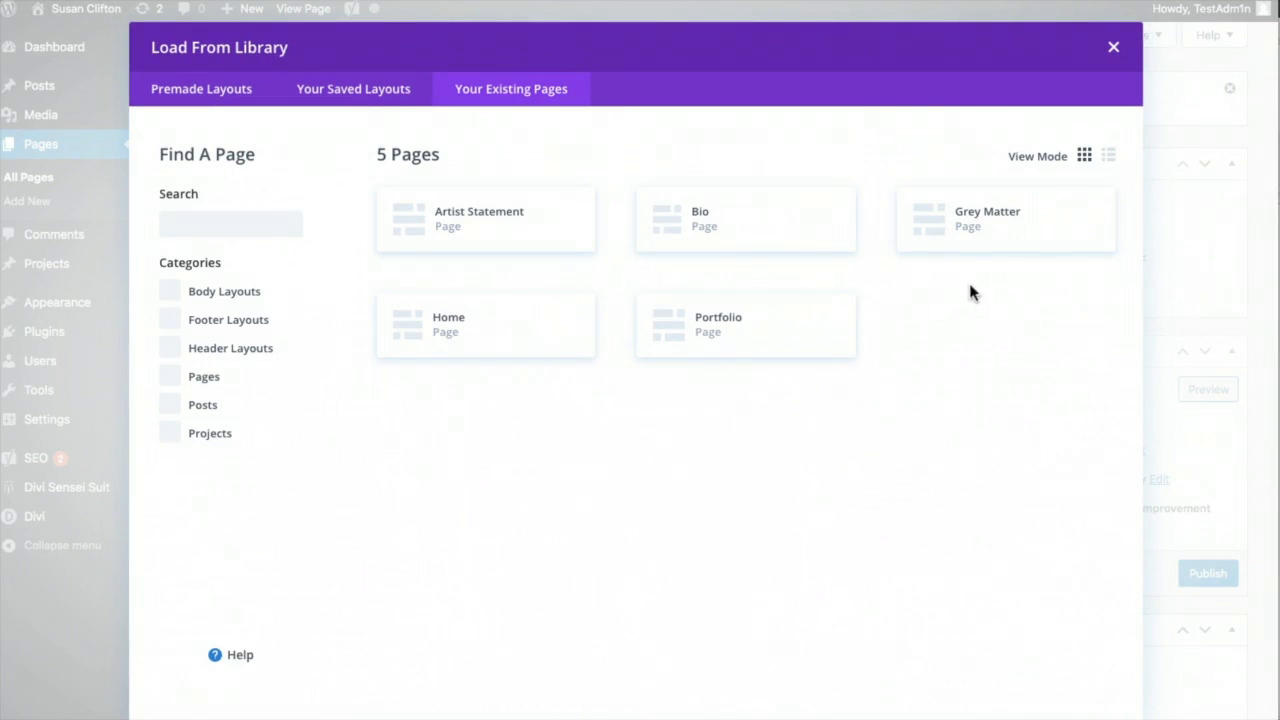
left_click(1009, 220)
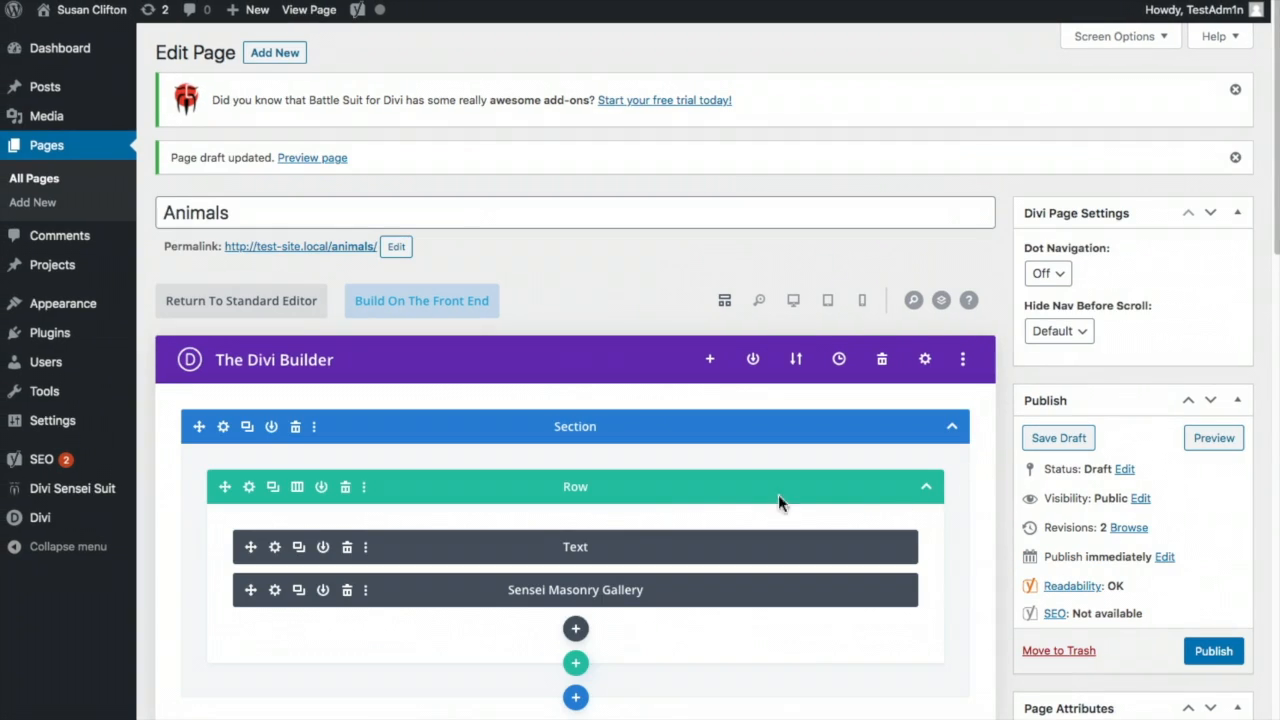
- Replace the copied heading text 'Grey Matter' with 'Animal Artwork' and save the module
left_click(274, 547)
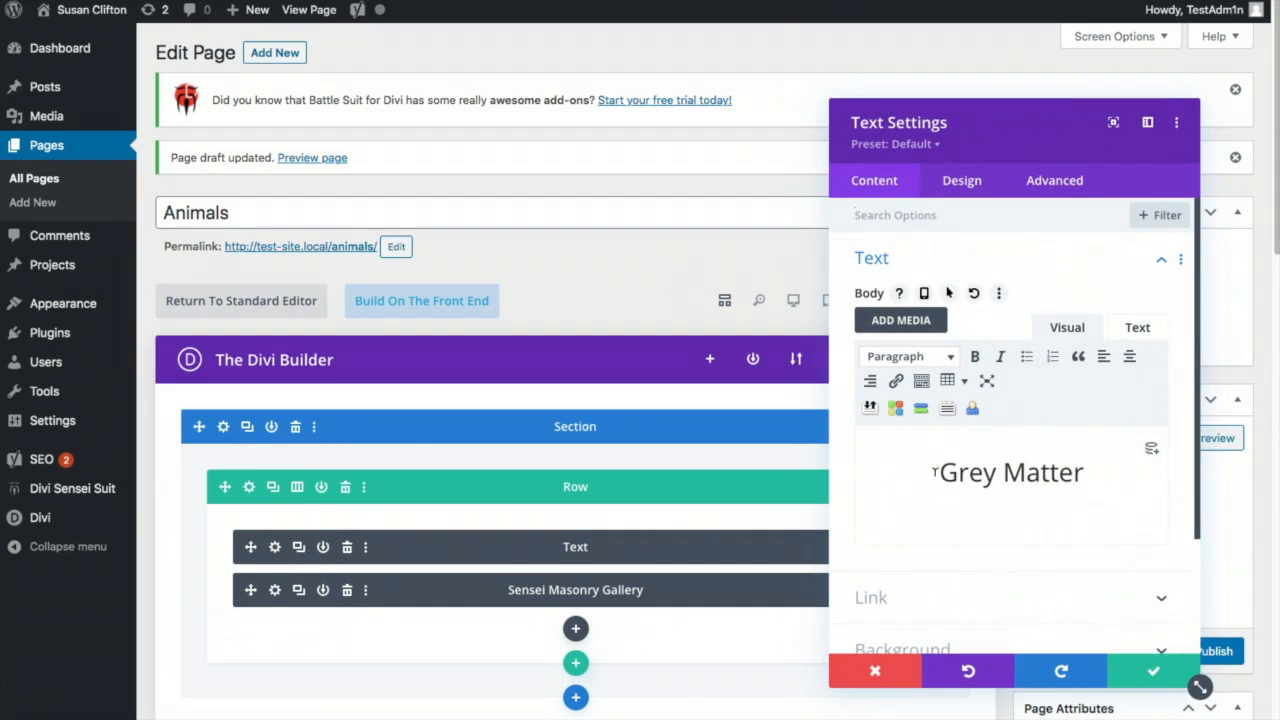
left_click_drag(961, 475, 1086, 473)
type("Animals")
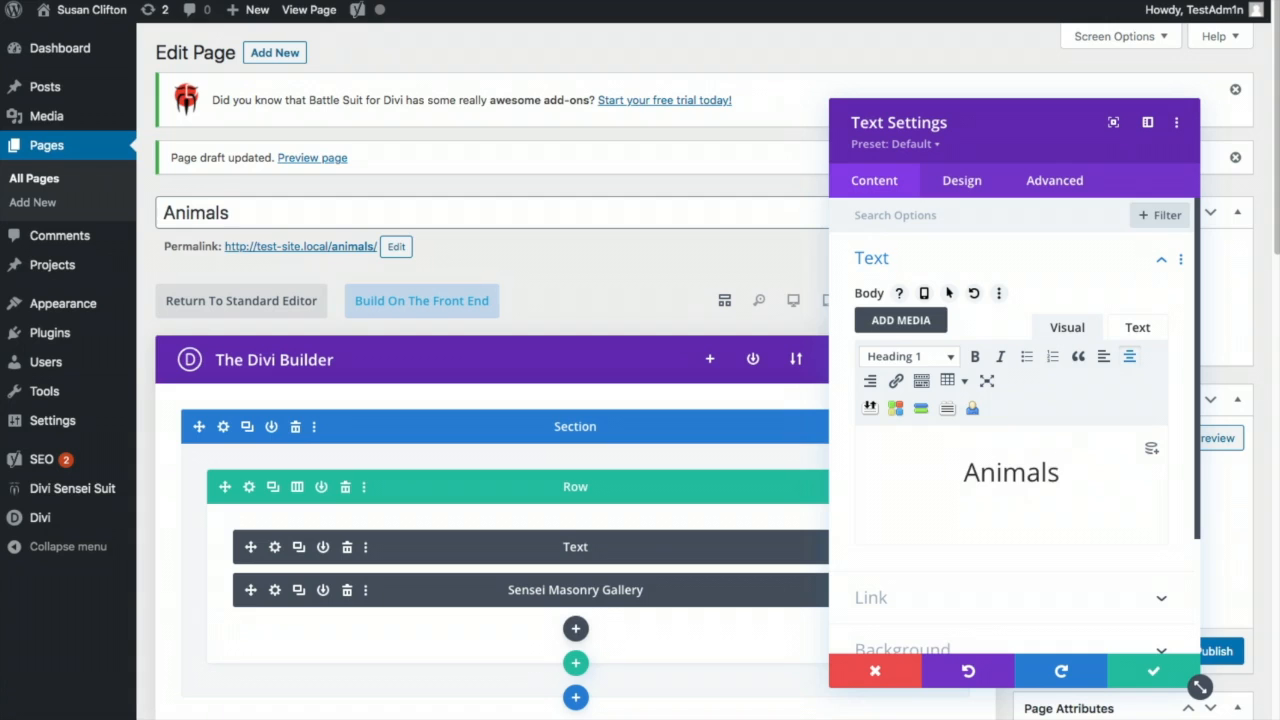
key("BackSpace")
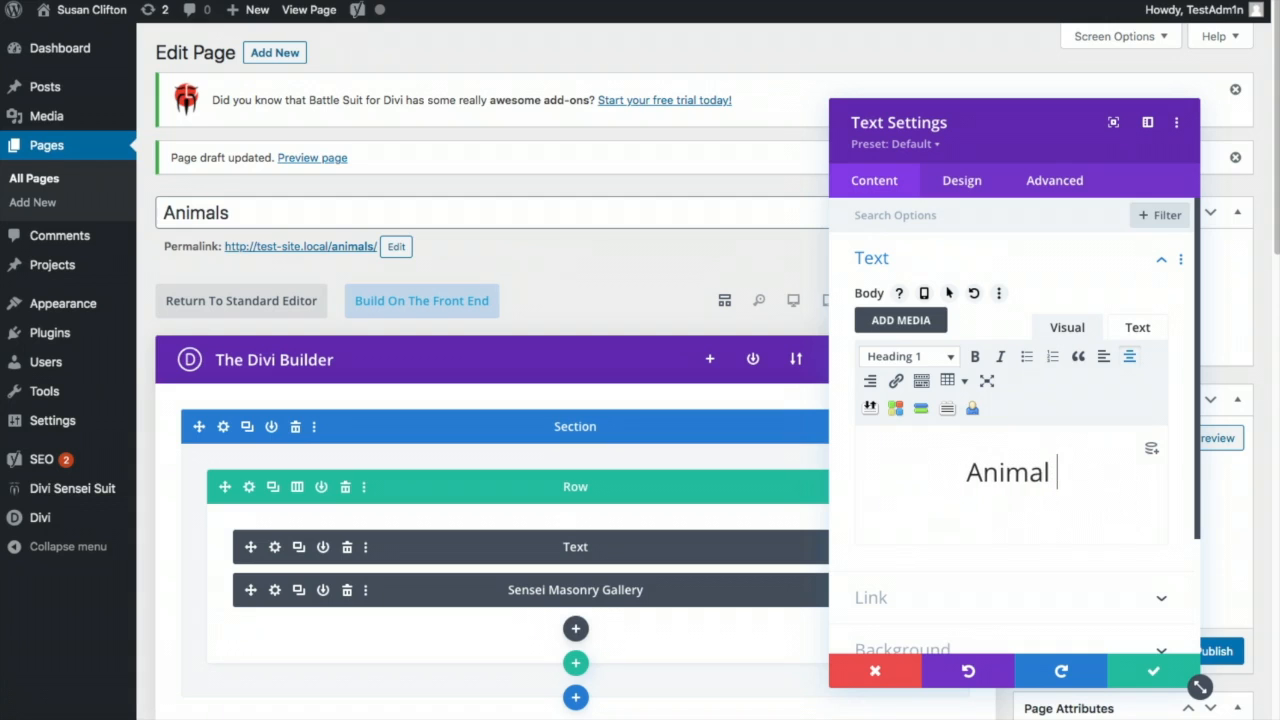
type("Artwork")
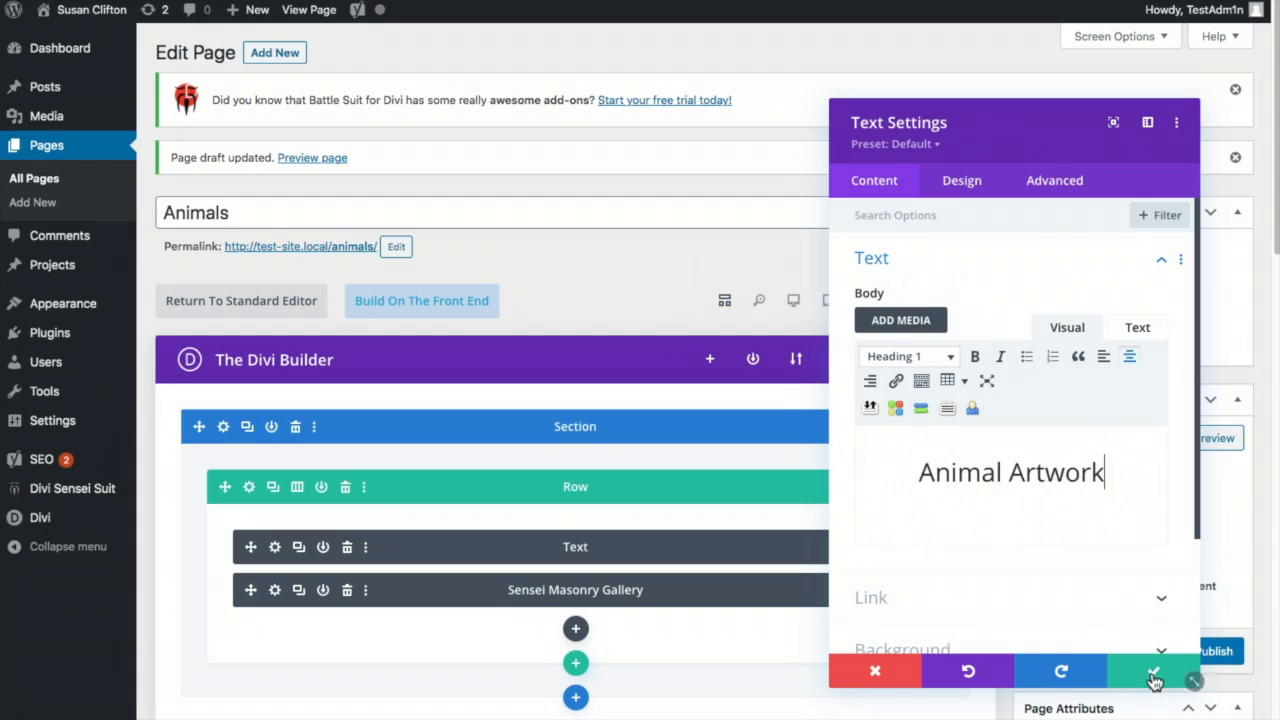
left_click(1153, 676)
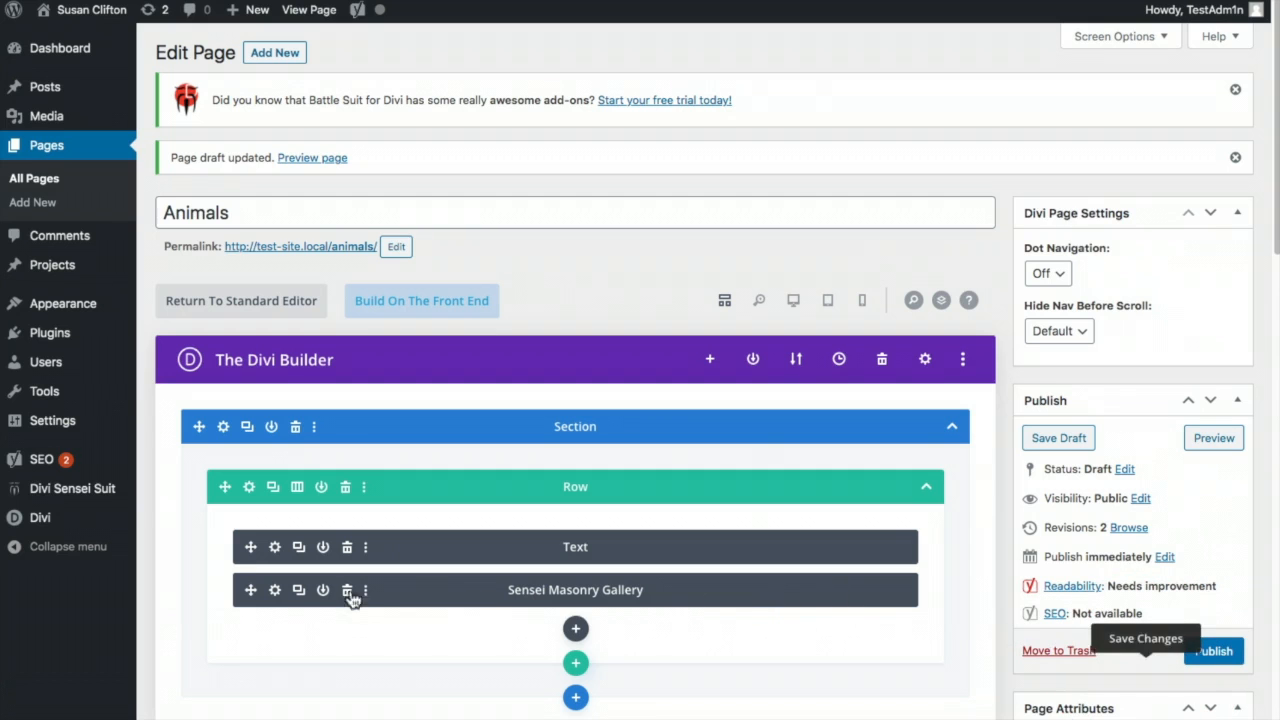
left_click(276, 591)
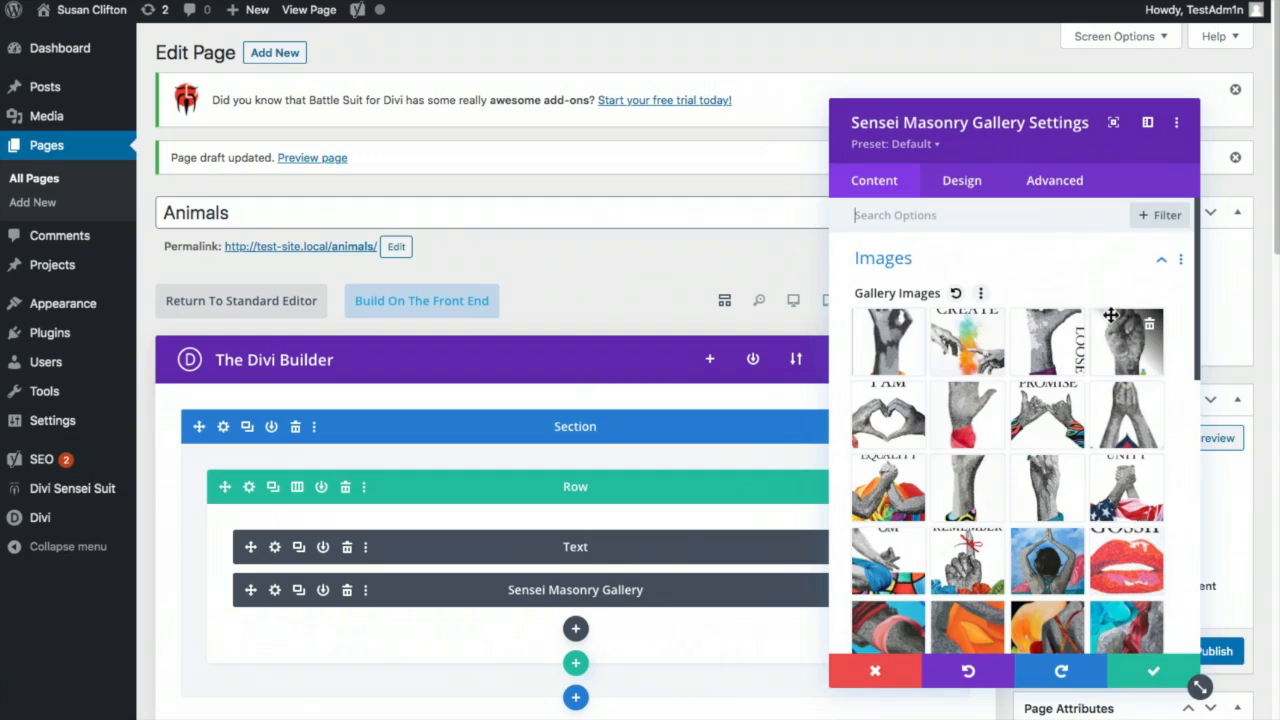
- Delete every Grey Matter image from the Sensei Masonry Gallery
left_click(1149, 325)
left_click(1149, 325)
left_click(1149, 325)
left_click(1149, 325)
left_click(1149, 325)
left_click(1149, 325)
left_click(1149, 325)
left_click(1149, 325)
left_click(1149, 327)
left_click(1149, 327)
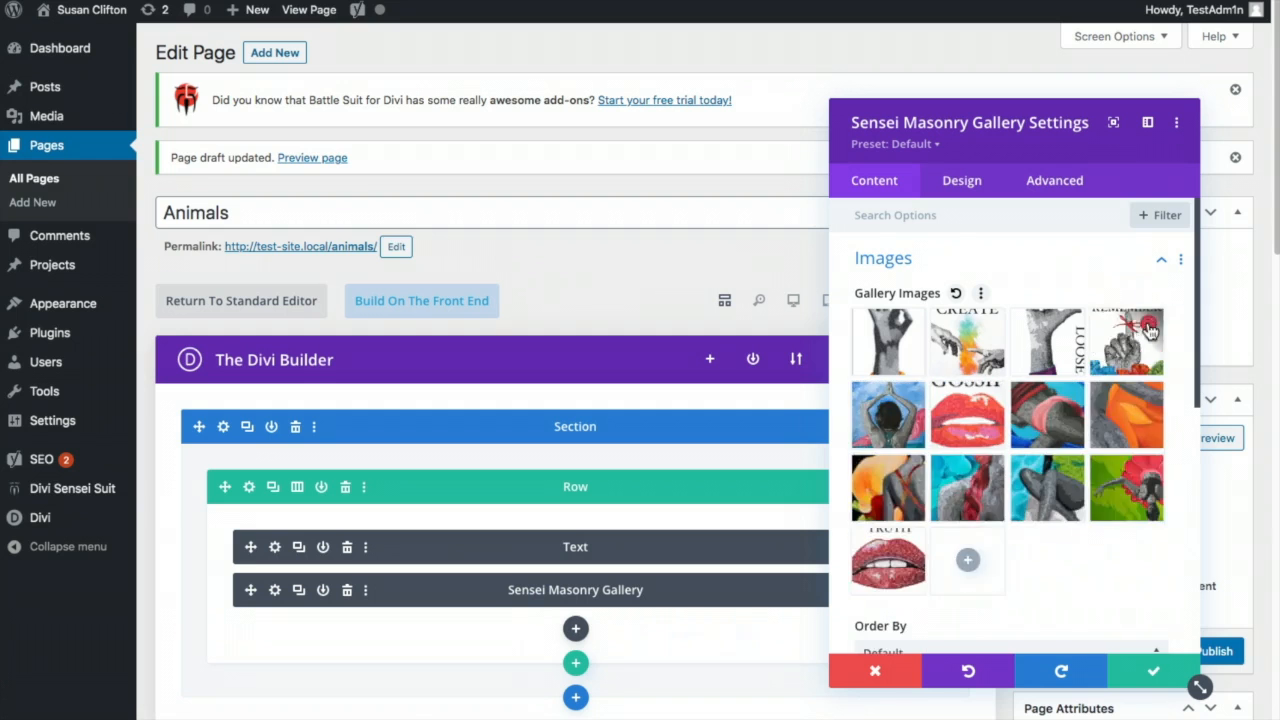
left_click(1149, 327)
left_click(1149, 327)
left_click(1149, 327)
left_click(1149, 327)
left_click(1149, 327)
left_click(1149, 327)
left_click(1149, 327)
left_click(1149, 327)
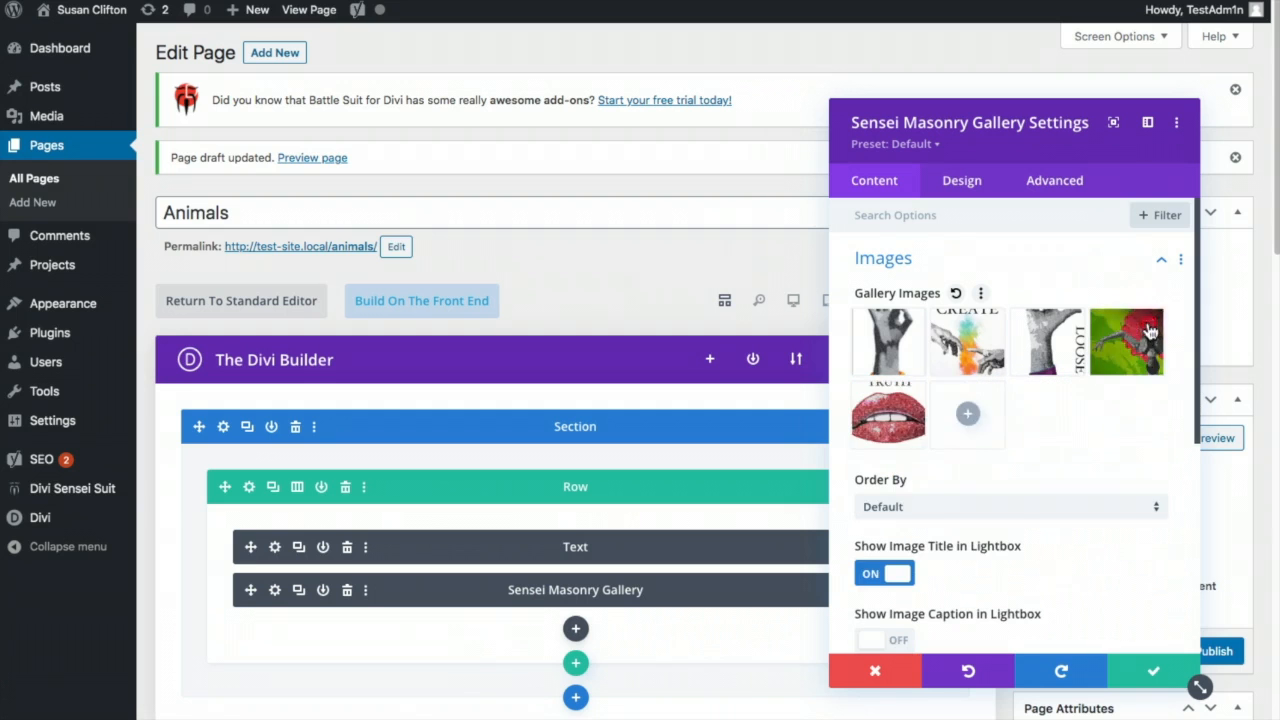
left_click(1149, 327)
left_click(1149, 327)
left_click(1145, 330)
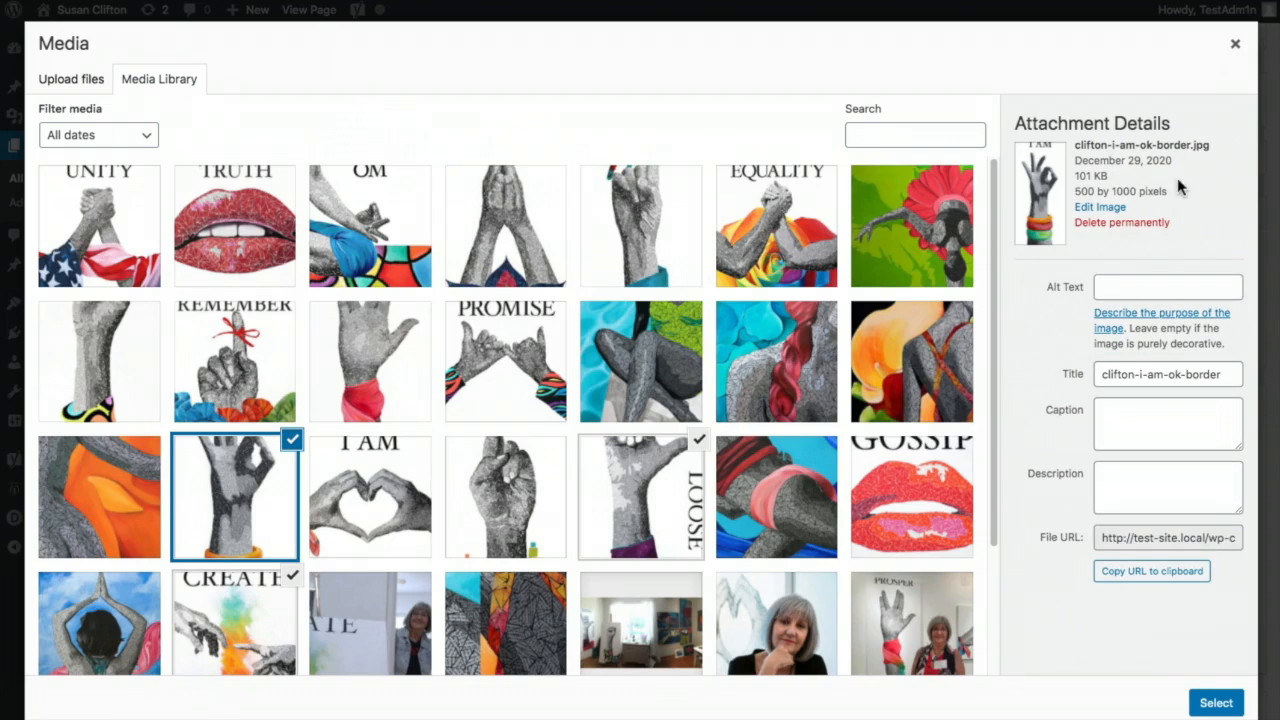
left_click(1236, 48)
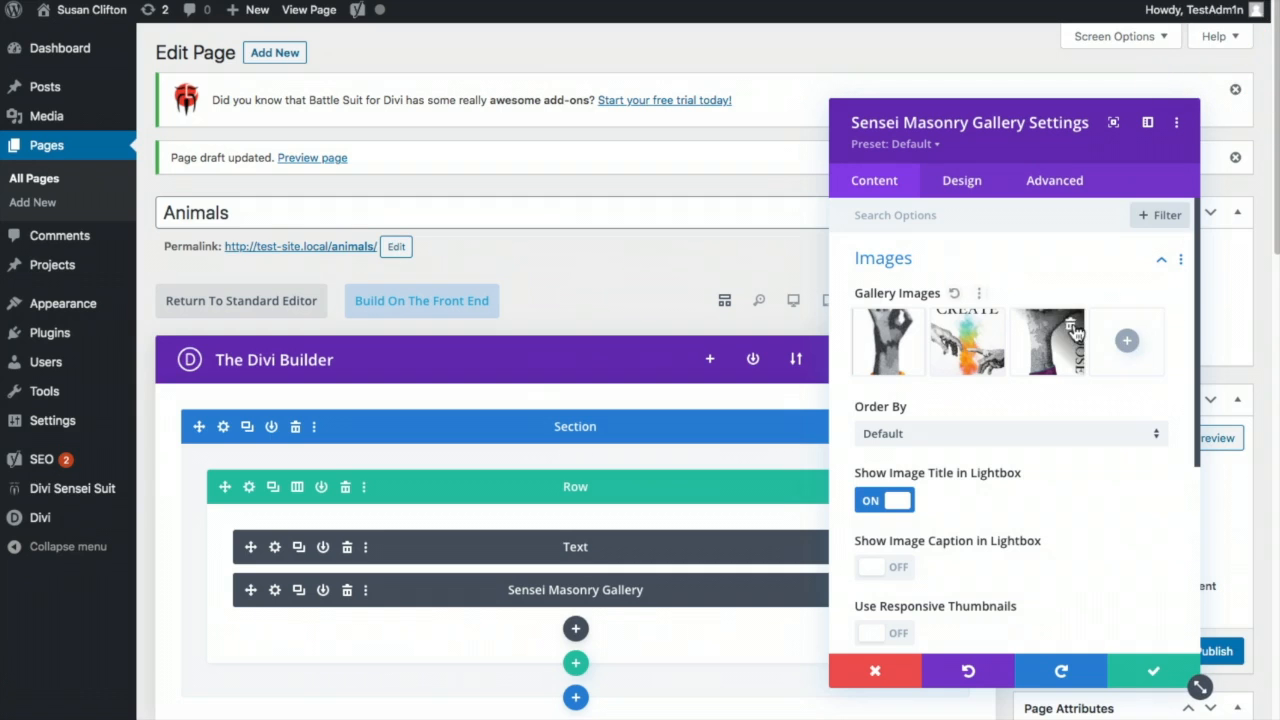
left_click(1075, 330)
left_click(993, 328)
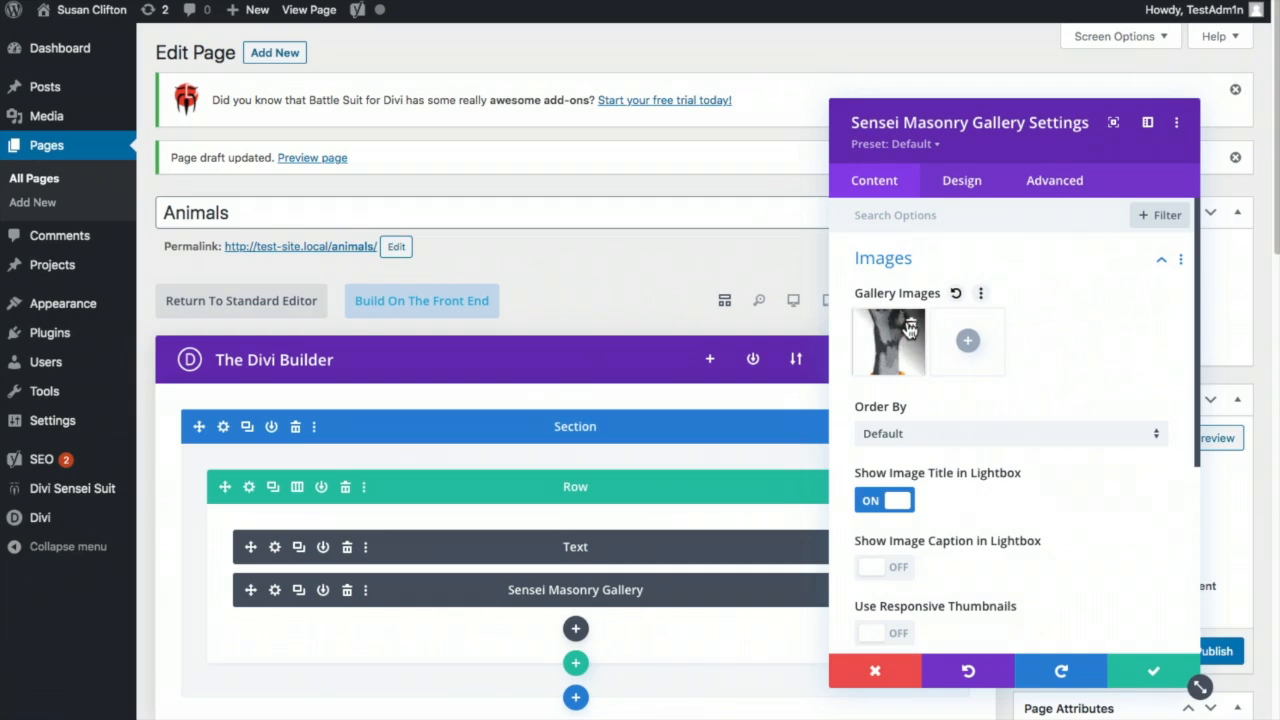
left_click(910, 328)
- Upload the 11 Animals paintings from Finder into the gallery, save the module, and publish the page
left_click(1005, 375)
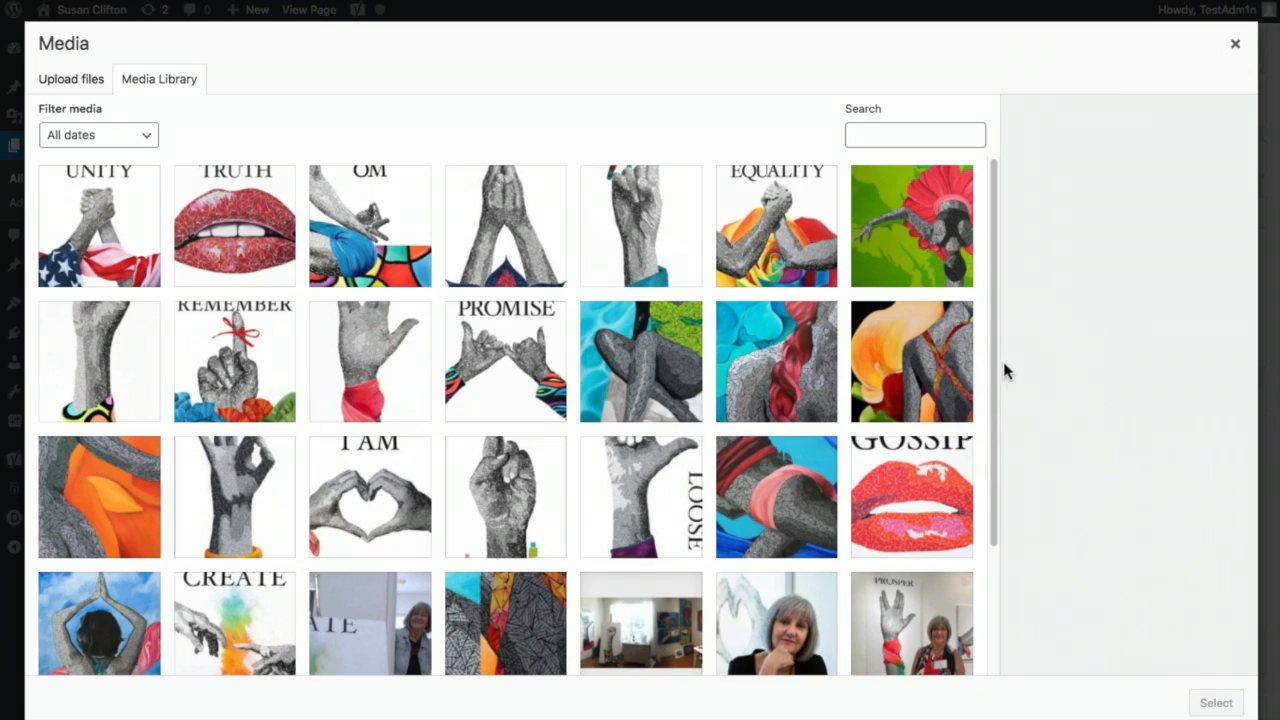
left_click(1264, 251)
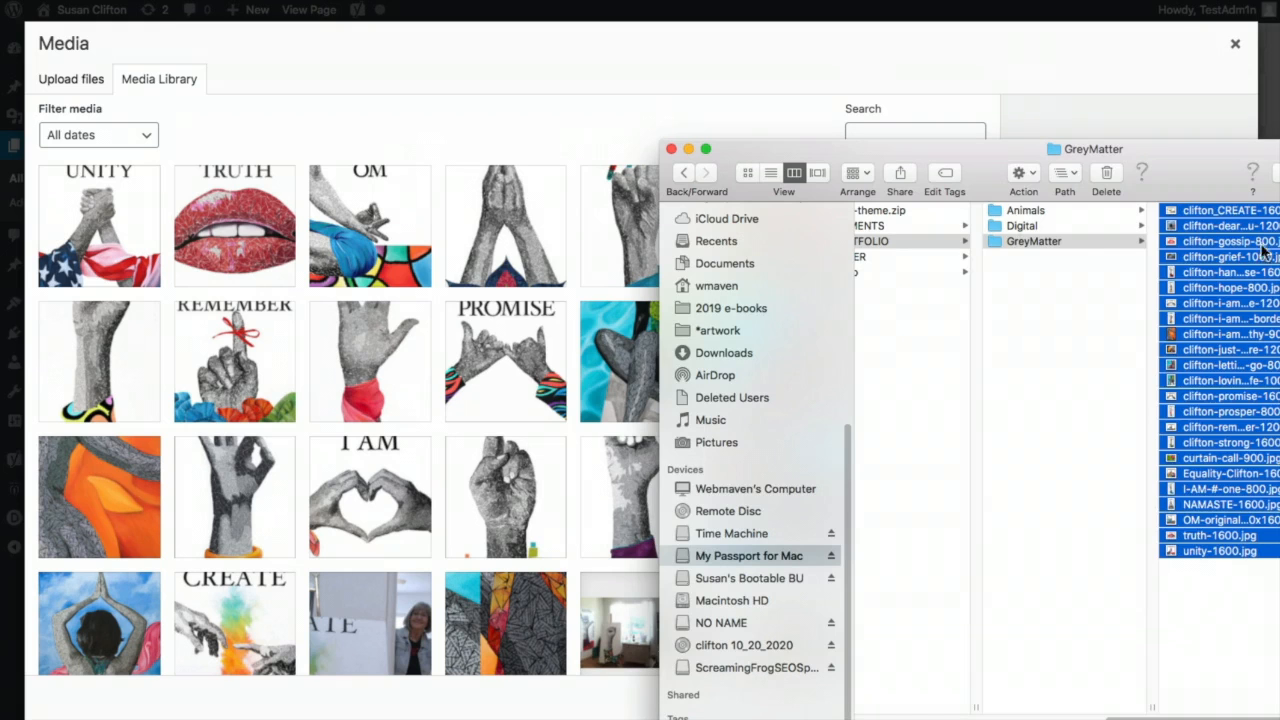
left_click(1025, 210)
left_click(1188, 211)
left_click(1188, 367, "shift")
left_click_drag(1188, 367, 518, 340)
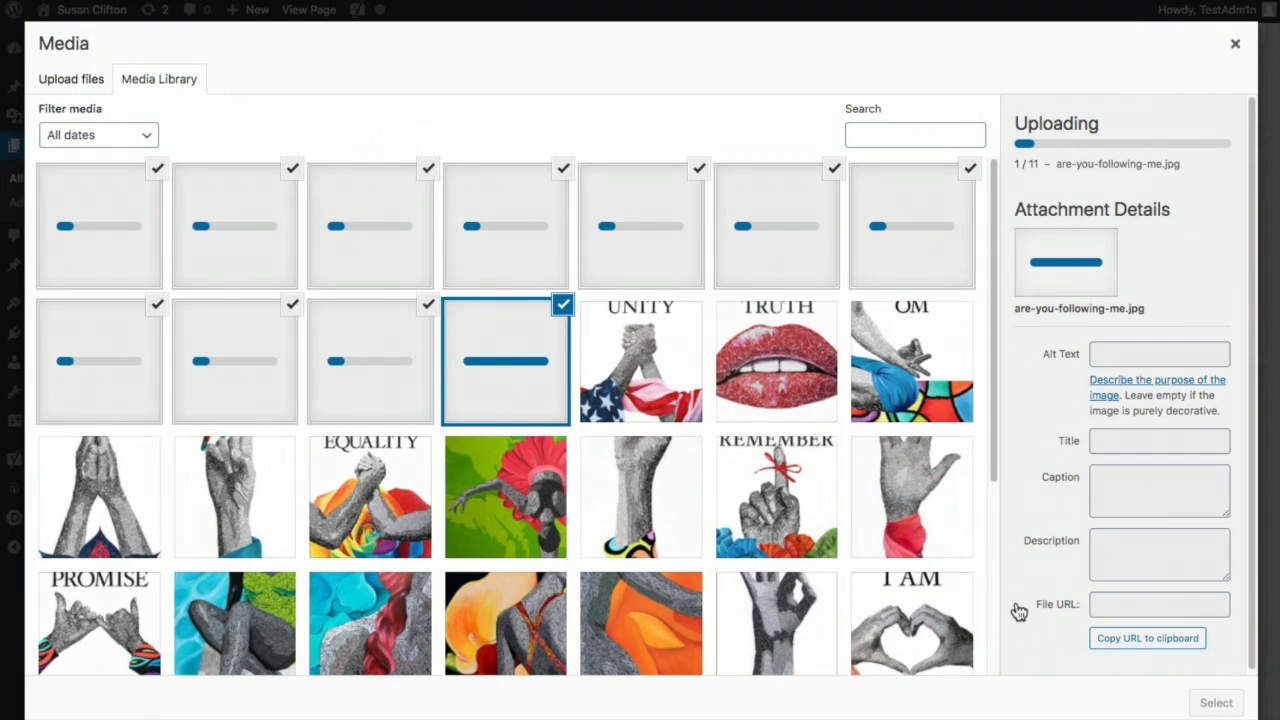
left_click(1215, 704)
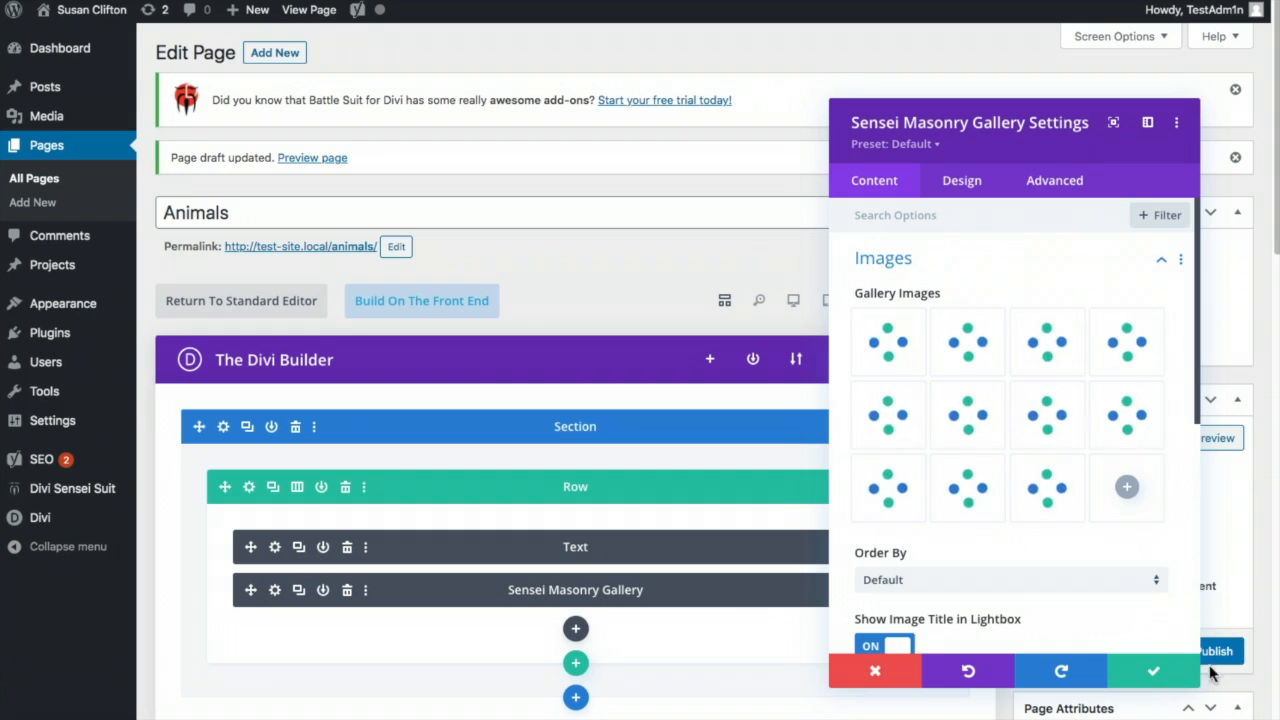
left_click(1145, 670)
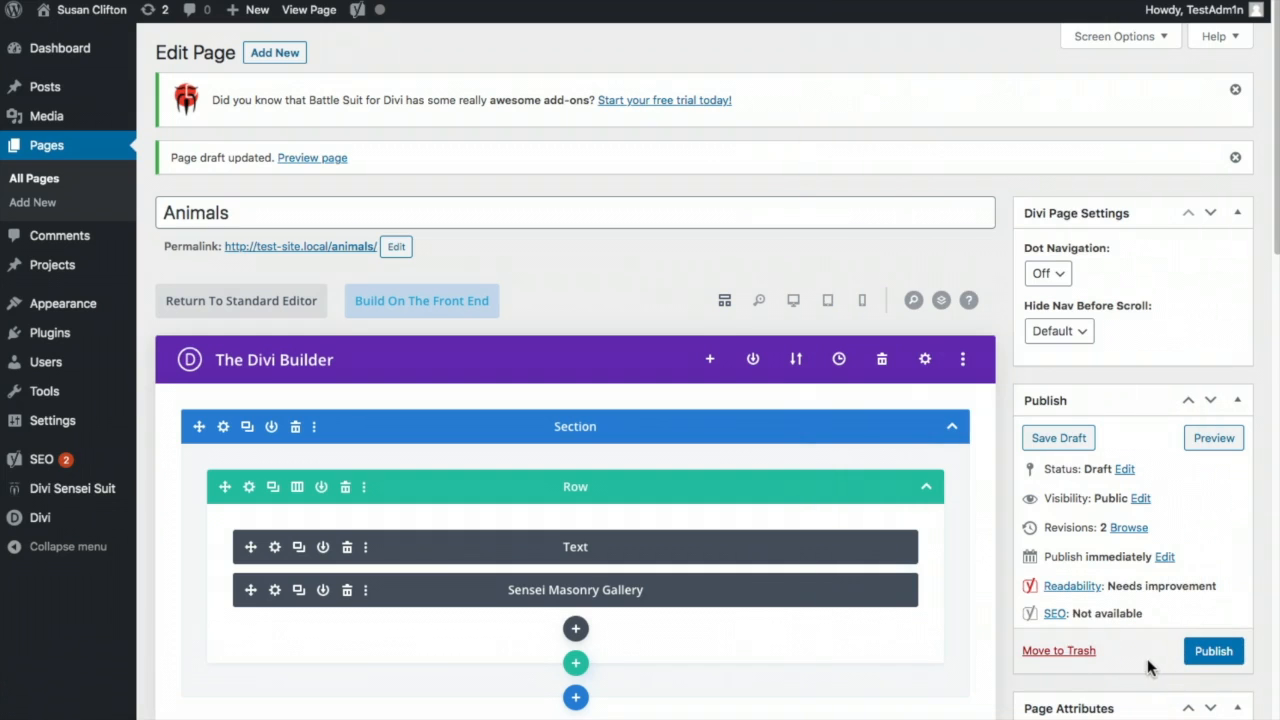
left_click(1209, 655)
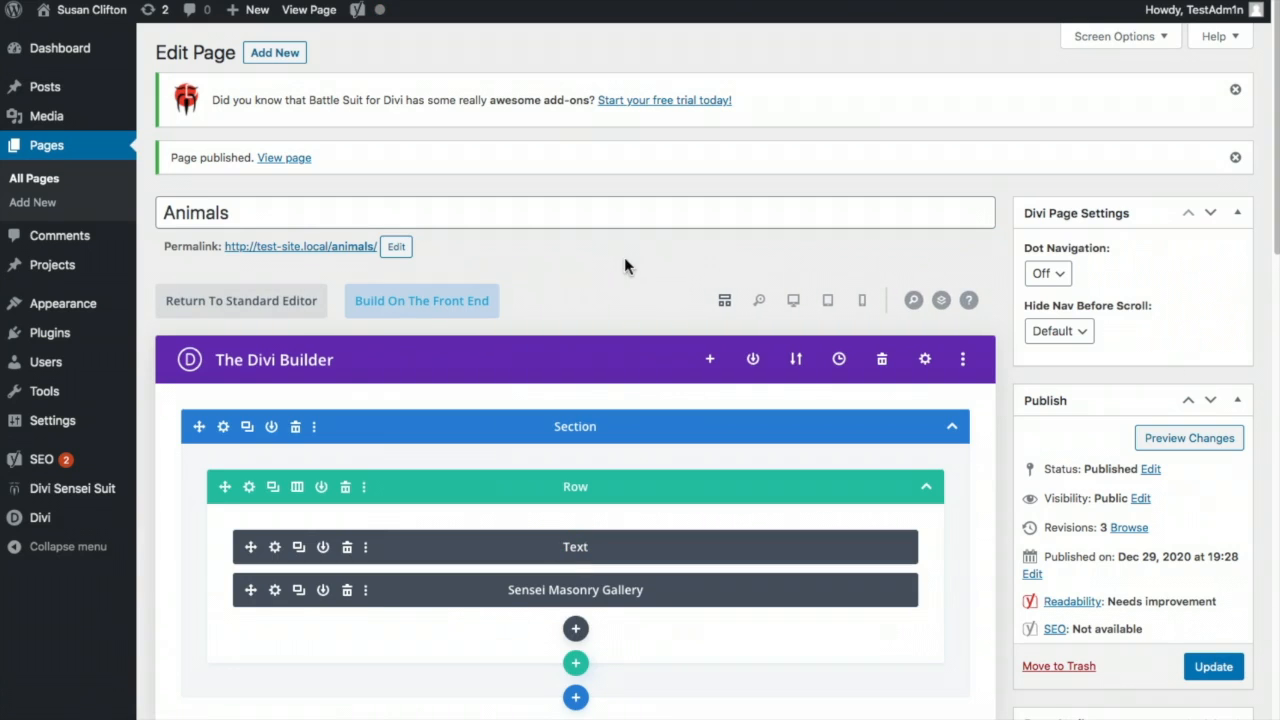
- Open the live Animals page, enlarge the flamingo painting and step through the next three in the lightbox
left_click(361, 246)
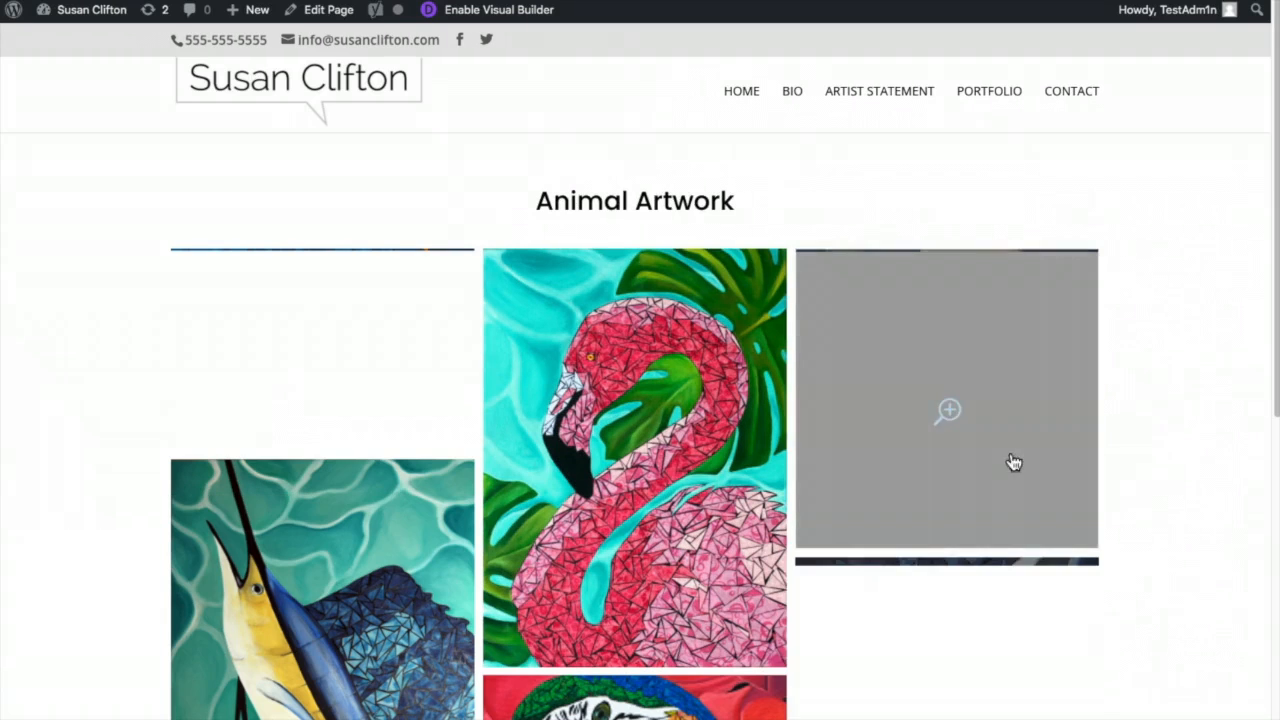
scroll(1112, 364, "down", 3)
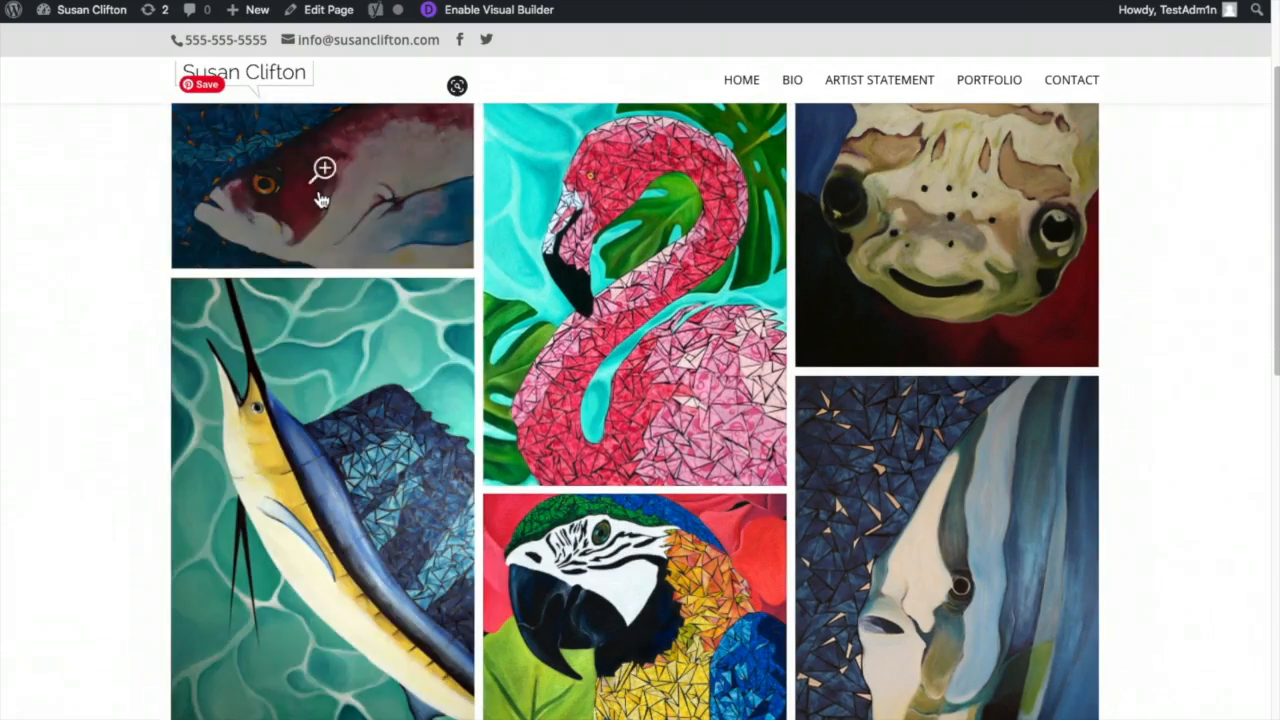
scroll(337, 494, "down", 5)
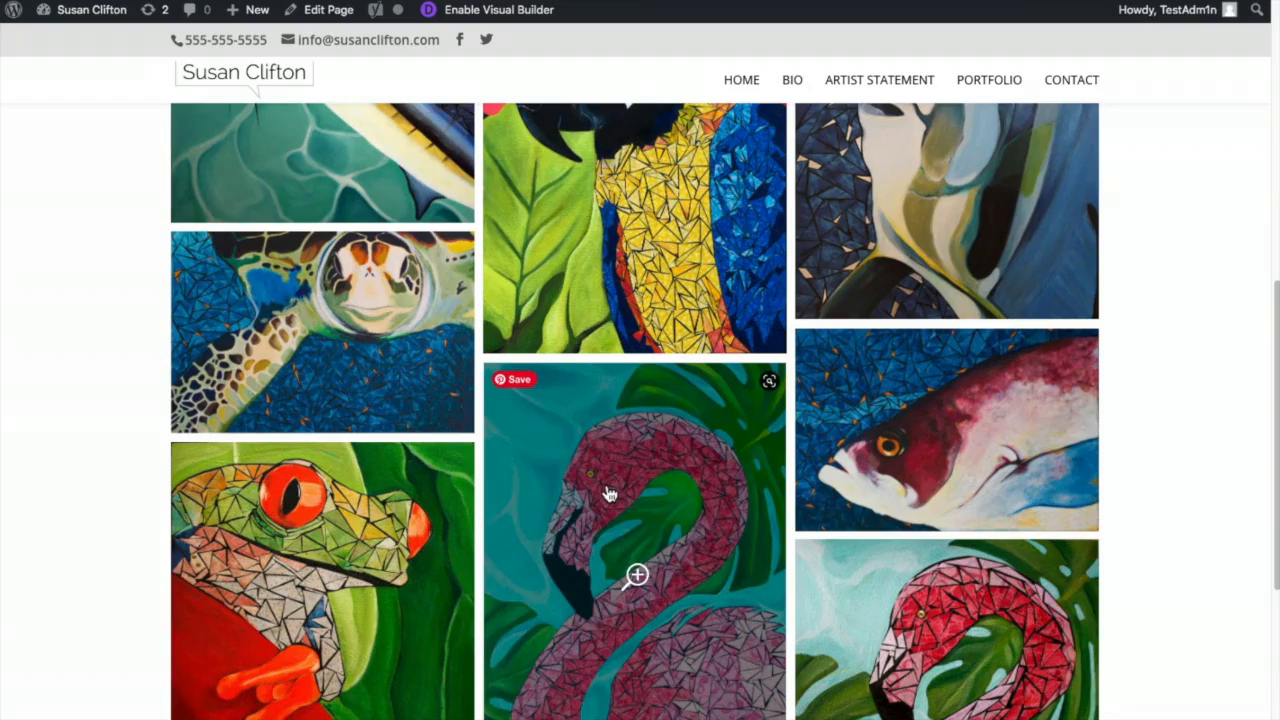
left_click(608, 486)
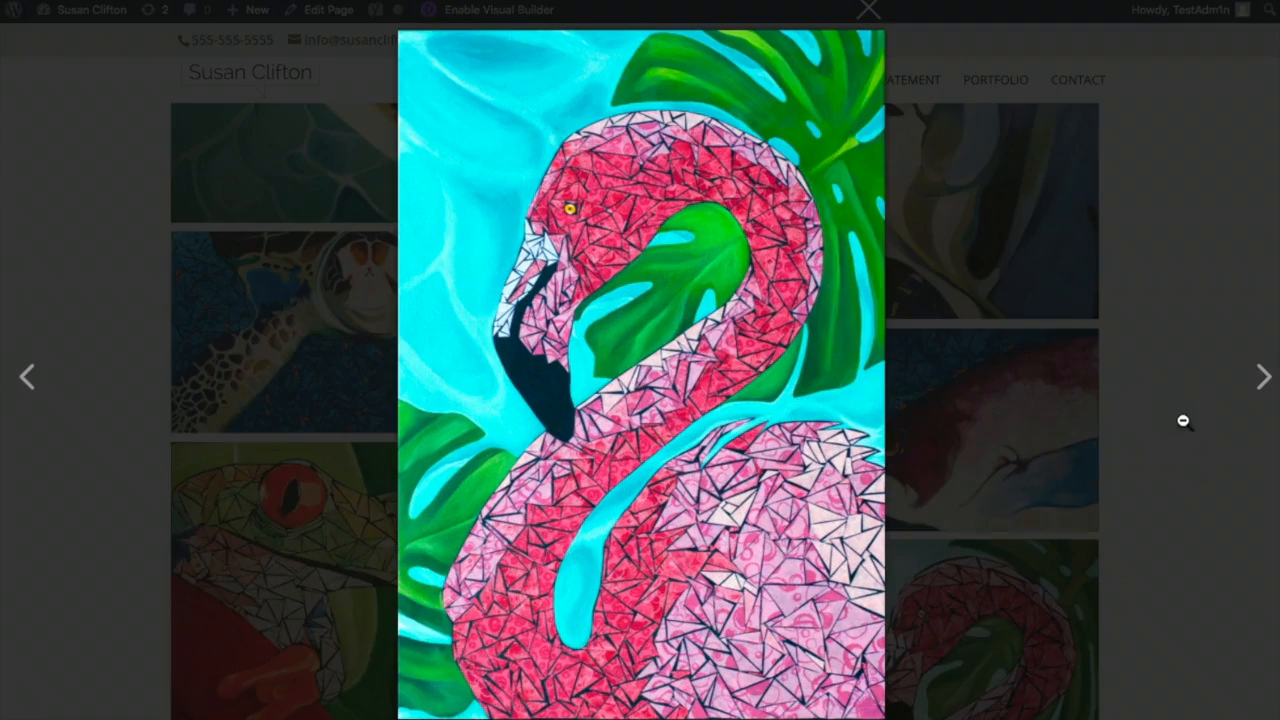
left_click(1260, 378)
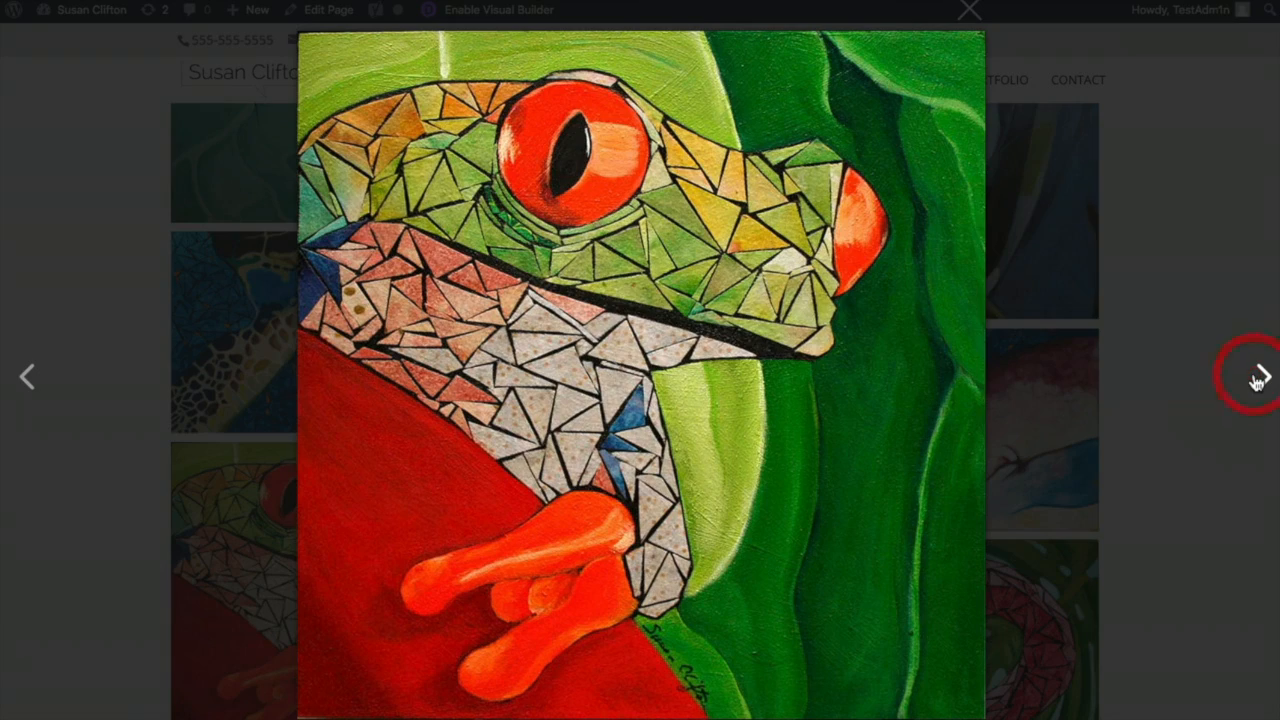
left_click(1260, 378)
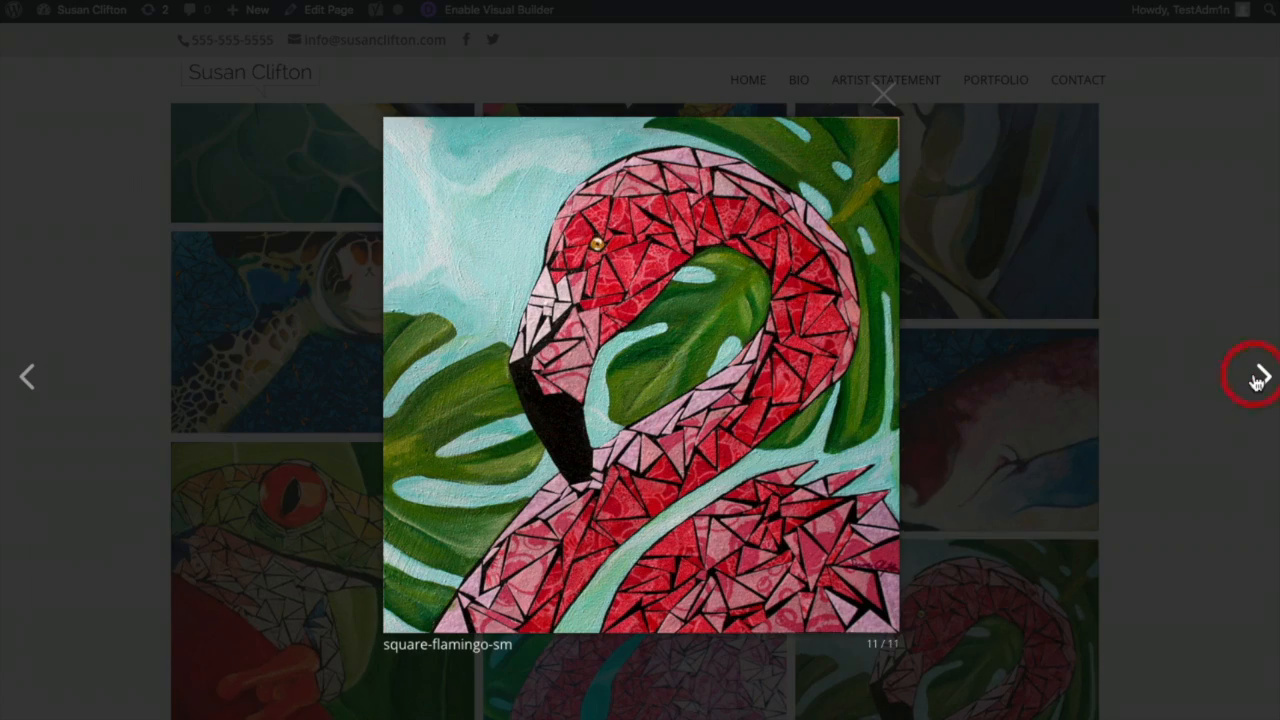
left_click(1260, 378)
left_click(1200, 414)
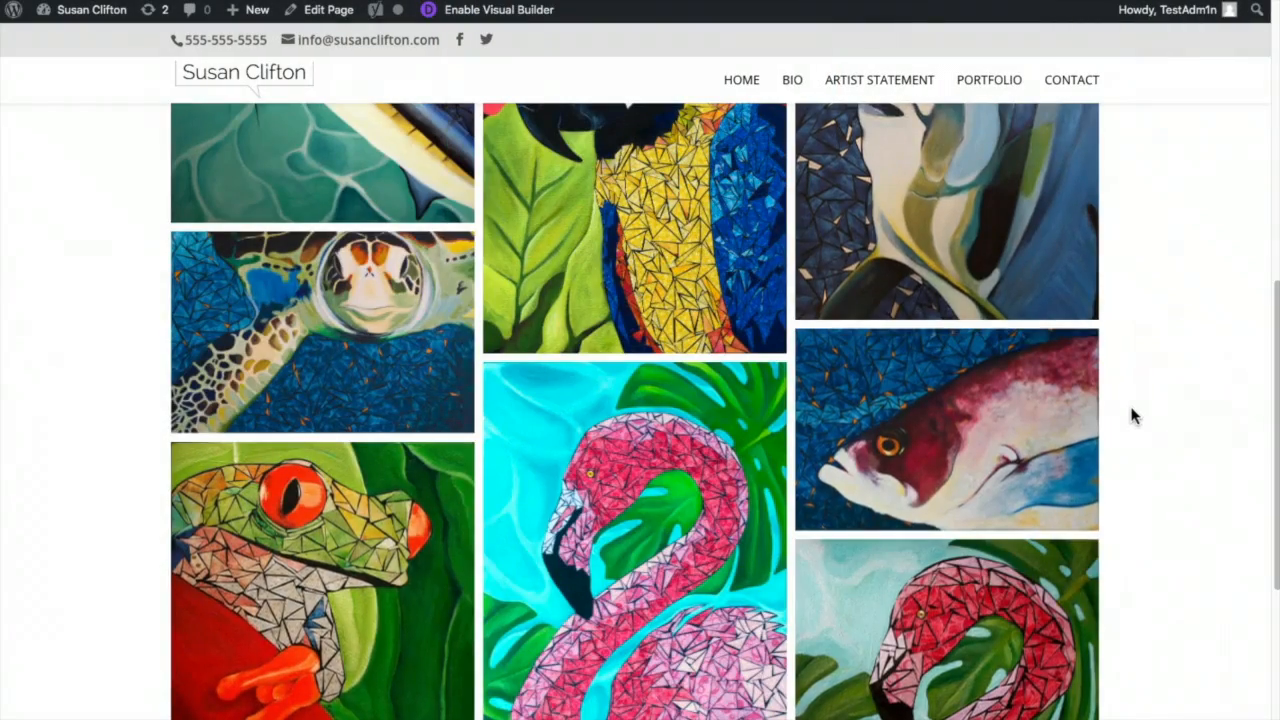
- Start a new WordPress page
scroll(1133, 412, "up", 8)
left_click(1088, 170)
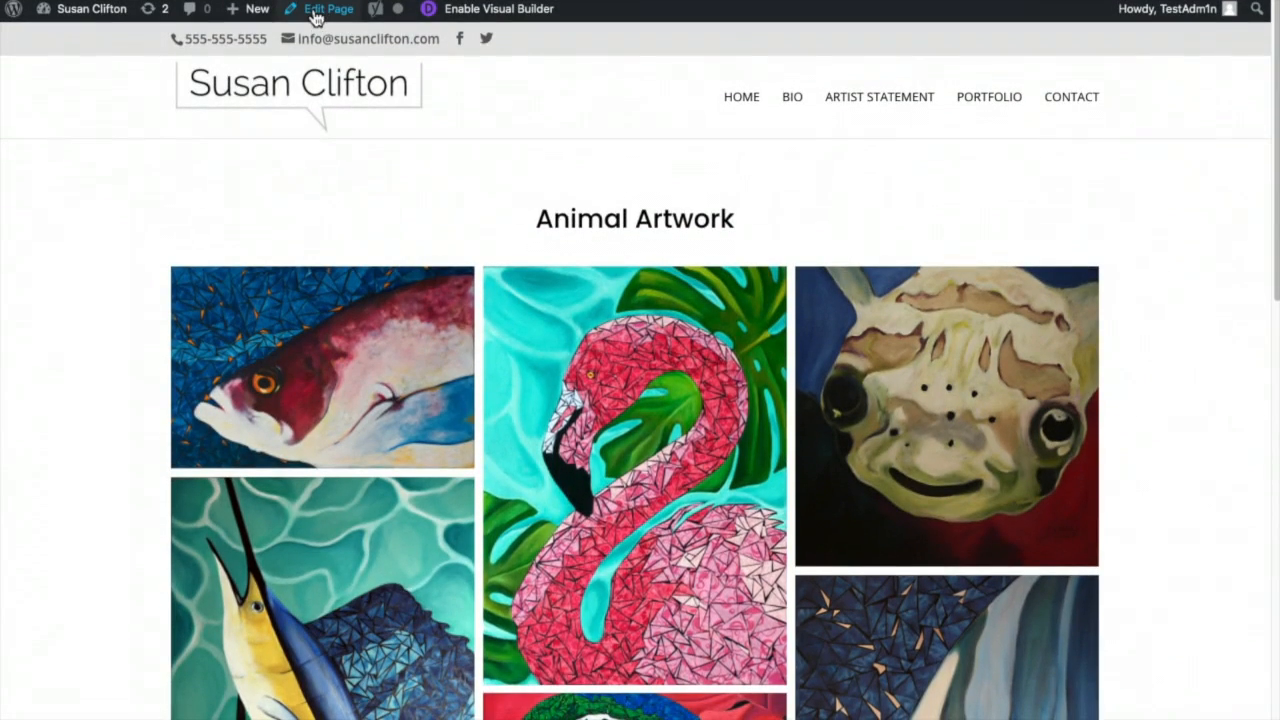
mouse_move(251, 16)
left_click(236, 84)
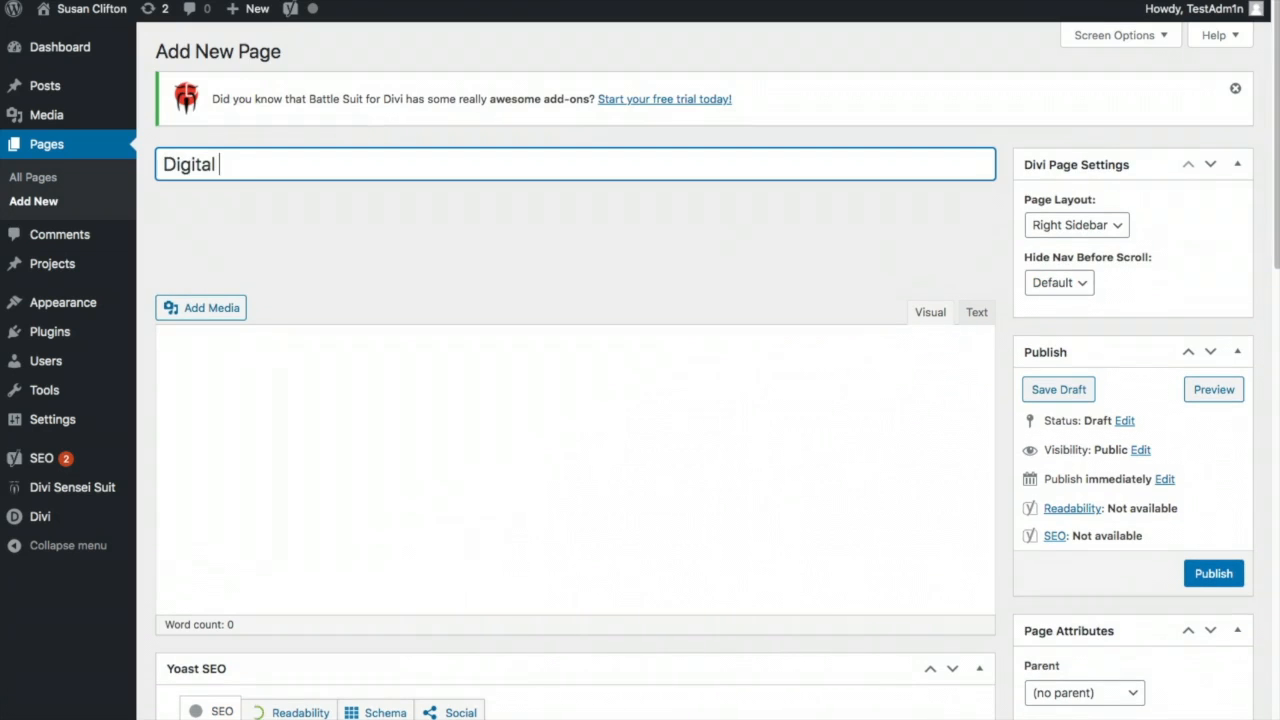
- Title the new page 'Digital Artwork', open it in Divi, and change the heading 'Animal' to 'Digital'
type("Artwork")
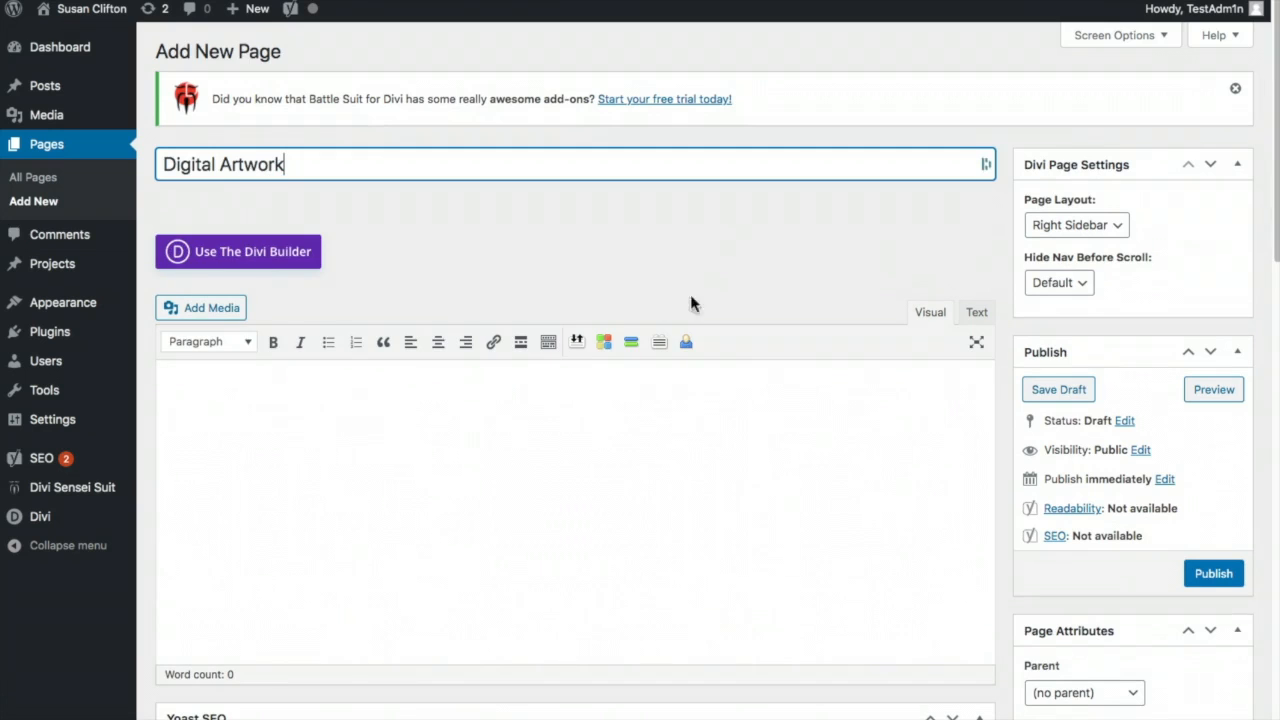
left_click(291, 260)
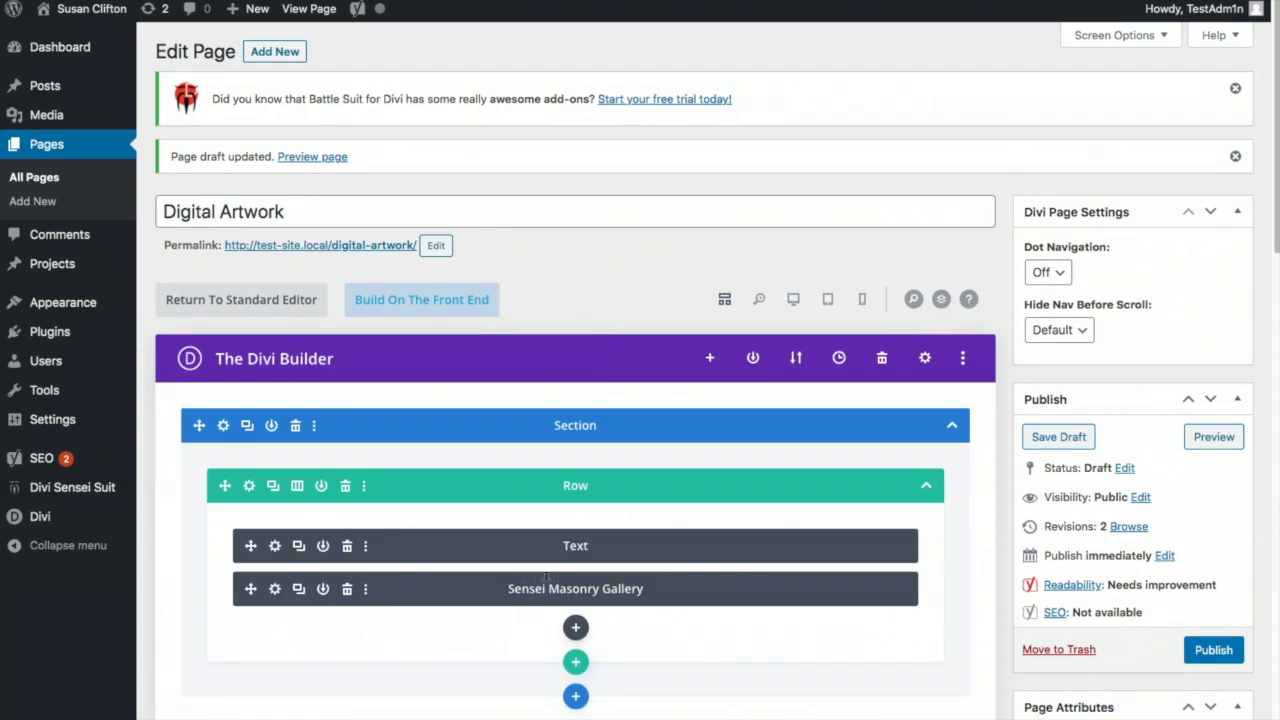
left_click(275, 547)
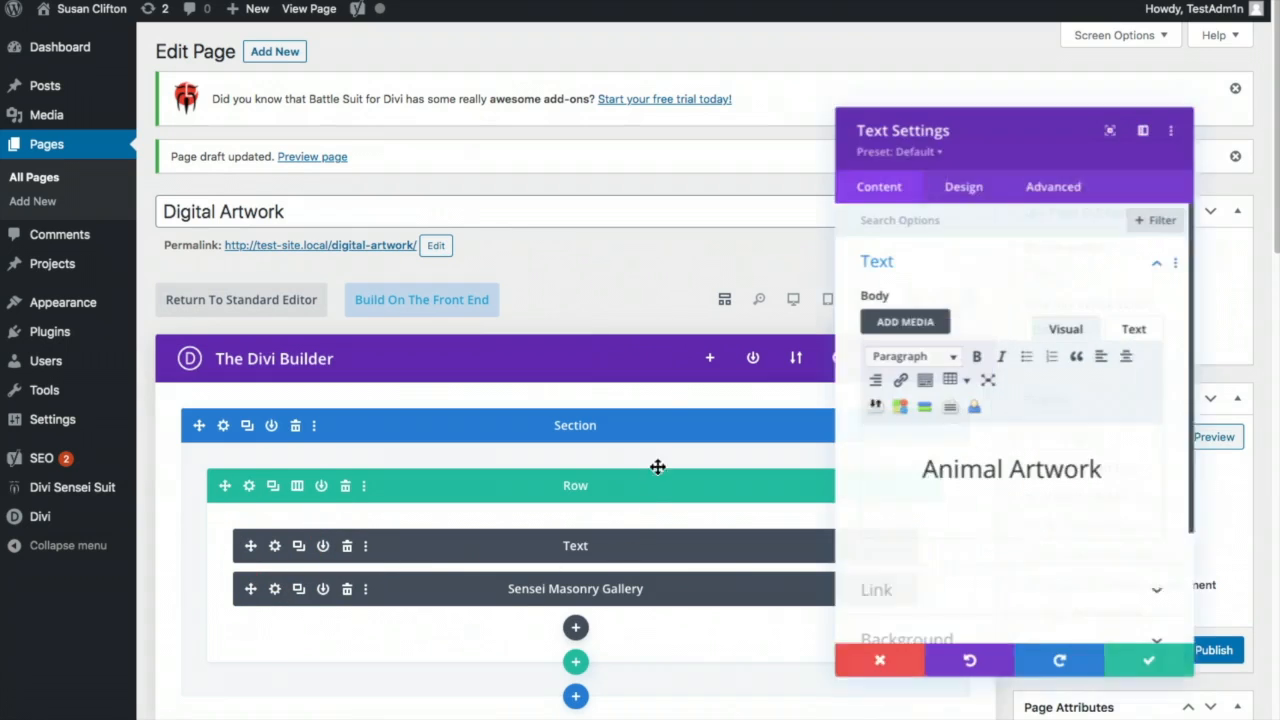
left_click(921, 472)
left_click_drag(927, 472, 1001, 468)
type("Digital")
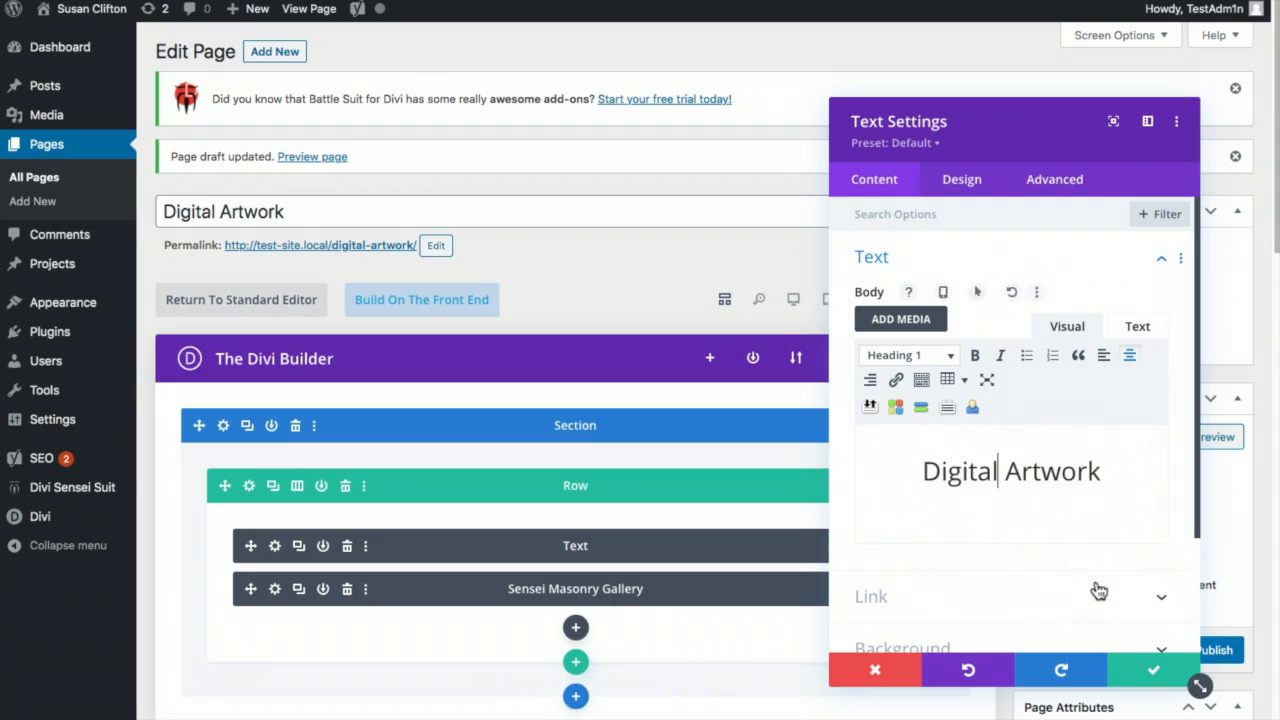
left_click(1140, 665)
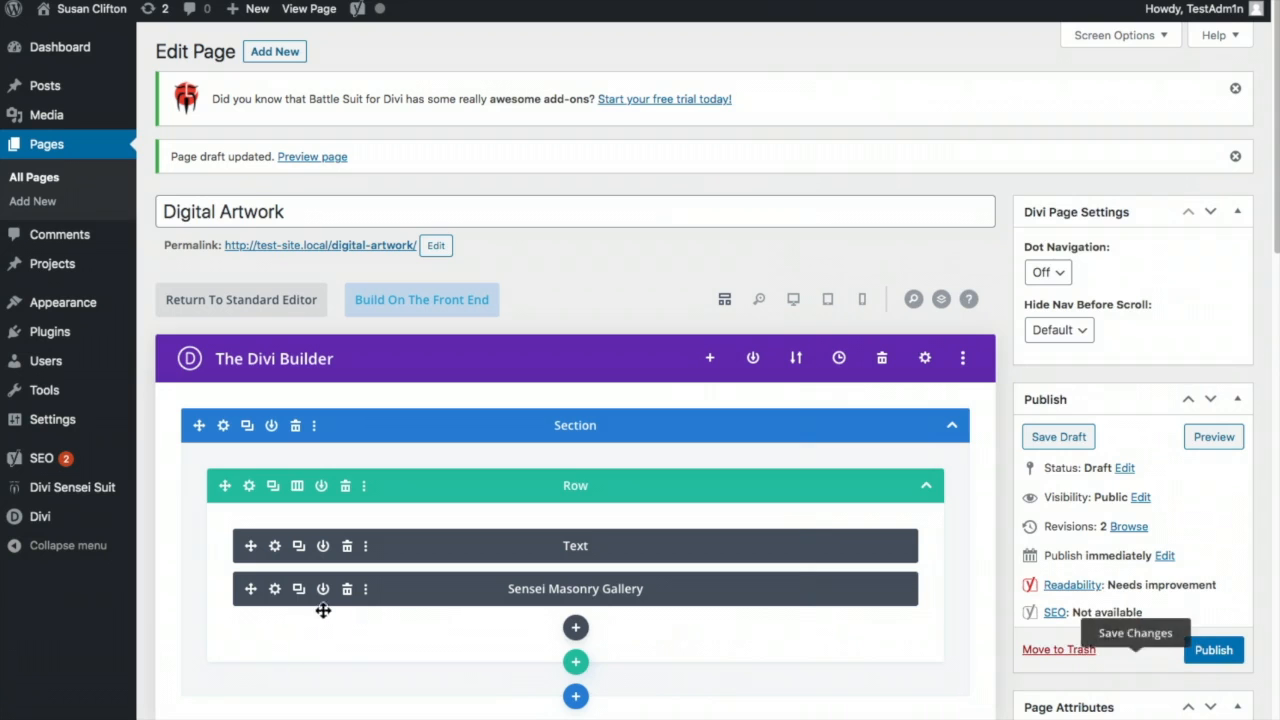
left_click(274, 590)
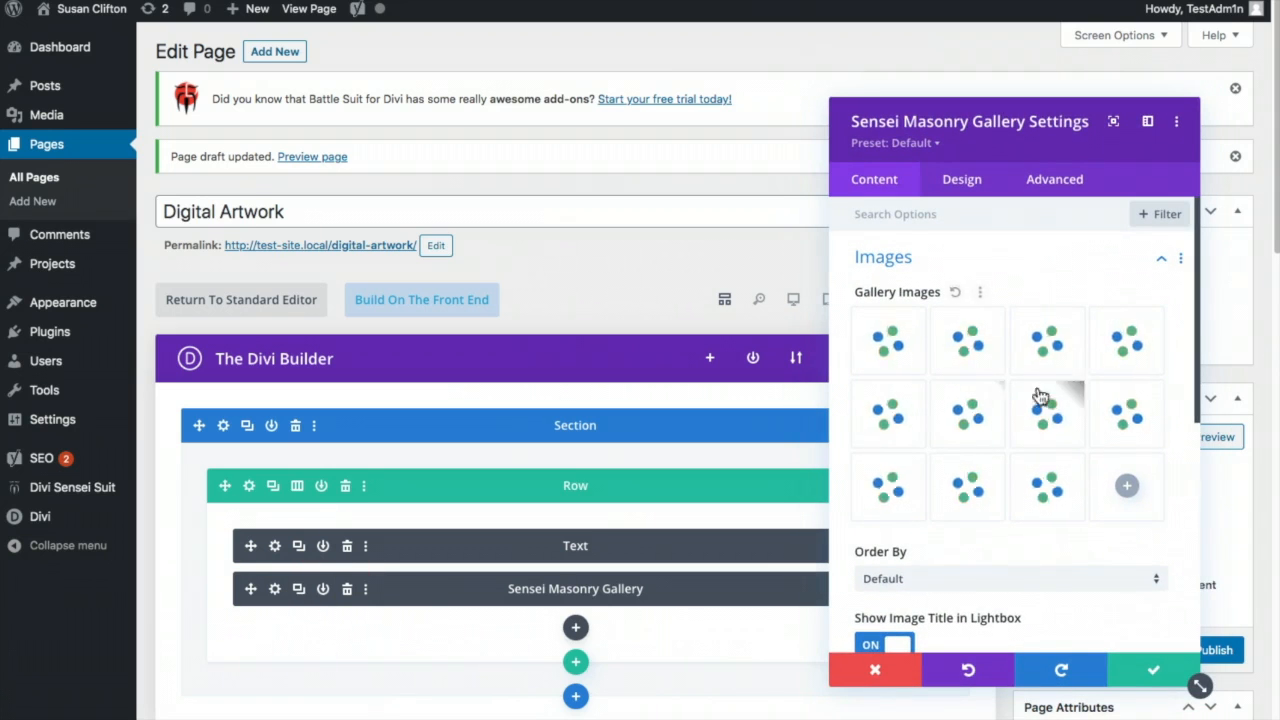
- Delete all the animal images from the masonry gallery
left_click(1153, 328)
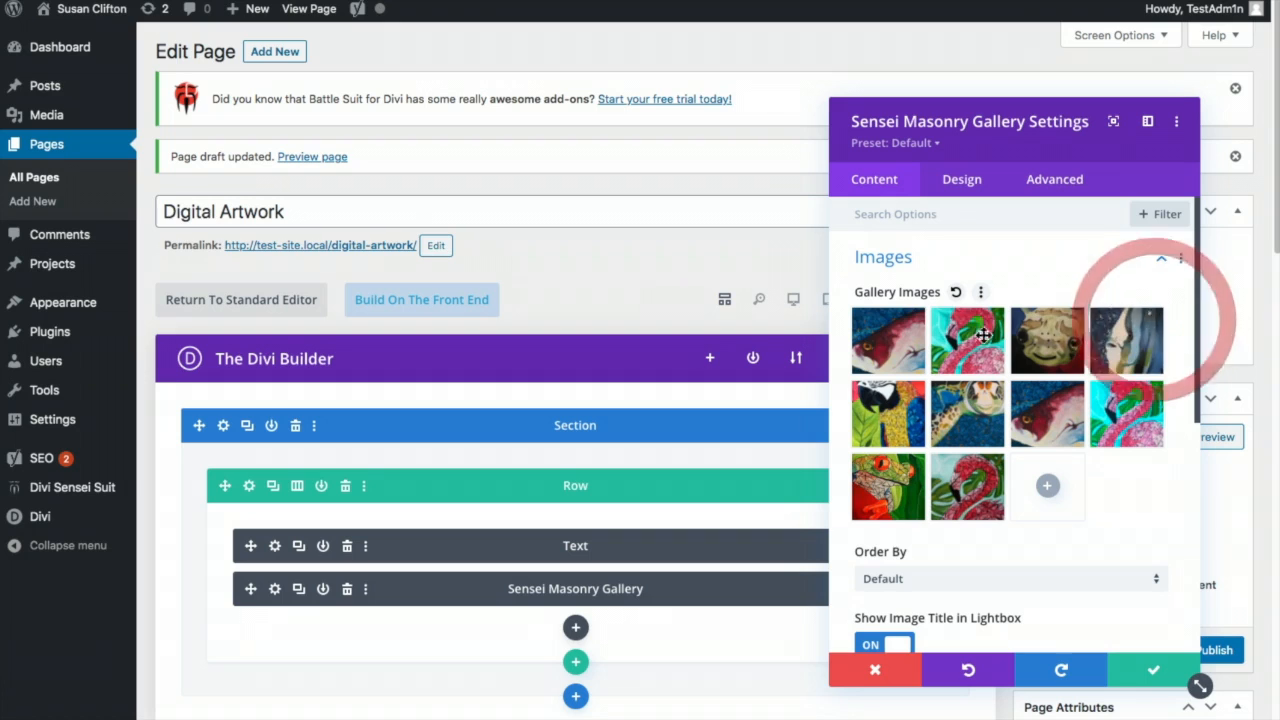
left_click(911, 322)
left_click(911, 322)
left_click(911, 322)
left_click(911, 322)
left_click(911, 322)
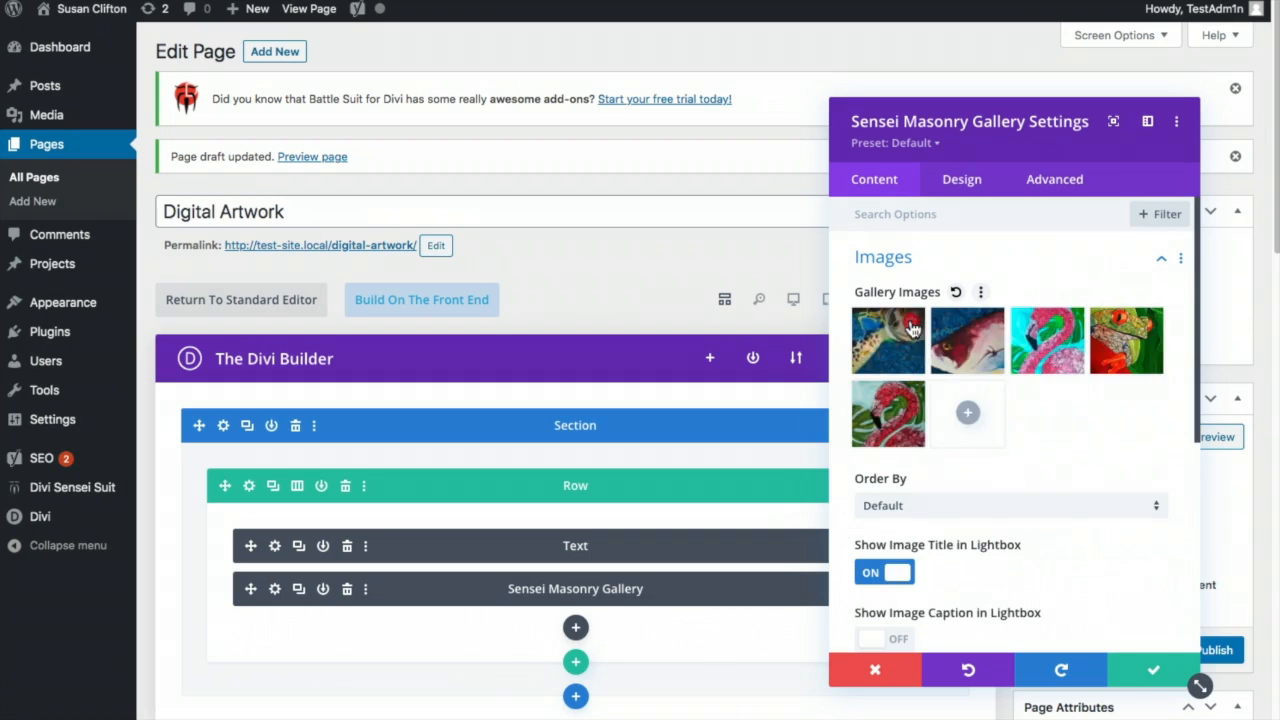
left_click(911, 322)
left_click(911, 322)
left_click(911, 322)
left_click(911, 322)
left_click(911, 322)
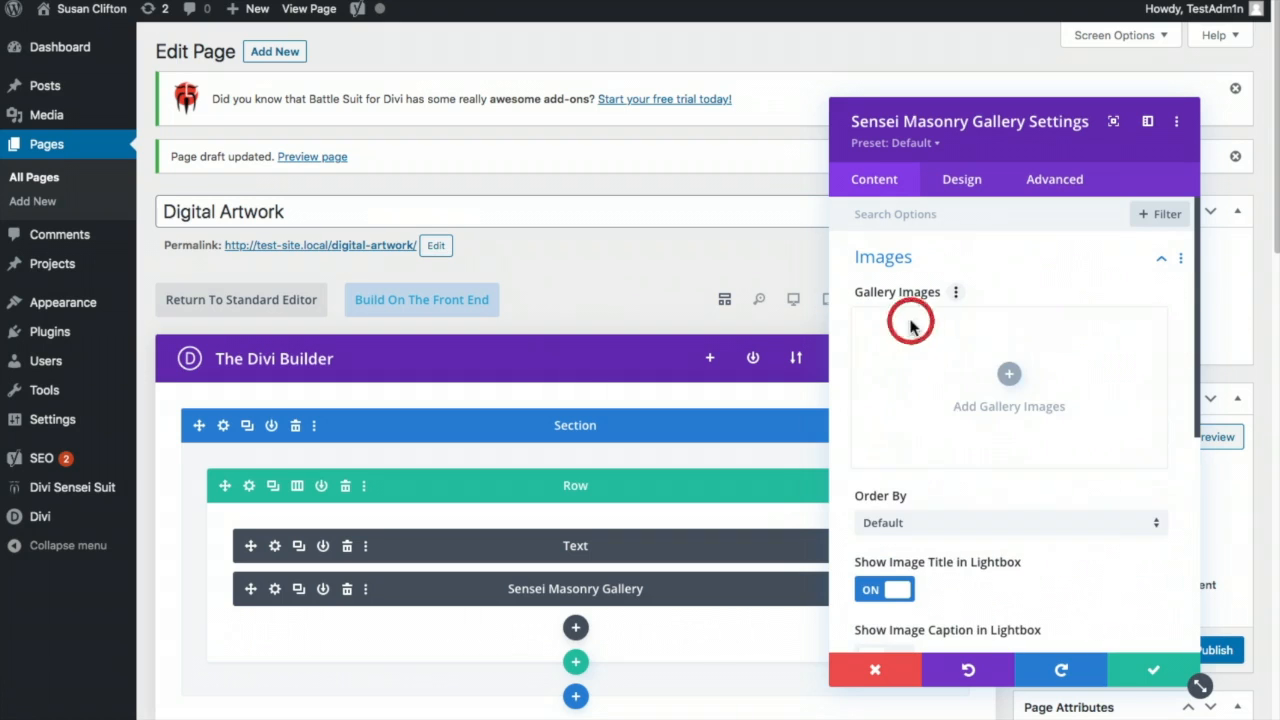
- Upload the four Digital artwork files into the gallery, publish the page, and view it live
left_click(976, 371)
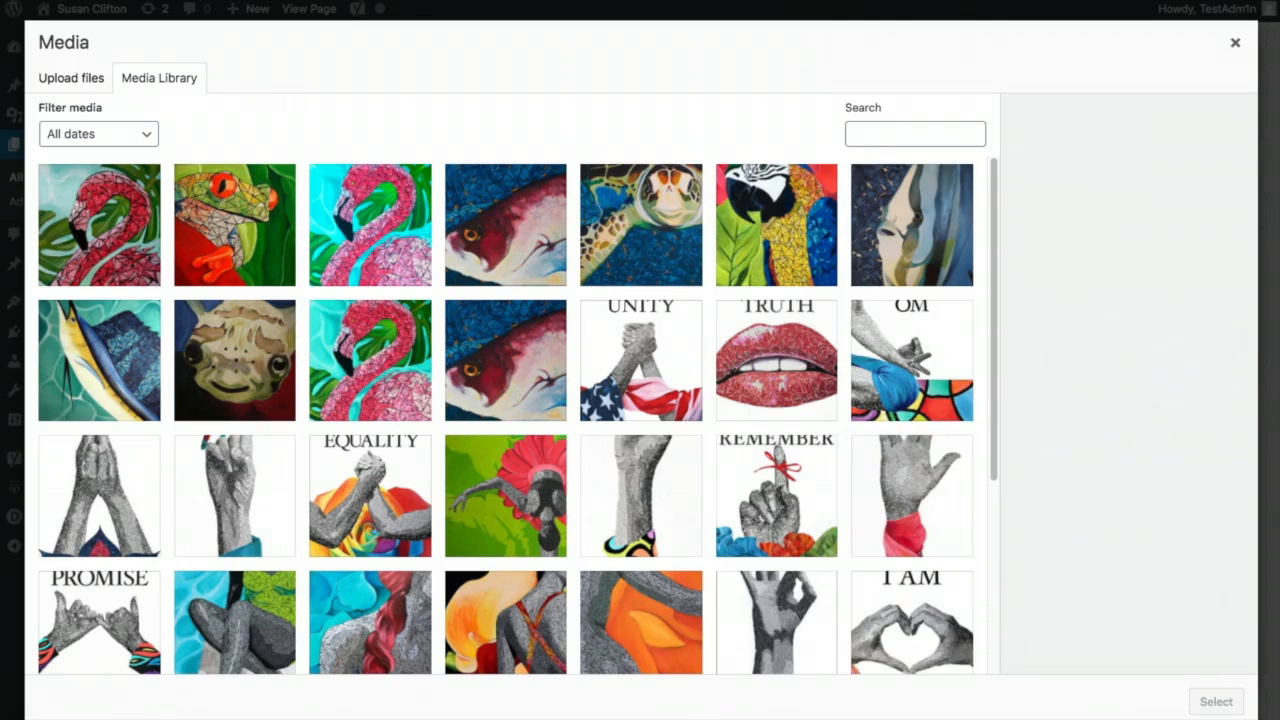
left_click(1279, 160)
left_click(1052, 226)
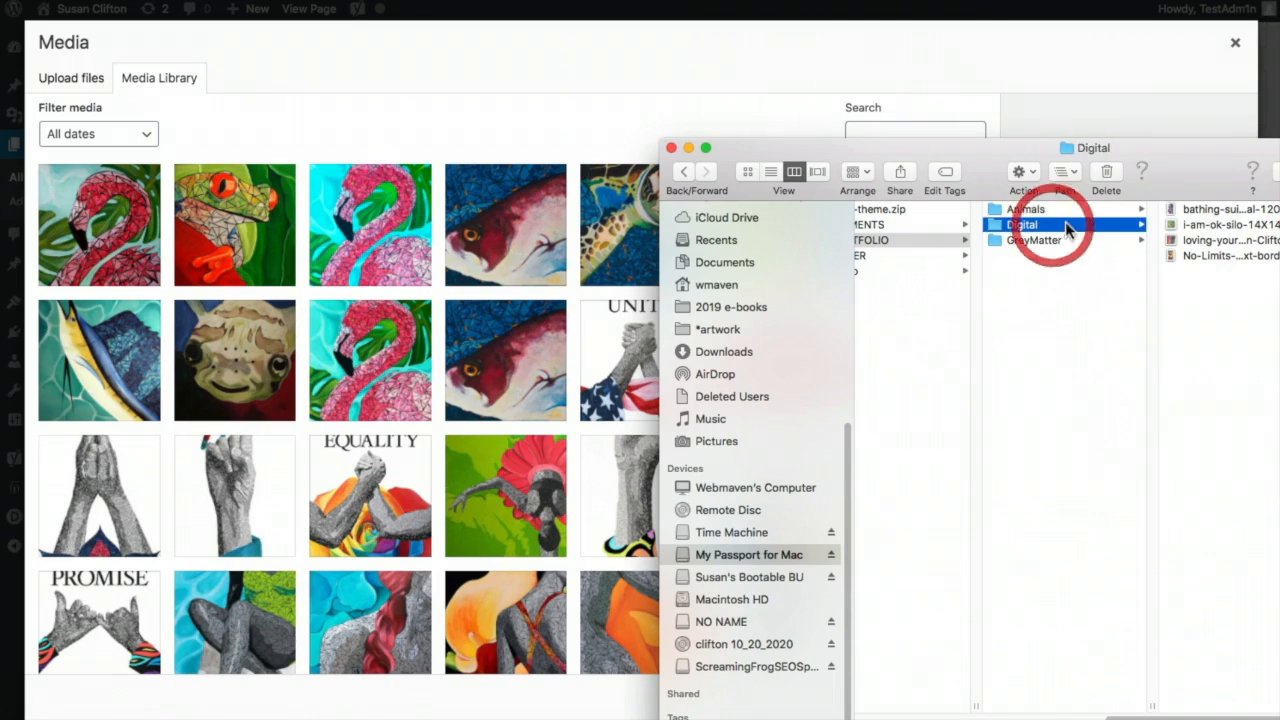
left_click(1200, 210)
left_click(1197, 256, "shift")
left_click_drag(1172, 257, 529, 211)
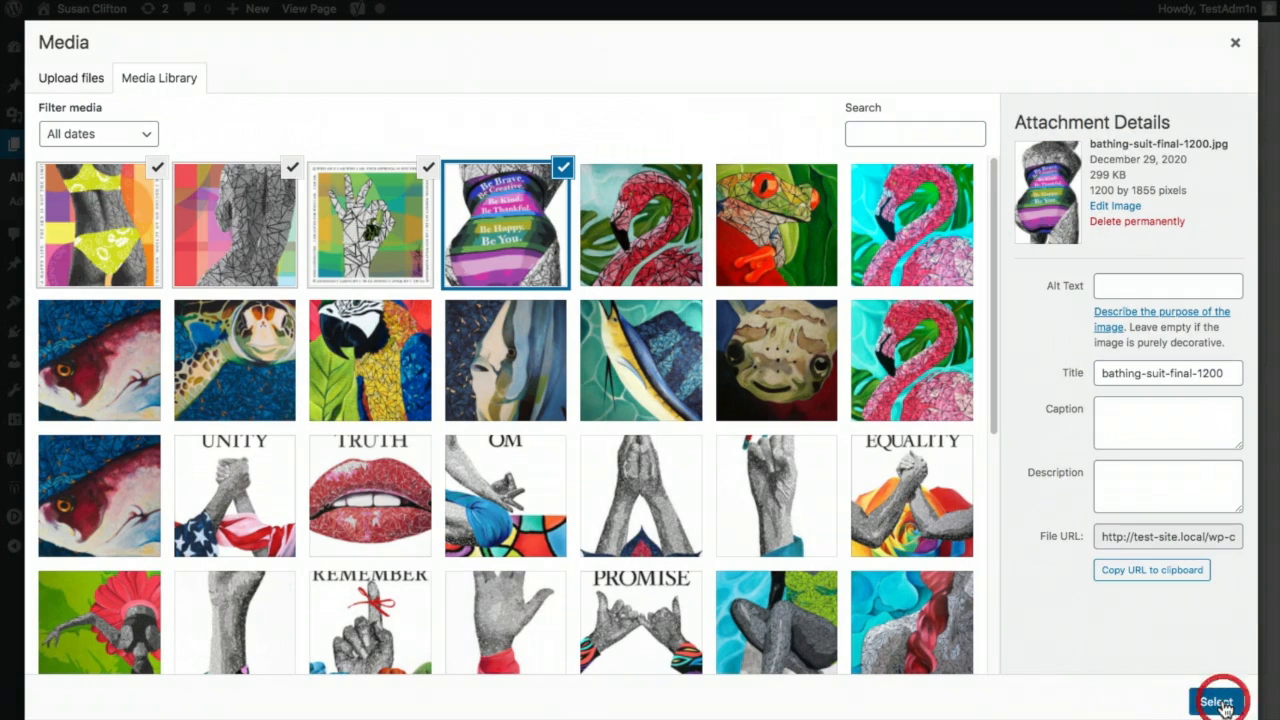
left_click(1217, 702)
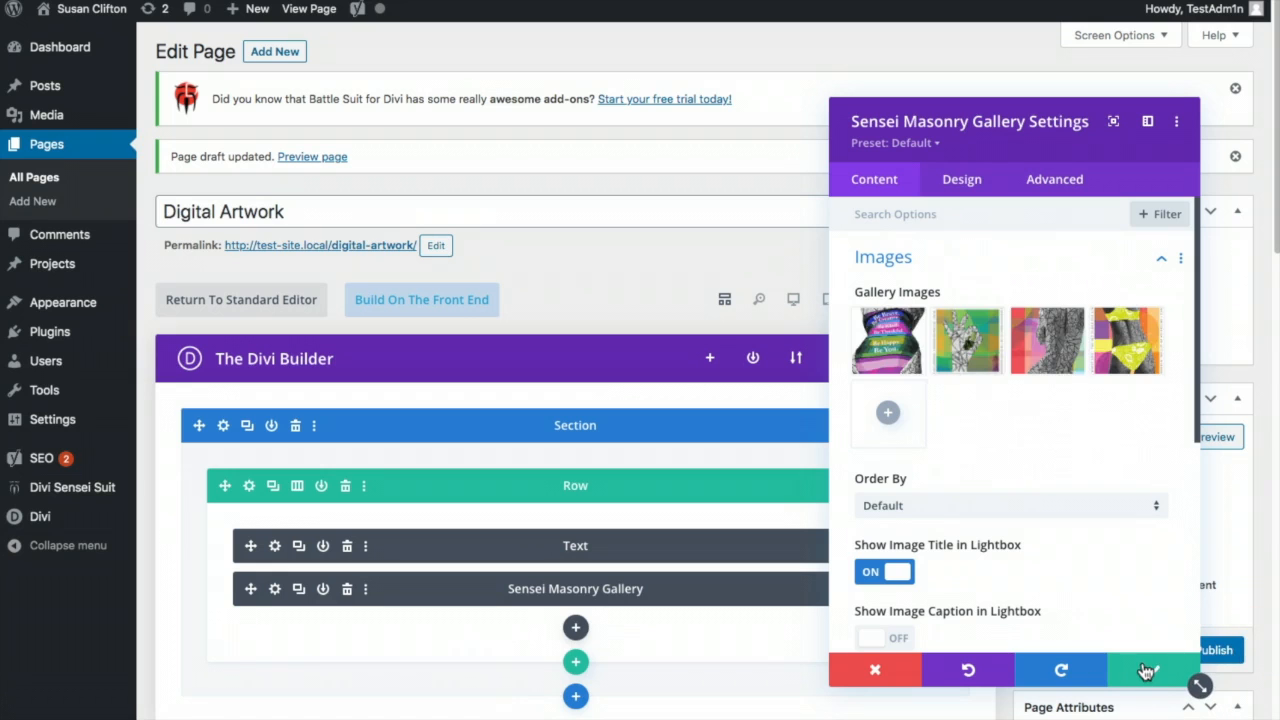
left_click(1150, 673)
left_click(1201, 655)
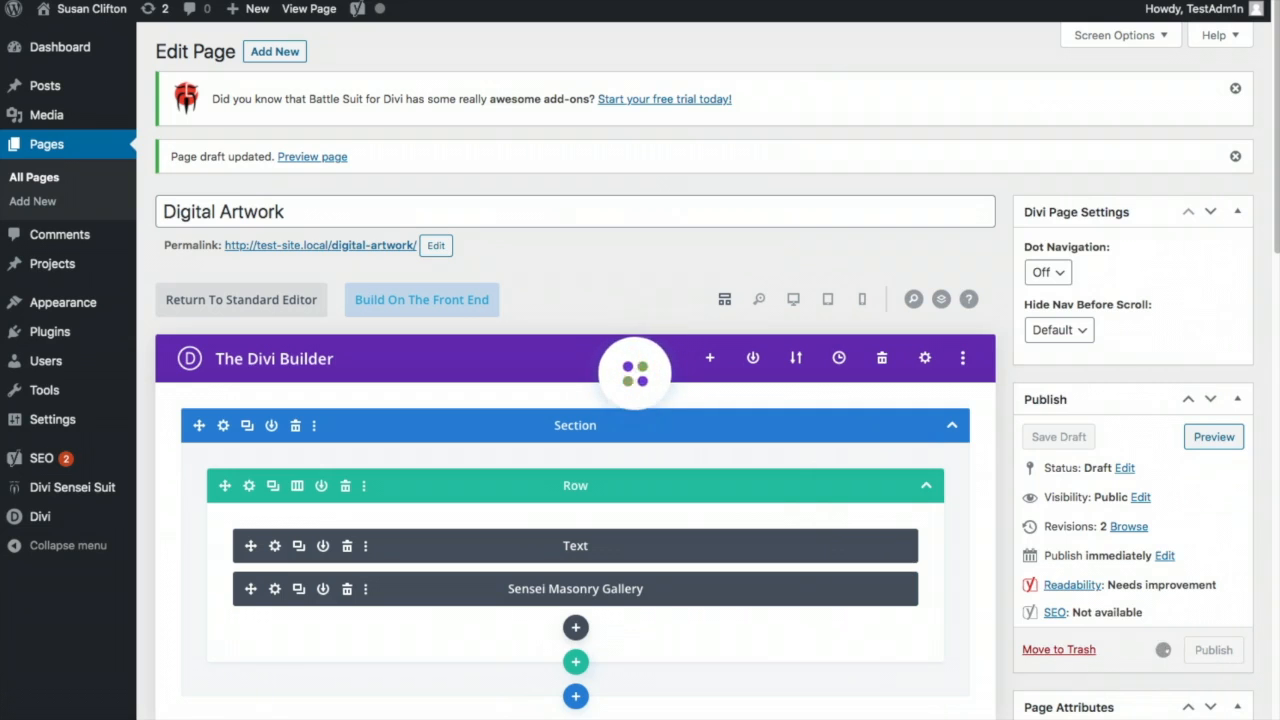
left_click(348, 255)
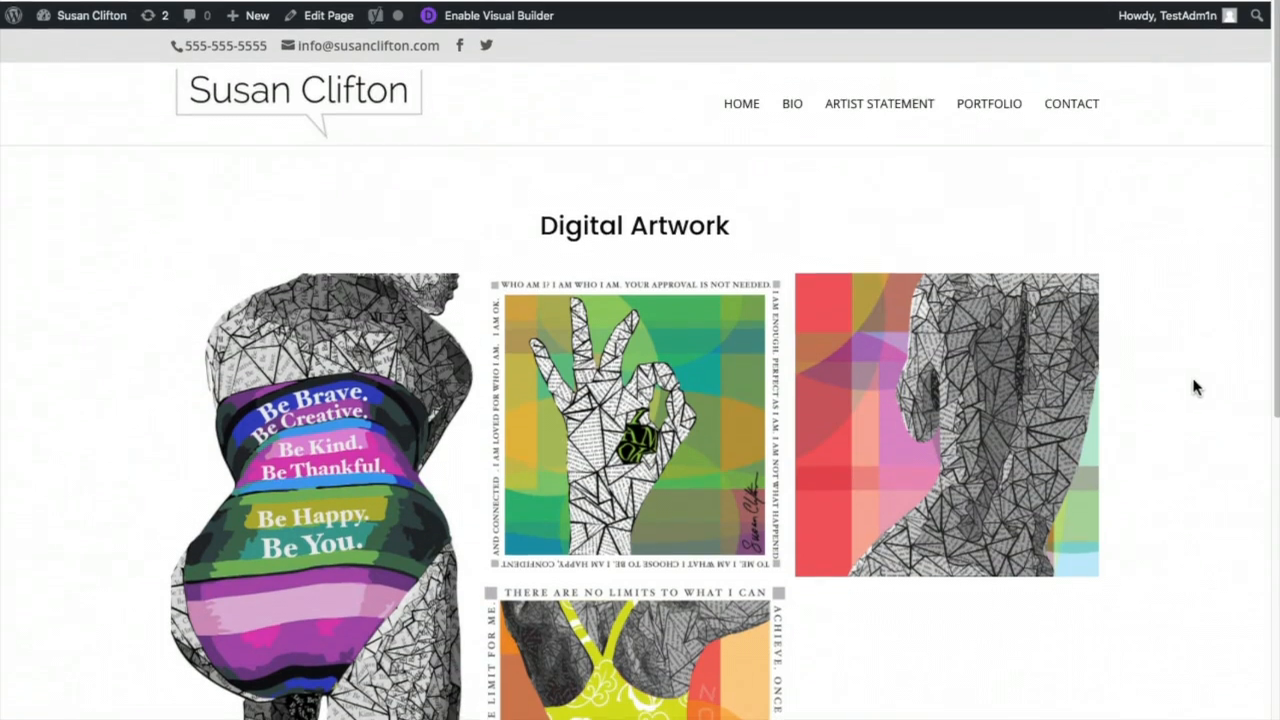
- View the published Digital Artwork gallery page, then go to Menus from the admin bar
left_click(920, 164)
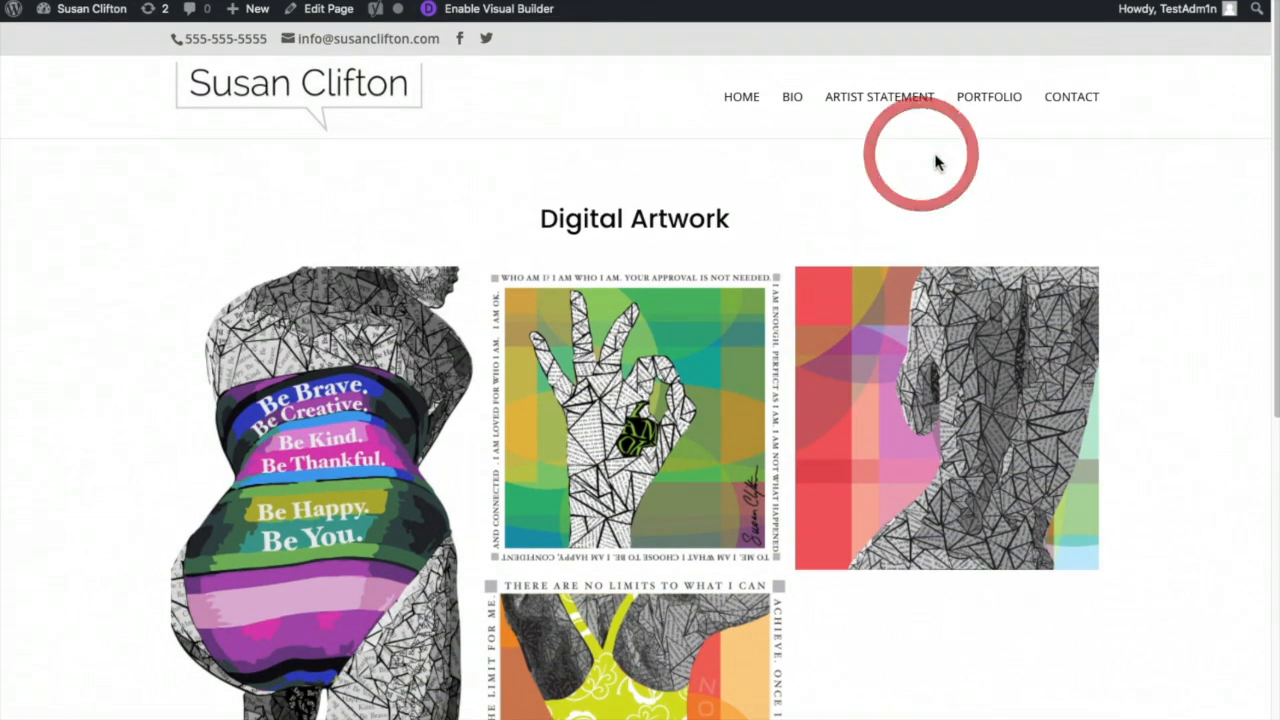
mouse_move(62, 18)
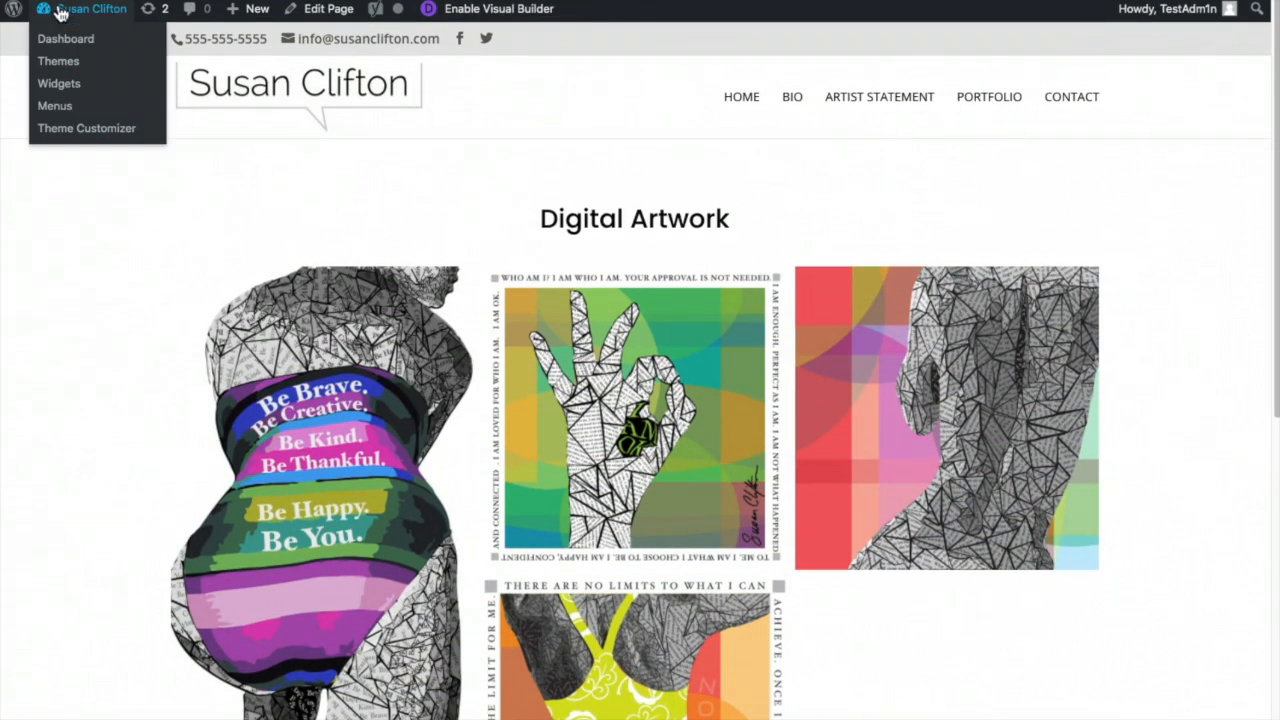
left_click(50, 107)
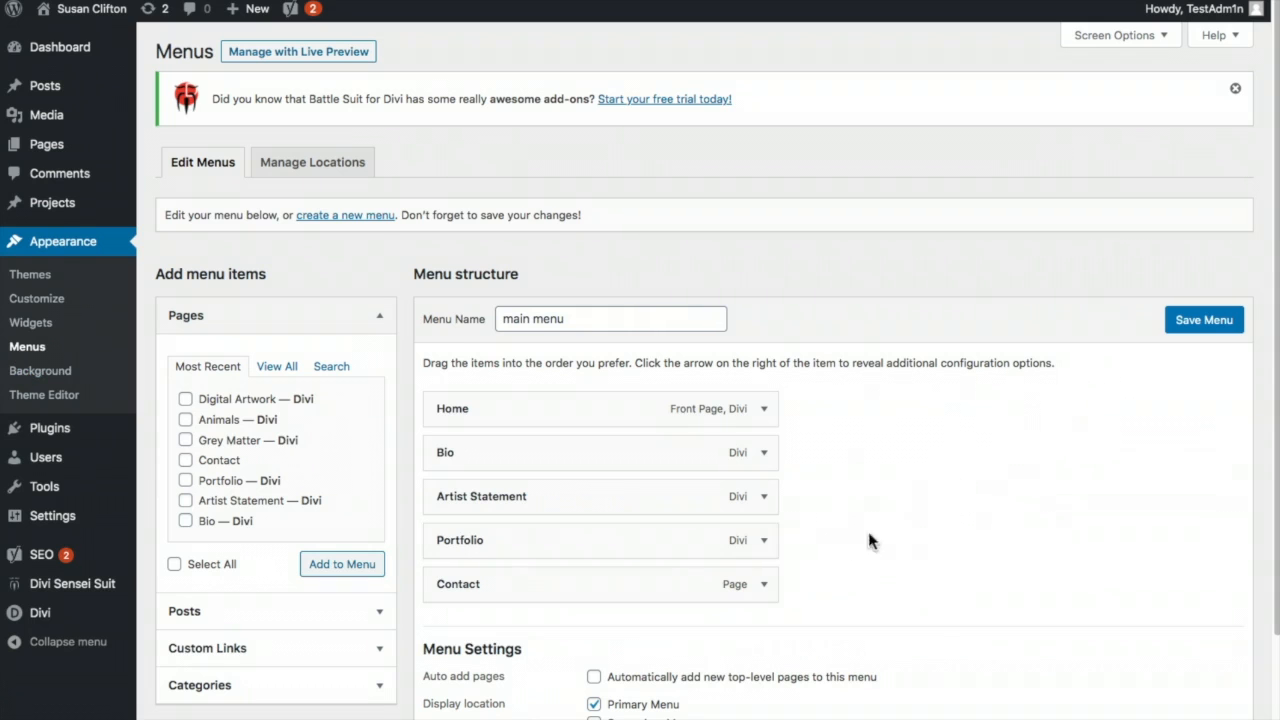
- Add the Digital Artwork, Animals and Grey Matter pages to the main menu
scroll(945, 465, "down", 3)
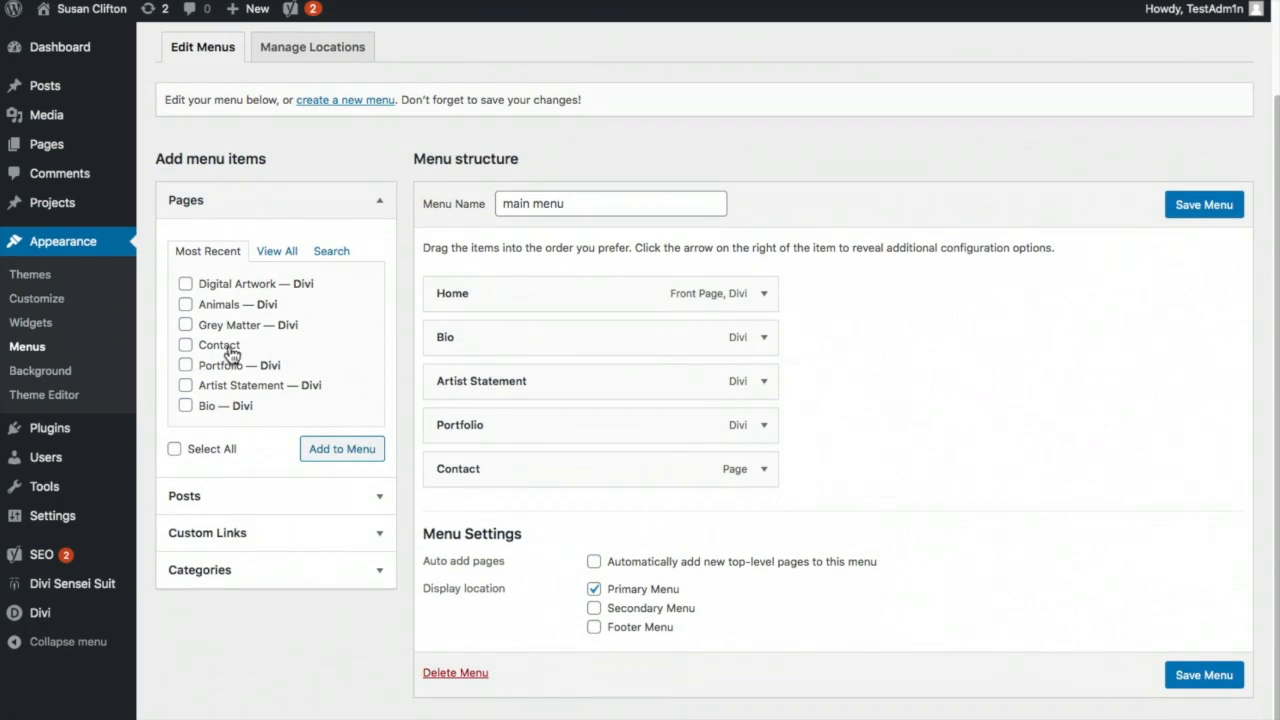
left_click(185, 284)
left_click(185, 304)
left_click(185, 324)
left_click(325, 450)
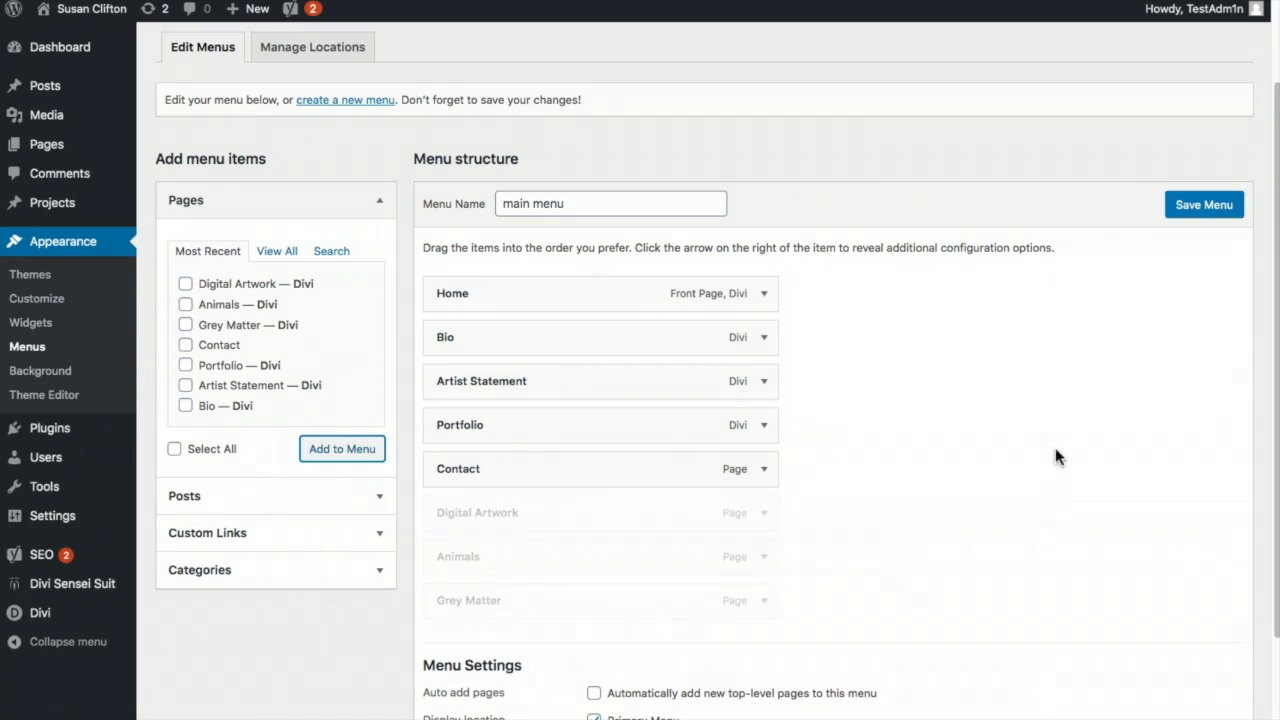
- Nest Grey Matter, Animals and Digital Artwork under Portfolio and save the menu
left_click_drag(522, 510, 540, 466)
left_click_drag(518, 562, 543, 467)
left_click_drag(526, 597, 568, 459)
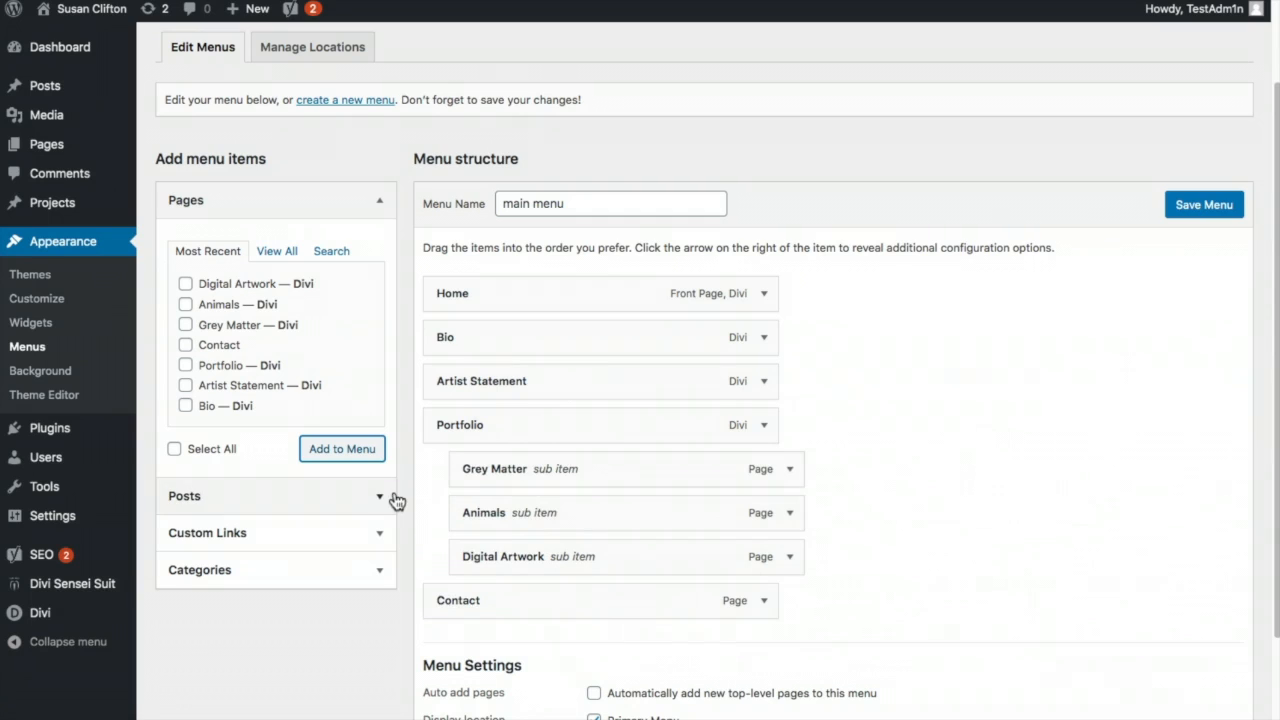
left_click(1215, 205)
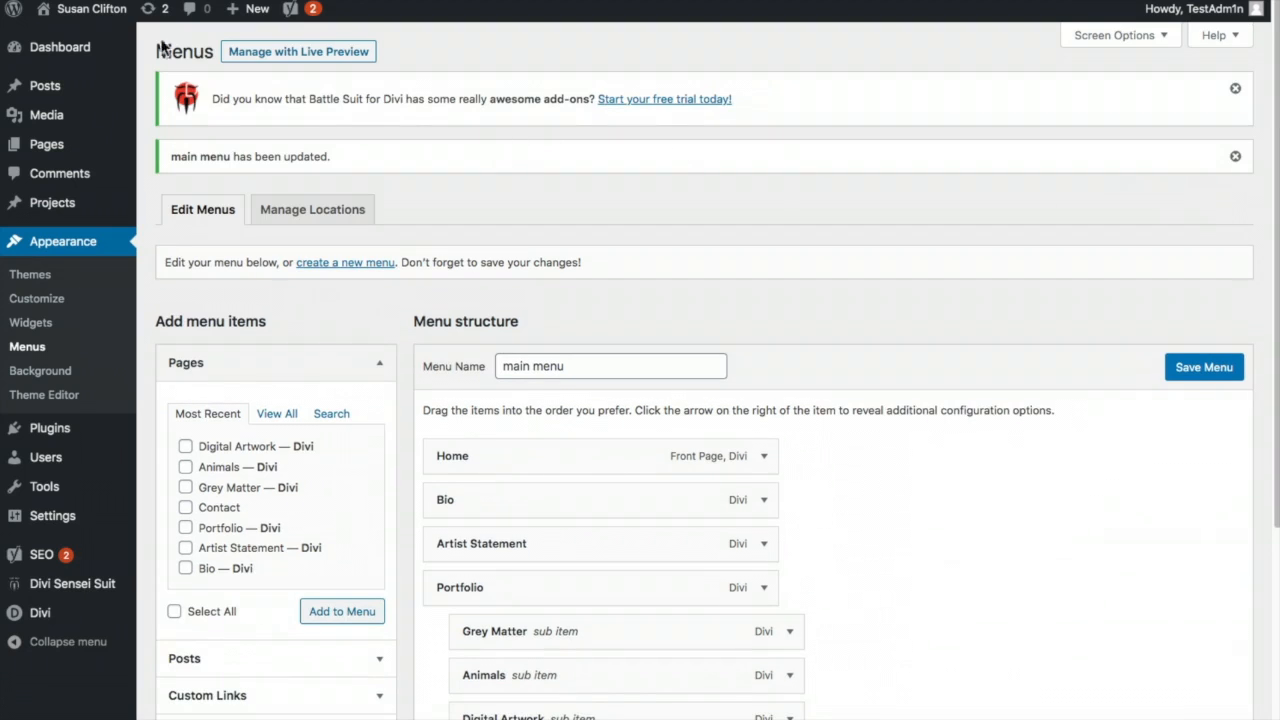
- On the live site, check PORTFOLIO drops down Grey Matter, Animals and Digital Artwork, then open Portfolio
left_click(410, 52)
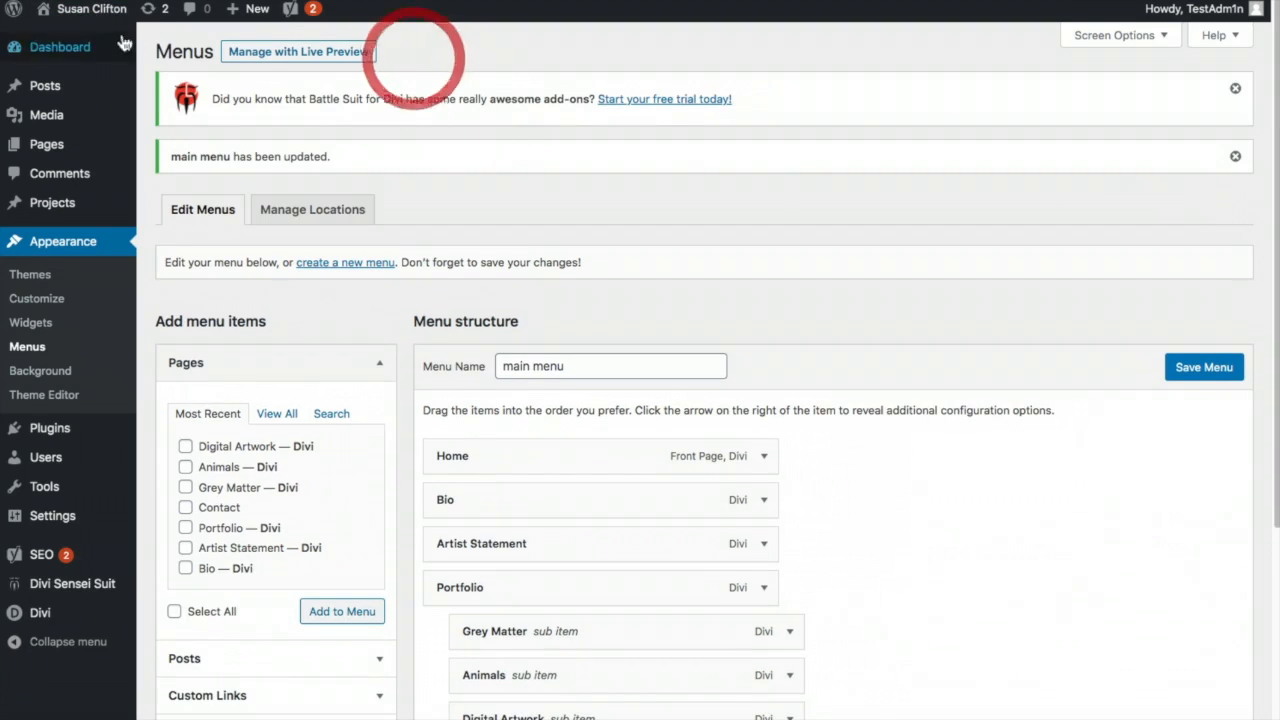
mouse_move(80, 30)
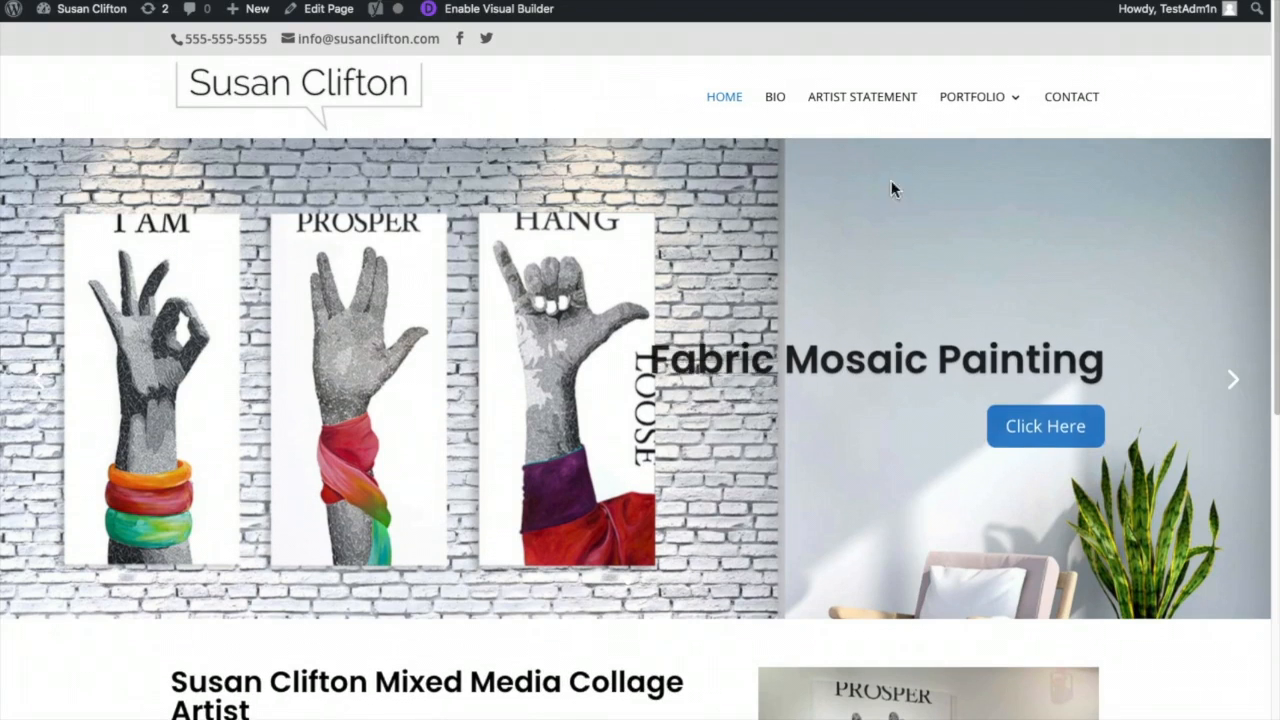
mouse_move(970, 106)
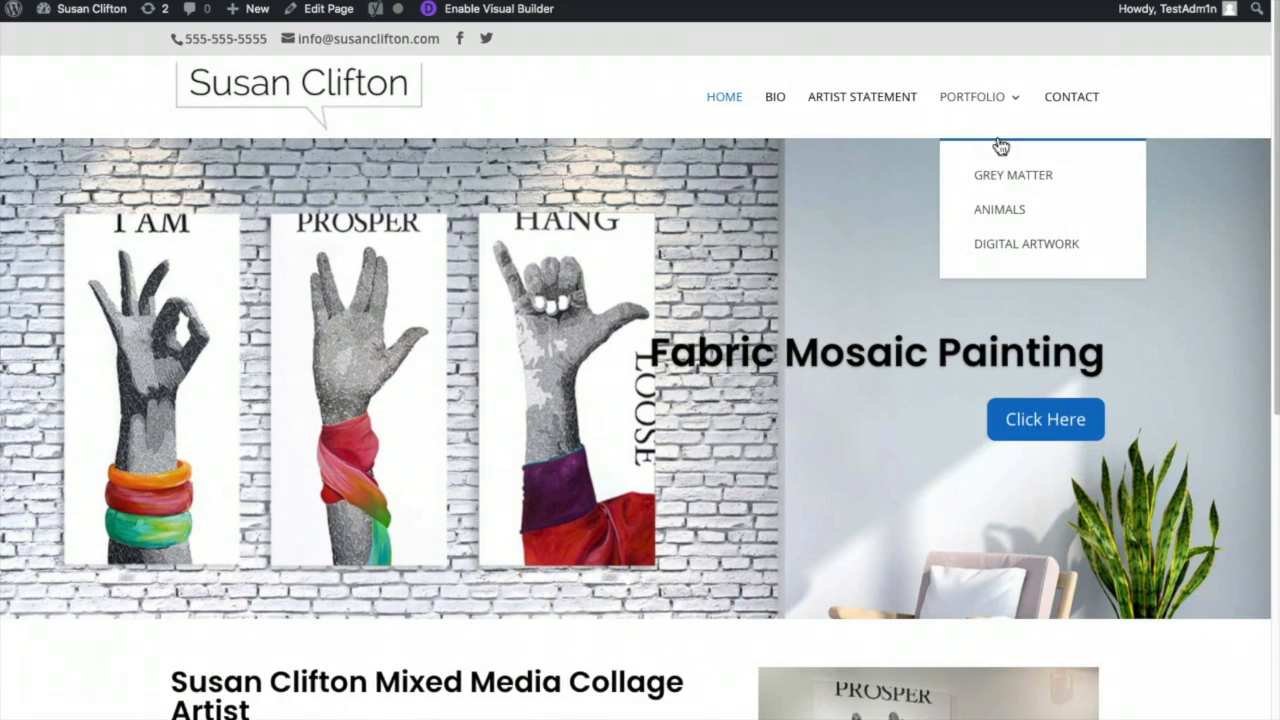
left_click(1075, 204)
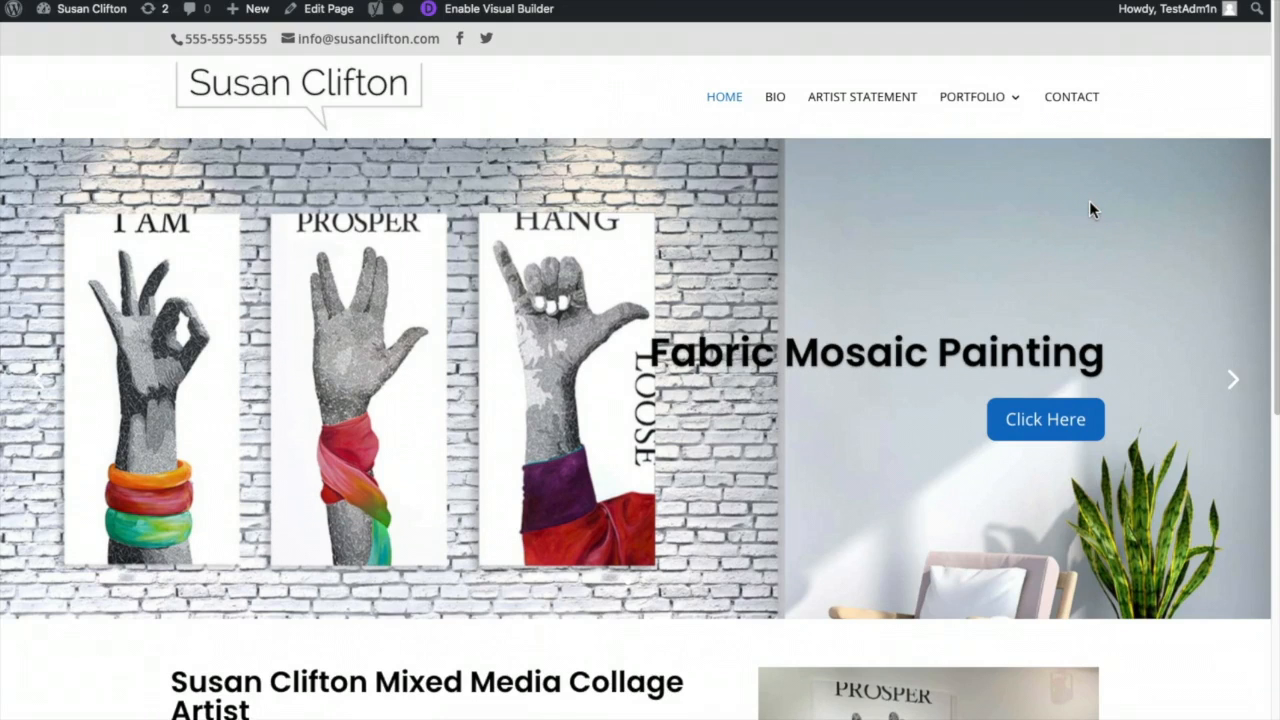
mouse_move(964, 105)
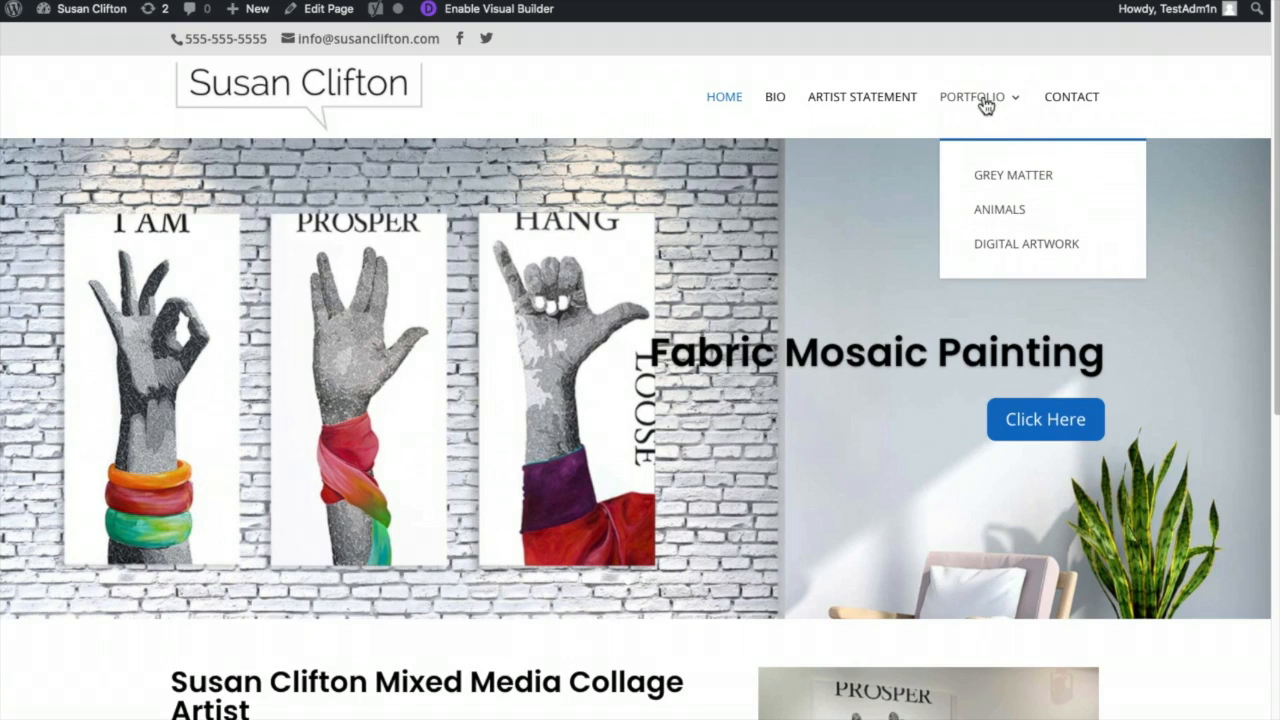
left_click(975, 97)
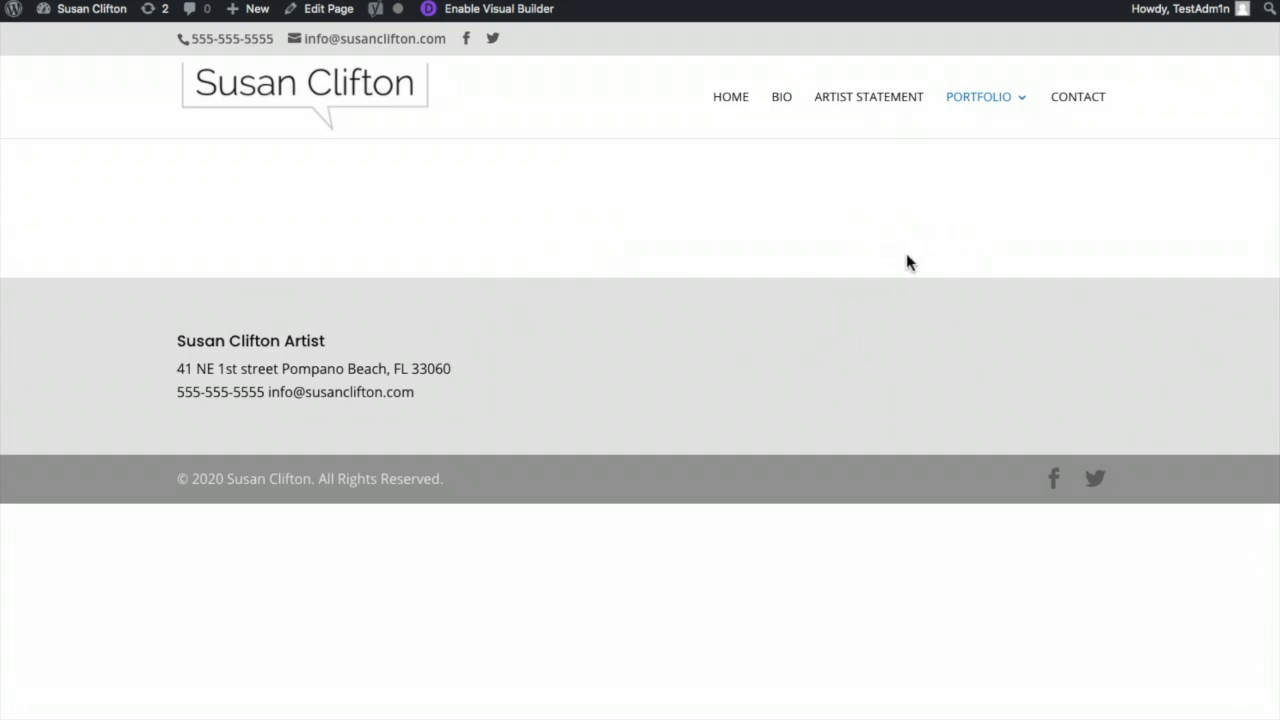
- Enable 'Disable top tier dropdown menu links' in Divi Theme Options > Navigation > General and save
left_click(63, 40)
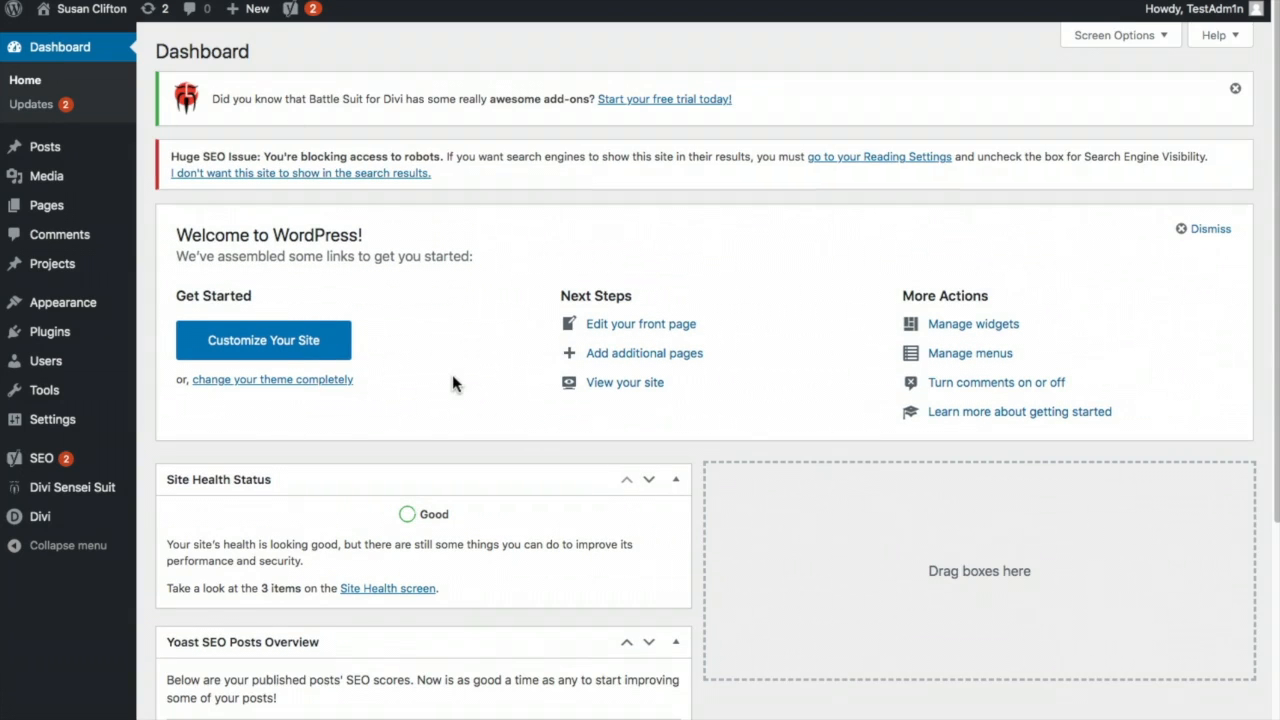
mouse_move(100, 520)
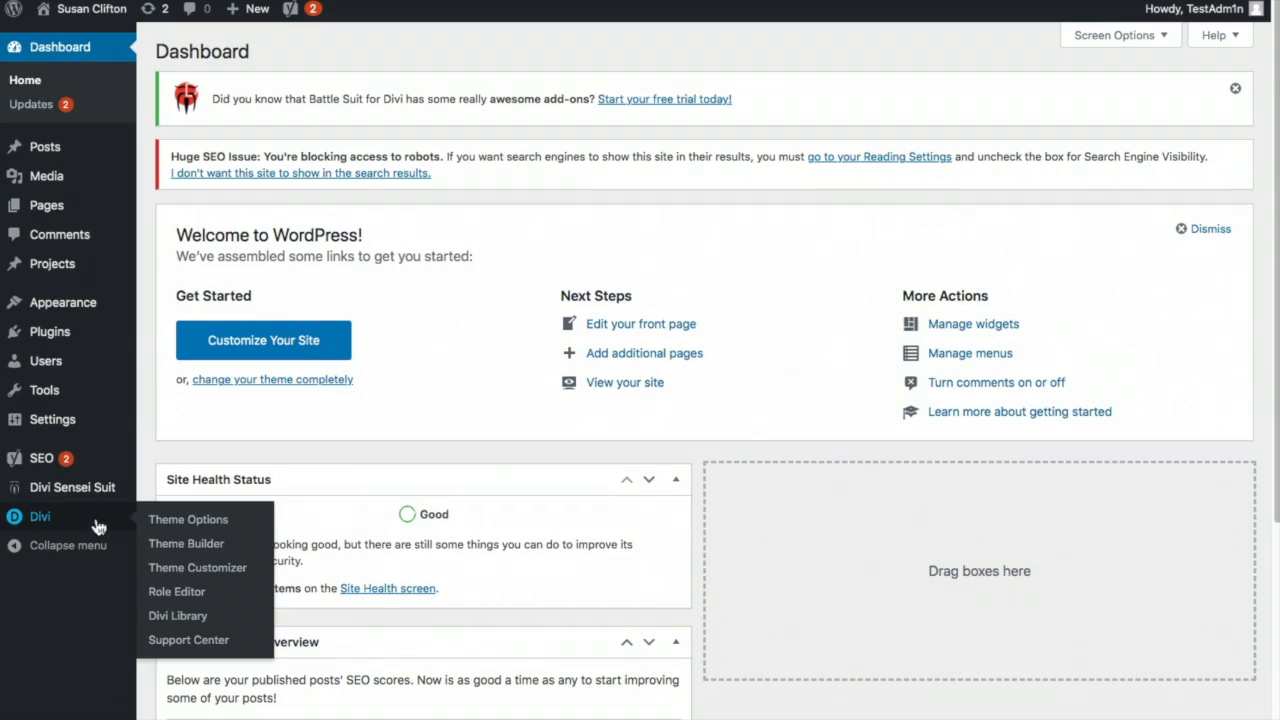
left_click(172, 522)
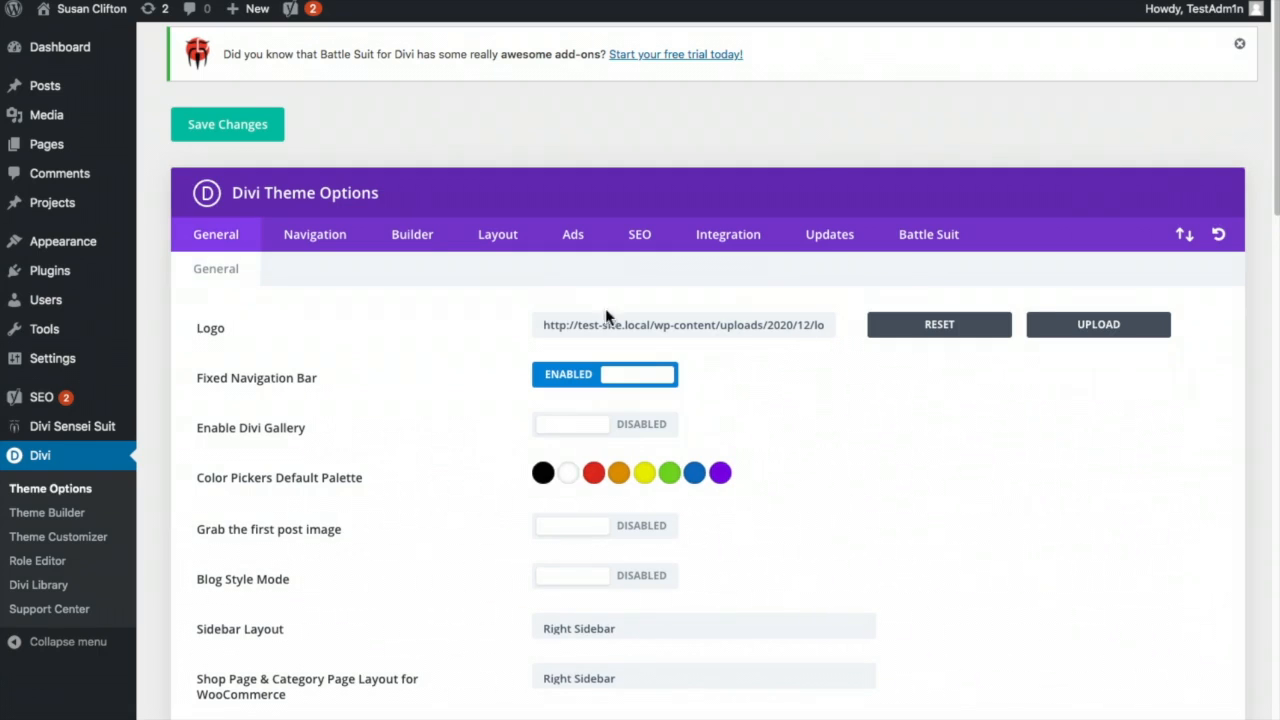
left_click(415, 240)
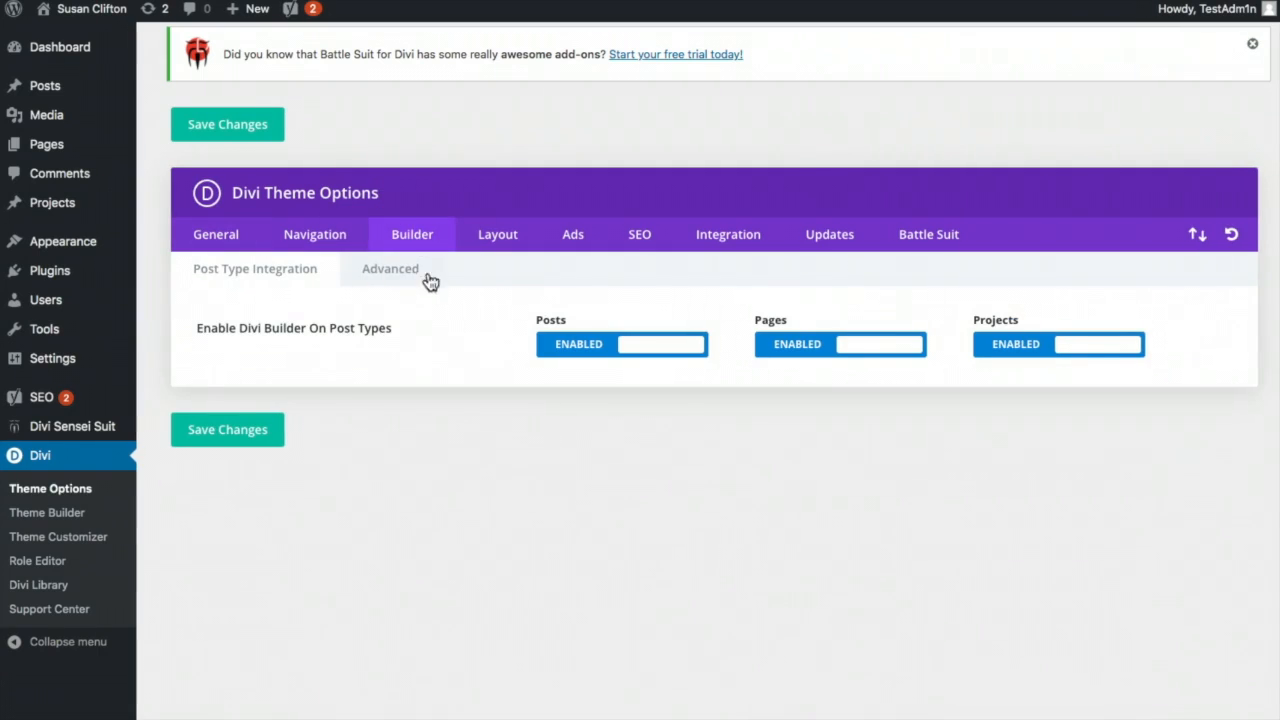
left_click(322, 240)
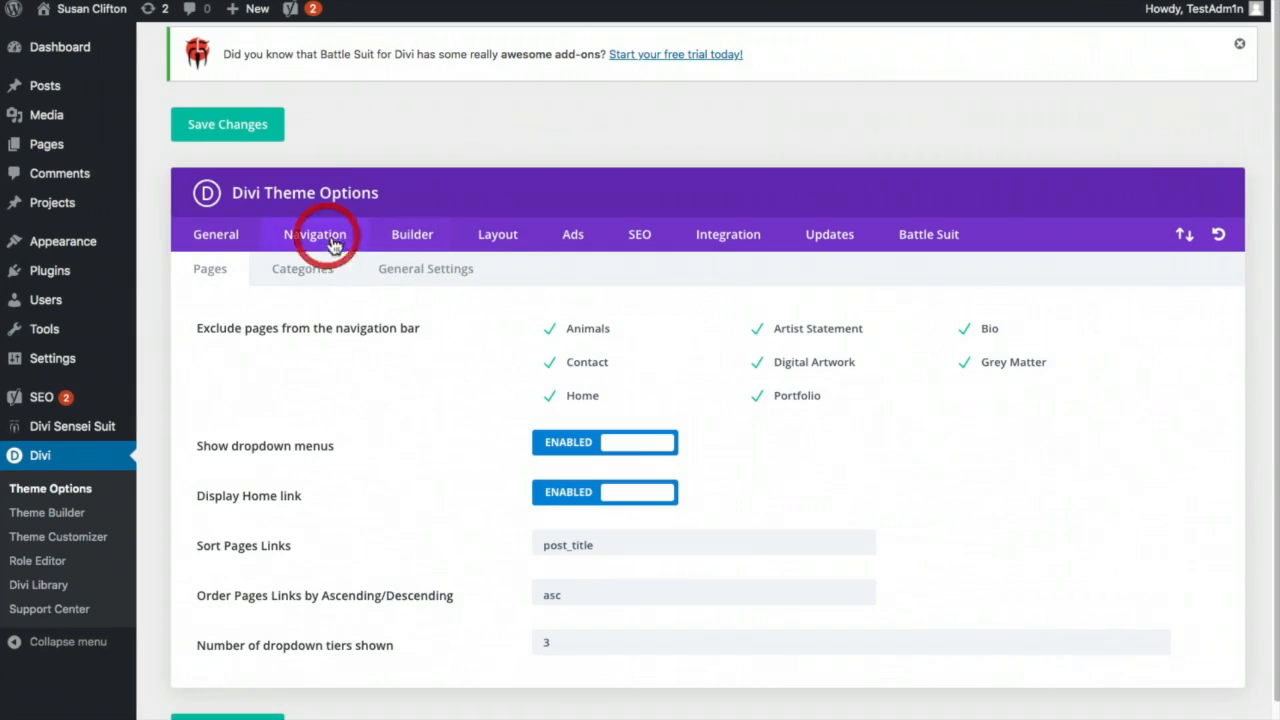
left_click(423, 274)
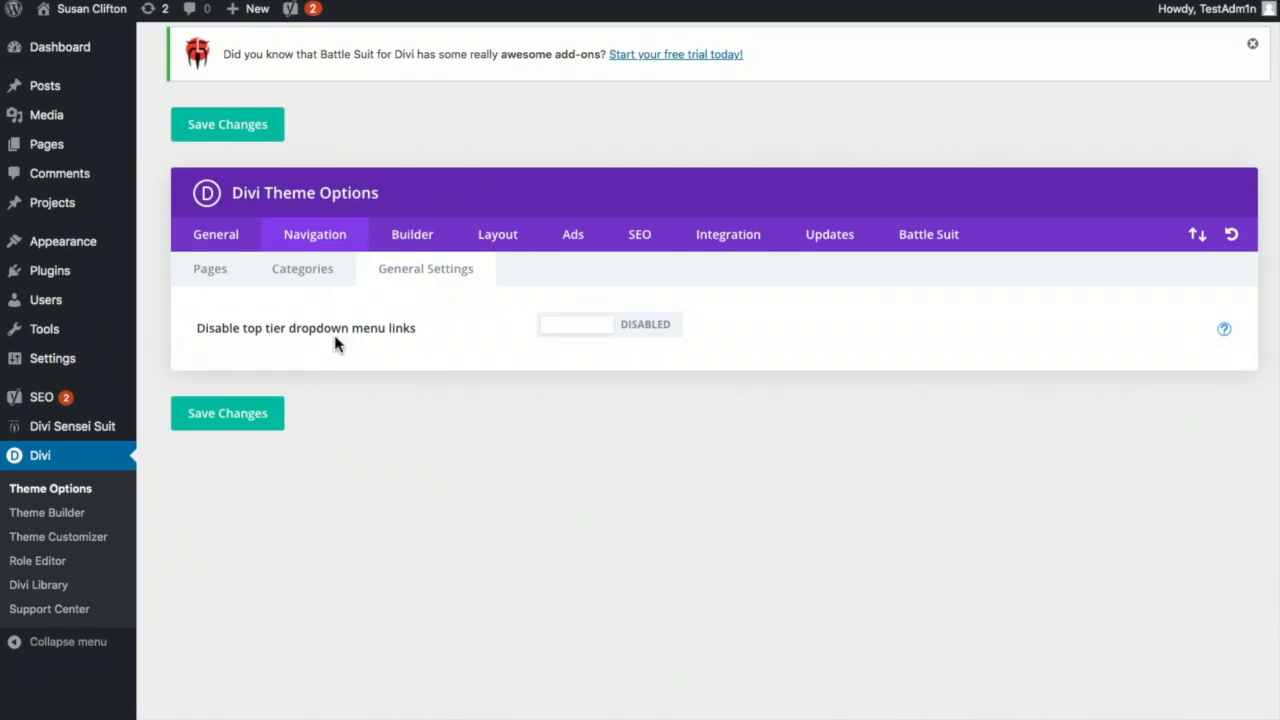
left_click(647, 329)
left_click(240, 423)
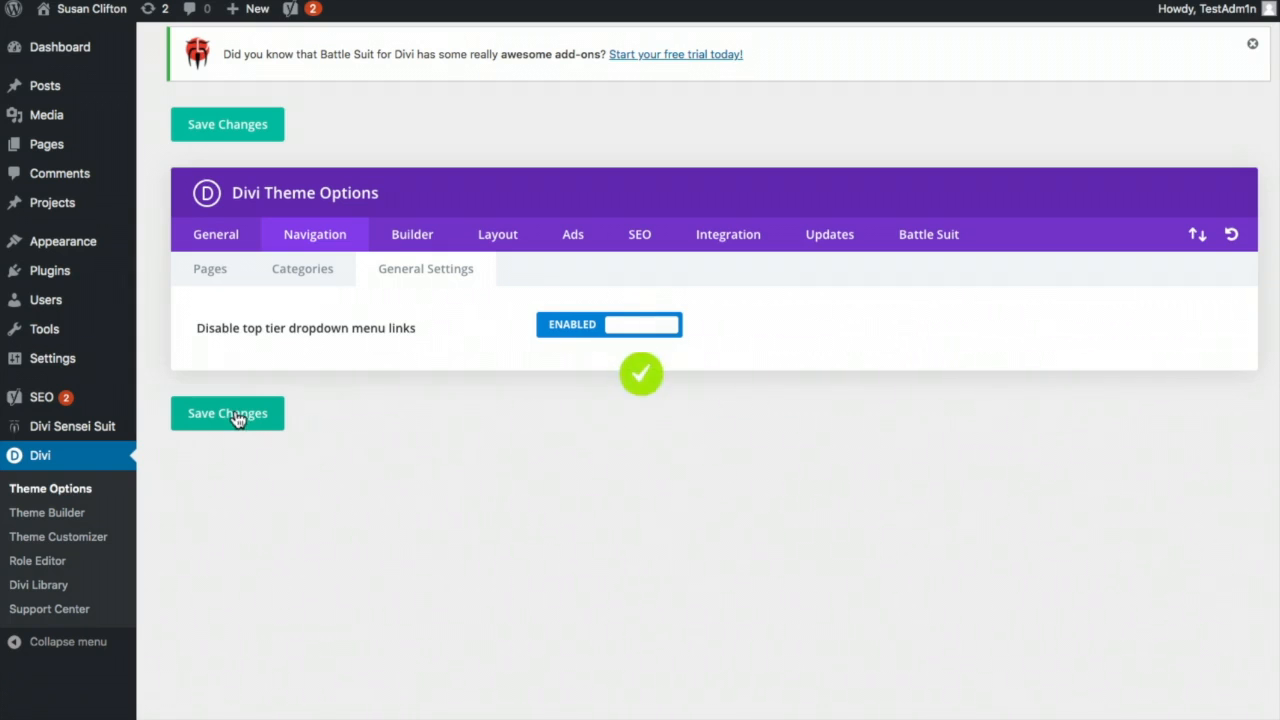
mouse_move(91, 18)
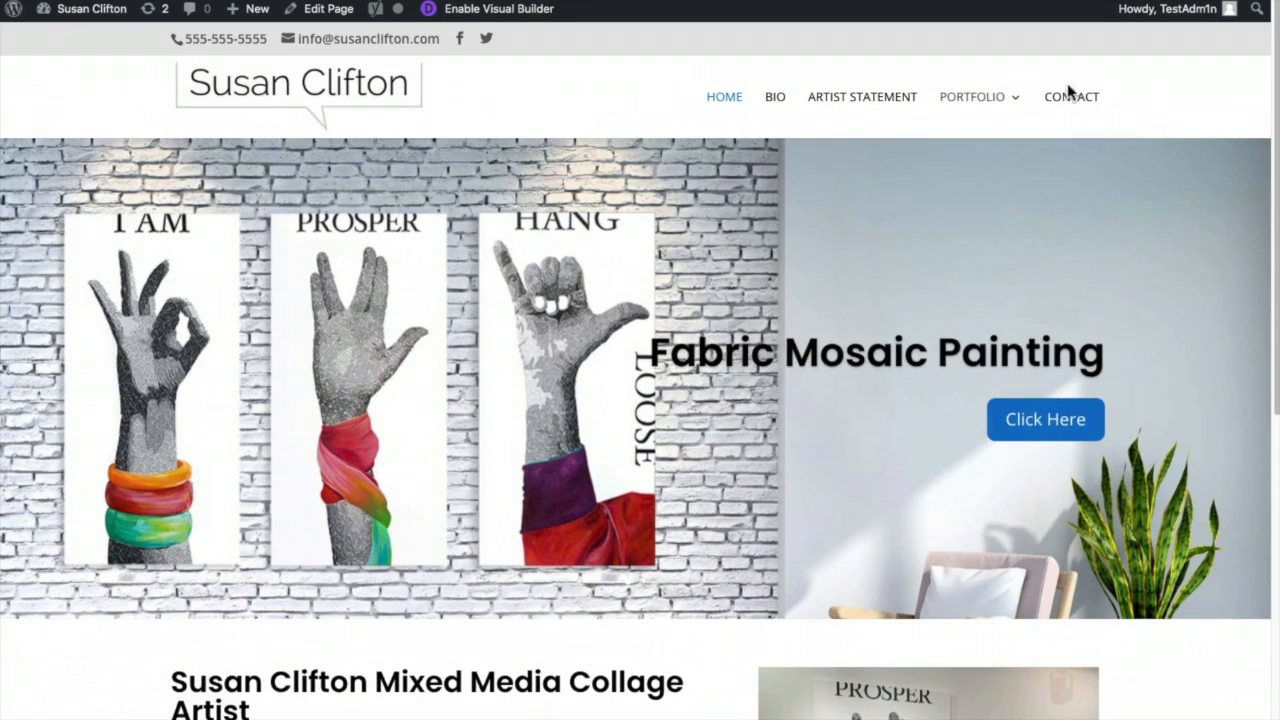
- Confirm clicking PORTFOLIO no longer navigates away, only showing its dropdown
mouse_move(985, 110)
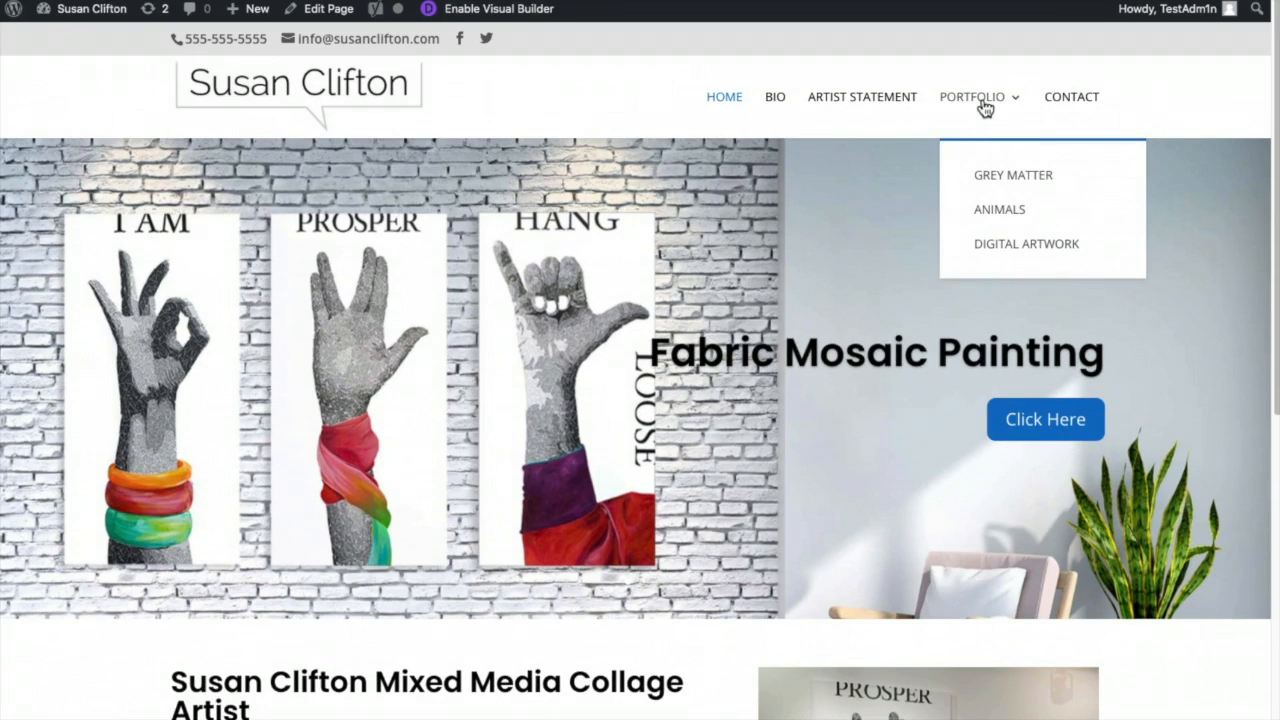
left_click(983, 100)
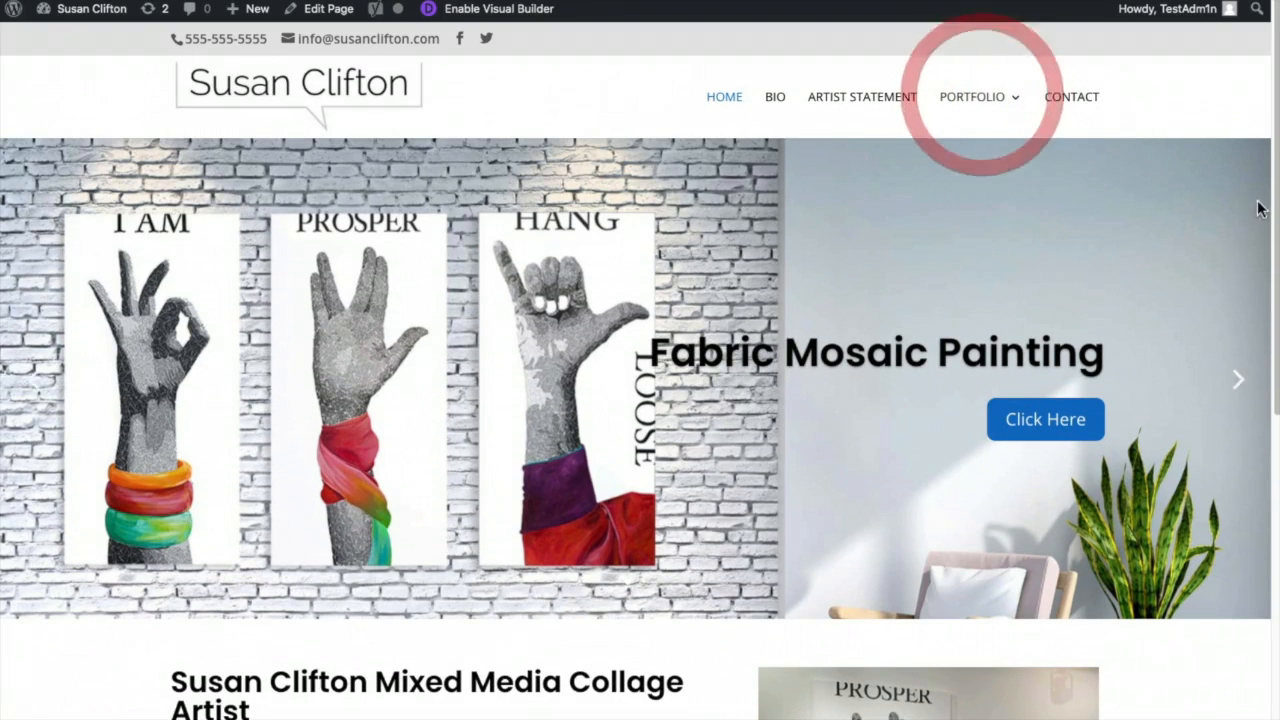
mouse_move(1006, 108)
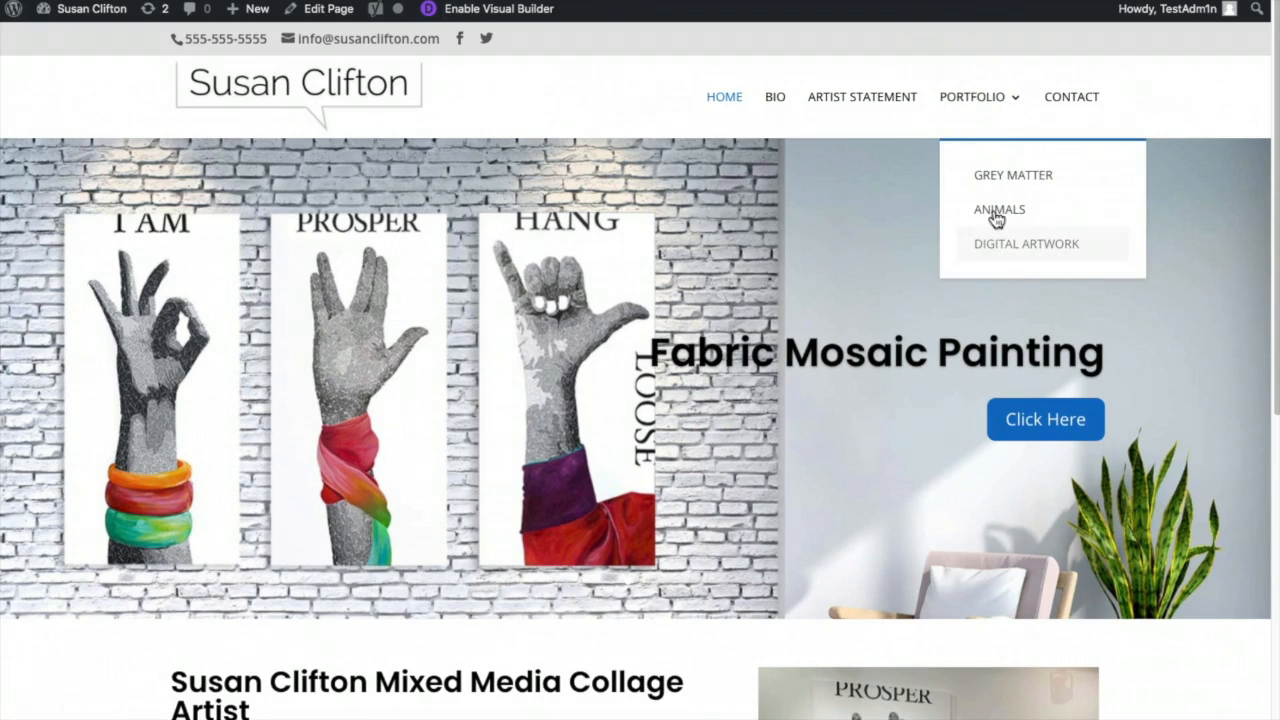
left_click(976, 100)
- Open the empty Contact page from the main menu
left_click(1181, 204)
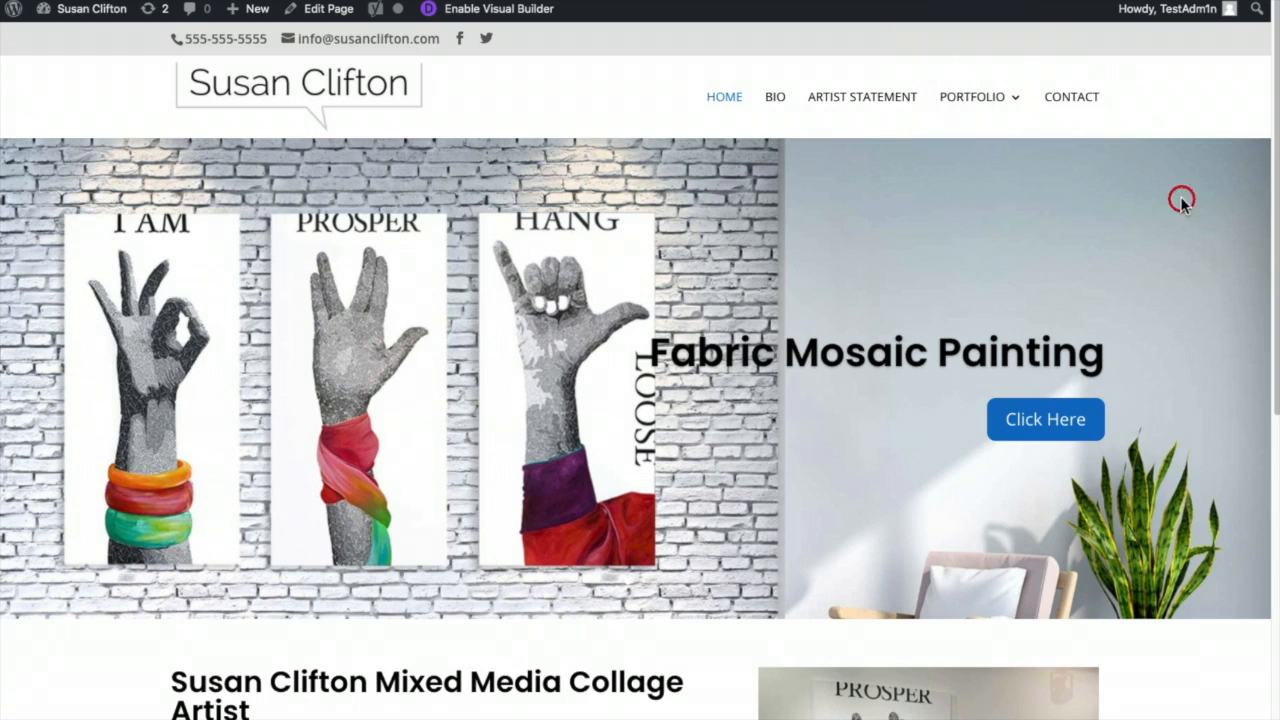
left_click(1073, 104)
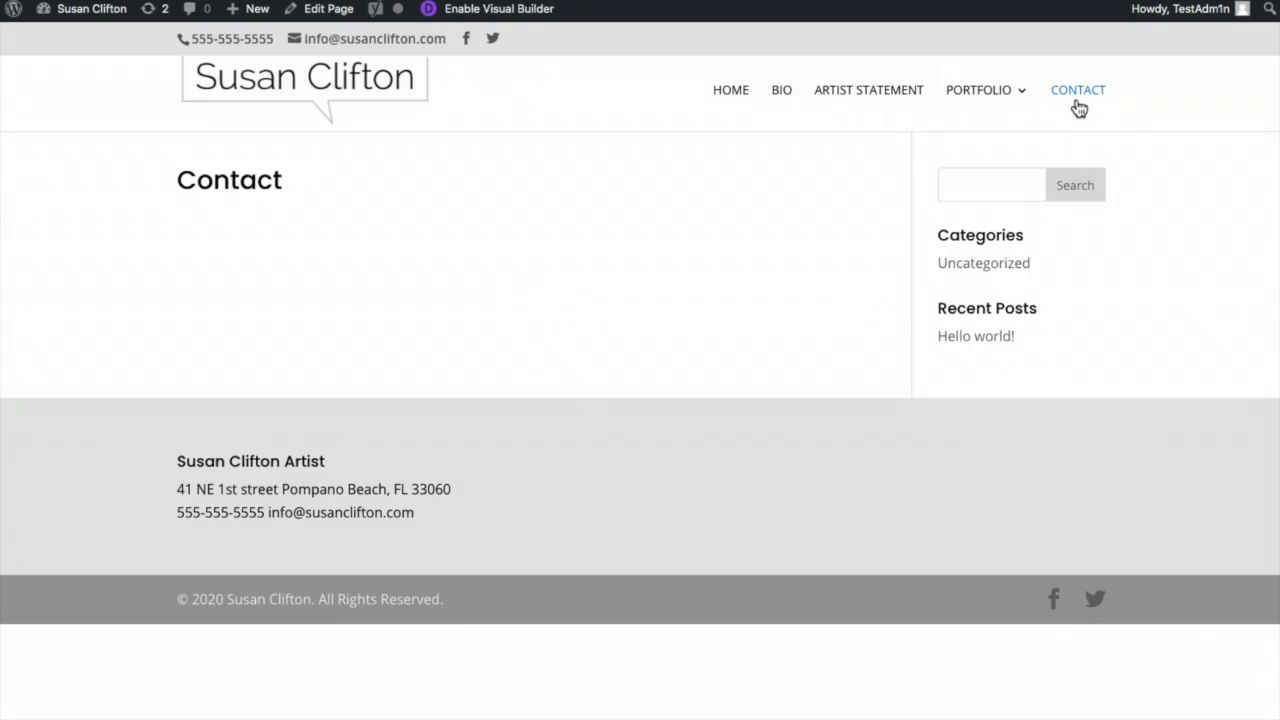
left_click(527, 262)
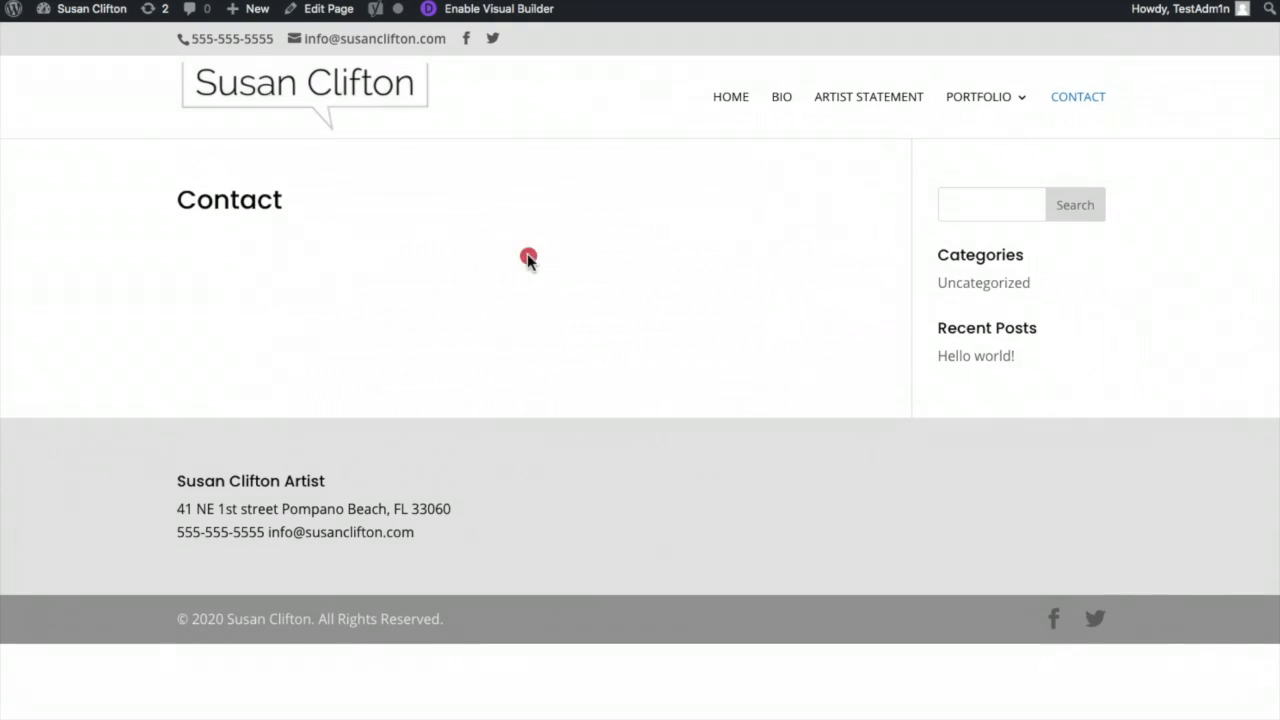
- Enable the Visual Builder on the Contact page and browse premade layouts filtered to Art & Design
left_click(527, 14)
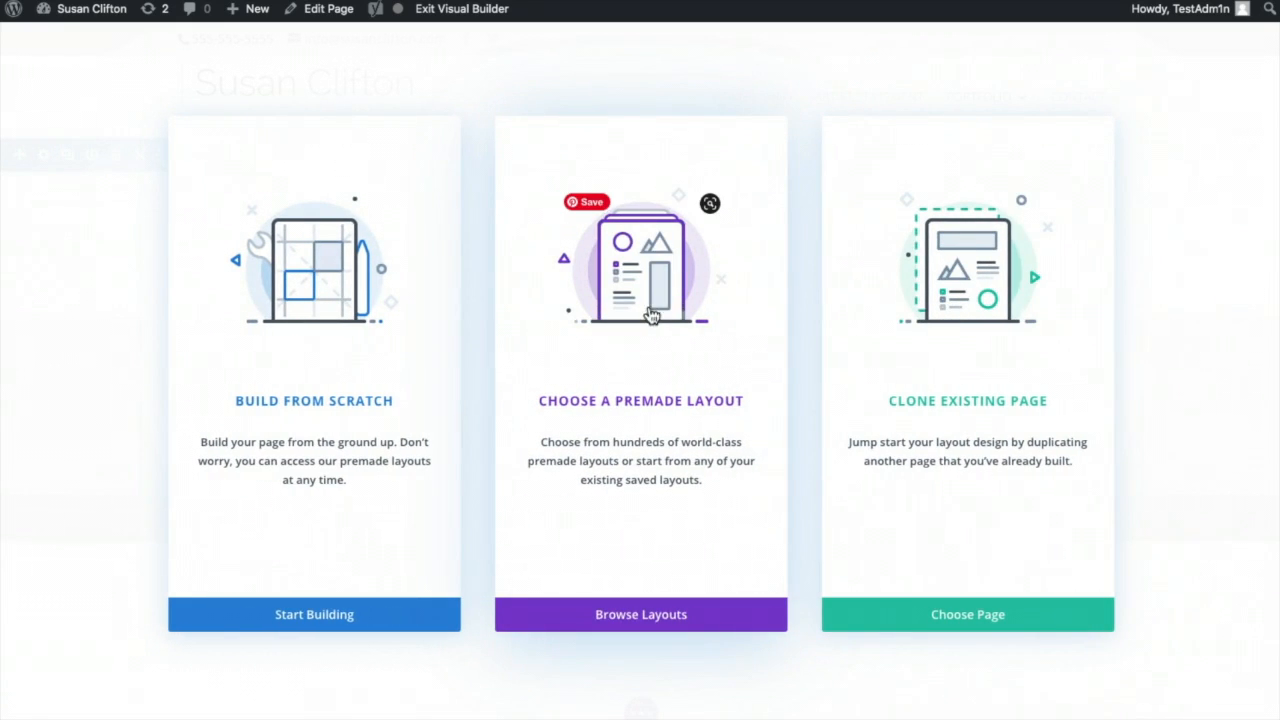
left_click(647, 332)
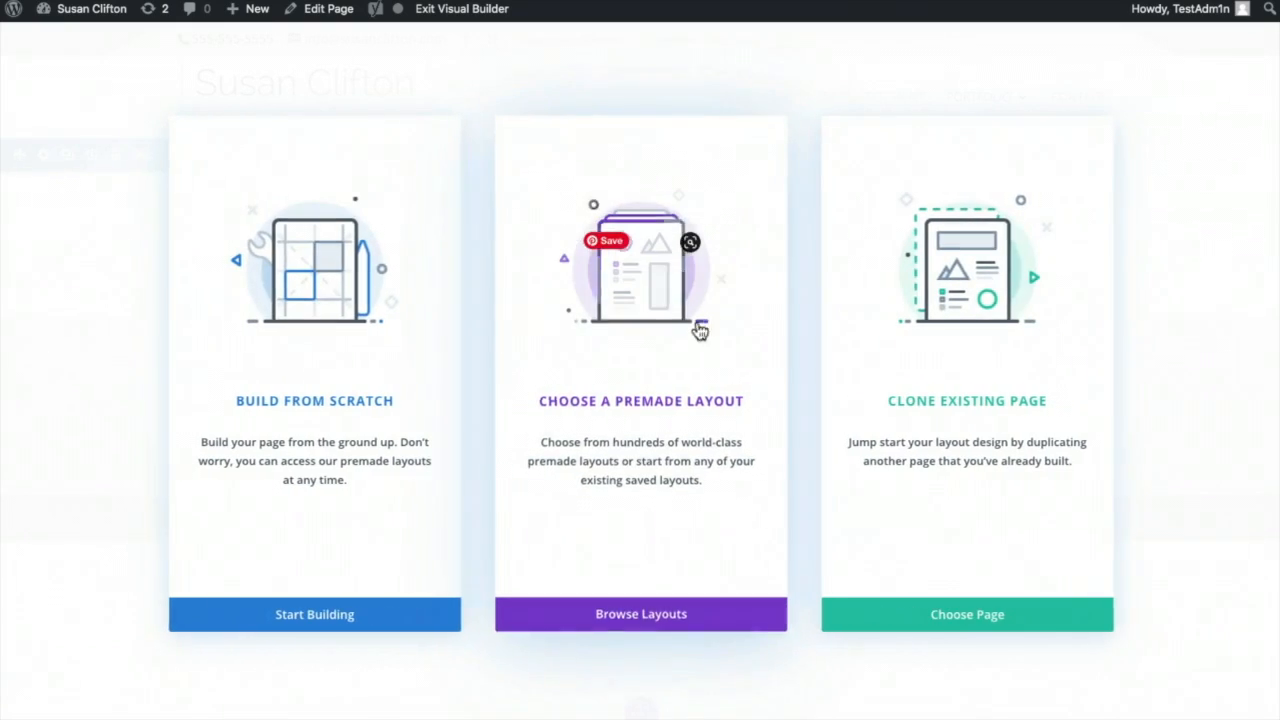
left_click(670, 328)
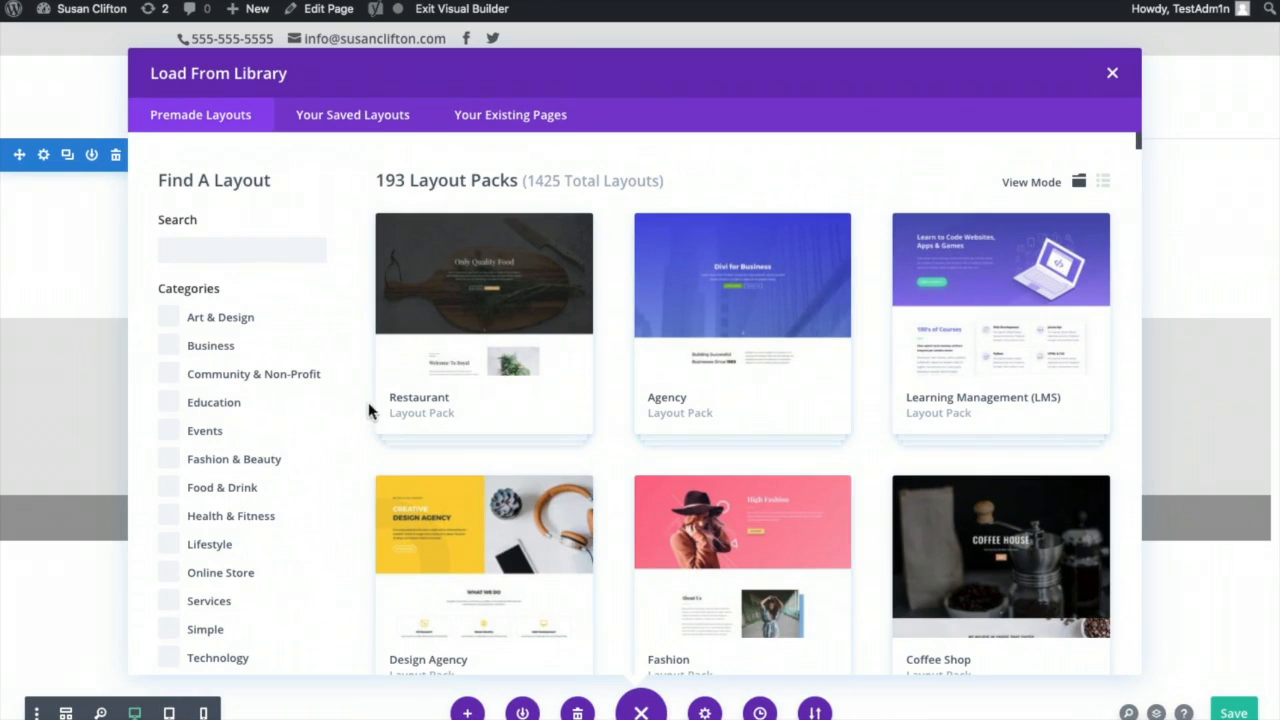
left_click(169, 318)
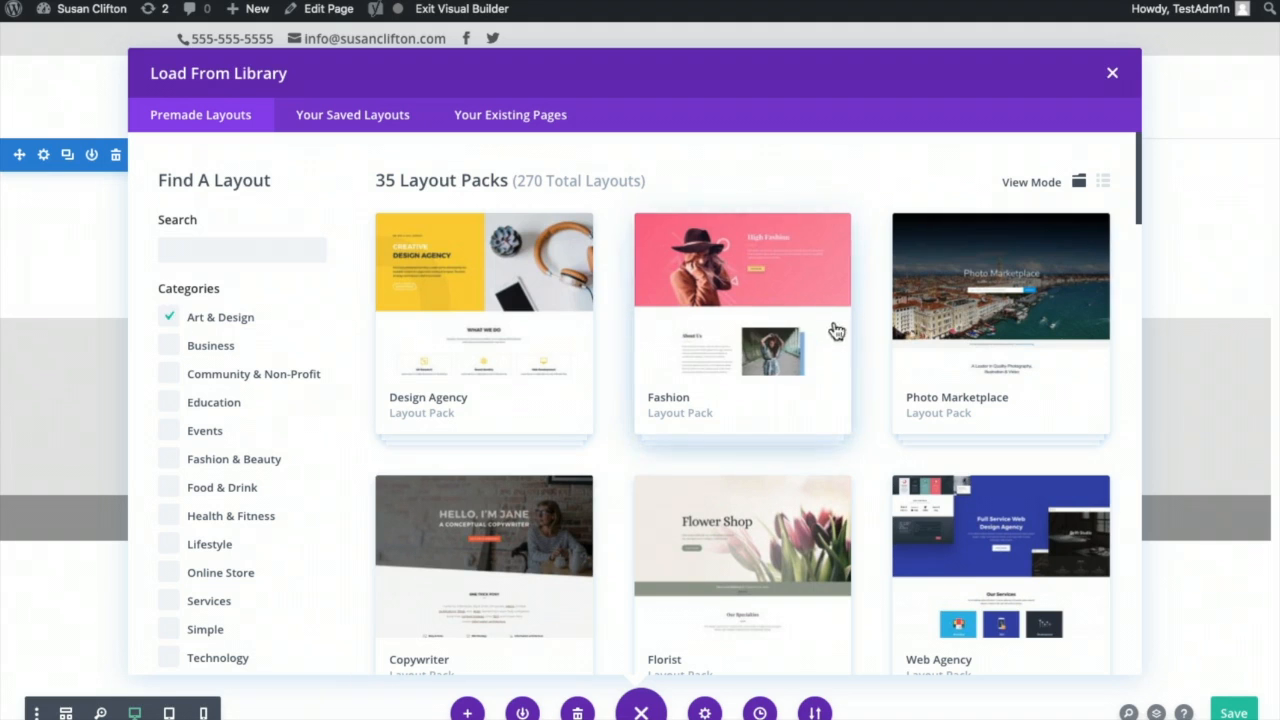
- Preview the Design Agency and Interior Design Company contact page layouts
left_click(514, 322)
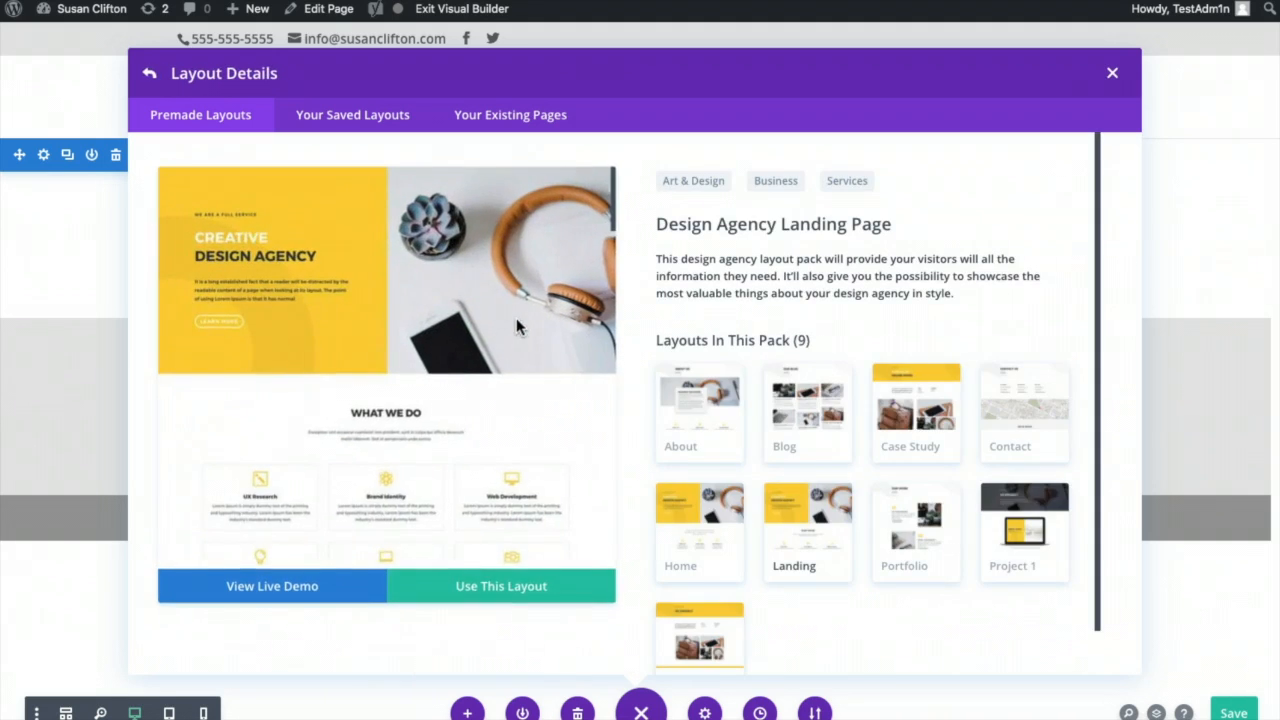
left_click(1015, 418)
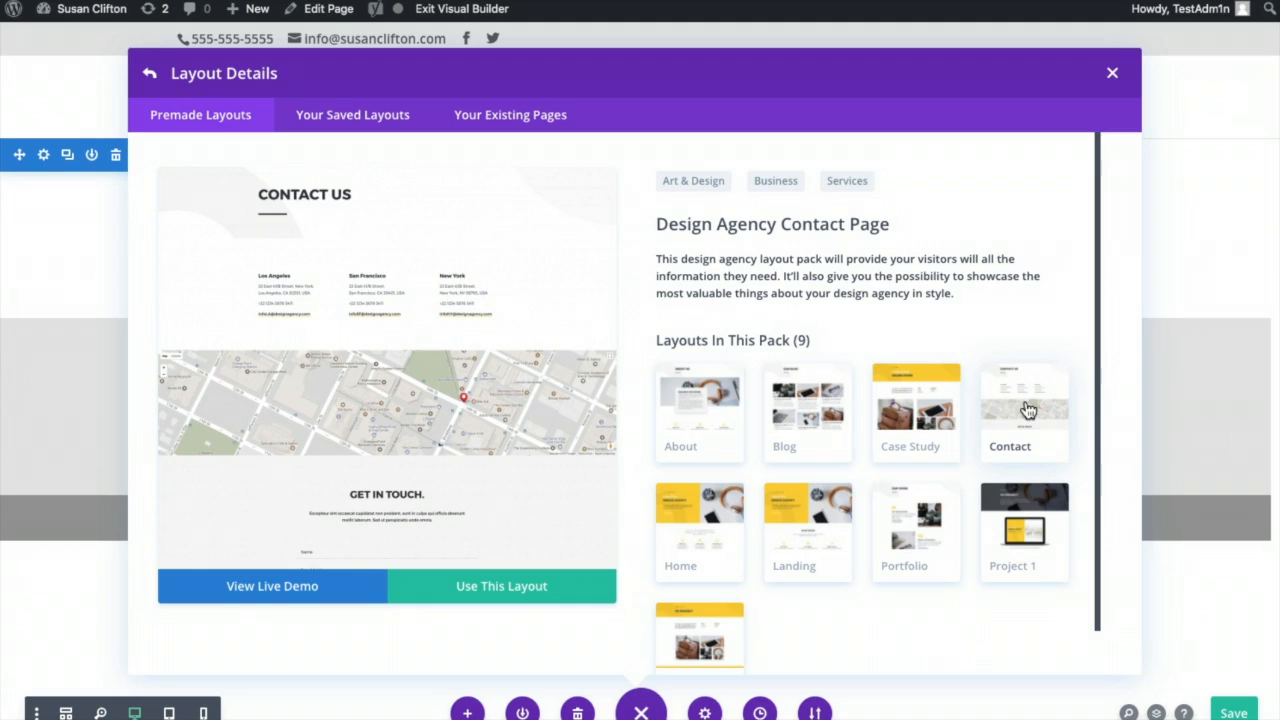
left_click(150, 75)
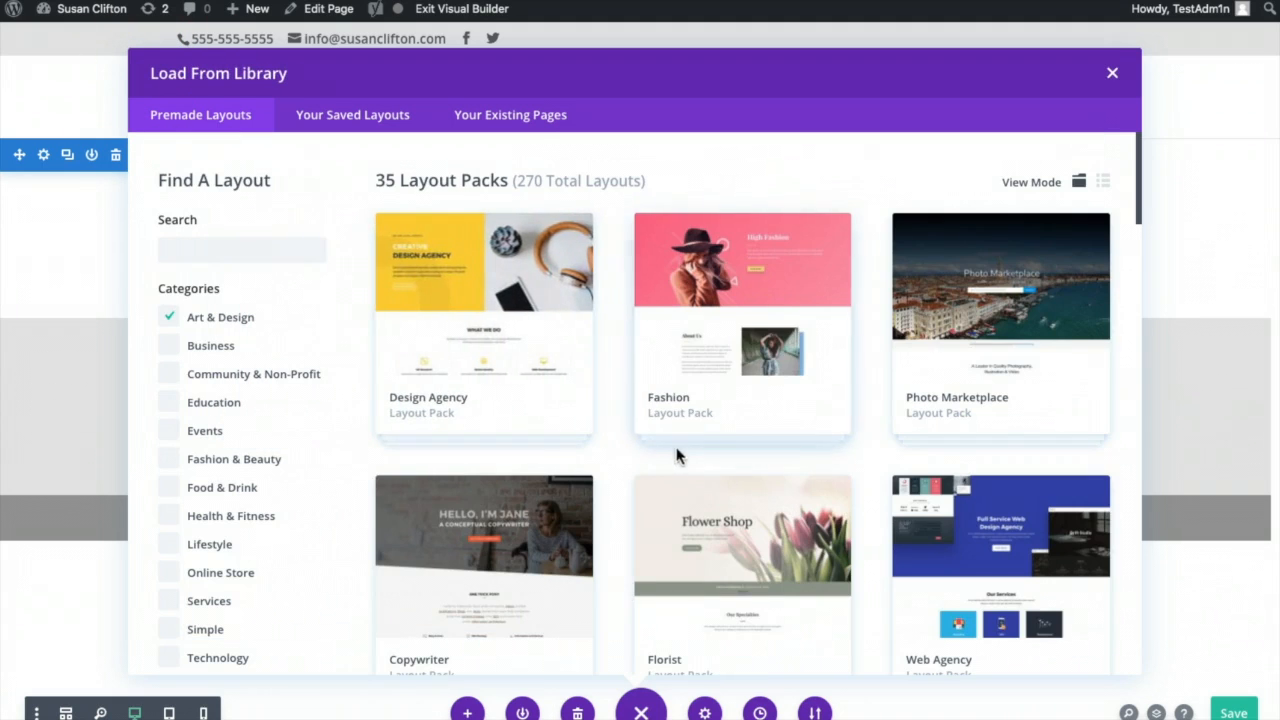
scroll(682, 450, "down", 3)
scroll(687, 451, "down", 2)
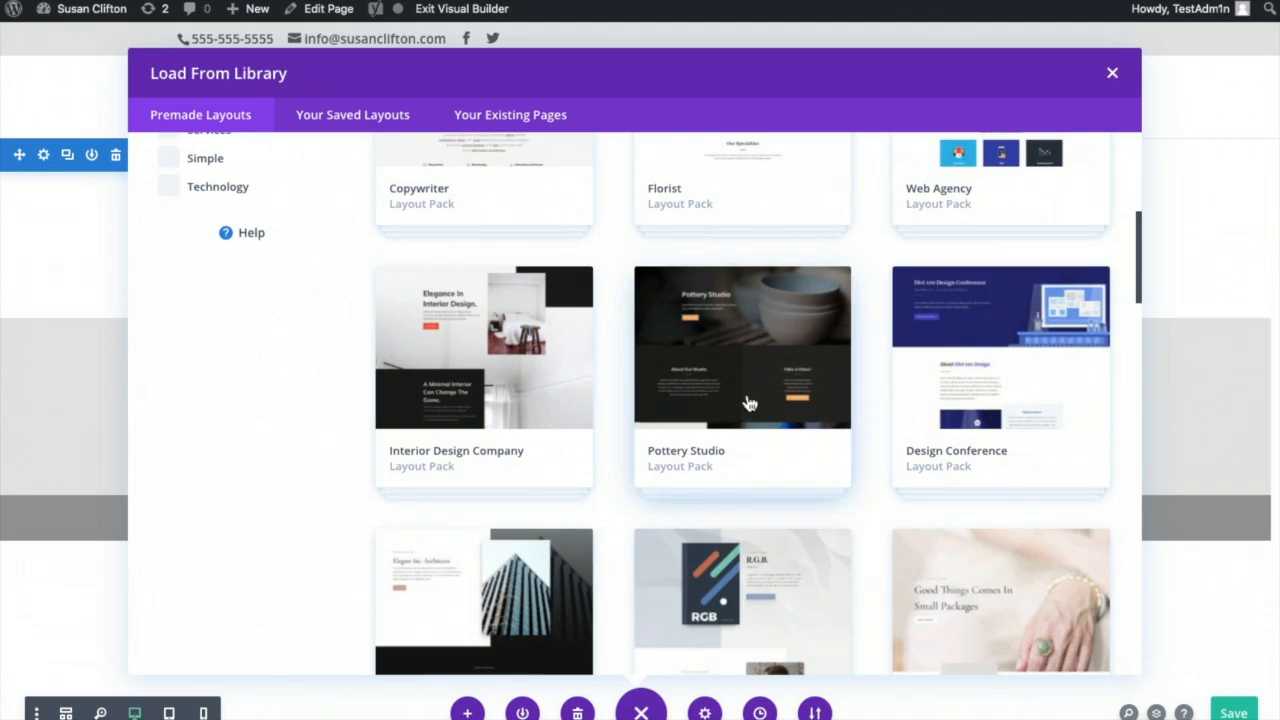
left_click(505, 383)
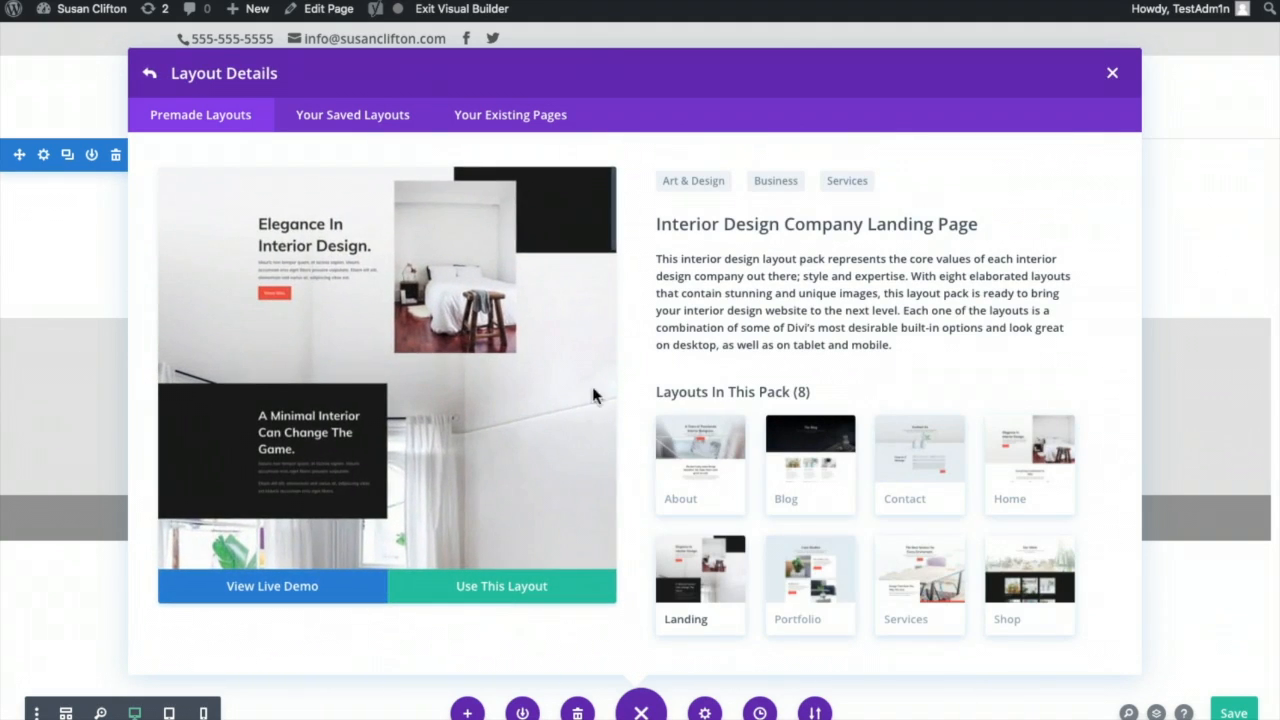
left_click(917, 482)
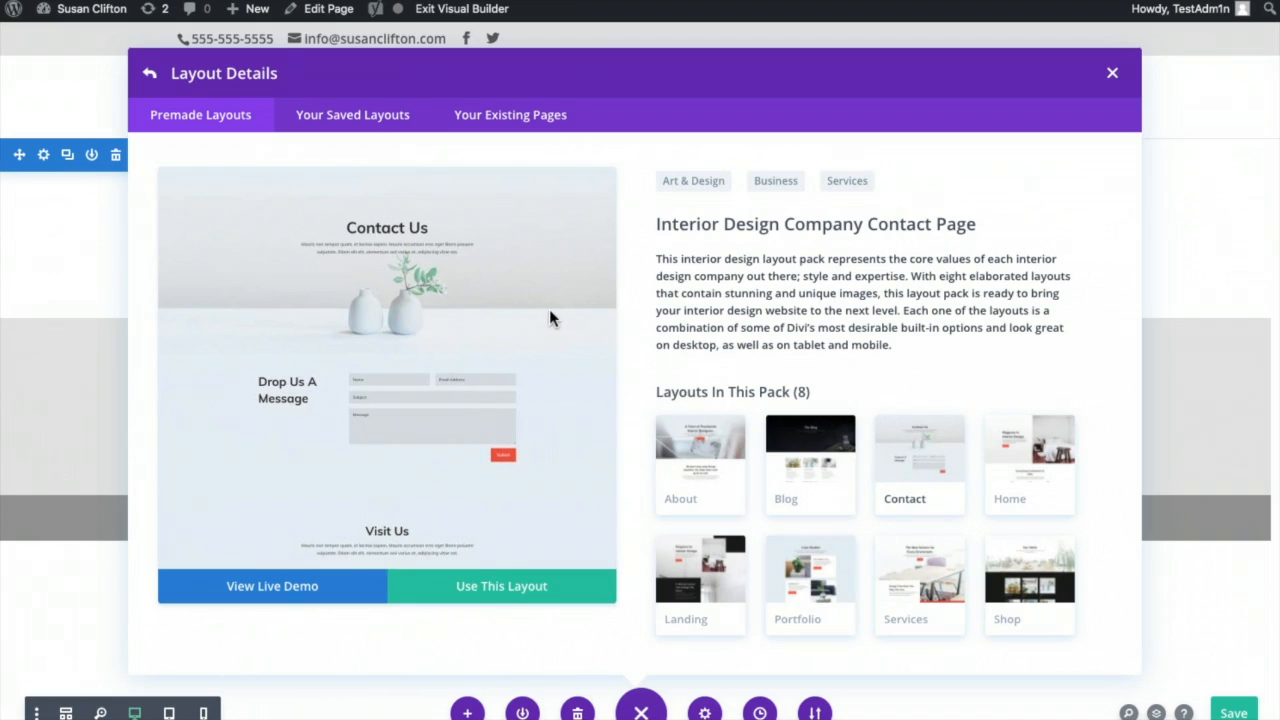
scroll(552, 318, "down", 3)
scroll(552, 318, "up", 3)
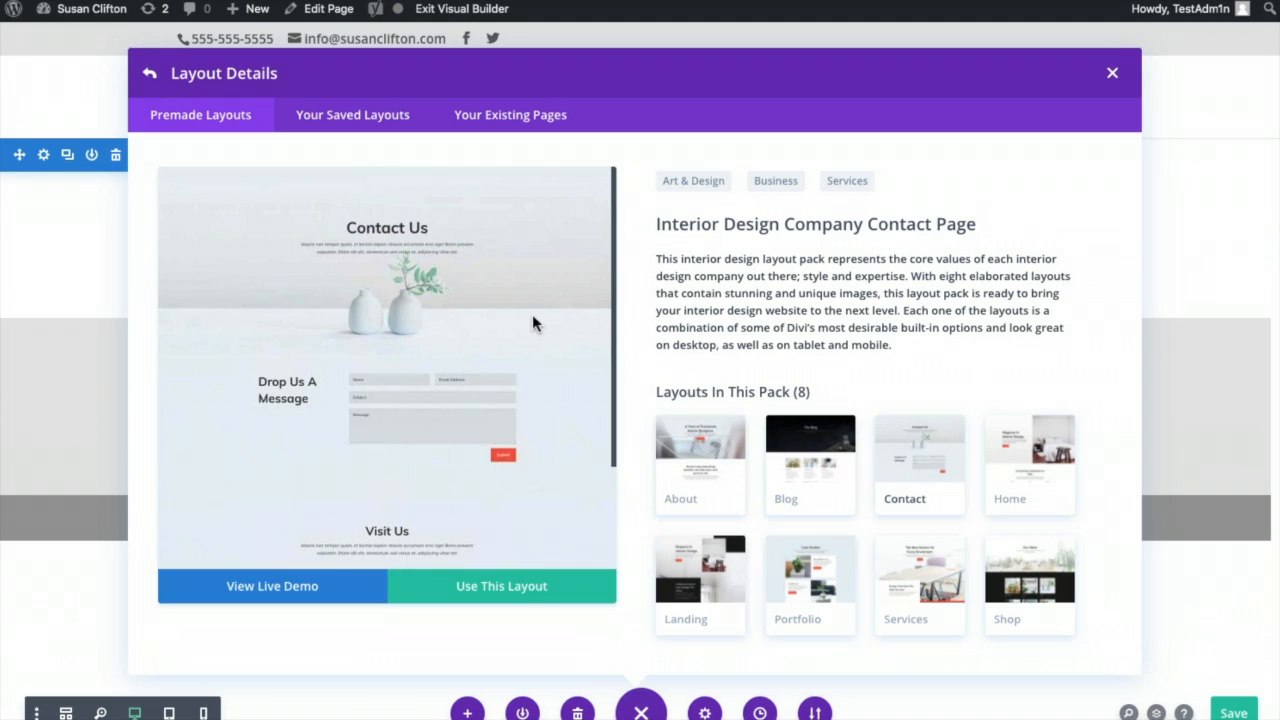
left_click(149, 73)
- Apply the Pottery Studio pack's Contact Page layout to the page
scroll(786, 565, "down", 6)
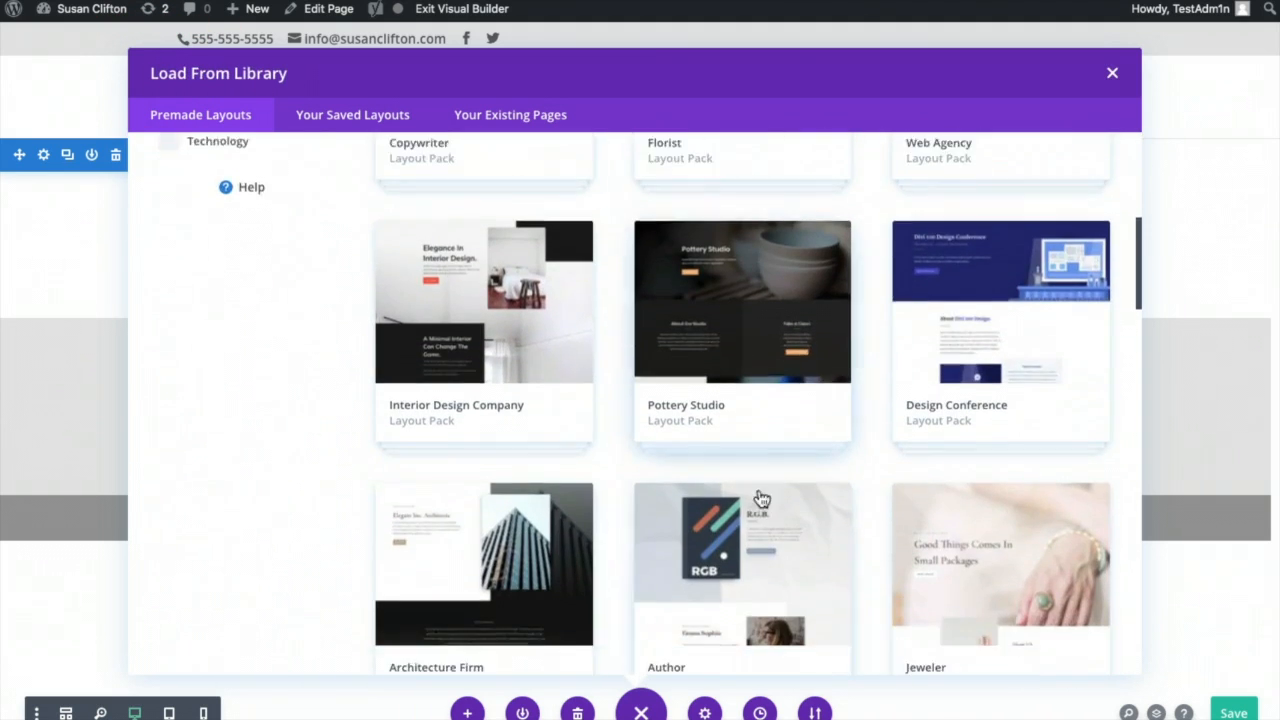
left_click(728, 364)
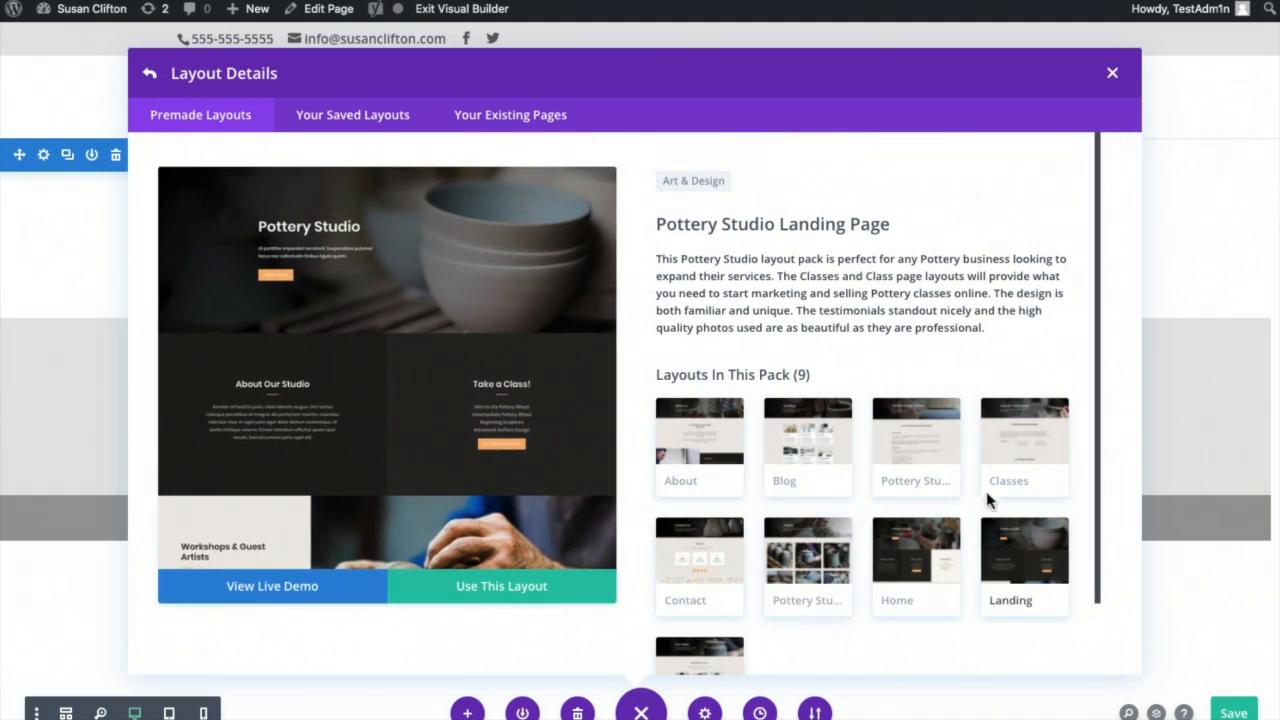
left_click(684, 575)
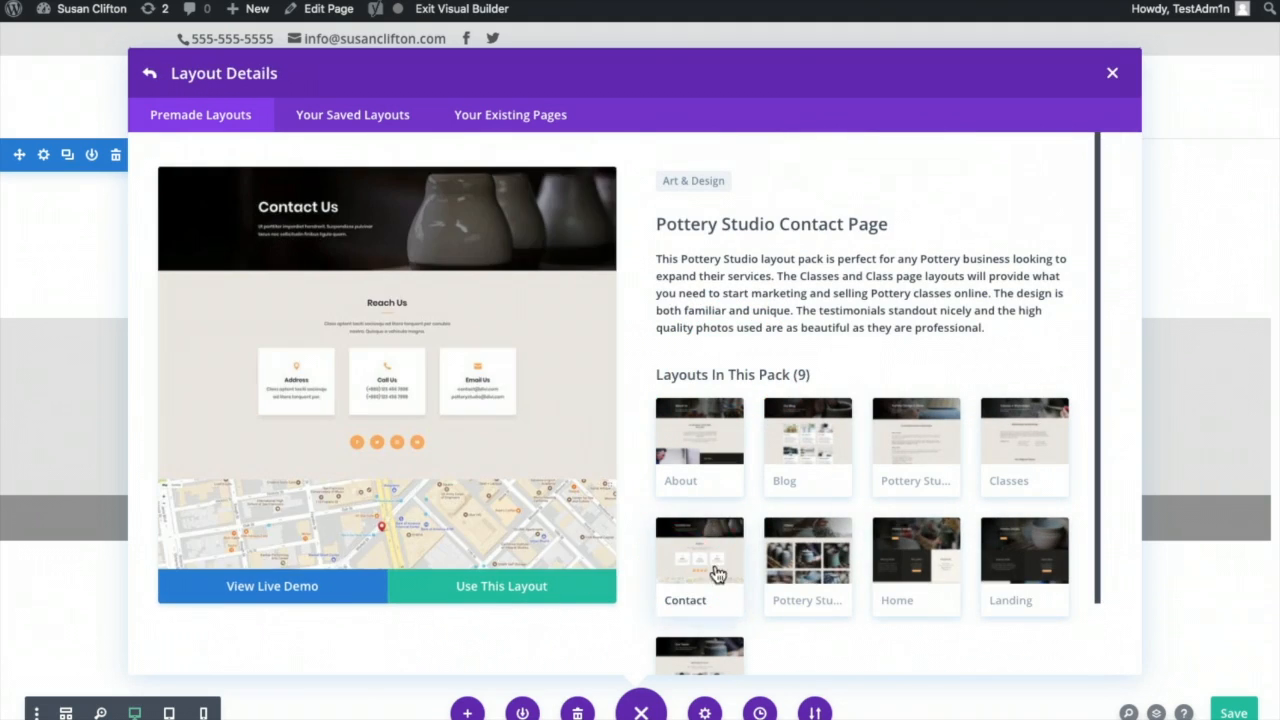
scroll(543, 343, "down", 5)
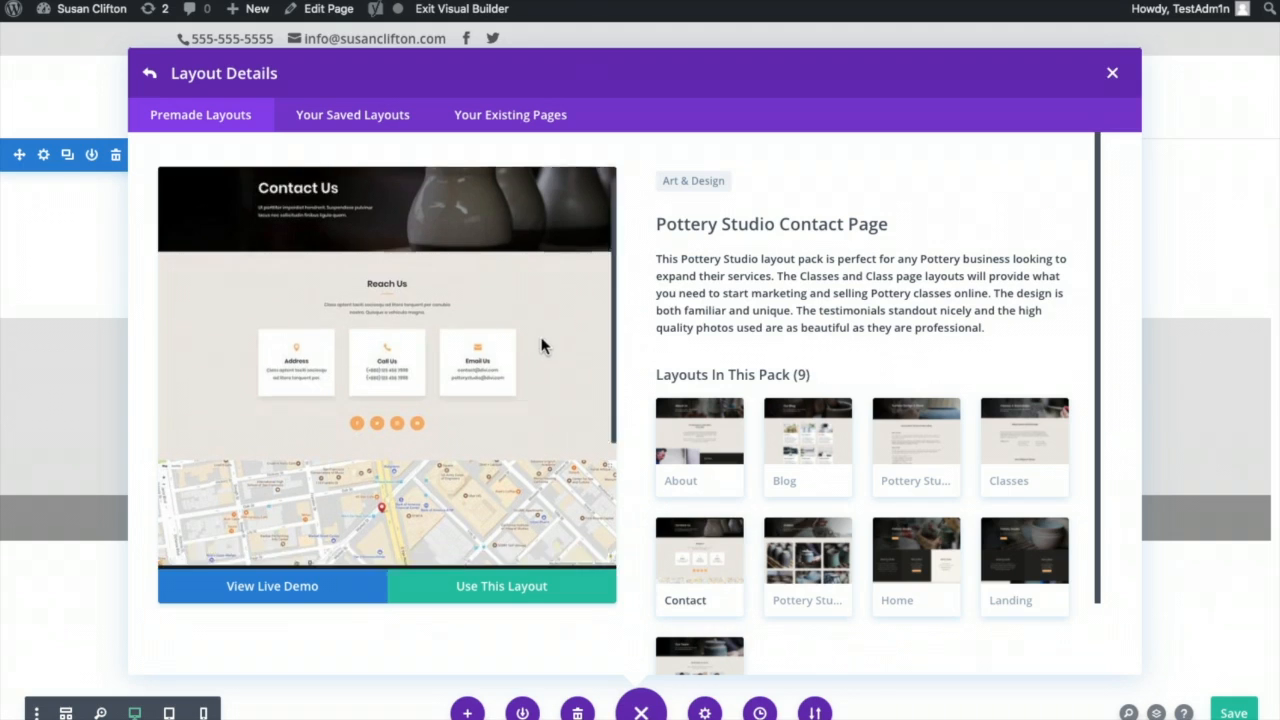
scroll(543, 343, "up", 5)
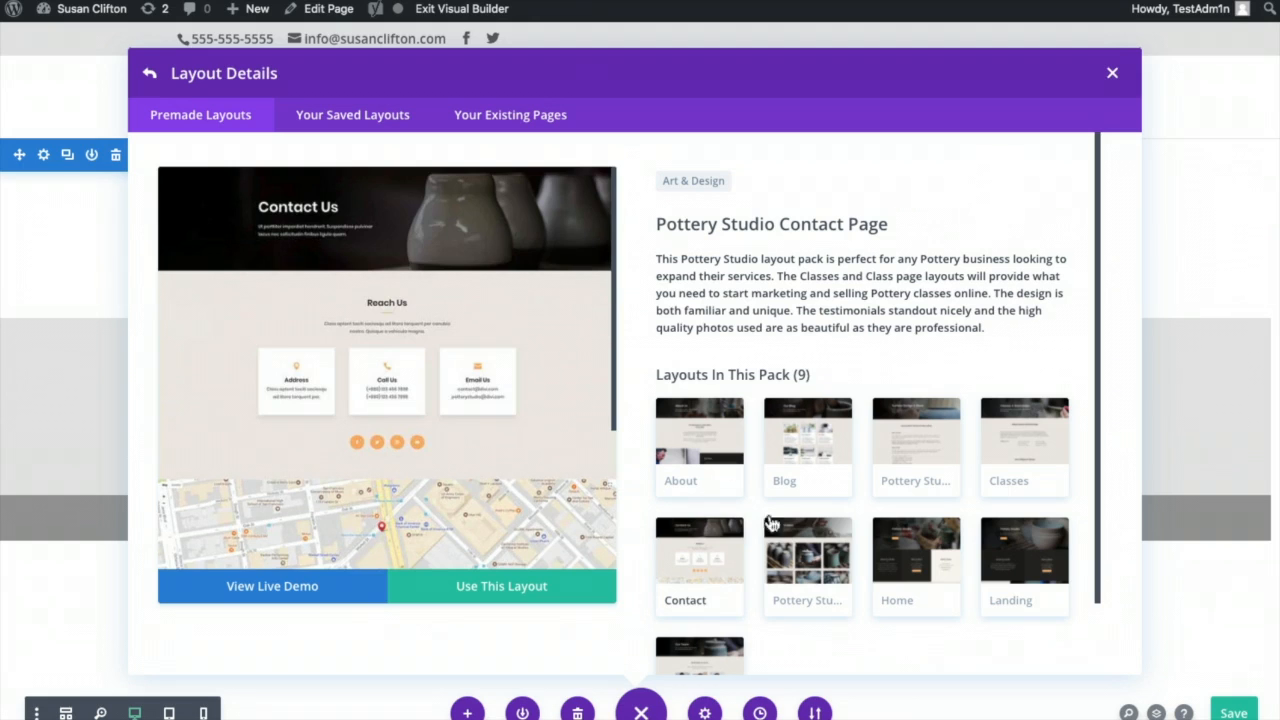
left_click(497, 592)
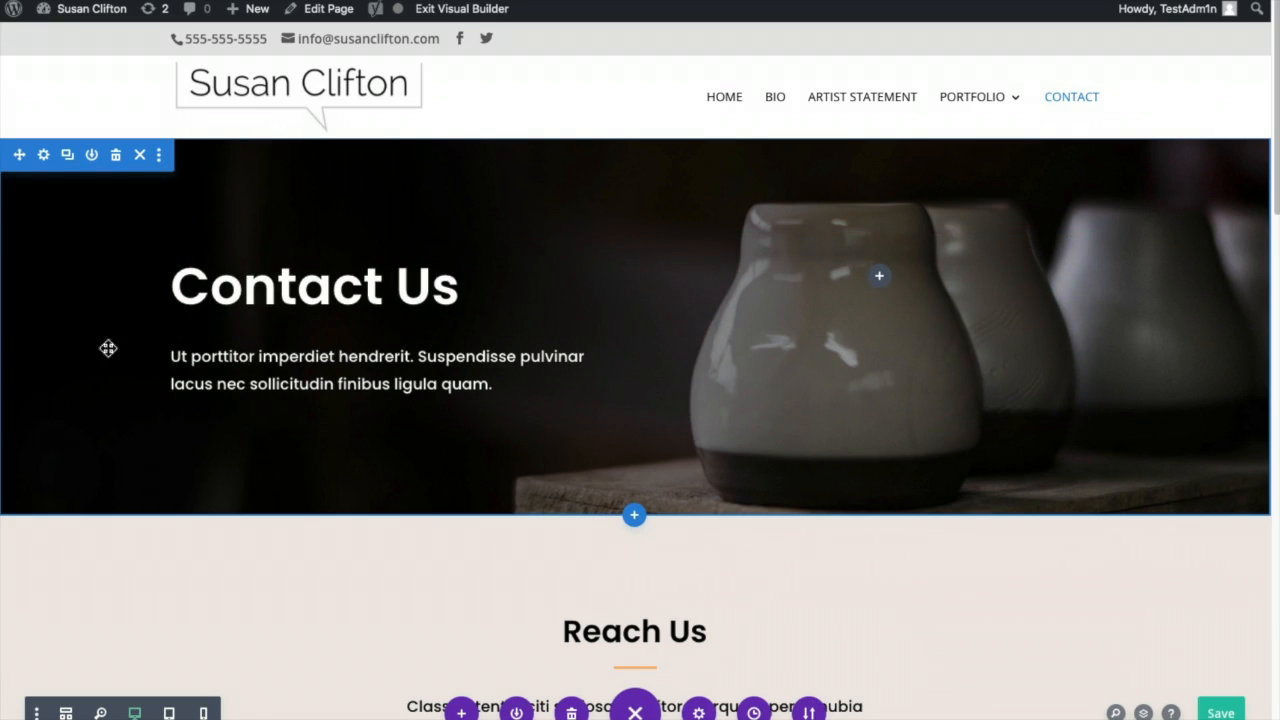
- Review the loaded Contact Us hero, Reach Us cards and social icons, then select the Reach Us section
scroll(1057, 503, "down", 5)
scroll(1063, 491, "down", 3)
scroll(1169, 414, "down", 2)
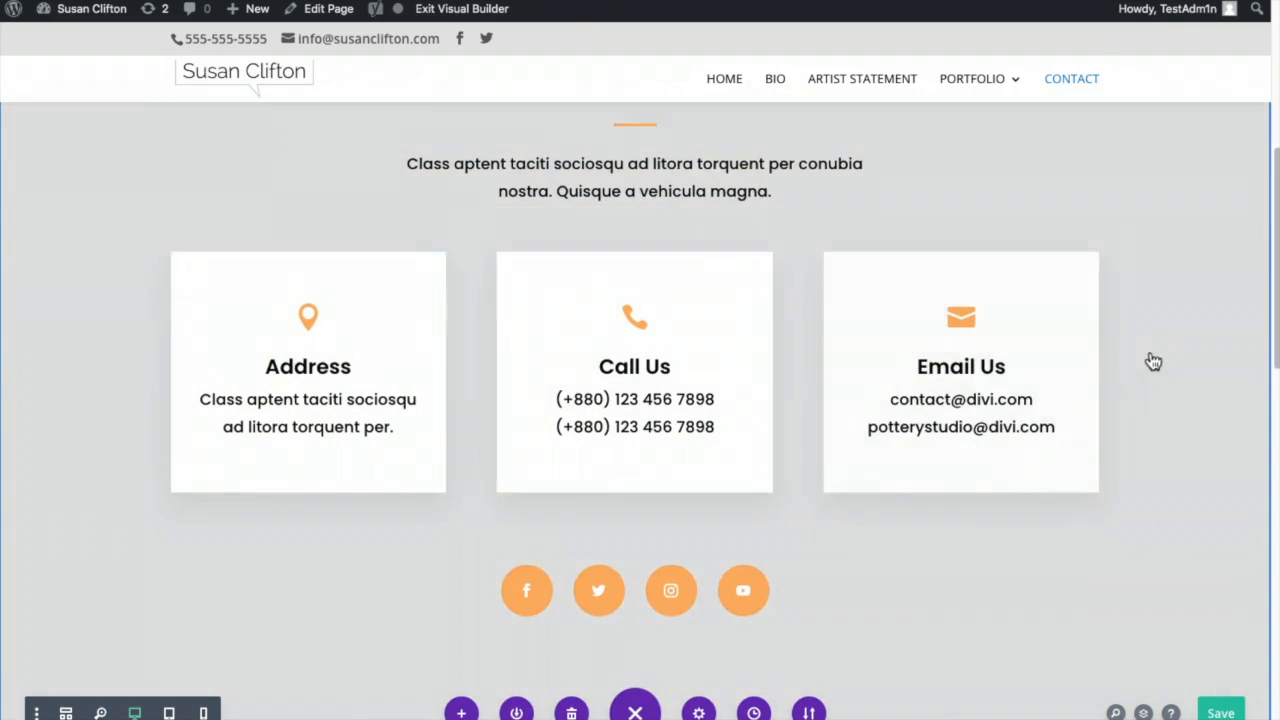
scroll(1155, 355, "up", 10)
scroll(1140, 520, "down", 2)
scroll(1142, 545, "down", 1)
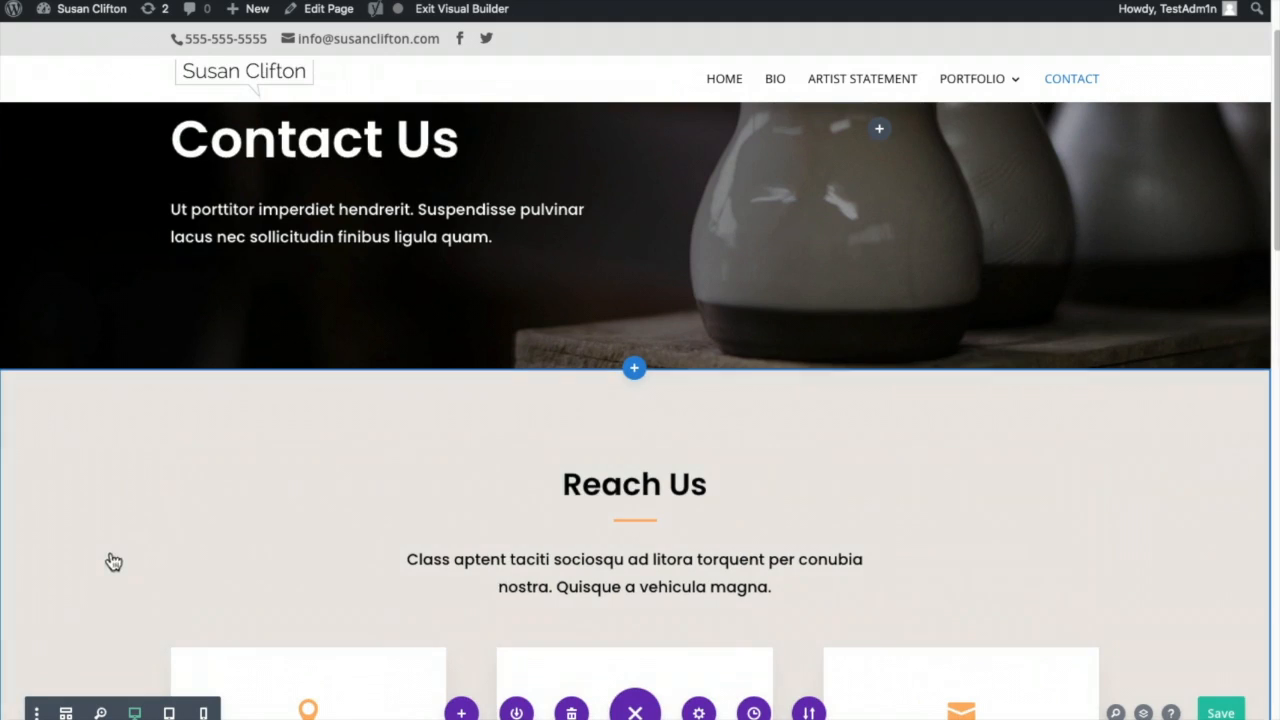
scroll(80, 491, "up", 3)
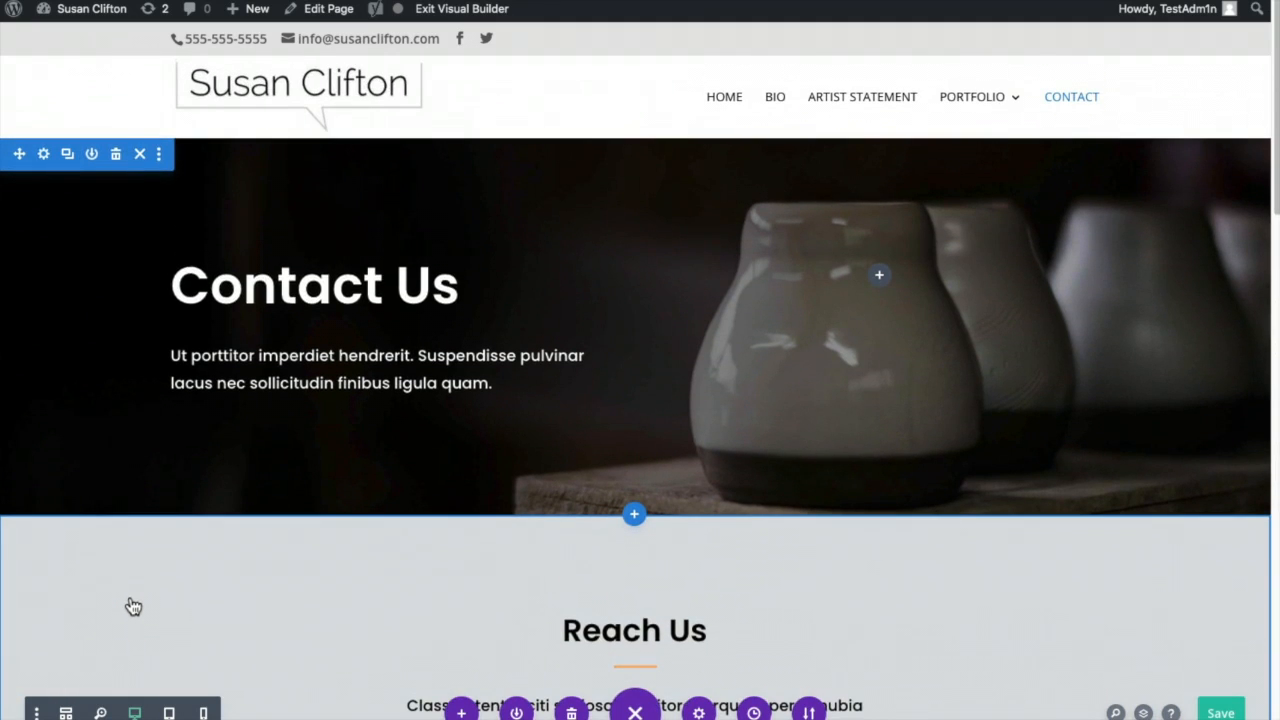
left_click(119, 594)
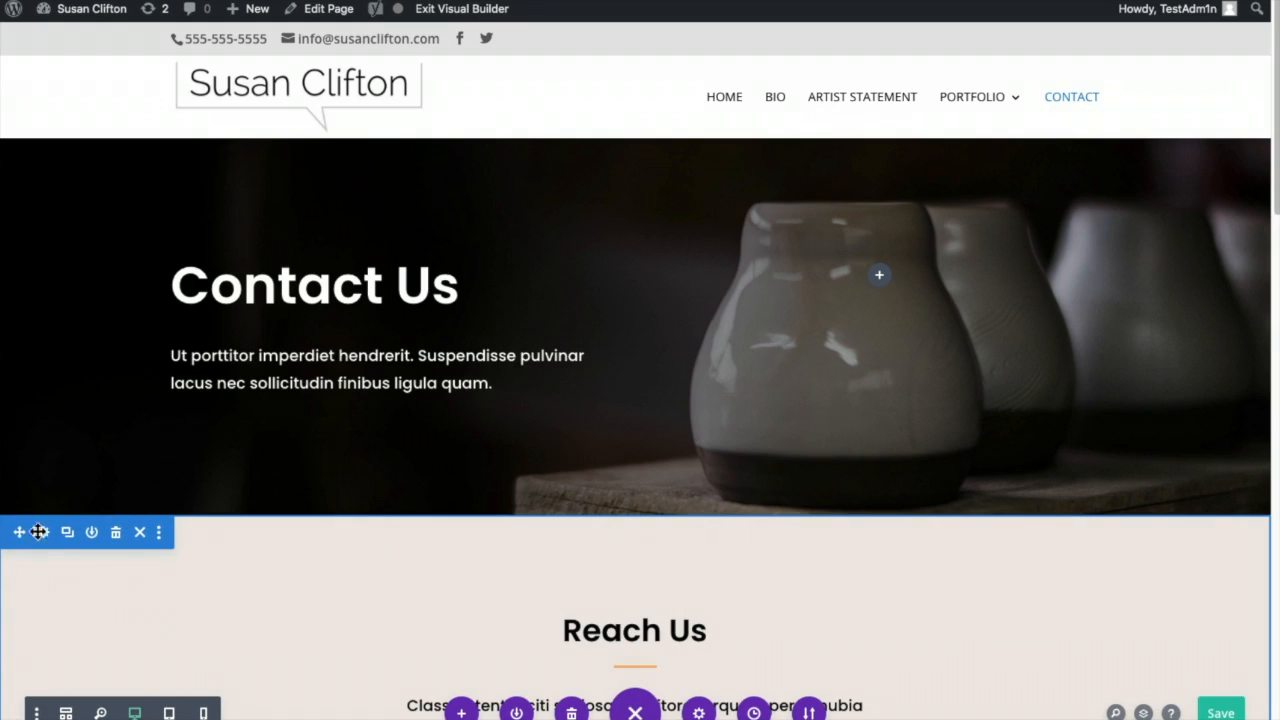
- Change the Reach Us section background from beige to light grey and save the section settings
left_click(44, 534)
left_click(971, 299)
left_click(1037, 409)
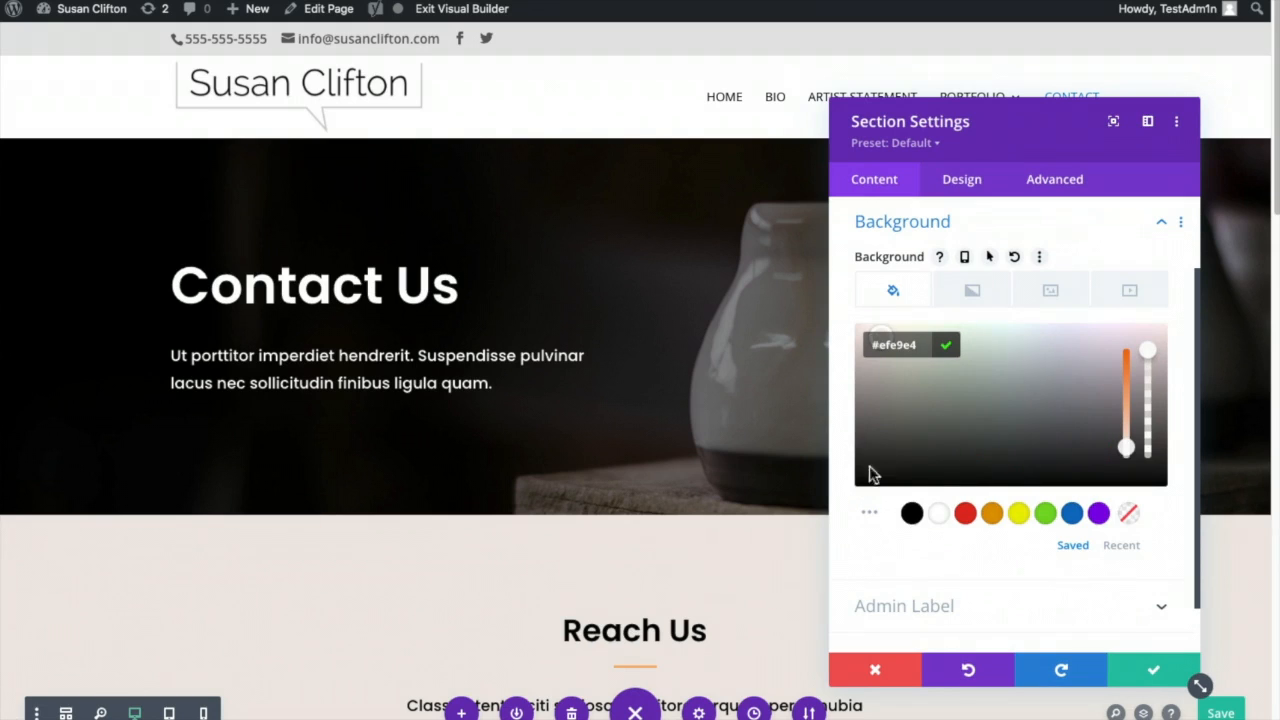
left_click(911, 513)
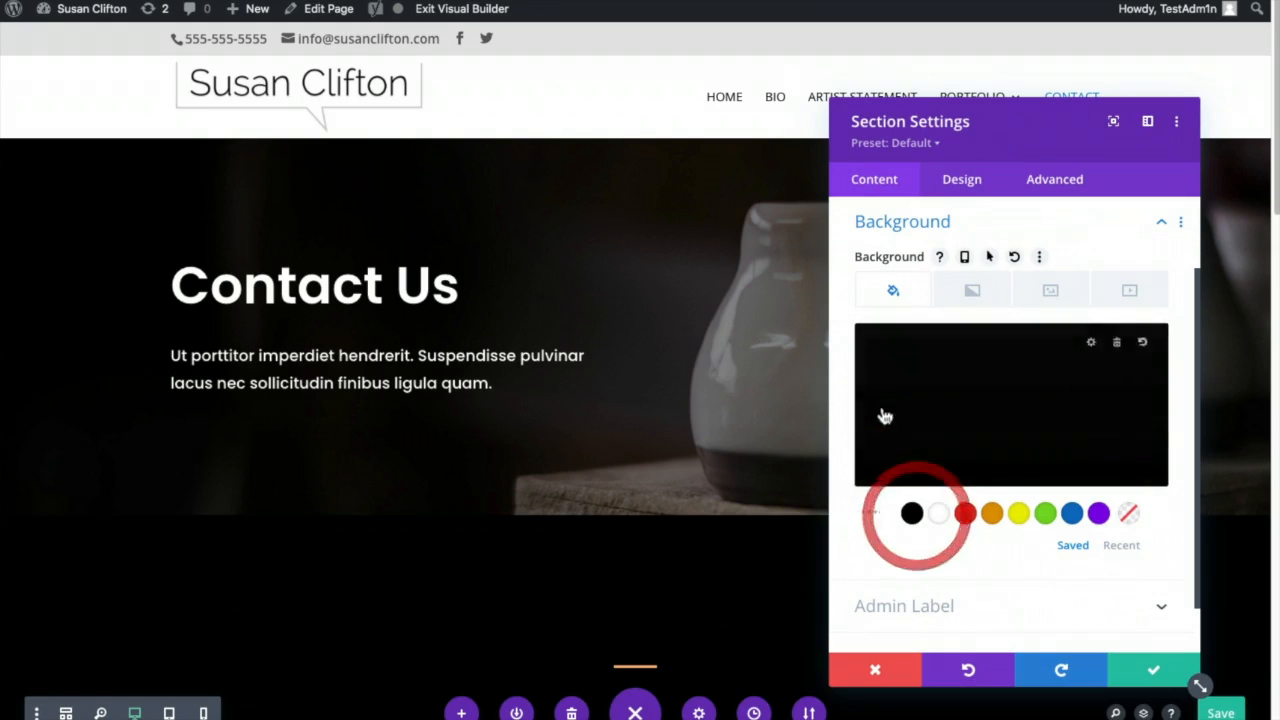
left_click(863, 345)
left_click_drag(859, 483, 861, 335)
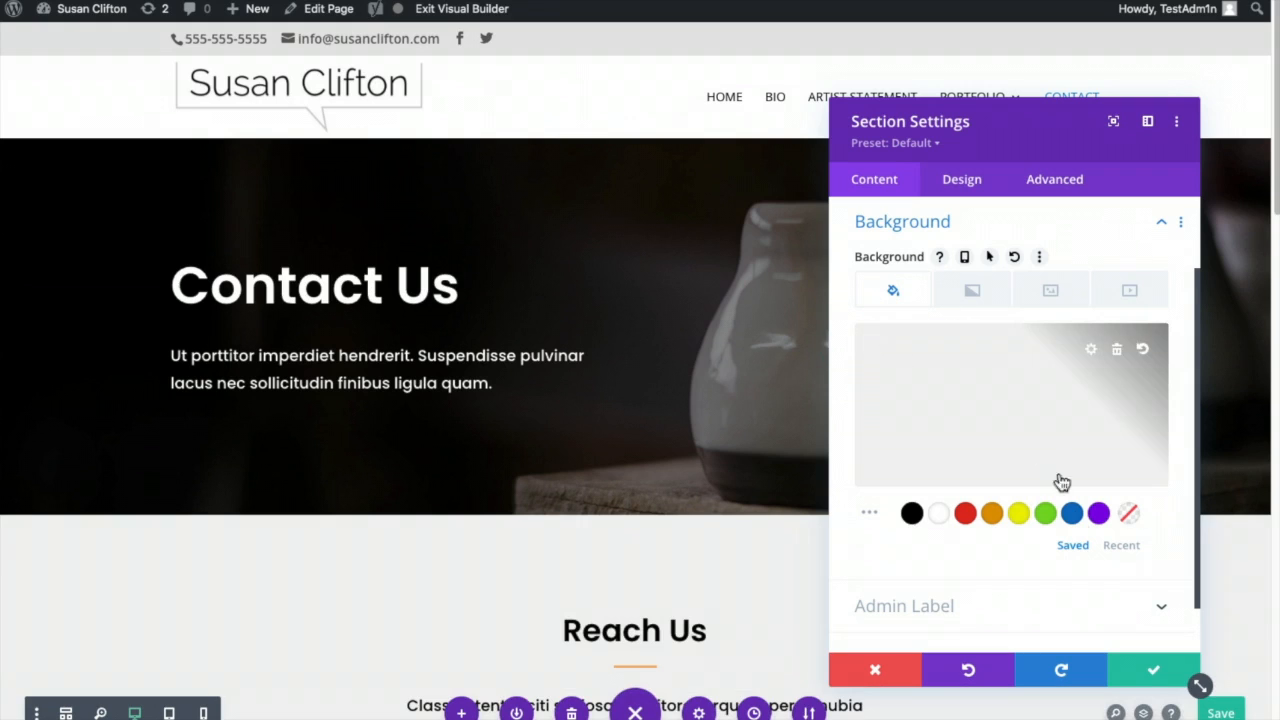
left_click(1150, 677)
scroll(732, 635, "down", 2)
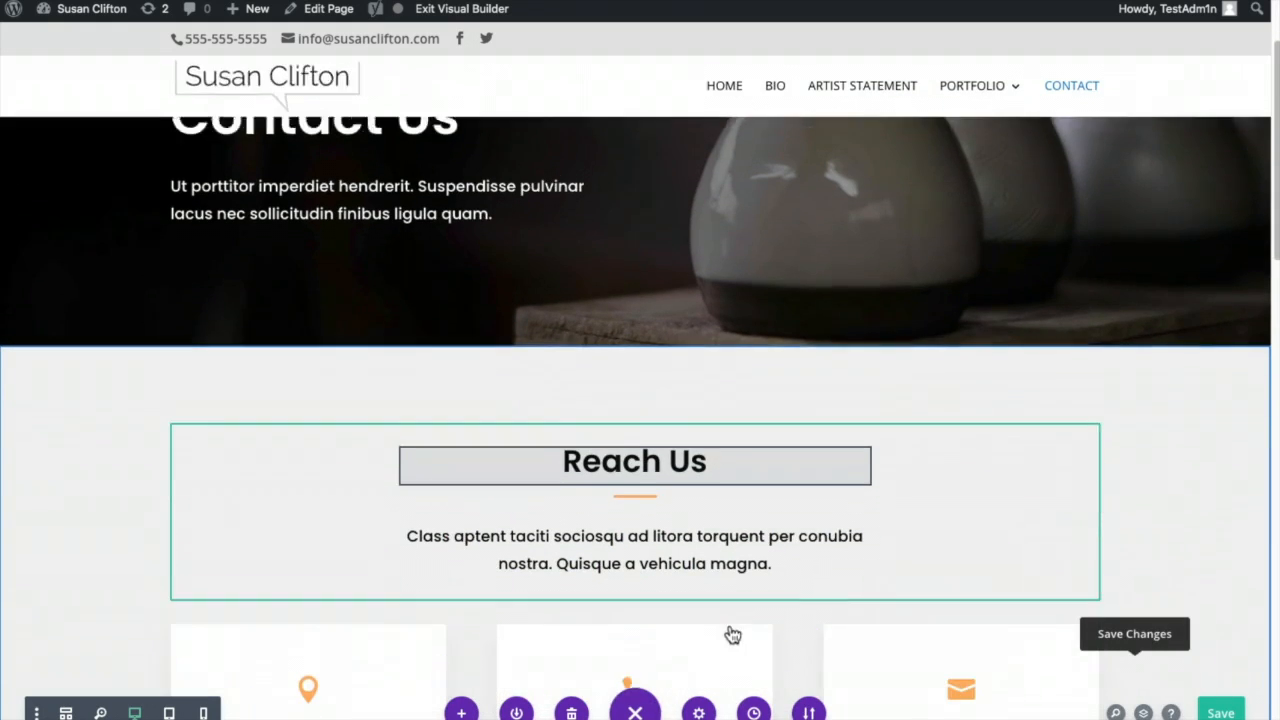
scroll(732, 635, "down", 3)
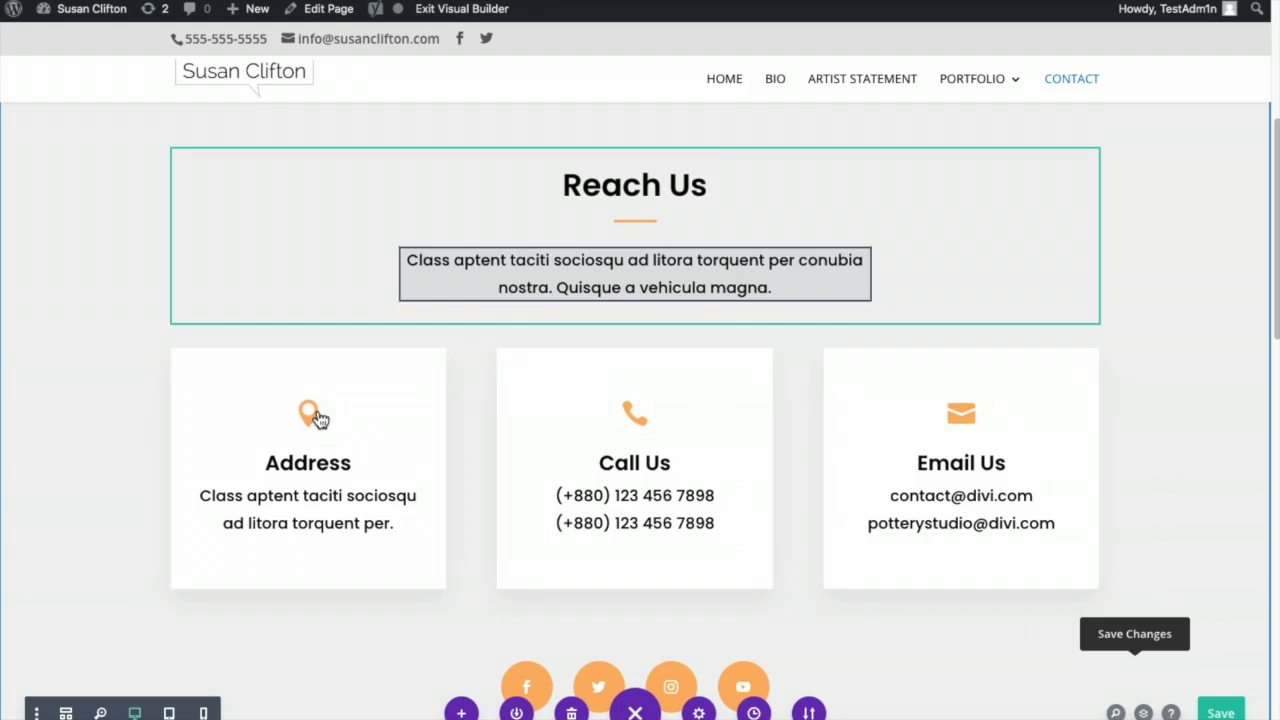
- Set the Address card's pin icon colour to red in its Image & Icon design settings
left_click(310, 416)
left_click(266, 393)
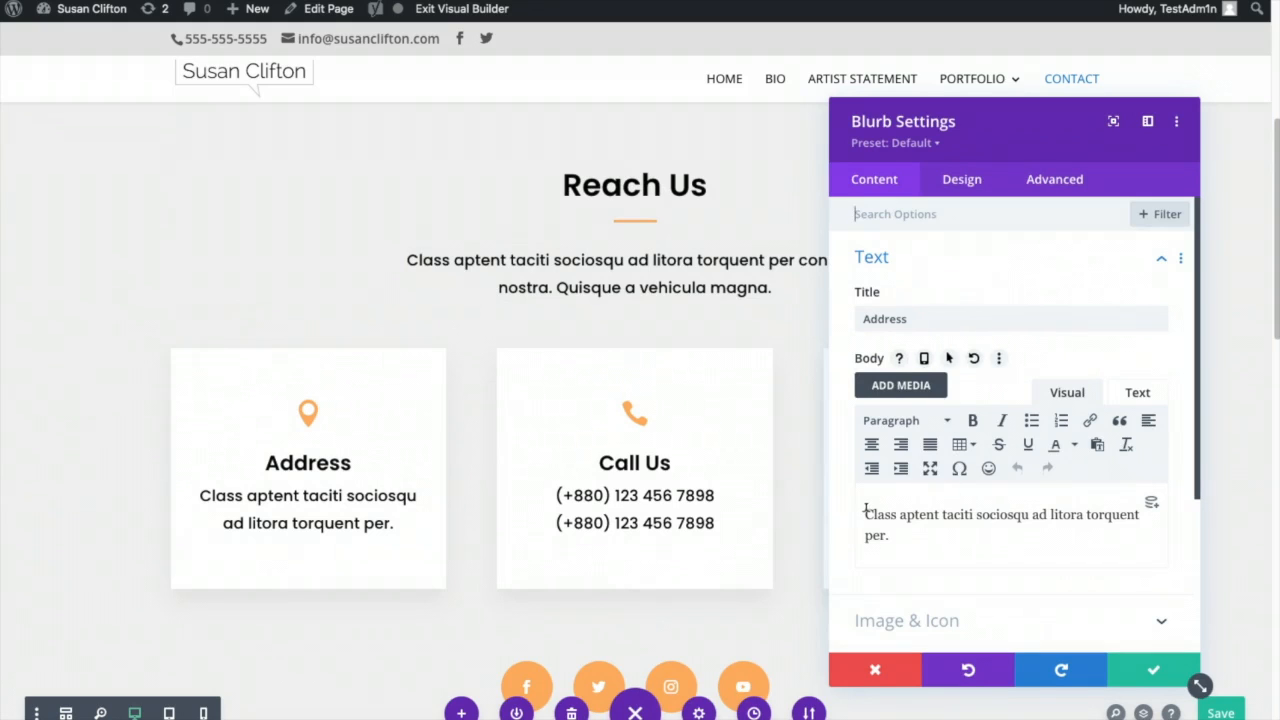
left_click_drag(859, 511, 920, 530)
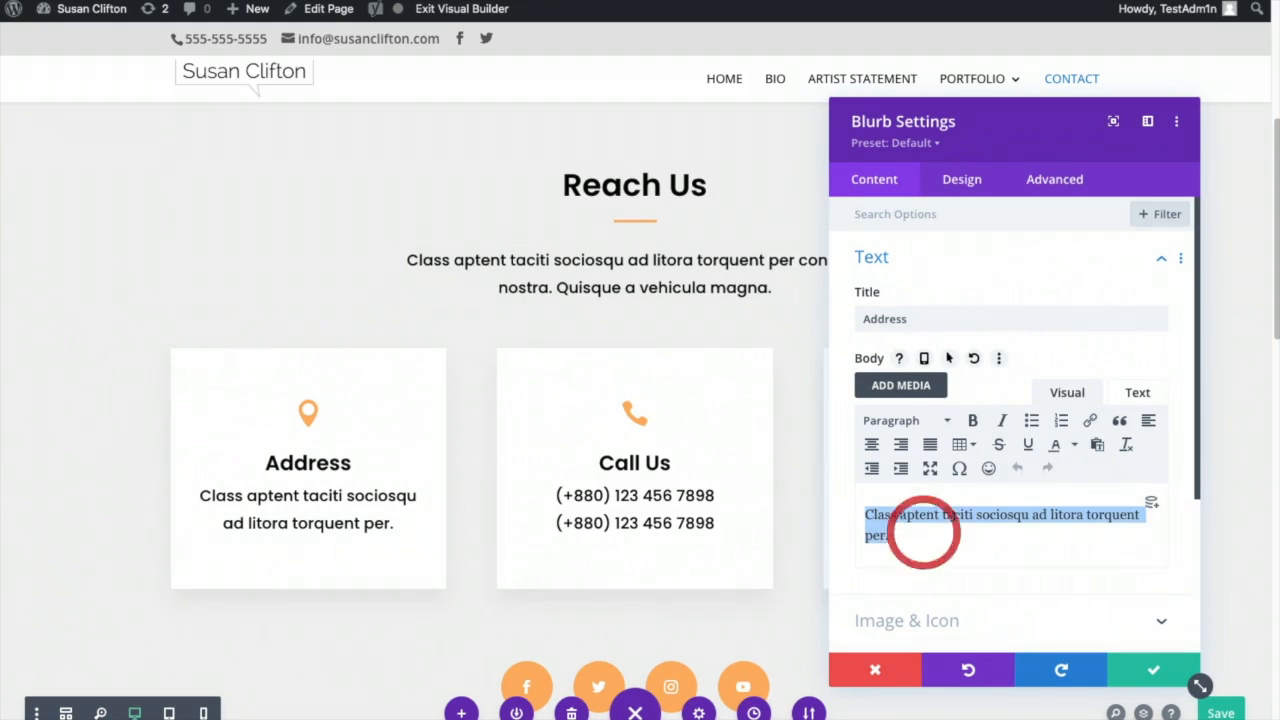
left_click(1046, 624)
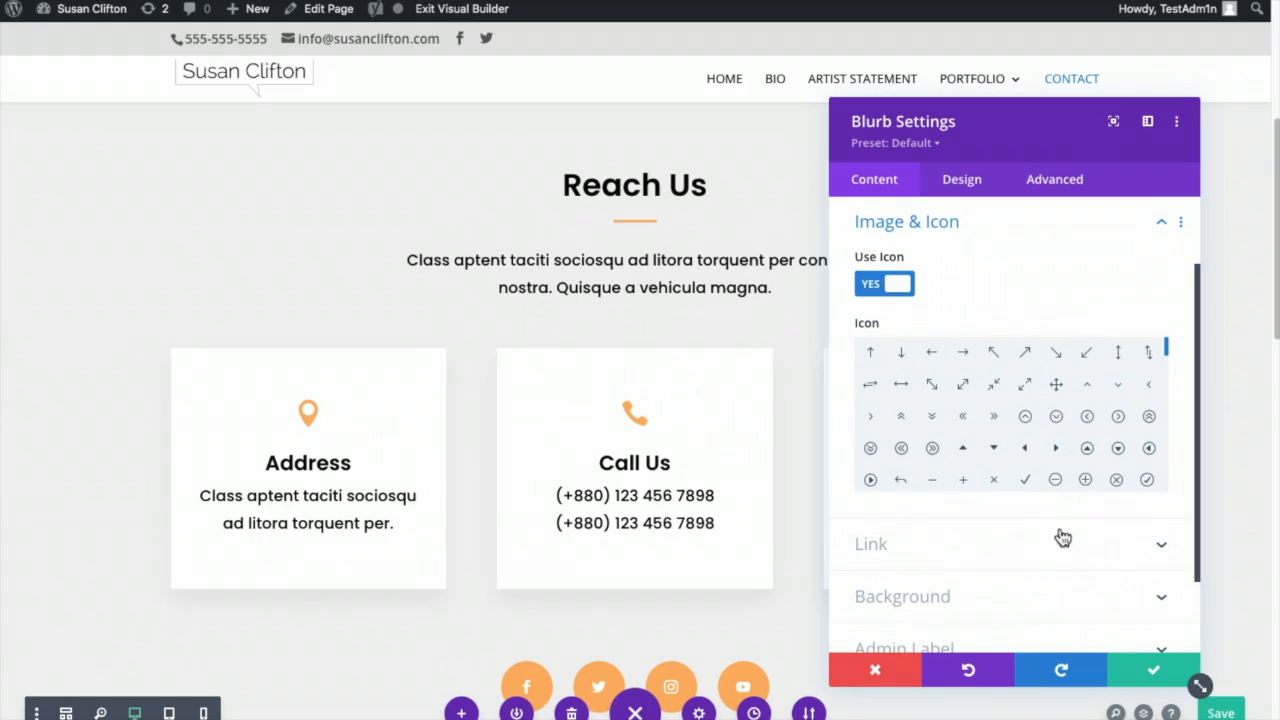
scroll(1000, 465, "down", 5)
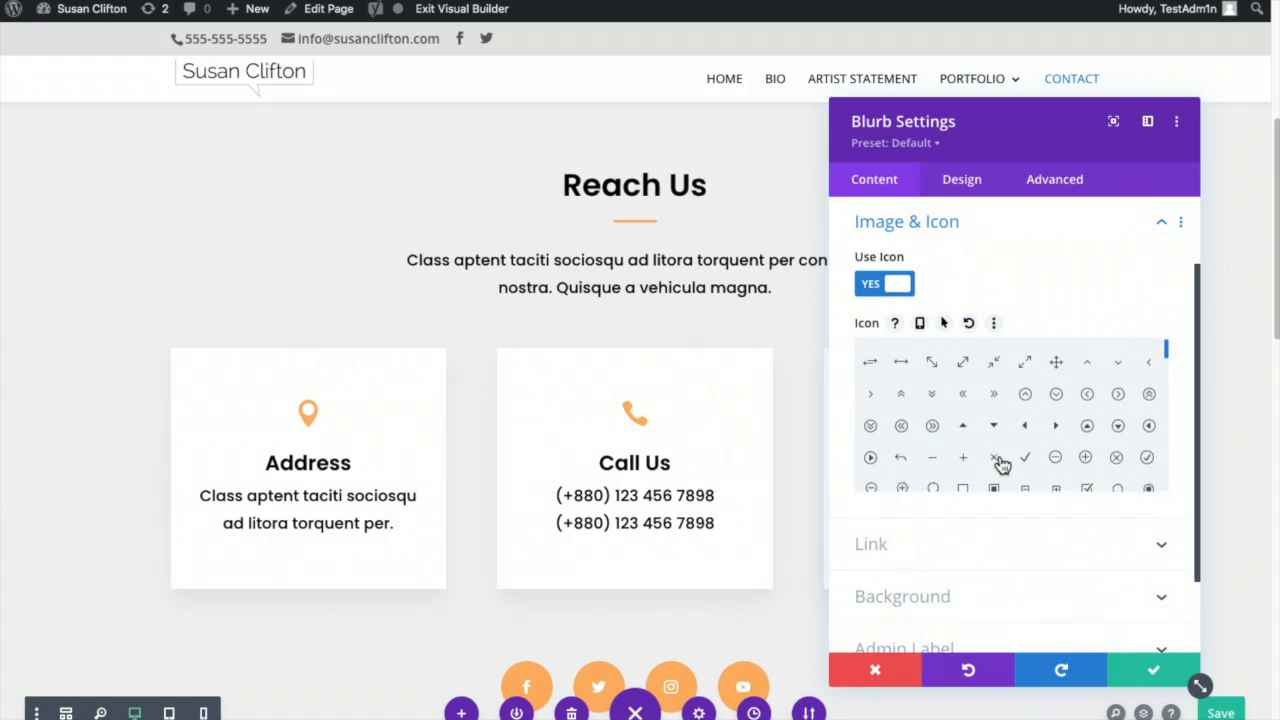
scroll(1003, 462, "down", 8)
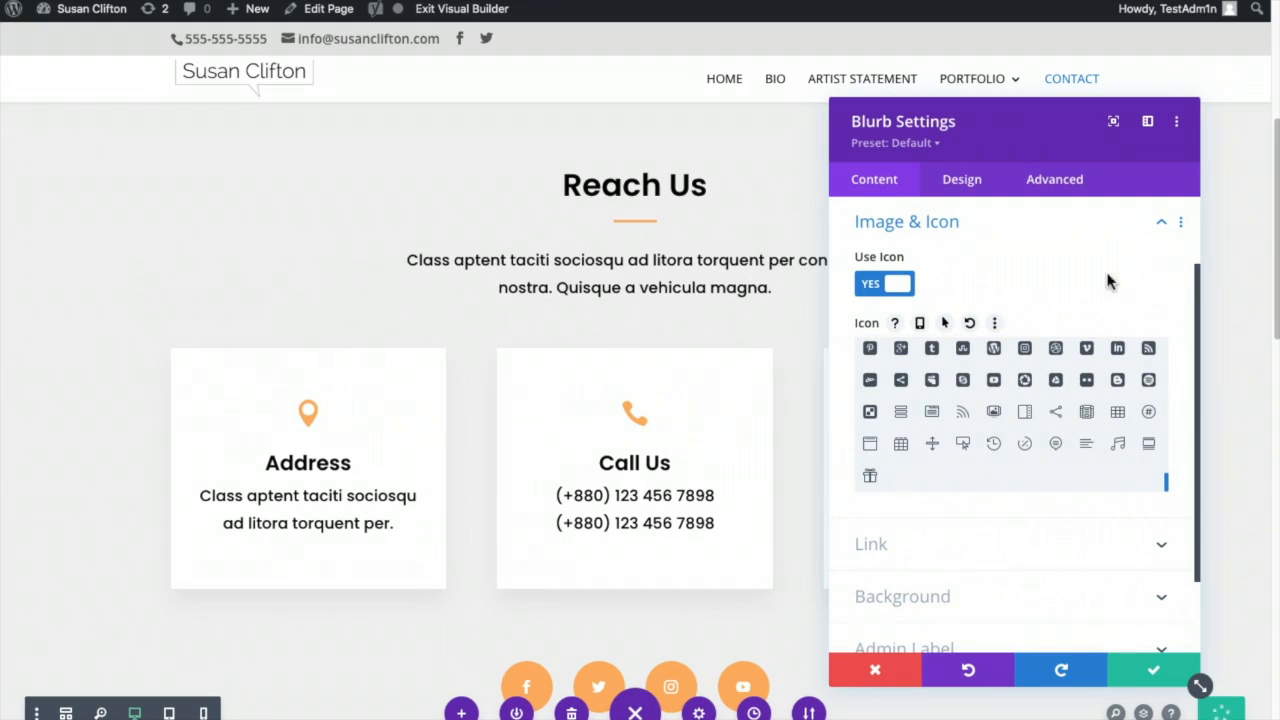
left_click(960, 186)
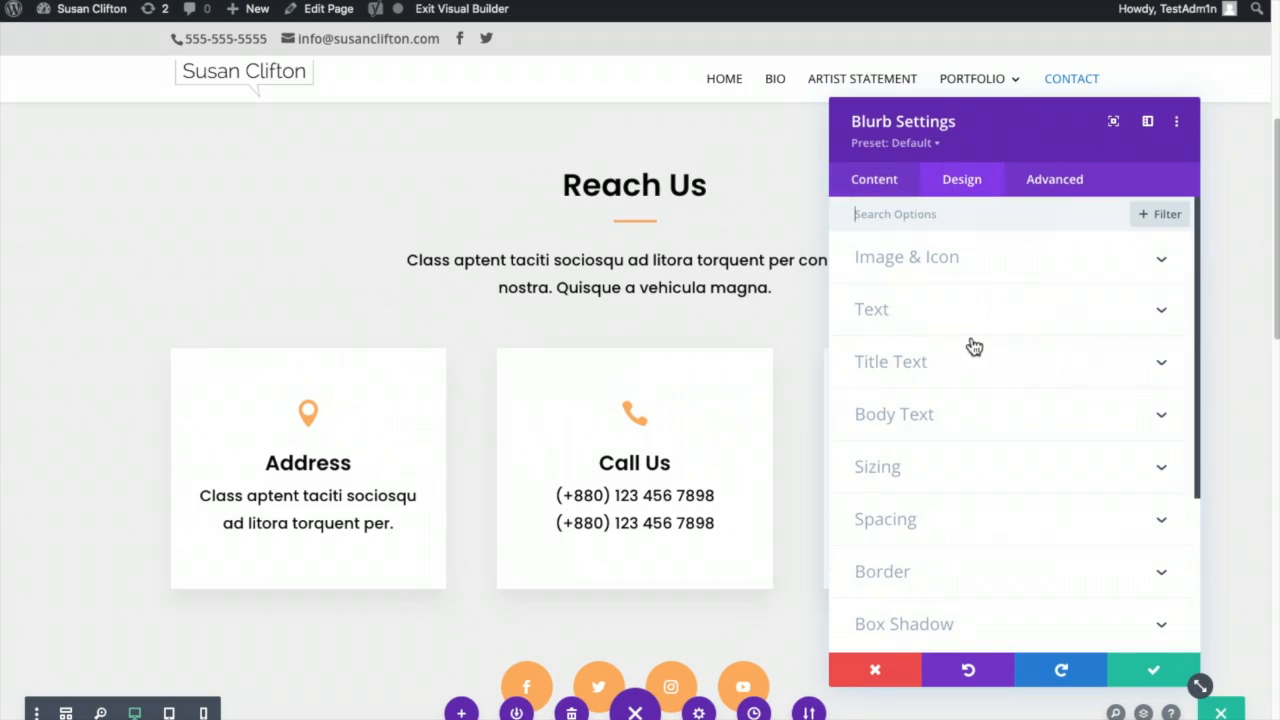
left_click(980, 262)
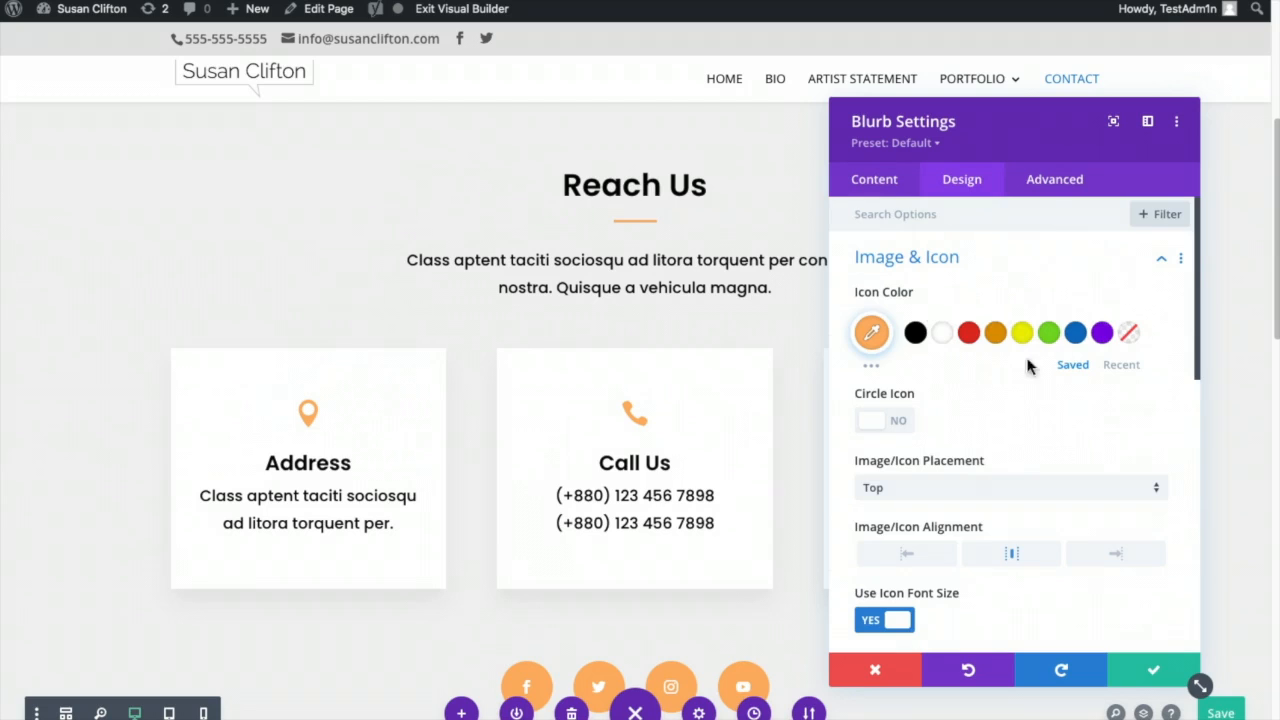
left_click(1075, 332)
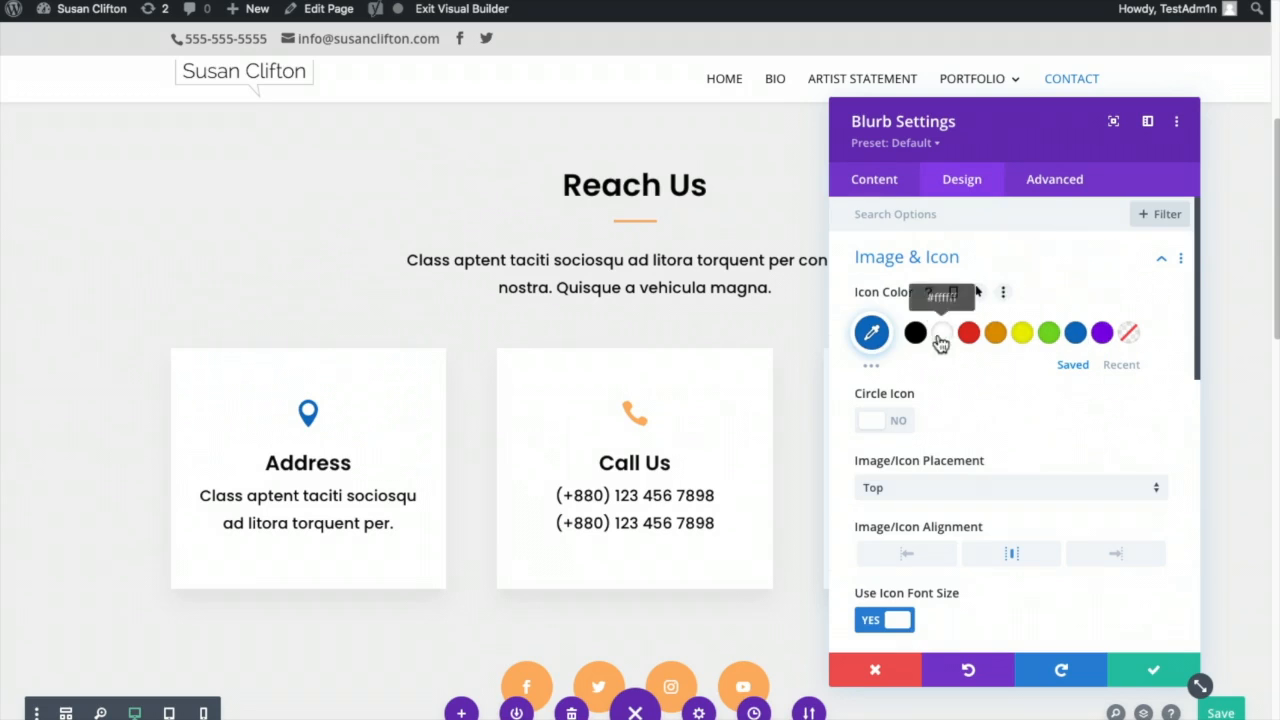
left_click(968, 332)
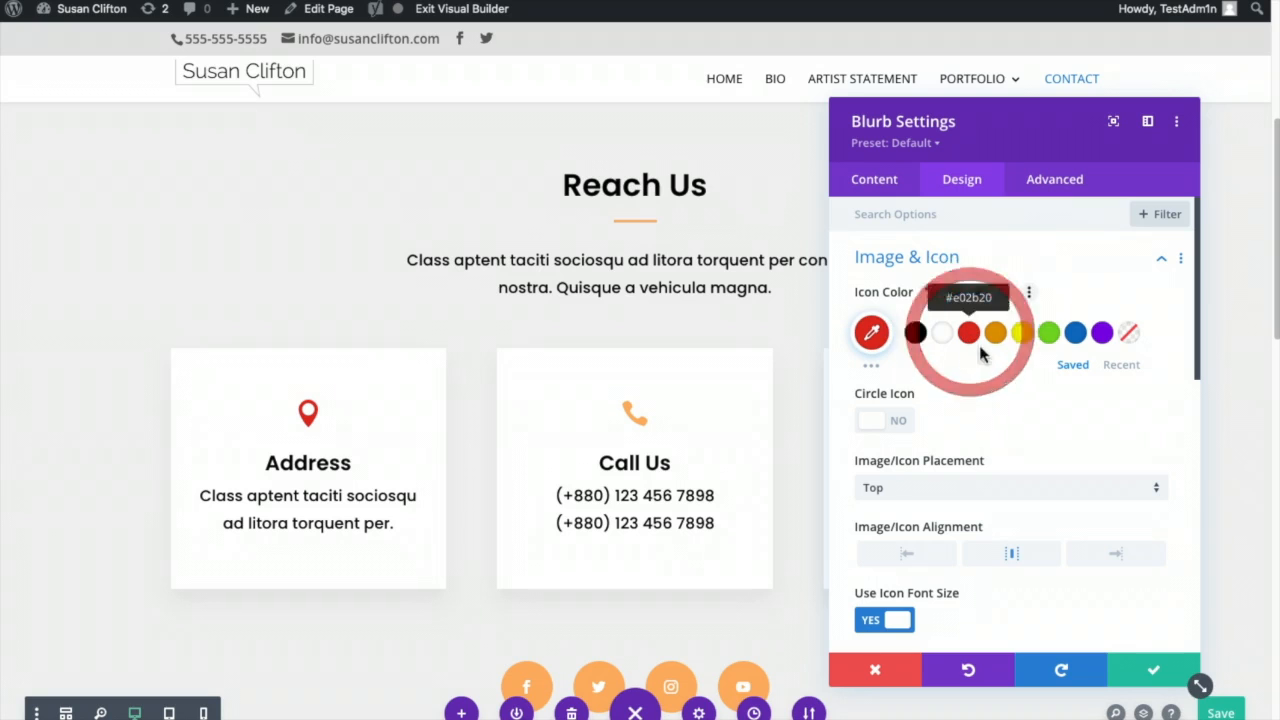
left_click(1155, 665)
- Set the Call Us card's phone icon colour to red as well
left_click(629, 419)
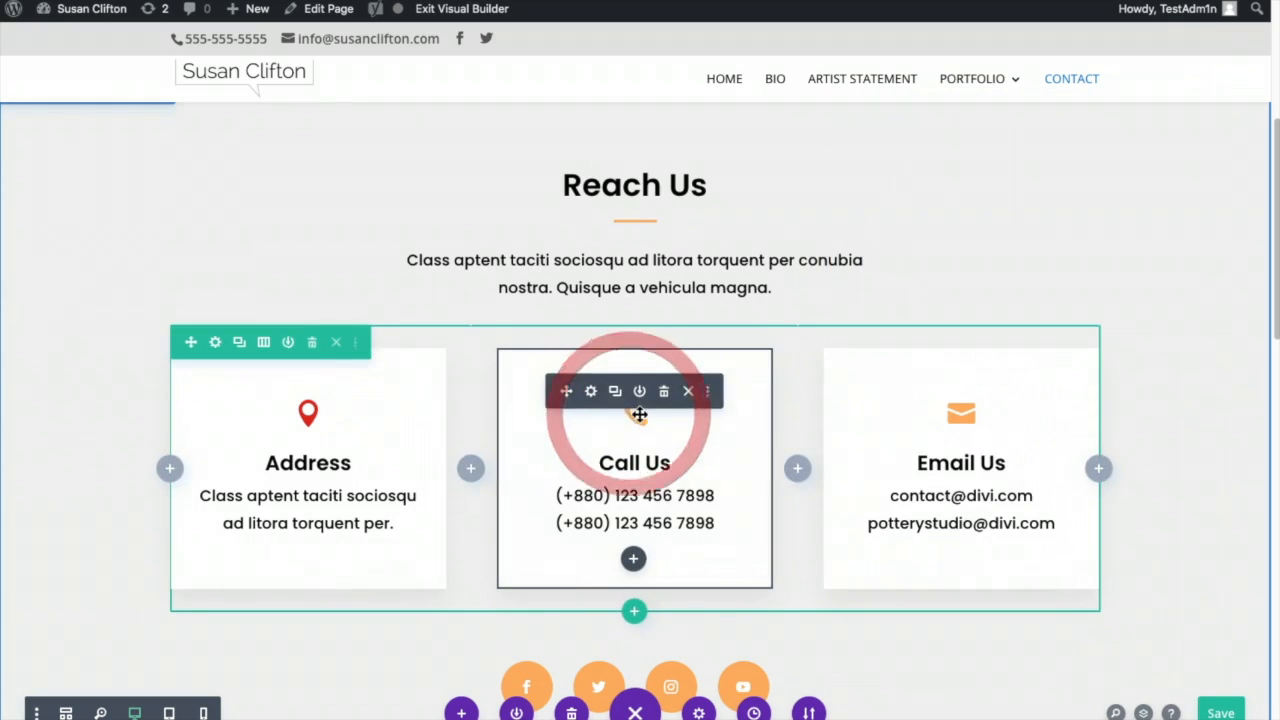
left_click(593, 392)
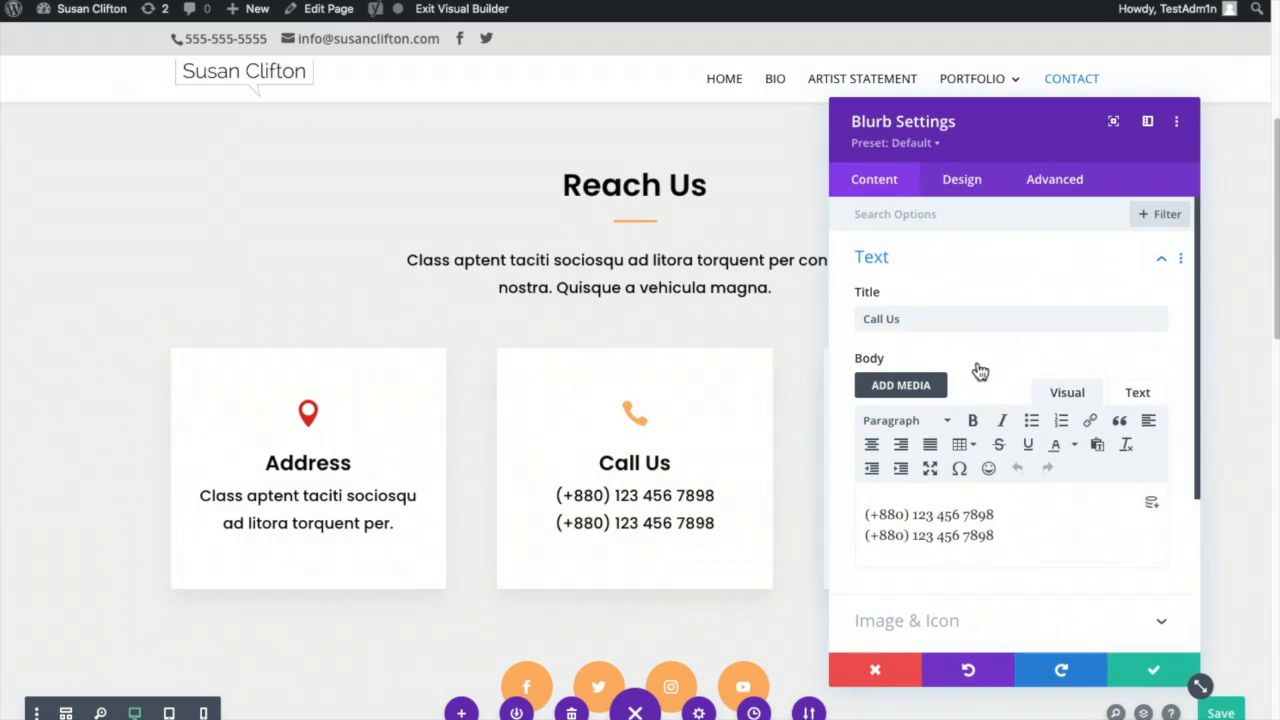
left_click(963, 181)
left_click(968, 251)
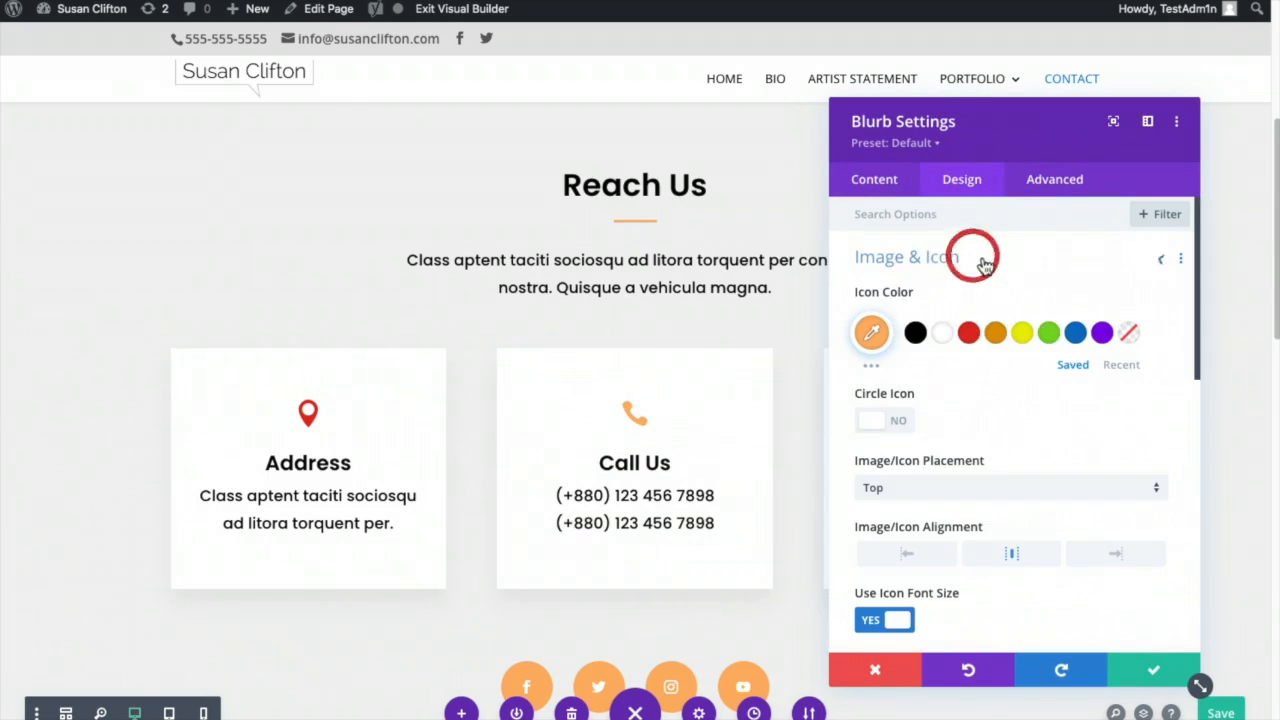
left_click(968, 334)
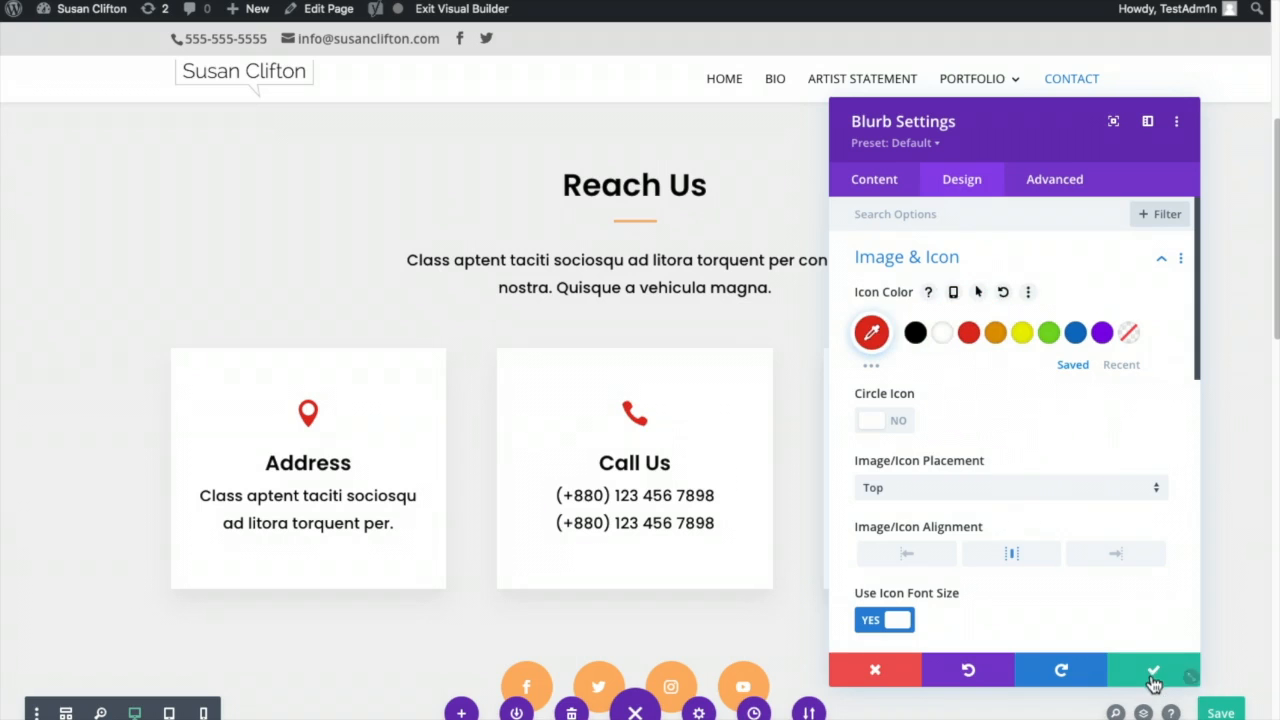
left_click(1153, 670)
left_click(688, 395)
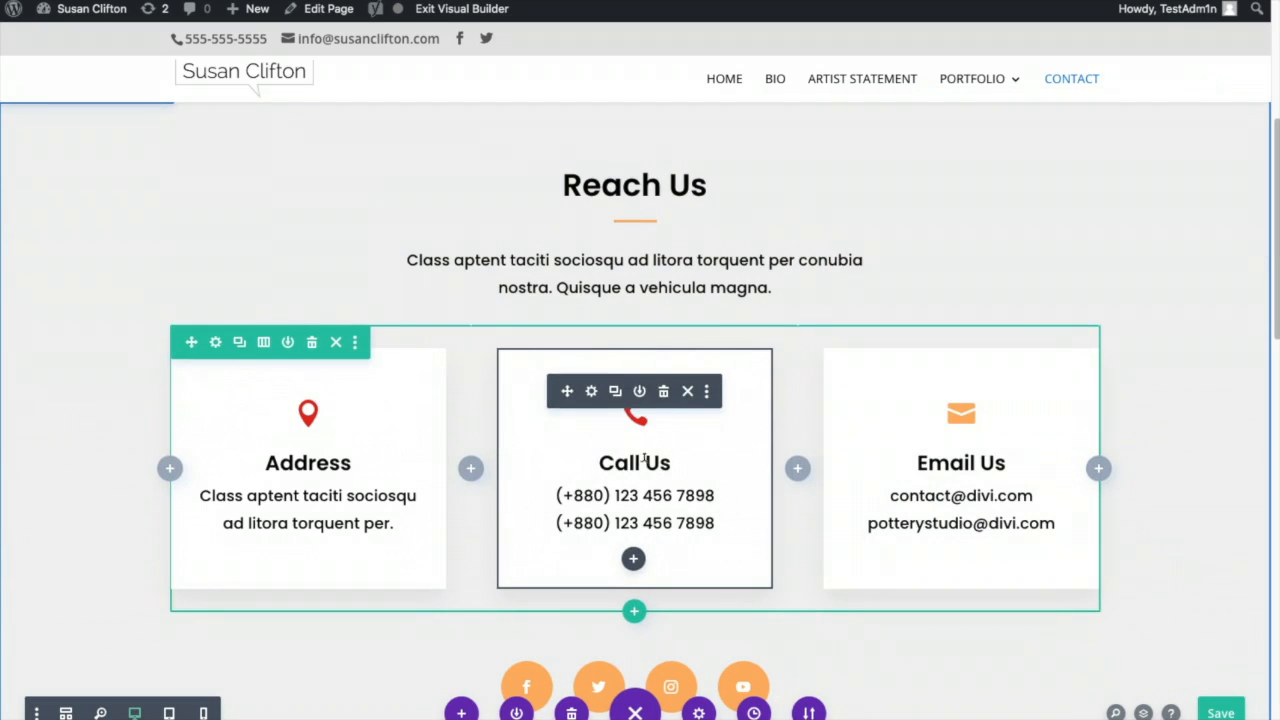
- Copy the Call Us module styles and paste them onto Email Us, turning its envelope icon red
right_click(647, 404)
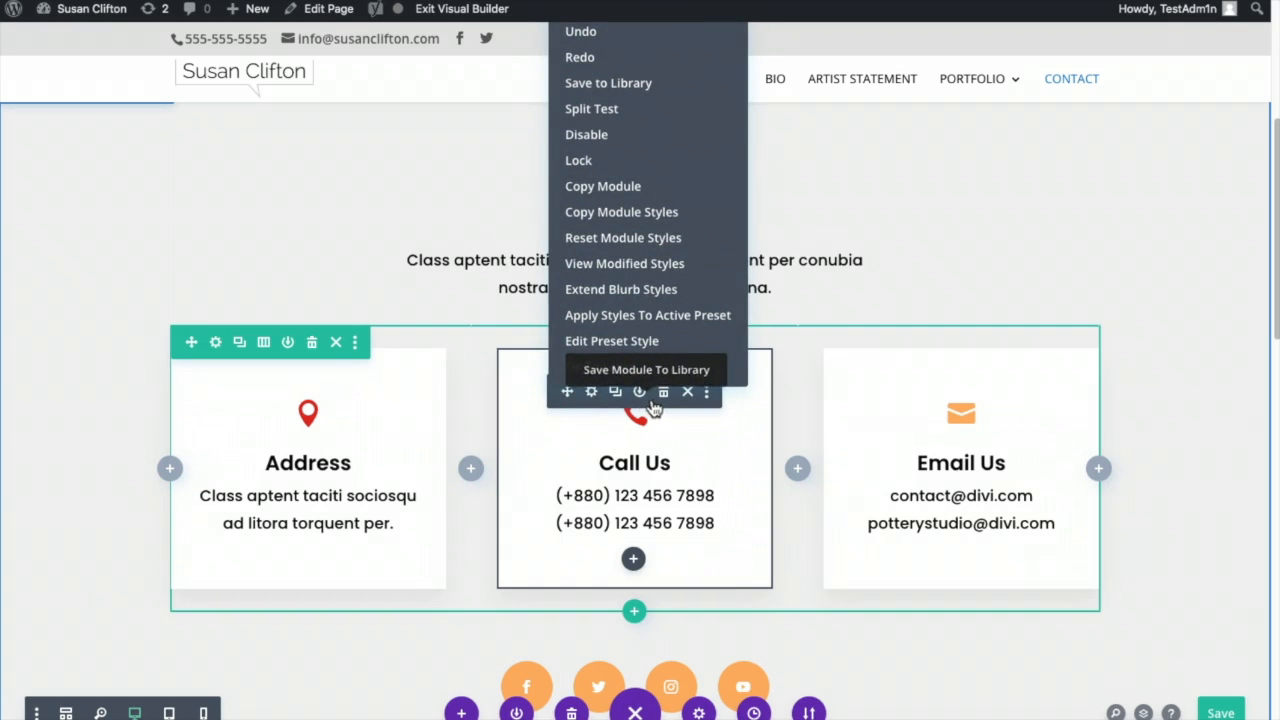
left_click(634, 214)
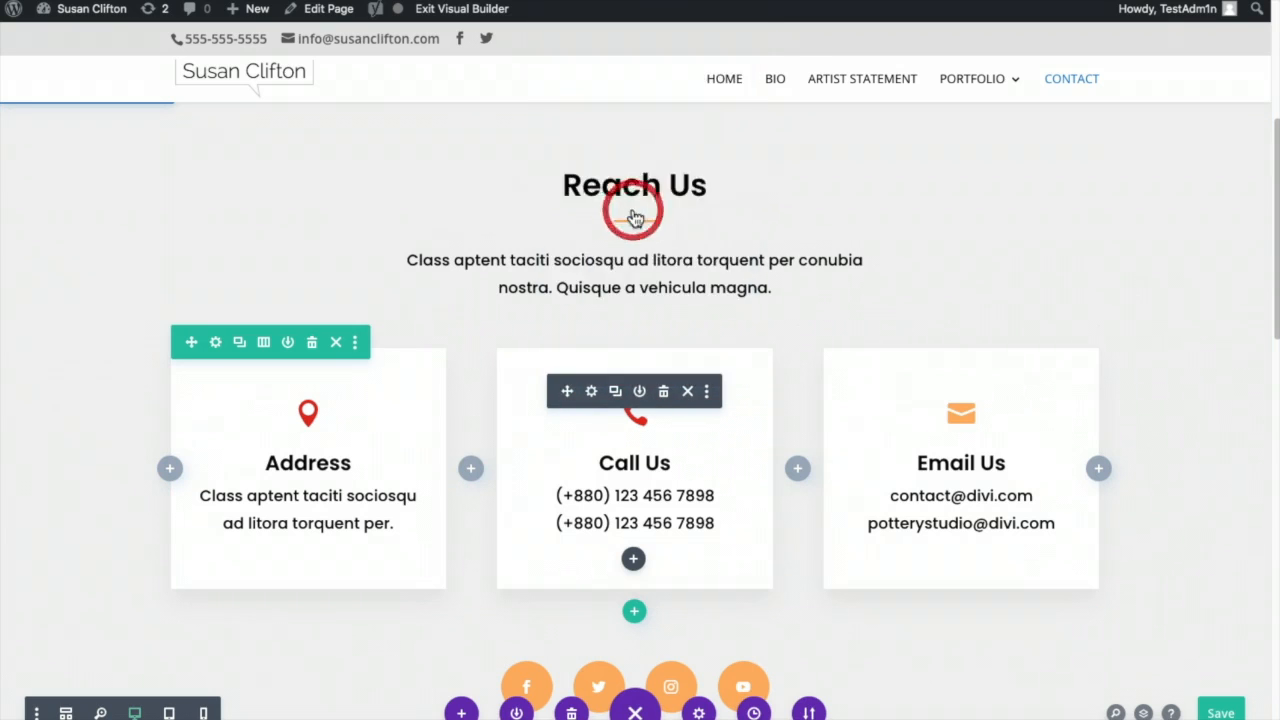
left_click(1045, 428)
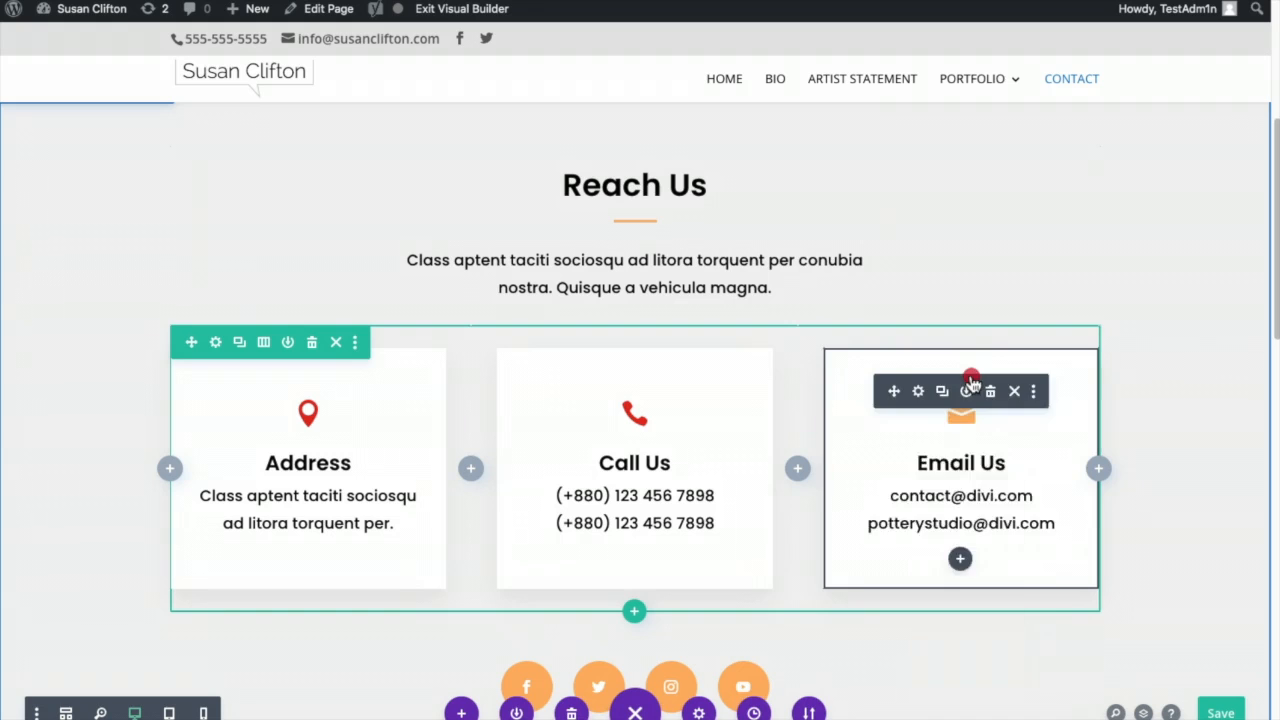
right_click(972, 382)
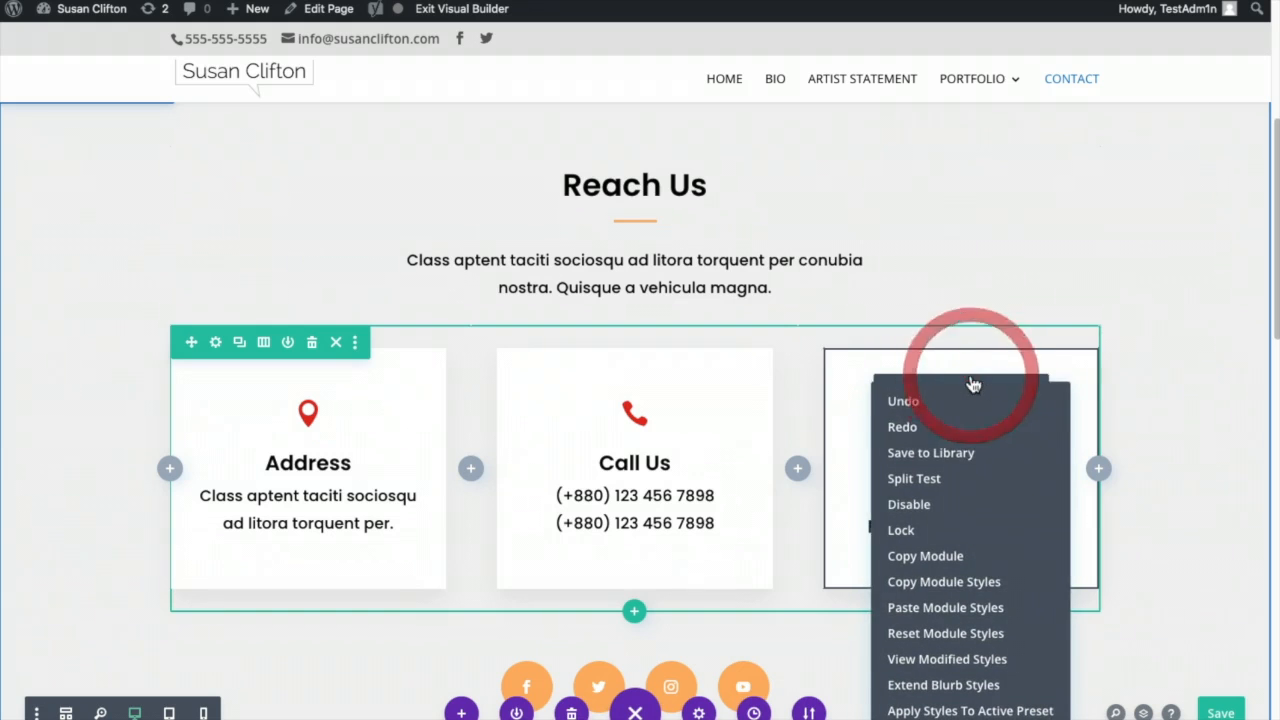
left_click(980, 609)
left_click(1200, 527)
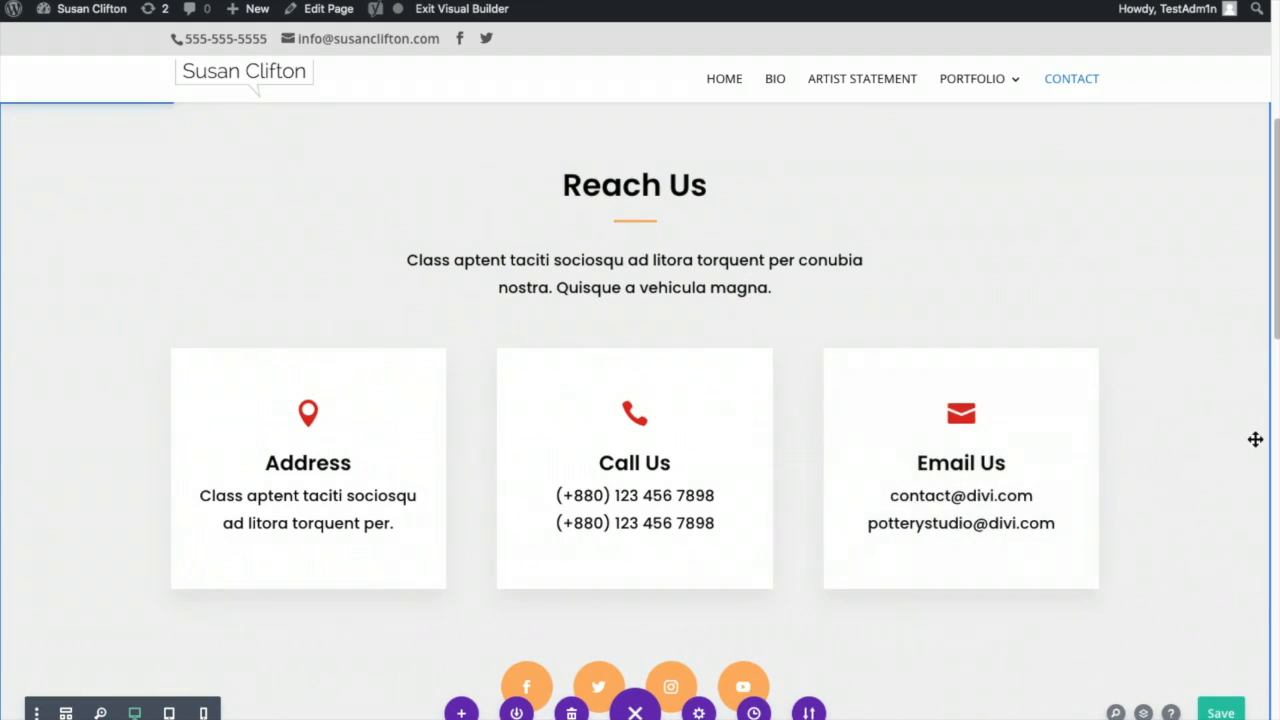
scroll(1197, 482, "down", 3)
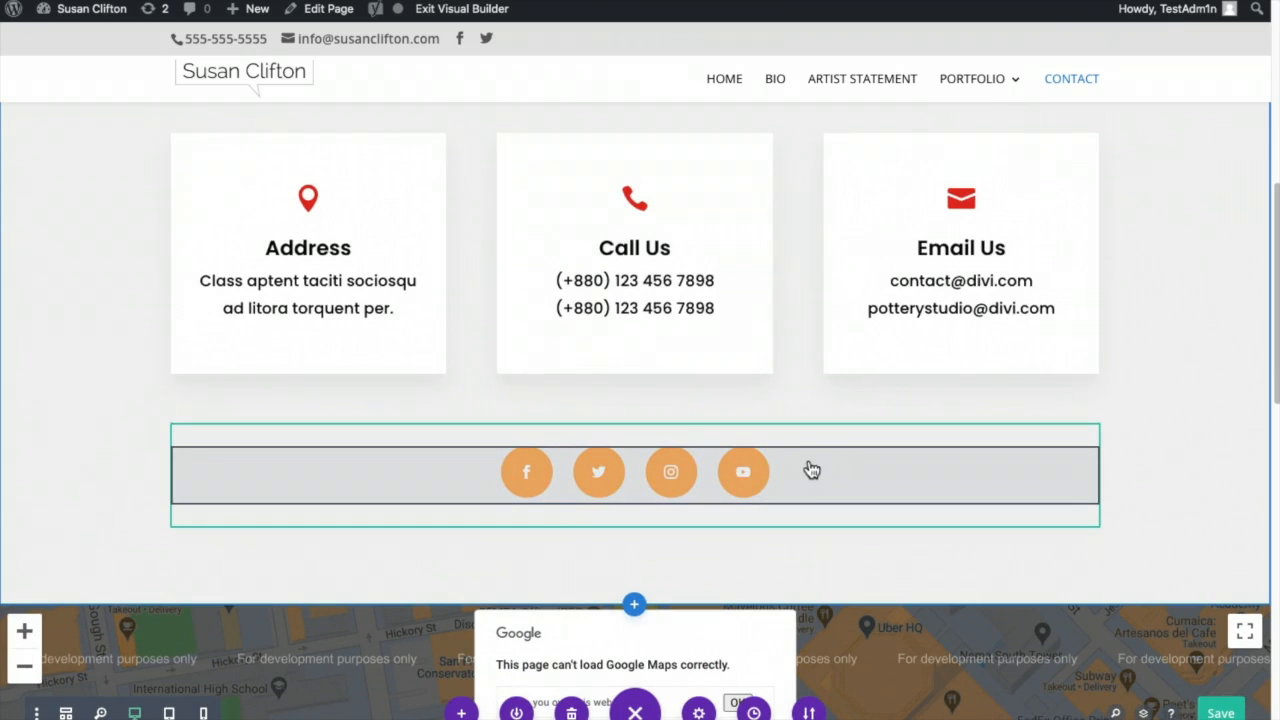
scroll(812, 470, "down", 6)
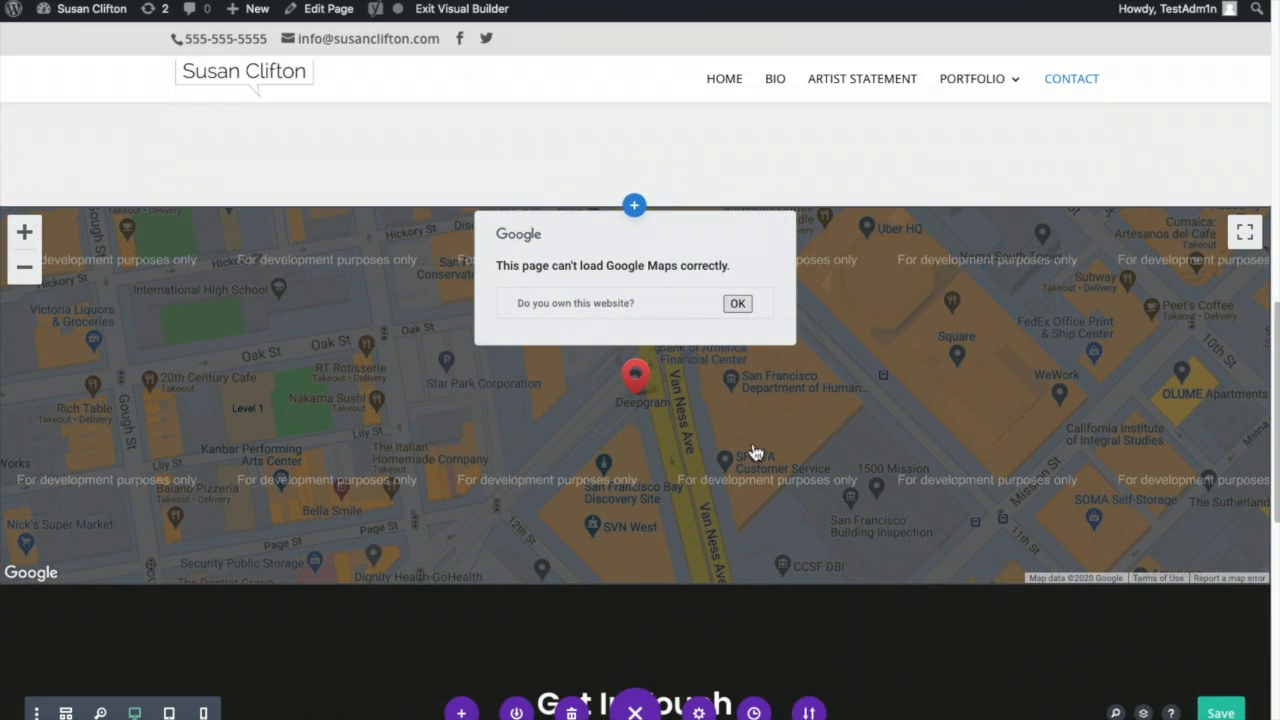
scroll(1013, 420, "up", 3)
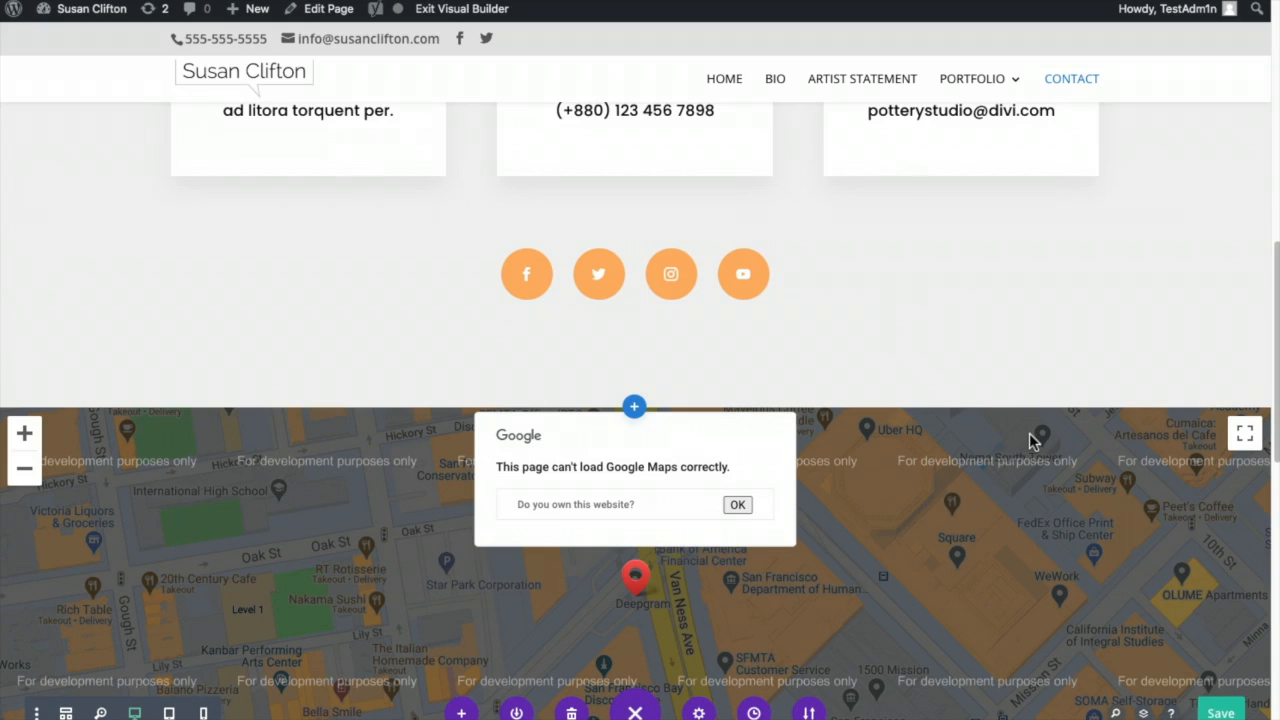
scroll(955, 487, "down", 3)
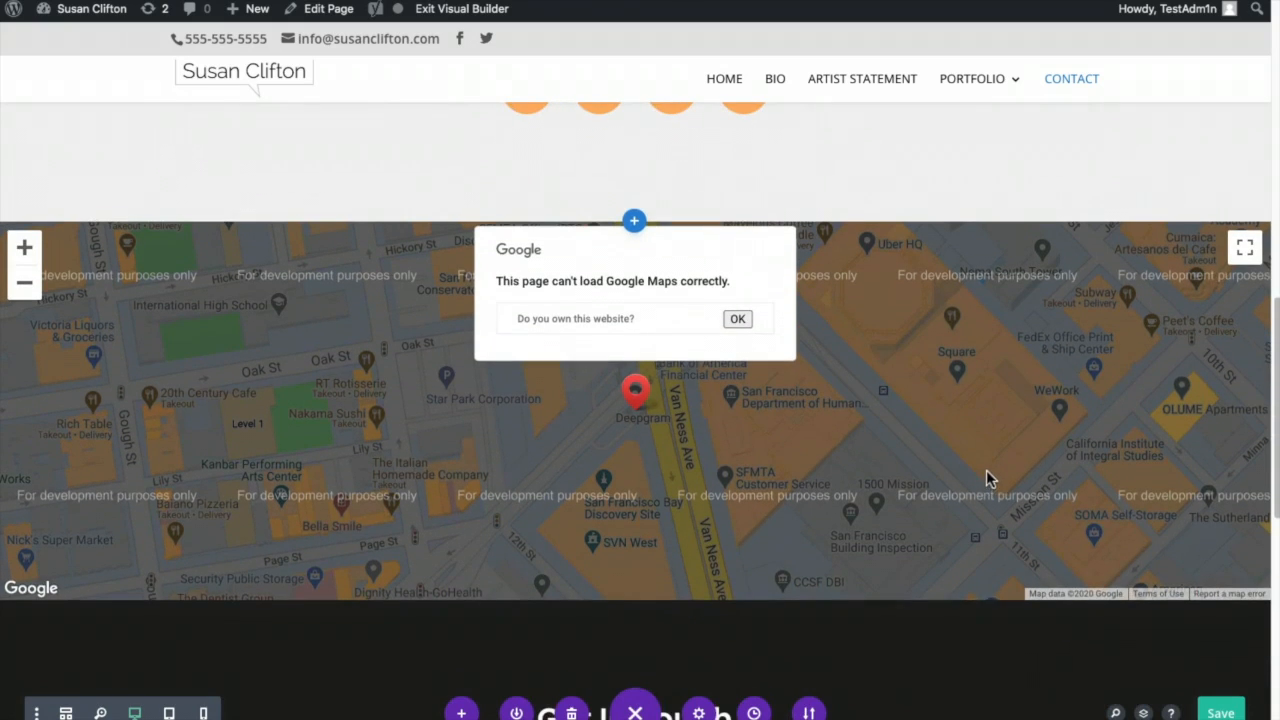
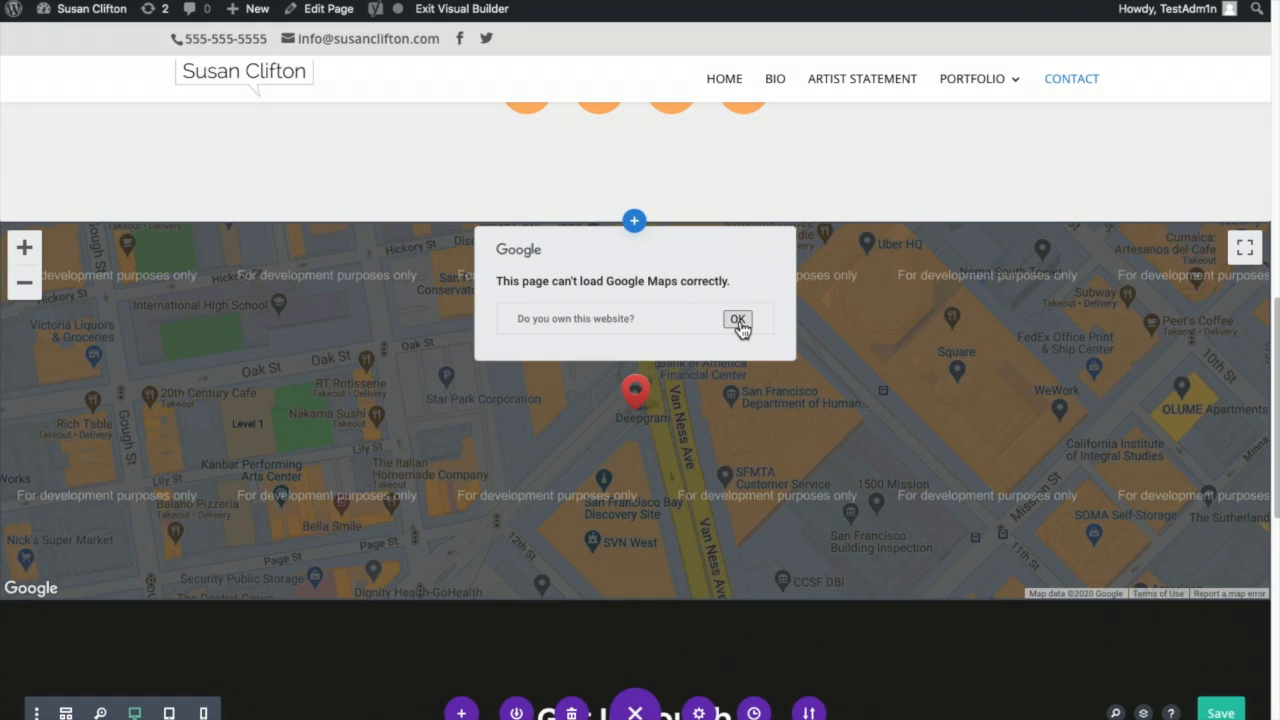
- Dismiss the Google Maps error and exit the Visual Builder to the live Contact page
left_click(1062, 652)
left_click(1228, 714)
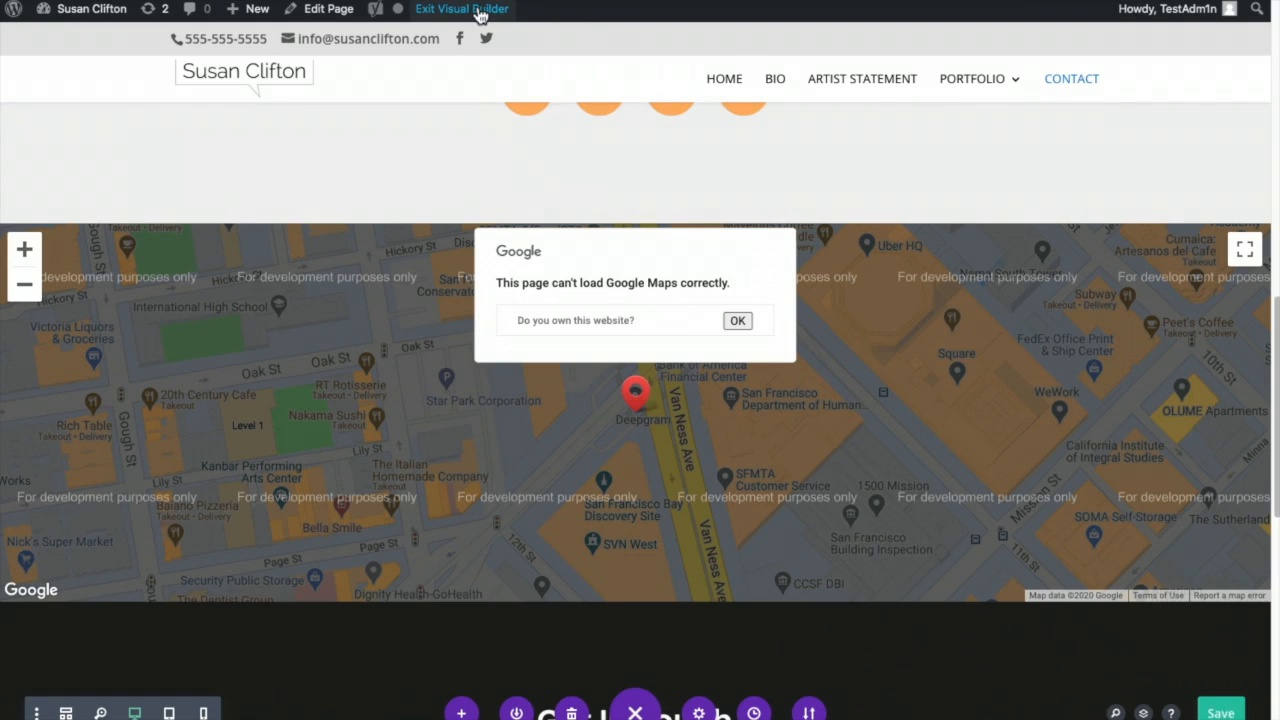
left_click(480, 12)
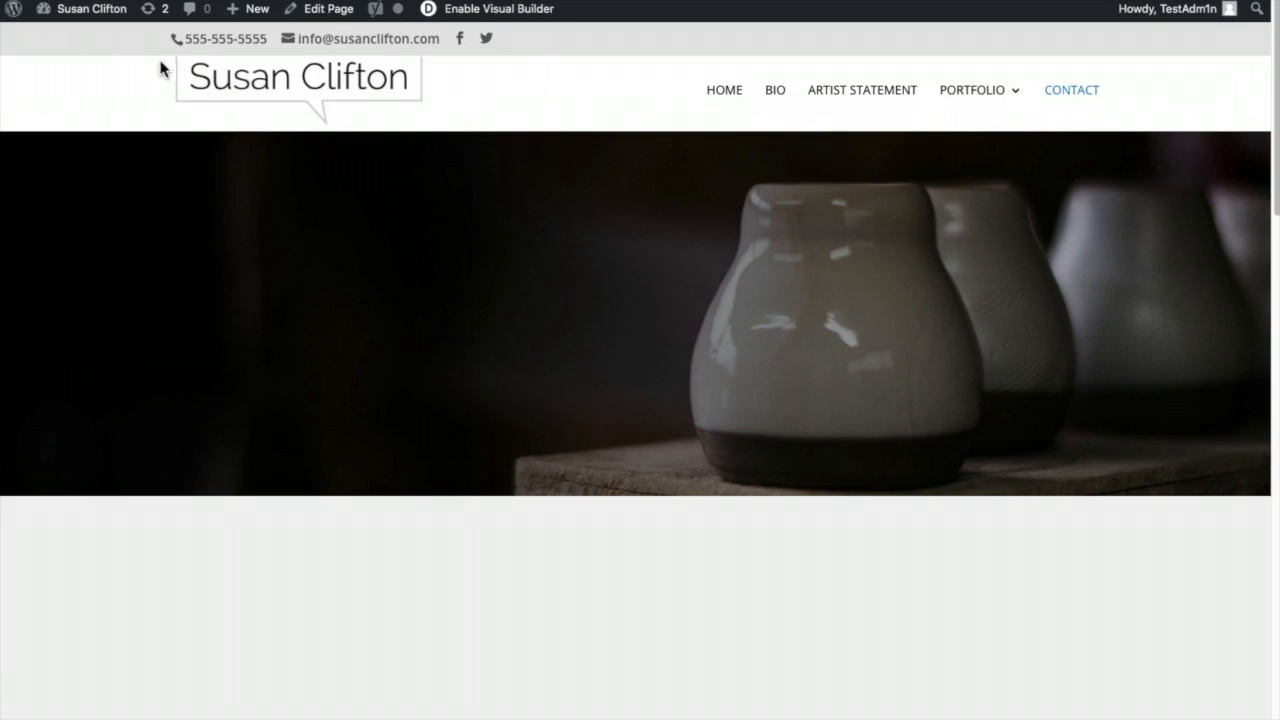
- Paste the Google API key into Divi Theme Options, save, and go to All Pages
left_click(84, 15)
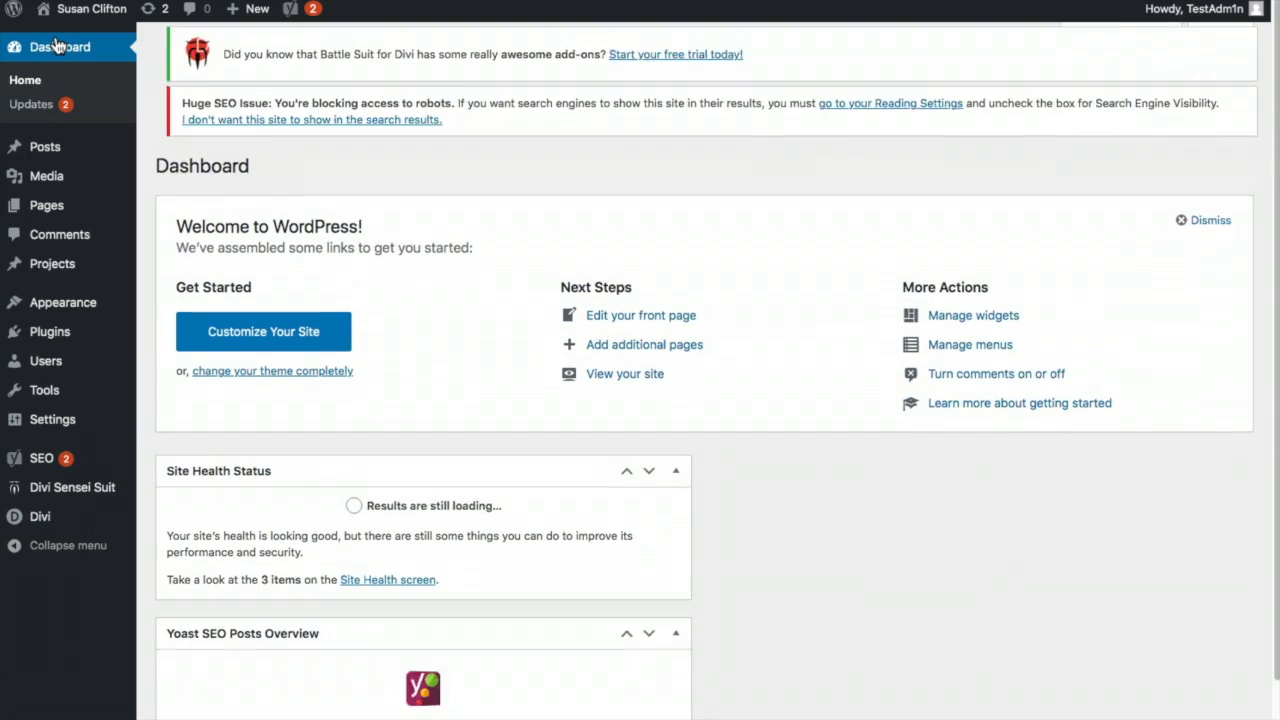
mouse_move(52, 516)
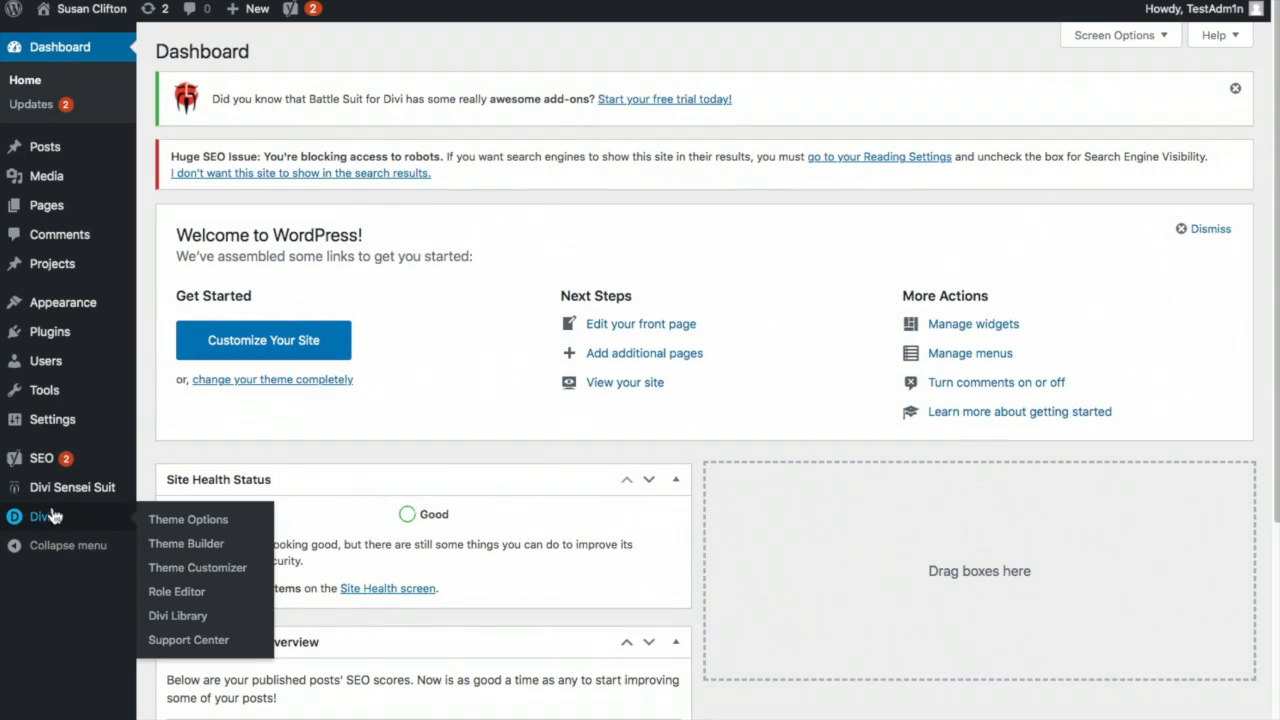
left_click(176, 522)
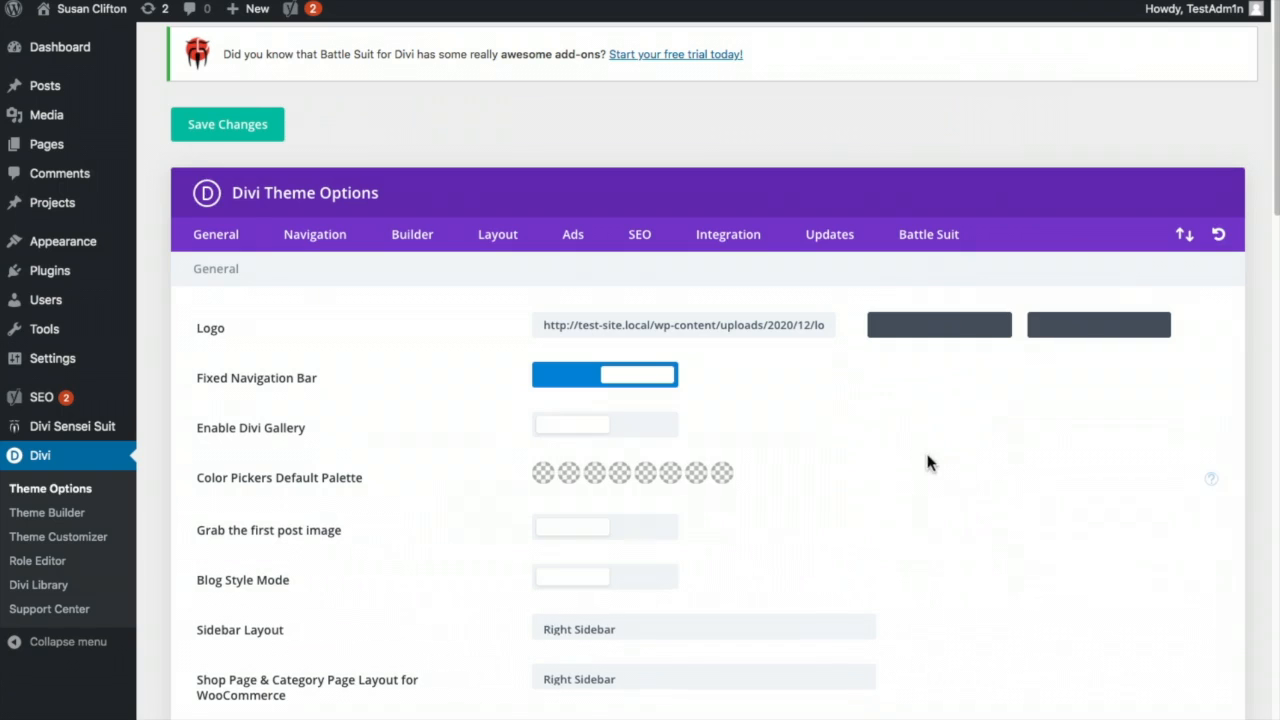
scroll(1022, 427, "down", 3)
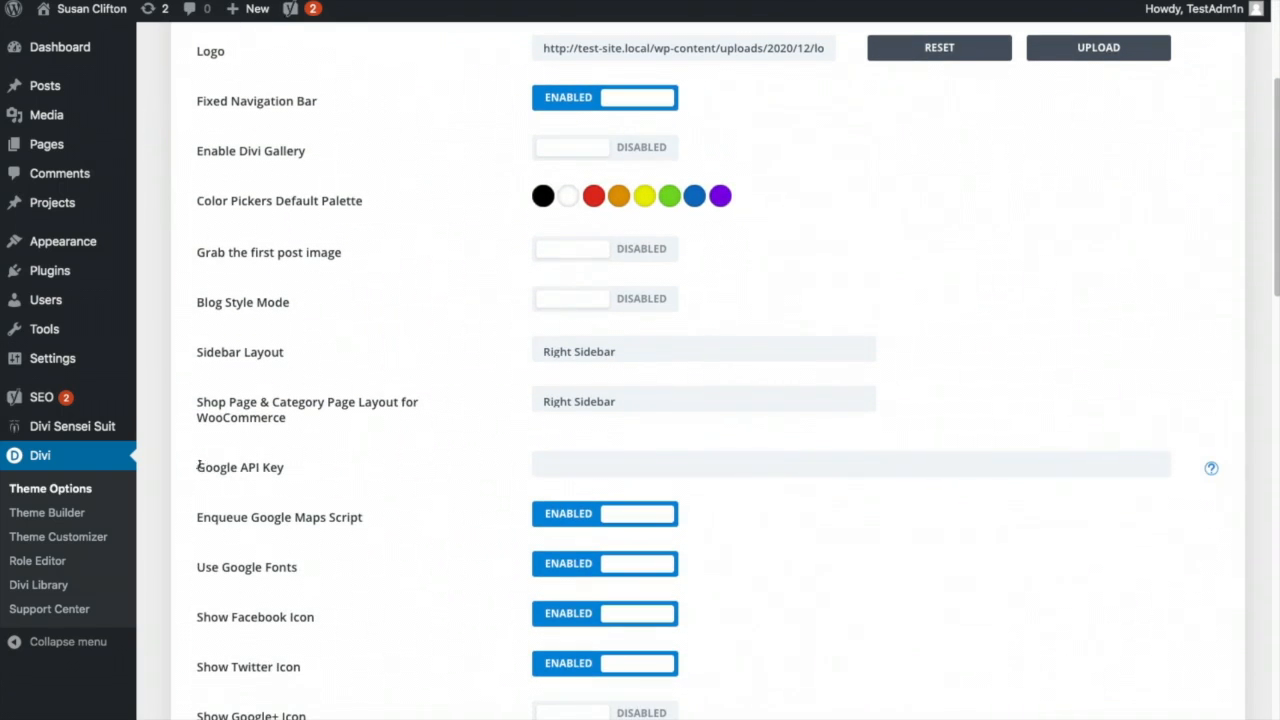
left_click_drag(199, 466, 302, 467)
left_click(586, 466)
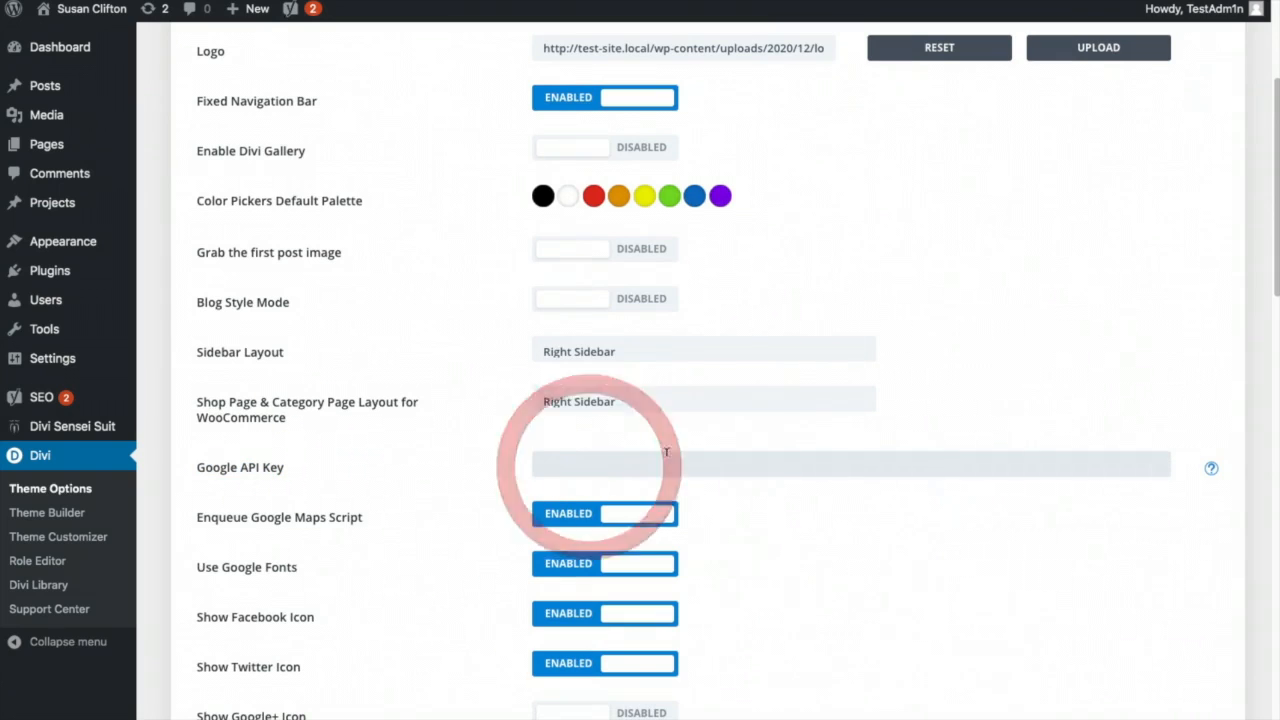
key("ctrl+v")
scroll(940, 617, "down", 15)
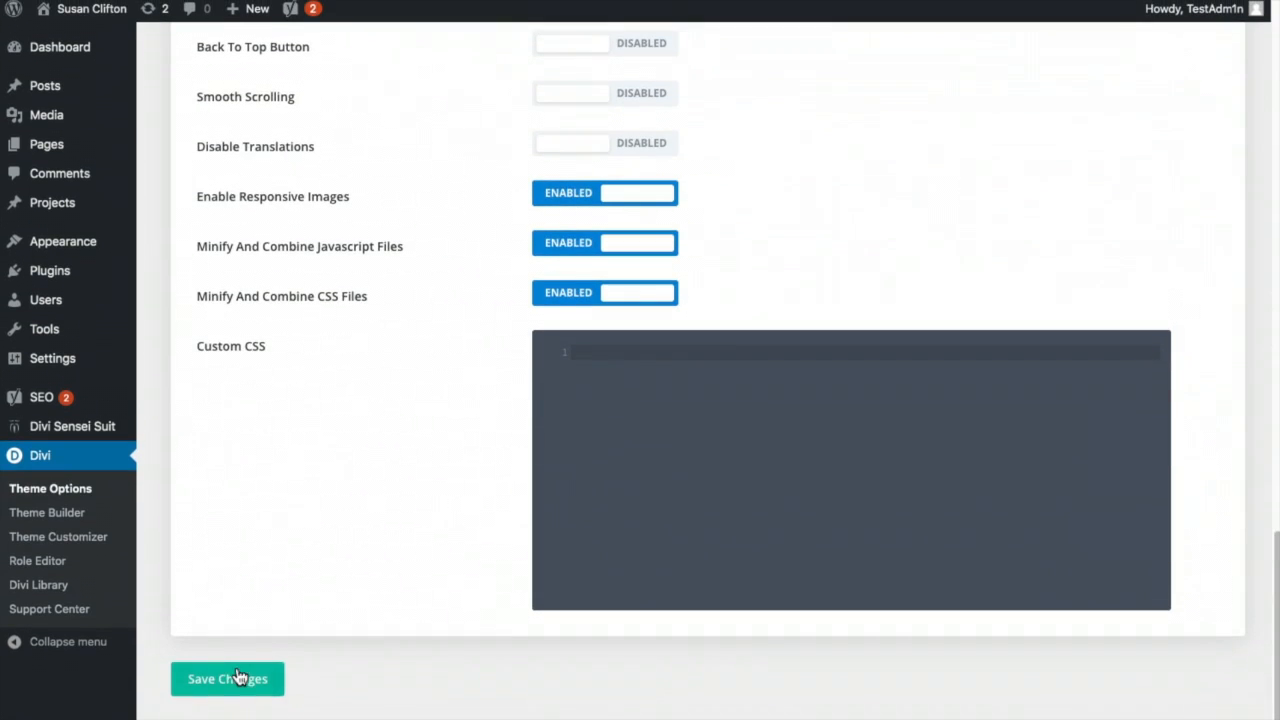
left_click(236, 672)
mouse_move(57, 148)
left_click(190, 149)
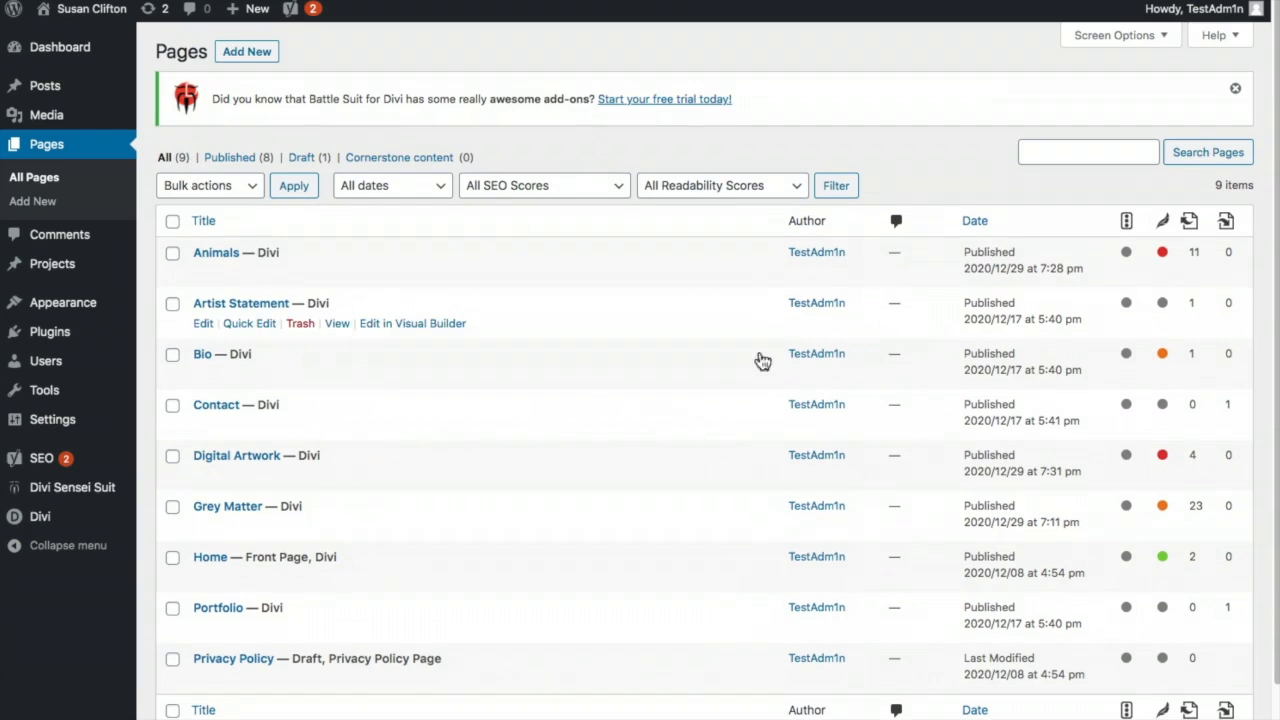
- Set the Contact page's Fullwidth Map center address to the business's Fort Lauderdale street address
left_click(218, 406)
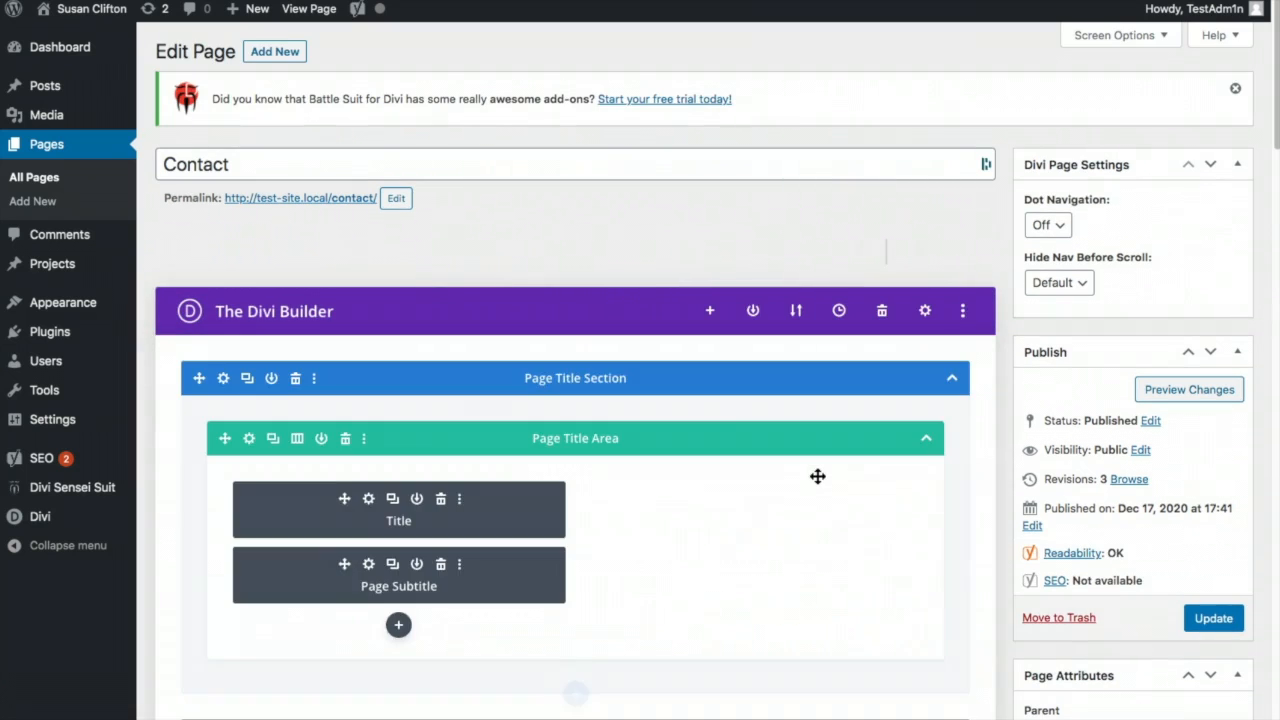
scroll(817, 476, "down", 10)
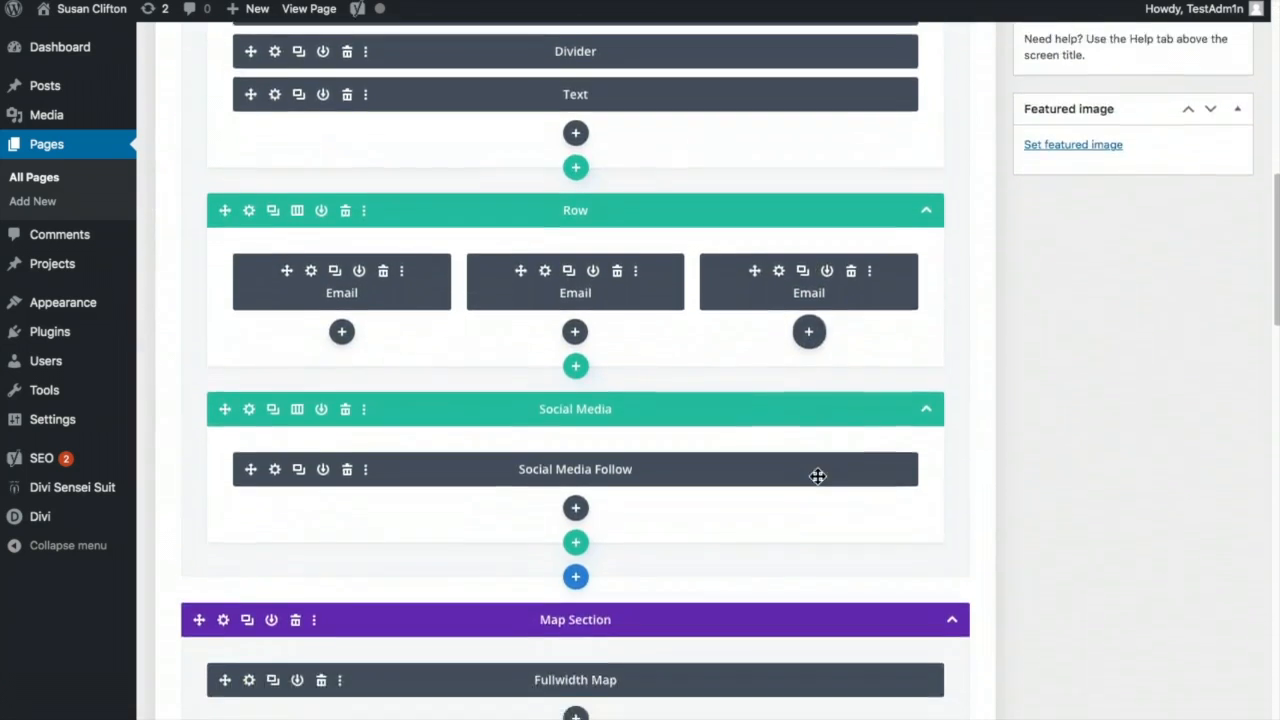
scroll(817, 476, "down", 3)
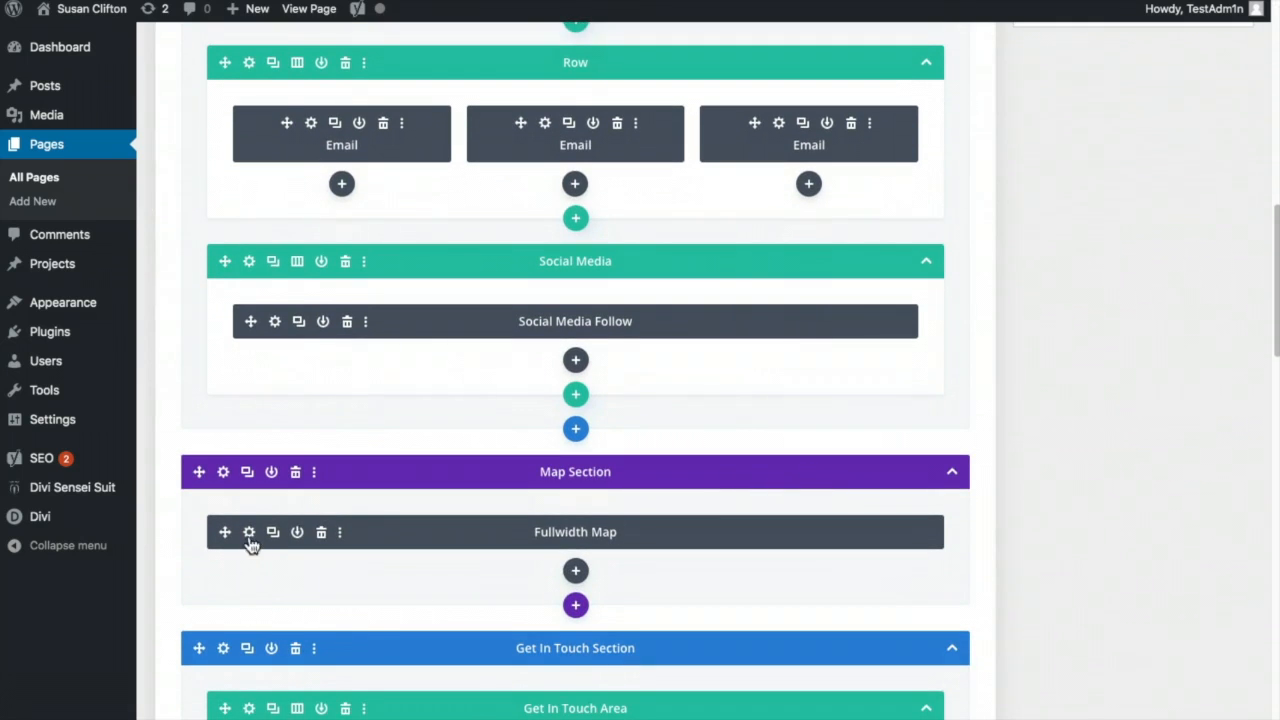
left_click(249, 533)
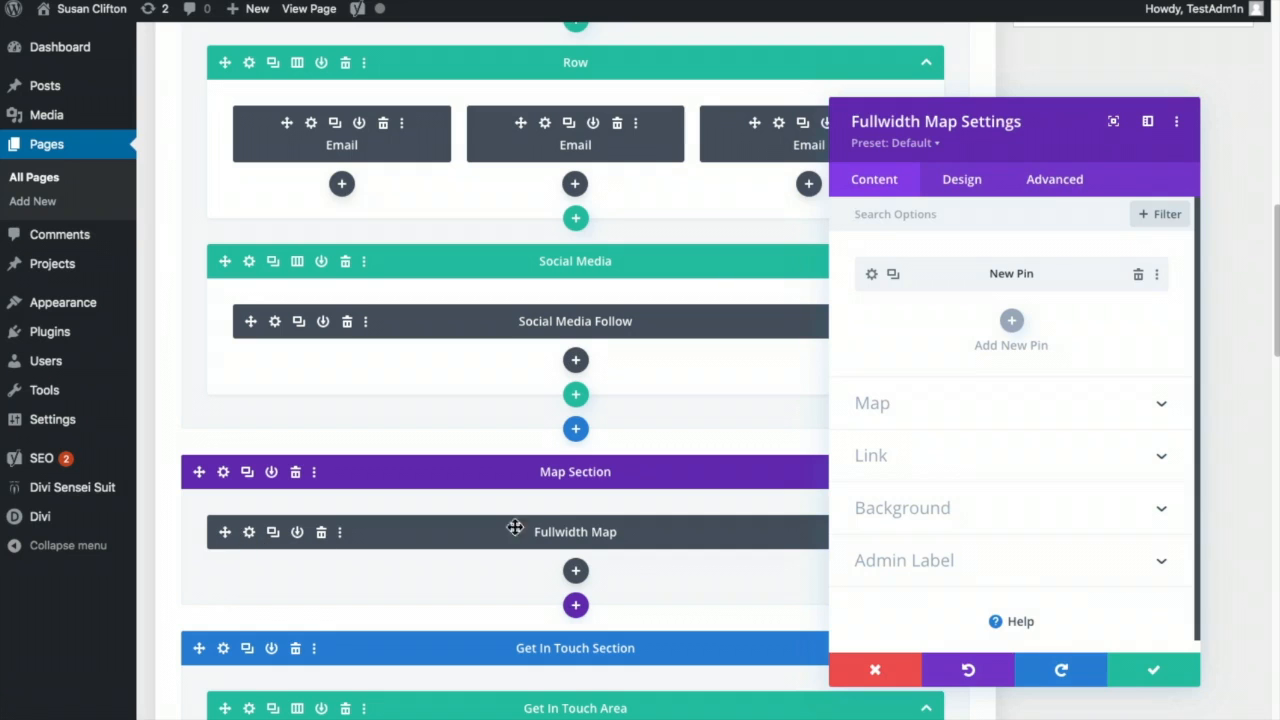
left_click(957, 404)
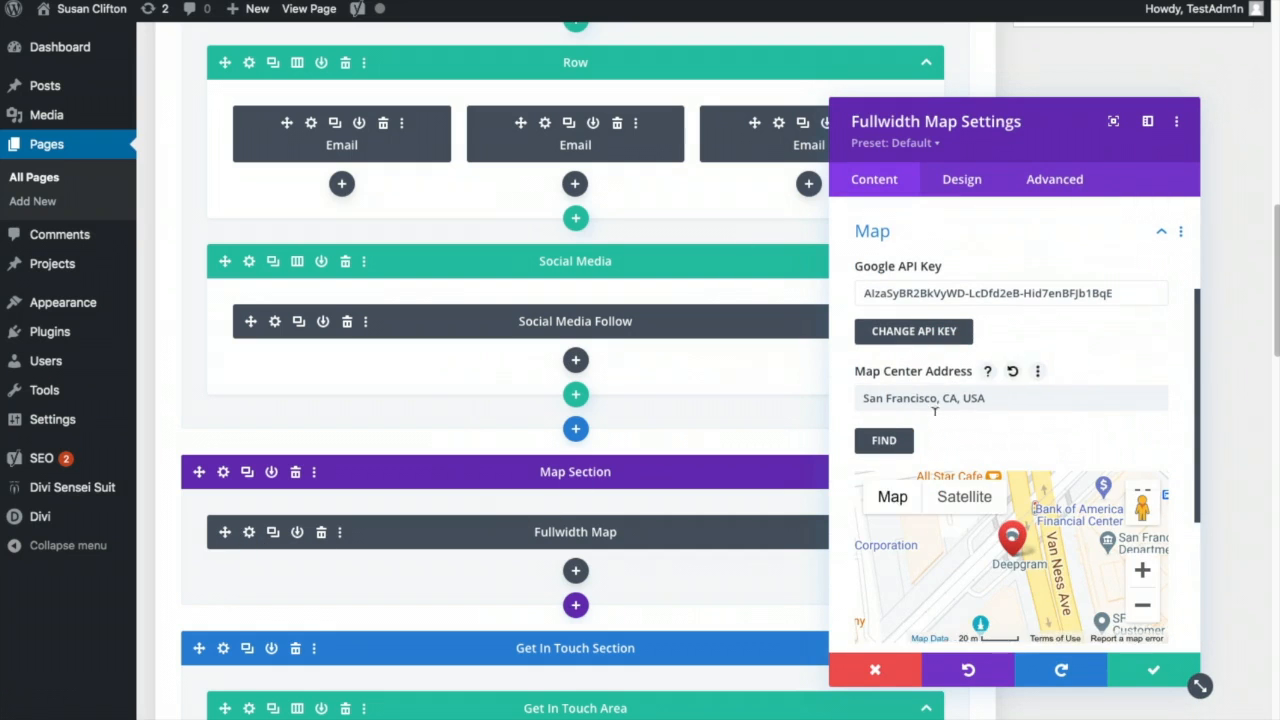
triple_click(923, 398)
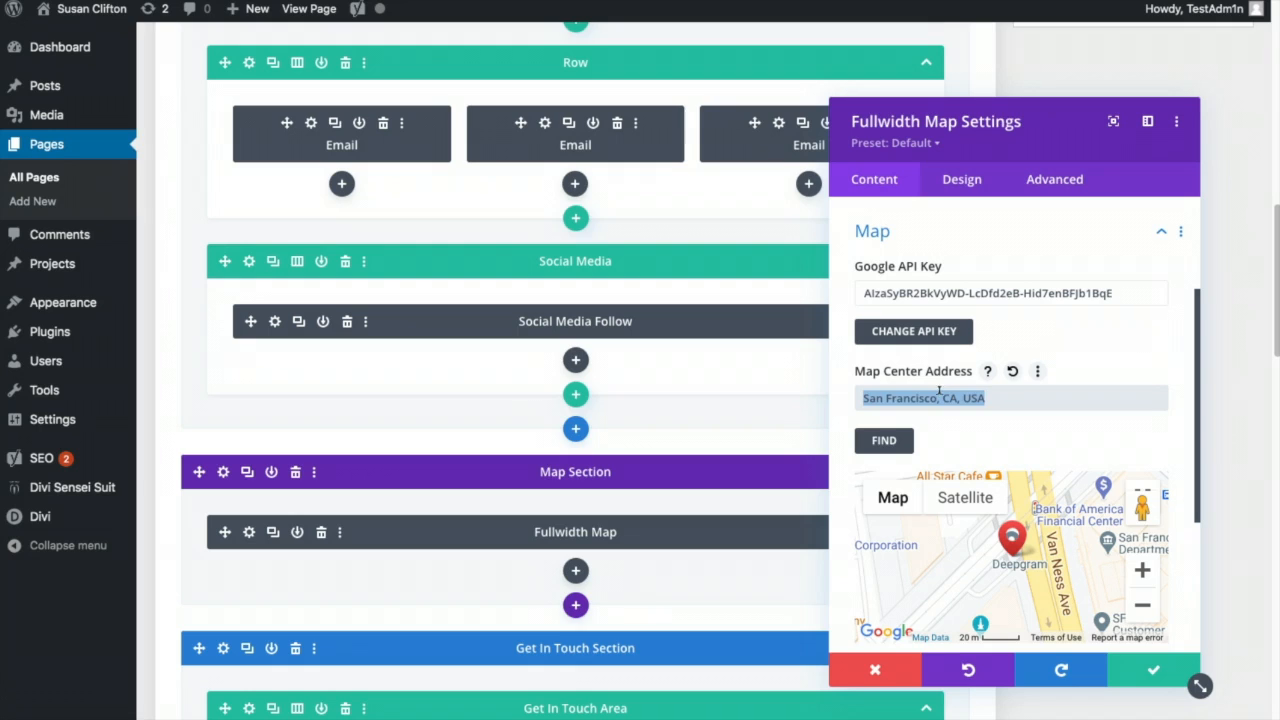
type("6")
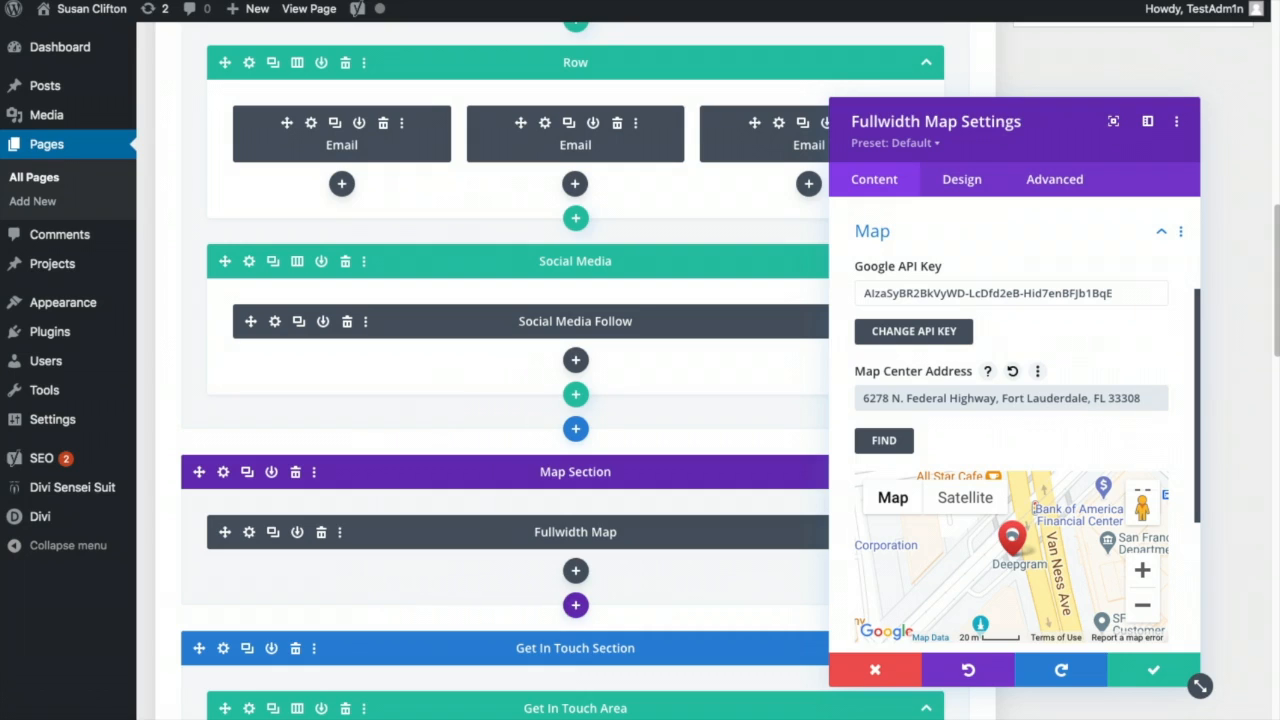
left_click(880, 442)
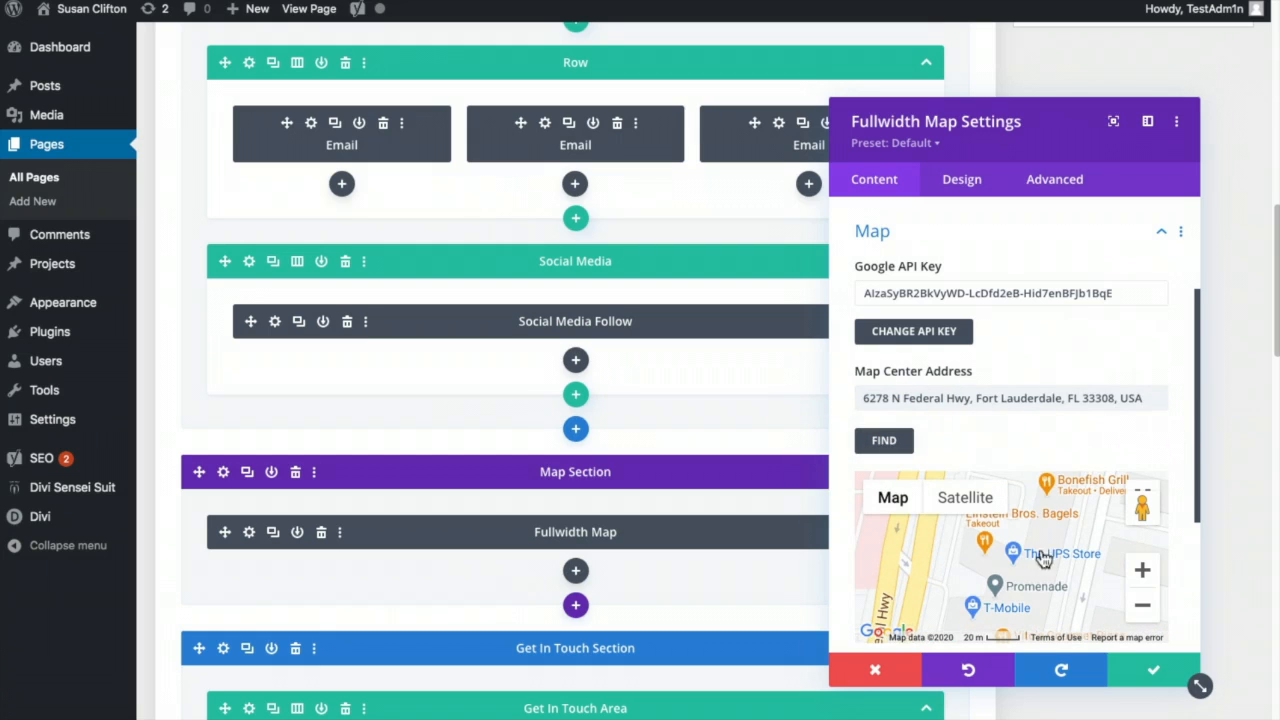
triple_click(1052, 397)
key("ctrl+c")
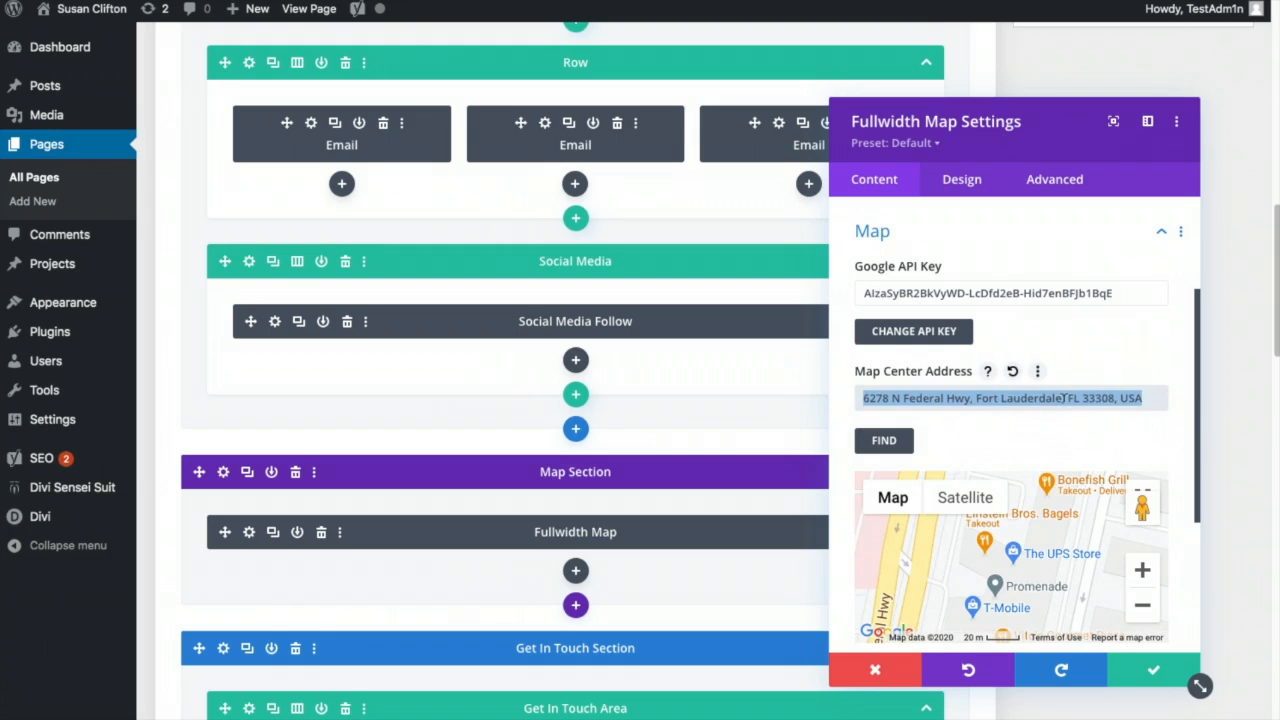
scroll(1129, 434, "up", 2)
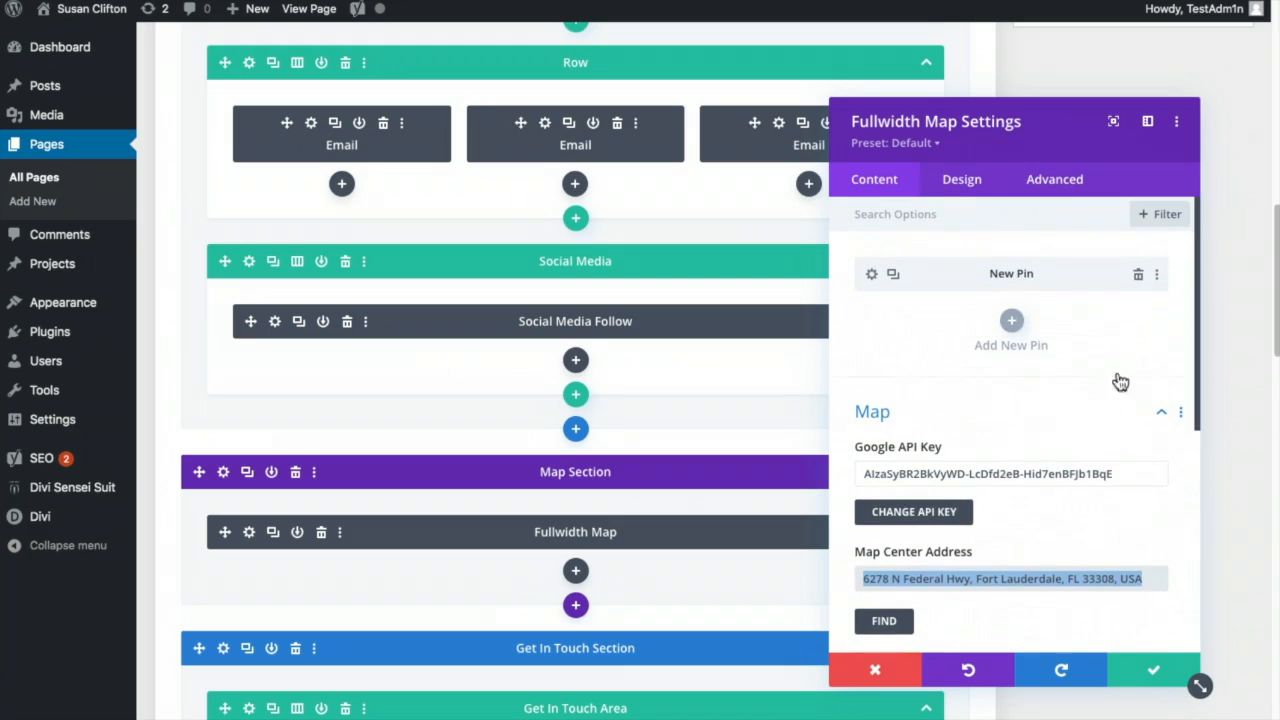
- Paste the same street address into the map pin's address and save the map settings
left_click(872, 276)
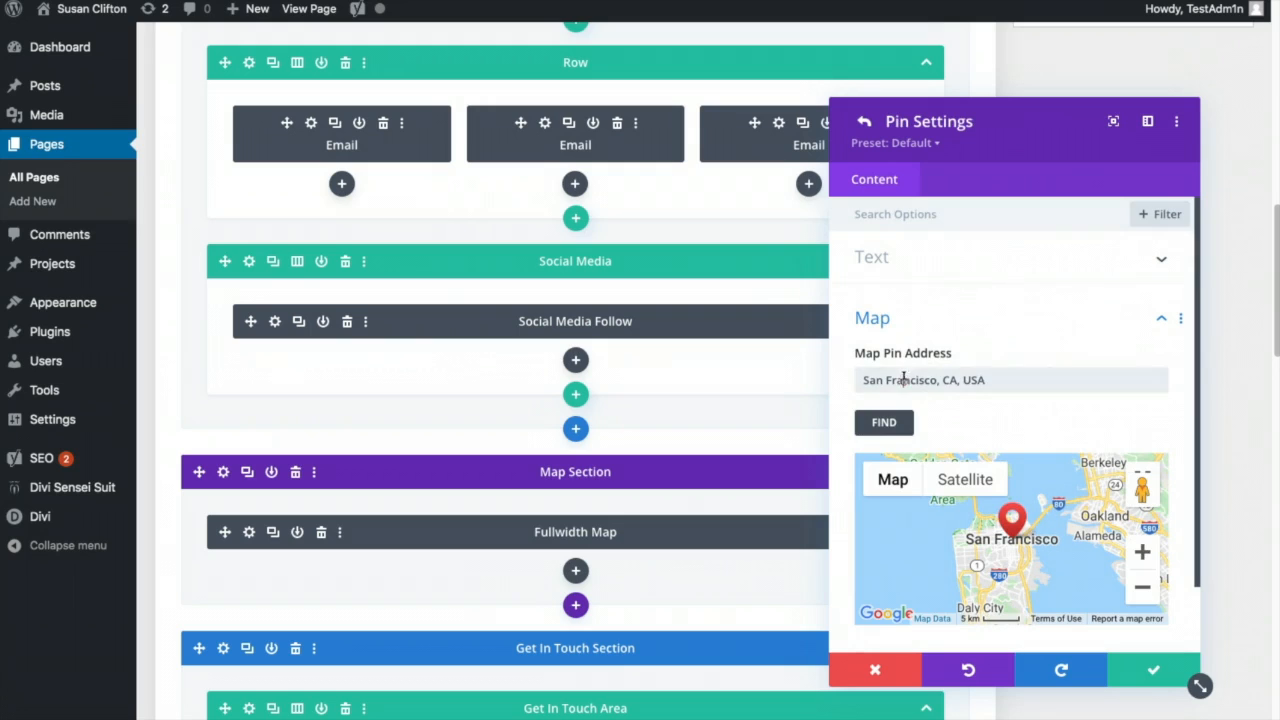
triple_click(907, 380)
key("ctrl+v")
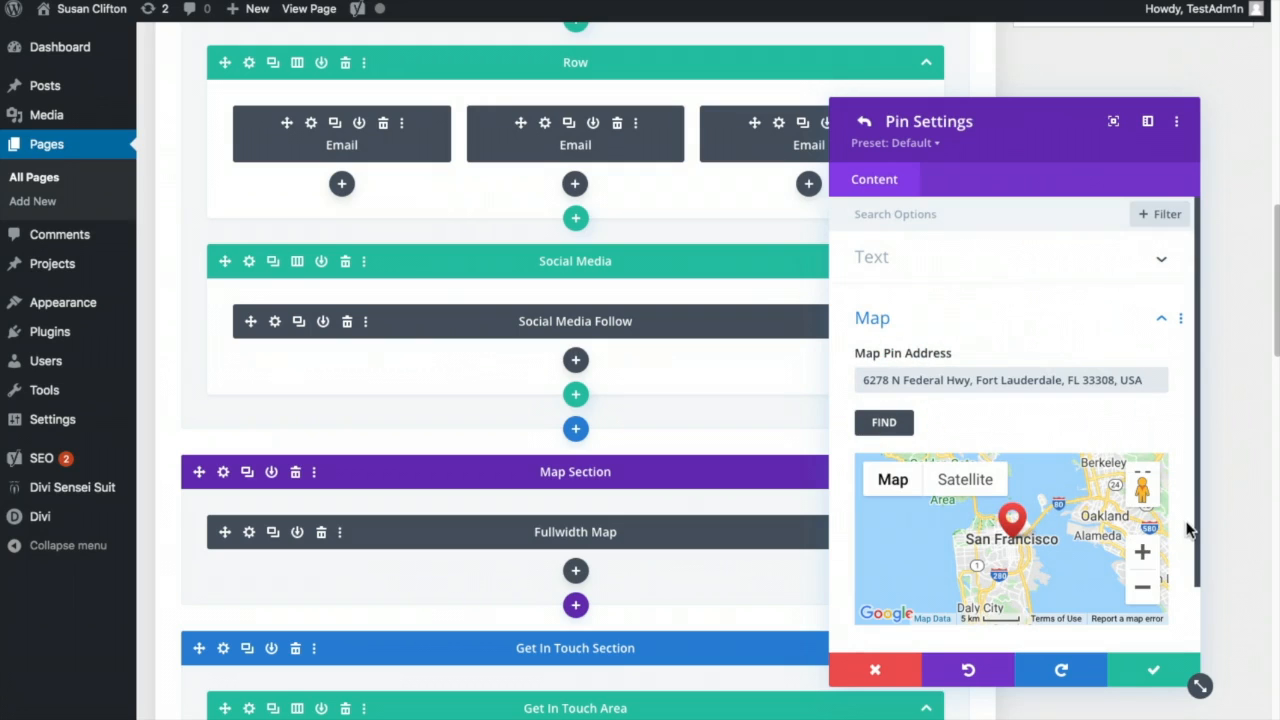
scroll(1182, 520, "down", 1)
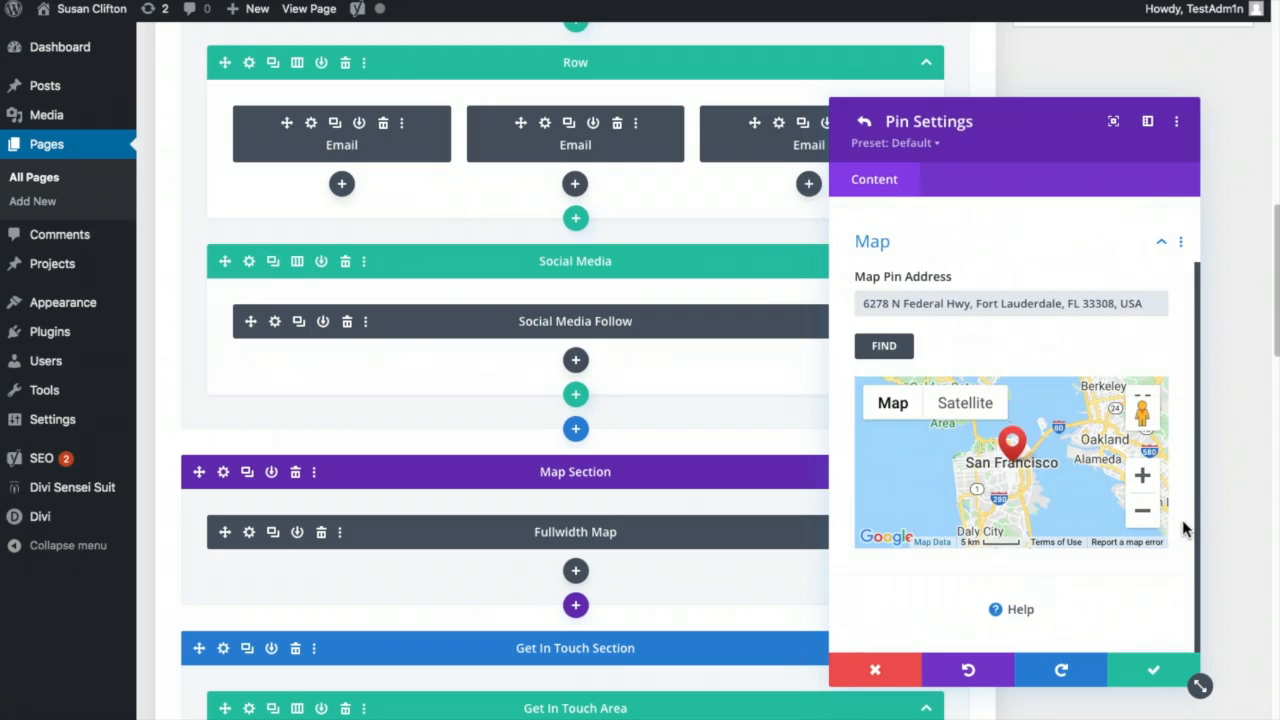
left_click(1142, 670)
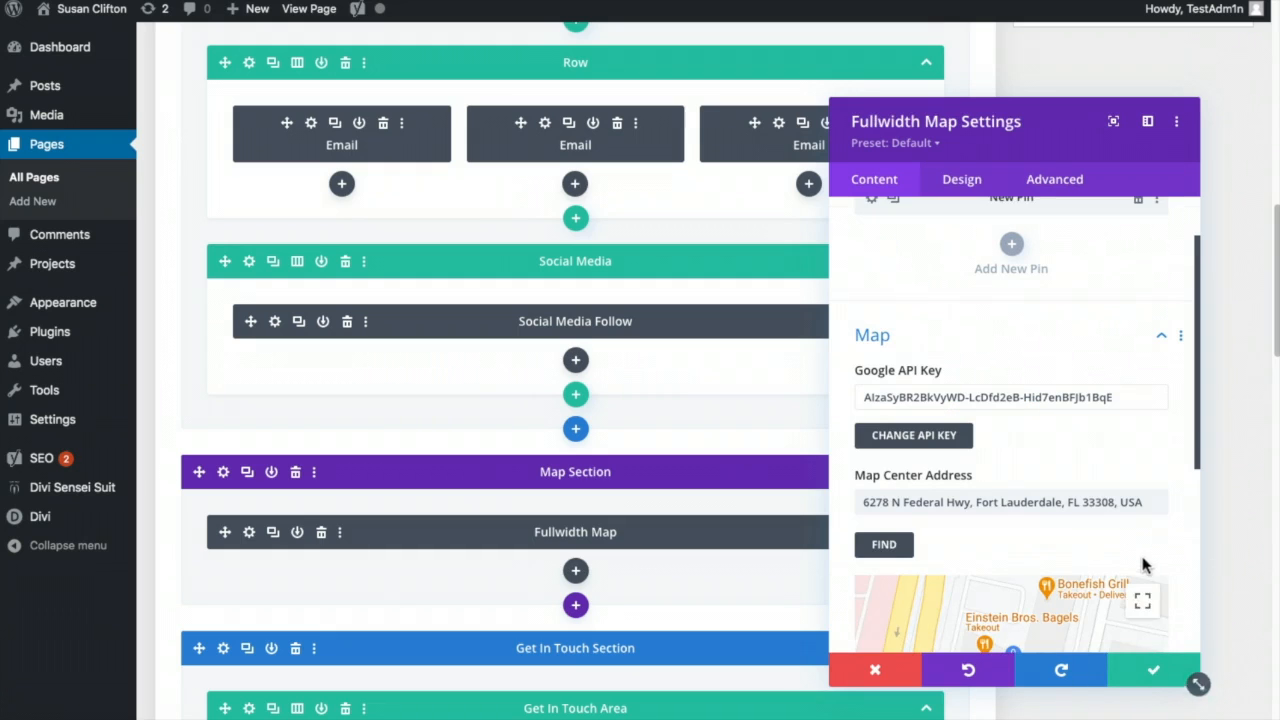
left_click(1150, 669)
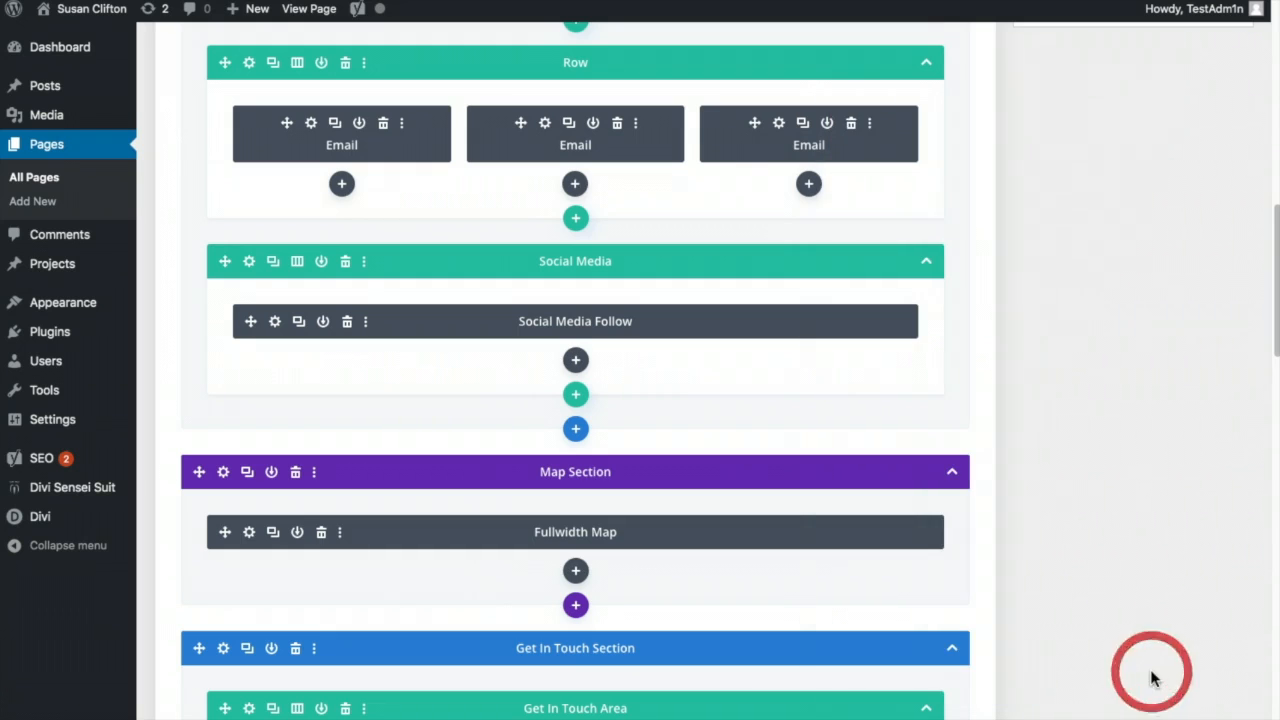
scroll(1146, 677, "up", 8)
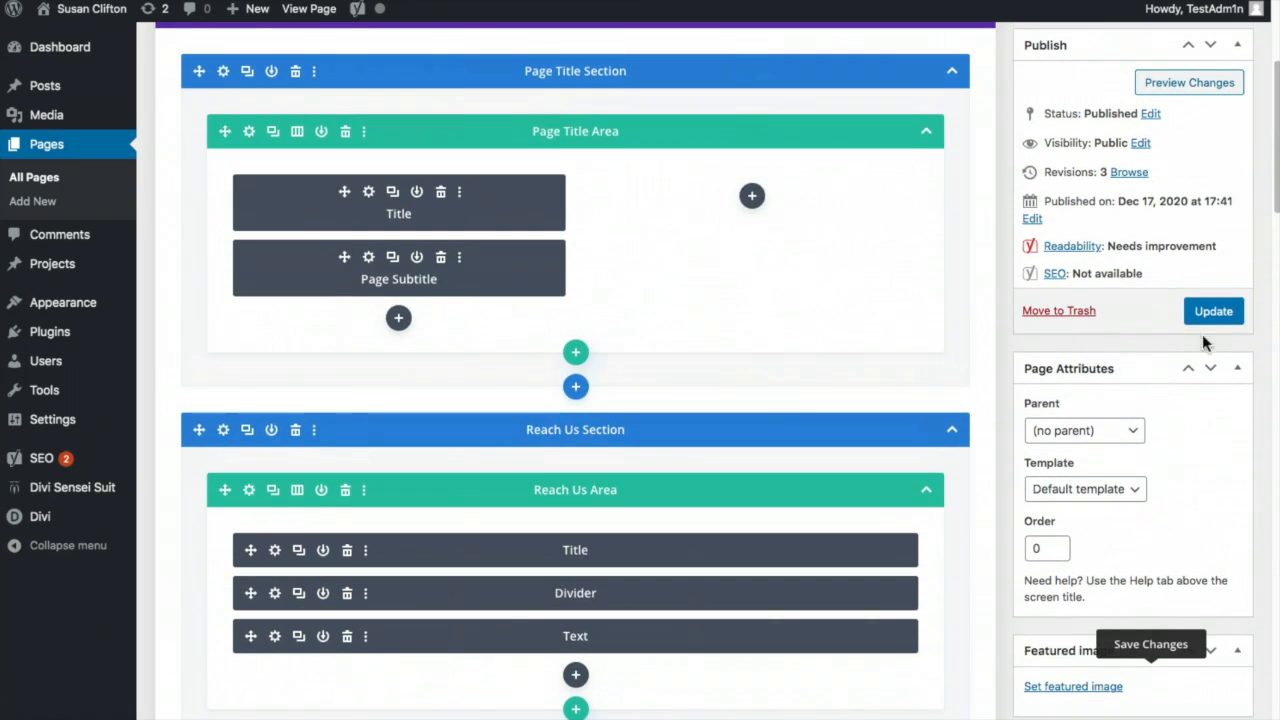
left_click(1207, 314)
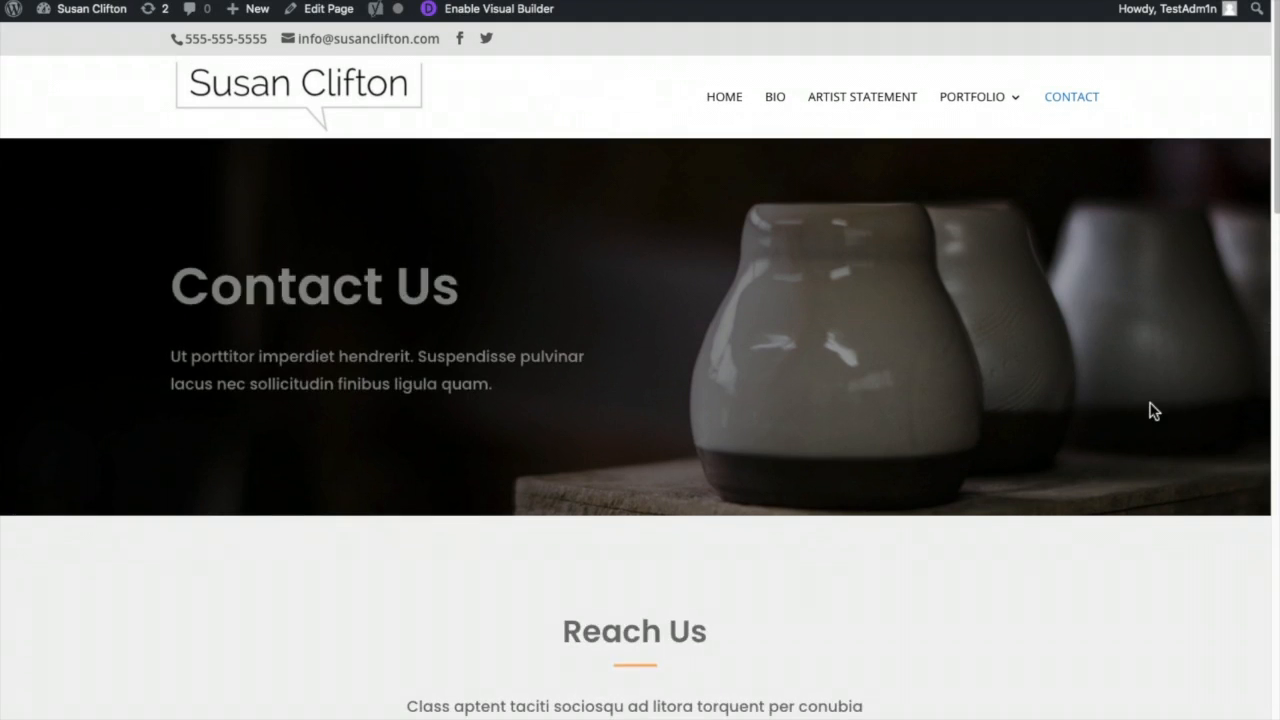
scroll(1153, 410, "down", 8)
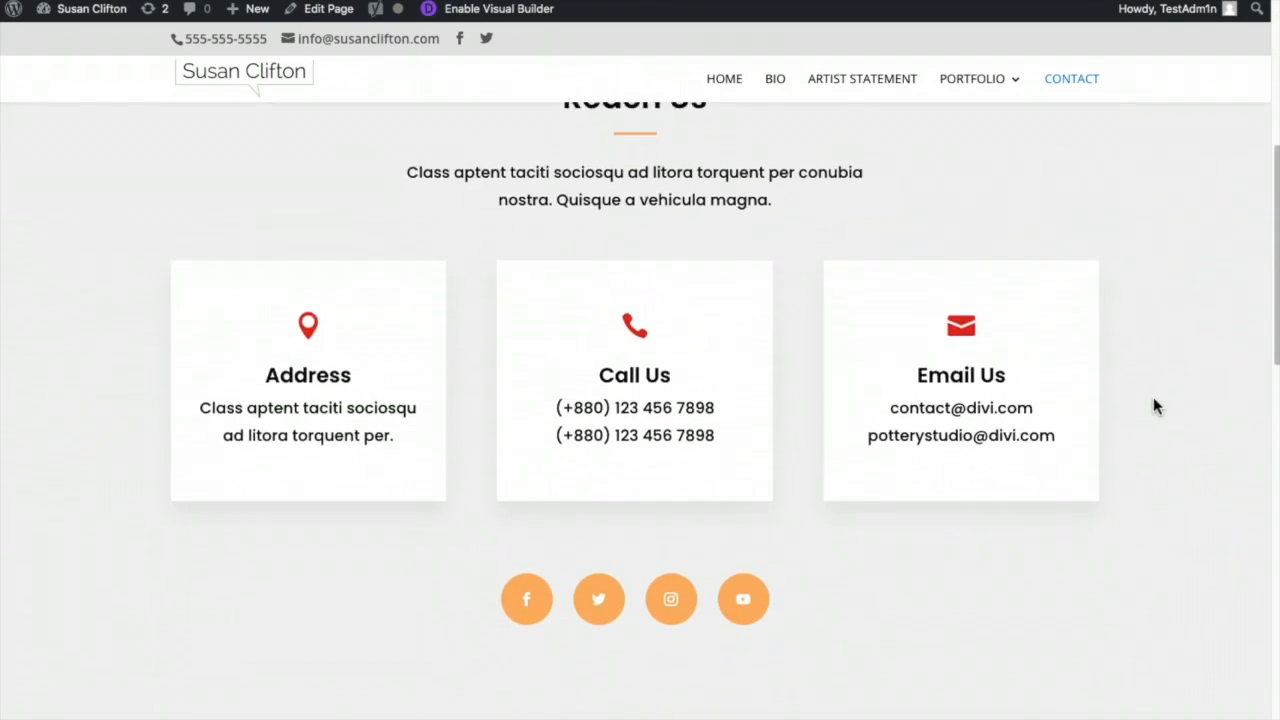
scroll(1153, 397, "down", 3)
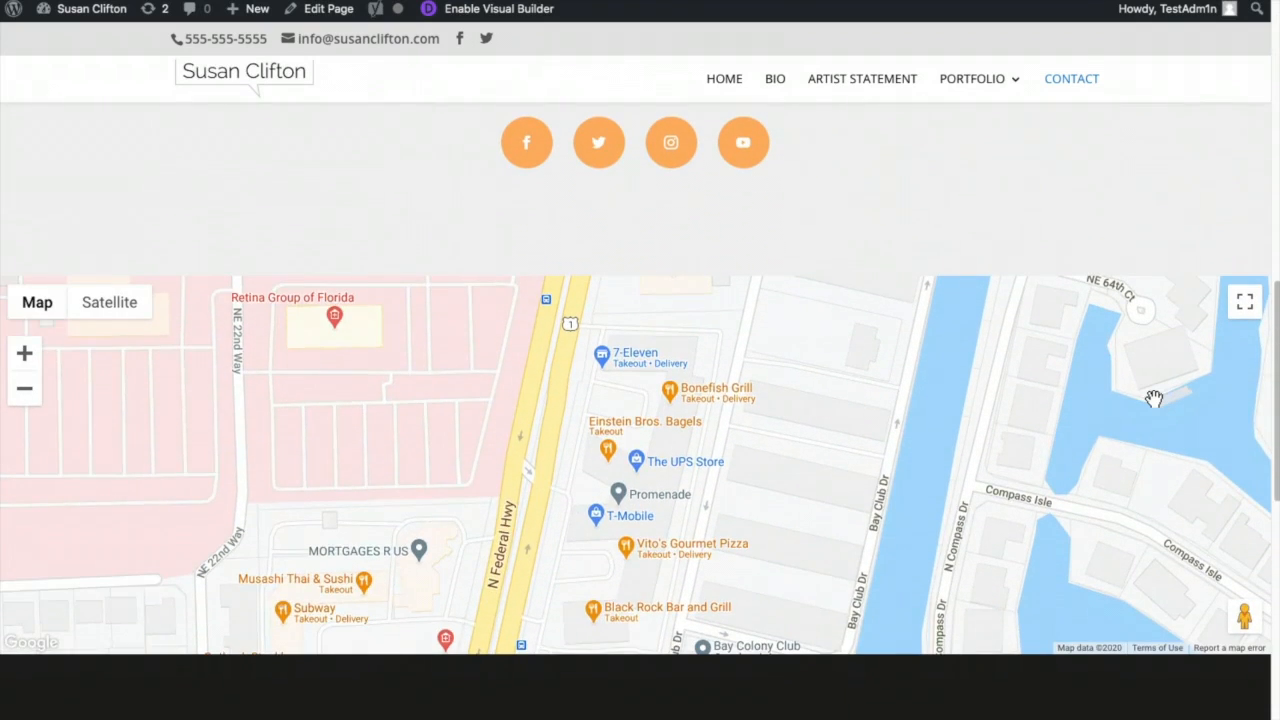
scroll(1154, 398, "down", 2)
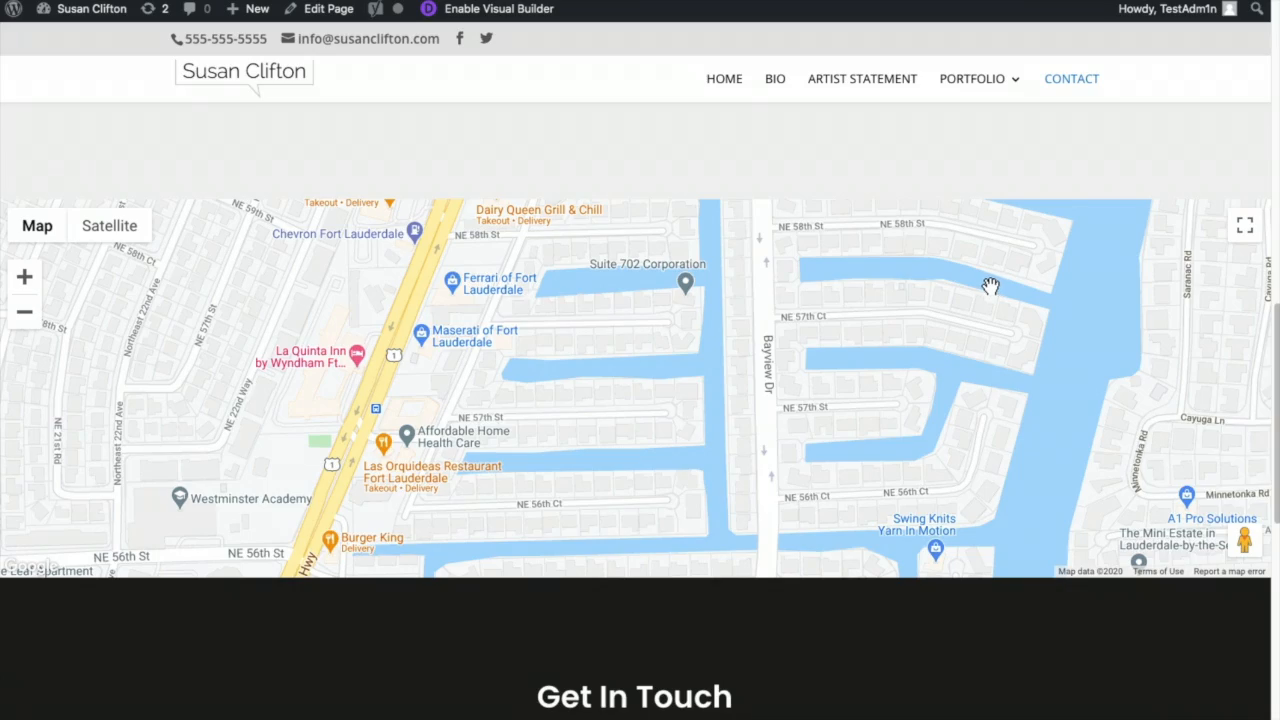
scroll(990, 287, "down", 4)
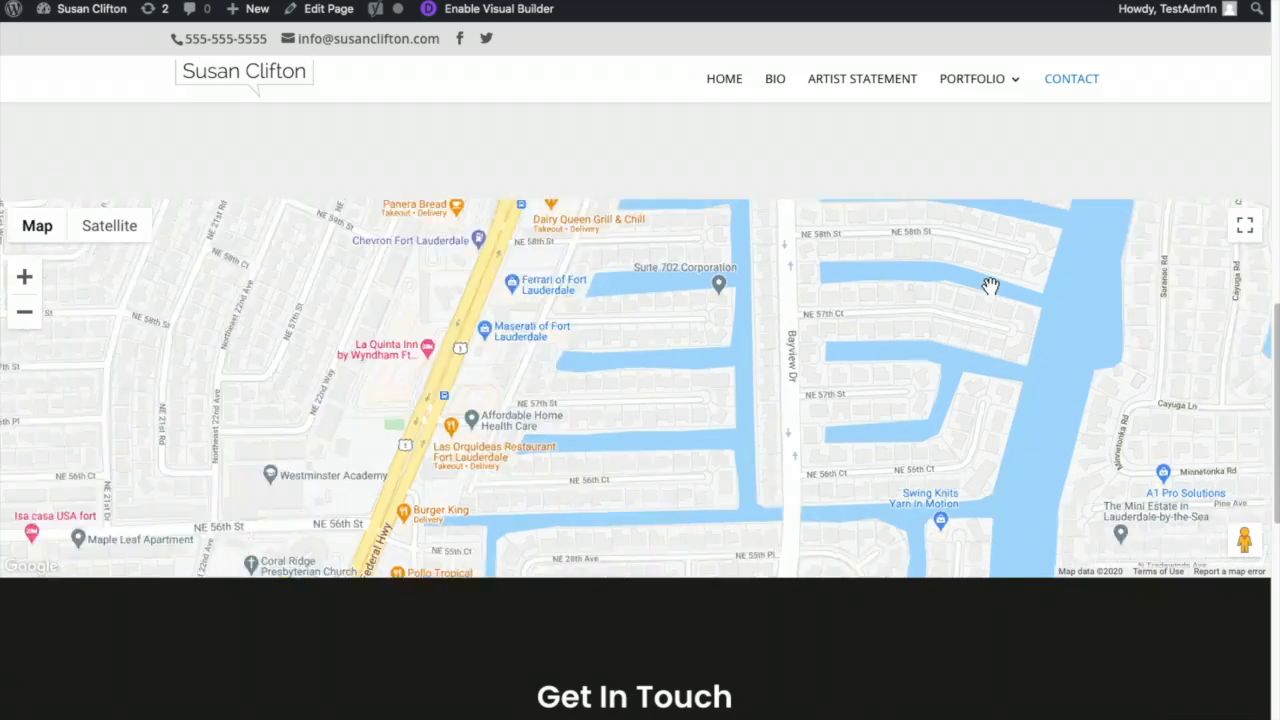
scroll(990, 287, "down", 1)
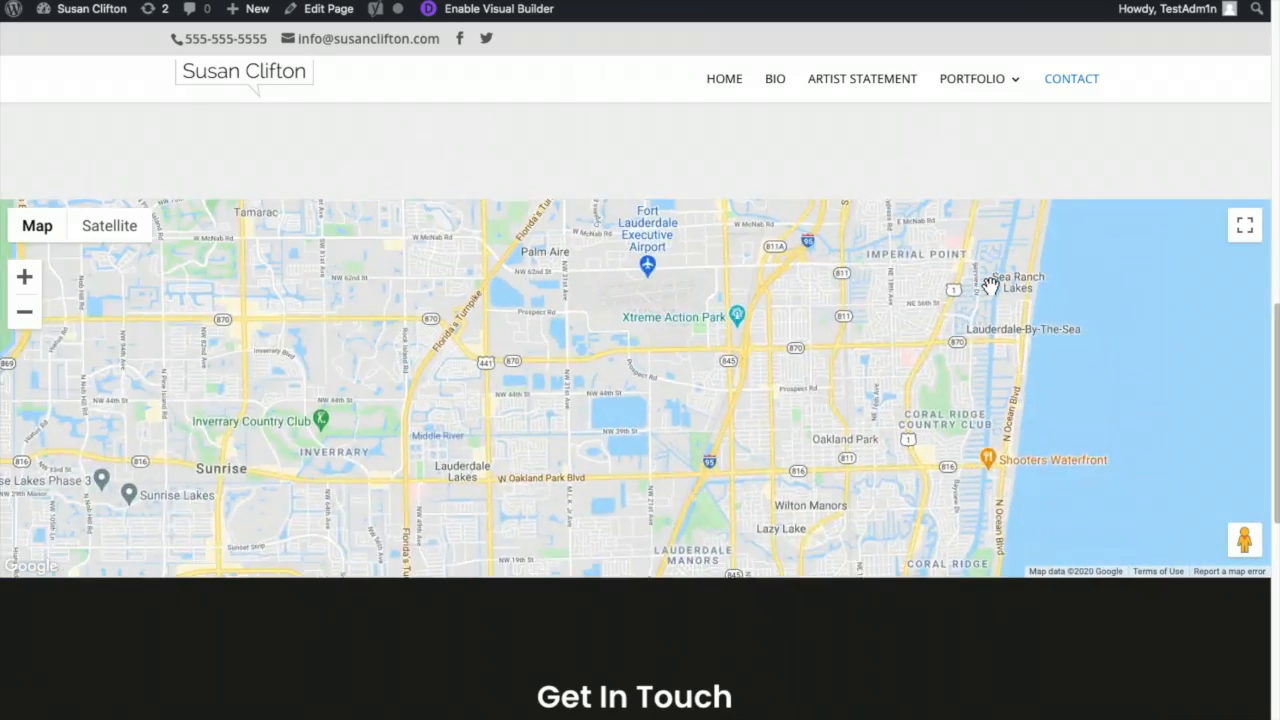
scroll(990, 287, "up", 3)
scroll(990, 287, "down", 2)
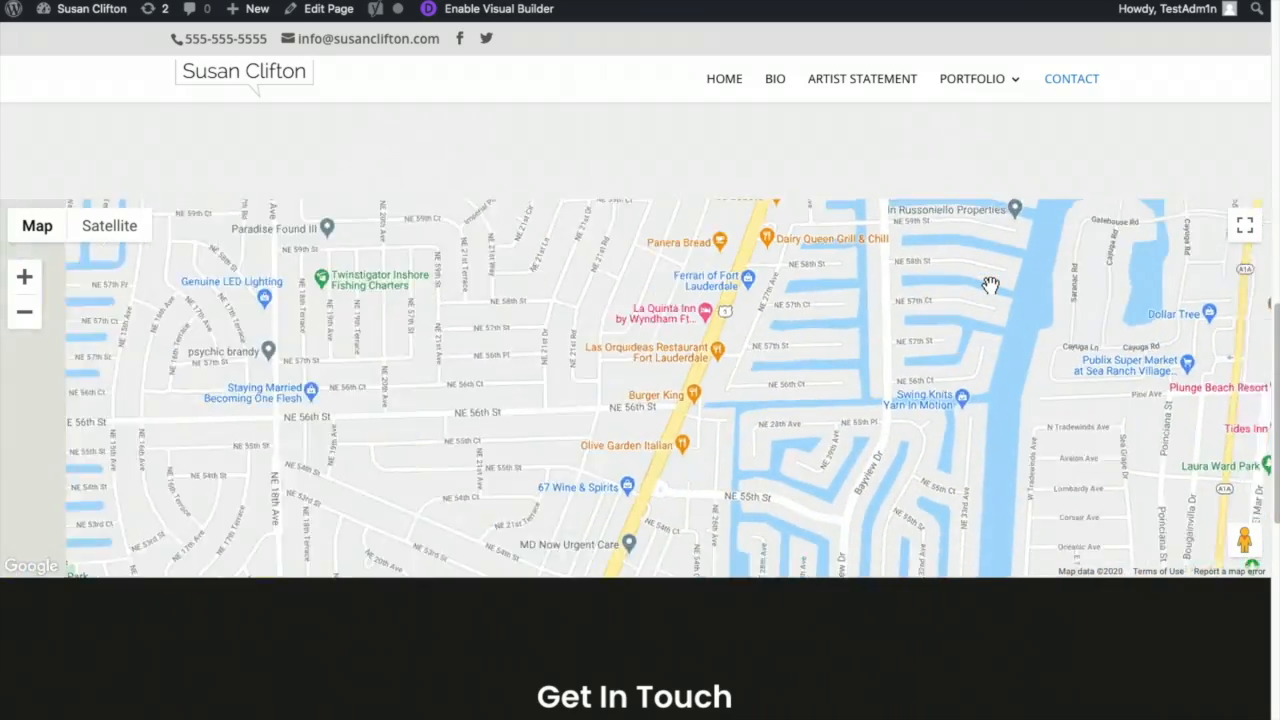
scroll(1014, 289, "up", 3)
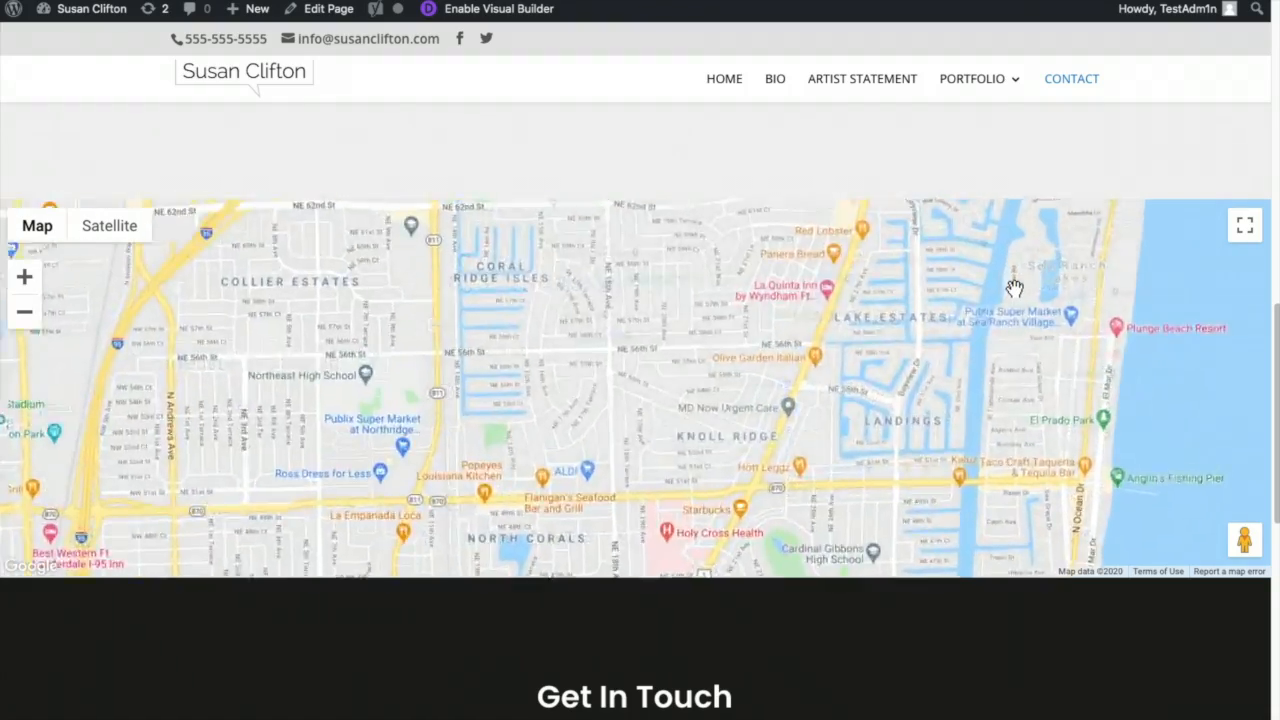
scroll(1014, 289, "down", 1)
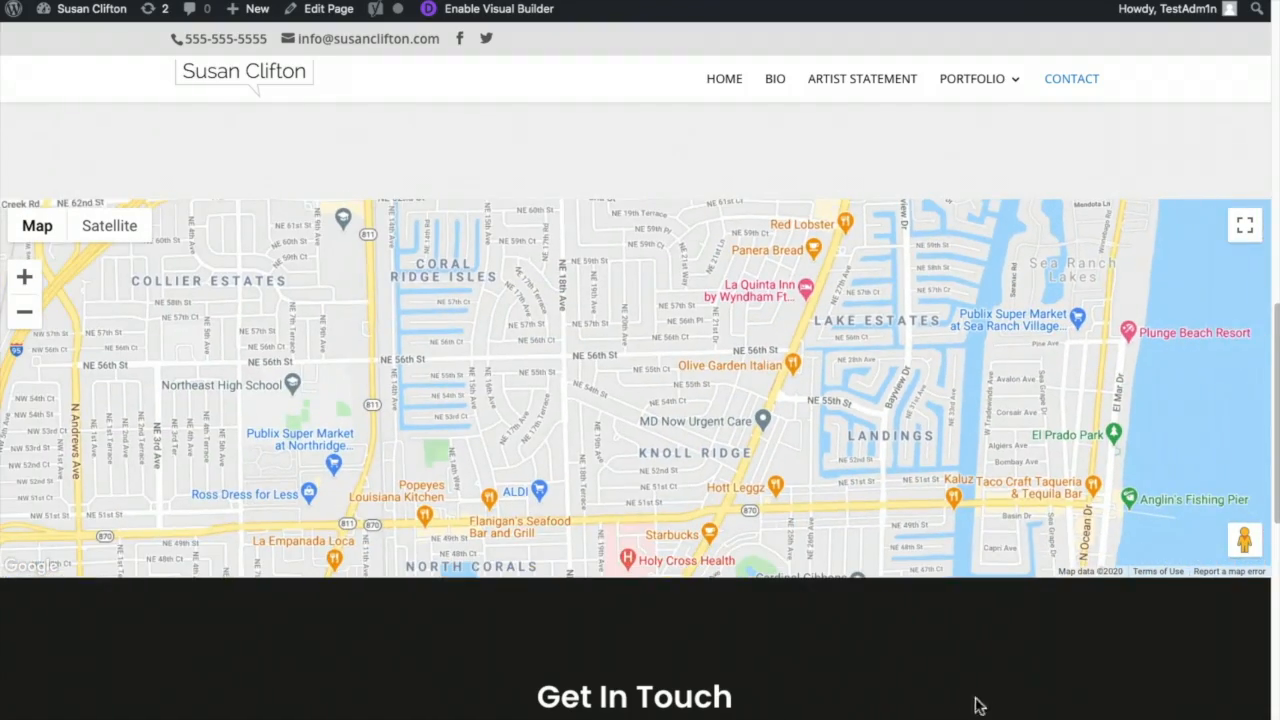
scroll(1022, 645, "up", 1)
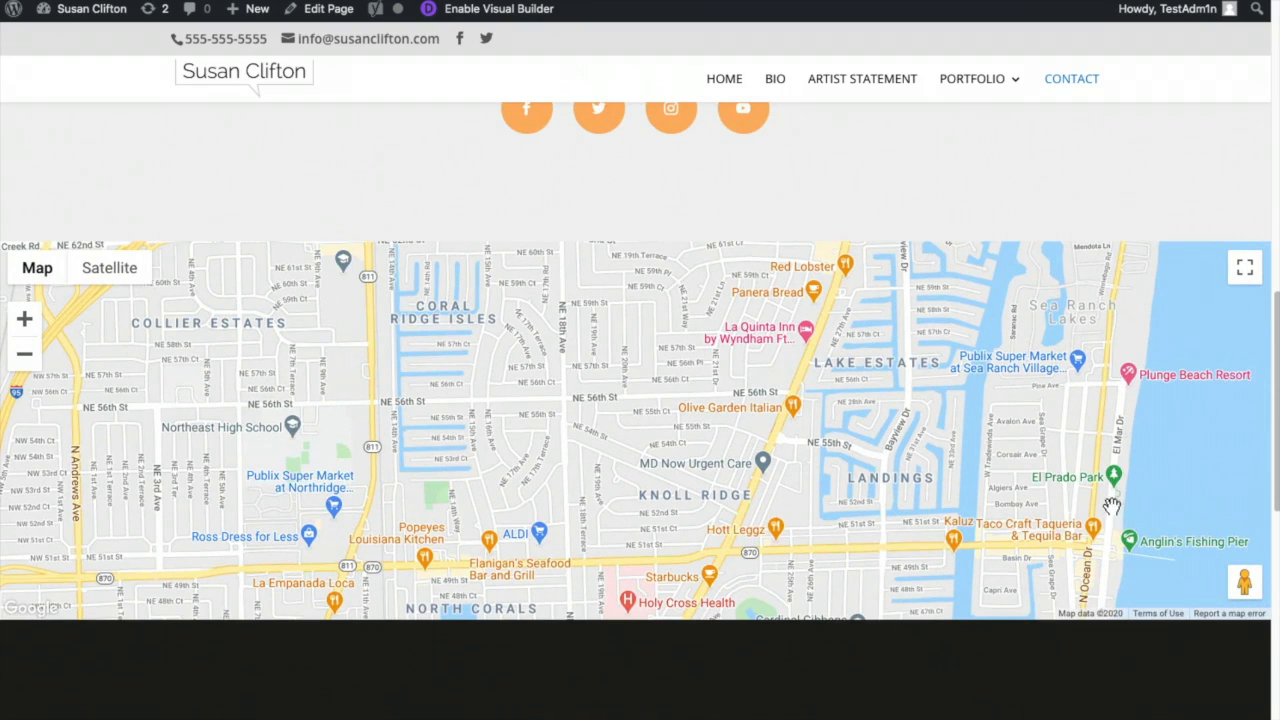
scroll(1055, 530, "up", 3)
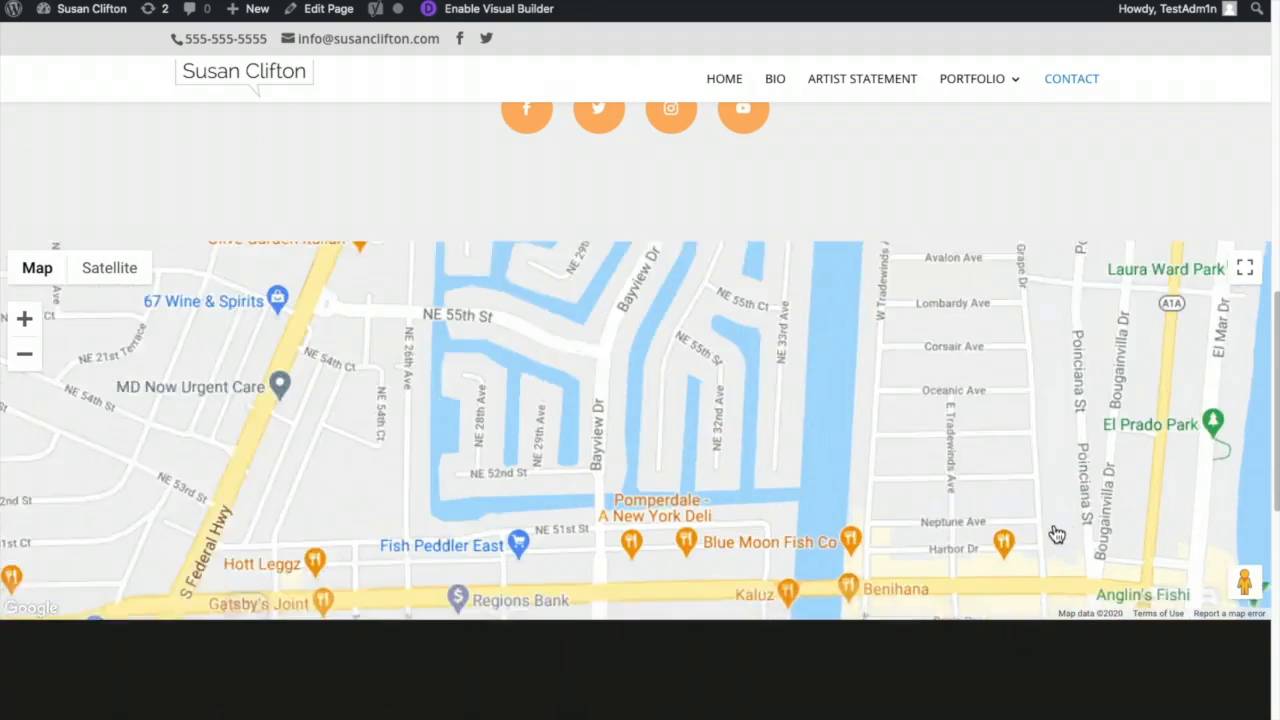
scroll(1074, 645, "down", 2)
scroll(1076, 642, "up", 4)
scroll(1078, 640, "up", 1)
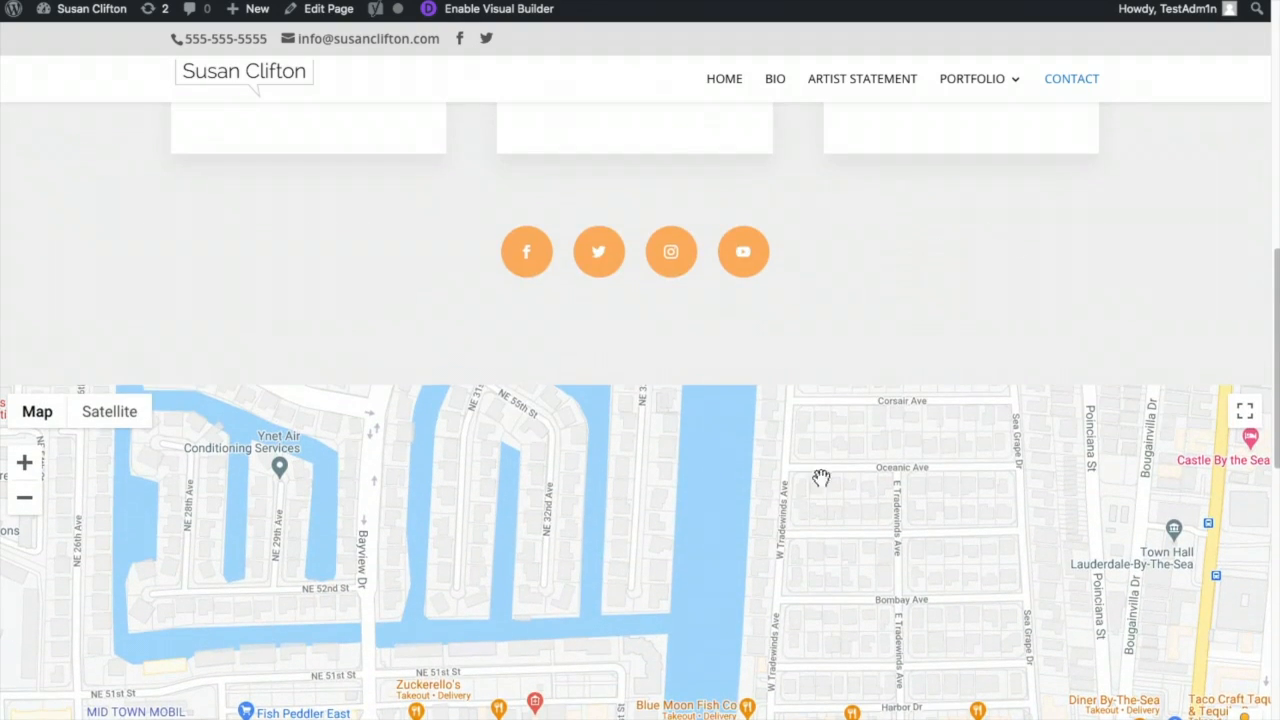
- Reopen the Contact page in the Visual Builder and open the Fullwidth Map module's settings
left_click(487, 8)
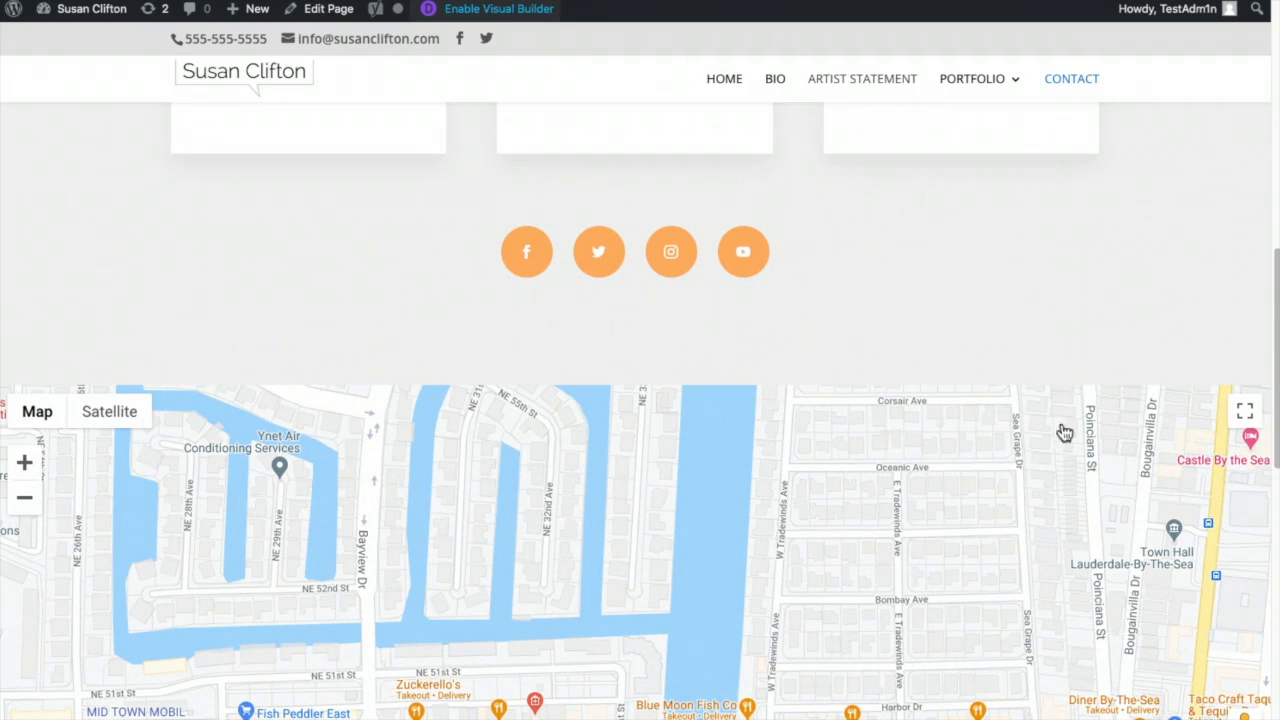
left_click_drag(1022, 530, 720, 504)
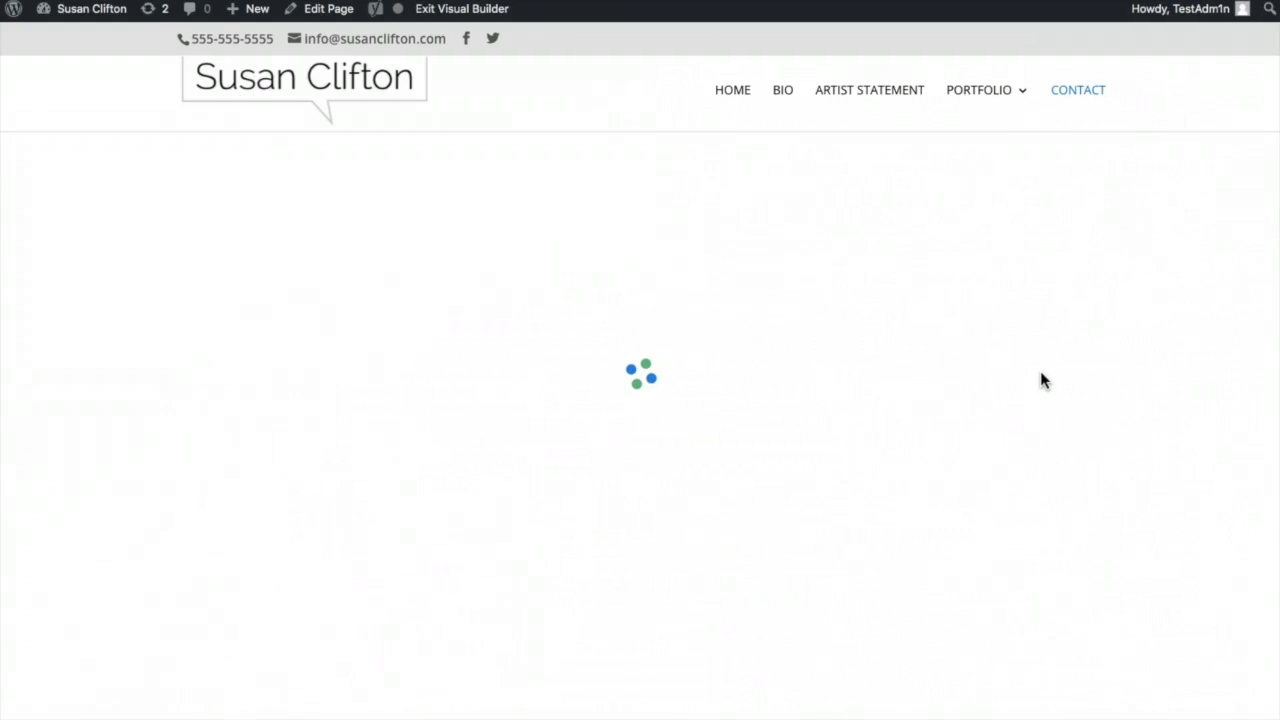
scroll(1044, 567, "down", 10)
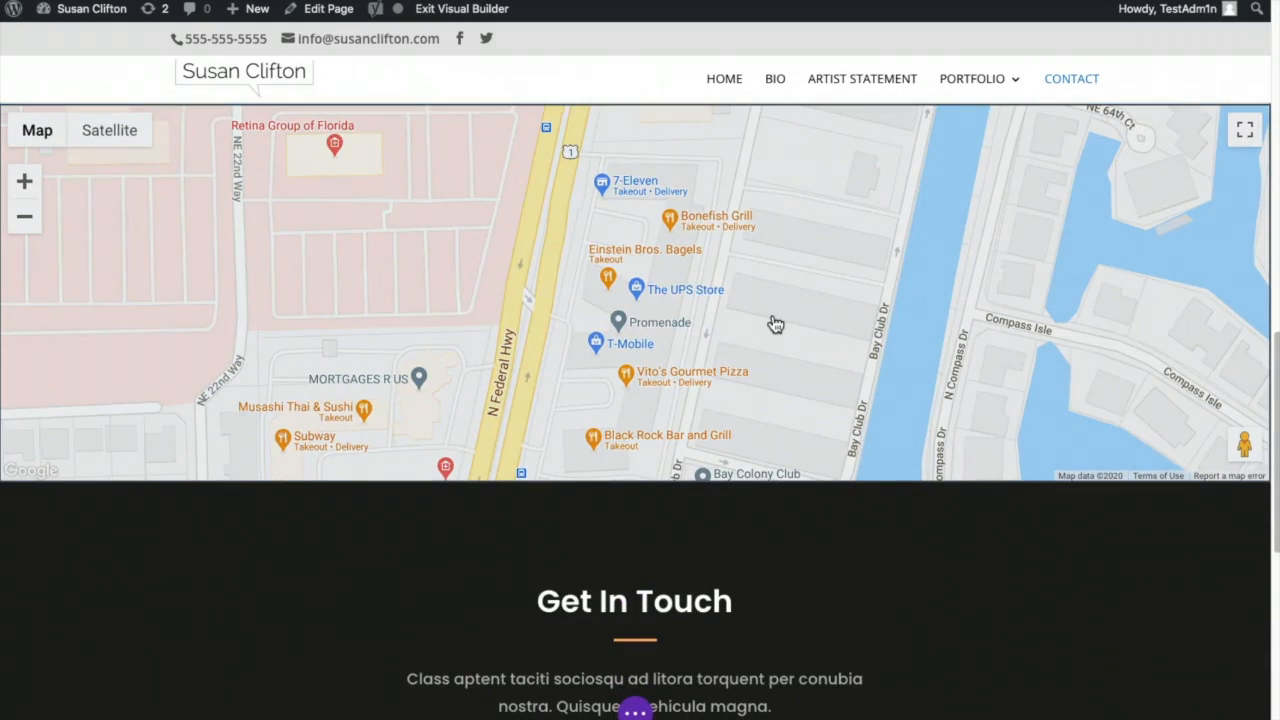
left_click(774, 322)
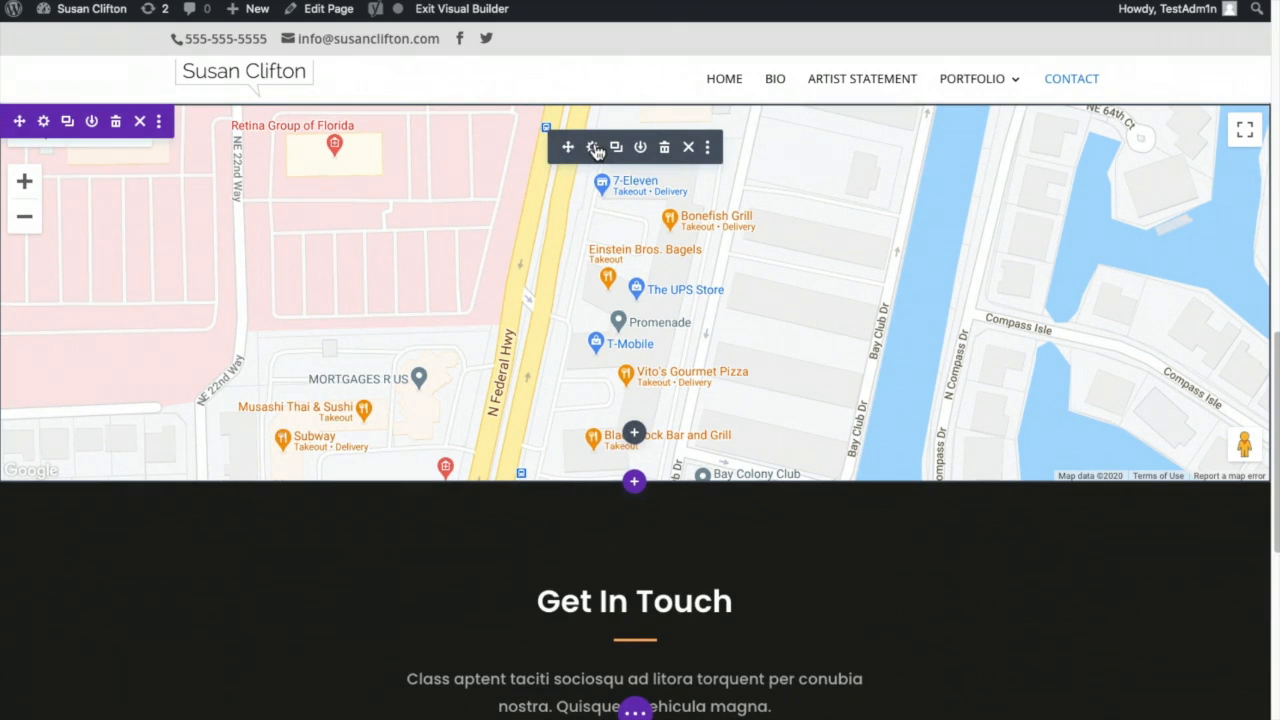
left_click(592, 147)
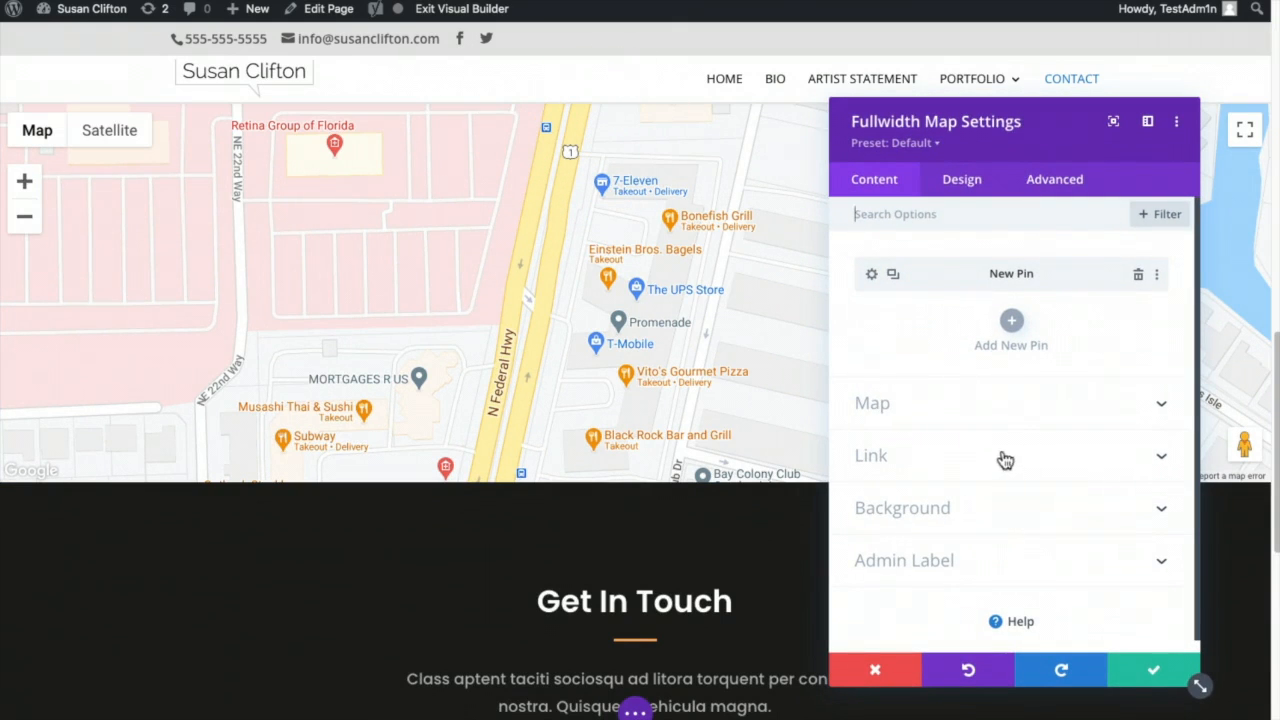
- Turn off Mouse Wheel Zoom in the map's design settings
left_click(948, 188)
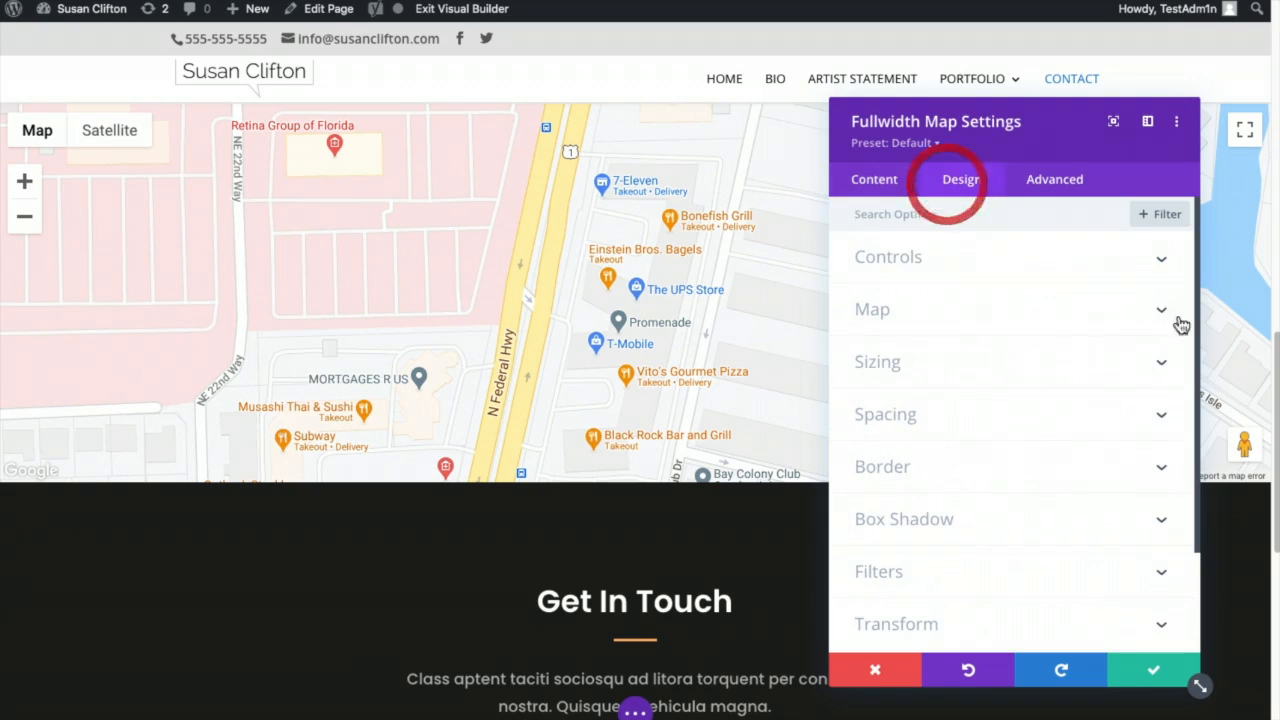
left_click(1128, 258)
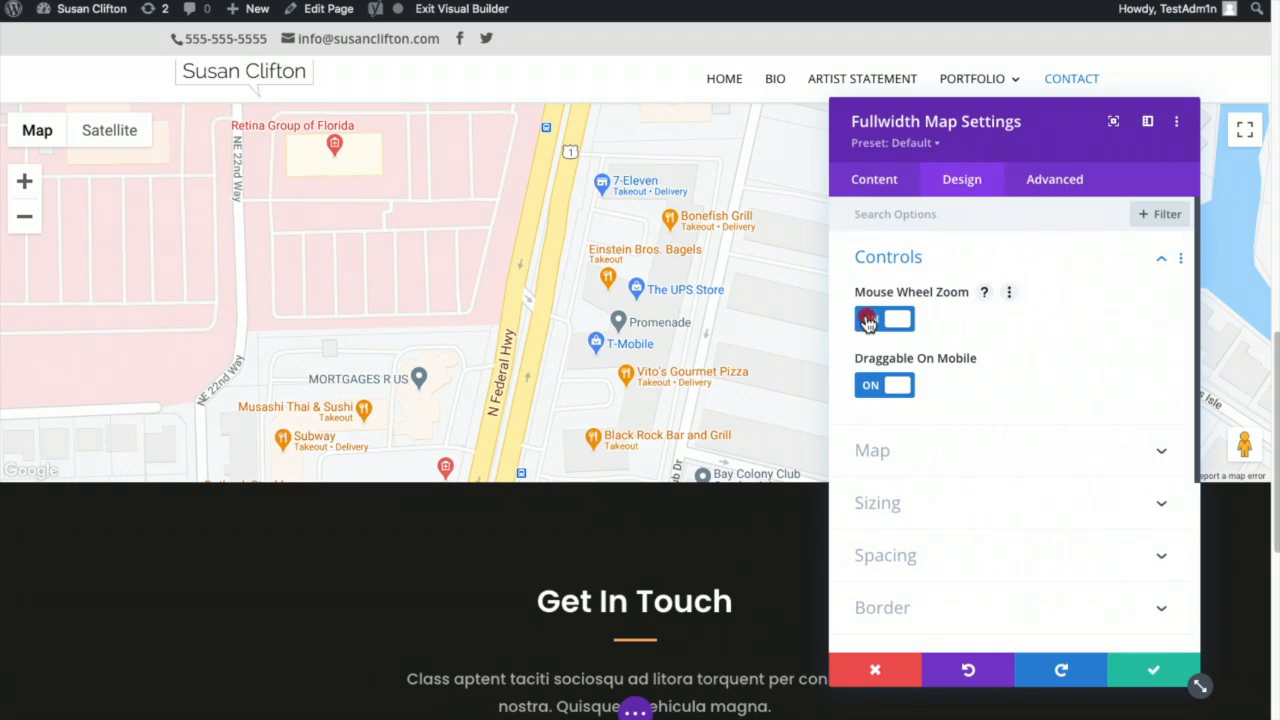
left_click(868, 320)
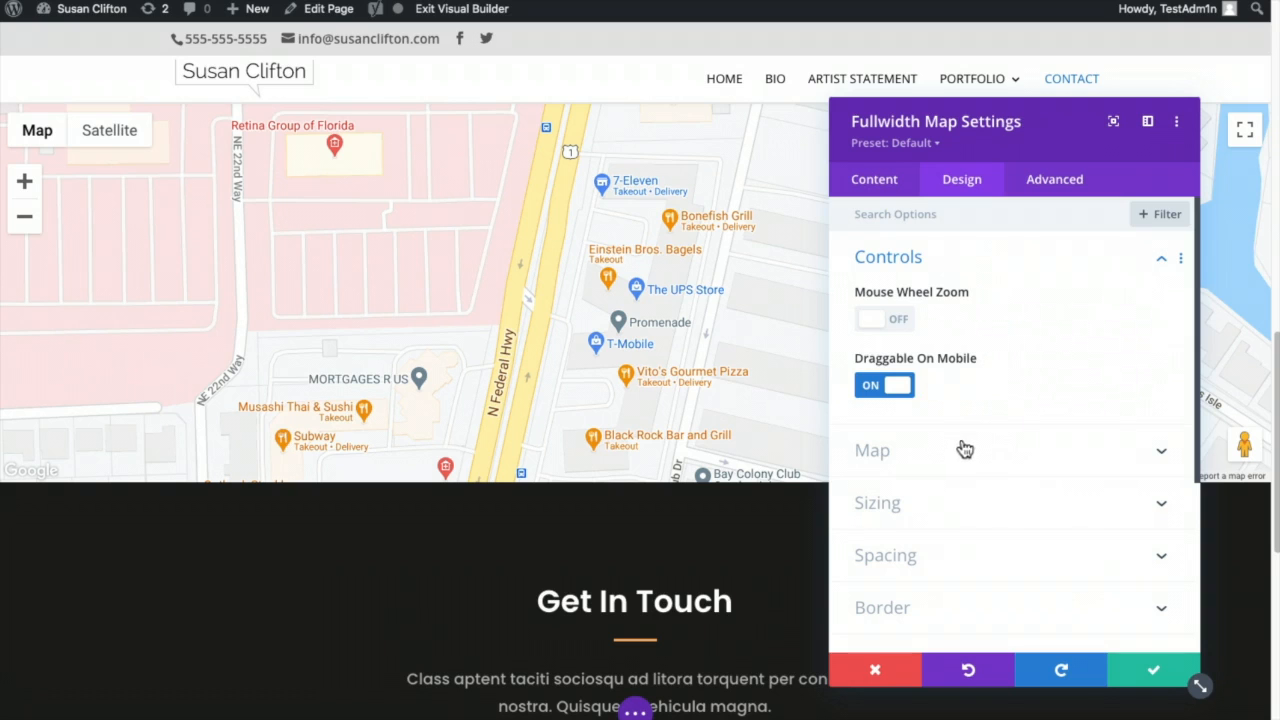
- Set the map filters to hue 326deg, saturation 0% and contrast 97%, then apply
left_click(1007, 451)
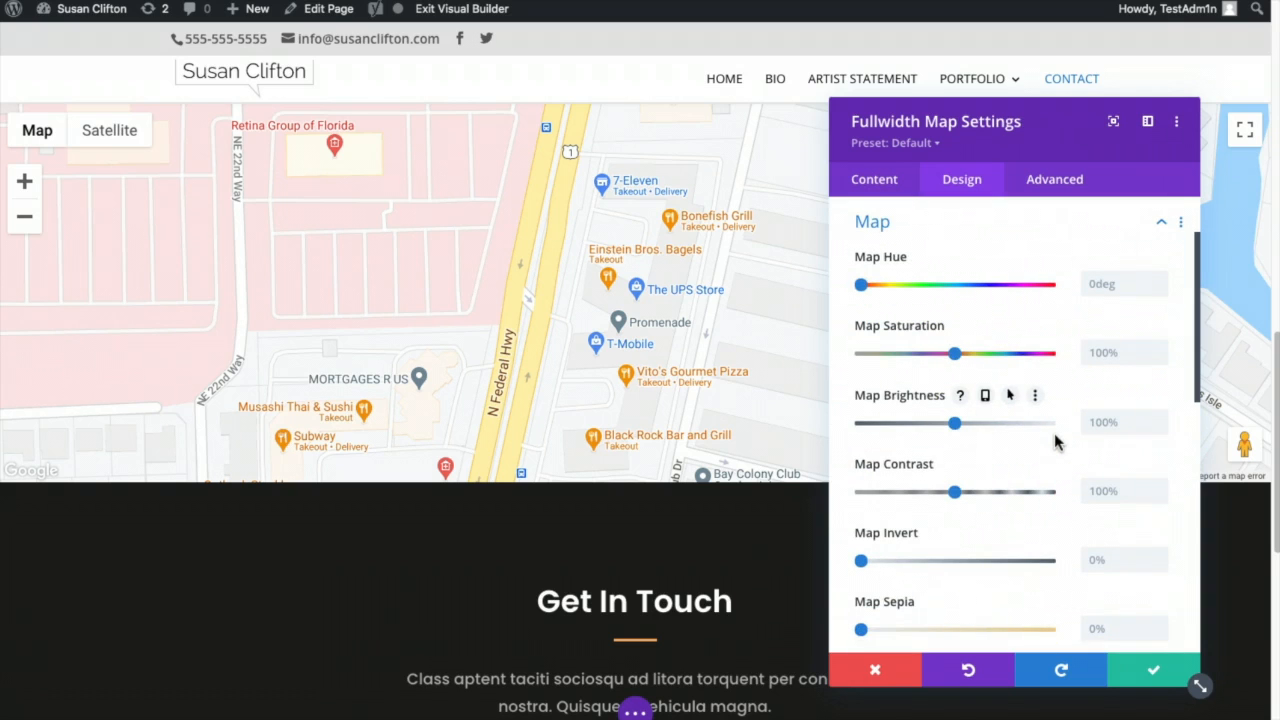
left_click_drag(1026, 134, 1029, 177)
left_click_drag(906, 323, 884, 341)
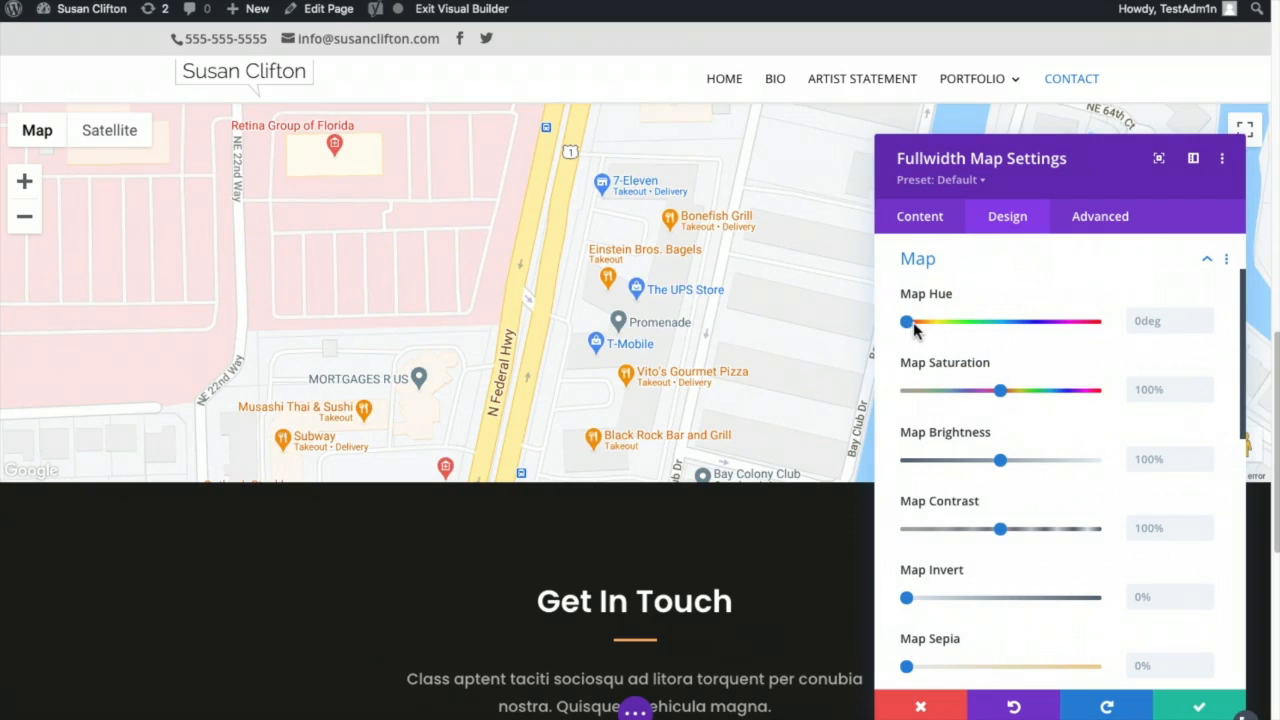
left_click_drag(908, 327, 1078, 324)
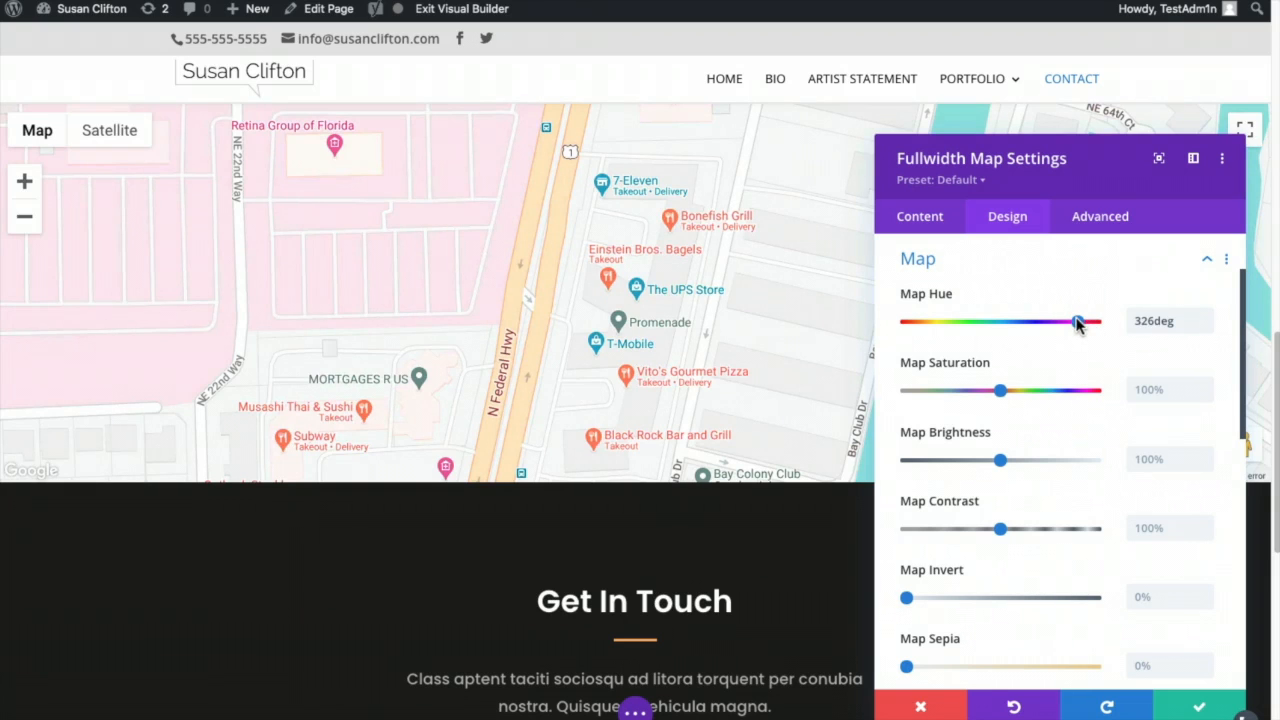
left_click(1077, 322)
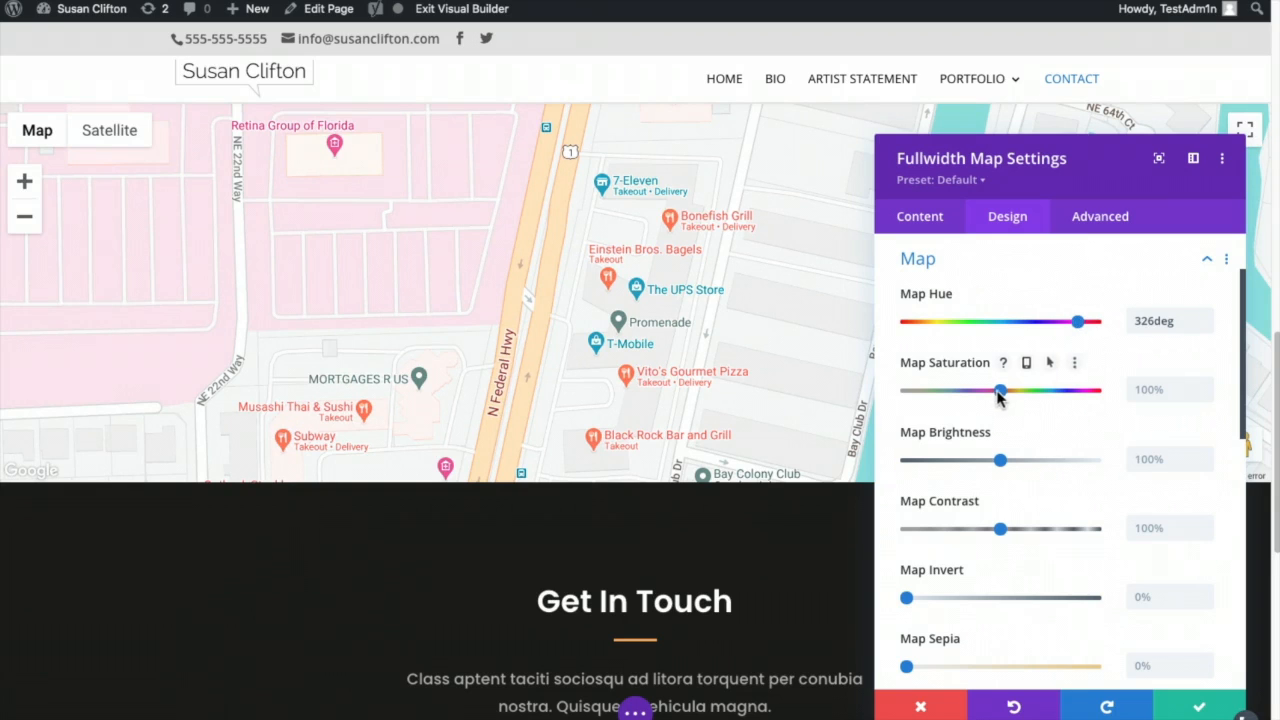
left_click_drag(1000, 391, 892, 398)
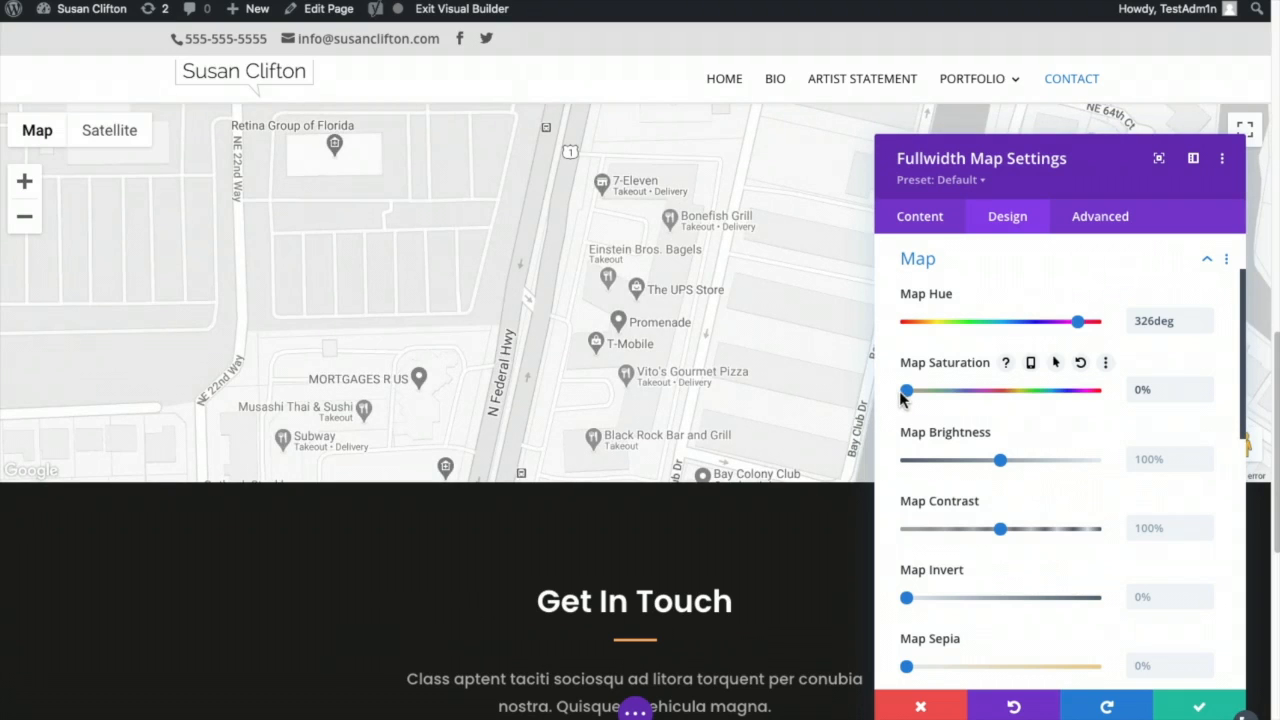
left_click(899, 391)
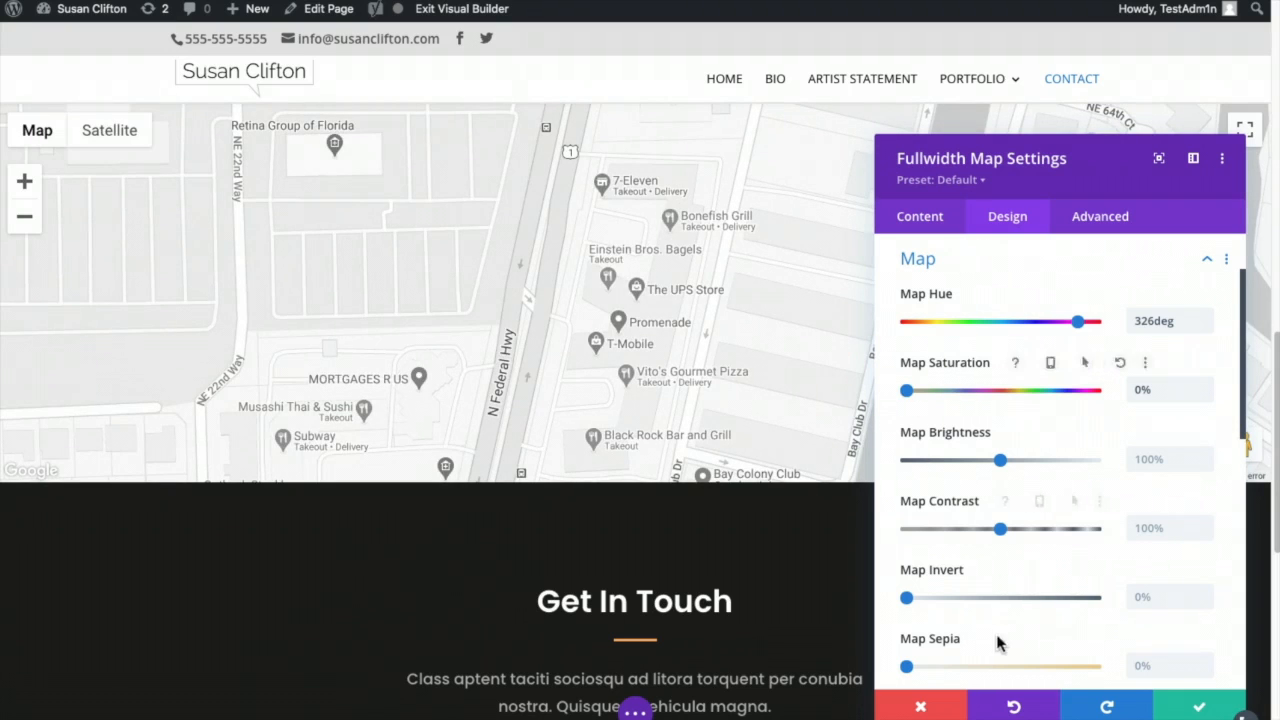
left_click(1001, 528)
mouse_move(1003, 531)
left_mouse_down()
mouse_move(1025, 530)
mouse_move(979, 534)
mouse_move(993, 532)
left_mouse_up()
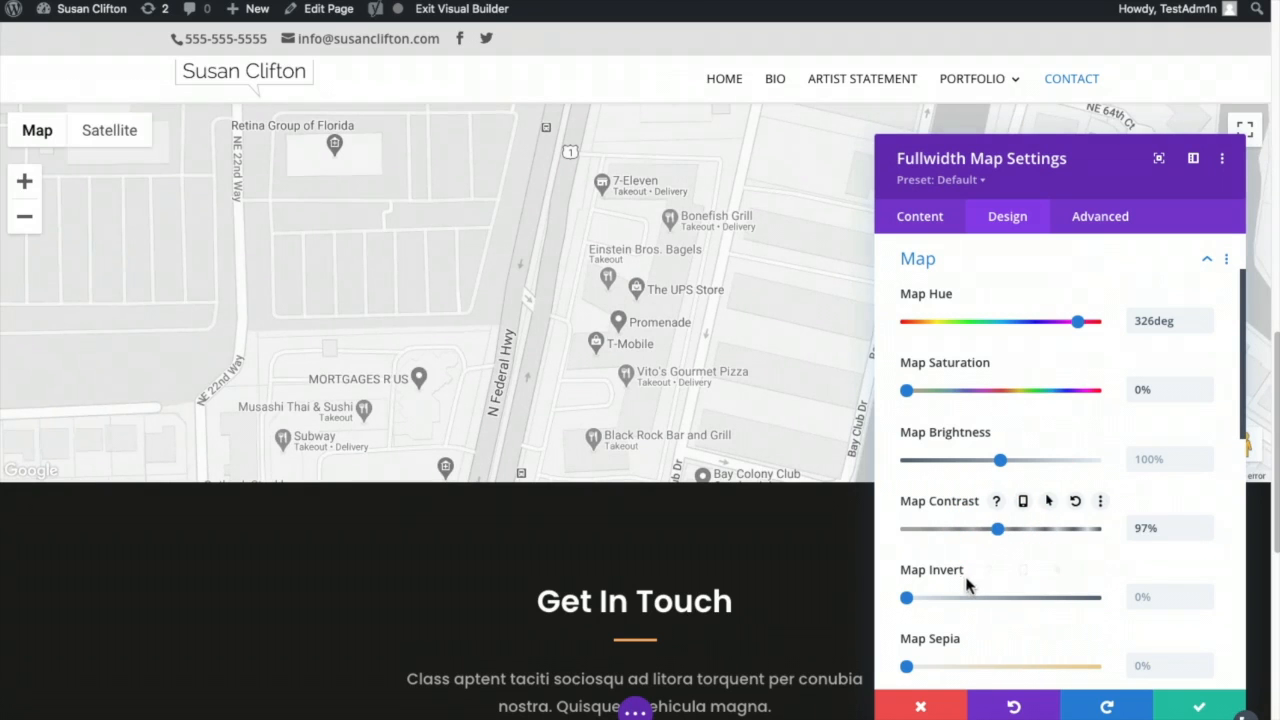
mouse_move(908, 597)
left_mouse_down()
mouse_move(1128, 597)
mouse_move(884, 604)
left_mouse_up()
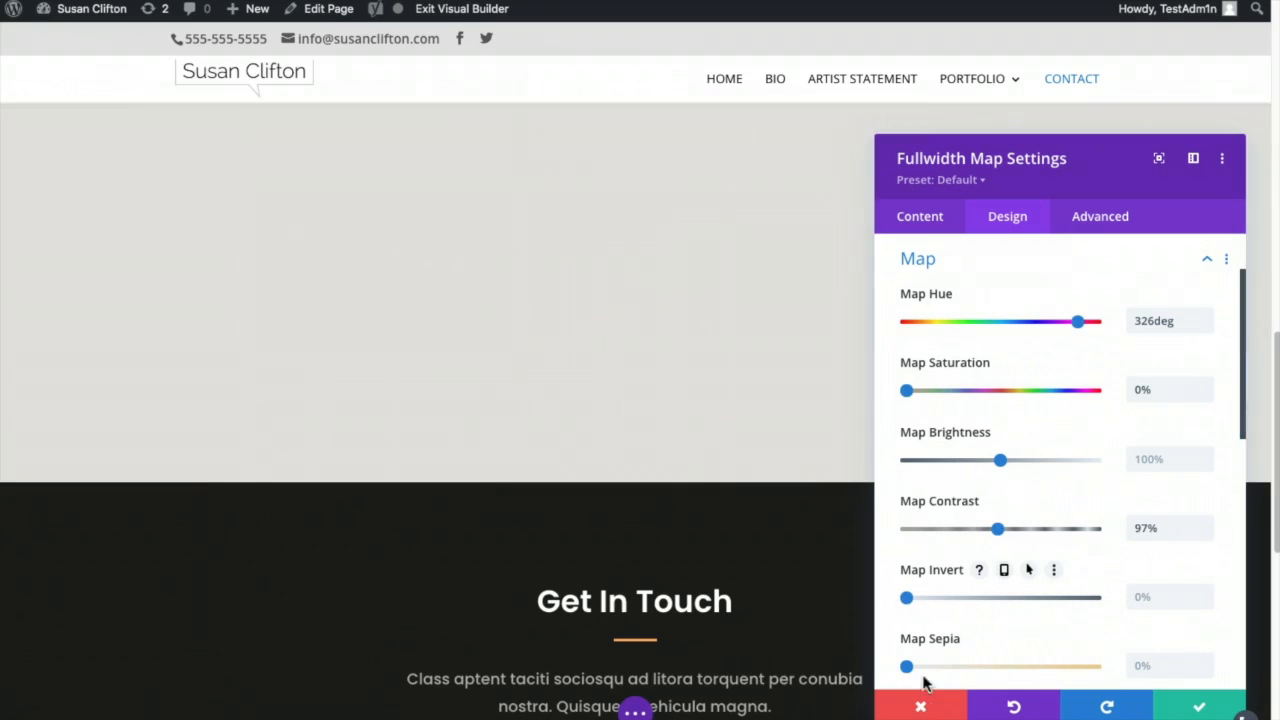
mouse_move(906, 667)
left_mouse_down()
mouse_move(1003, 666)
mouse_move(887, 670)
left_mouse_up()
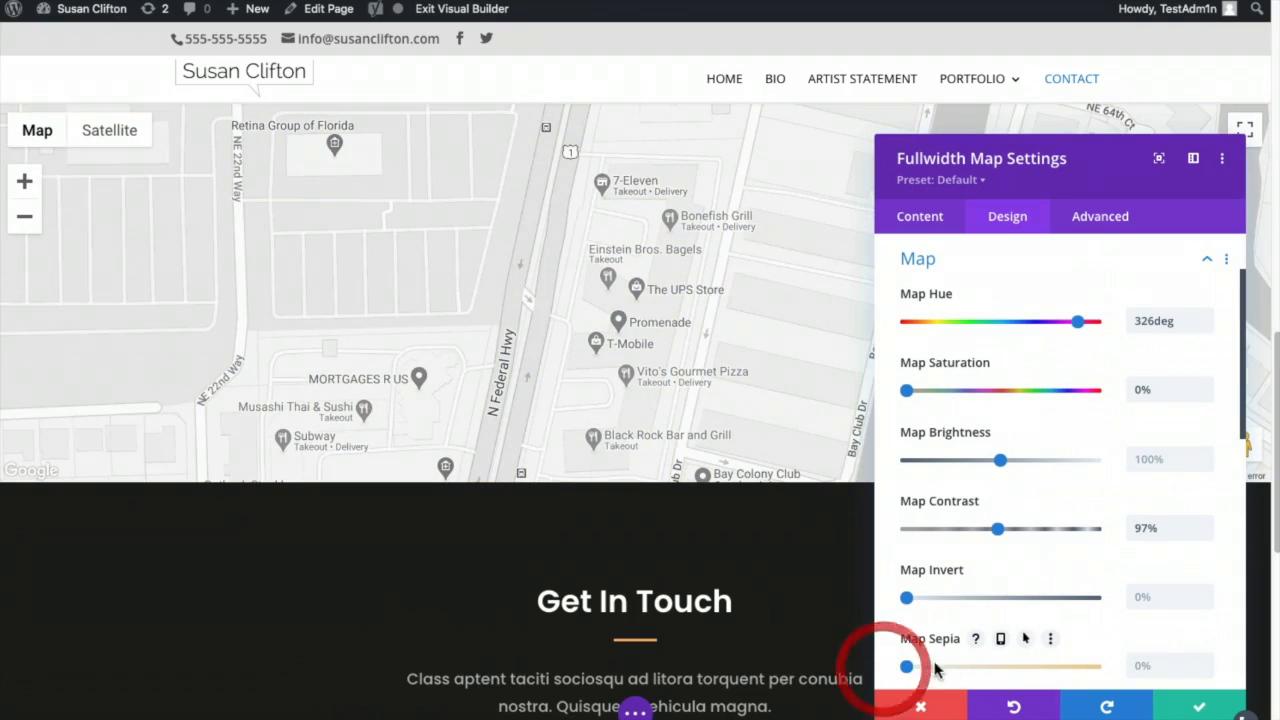
left_click(1185, 708)
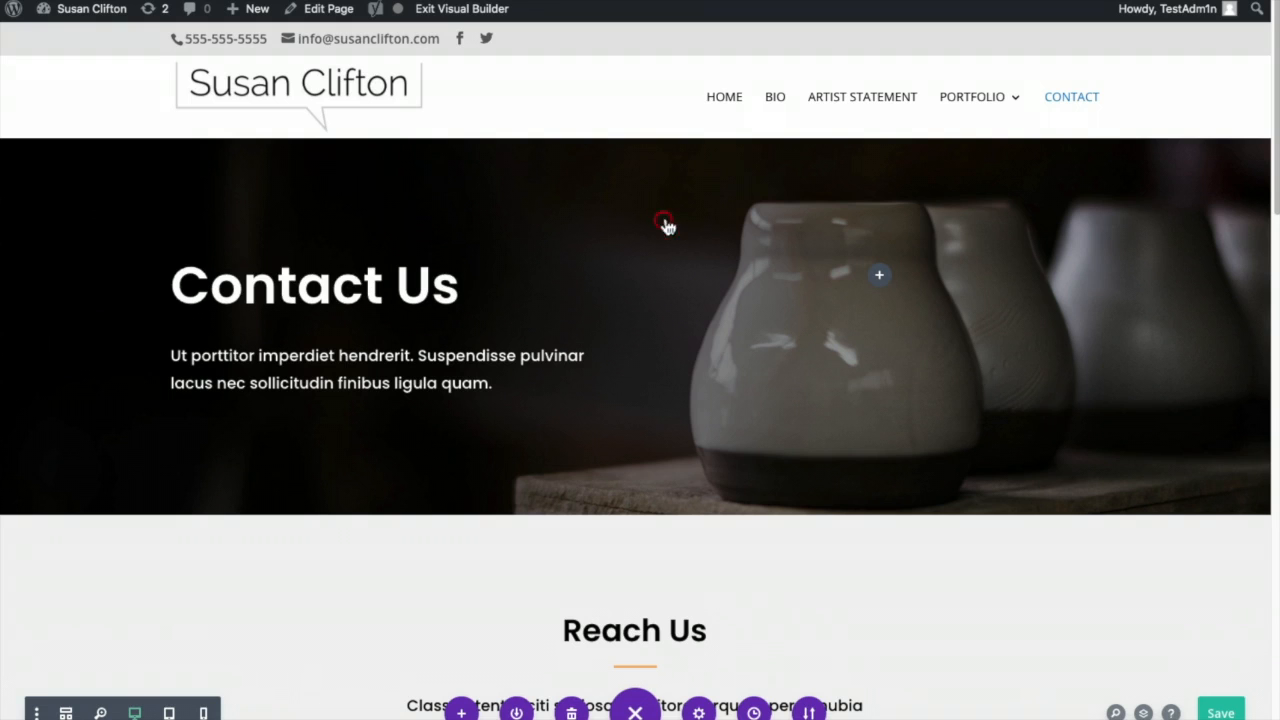
- Swap the hero section's pottery background image for the wide studio photo from the Media Library
scroll(149, 175, "down", 4)
scroll(151, 174, "up", 4)
mouse_move(100, 174)
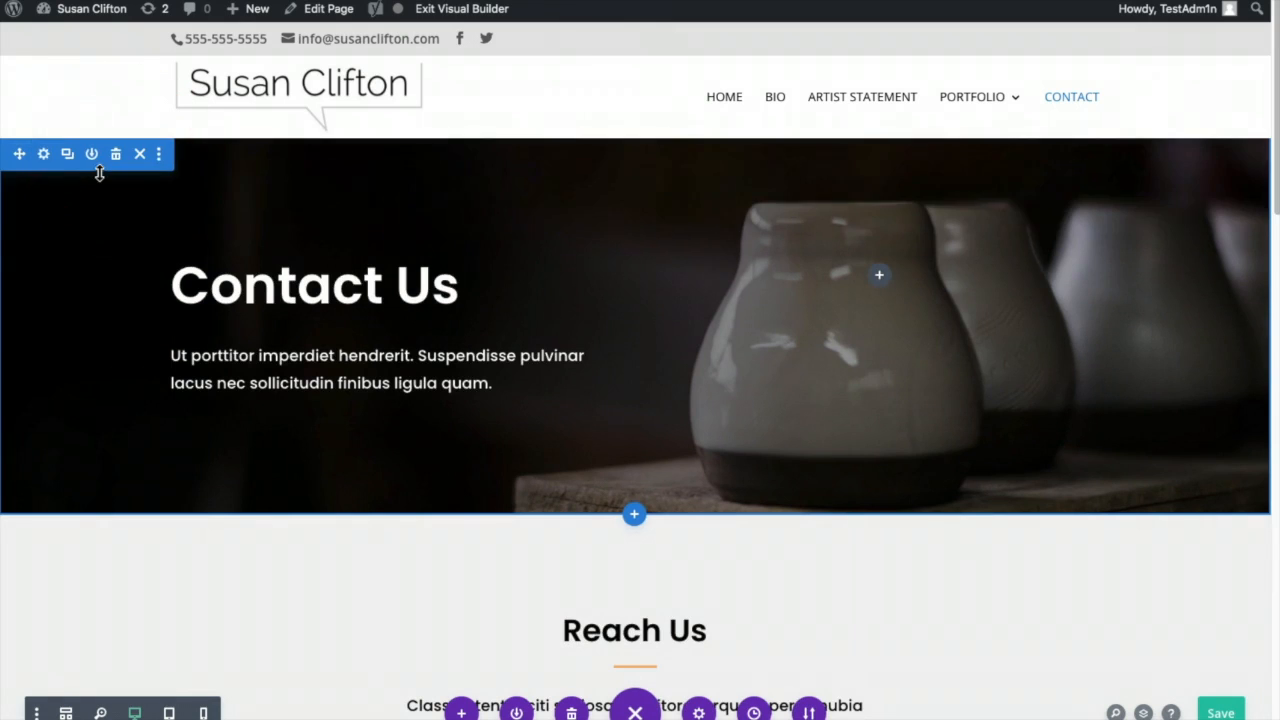
left_click(43, 150)
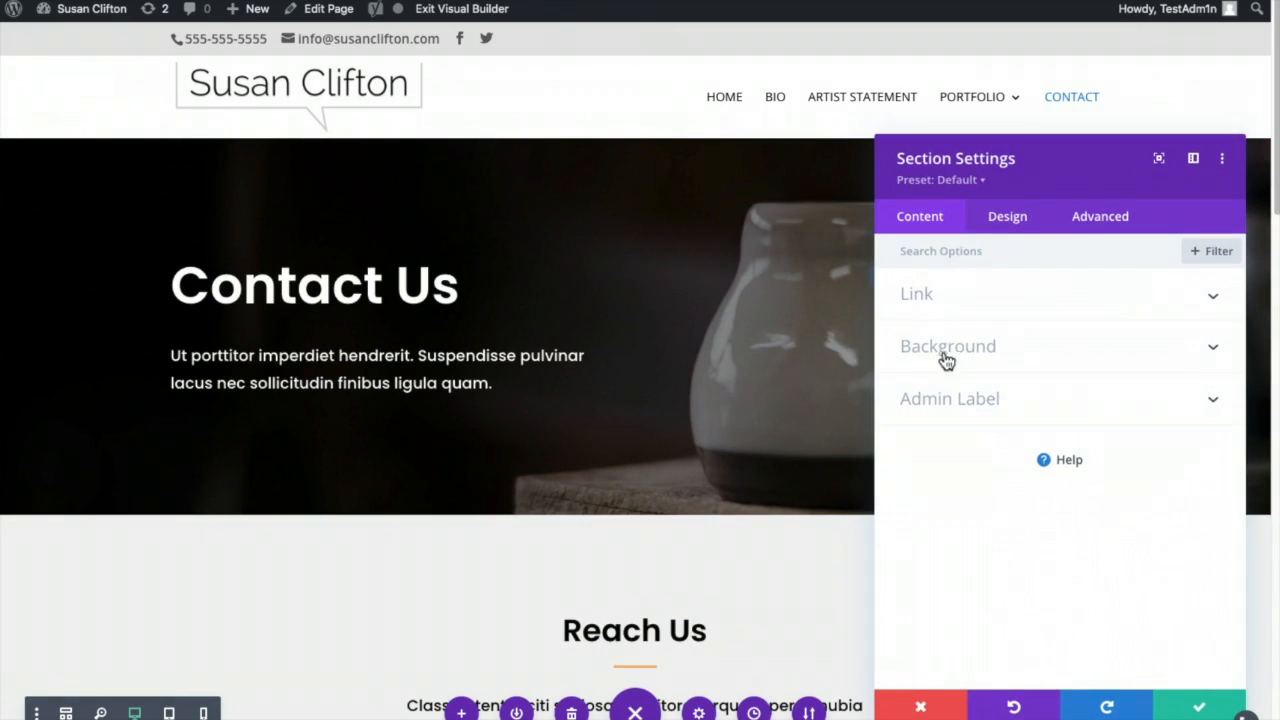
left_click(955, 348)
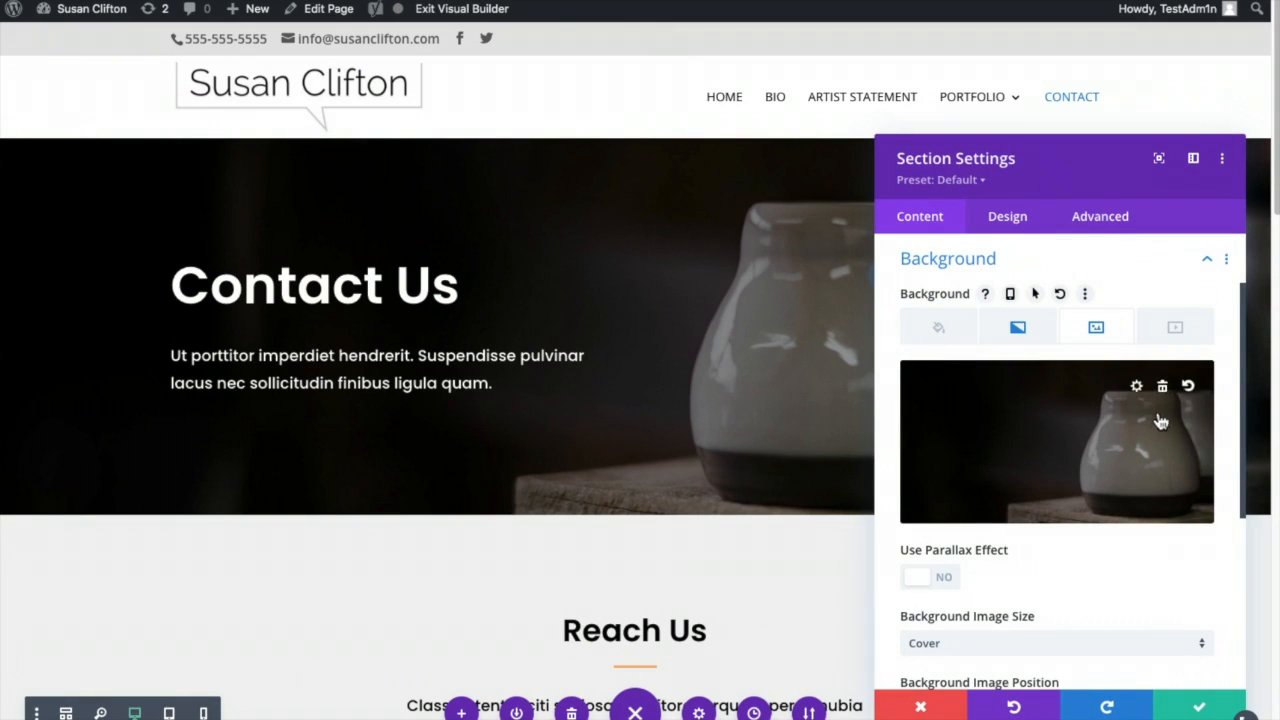
left_click(1163, 388)
left_click(1003, 424)
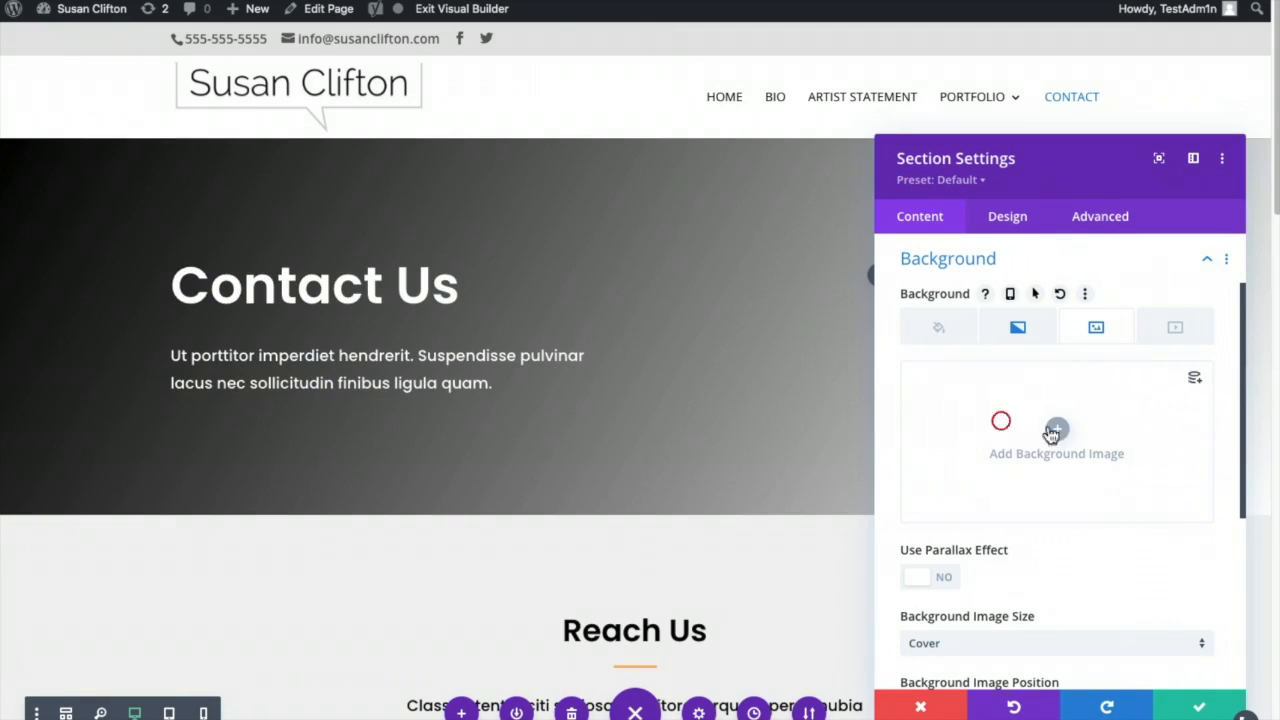
scroll(673, 379, "down", 10)
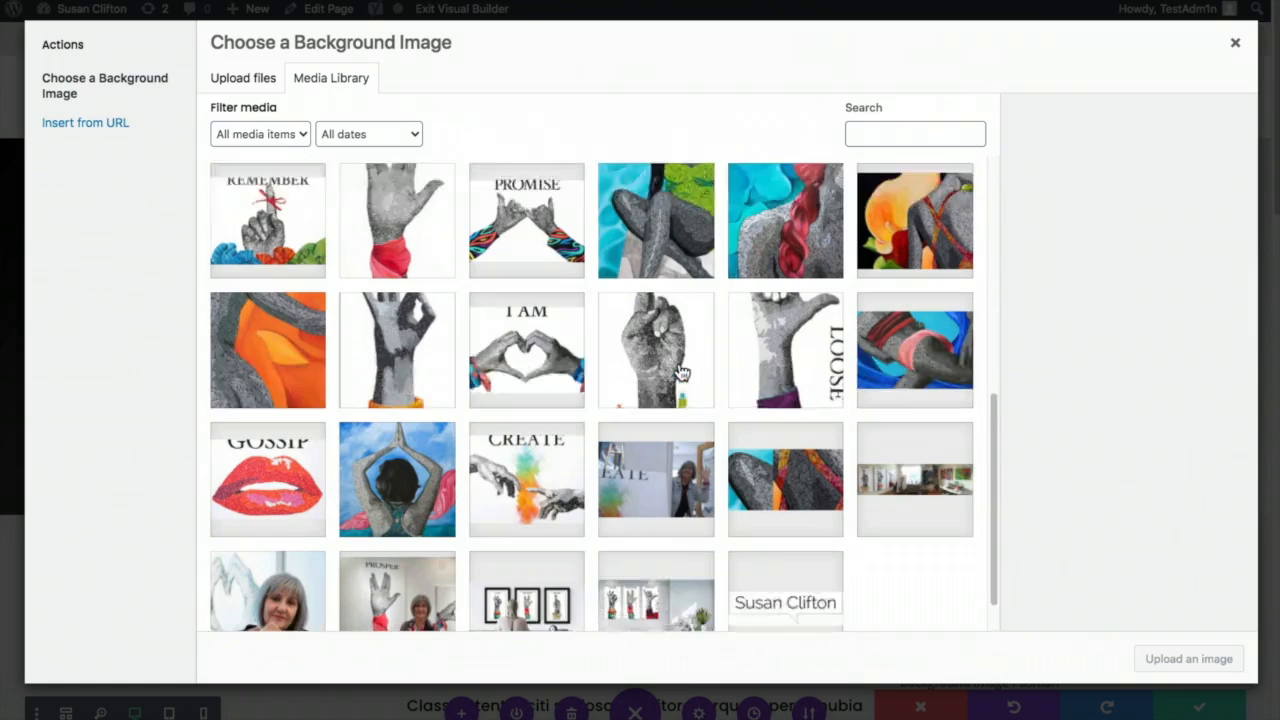
left_click(925, 462)
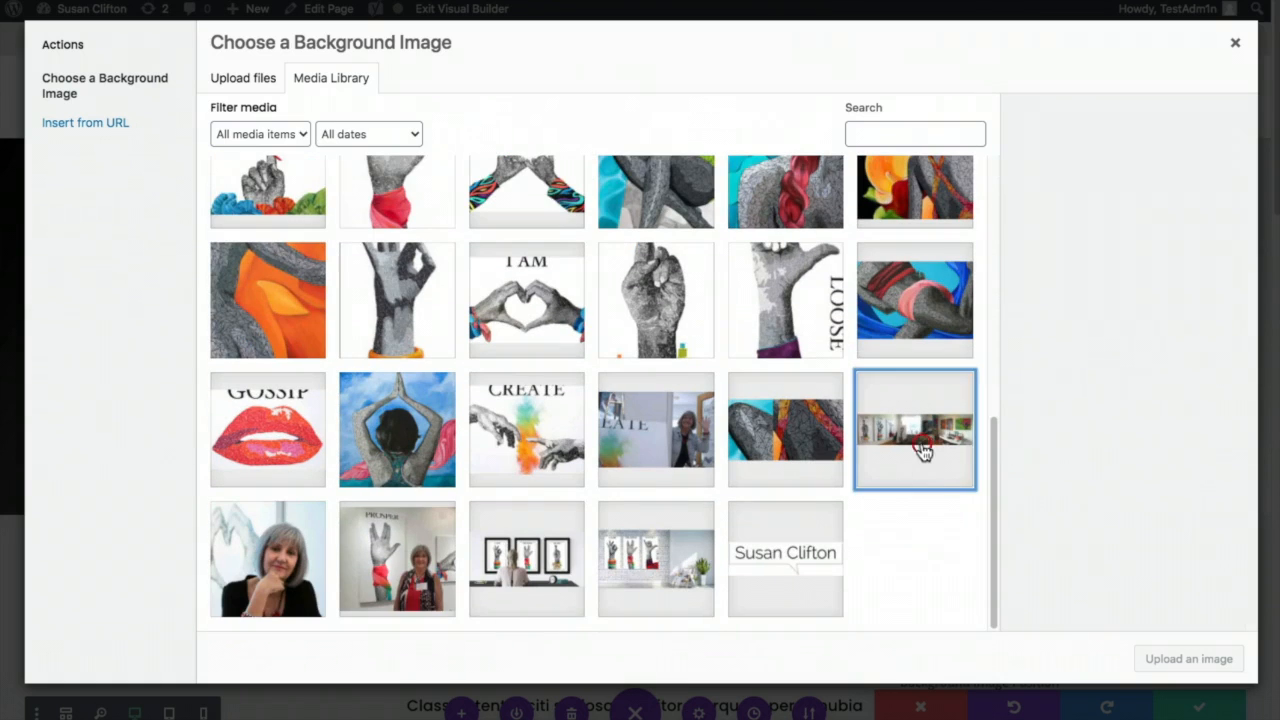
left_click(1155, 660)
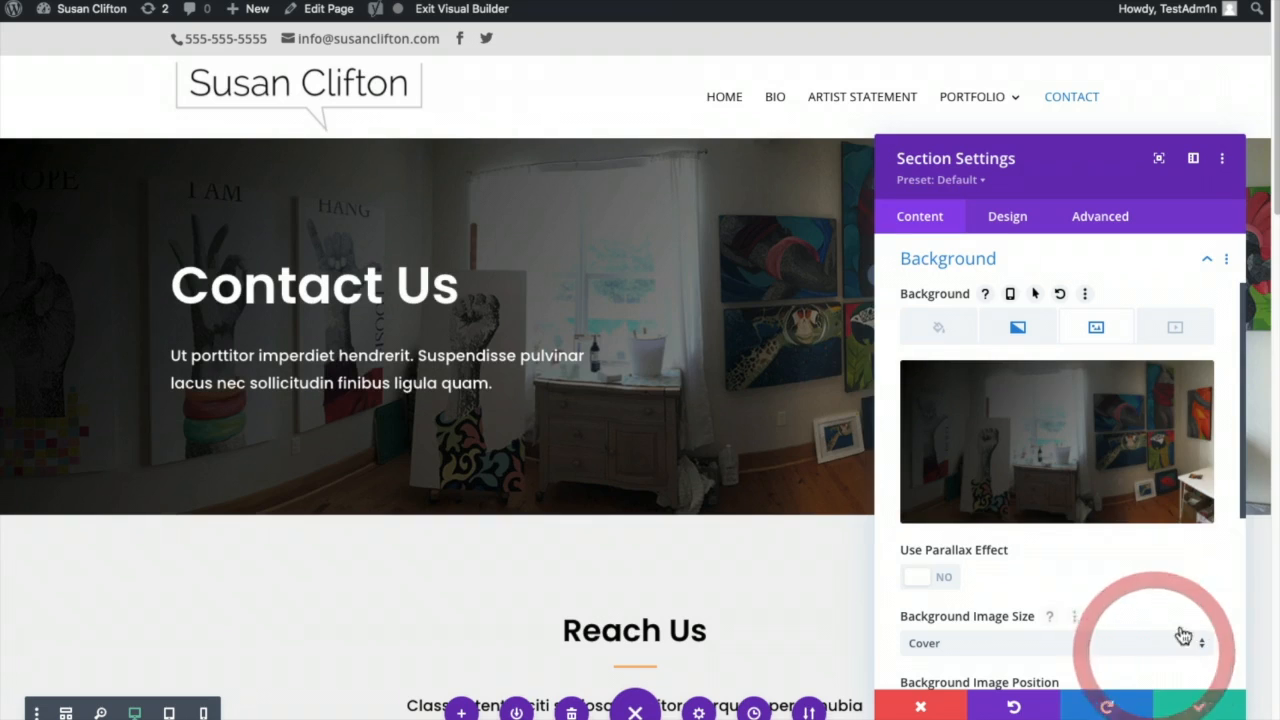
left_click(1188, 708)
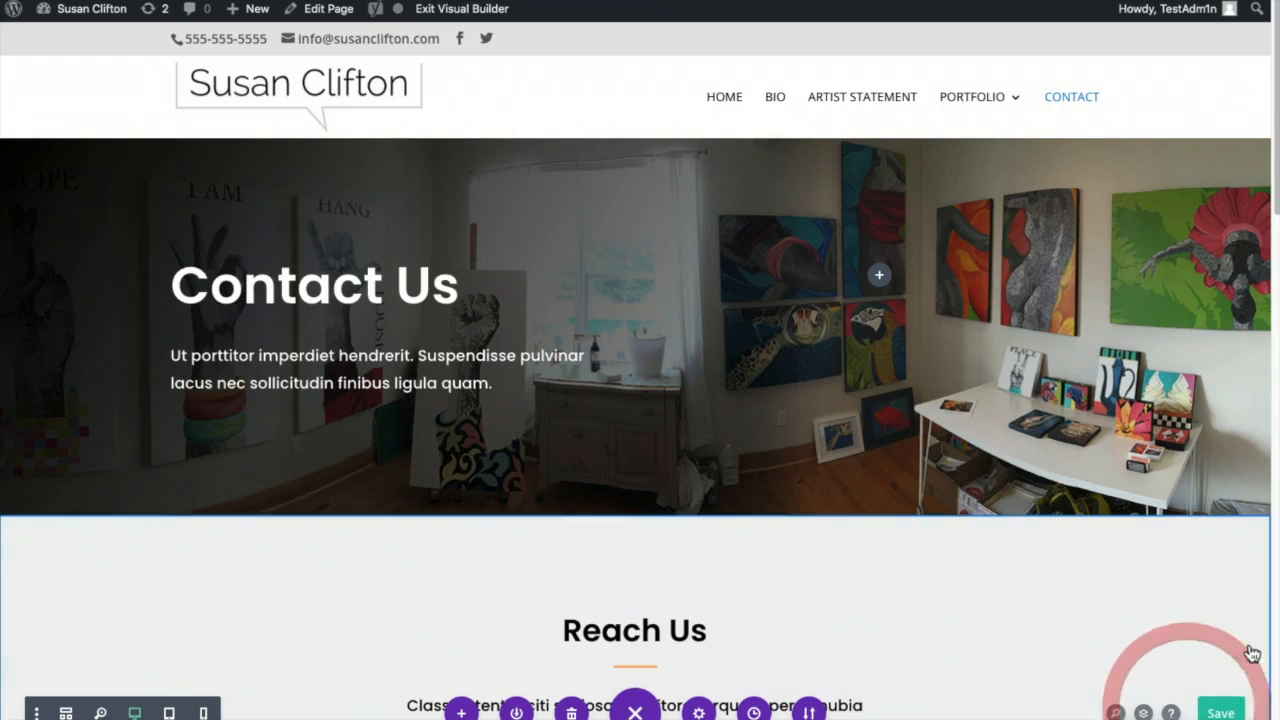
- Change the hero heading from 'Contact Us' to 'Contact' plus the artist's first name
left_click(388, 297)
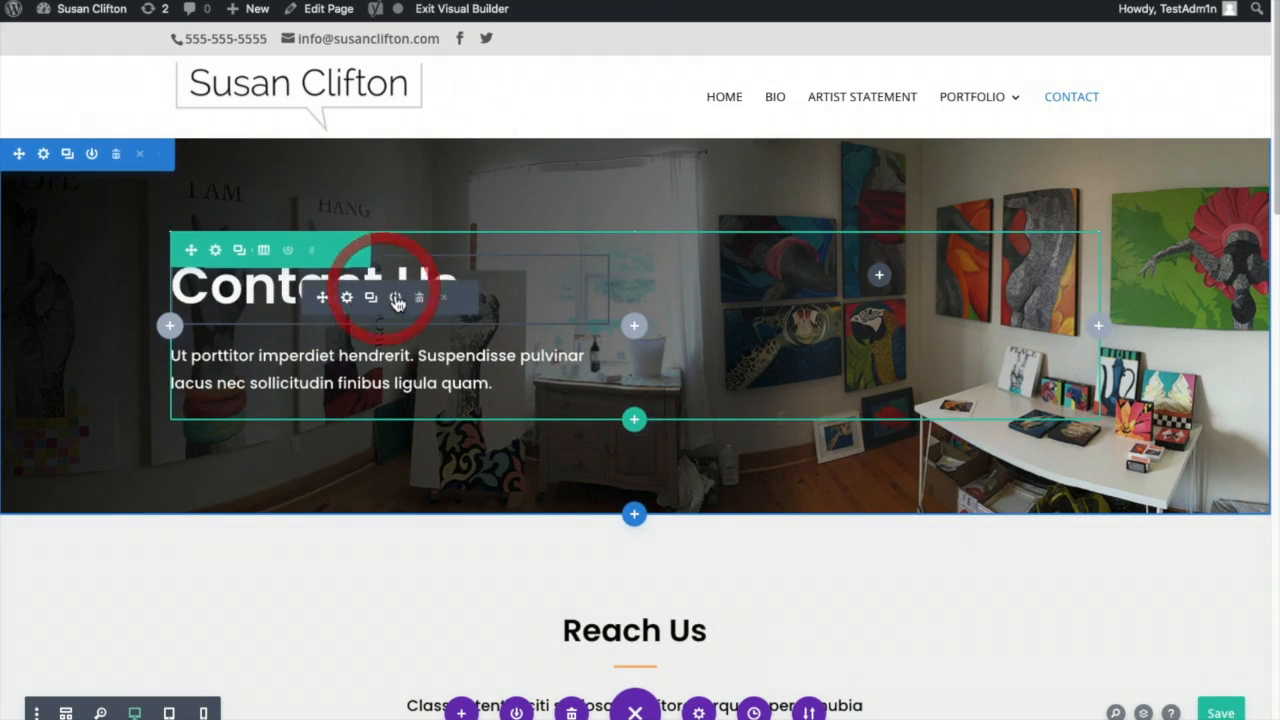
left_click(347, 298)
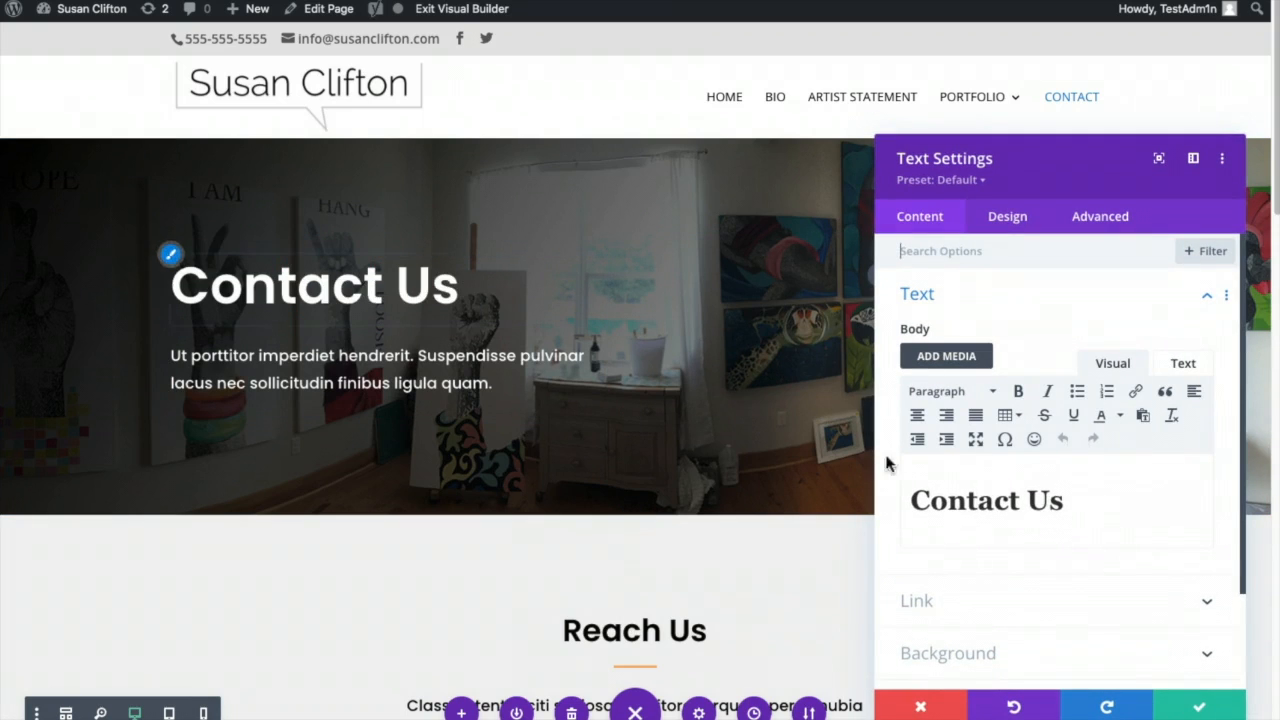
double_click(1040, 500)
type("Susan")
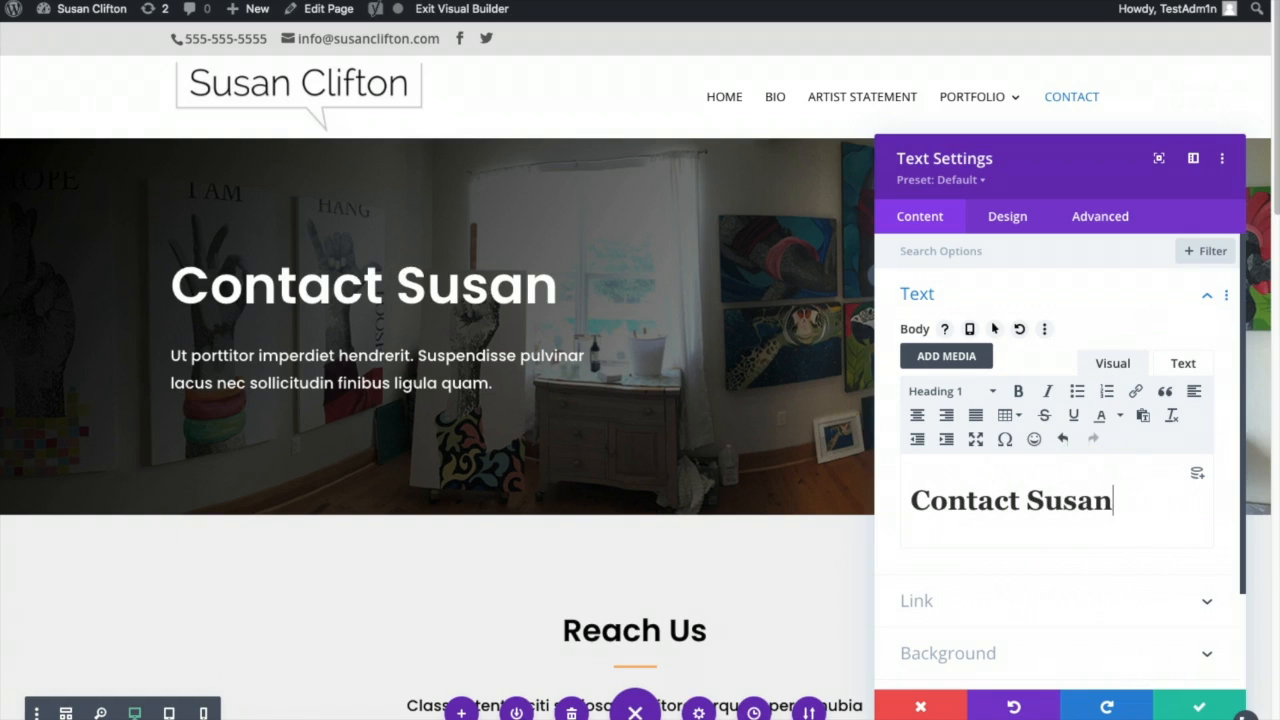
left_click(1205, 705)
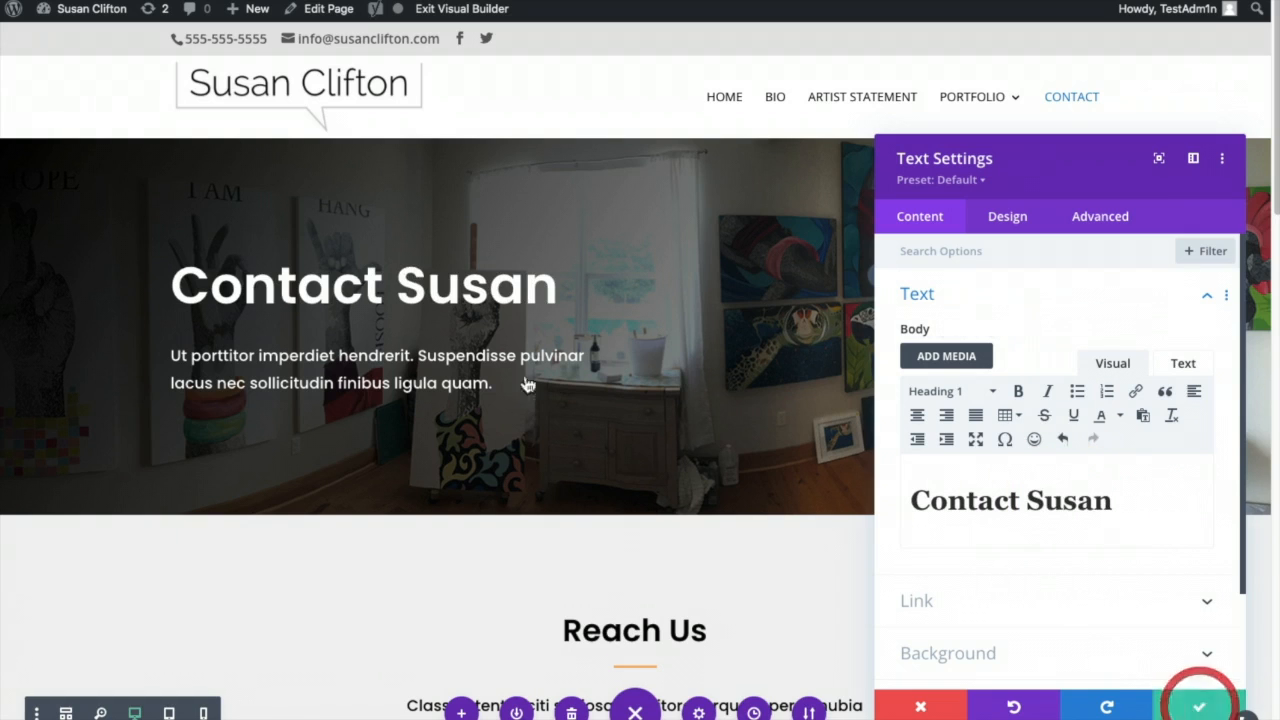
- Delete the paragraph under the hero heading and remove the Reach Us text module
mouse_move(392, 366)
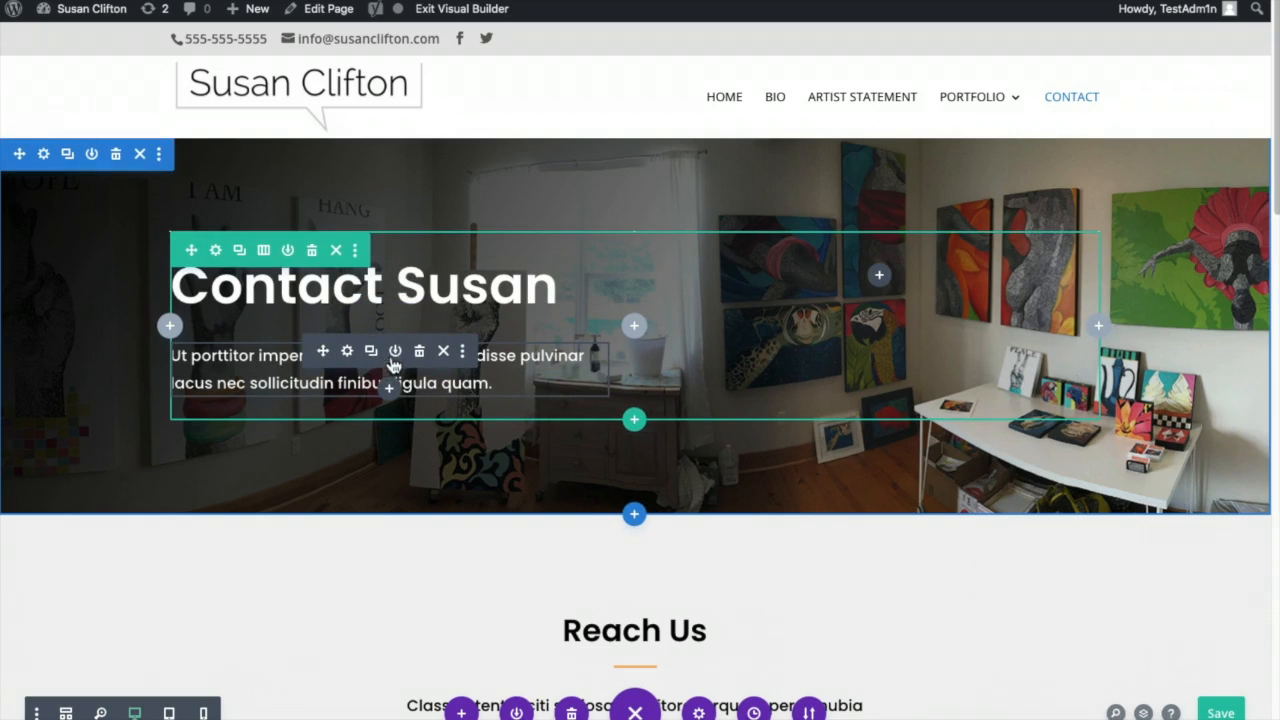
left_click(419, 351)
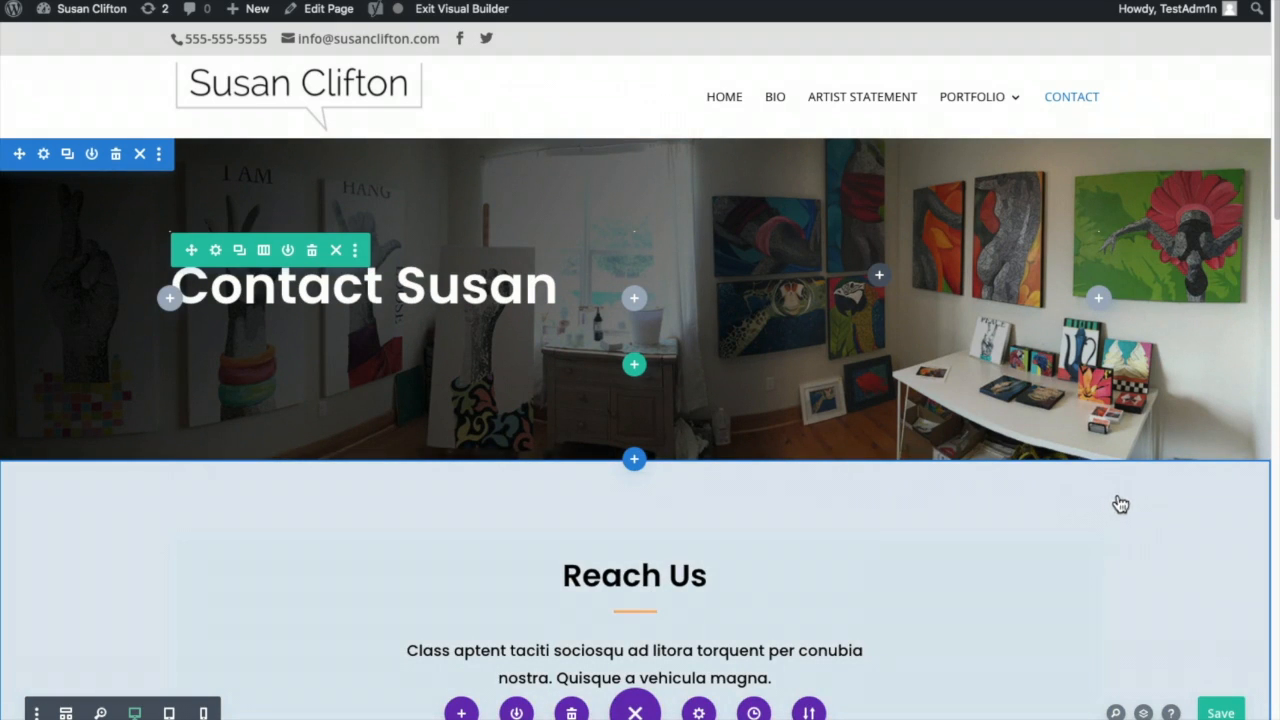
triple_click(614, 575)
key("BackSpace")
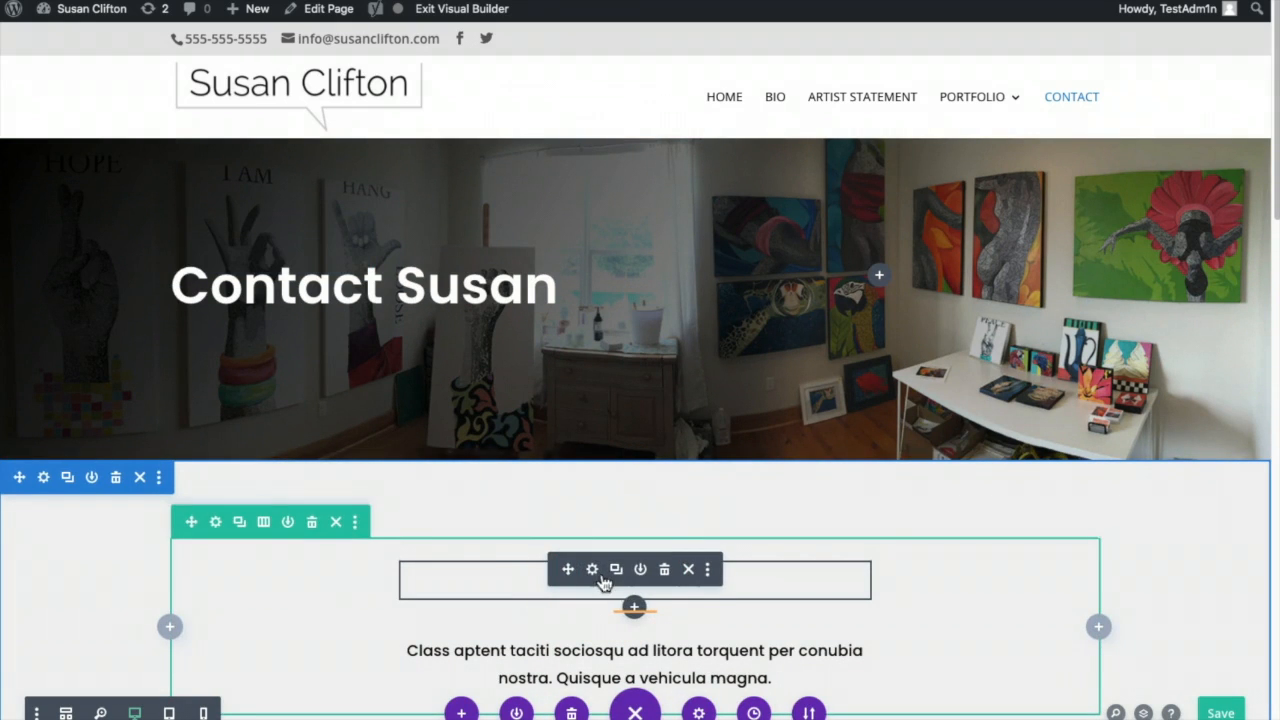
left_click(593, 569)
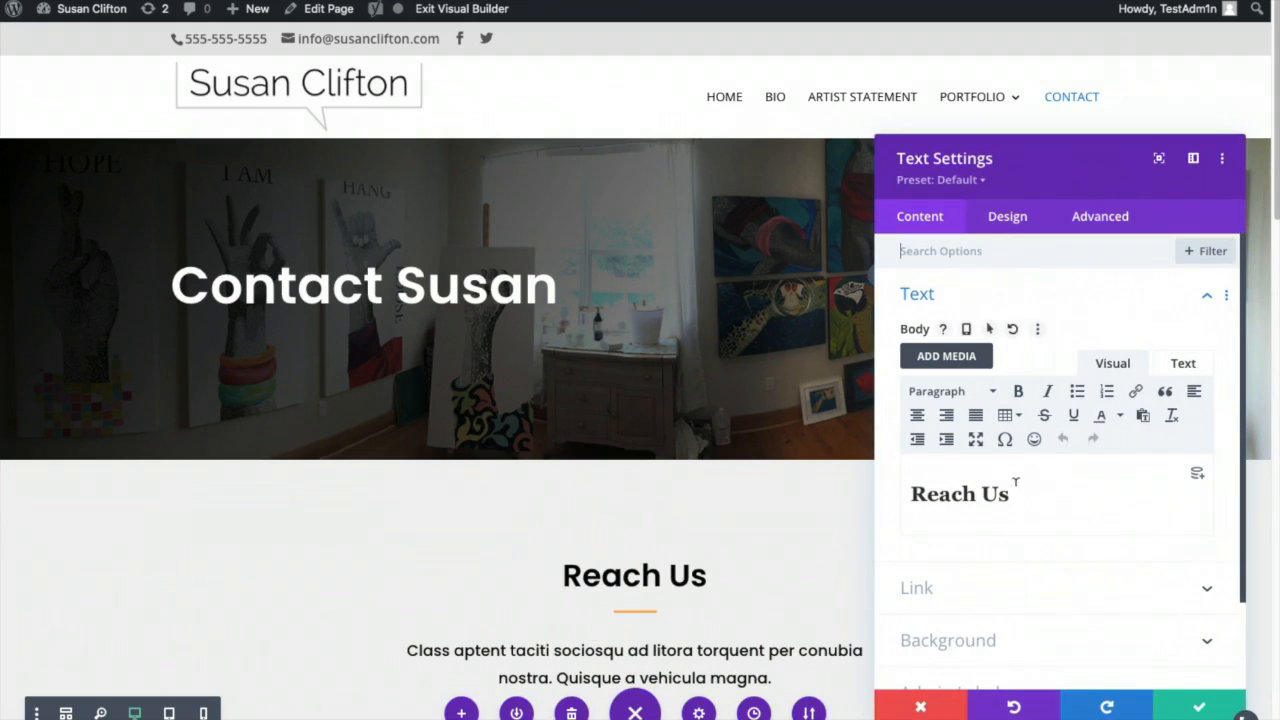
scroll(994, 520, "down", 2)
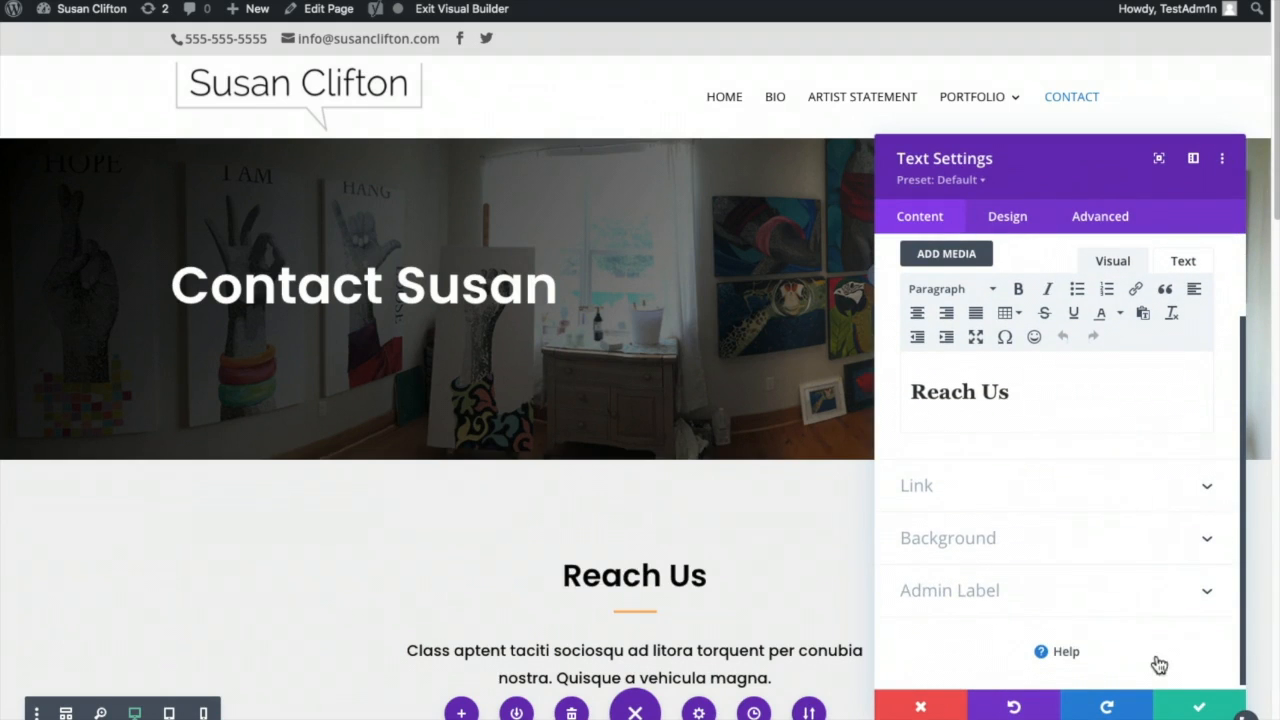
left_click(1195, 710)
left_click(680, 585)
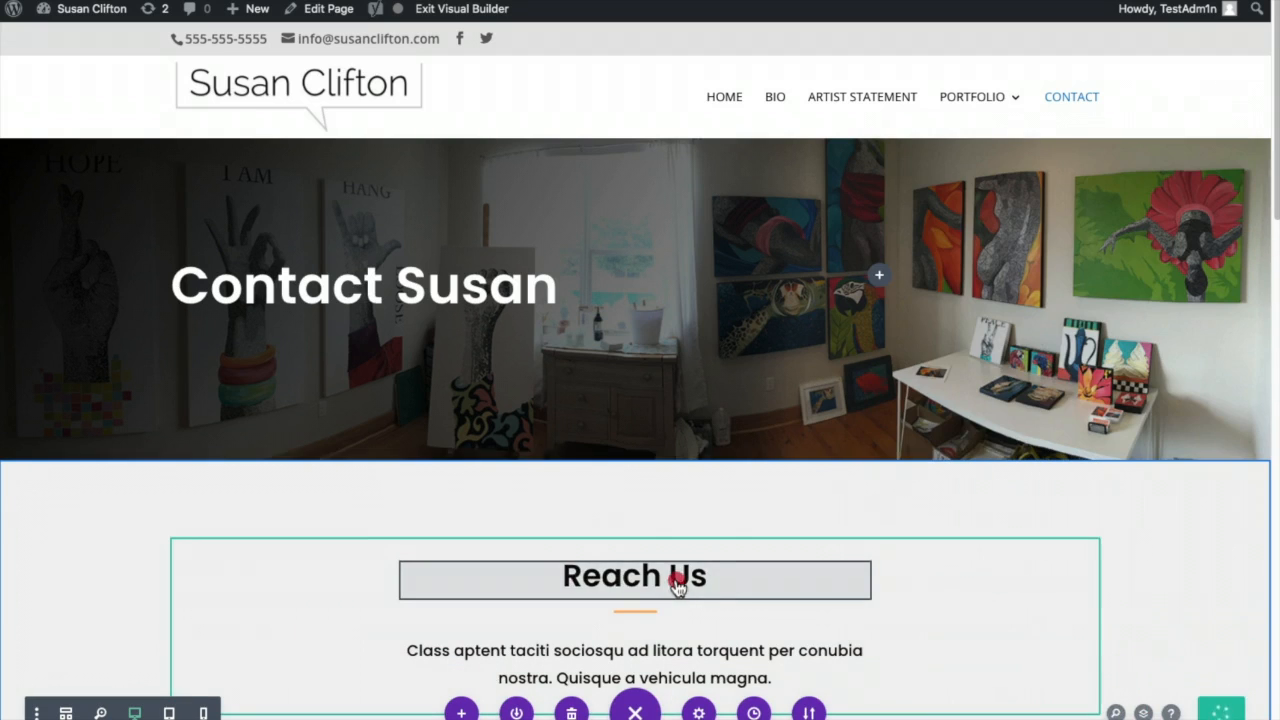
left_click(664, 571)
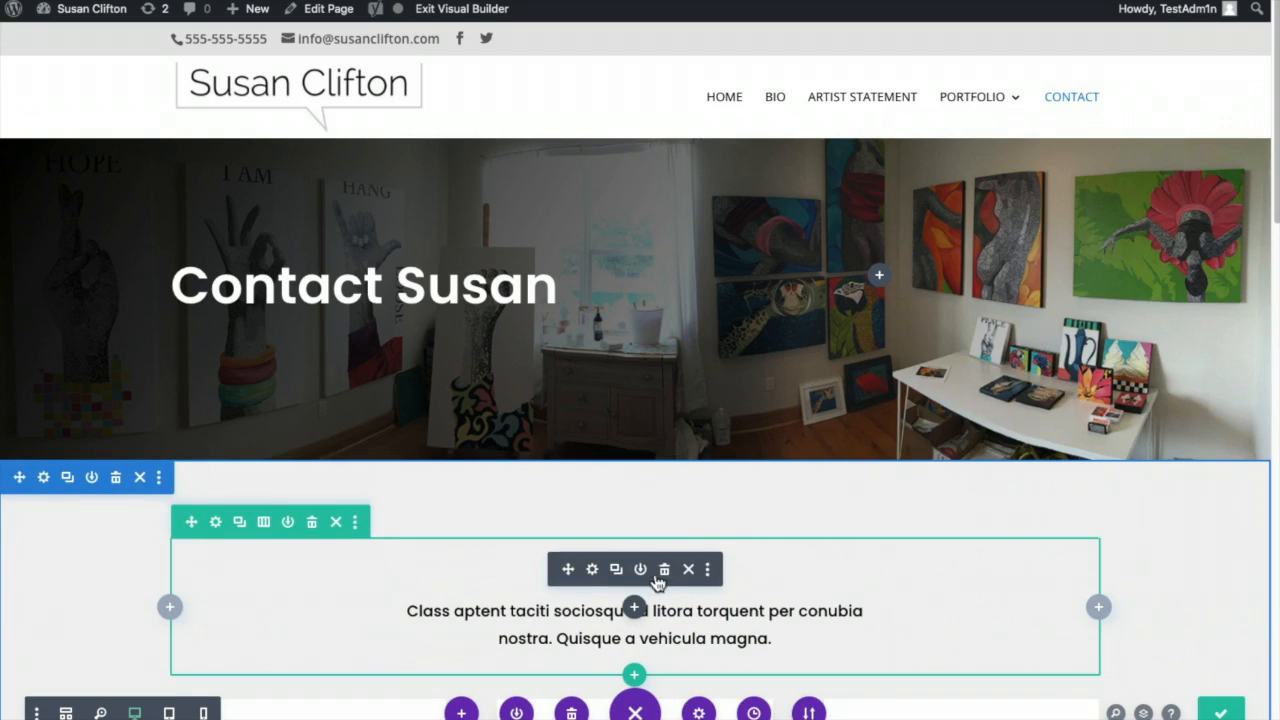
left_click(661, 569)
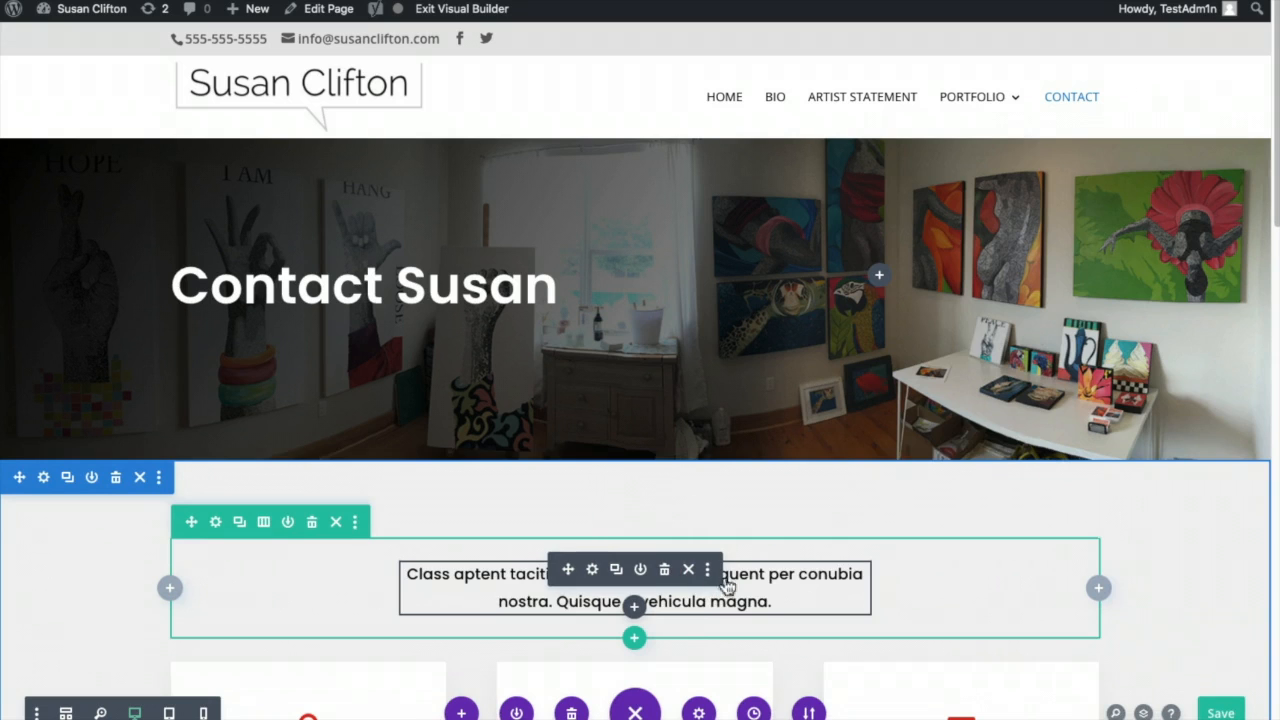
scroll(1166, 566, "down", 1)
scroll(1171, 568, "down", 2)
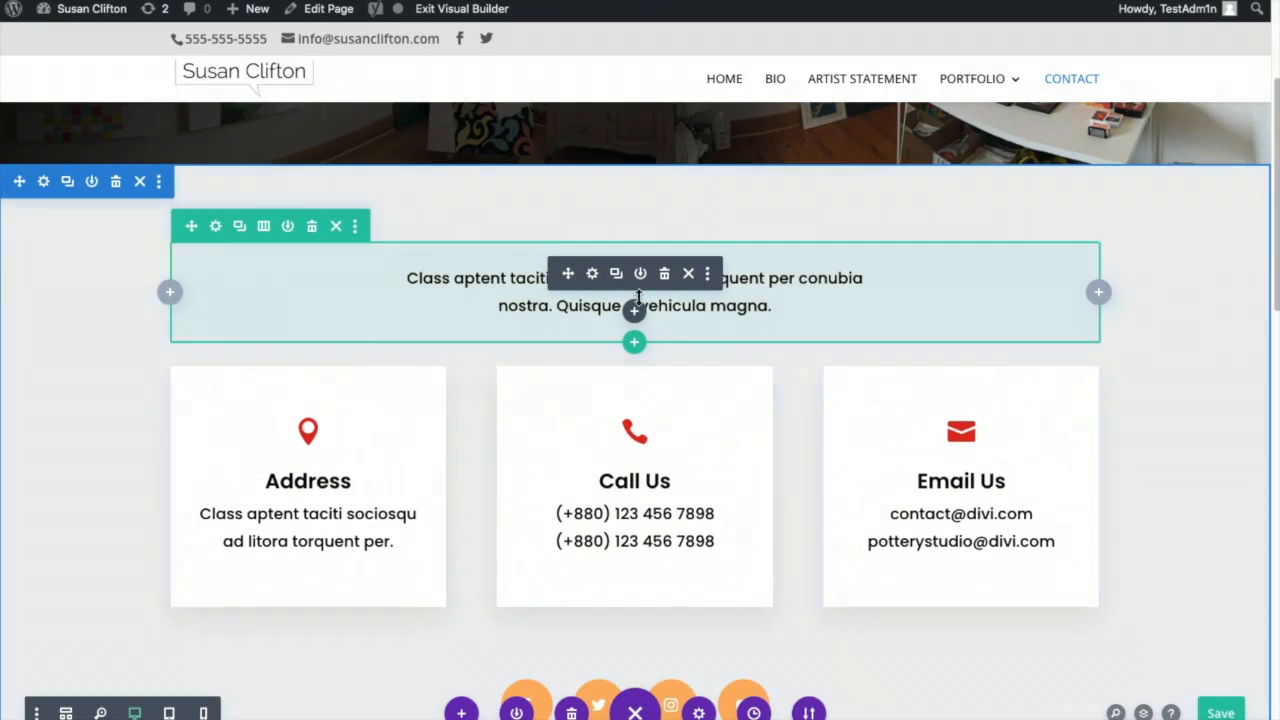
- Replace the intro sentence with 'studio Visits by Appointment Only, Call <artist's first name> Today!' and save the page
left_click(593, 264)
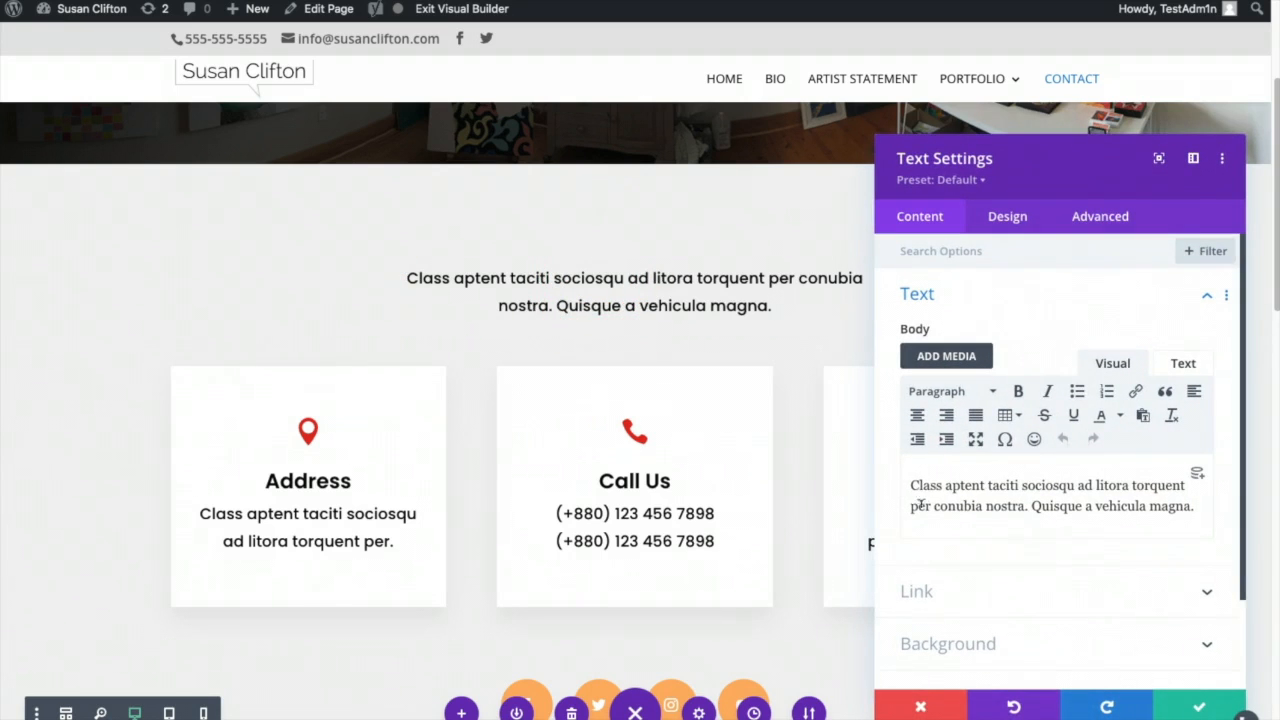
left_click_drag(910, 486, 1200, 510)
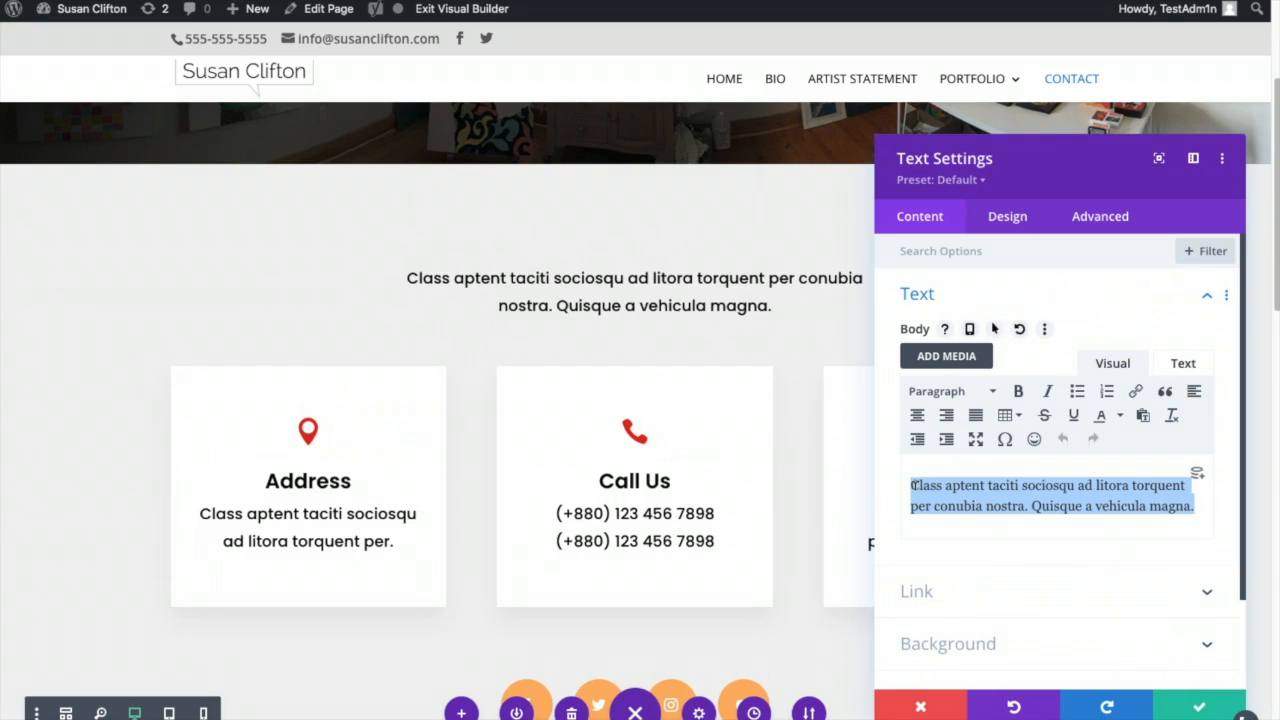
type("s")
type("tudio Visits")
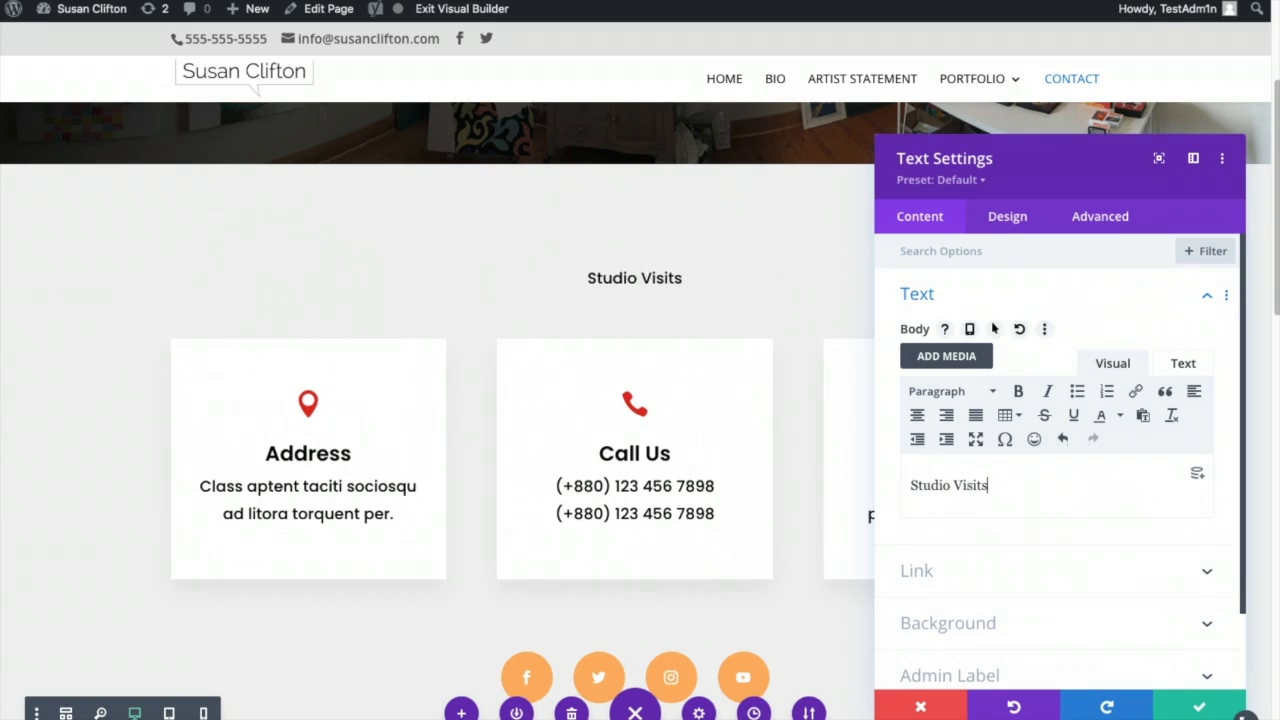
type(" by Appo")
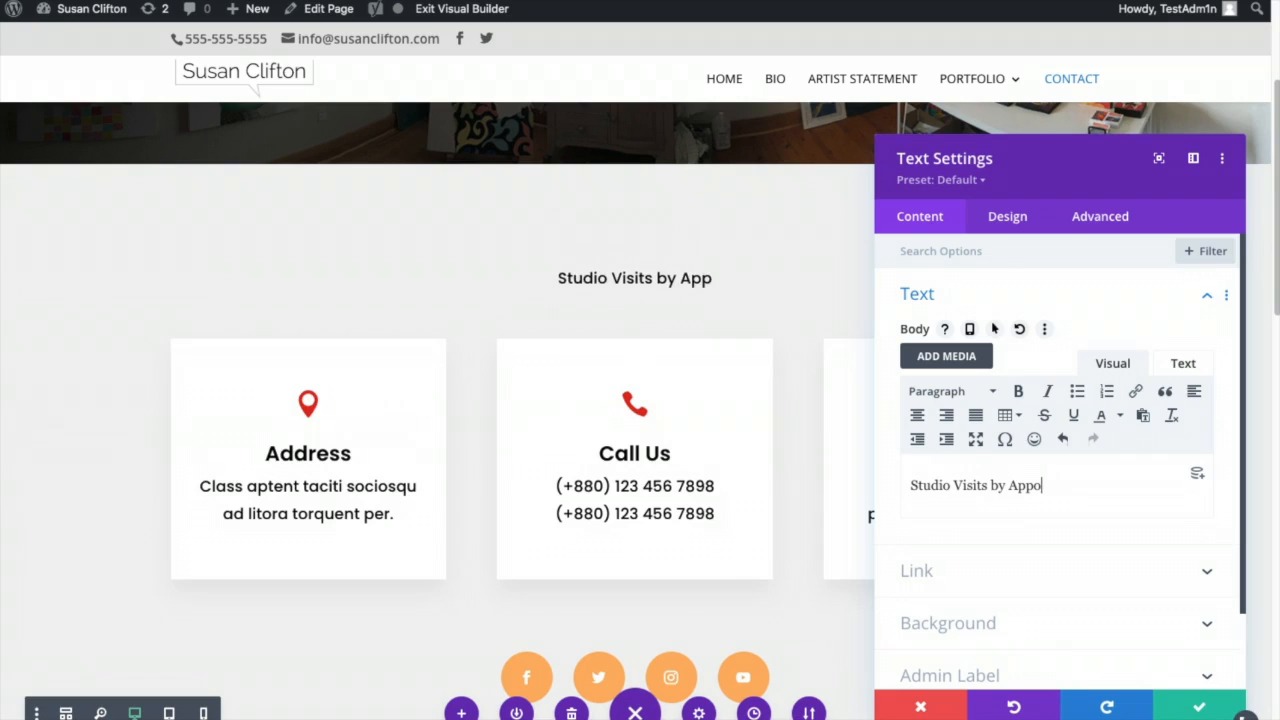
type("intment O")
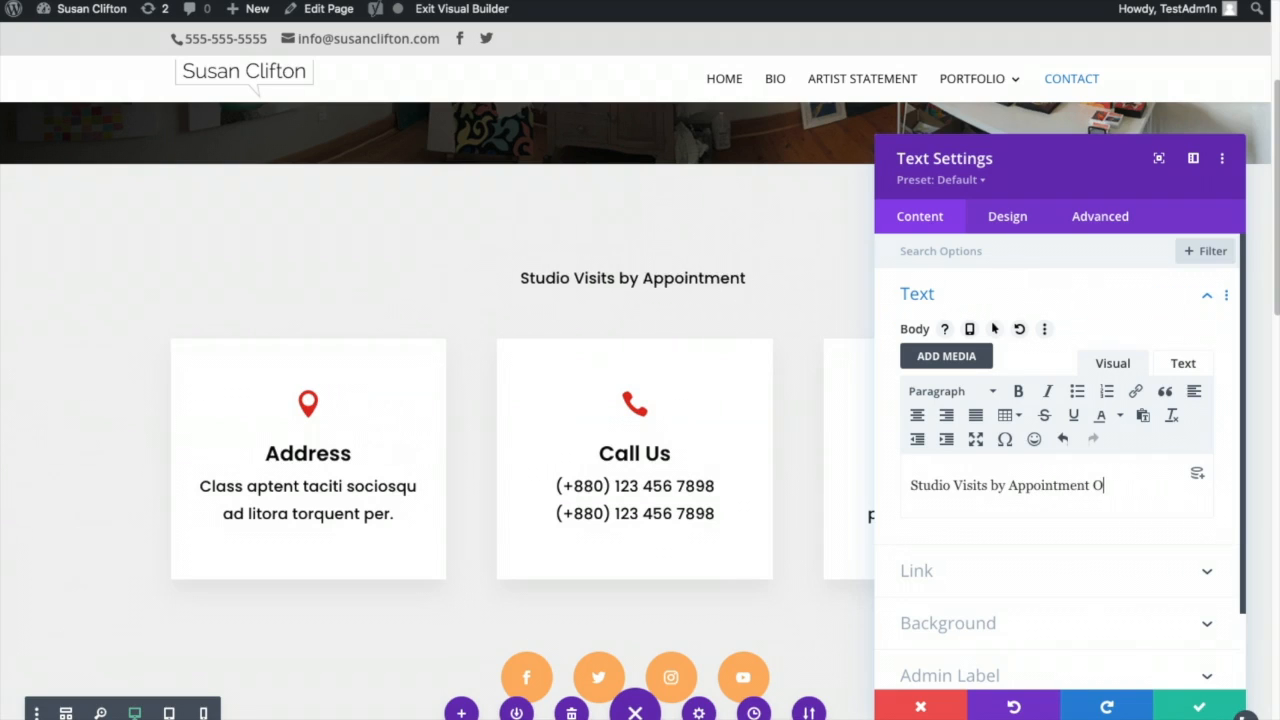
type("nly")
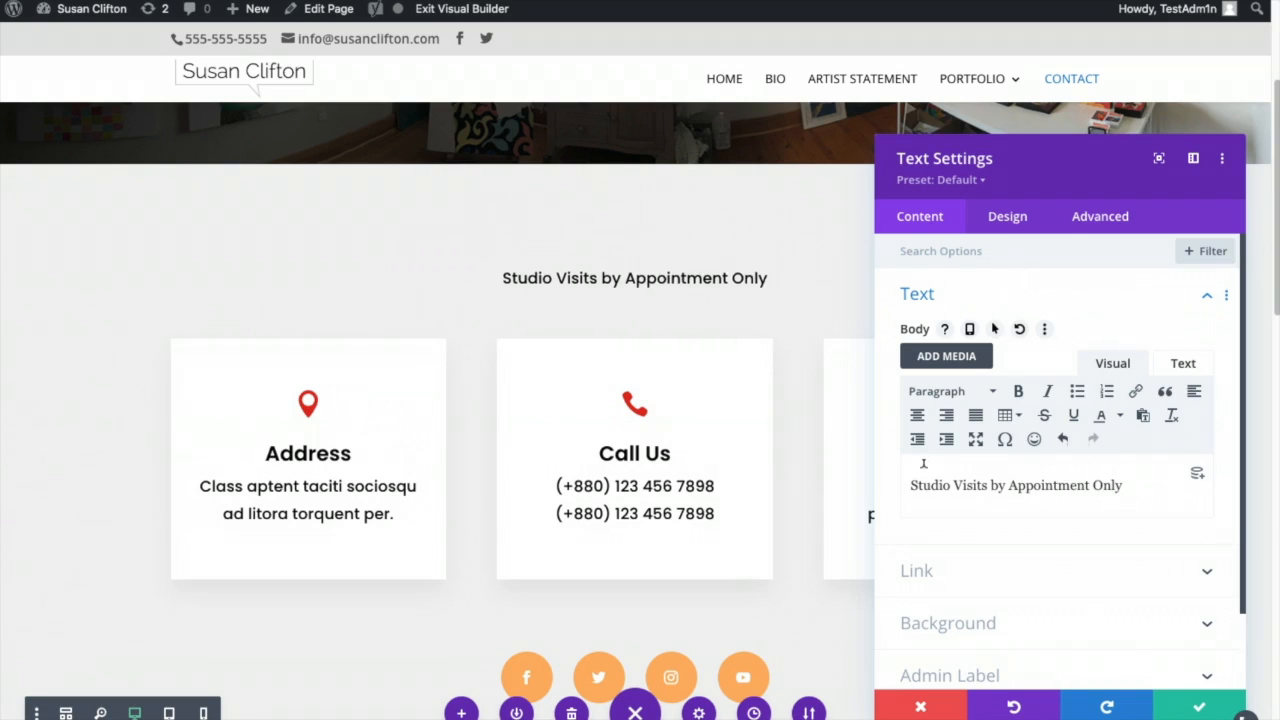
type(", Call")
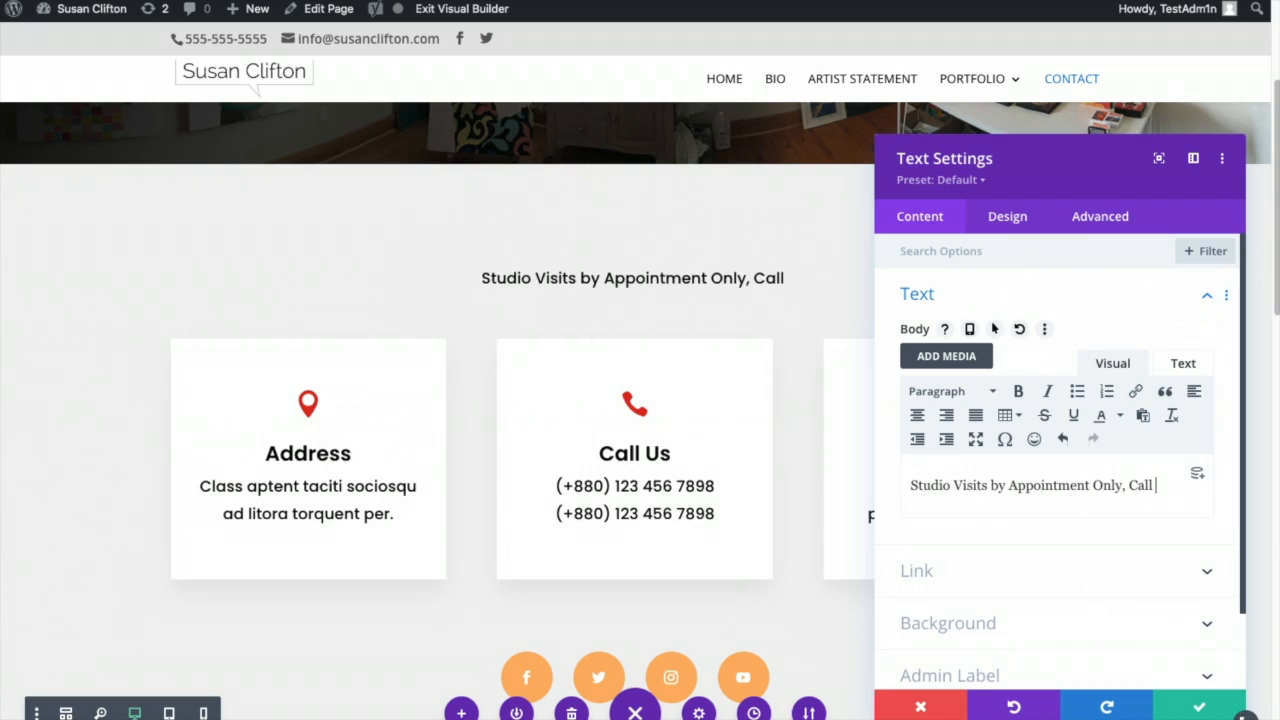
type(" Susan Toda")
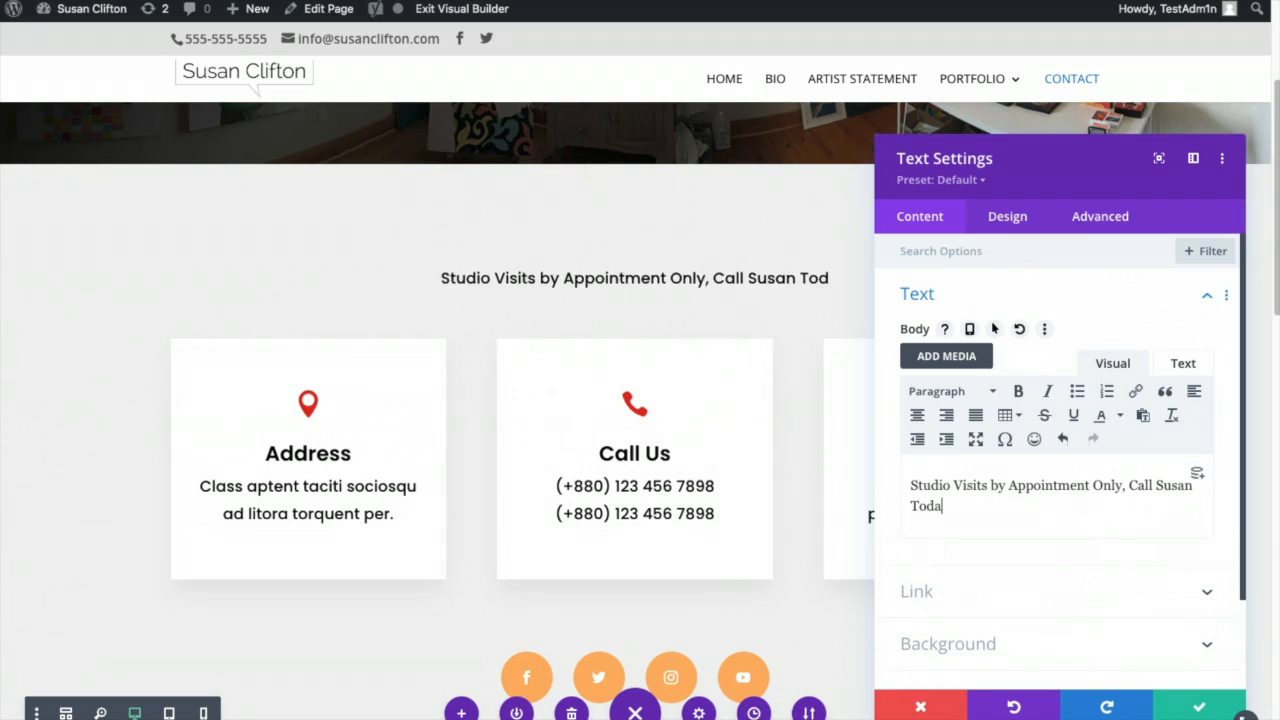
type("y!")
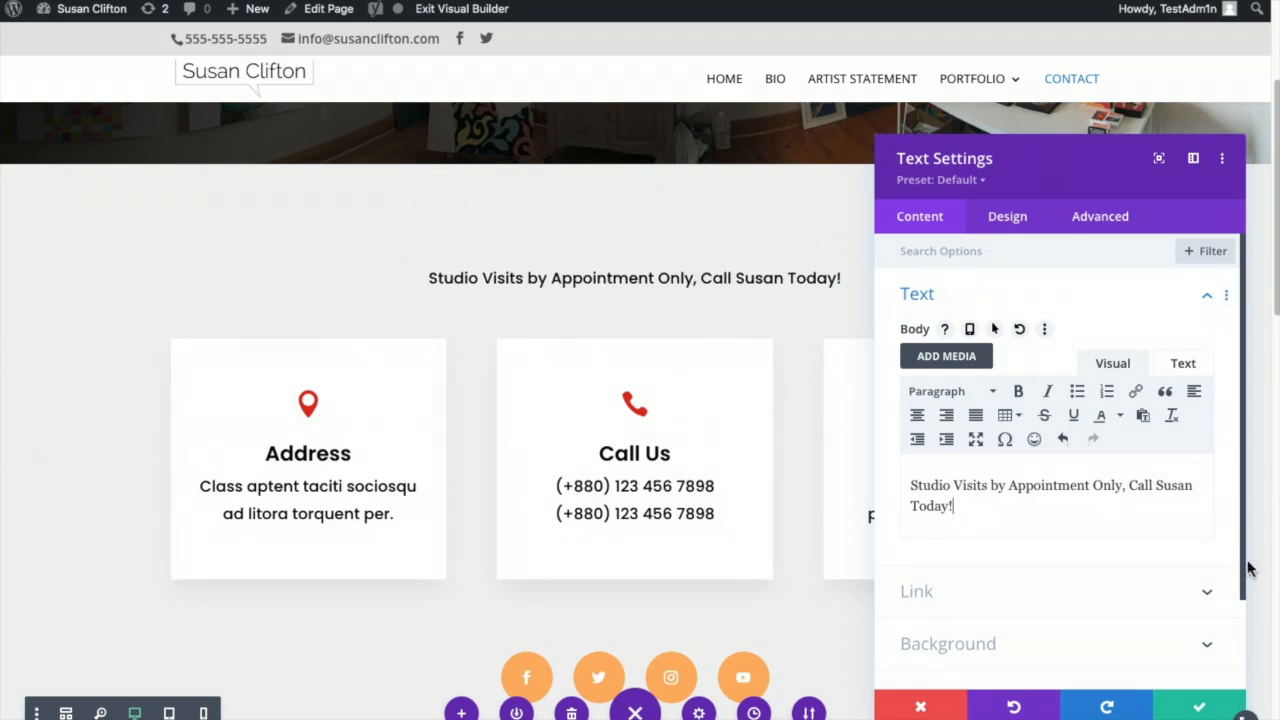
left_click(1200, 707)
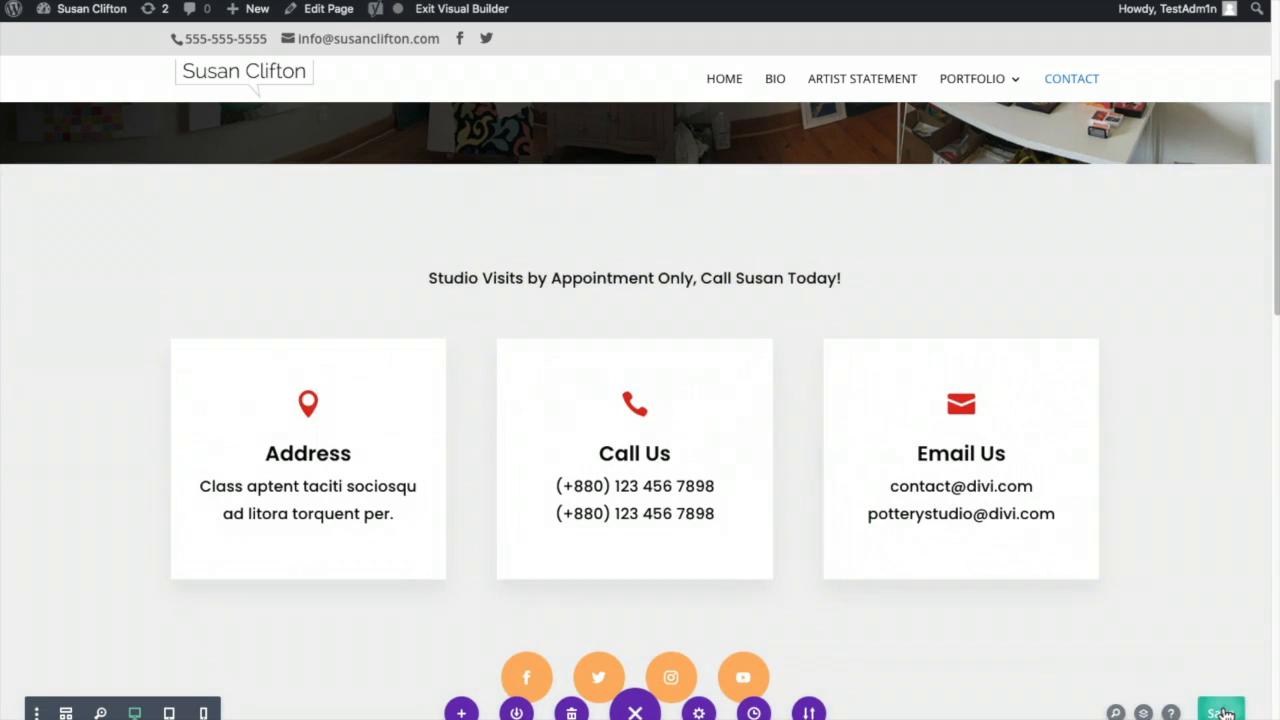
left_click(1222, 712)
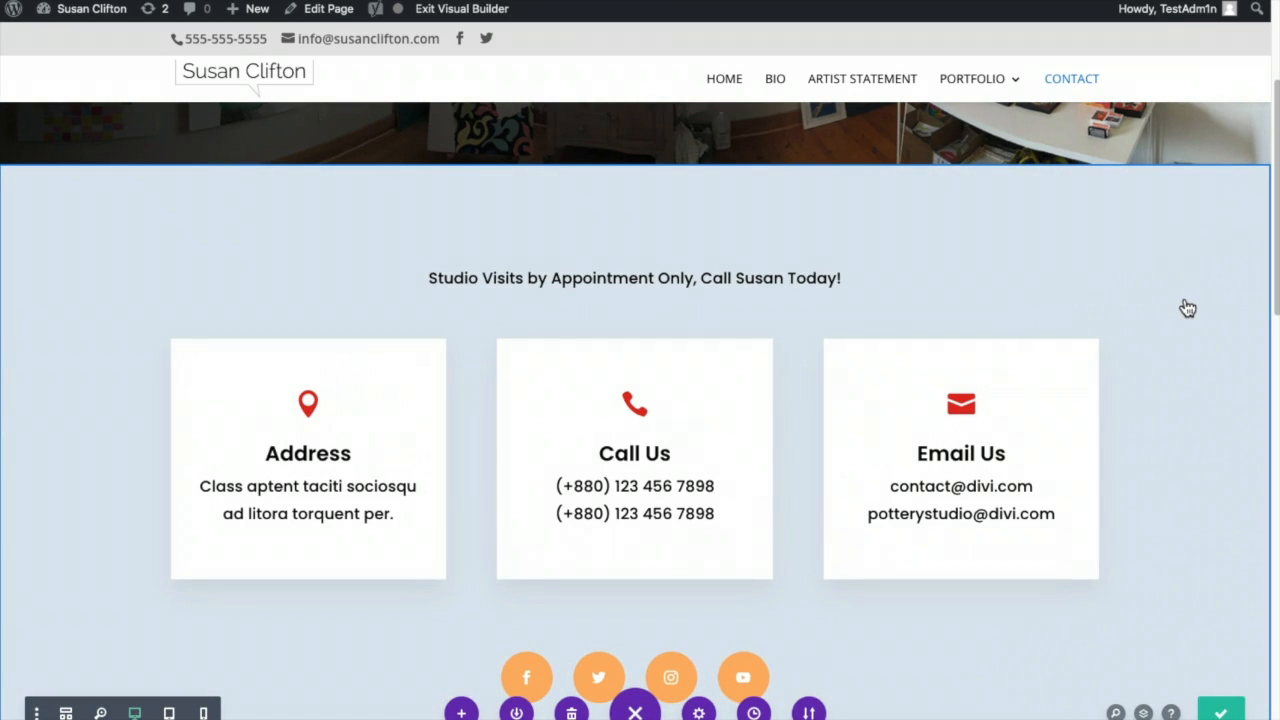
- Change the Get In Touch section background from near-black #1e1d1c to light grey #c6c6c6
scroll(1190, 307, "down", 15)
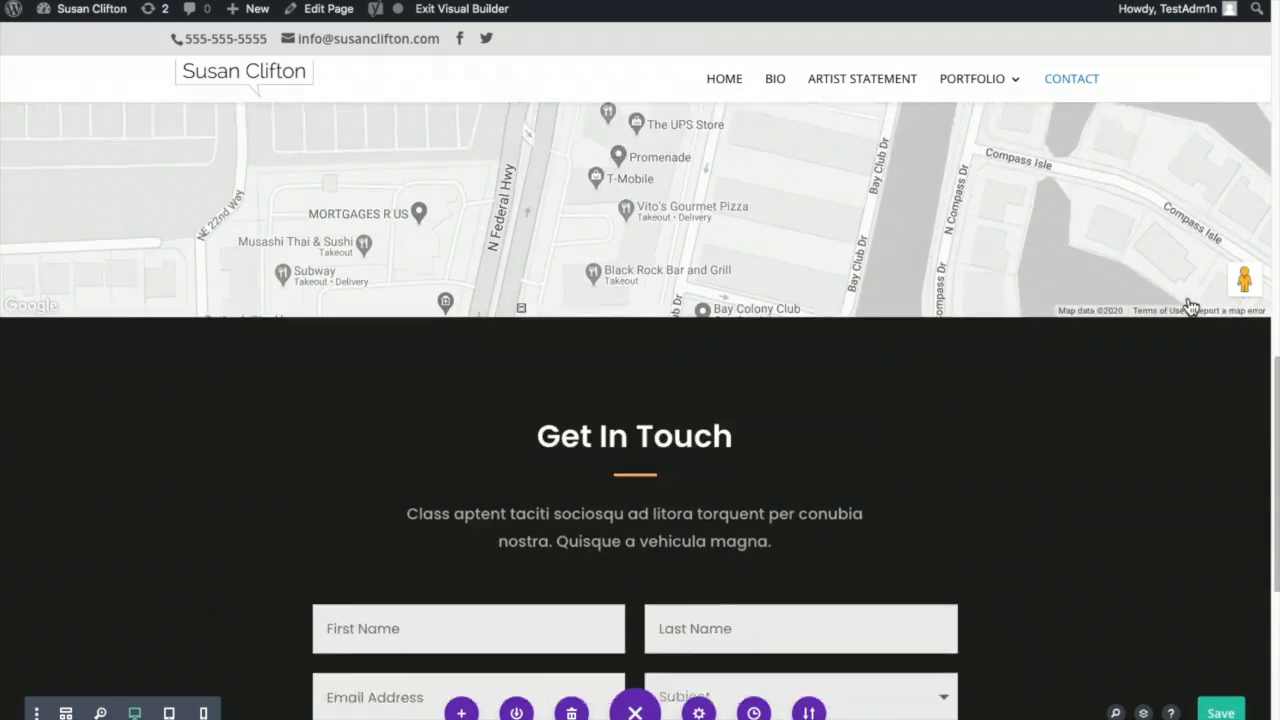
scroll(1192, 307, "up", 3)
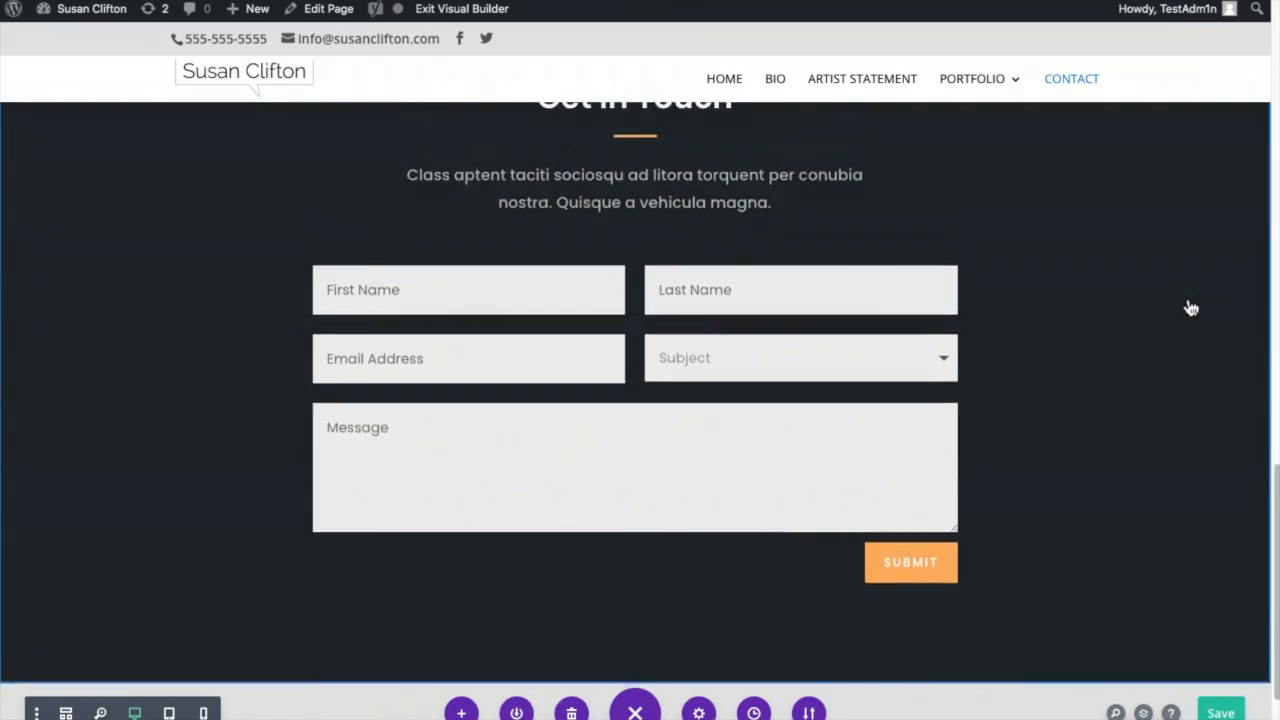
scroll(1133, 309, "up", 3)
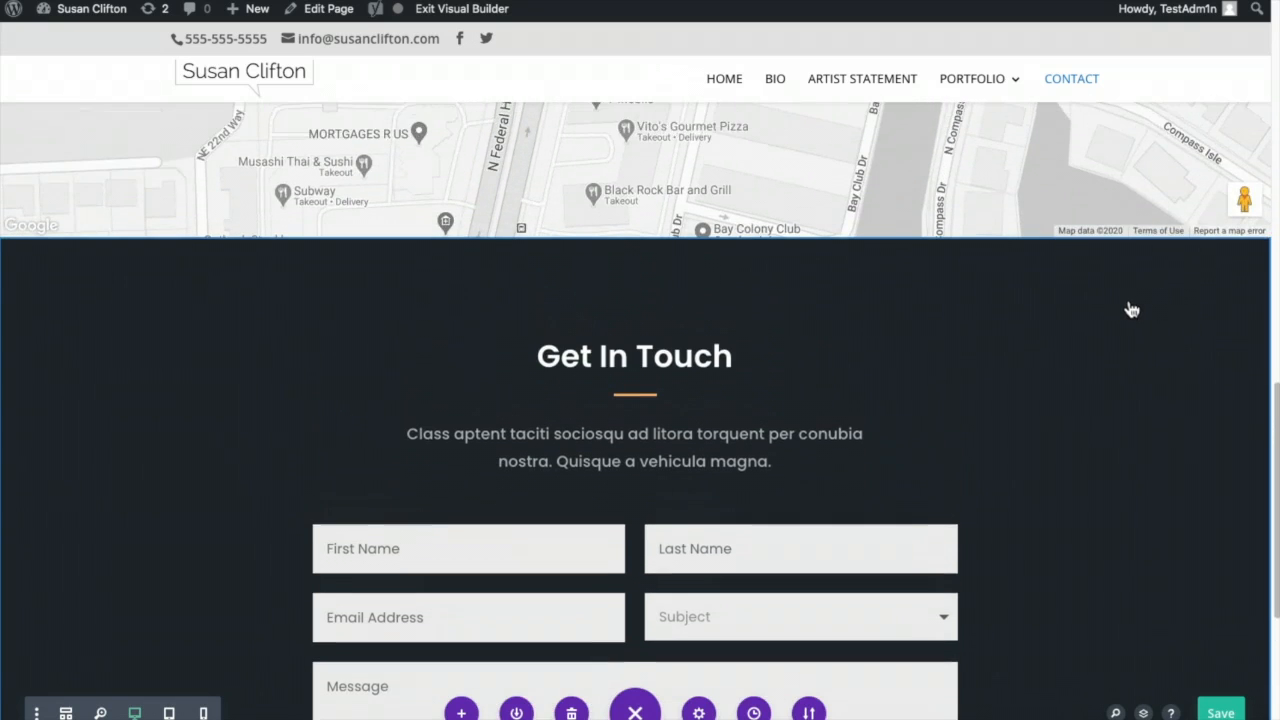
scroll(1132, 309, "down", 8)
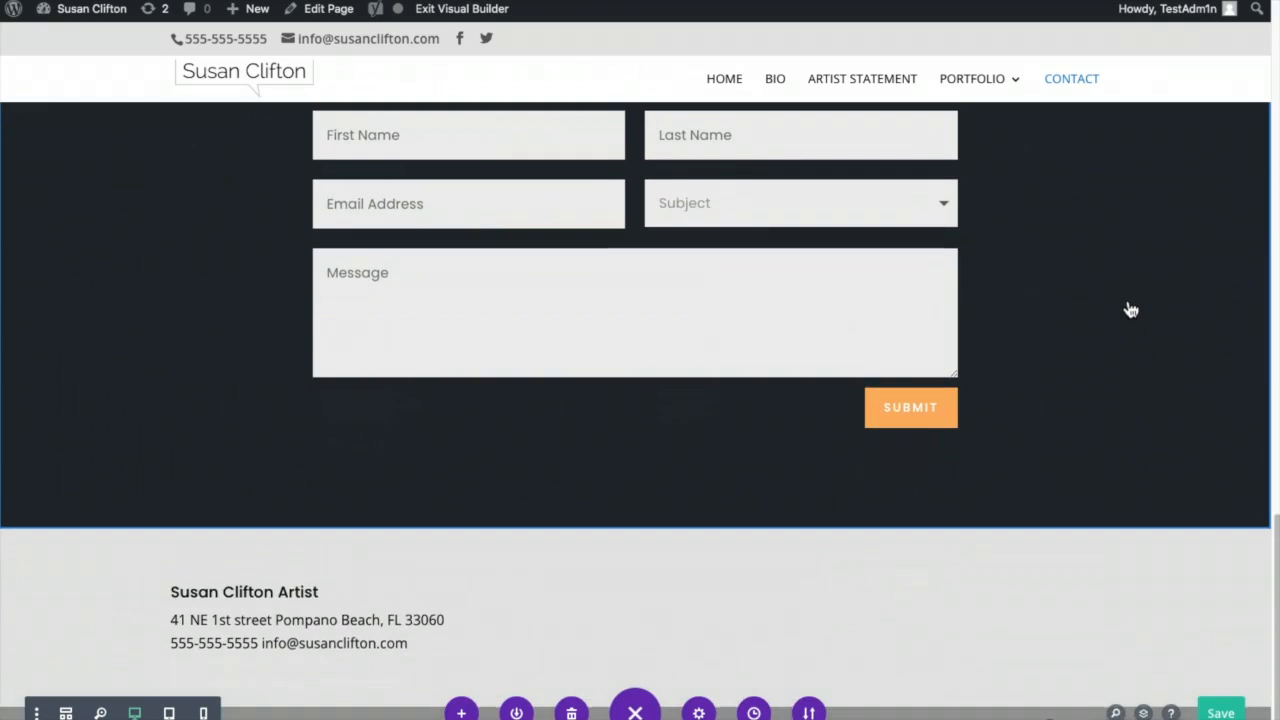
scroll(1130, 310, "up", 7)
left_click(63, 203)
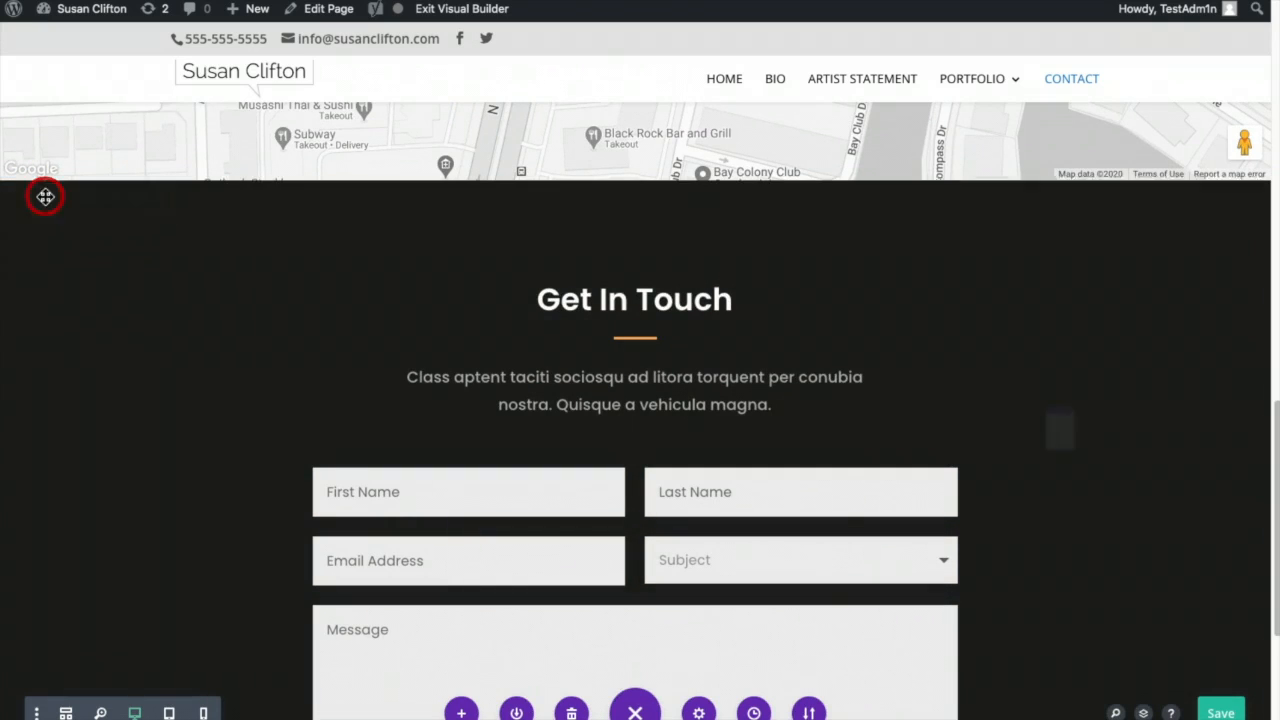
left_click(45, 197)
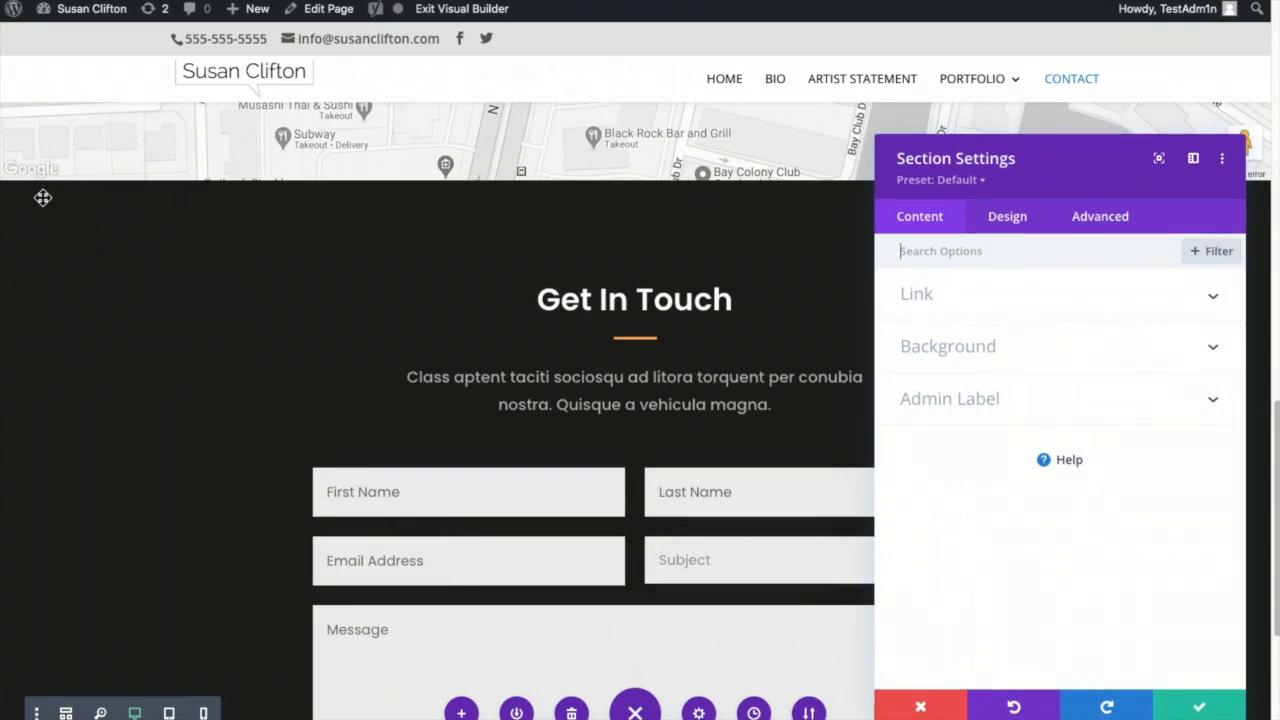
left_click(962, 362)
left_click(988, 423)
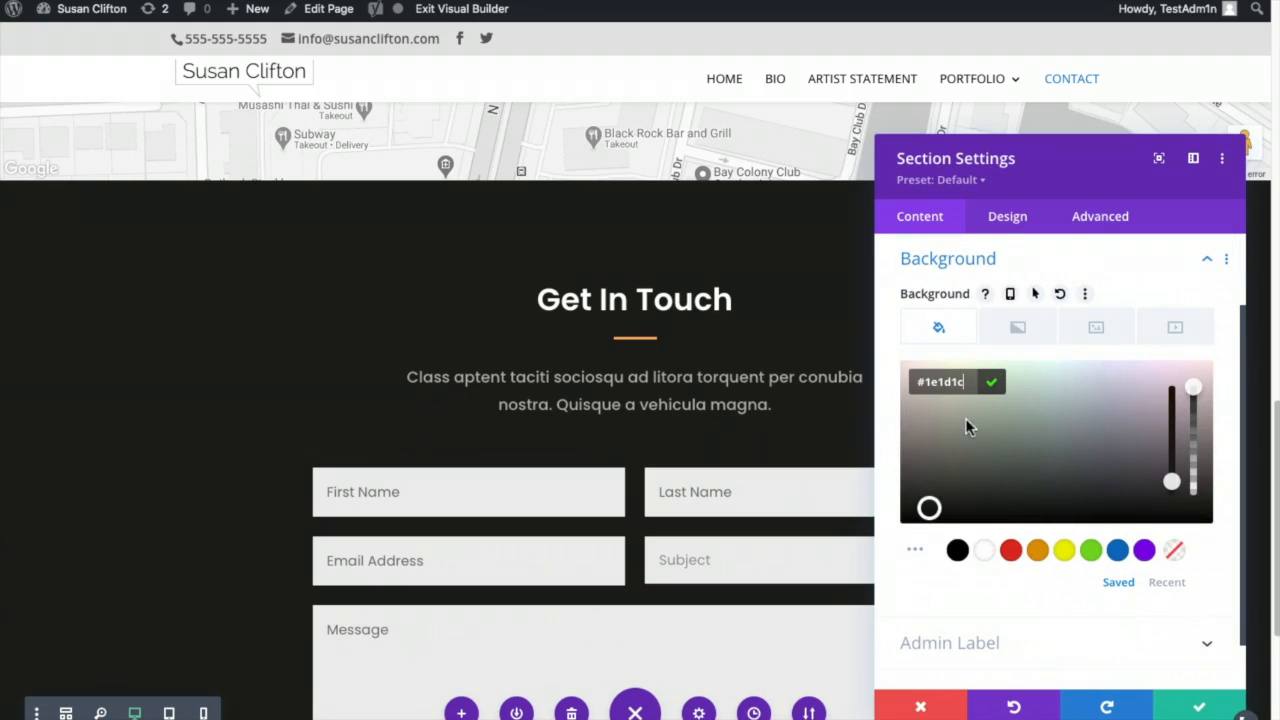
left_click_drag(929, 508, 900, 391)
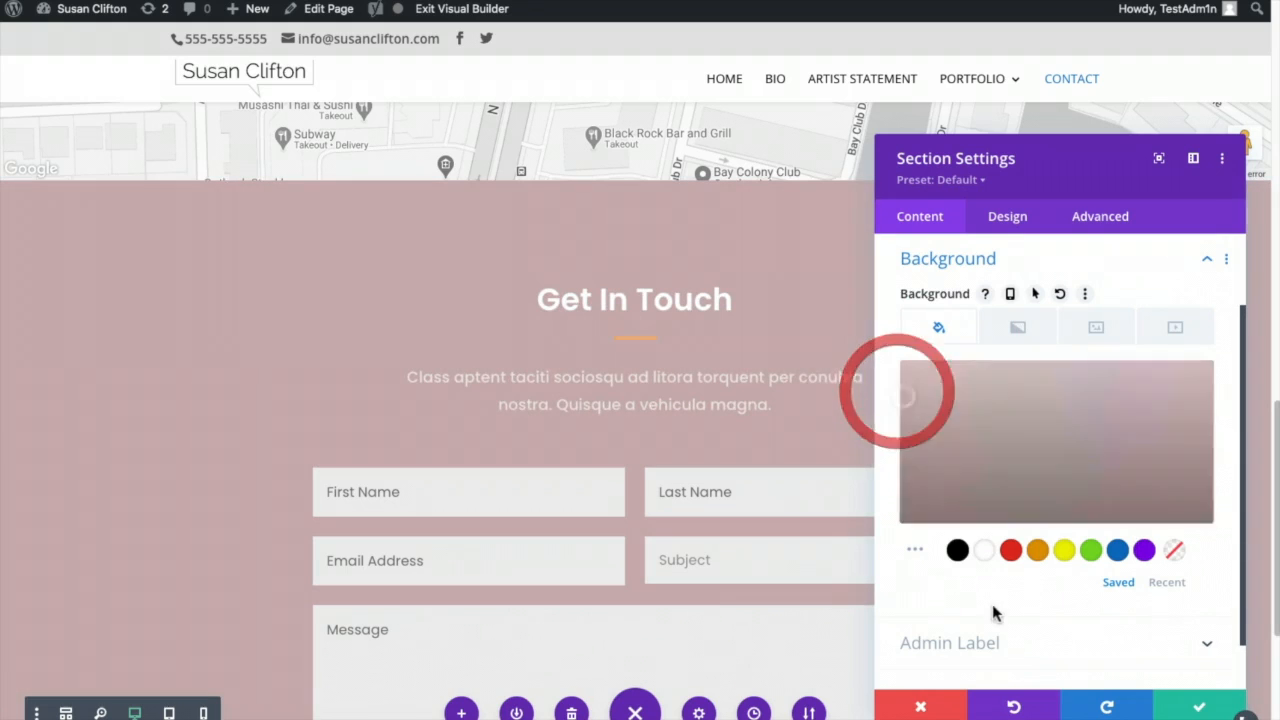
left_click(957, 552)
left_click(904, 375)
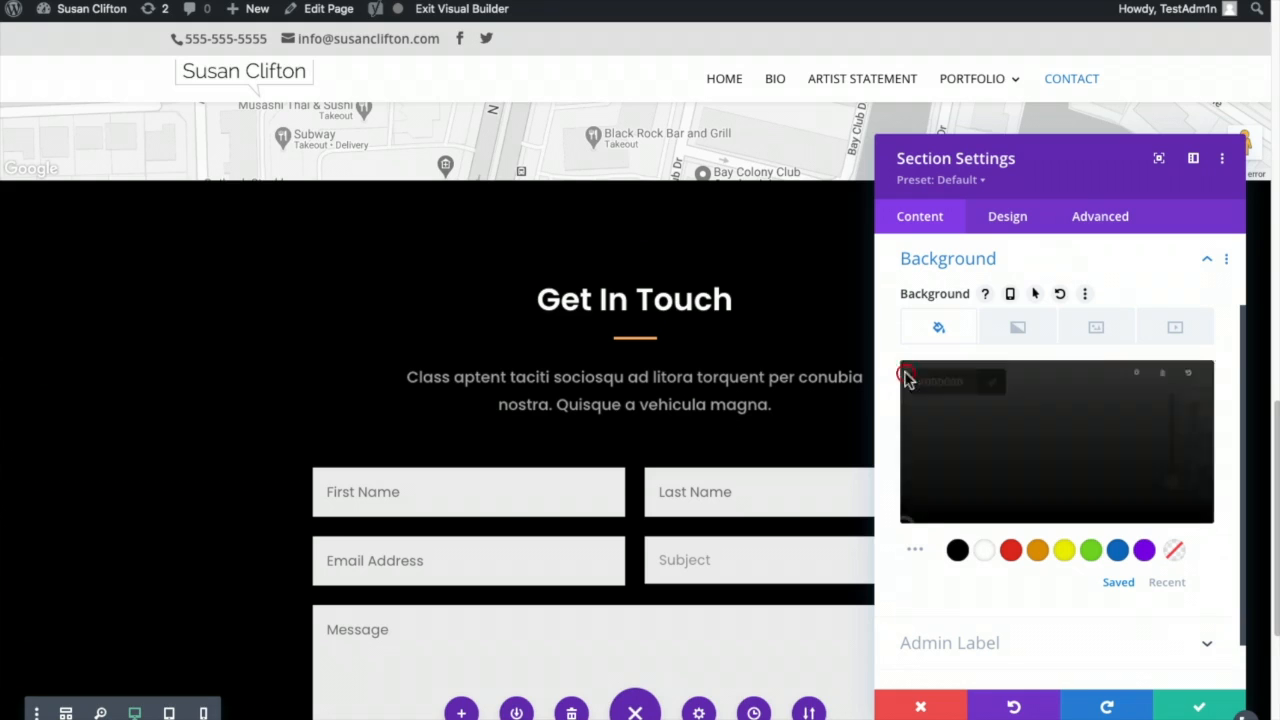
left_click_drag(907, 520, 903, 408)
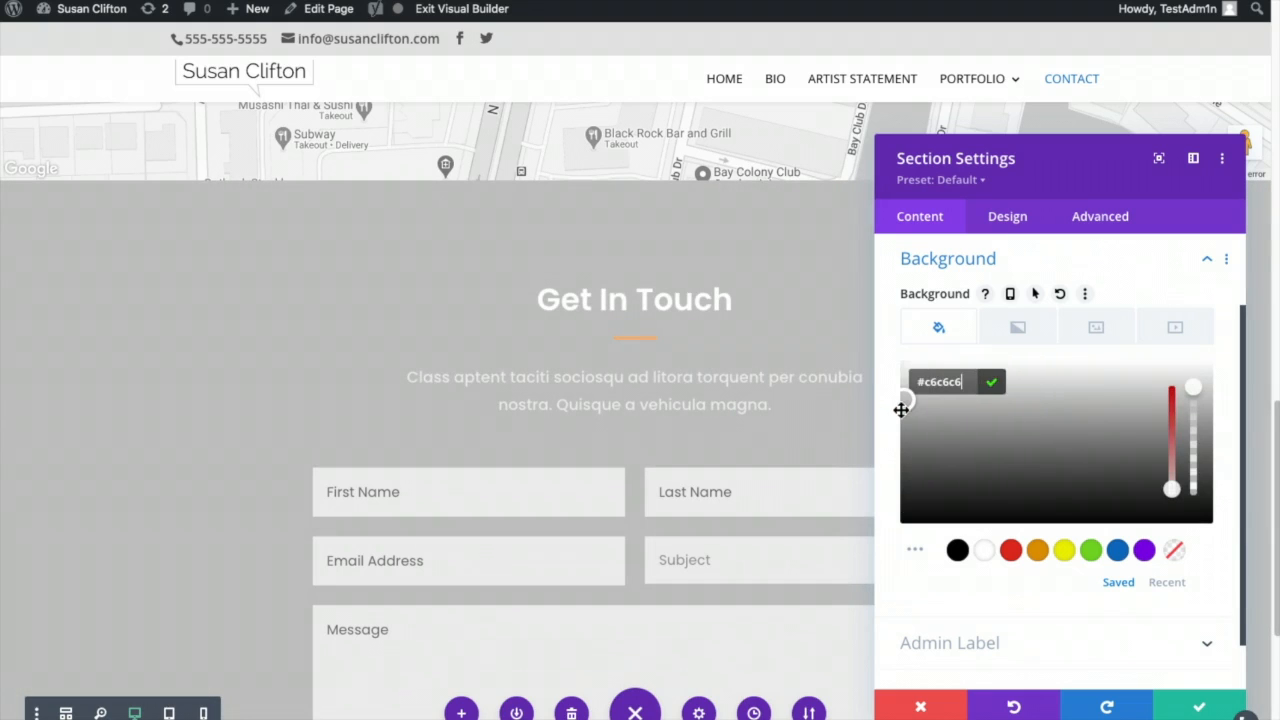
left_click(1193, 708)
- Make the Get In Touch heading text black with the Dark text colour scheme and save
left_click(657, 305)
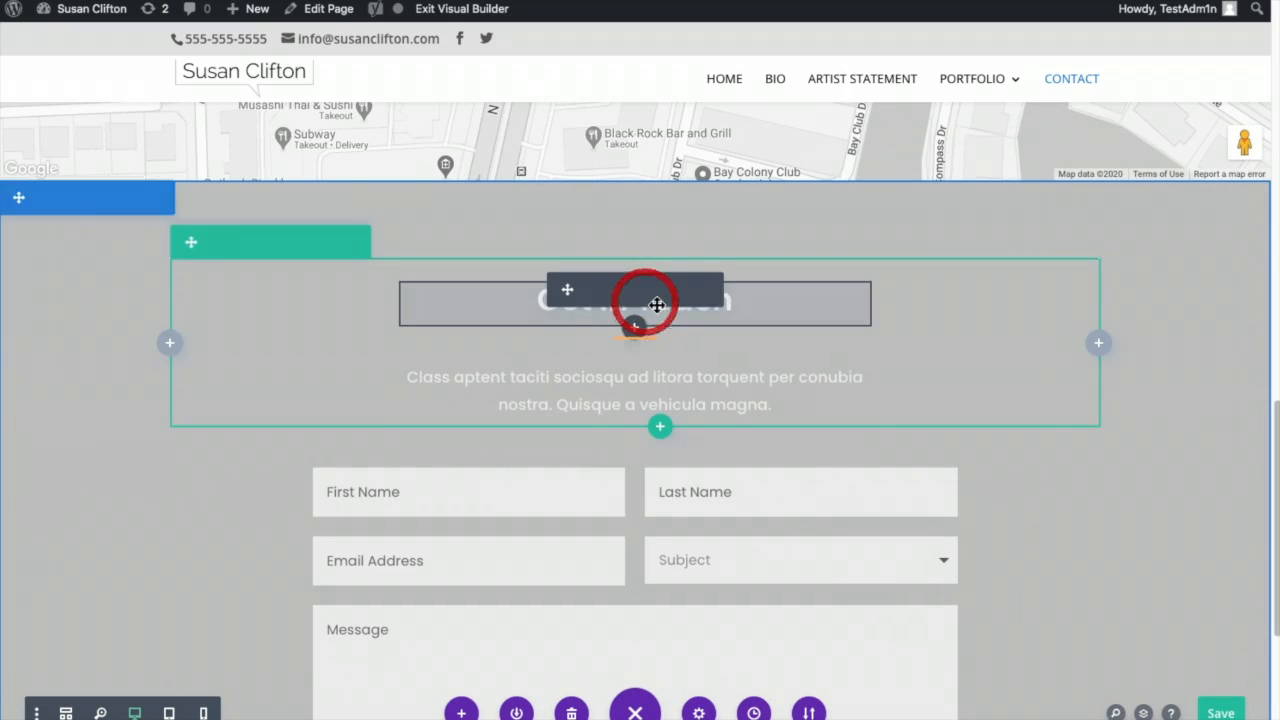
left_click(592, 291)
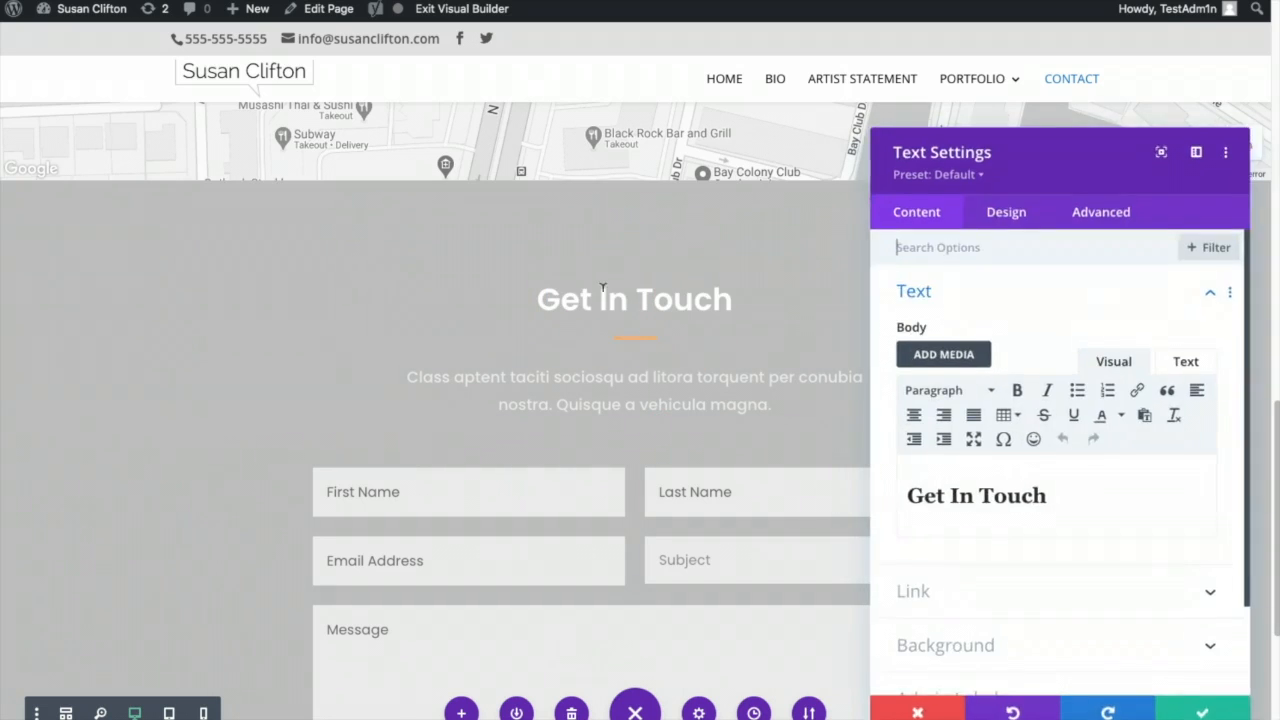
left_click(1003, 217)
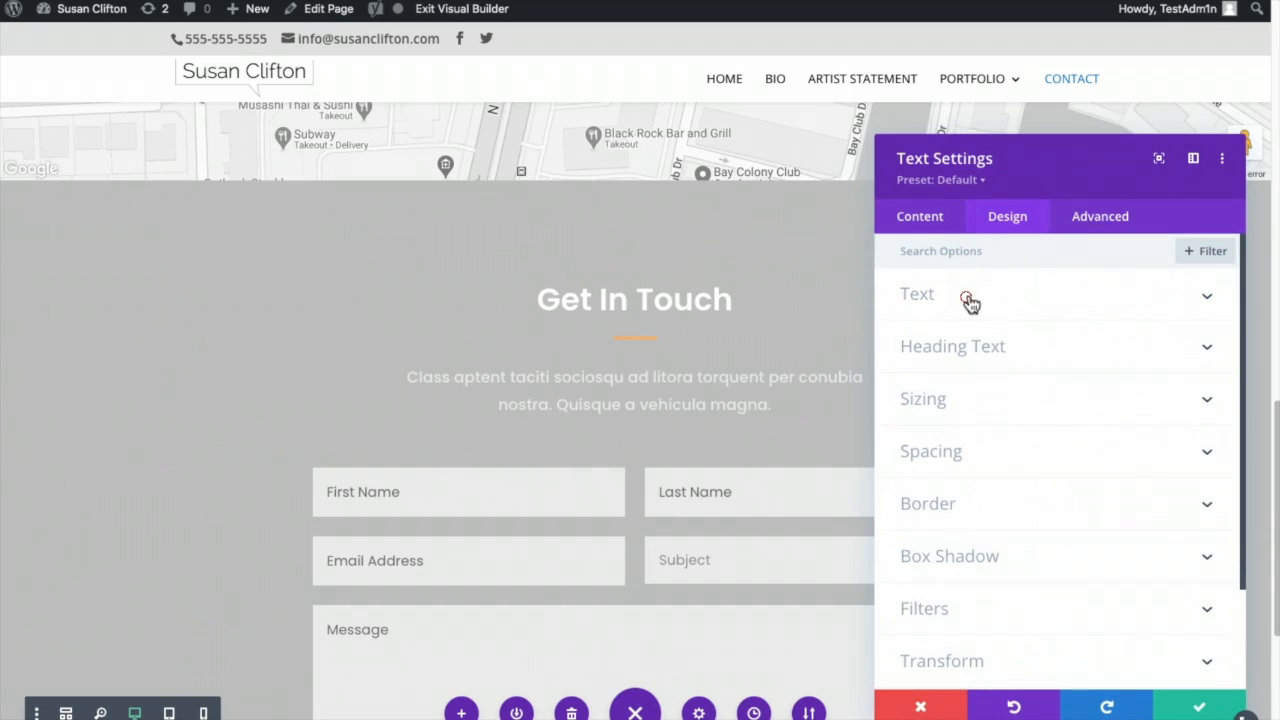
left_click(971, 302)
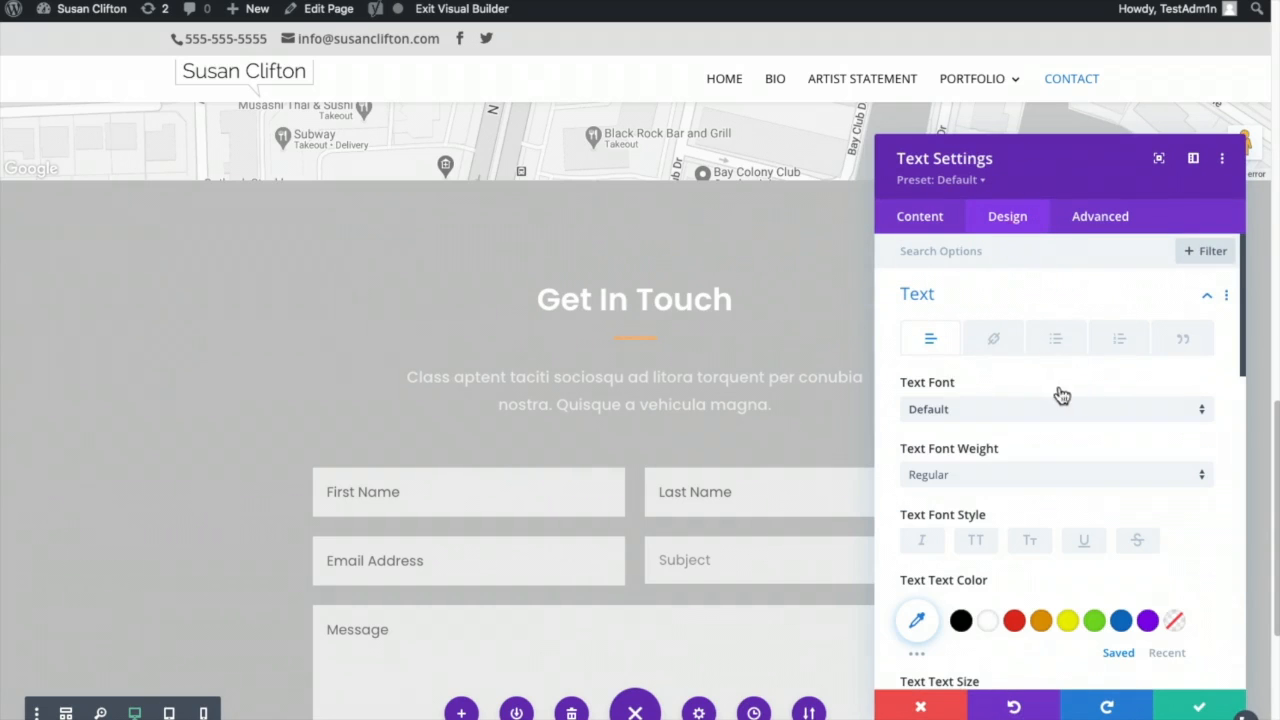
left_click(959, 621)
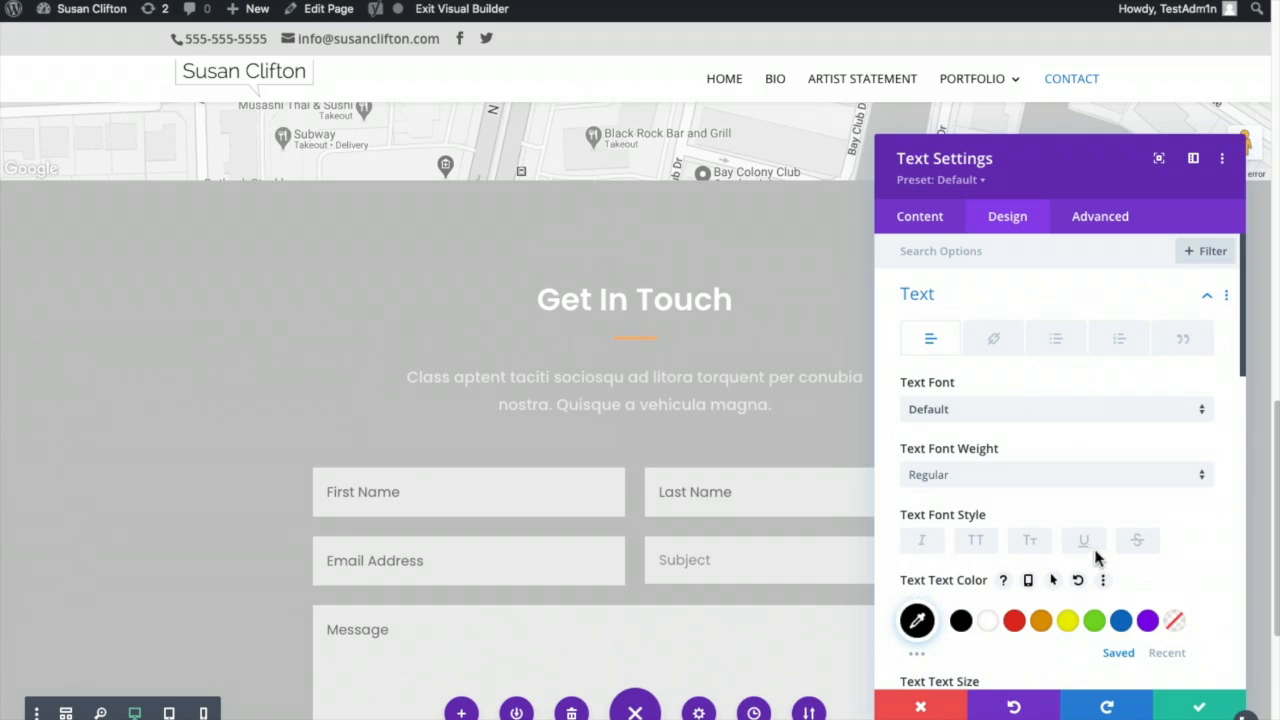
scroll(1096, 558, "down", 6)
scroll(1015, 578, "down", 1)
left_click(1006, 476)
left_click(980, 514)
left_click(1187, 705)
left_click(667, 400)
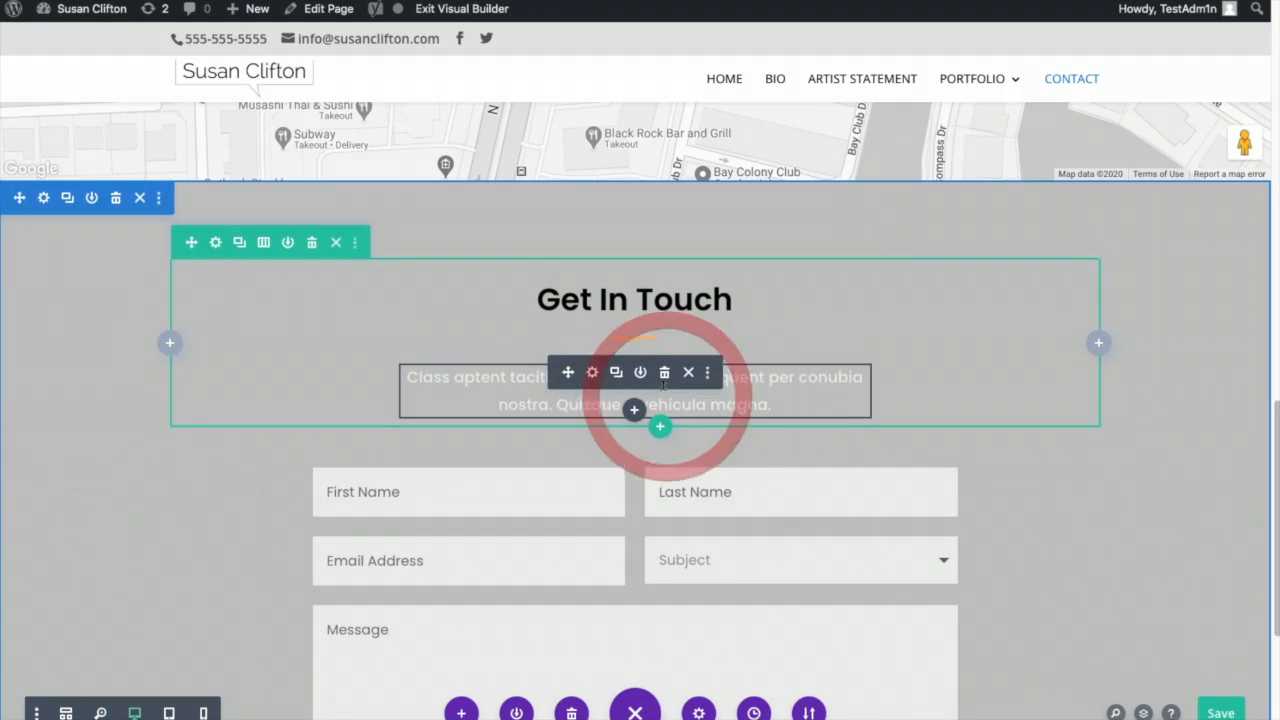
- Look through the paragraph's Design text options, then close its settings unchanged
left_click(593, 372)
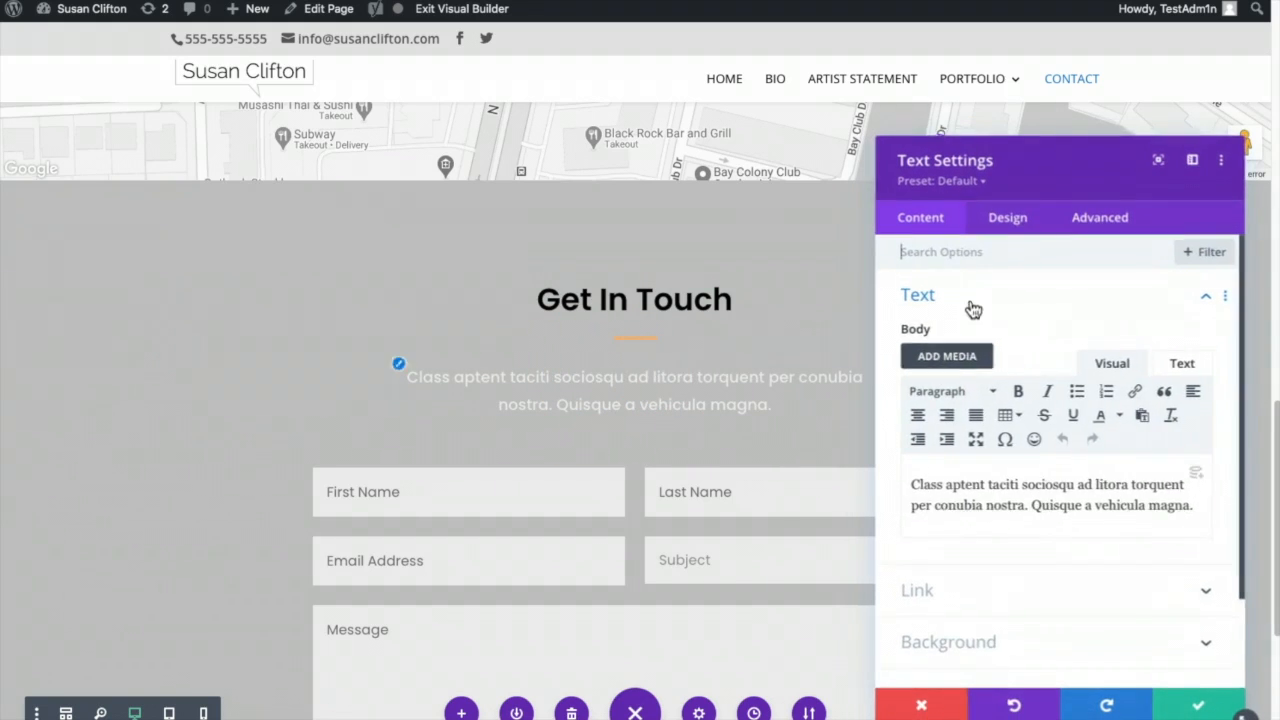
left_click(1006, 218)
left_click(1066, 347)
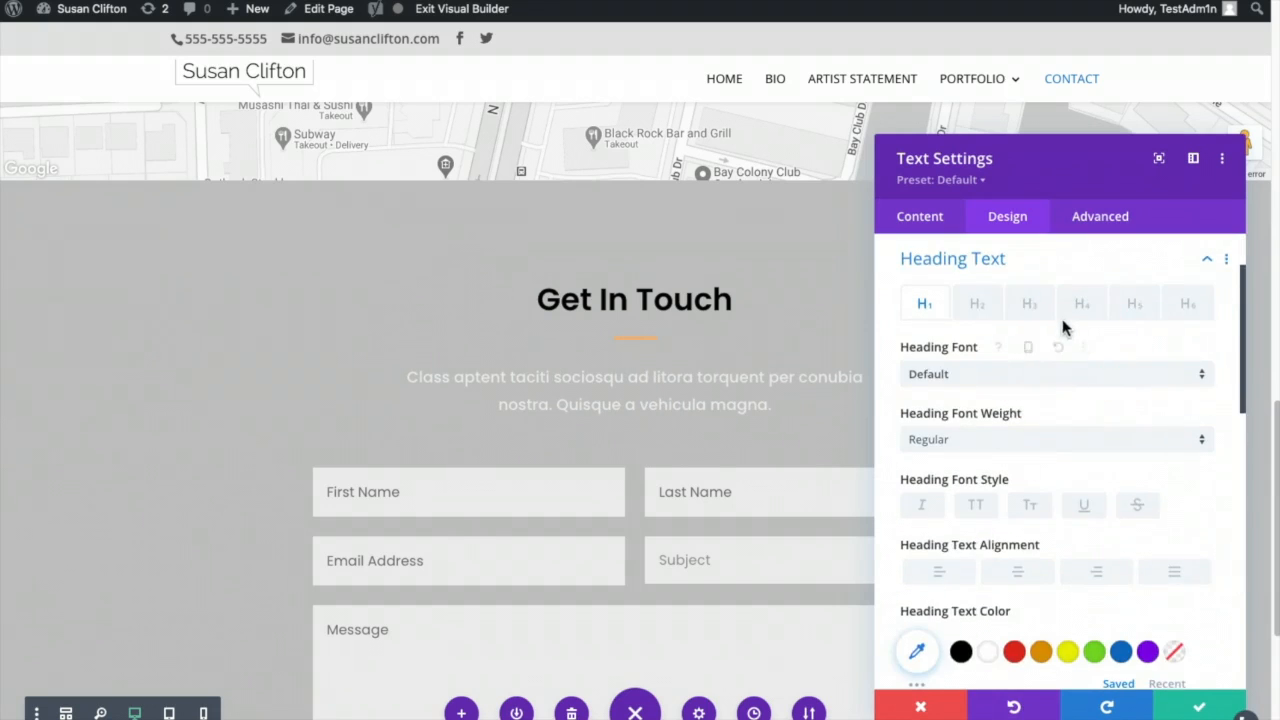
left_click(1020, 294)
scroll(1095, 510, "down", 6)
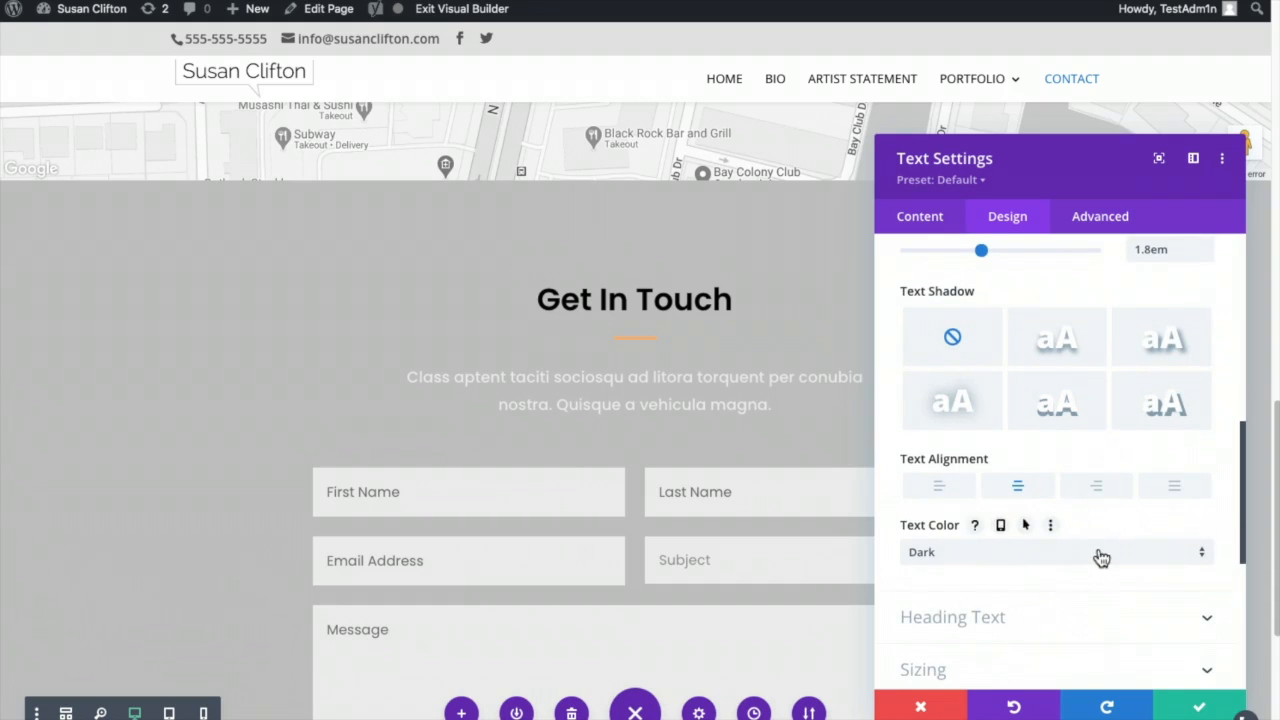
scroll(1097, 540, "up", 8)
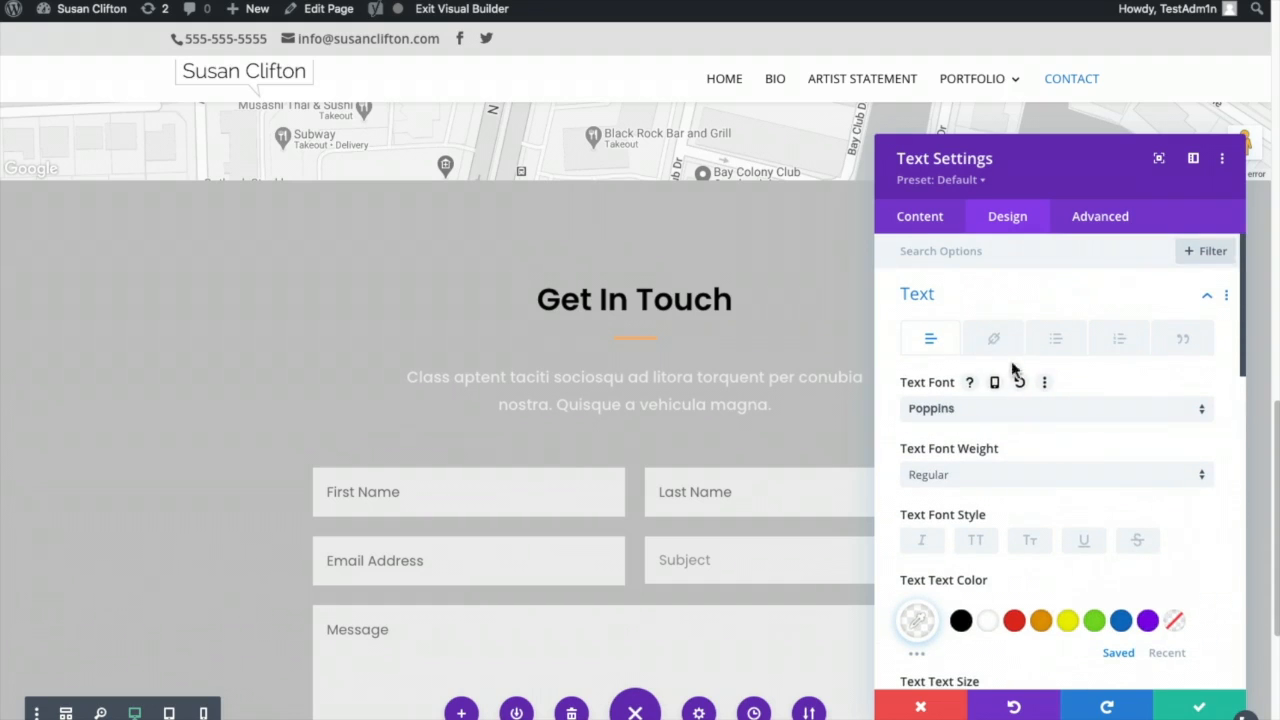
scroll(1030, 596, "down", 8)
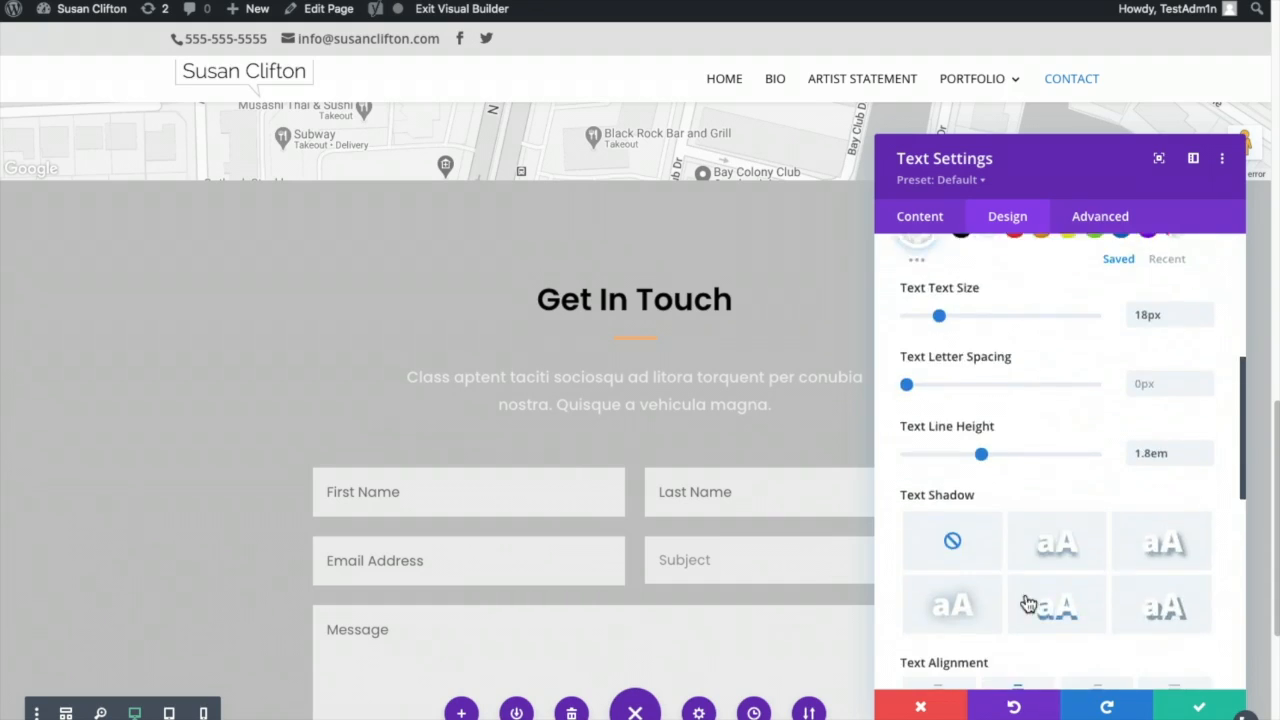
scroll(1031, 596, "down", 1)
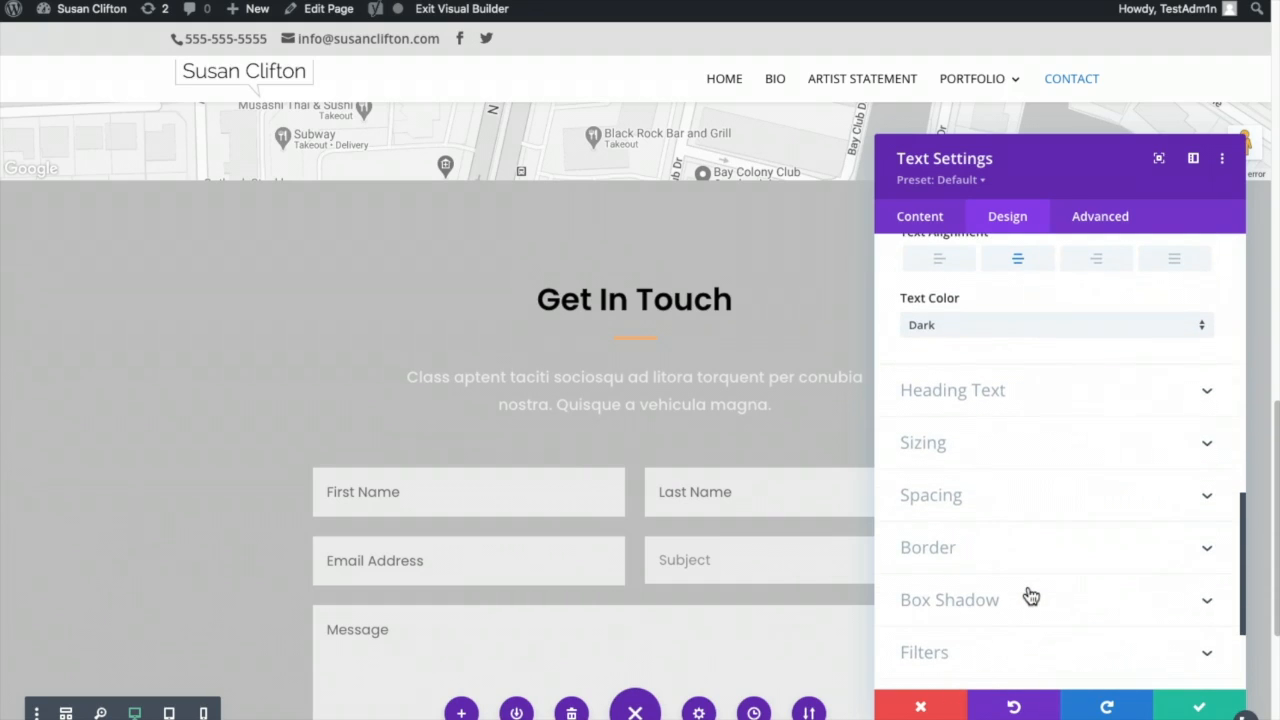
left_click(1193, 710)
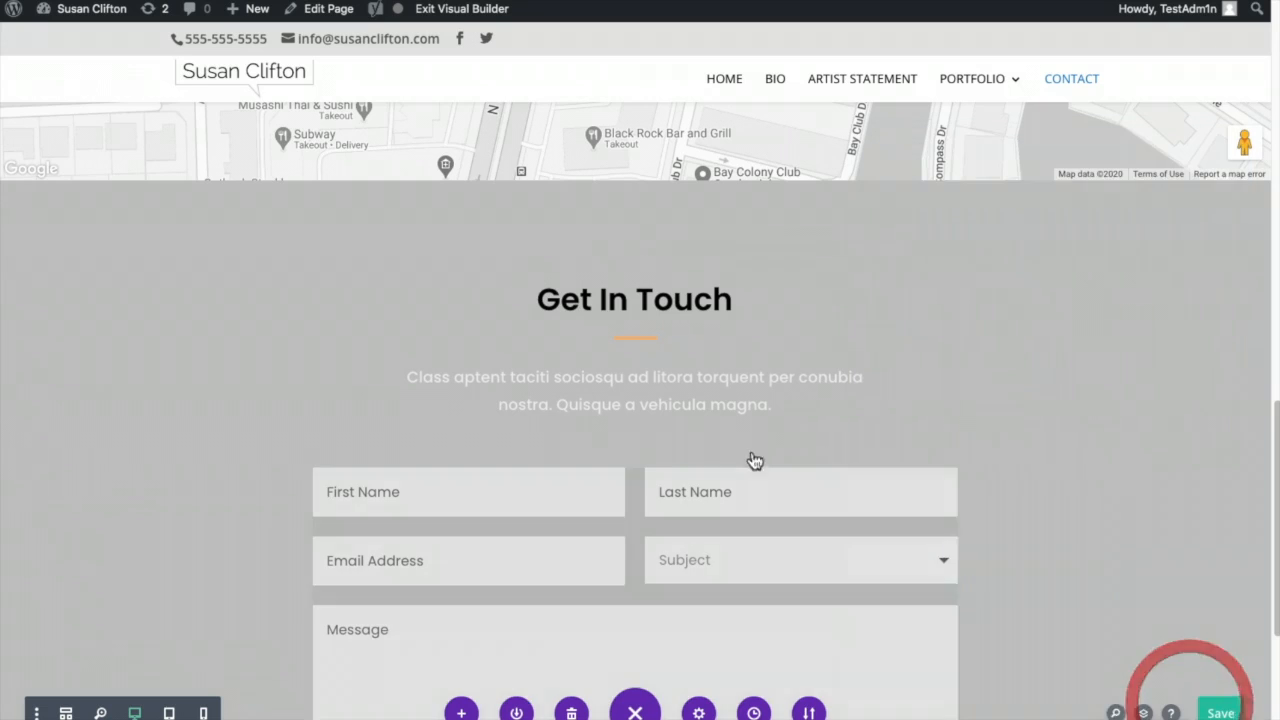
- Set the paragraph under Get In Touch to black #000000 text
left_click(666, 400)
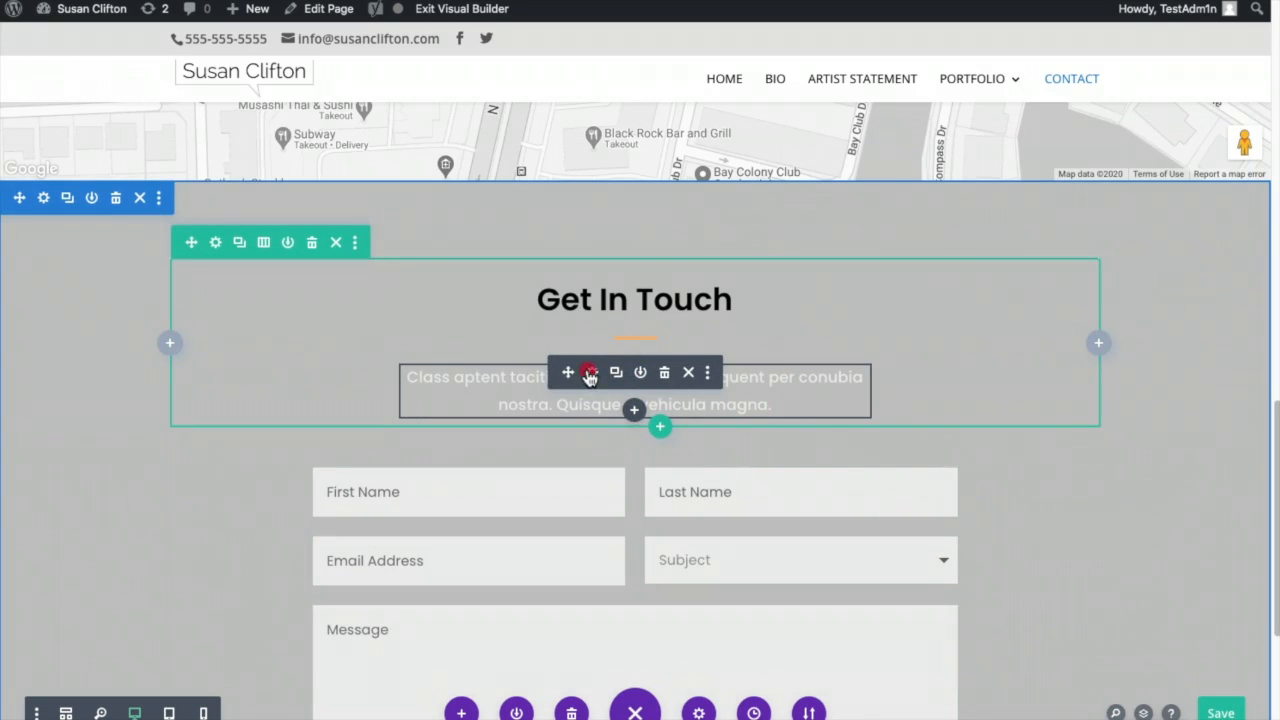
left_click(590, 374)
left_click(995, 220)
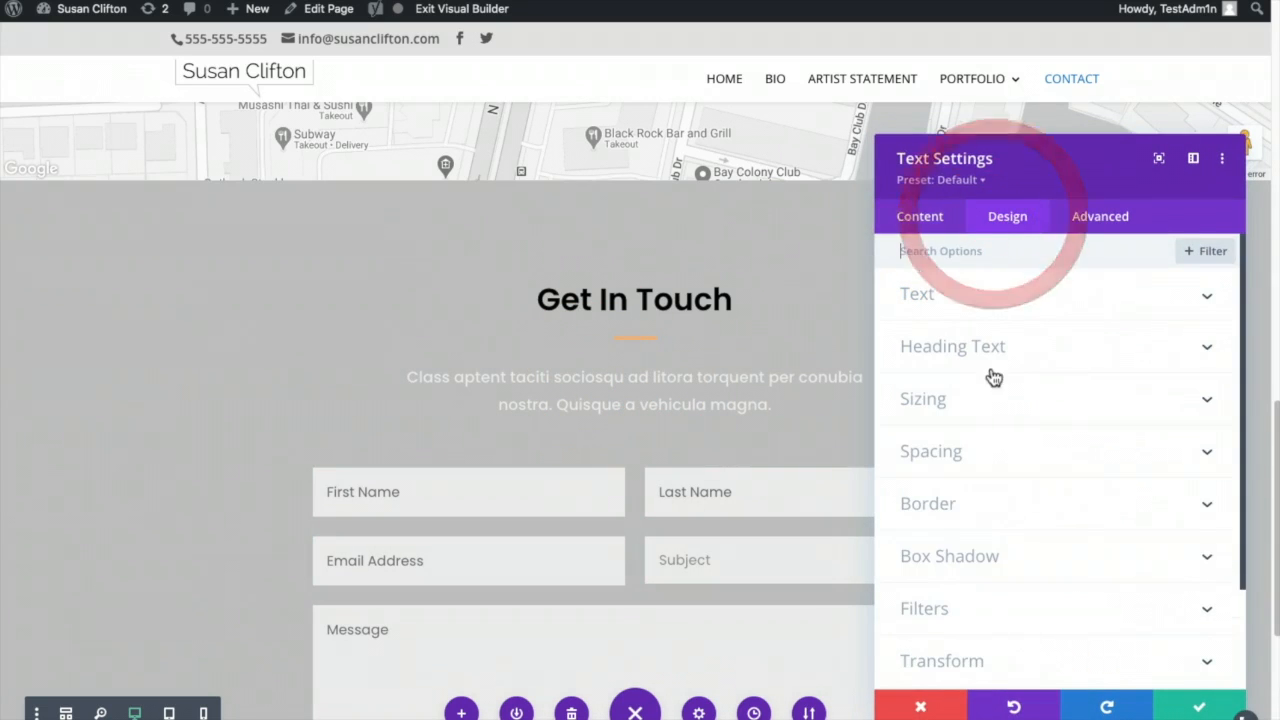
left_click(971, 301)
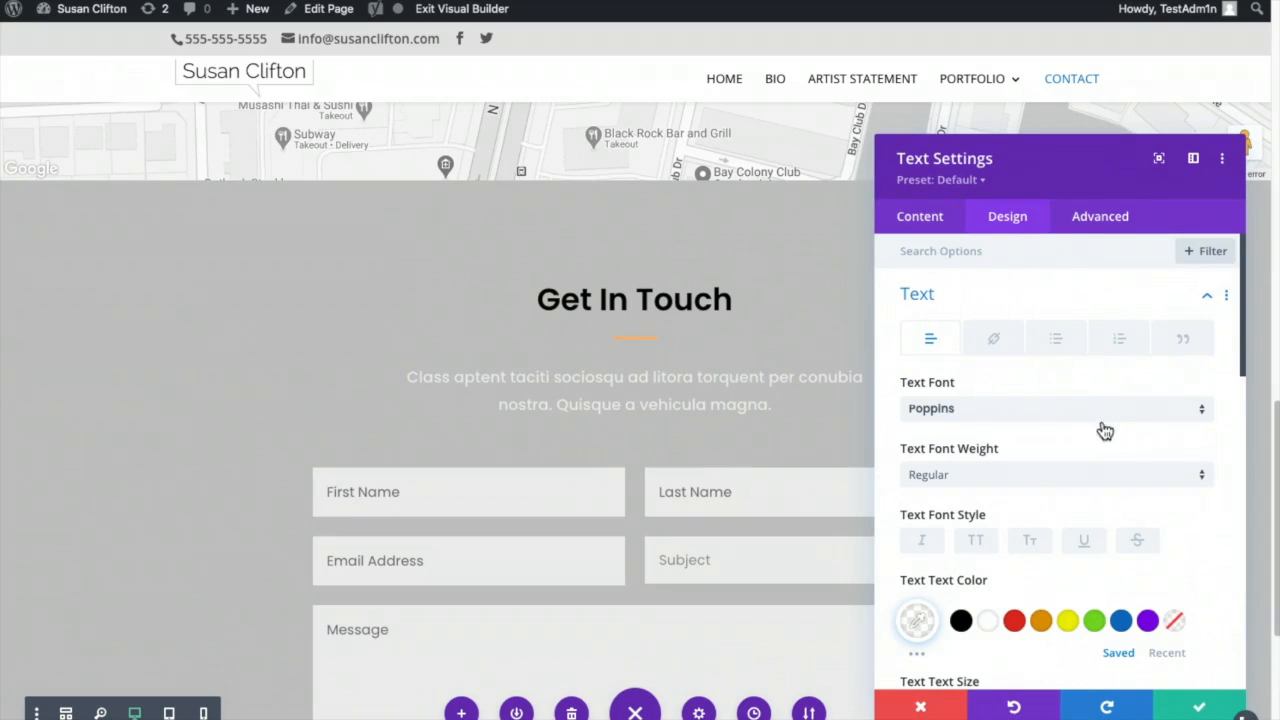
left_click(962, 623)
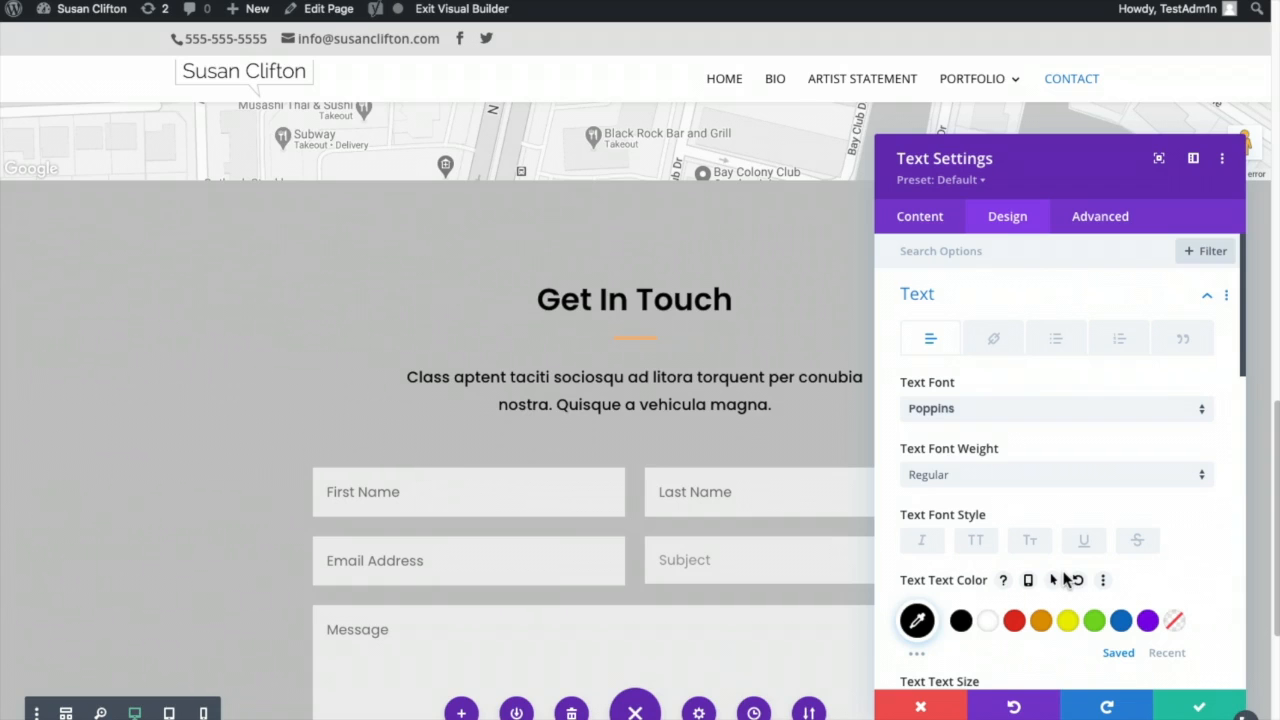
scroll(1197, 560, "down", 3)
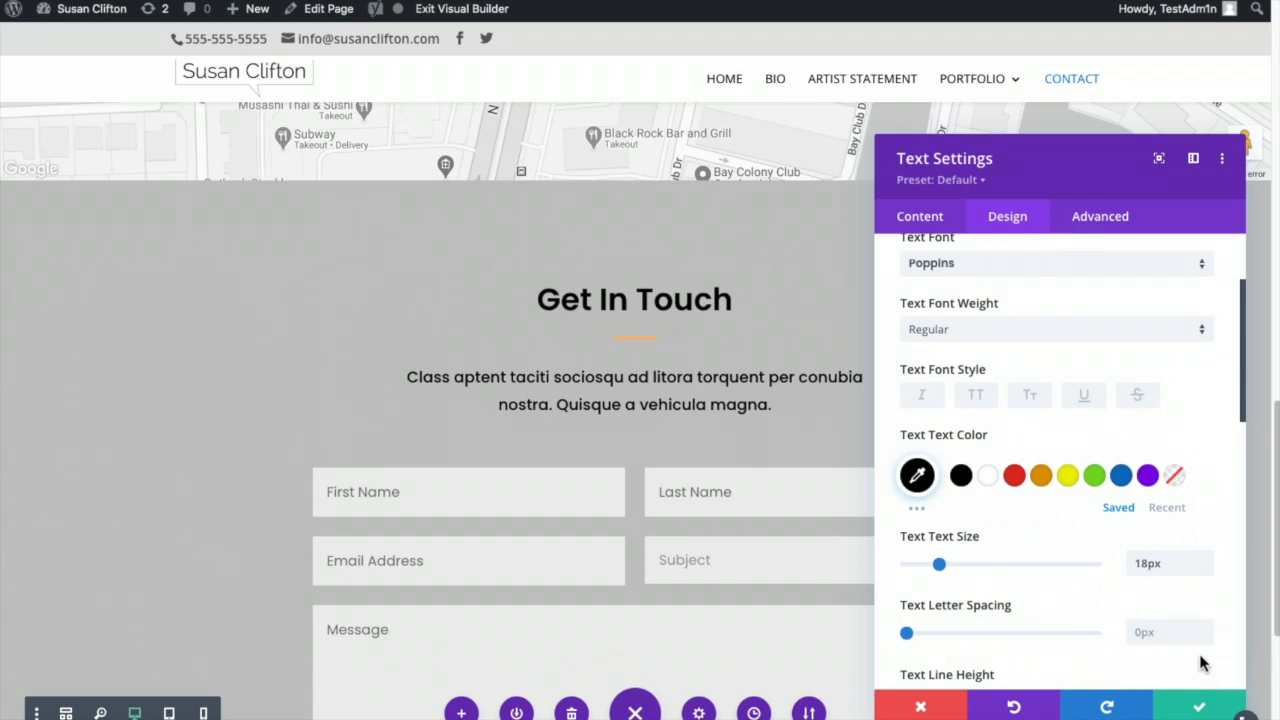
scroll(1203, 664, "down", 2)
- Save the paragraph colour, then set the contact form's recipient to the site owner's e-mail address
left_click(1205, 706)
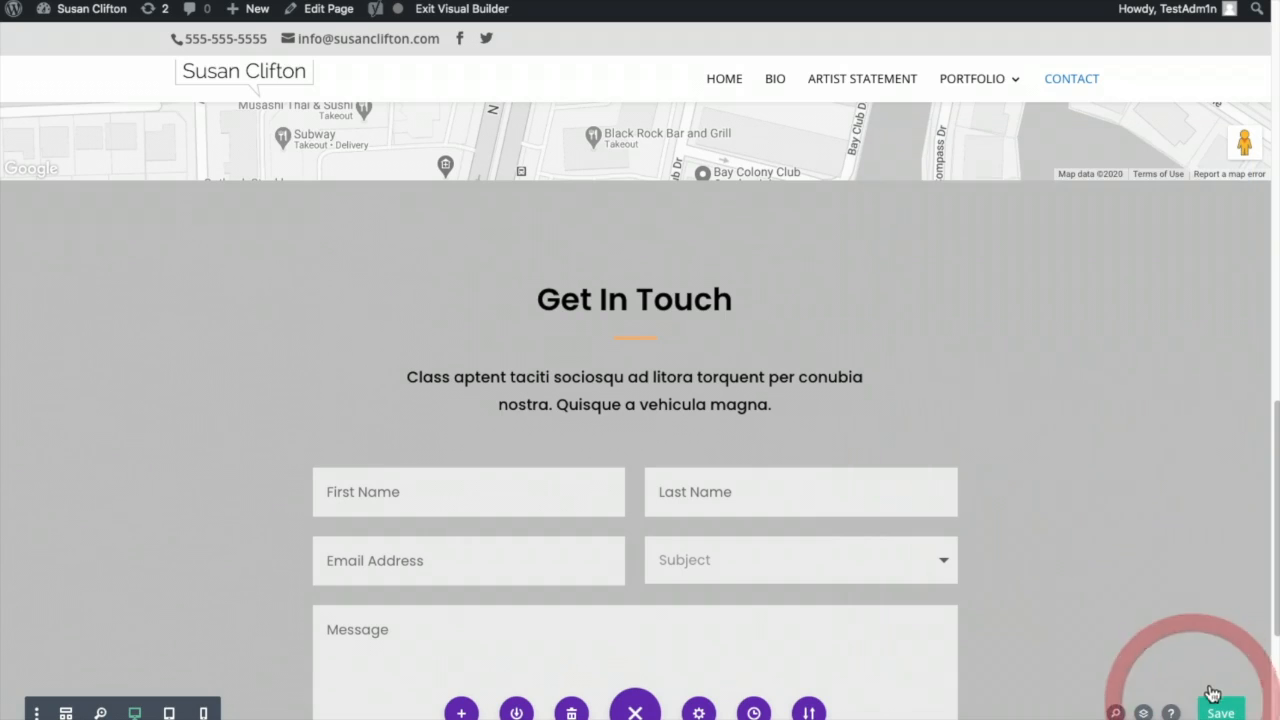
scroll(1080, 466, "down", 3)
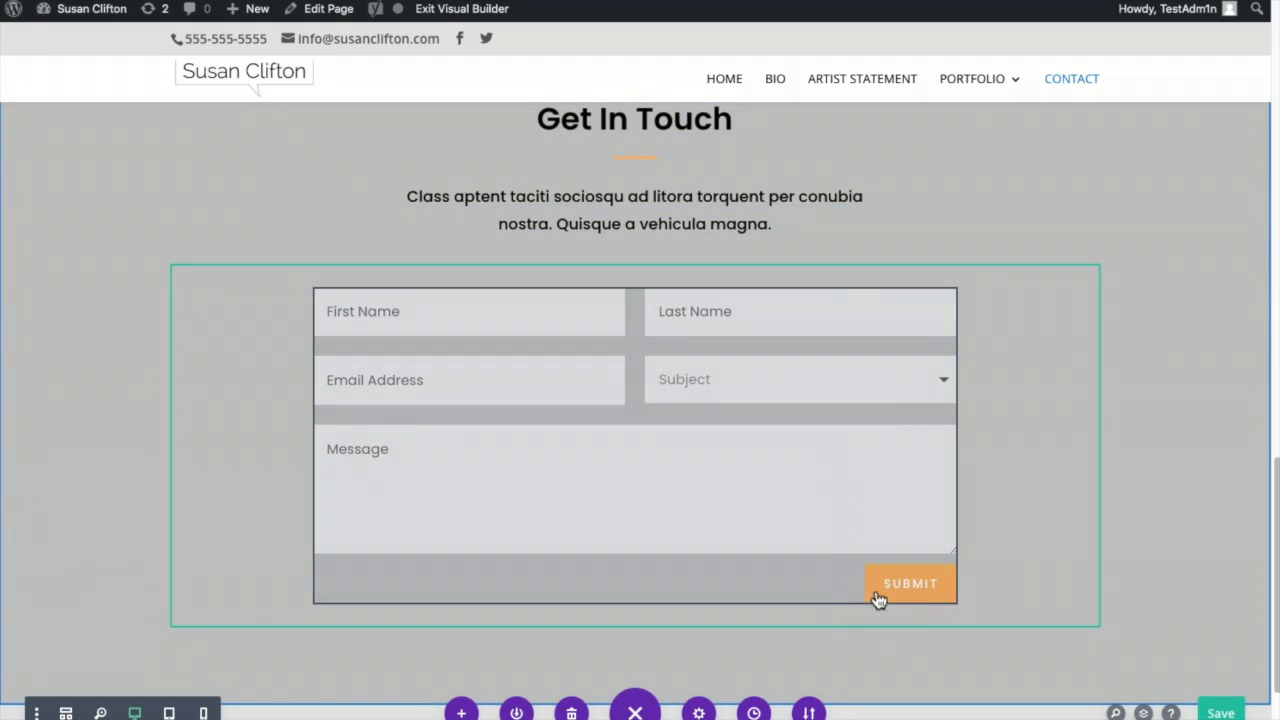
left_click(672, 465)
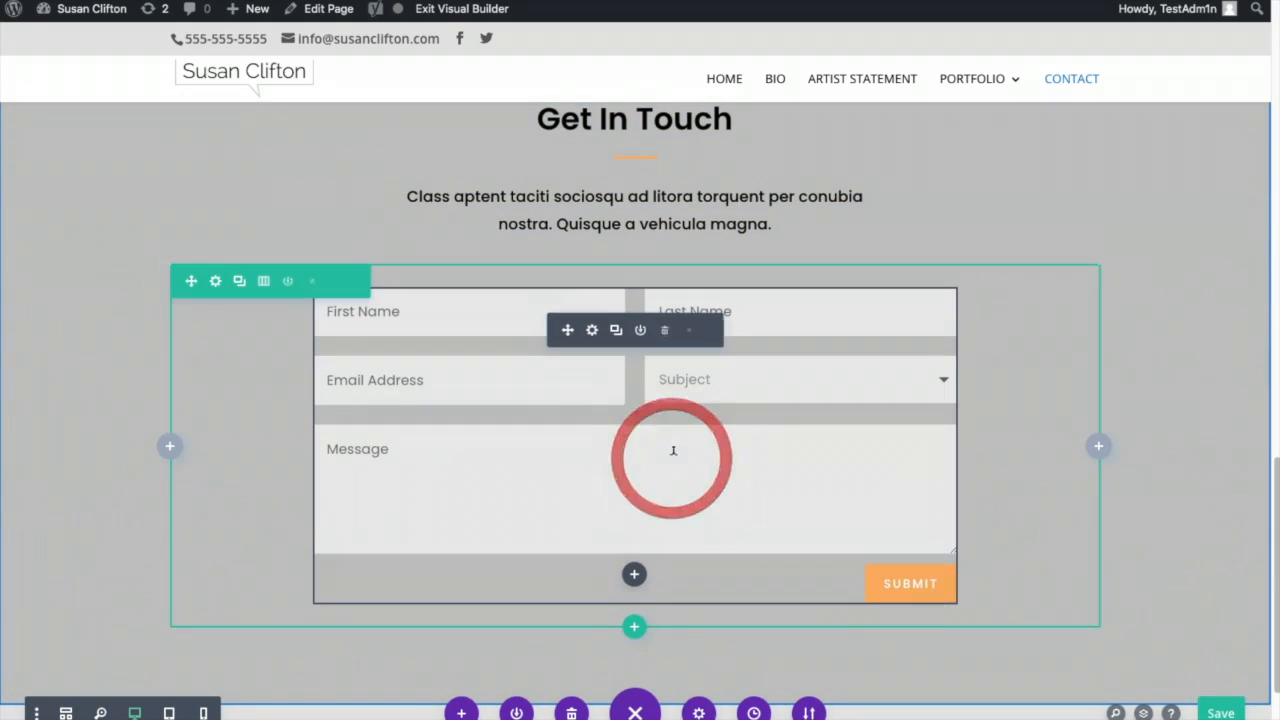
left_click(593, 333)
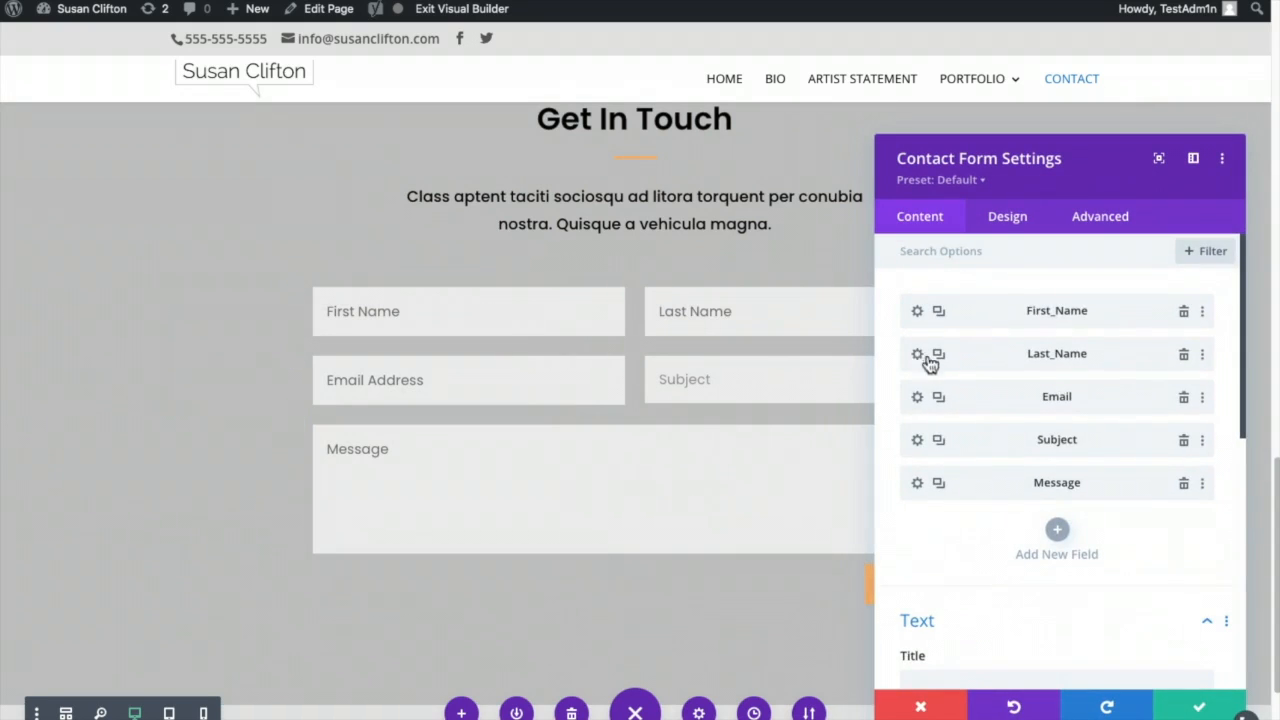
scroll(1185, 590, "down", 5)
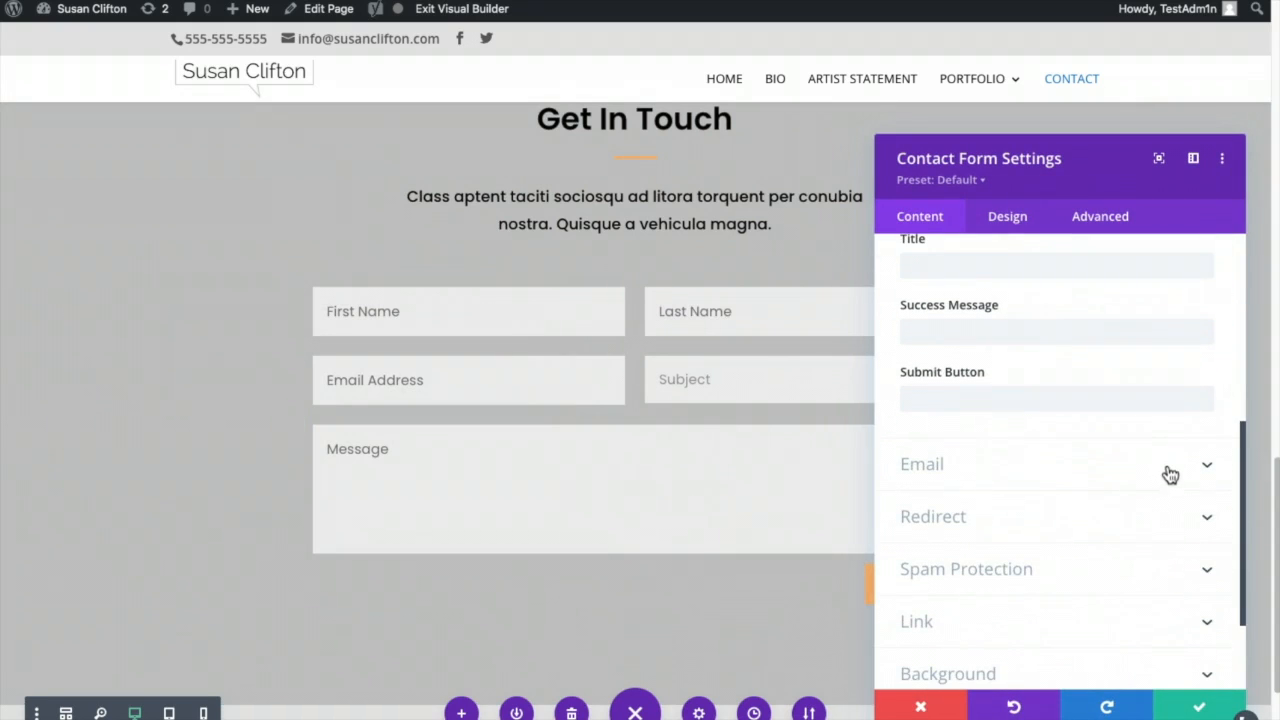
left_click(1170, 474)
left_click(947, 318)
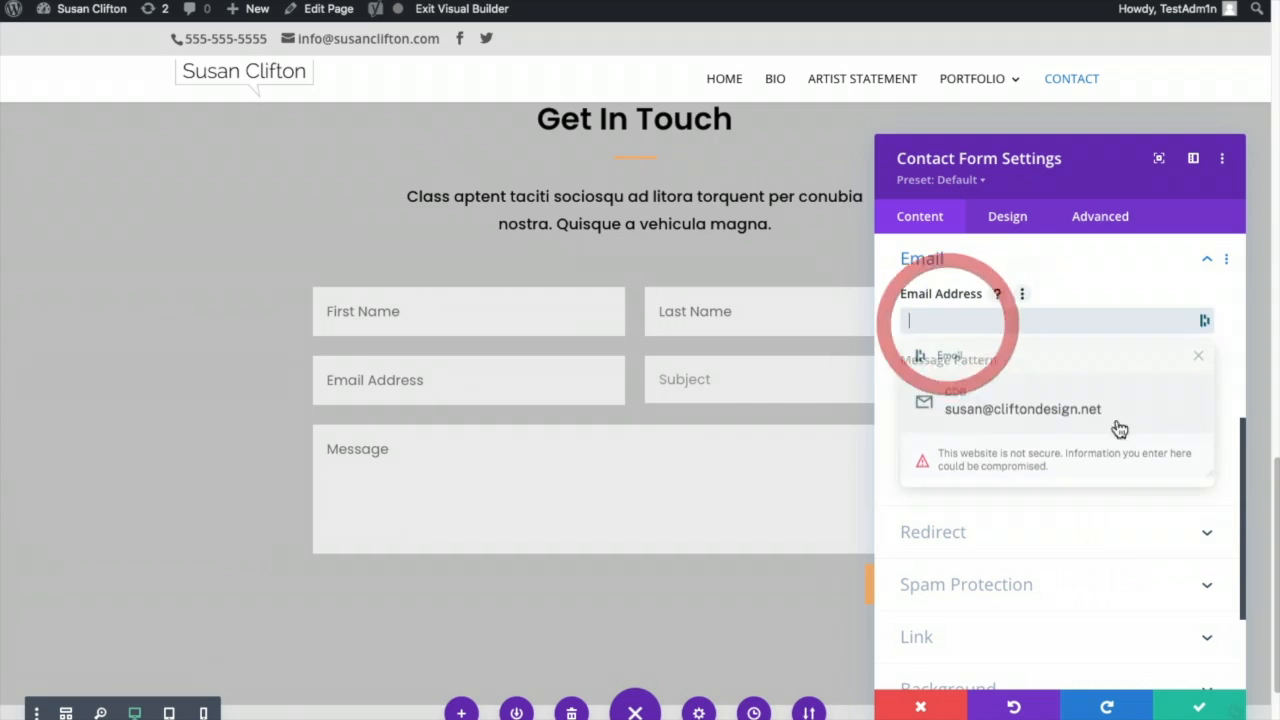
left_click(1040, 406)
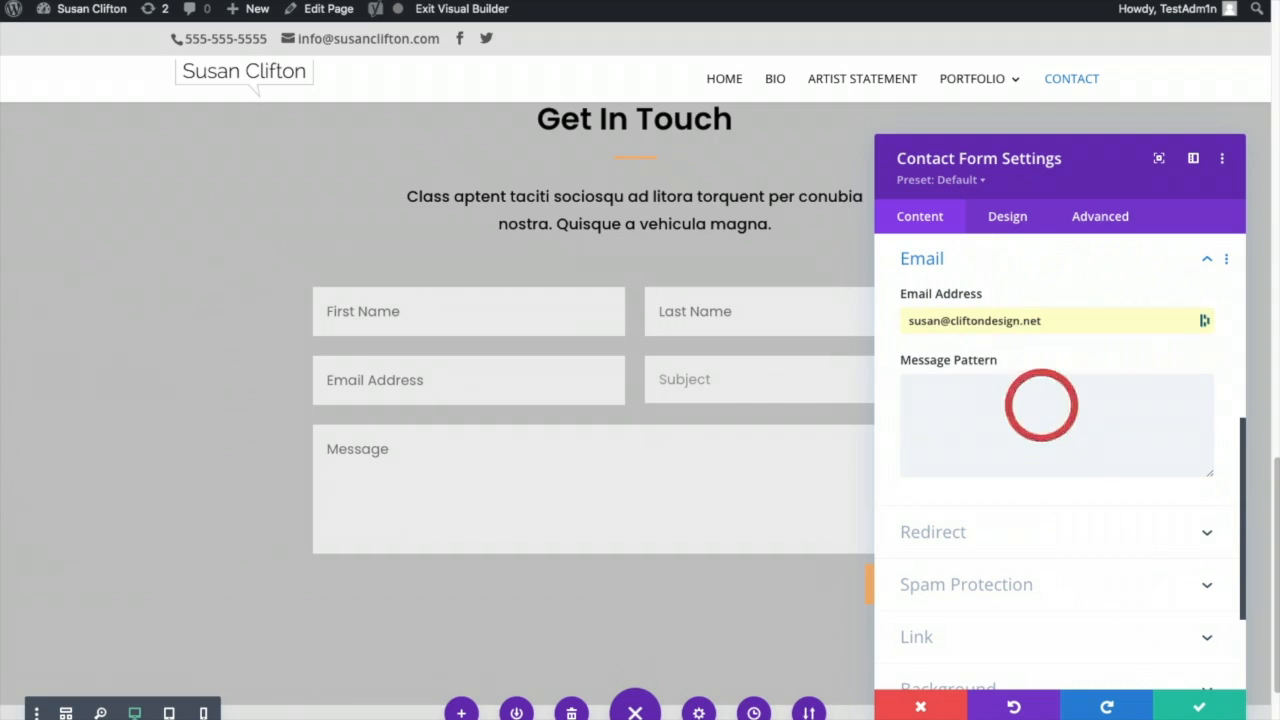
left_click(1197, 708)
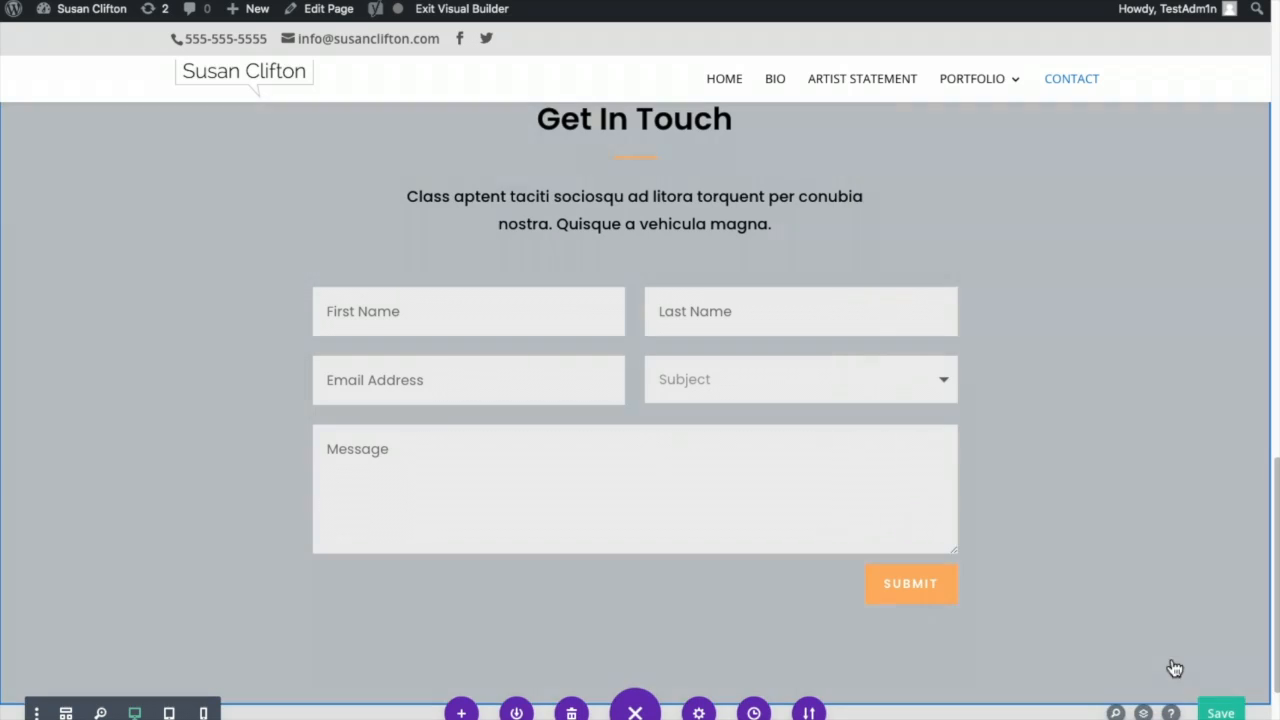
- Give the contact form's Submit button white text on a blue #0c71c3 background
left_click(705, 414)
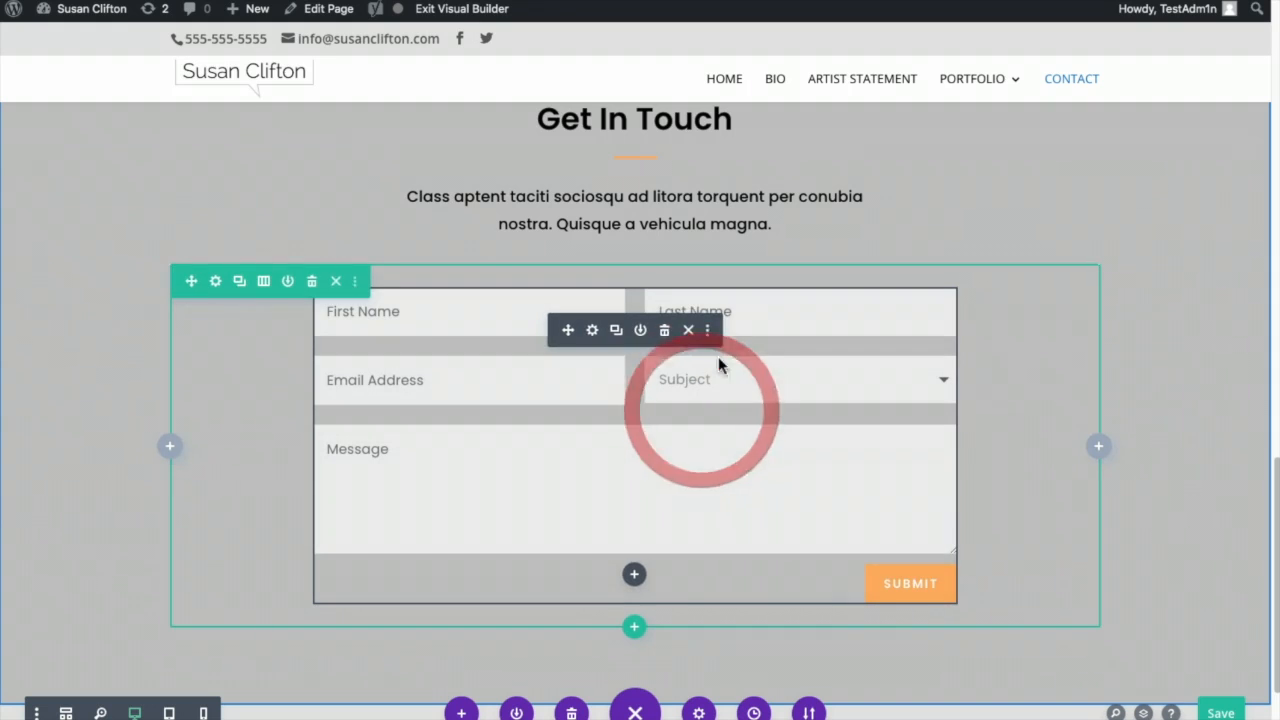
left_click(592, 331)
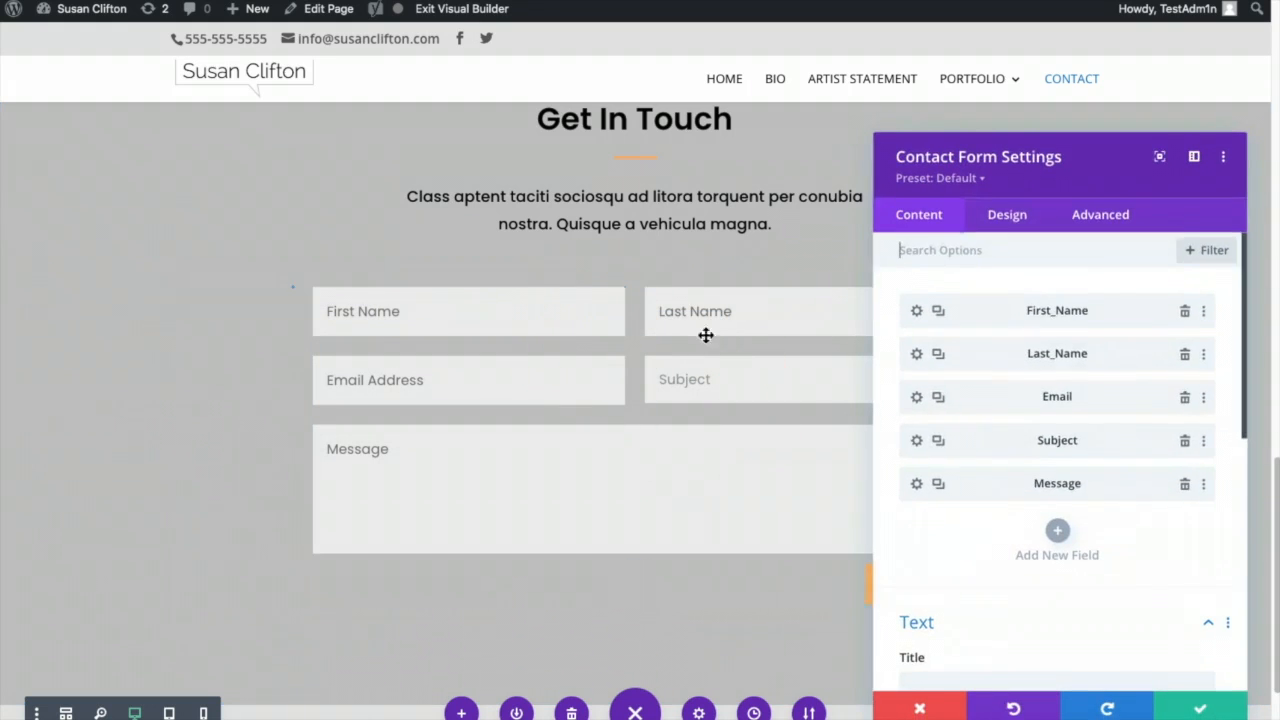
left_click(1012, 217)
left_click(1048, 505)
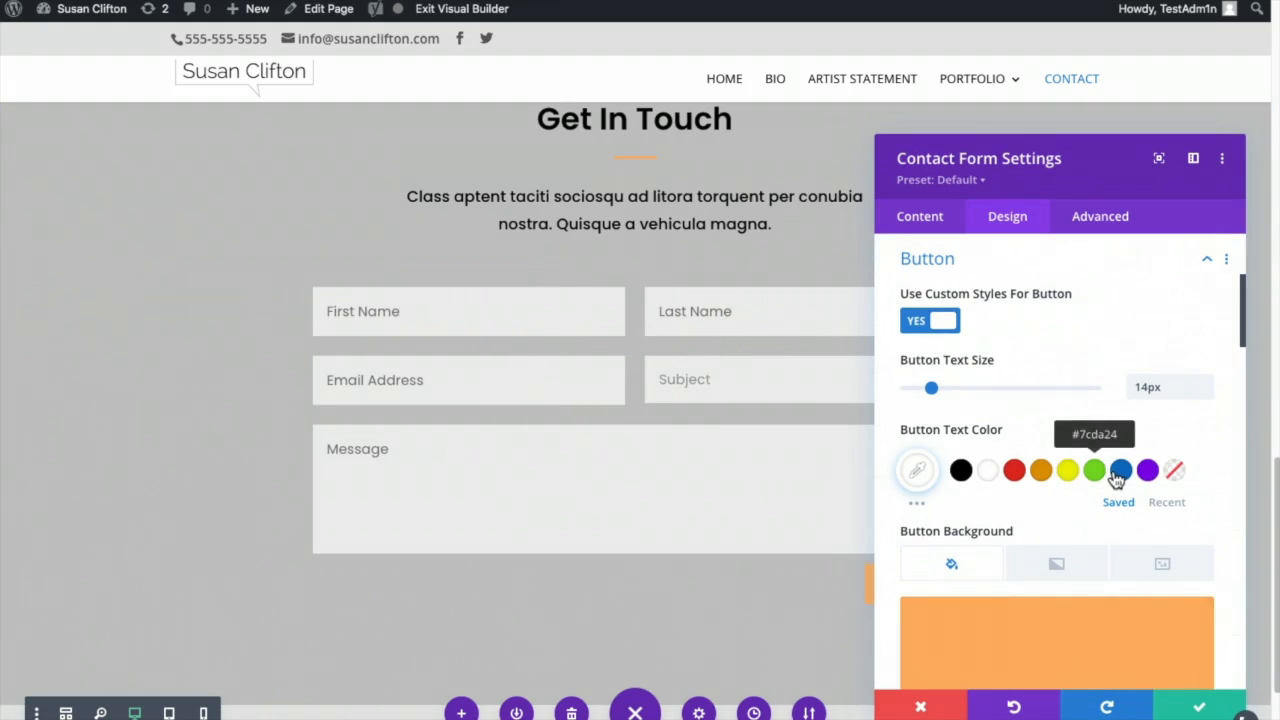
left_click(1120, 472)
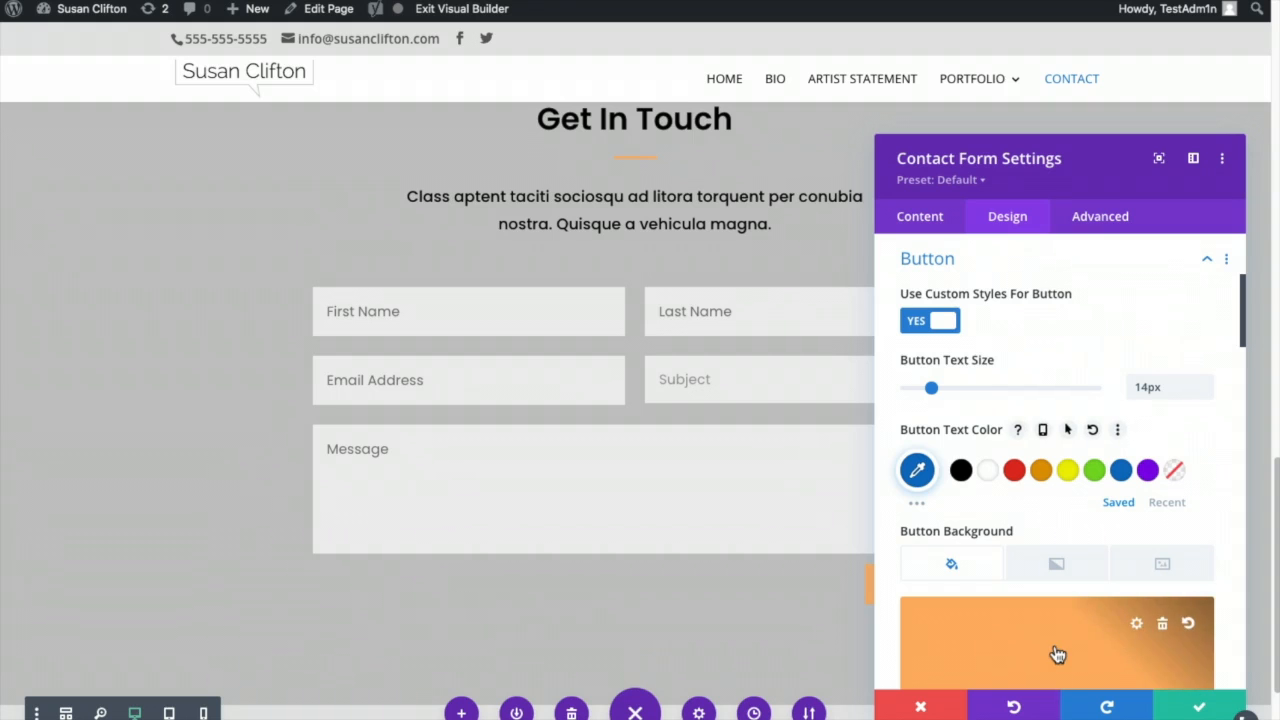
left_click_drag(563, 130, 427, 150)
left_click(343, 446)
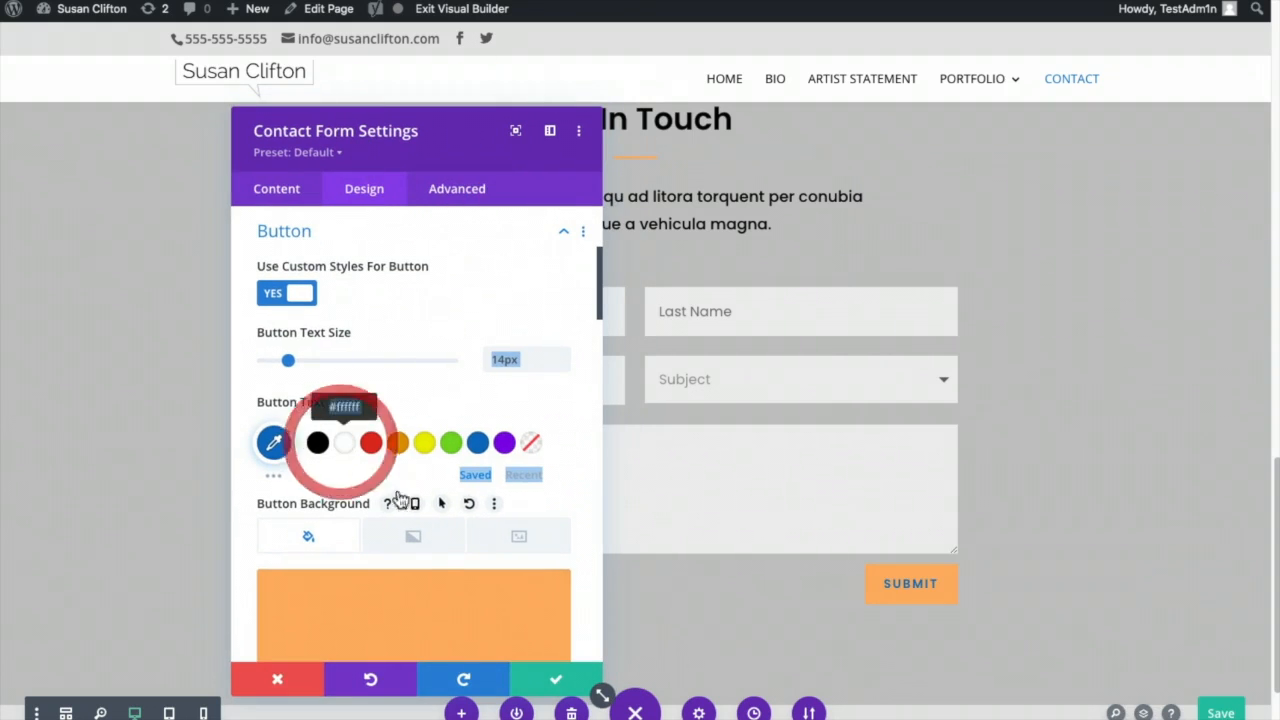
left_click(410, 615)
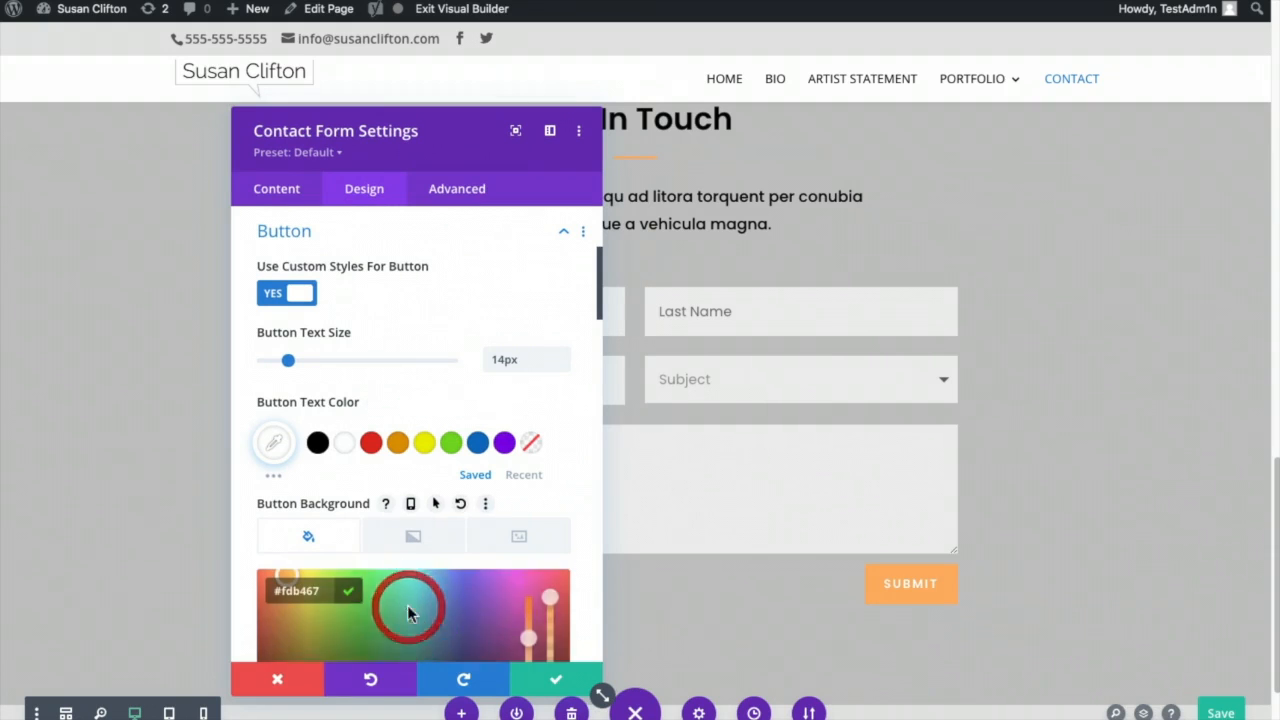
scroll(440, 593, "down", 2)
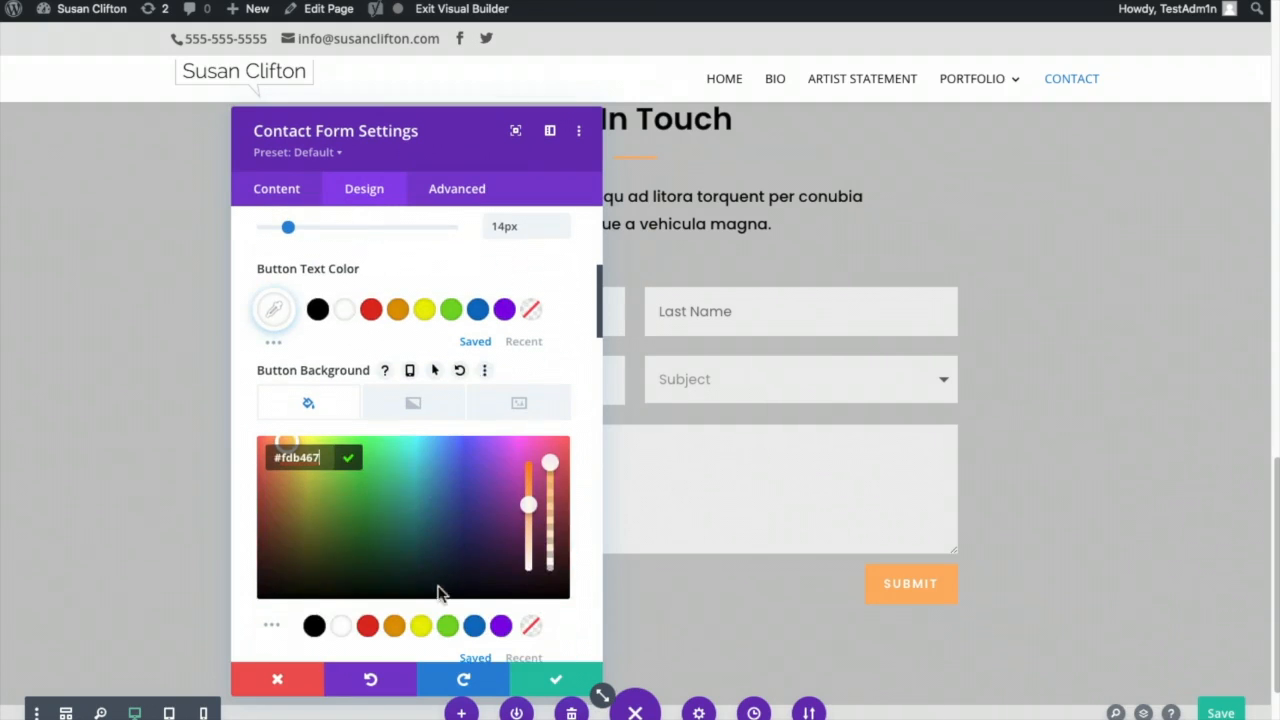
left_click(476, 620)
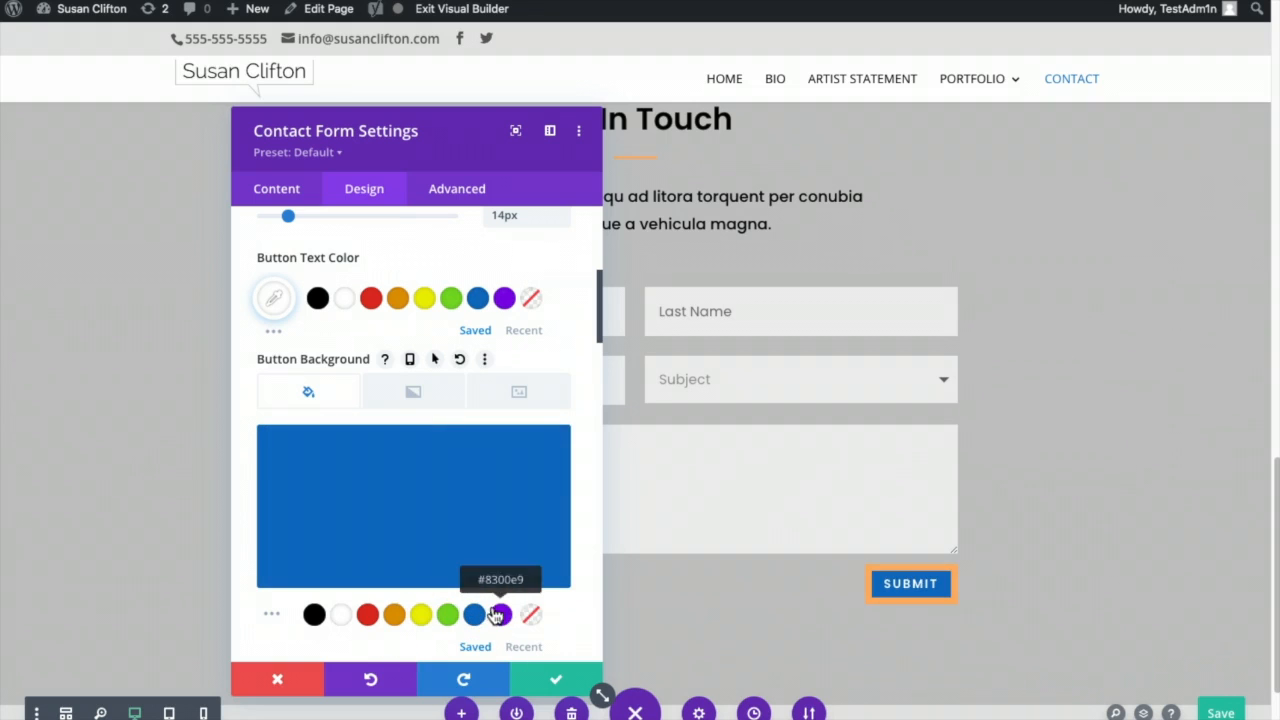
- Give the Submit button a blue #0c71c3 border, apply the settings and save the page
scroll(553, 577, "down", 3)
scroll(557, 580, "down", 2)
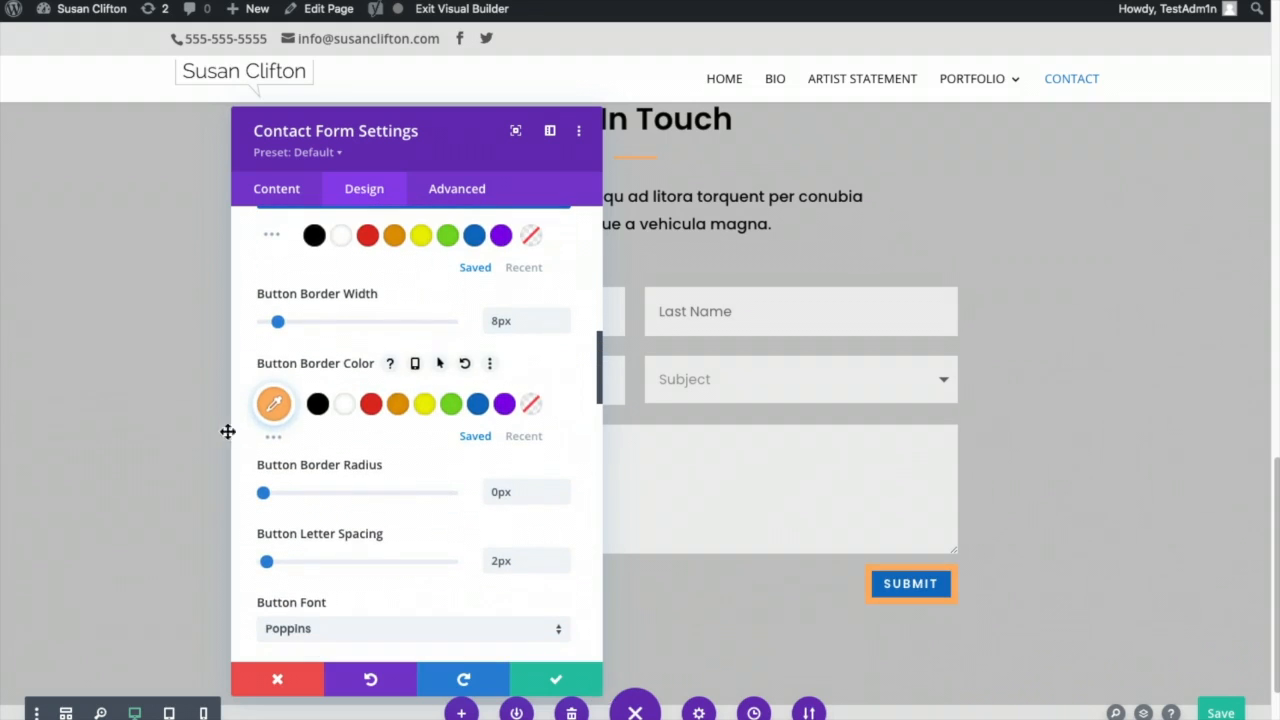
left_click(272, 401)
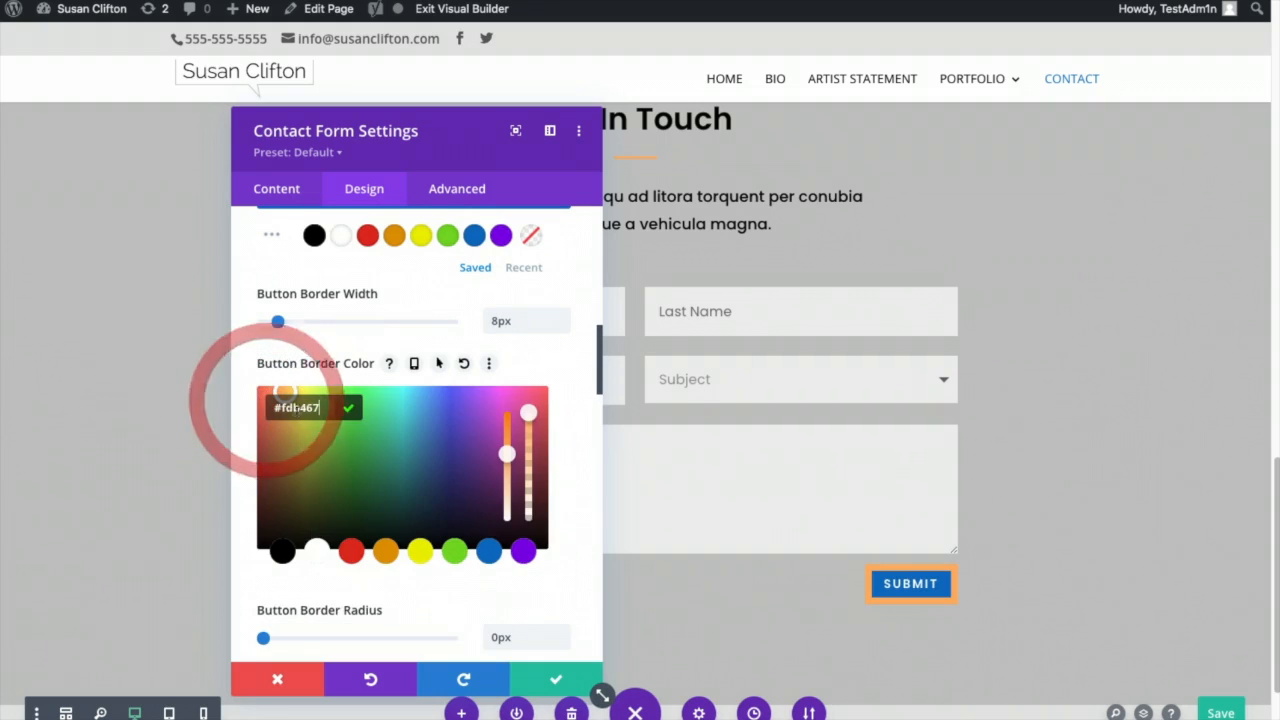
left_click(489, 551)
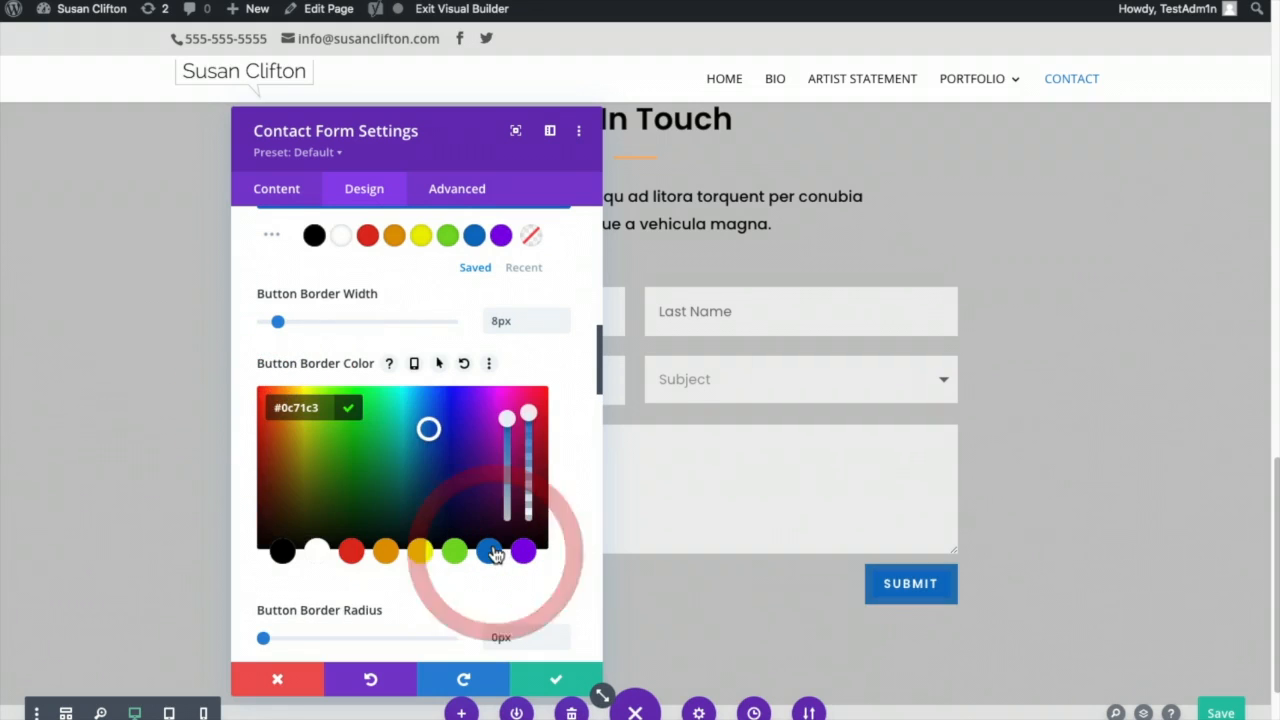
left_click(558, 679)
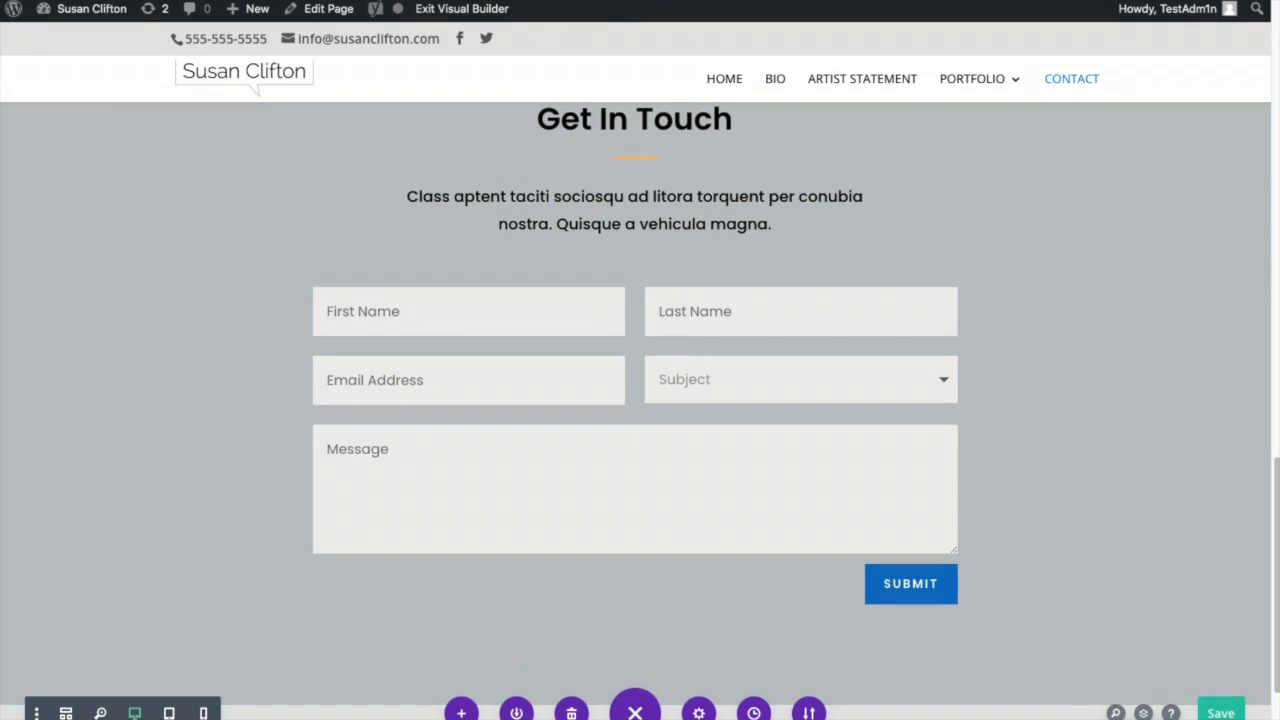
left_click(1221, 713)
- View the live home page and open the site-name admin shortcuts menu
scroll(1085, 341, "down", 2)
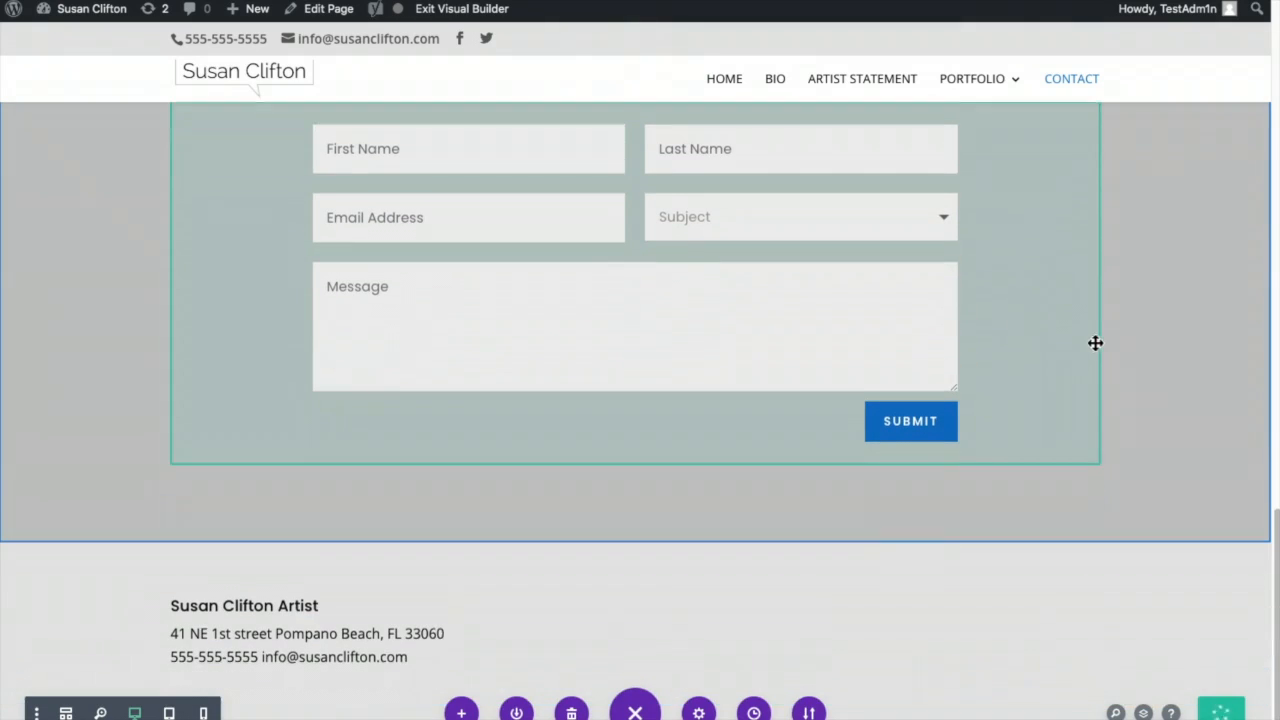
scroll(1104, 350, "up", 5)
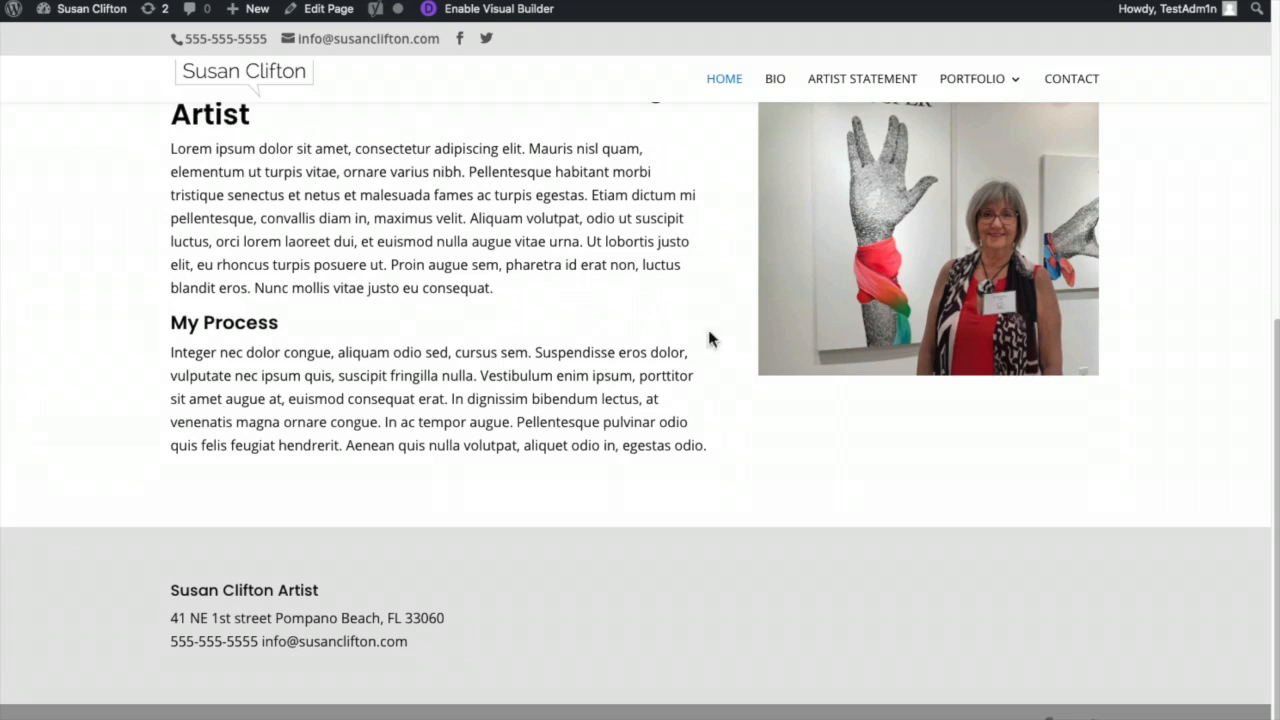
left_click(442, 160)
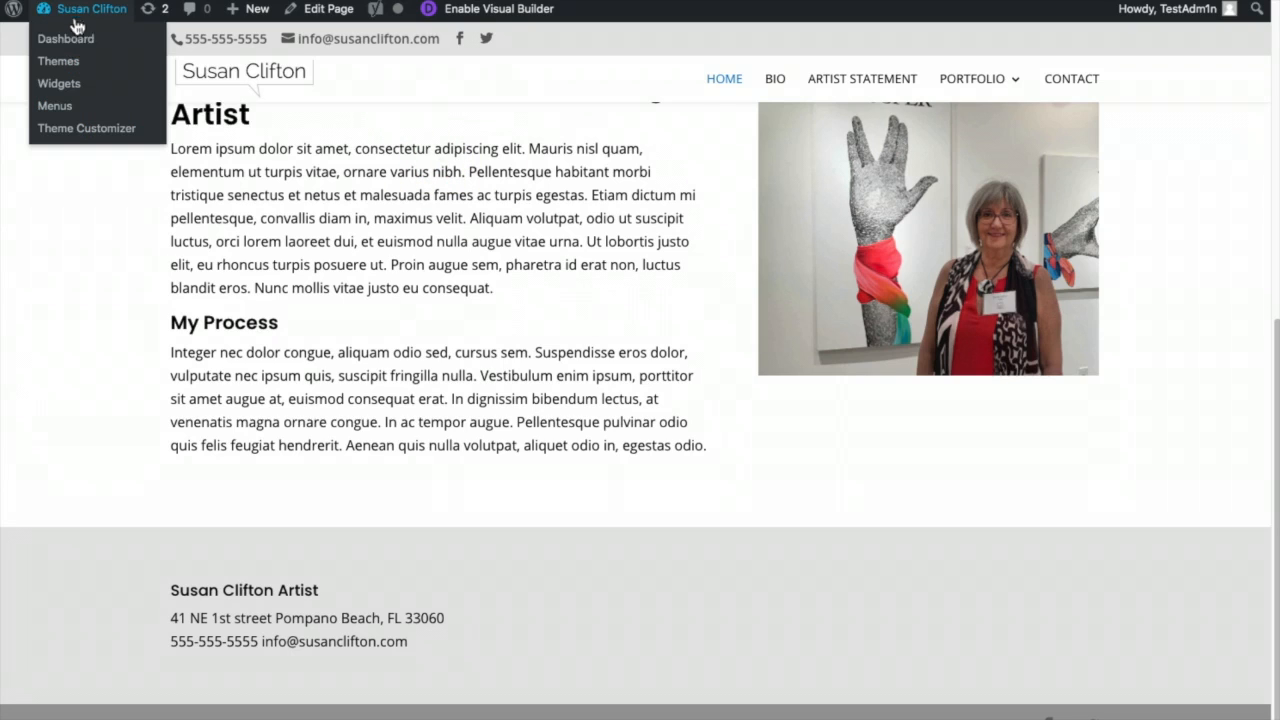
- Add a new post titled 'Blog Post Title Number 1' from Posts > Add New
left_click(63, 38)
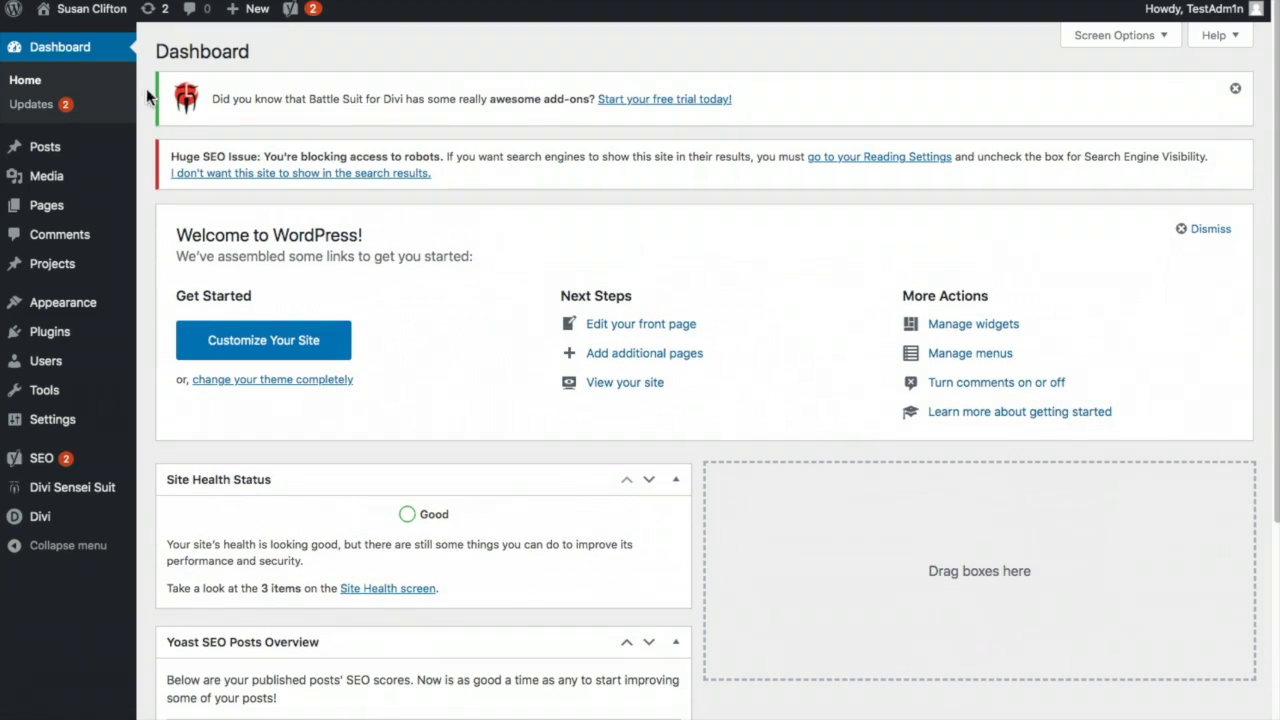
left_click(36, 148)
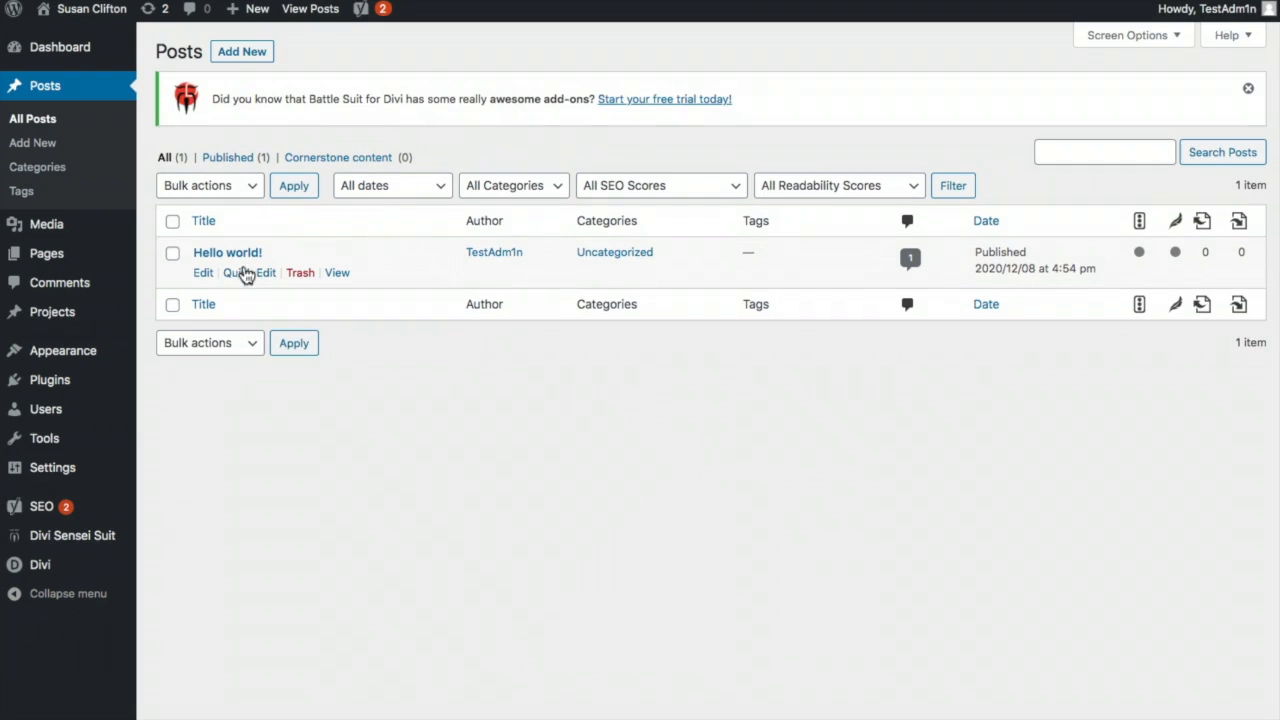
left_click(242, 54)
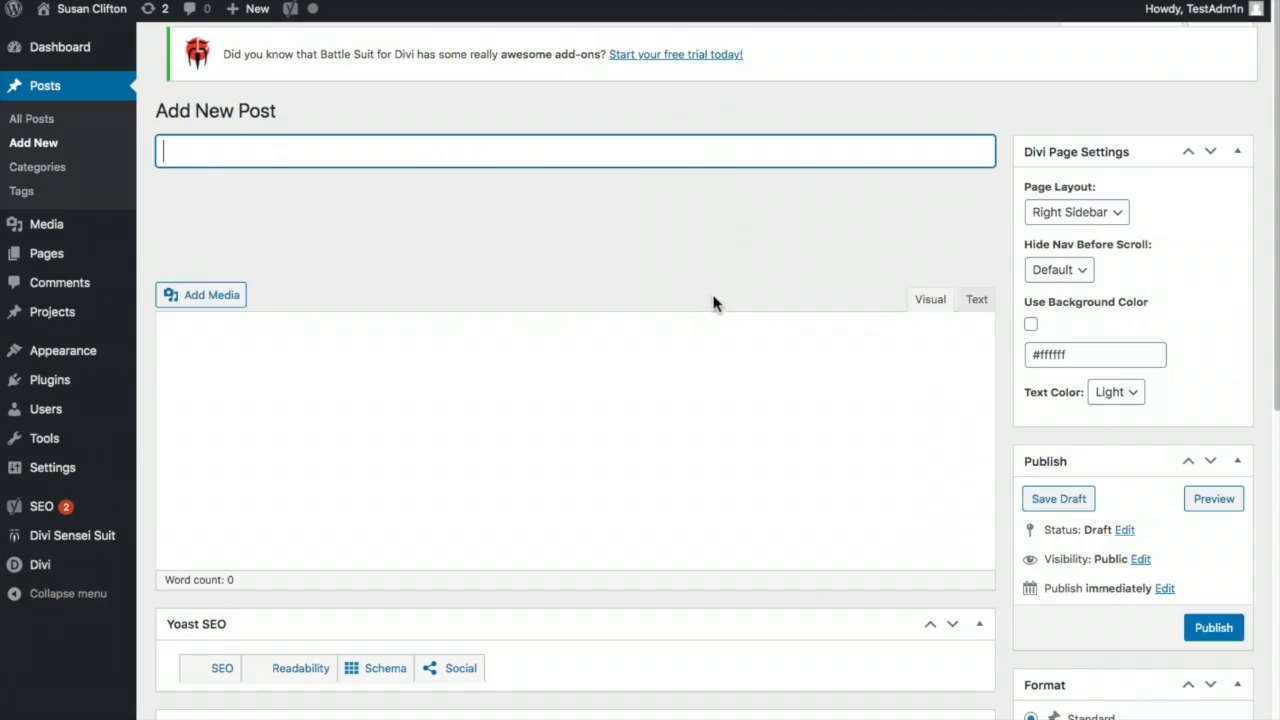
left_click(208, 167)
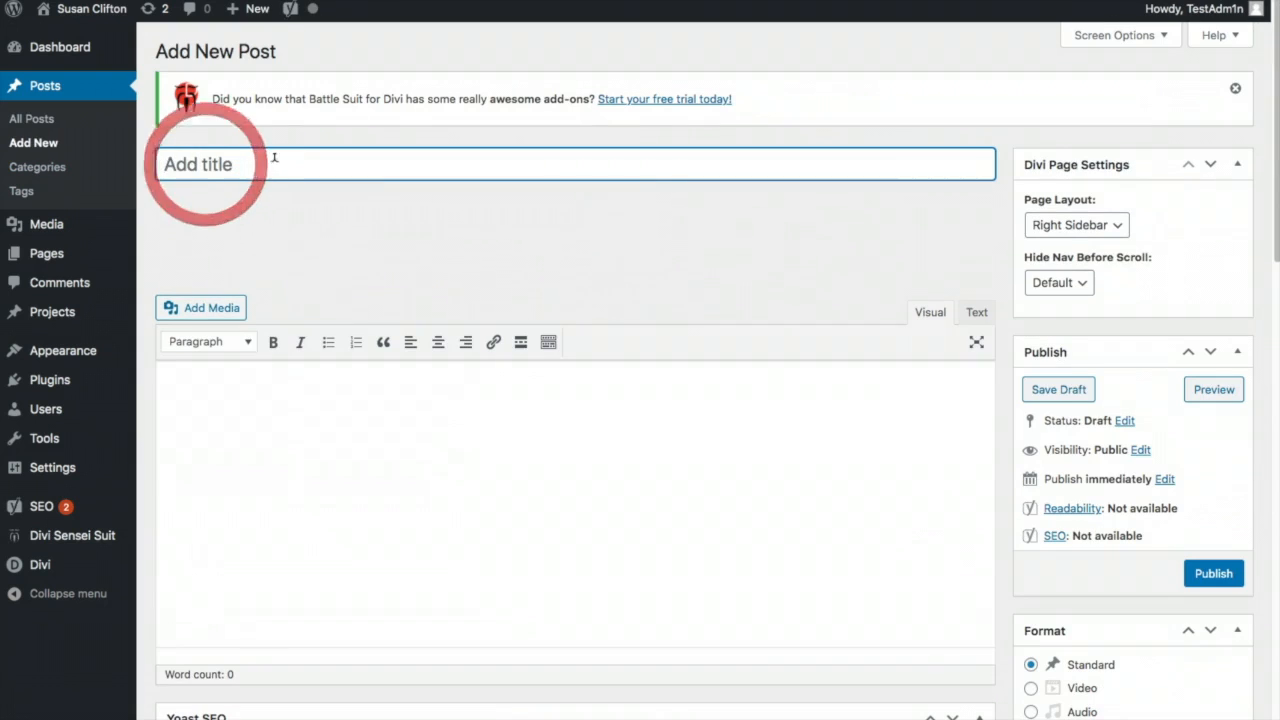
type("Blog Post Title Number 1")
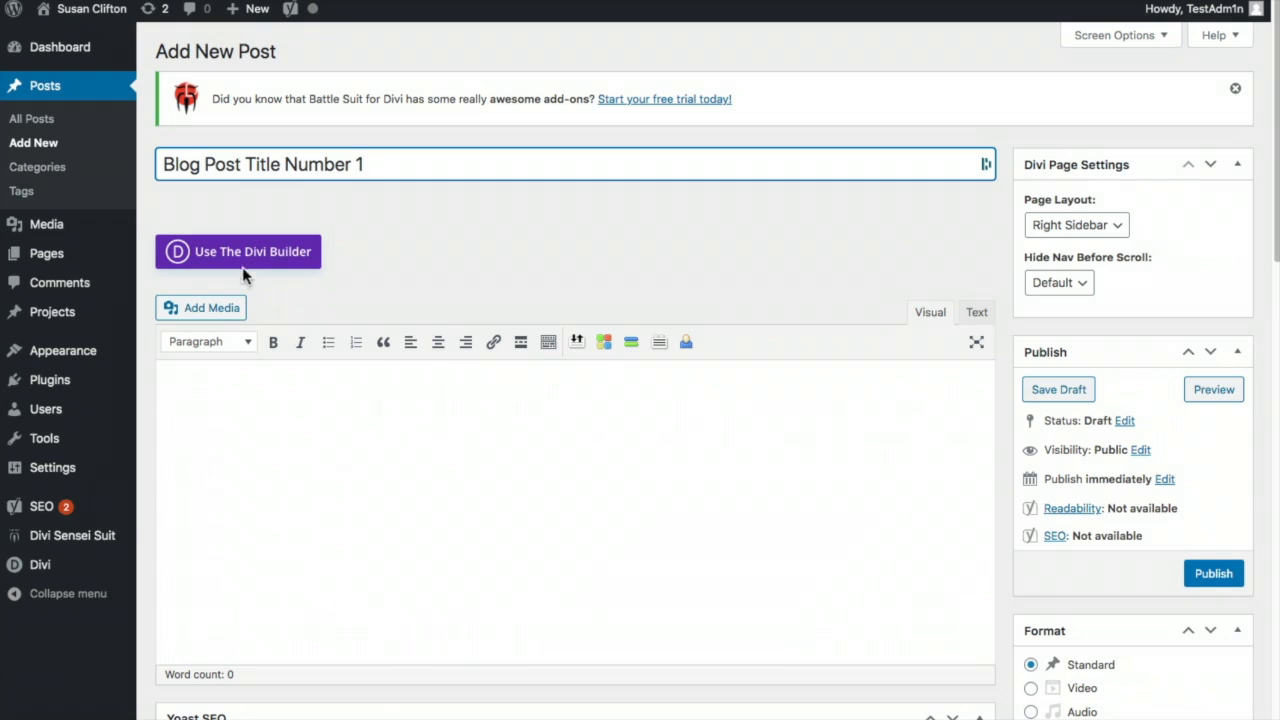
left_click(211, 381)
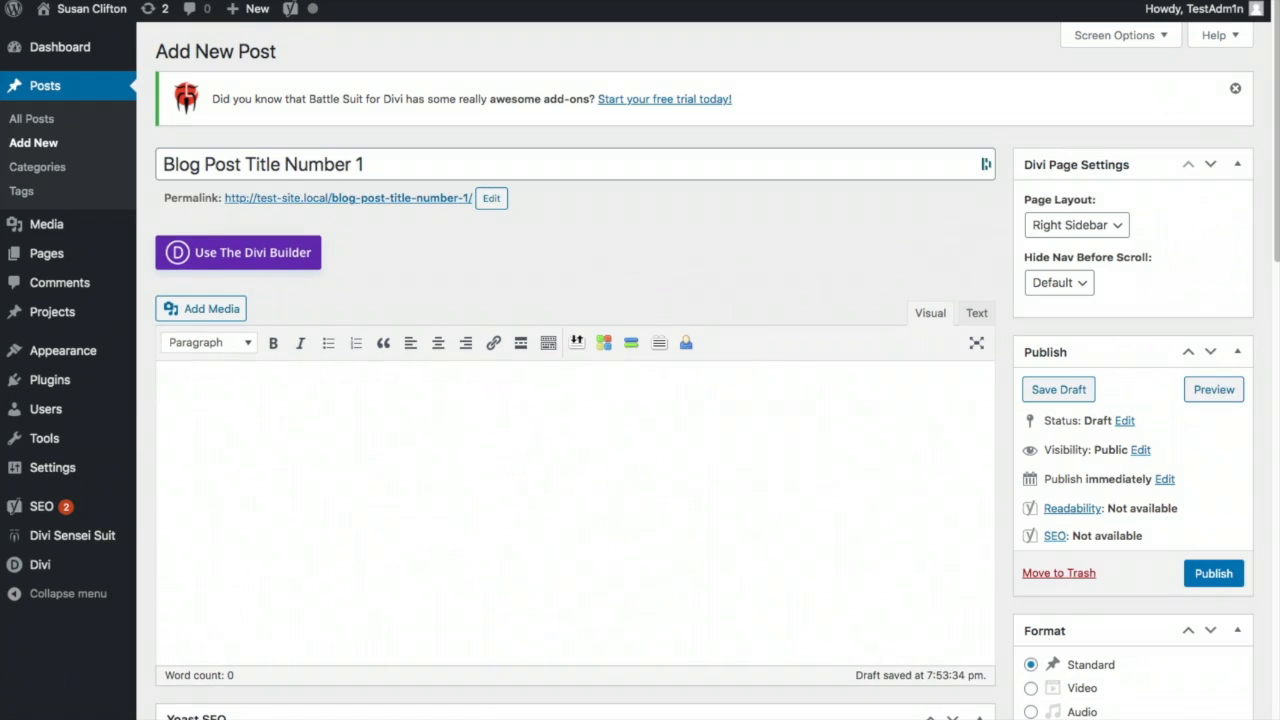
- Search 'lipsum' in a new tab and select five Lorem Ipsum paragraphs on lipsum.com
key("super+t")
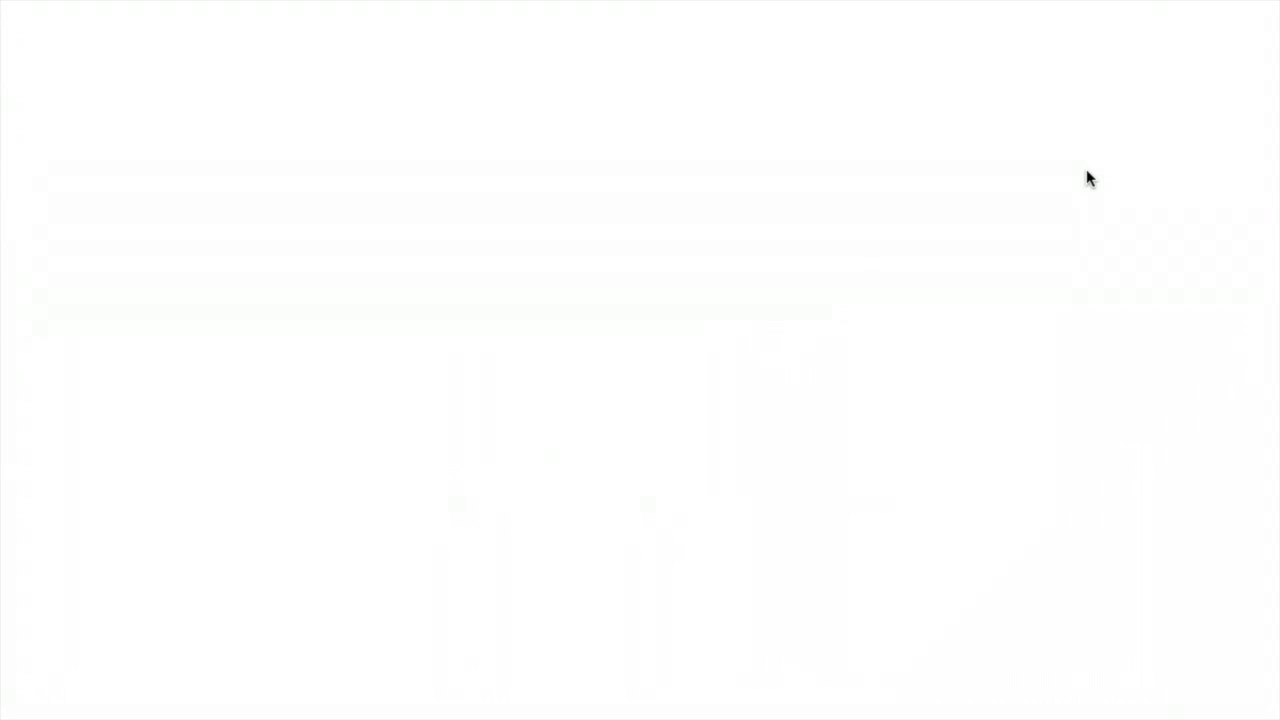
type("lipsum")
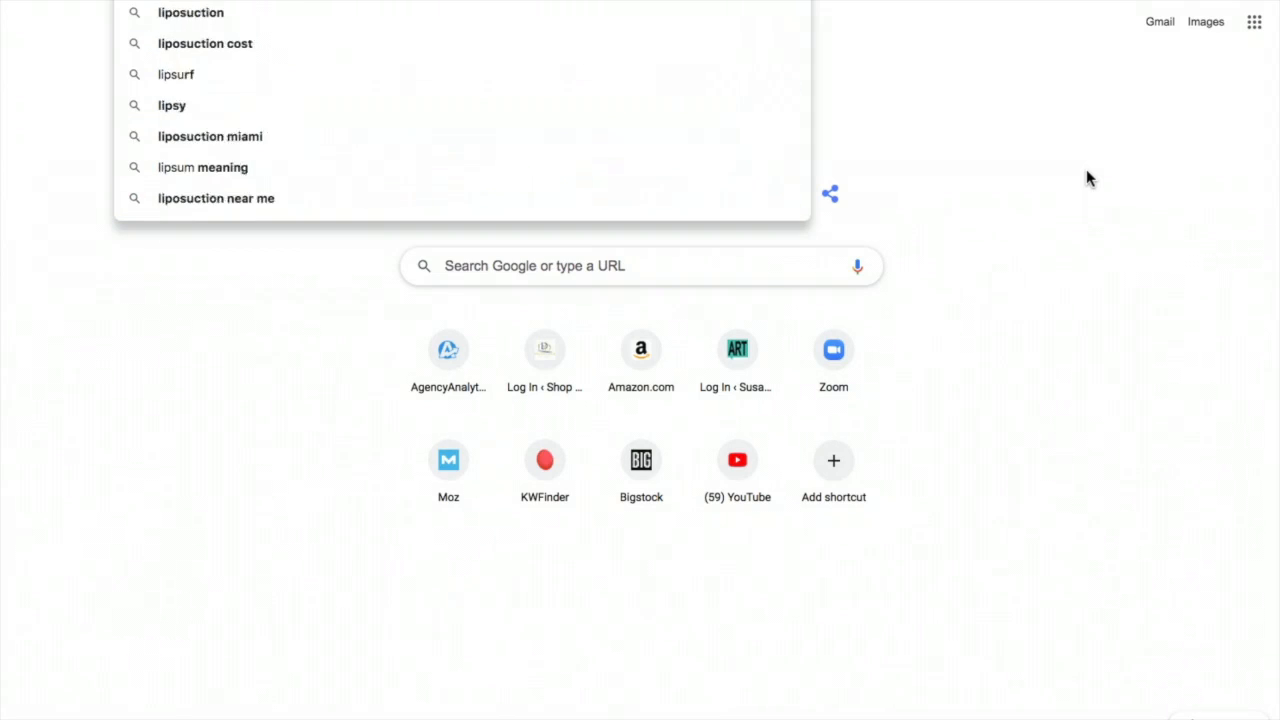
key("Return")
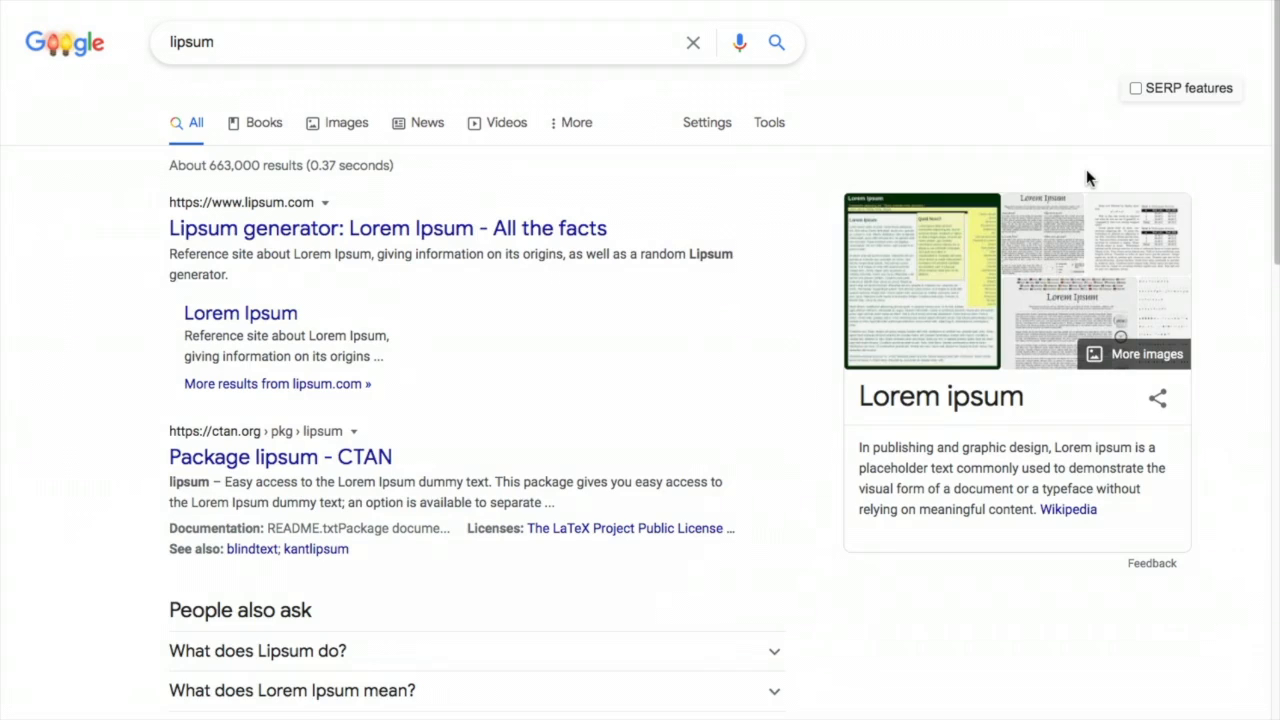
left_click(310, 230)
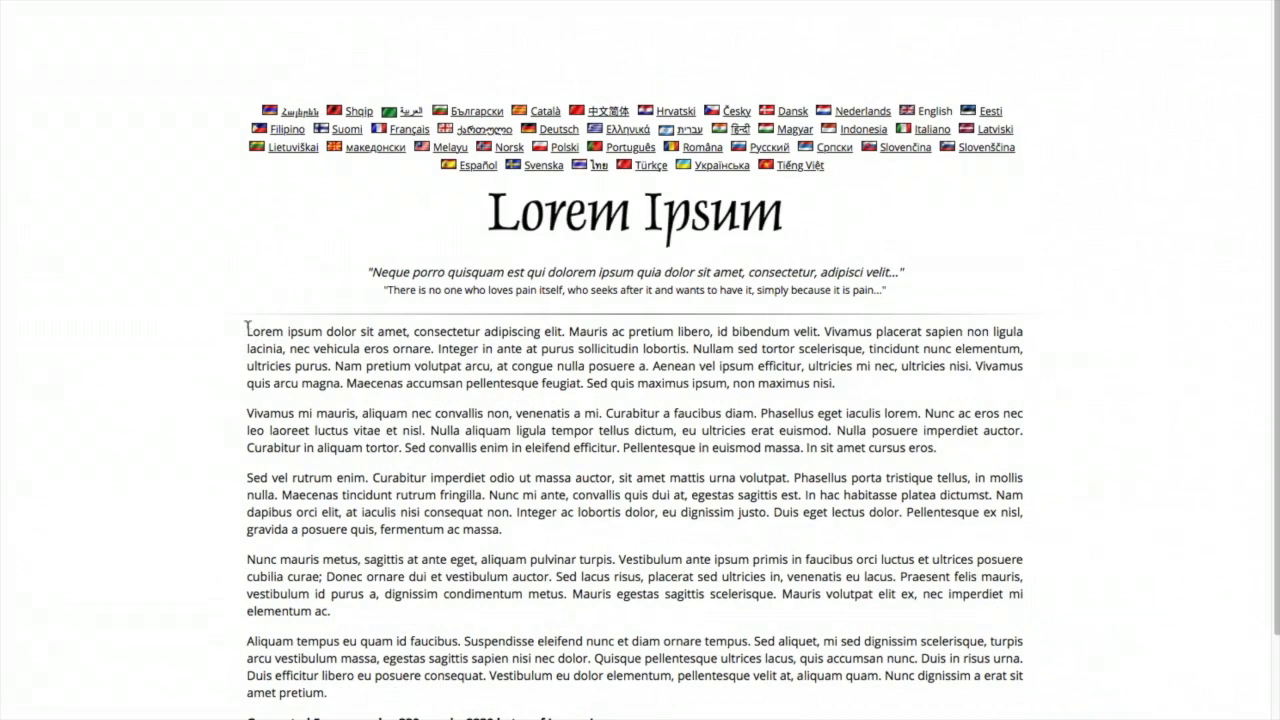
left_click_drag(247, 328, 543, 697)
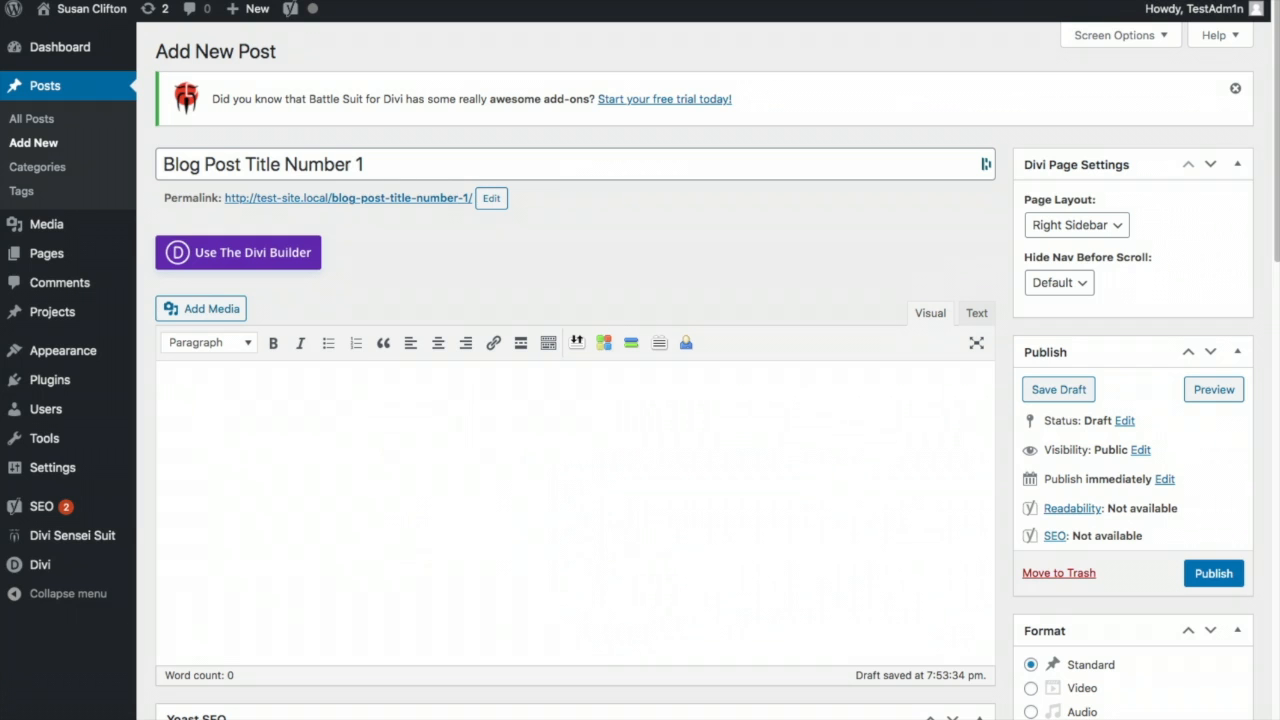
- Paste the Lorem Ipsum paragraphs into the post body and place the caret at the start
key("super+v")
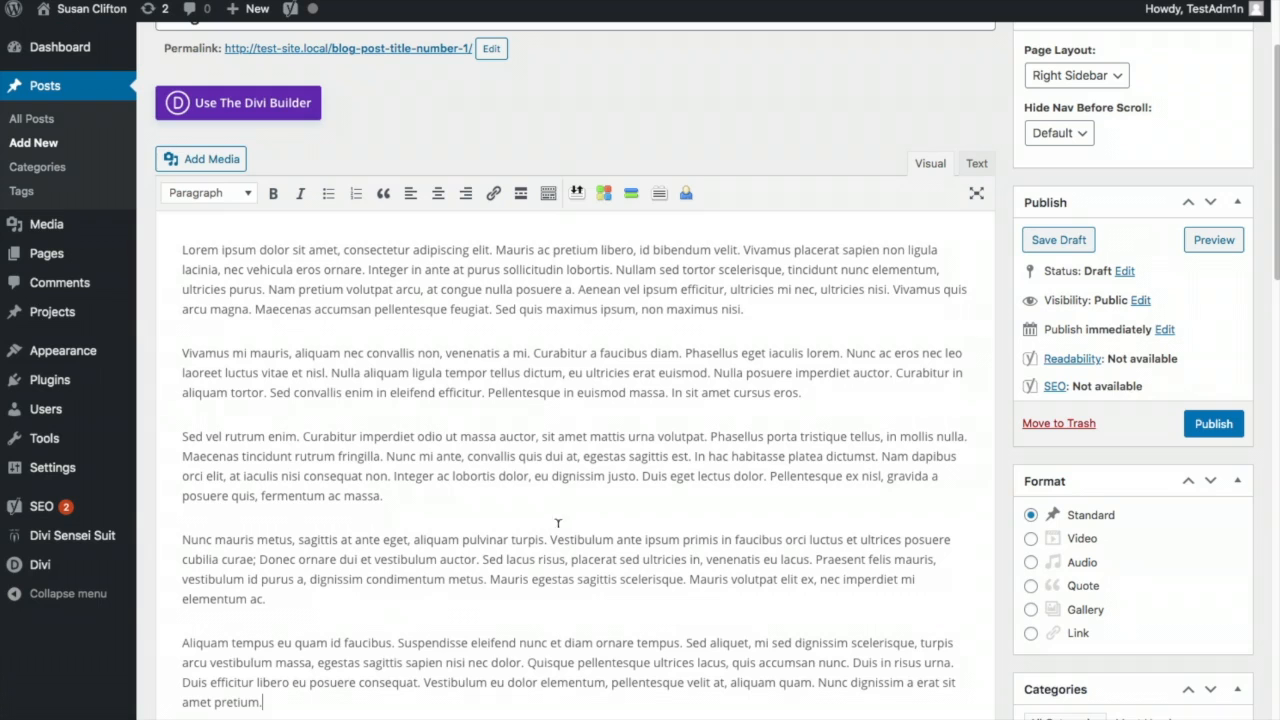
scroll(610, 526, "up", 2)
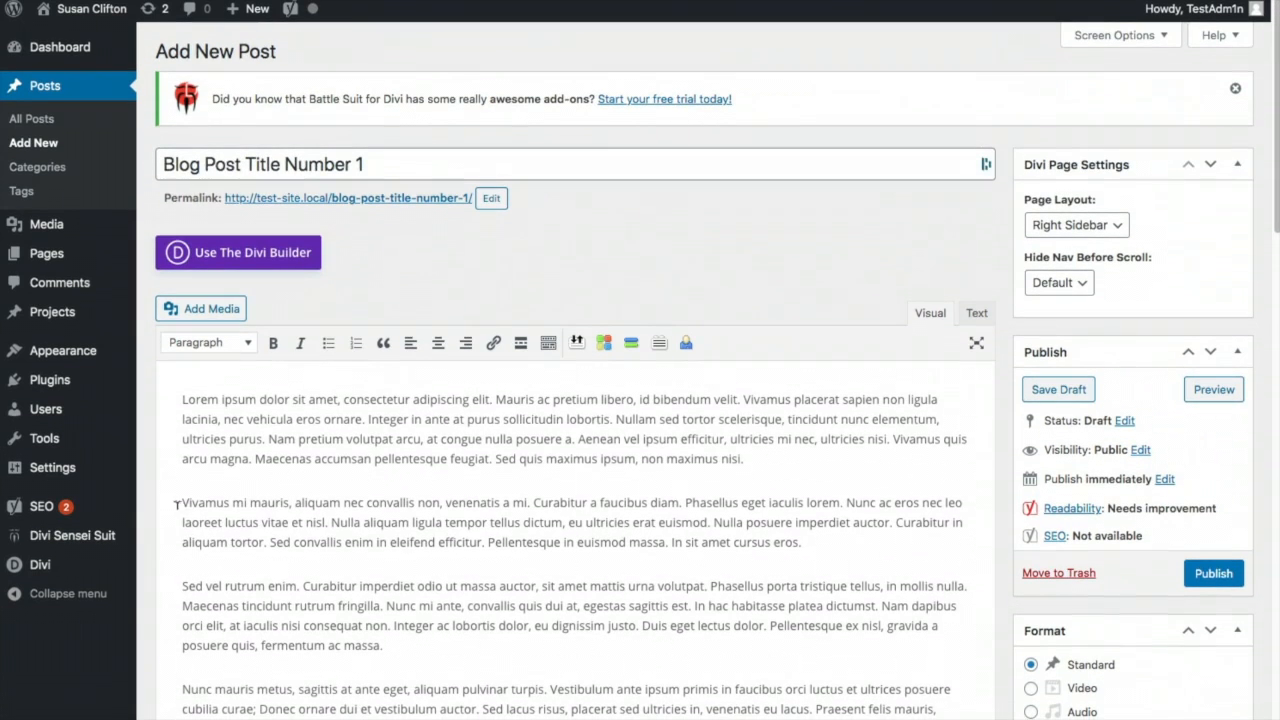
left_click(177, 392)
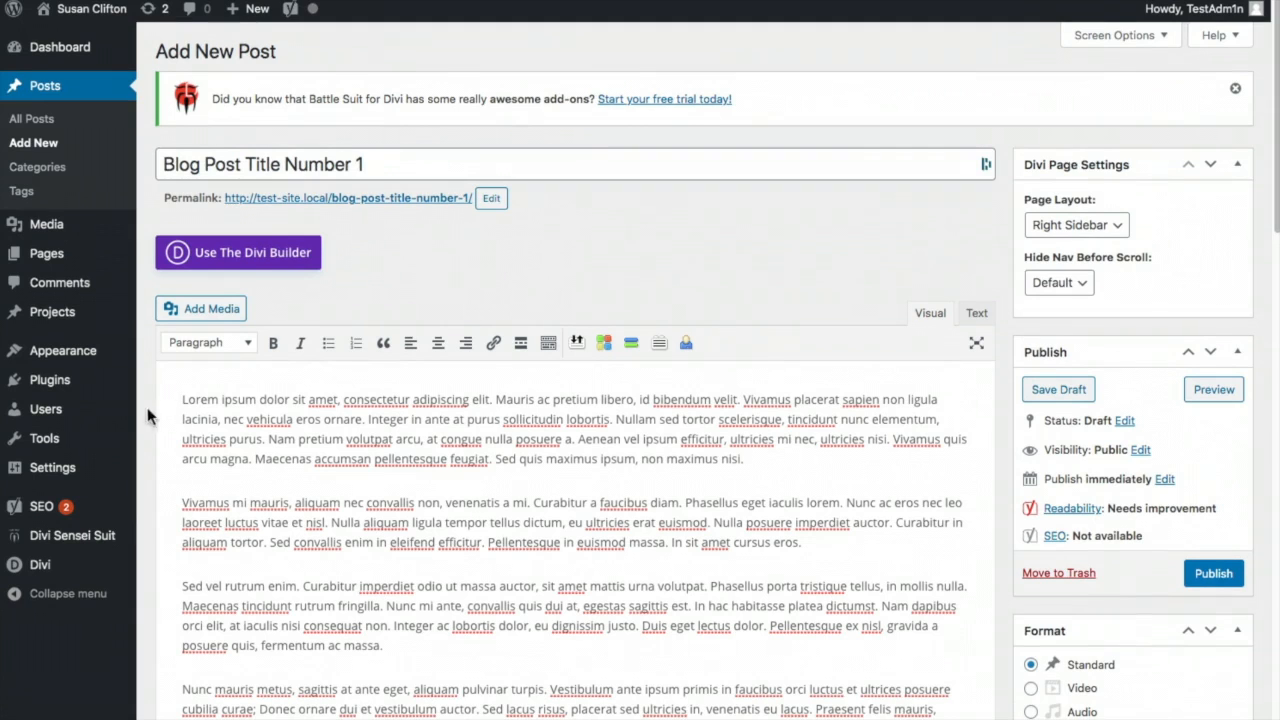
left_click(185, 397)
- Insert the flamingo painting at the top, aligned left at Medium 218 × 300 size
left_click(211, 310)
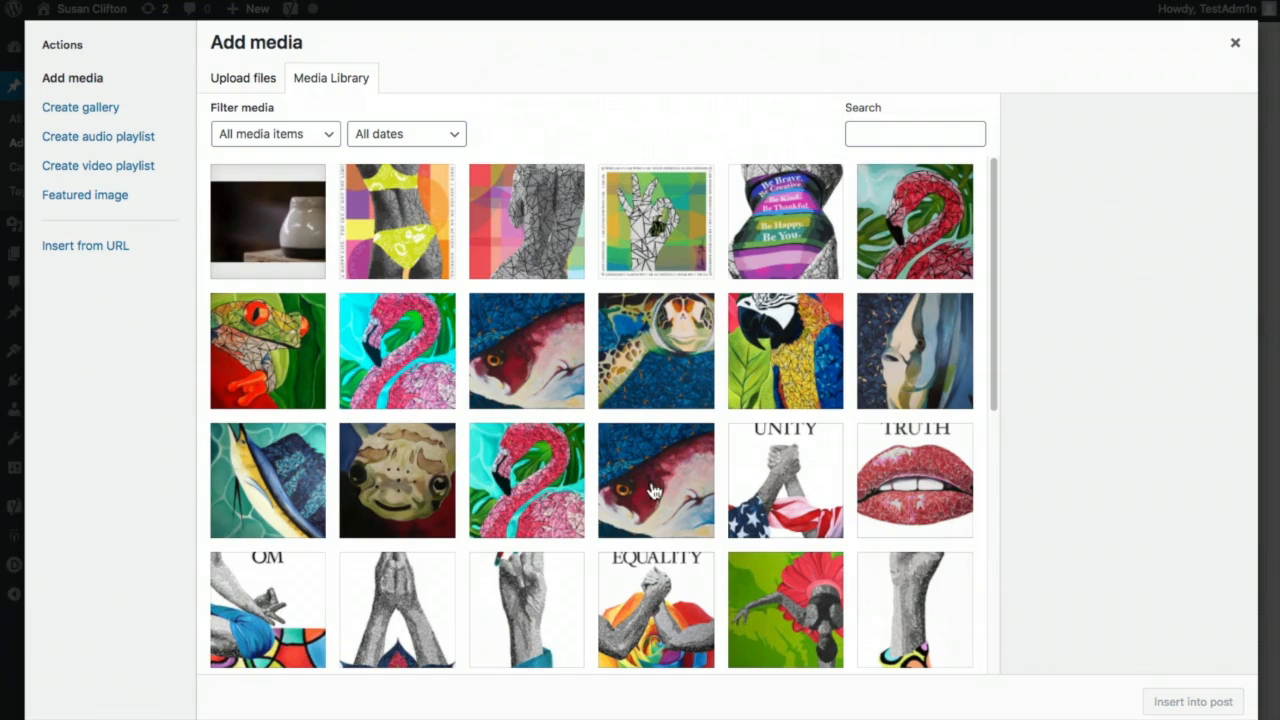
left_click(570, 487)
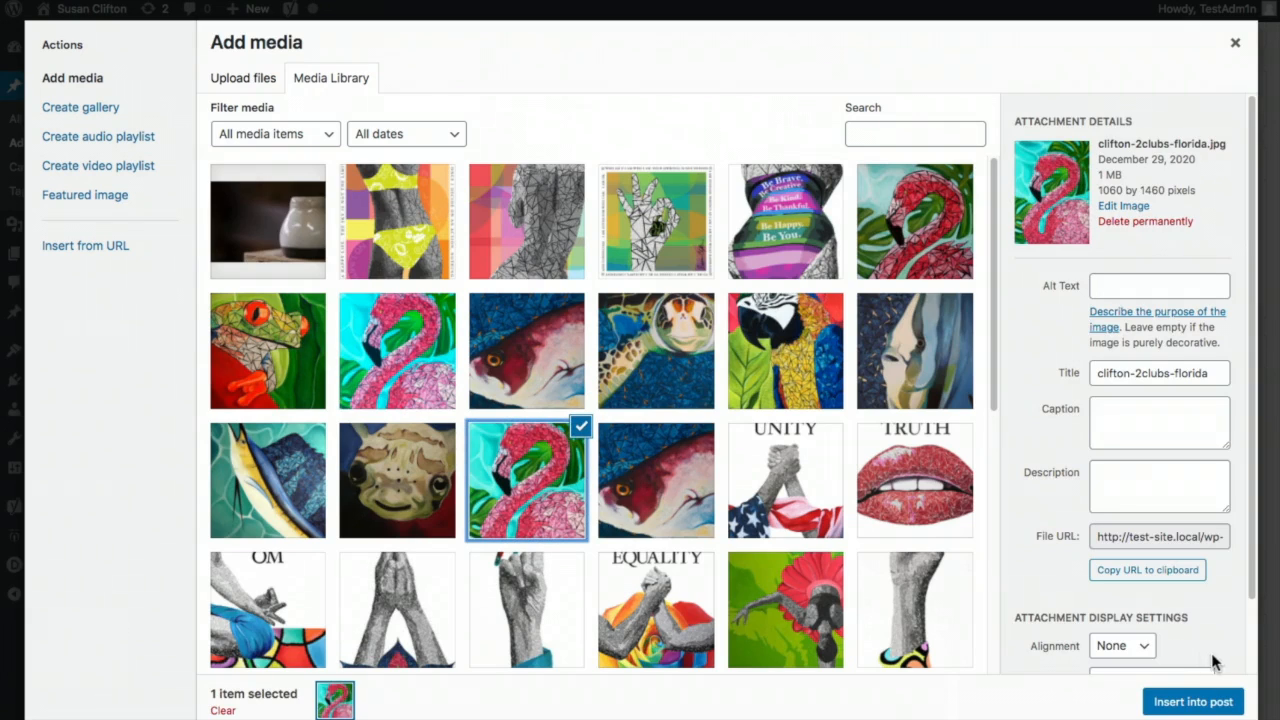
scroll(1244, 590, "down", 2)
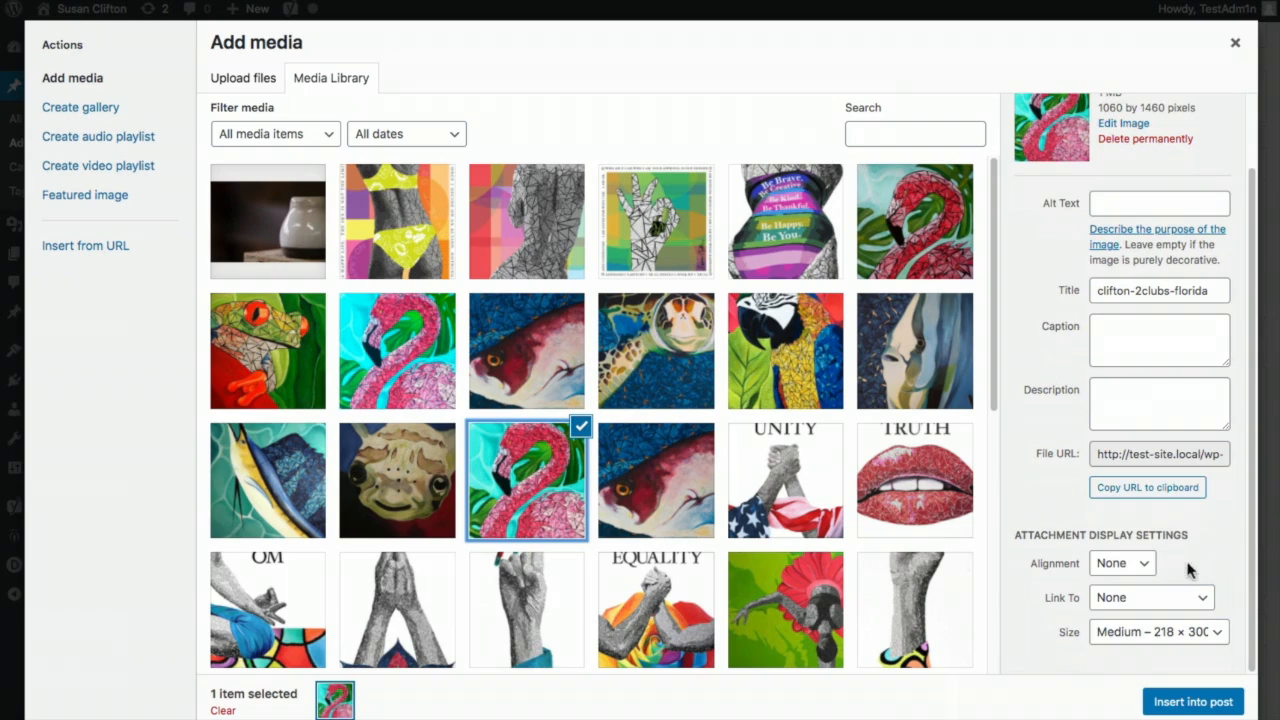
left_click(1136, 566)
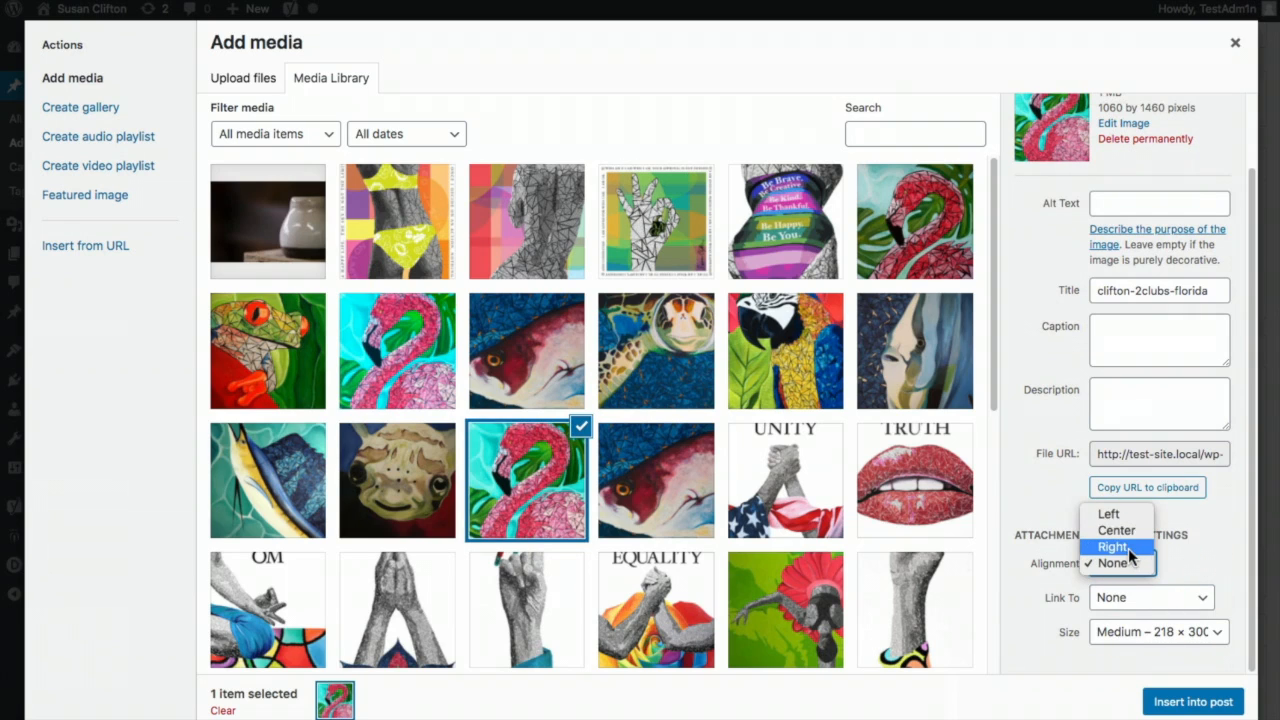
left_click(1108, 514)
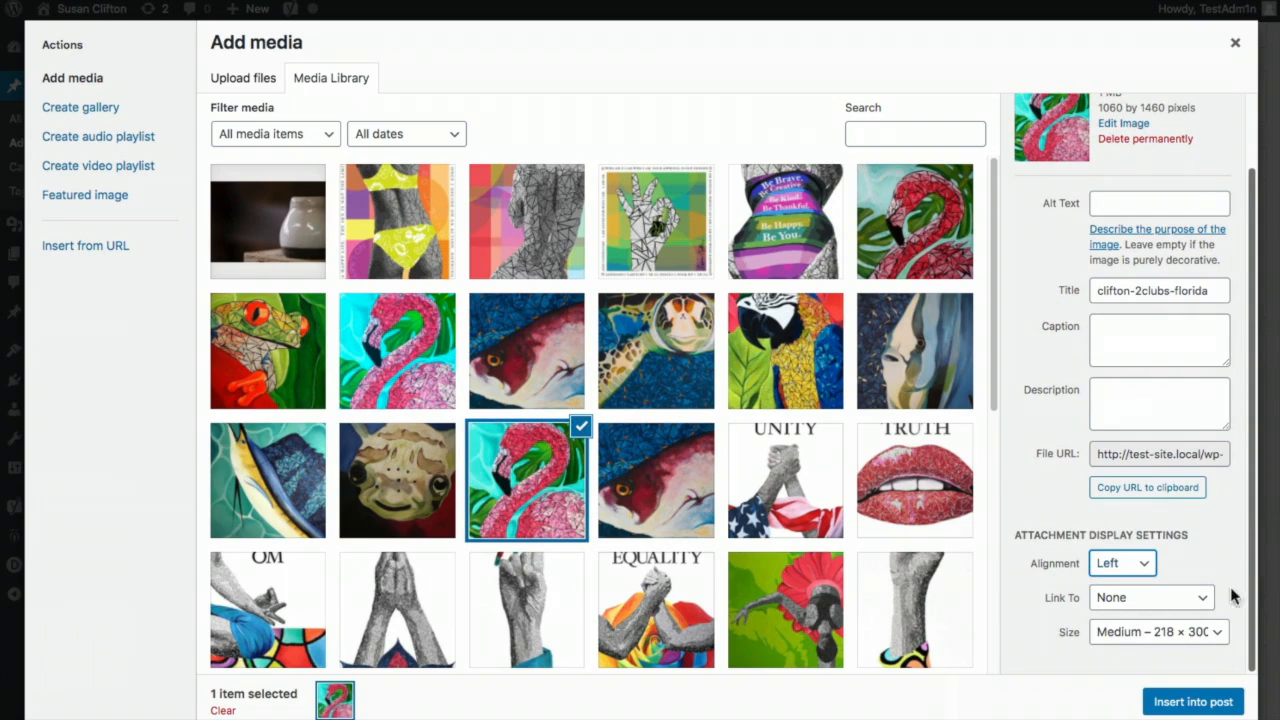
left_click(1205, 634)
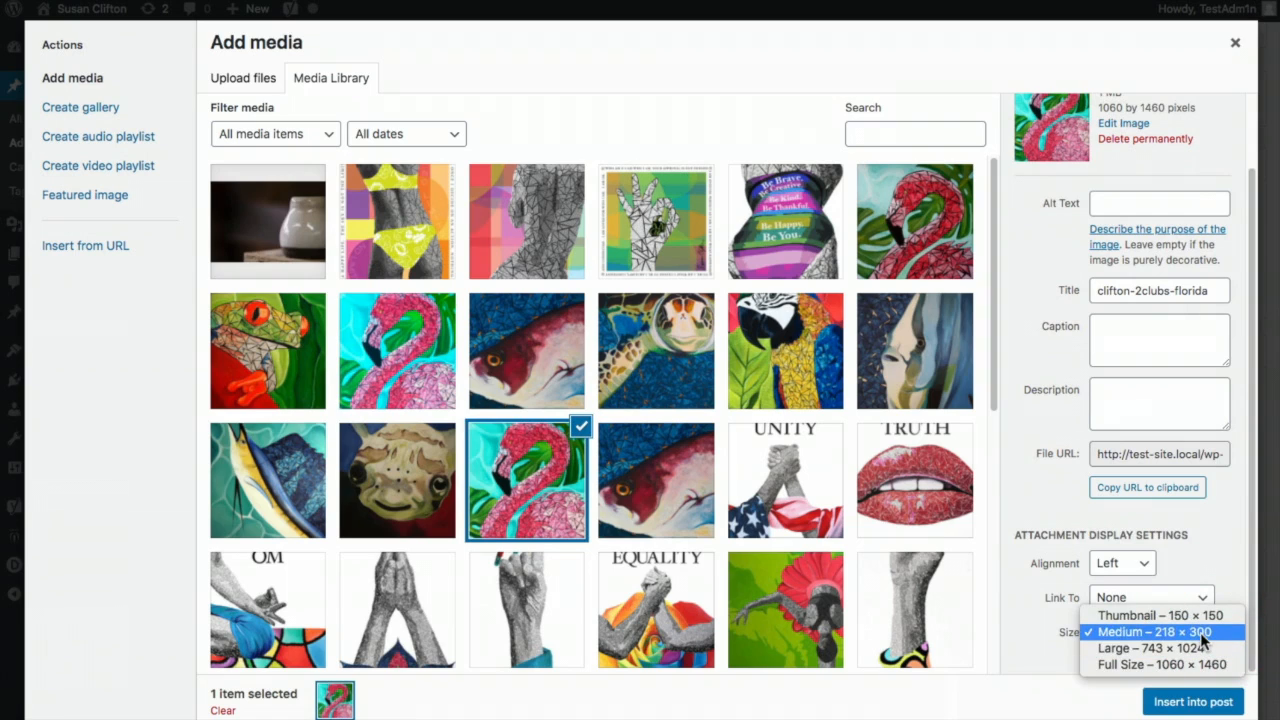
left_click(1200, 632)
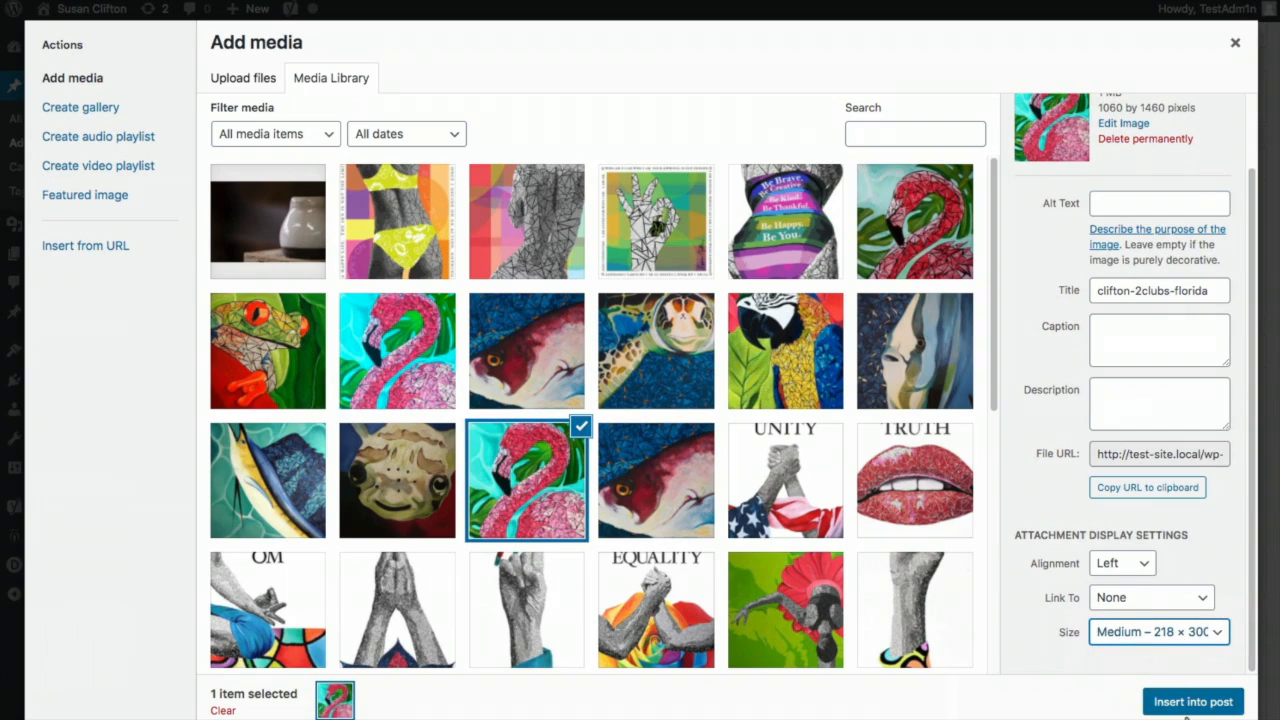
left_click(1193, 702)
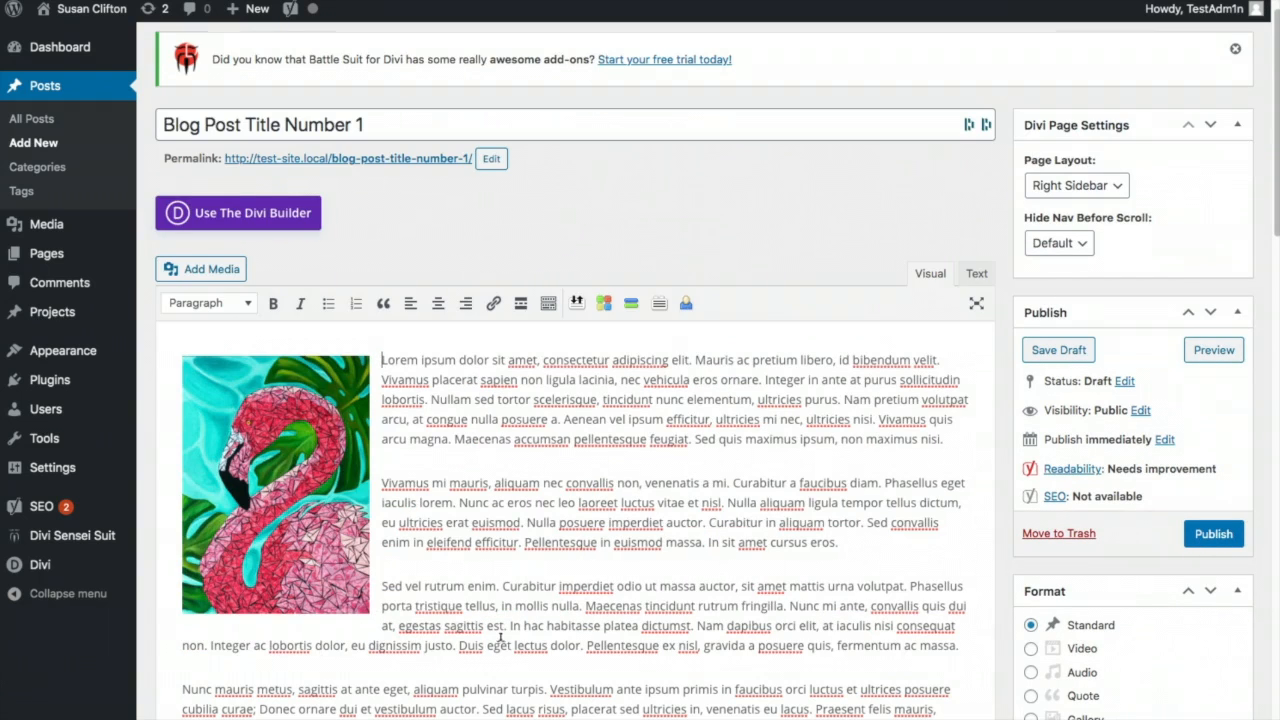
- Add a new 'Exhibitions' category and tick it for Blog Post Title Number 1
scroll(664, 600, "down", 5)
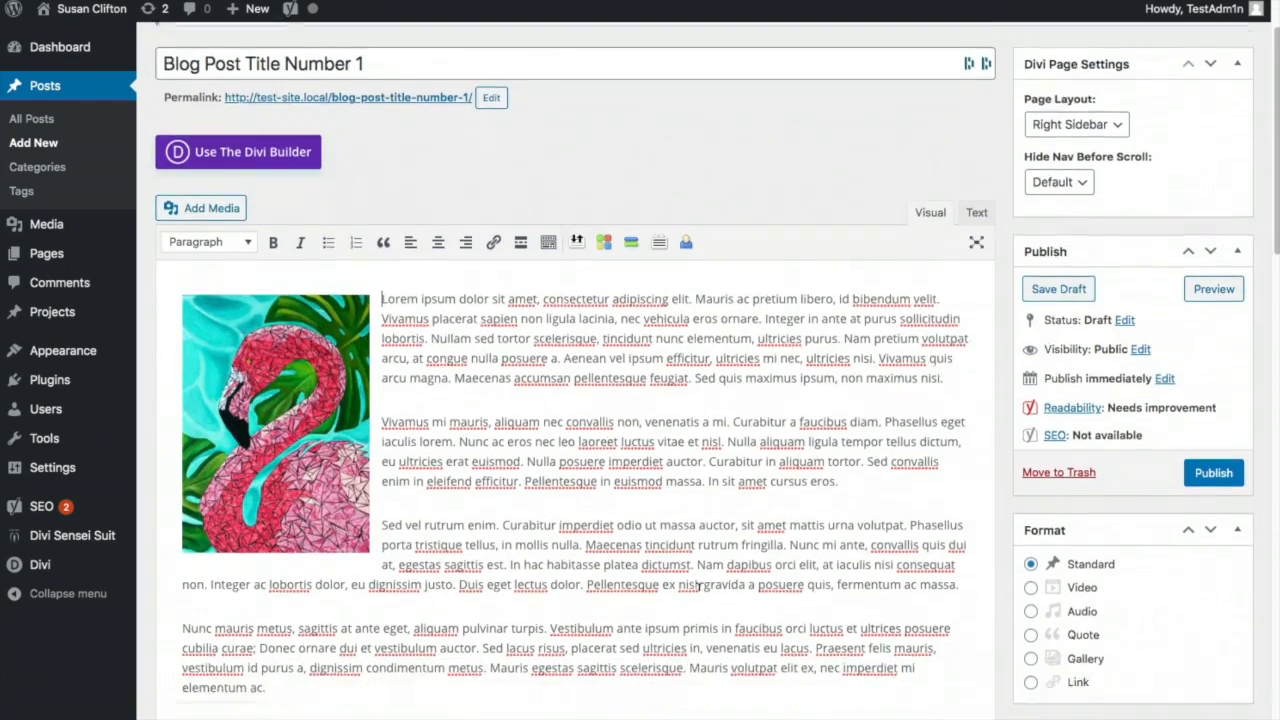
scroll(860, 578, "down", 3)
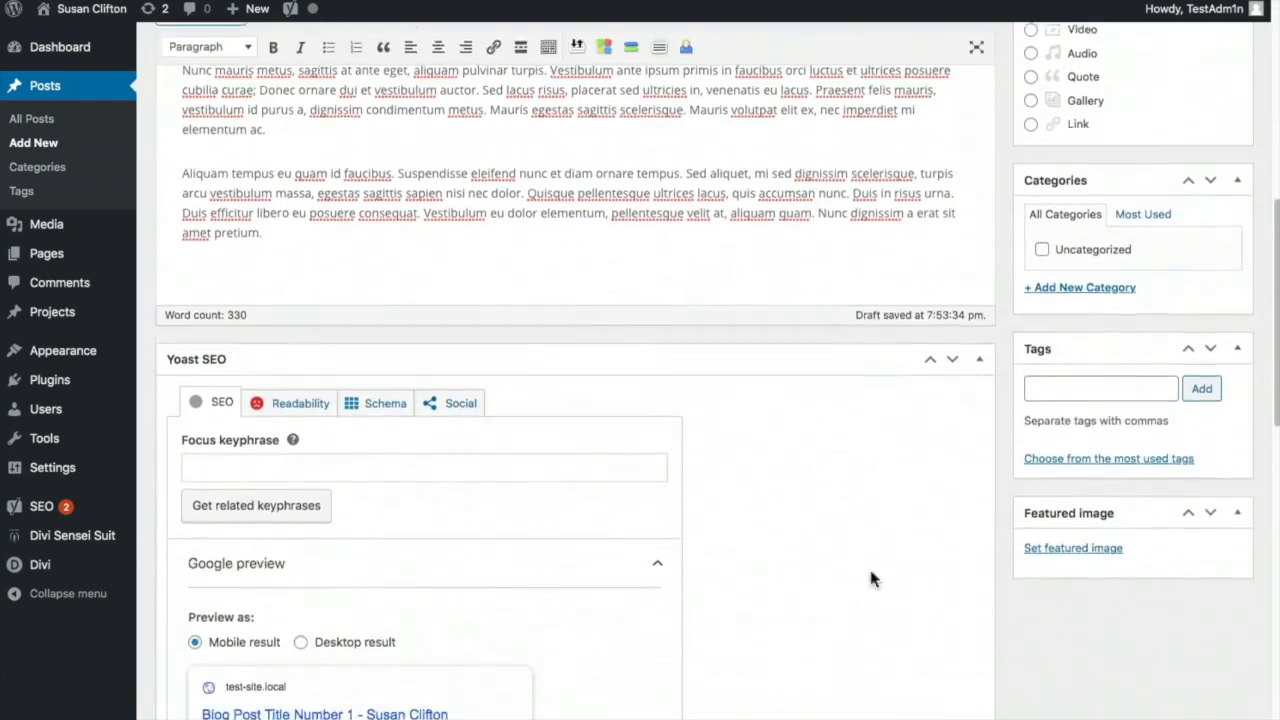
scroll(890, 590, "up", 2)
scroll(1091, 363, "up", 1)
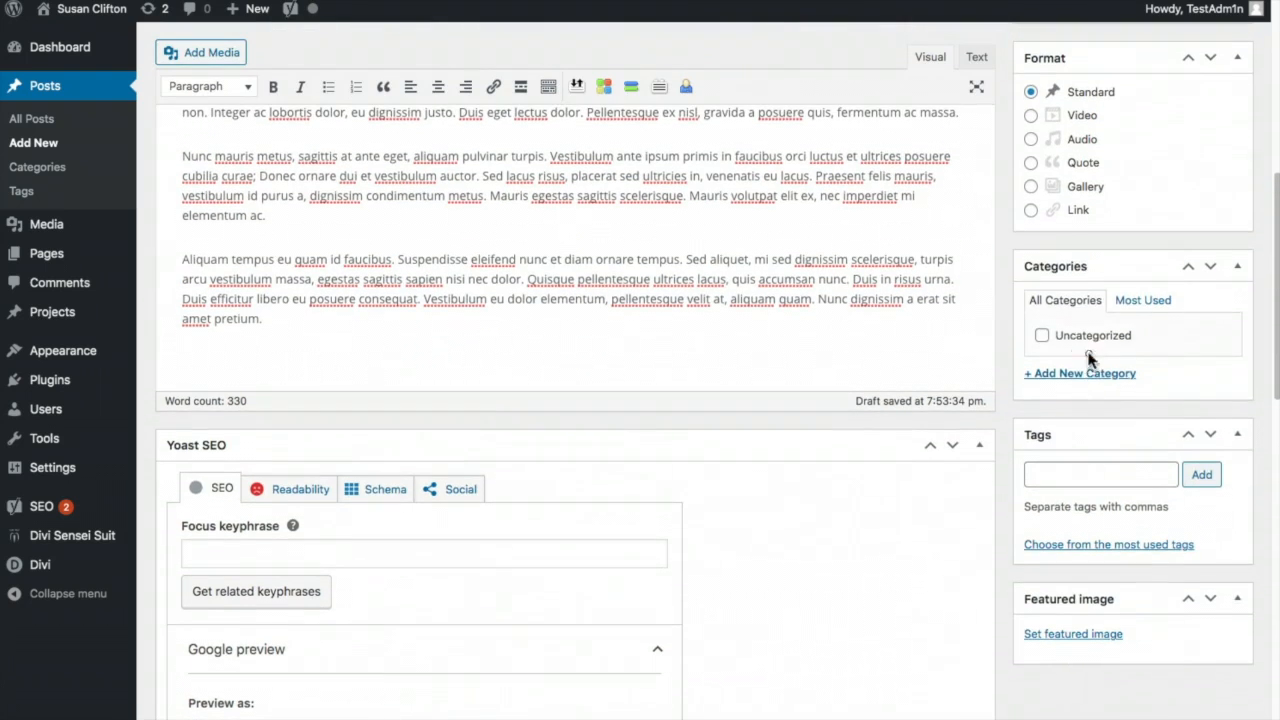
left_click(1090, 374)
left_click(1090, 407)
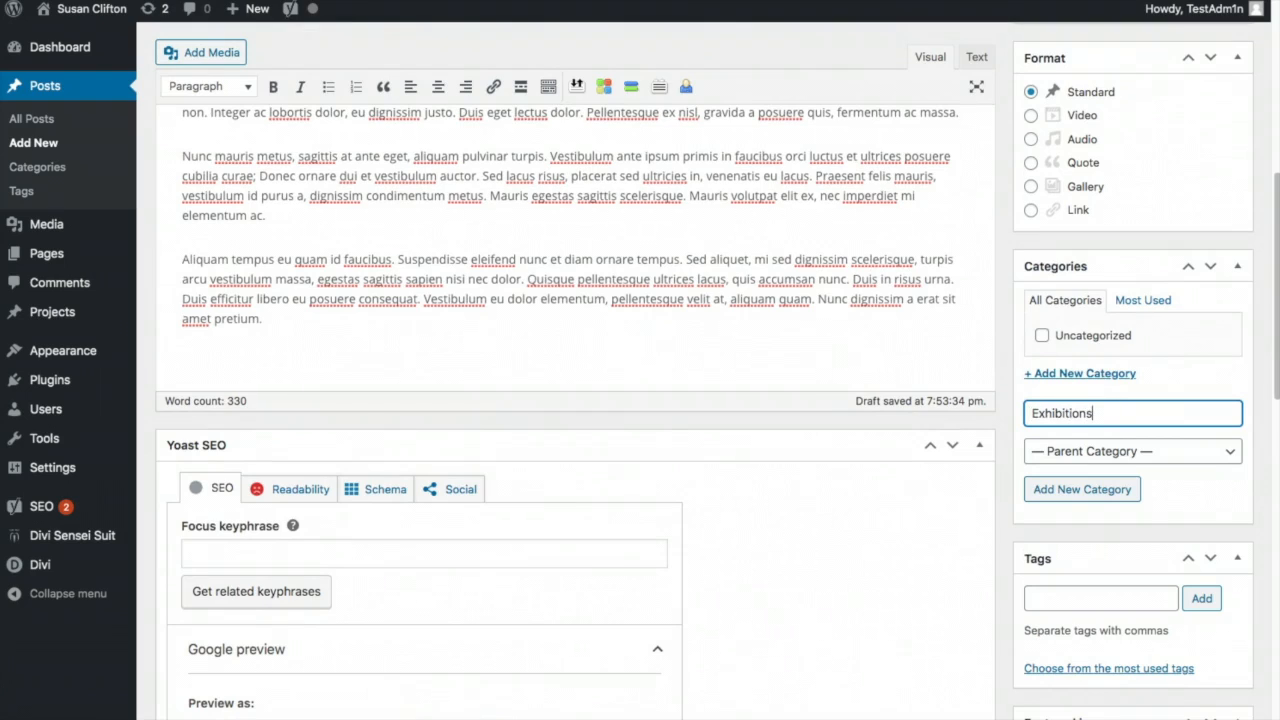
left_click(1171, 492)
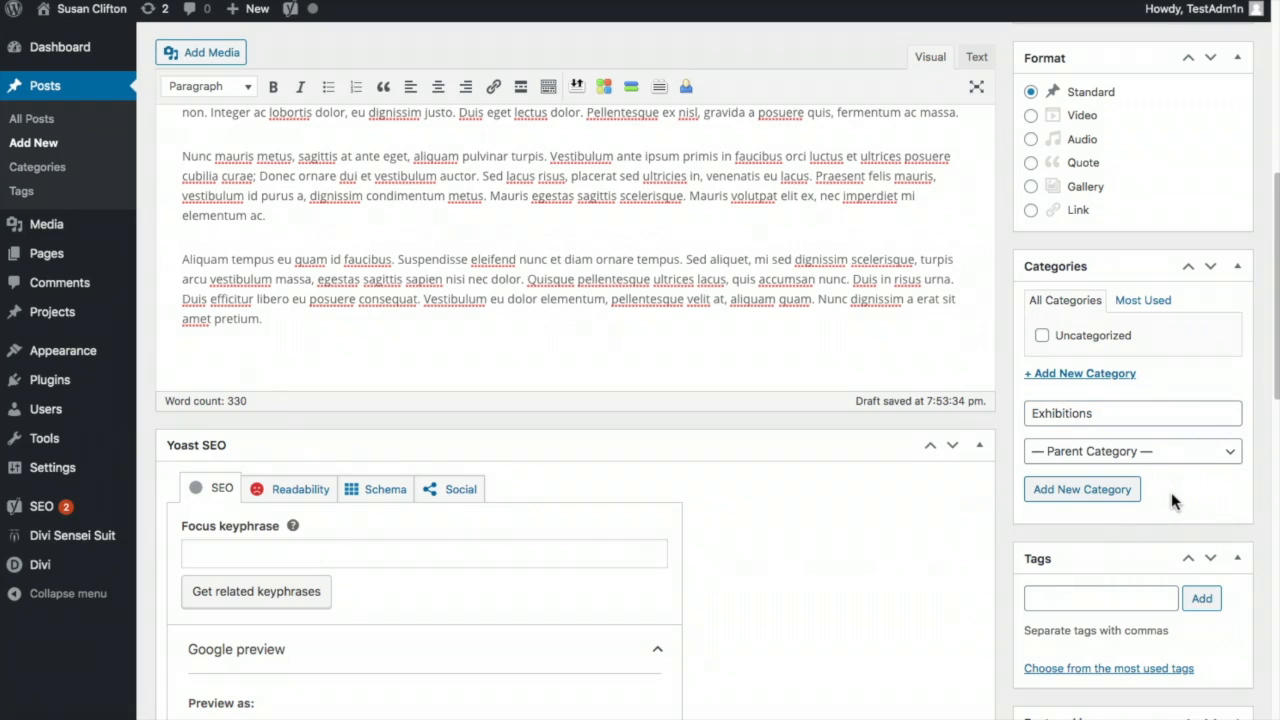
left_click(1114, 410)
key("Return")
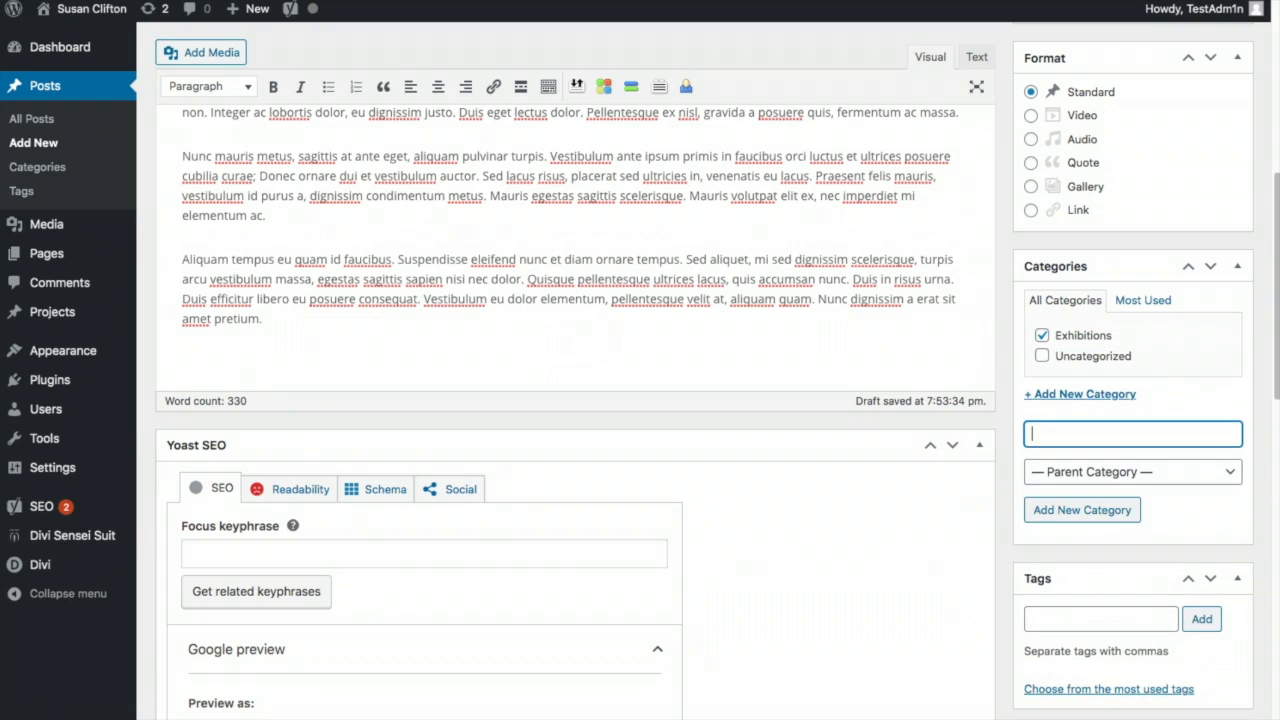
scroll(1236, 560, "down", 5)
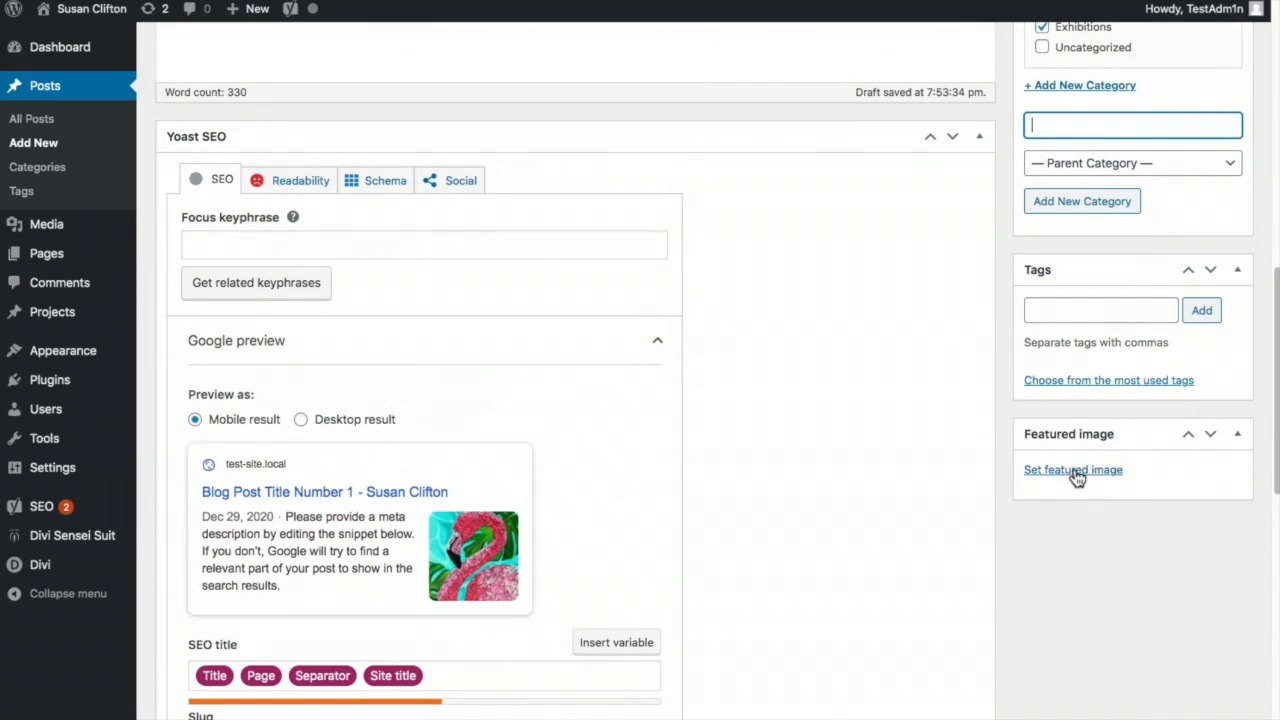
- Set the green curtain-call-900 painting as the post's featured image
left_click(1075, 472)
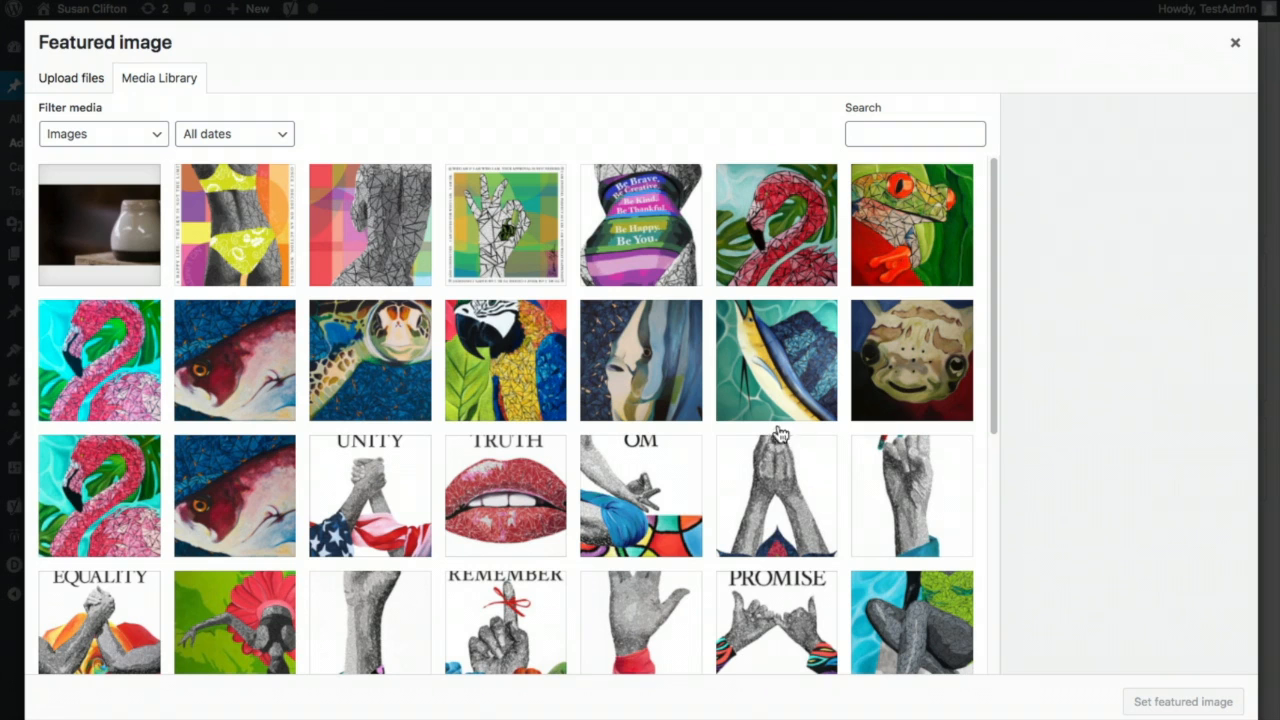
scroll(857, 434, "down", 5)
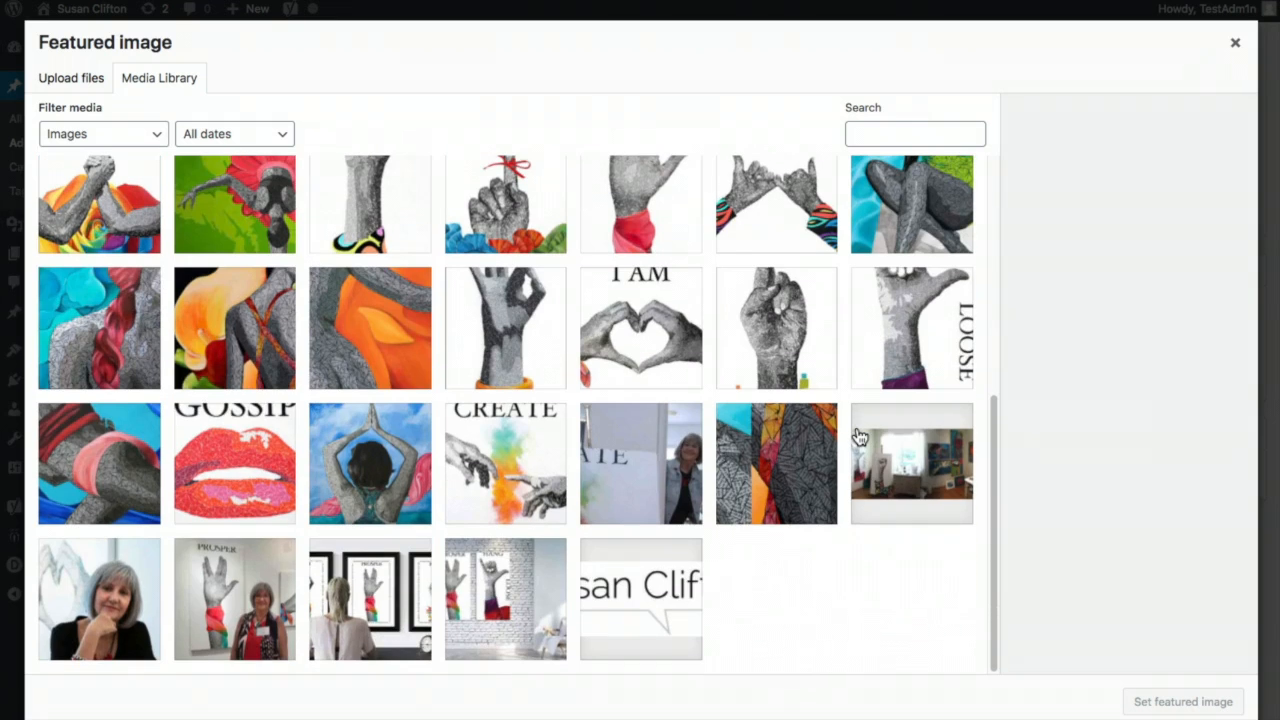
left_click(218, 200)
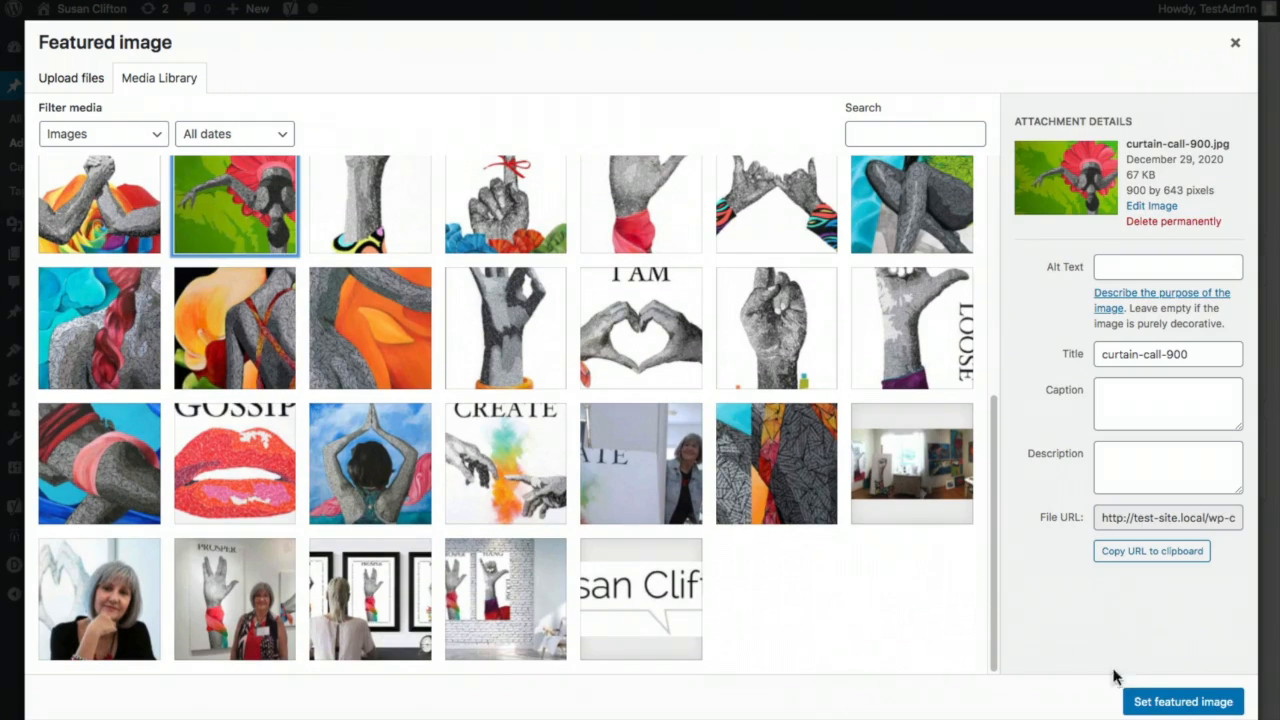
left_click(1188, 703)
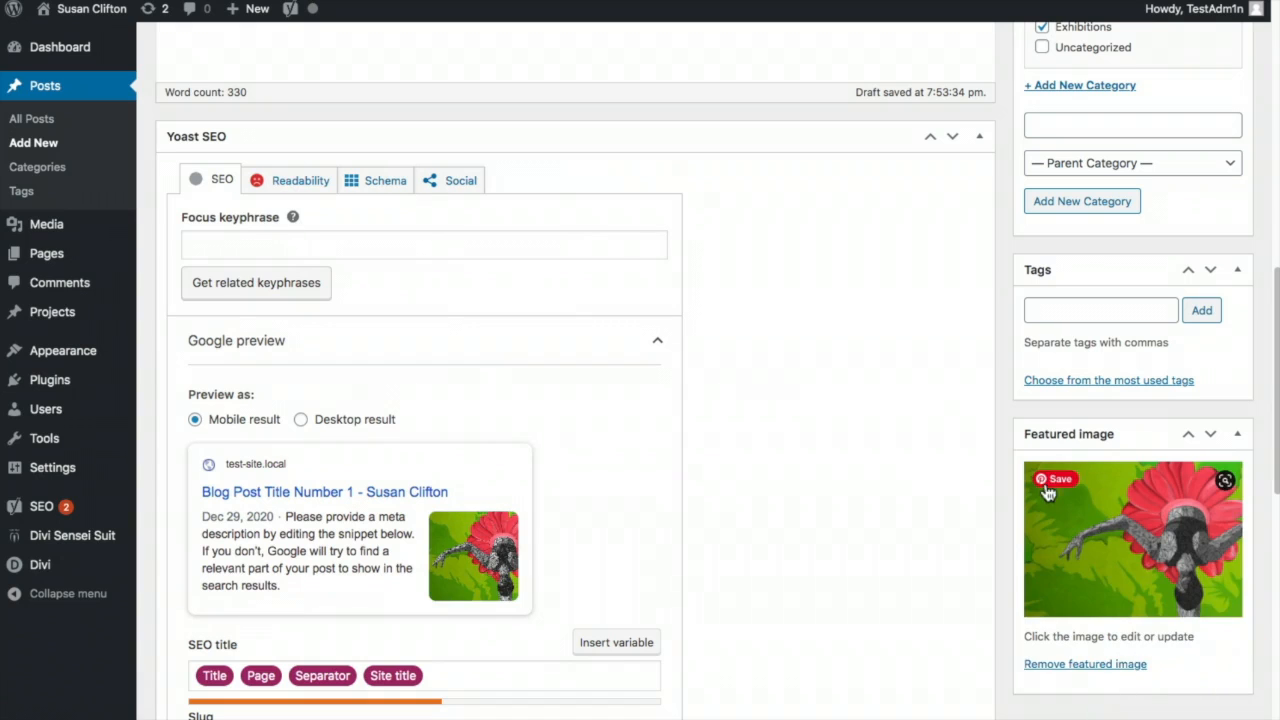
- Publish Blog Post Title Number 1
scroll(935, 470, "down", 5)
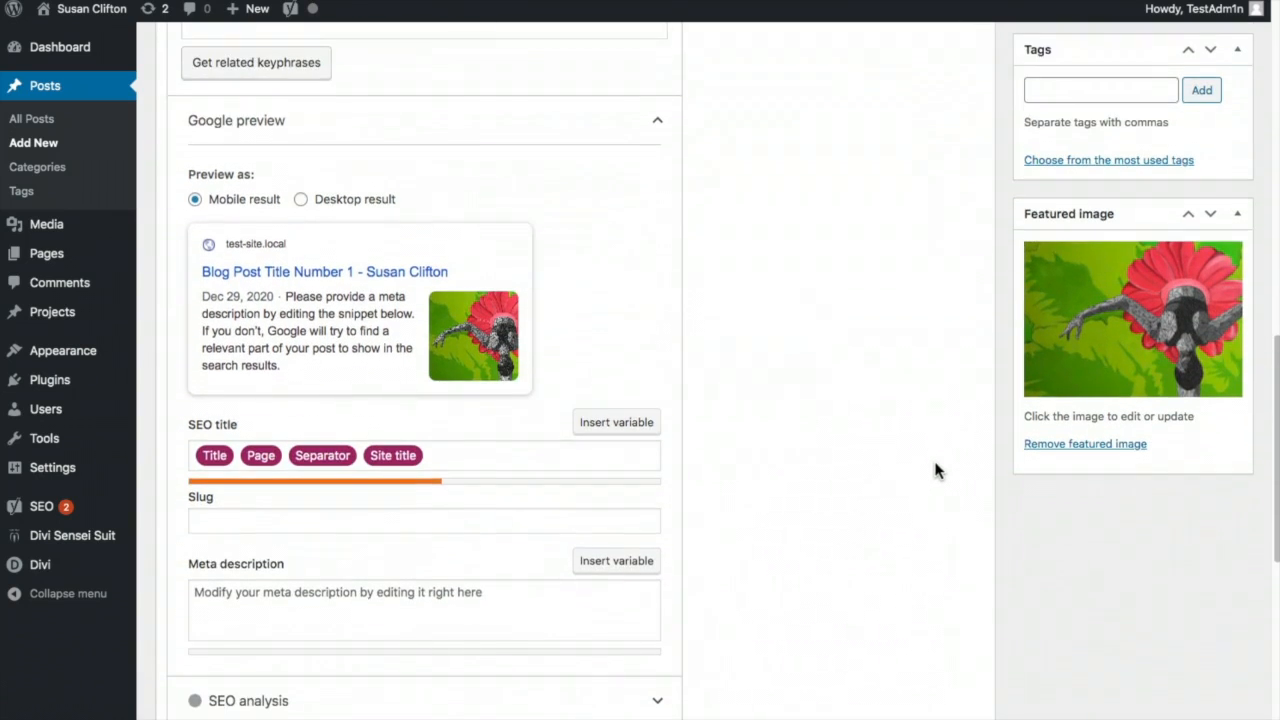
scroll(934, 469, "down", 2)
scroll(934, 469, "up", 15)
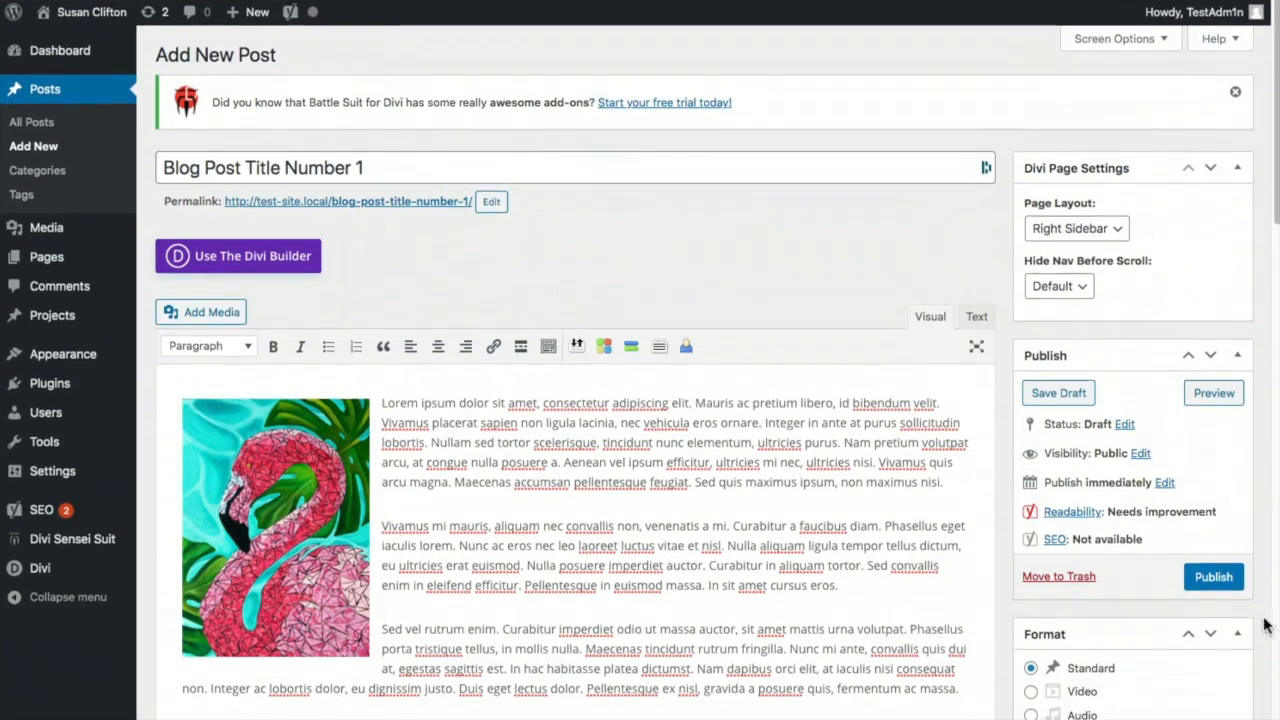
left_click(1213, 576)
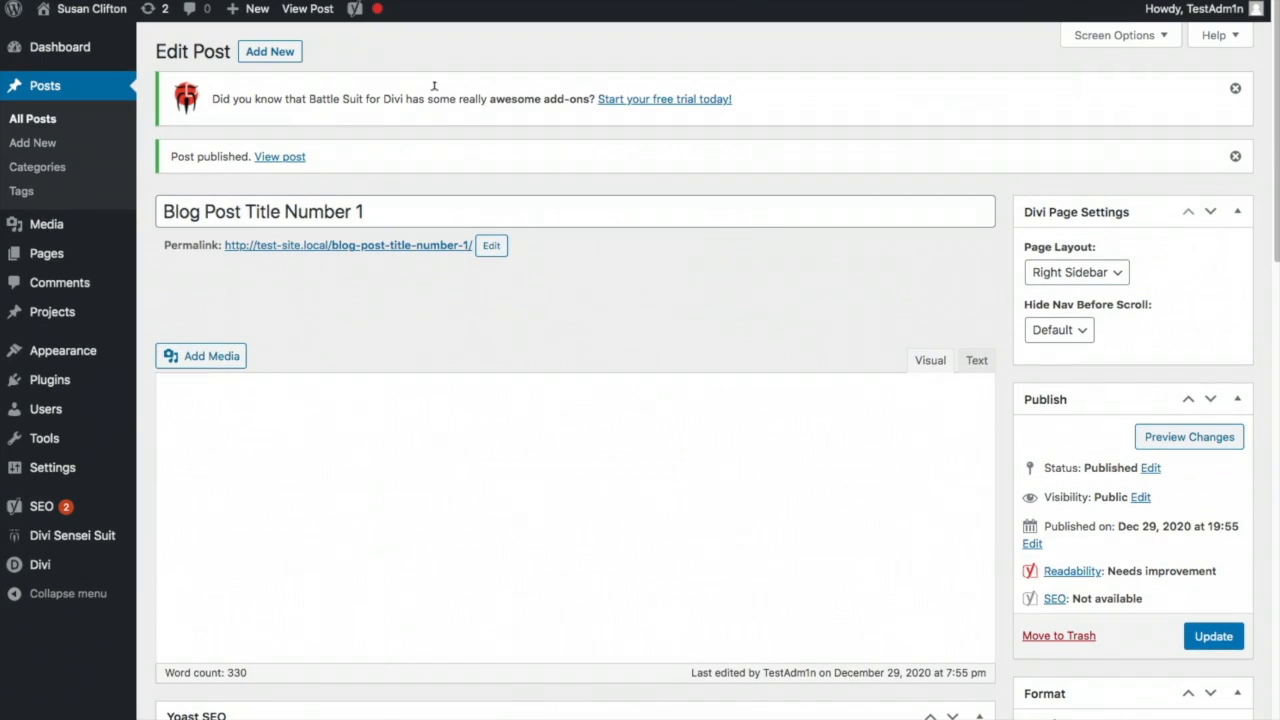
- Start a new post titled 'Blog Post Title Number 2' and paste the Lorem Ipsum body text
left_click(372, 48)
triple_click(241, 200)
key("super+c")
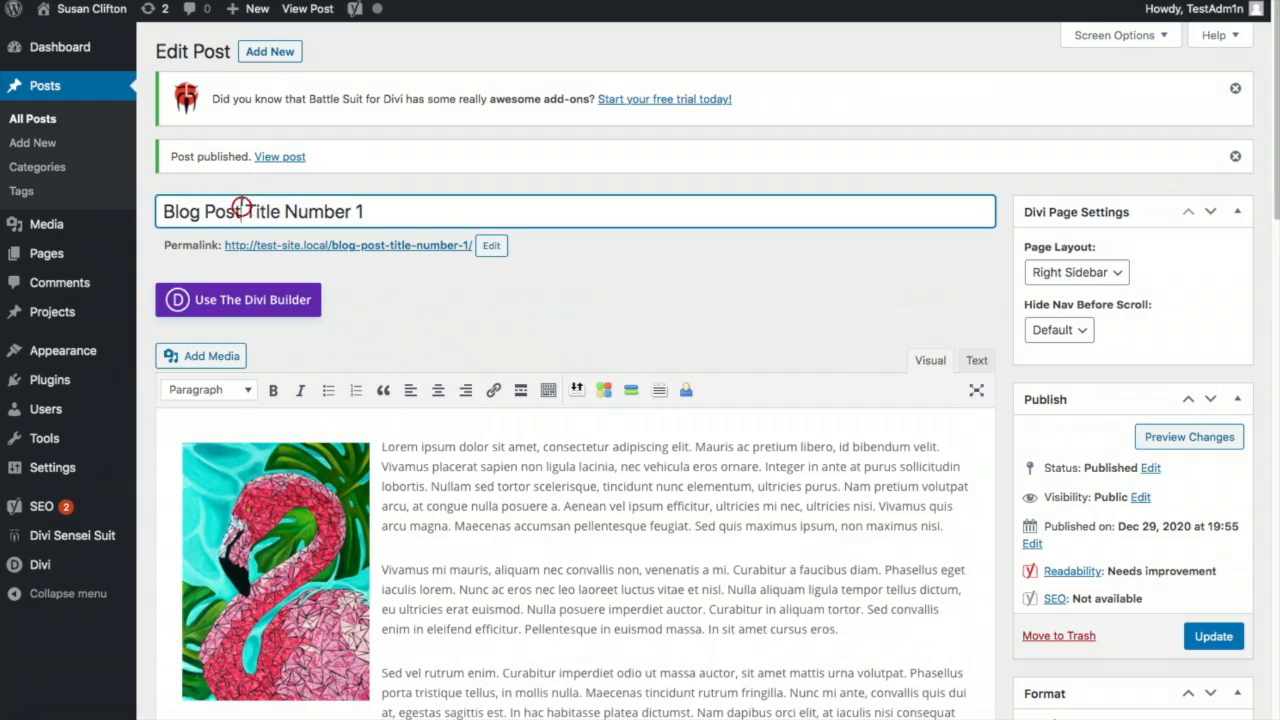
left_click(268, 54)
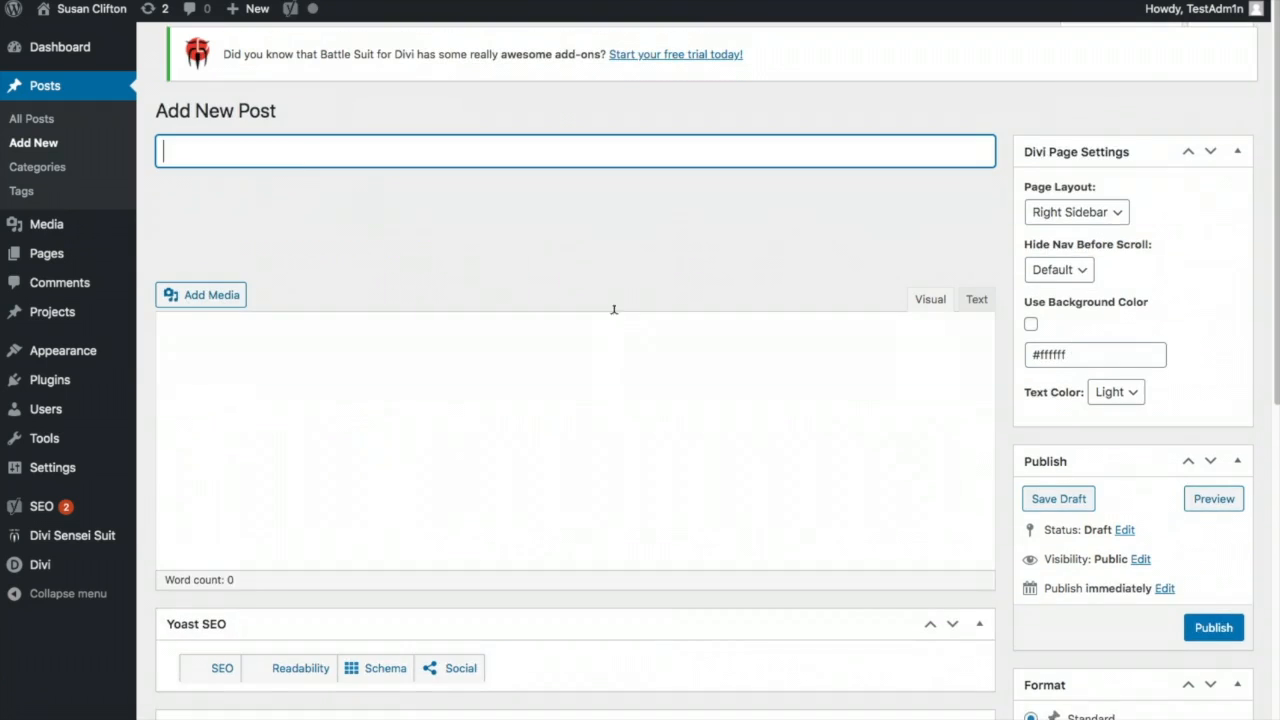
key("super+v")
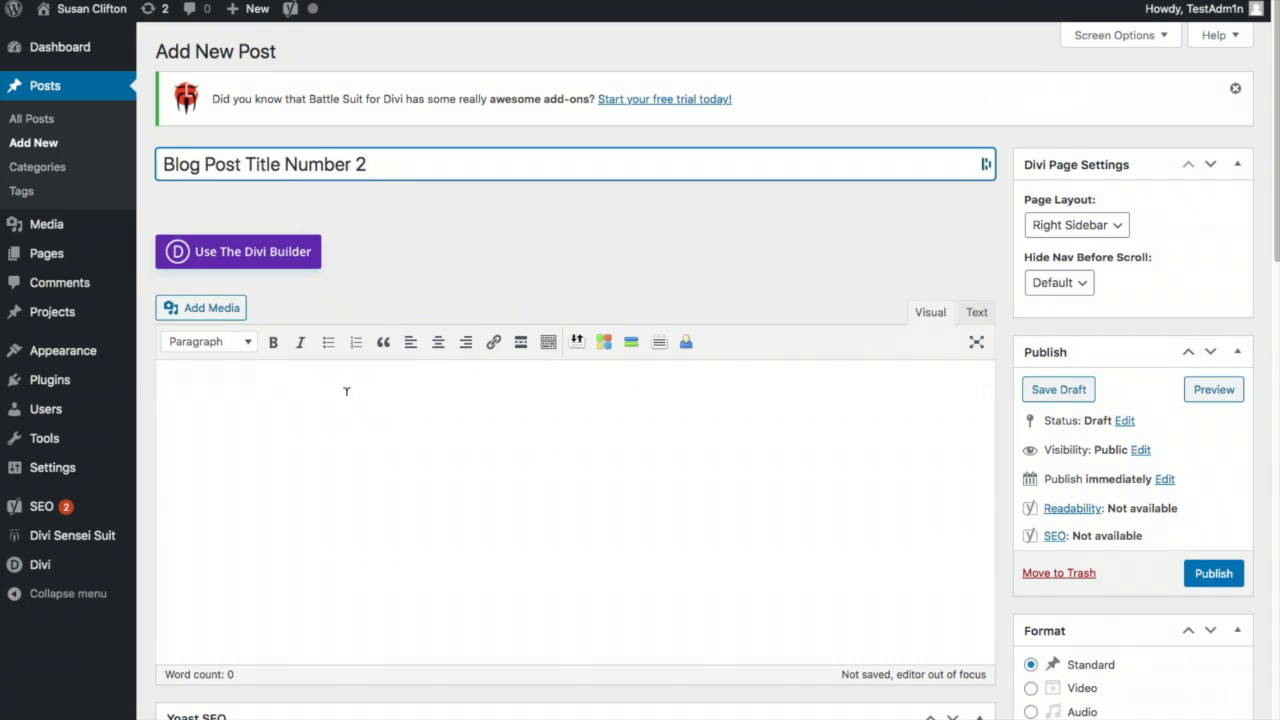
left_click(348, 398)
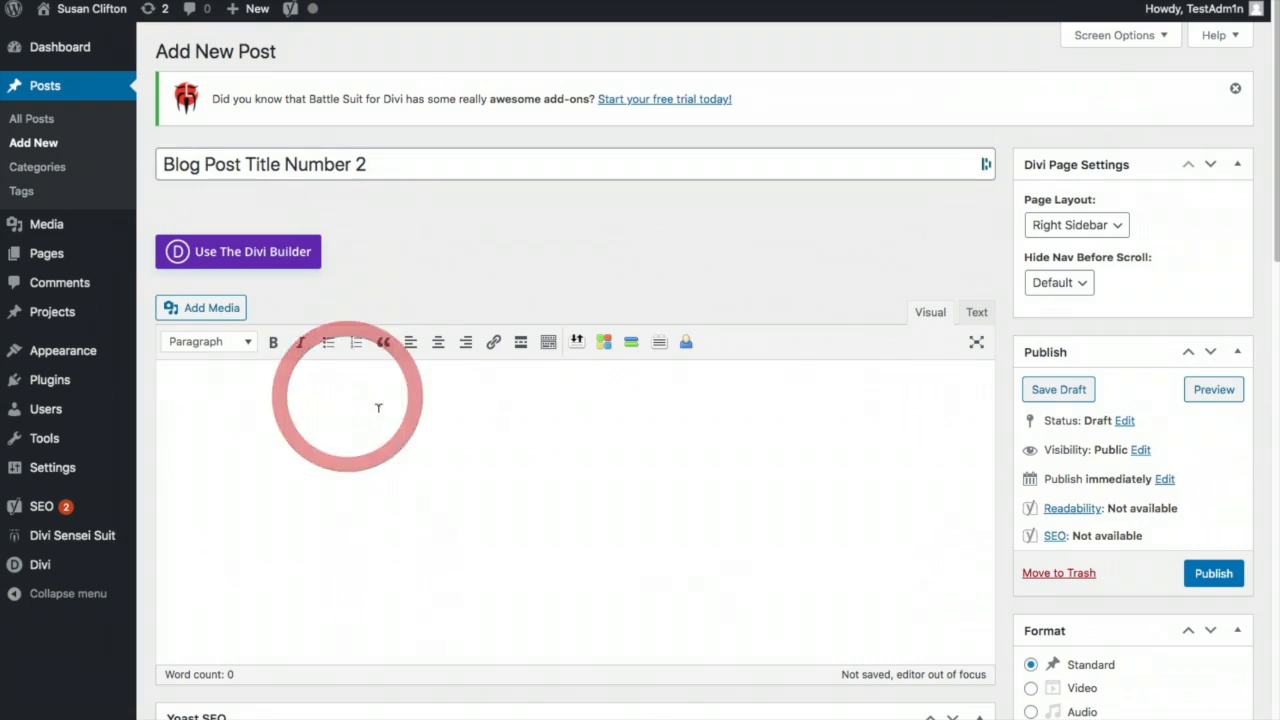
key("ctrl+v")
- Set the orange-and-grey painting as the post's featured image
scroll(751, 537, "down", 5)
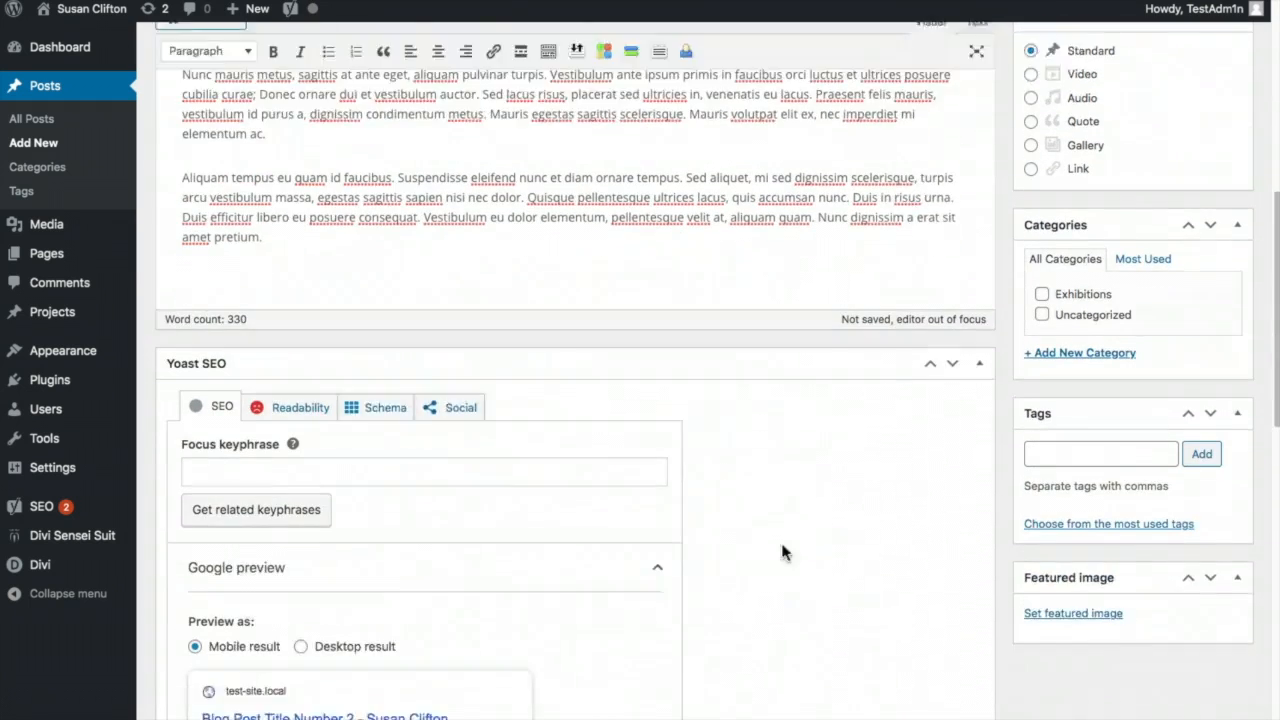
left_click(1053, 530)
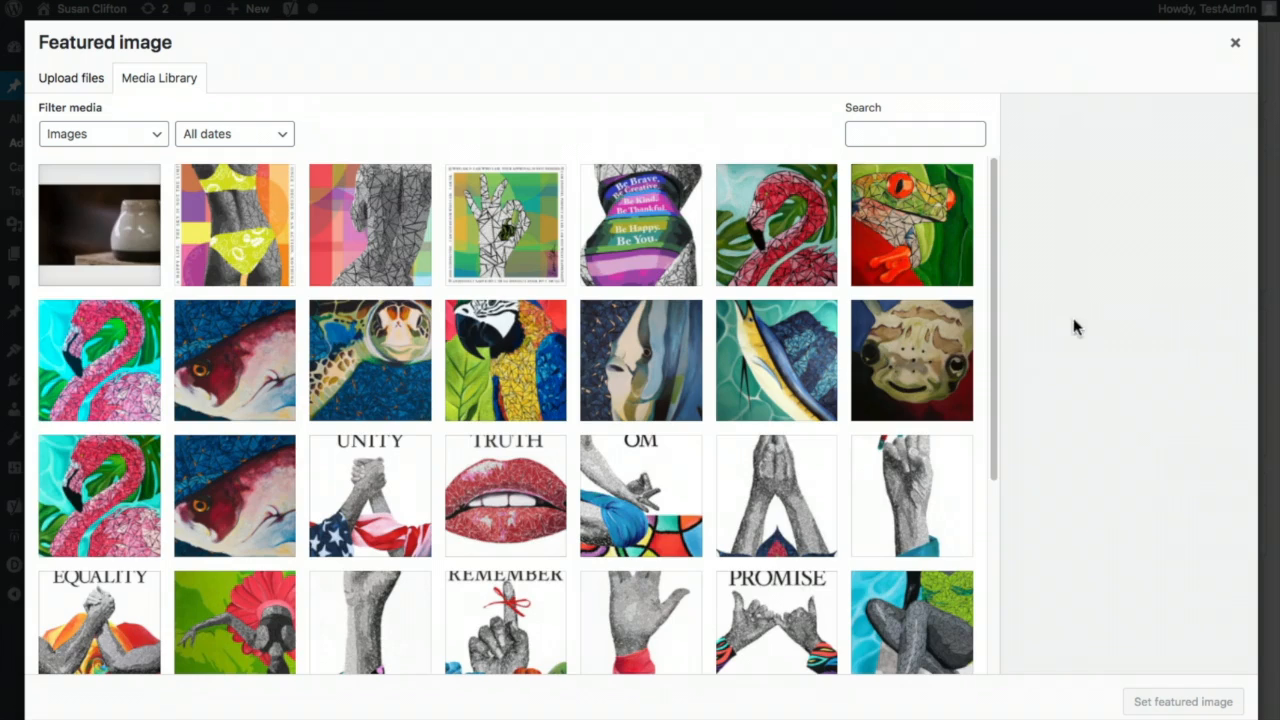
scroll(750, 582, "down", 1)
scroll(750, 582, "down", 5)
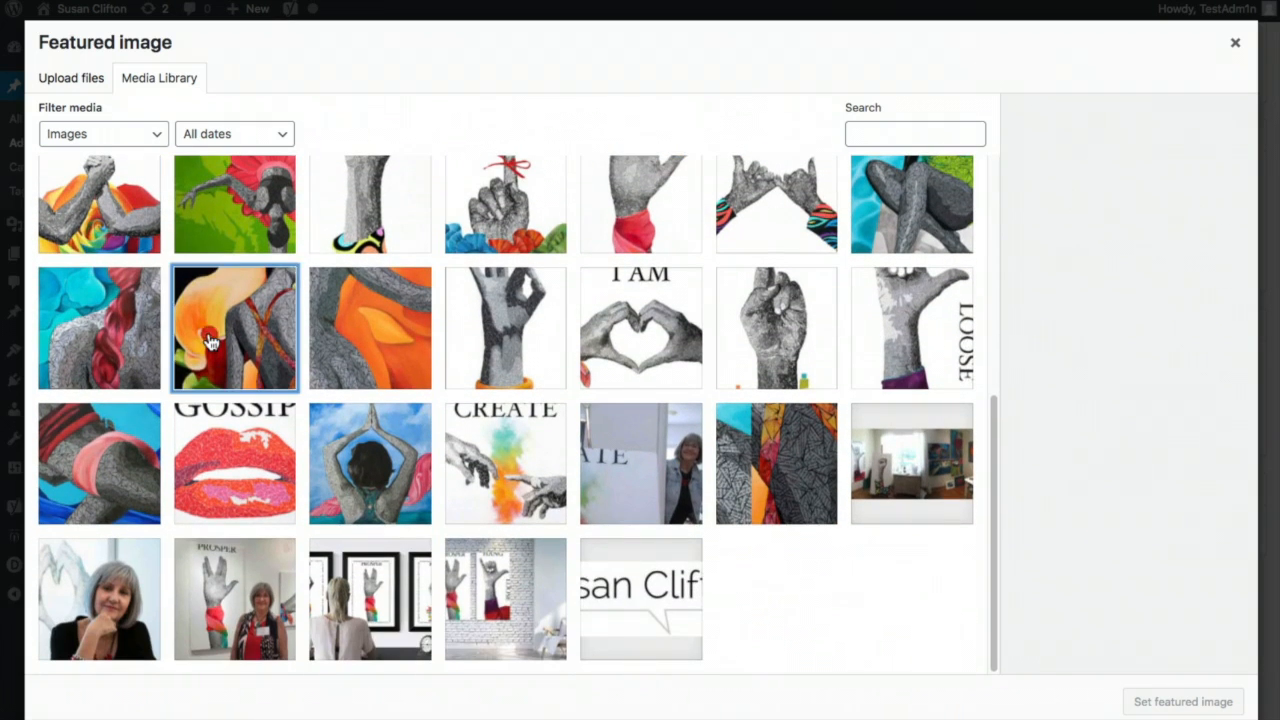
left_click(212, 338)
left_click(1158, 703)
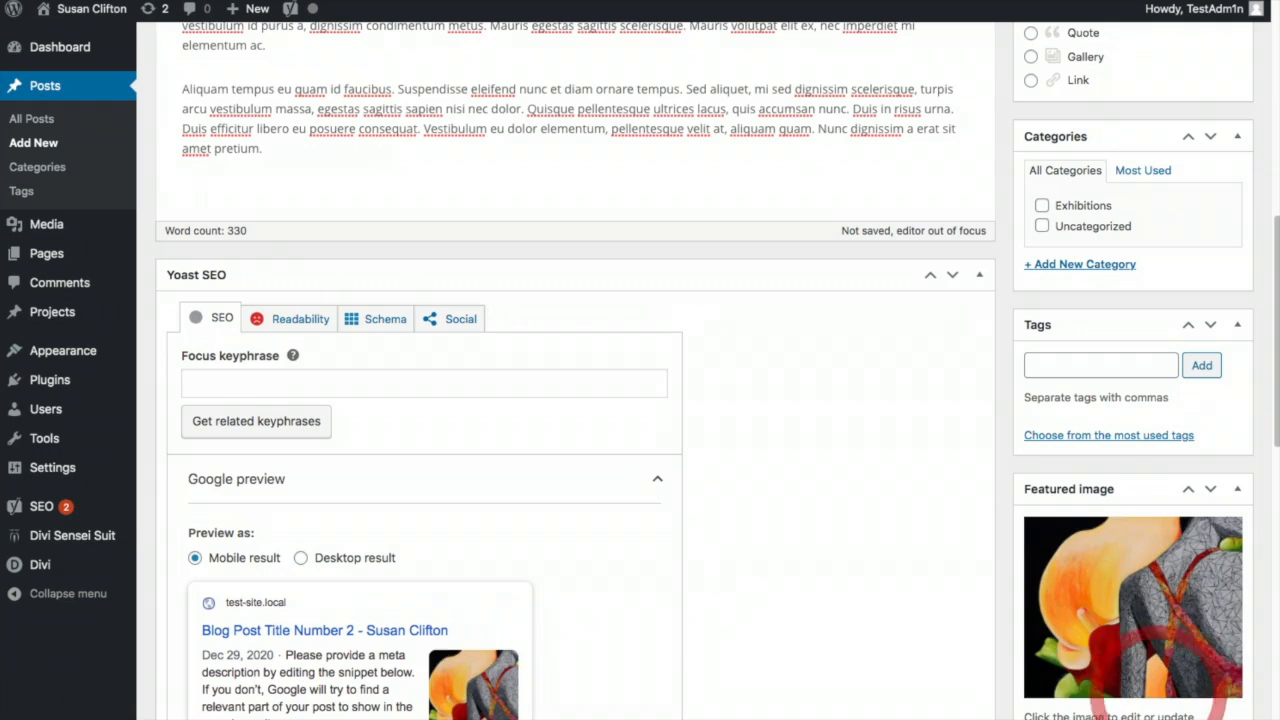
- File the post under Exhibitions and publish it
scroll(1173, 394, "up", 5)
scroll(1160, 500, "down", 4)
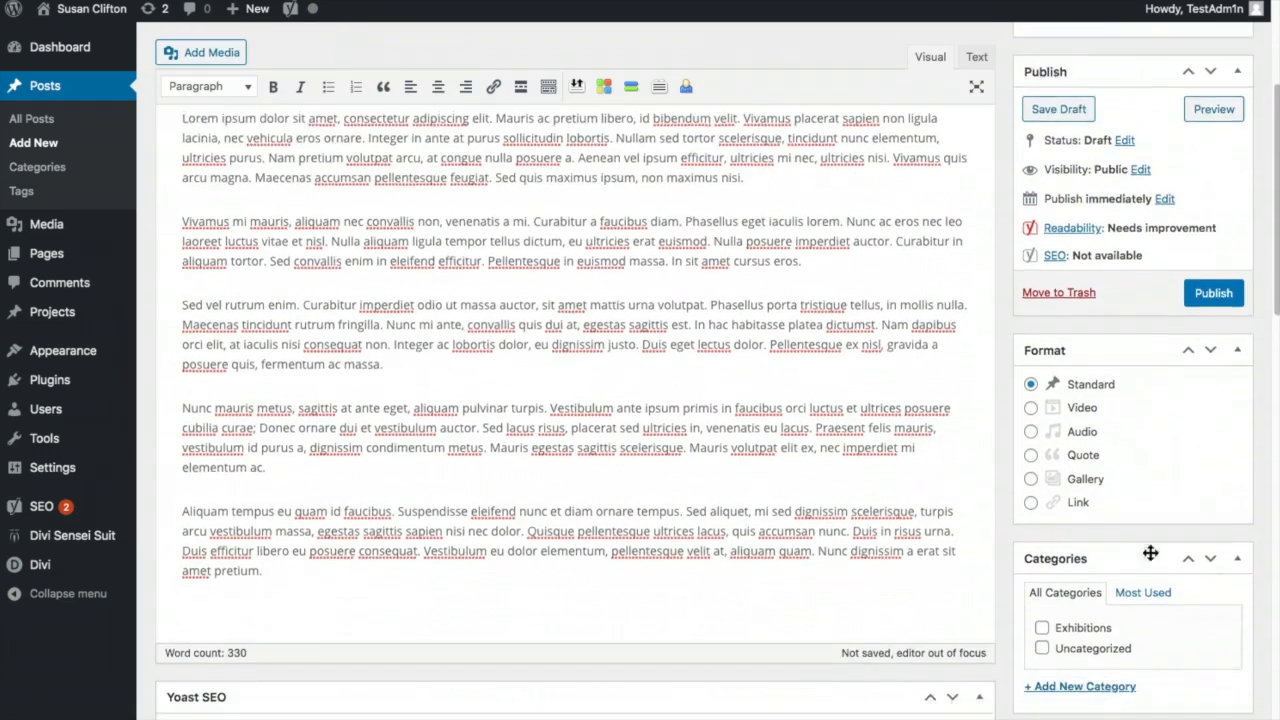
left_click(1042, 557)
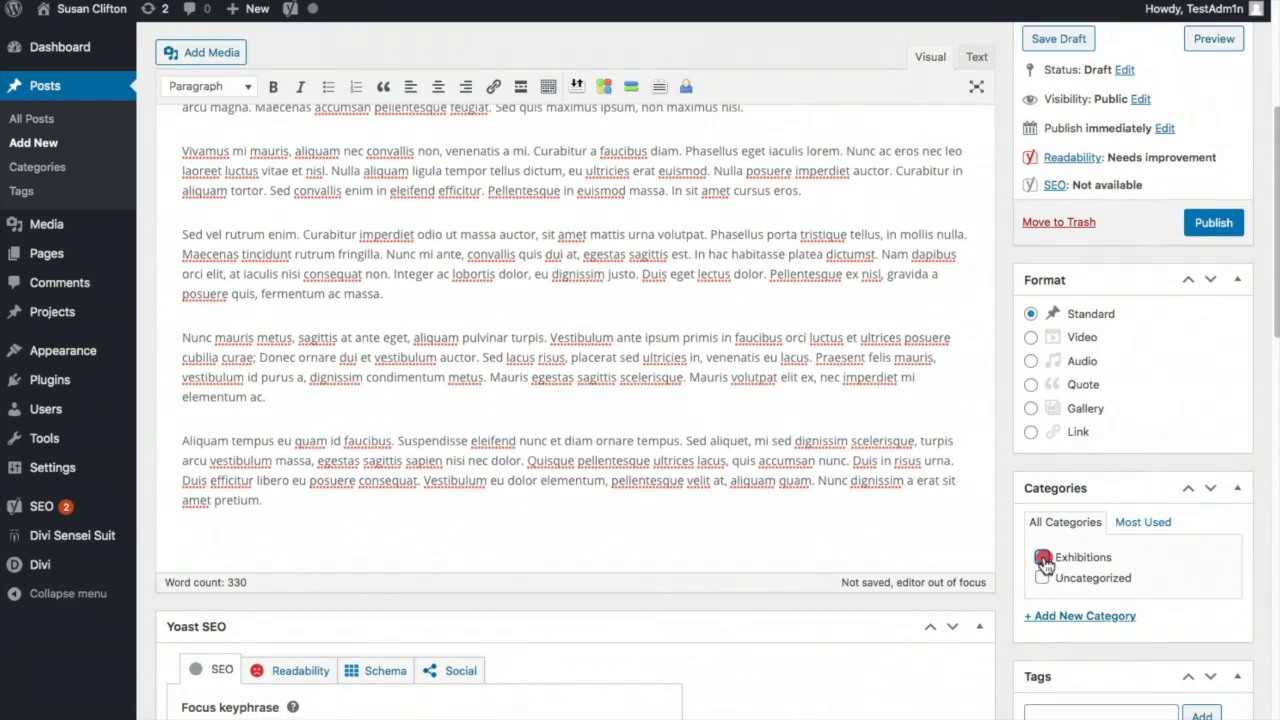
left_click(1218, 225)
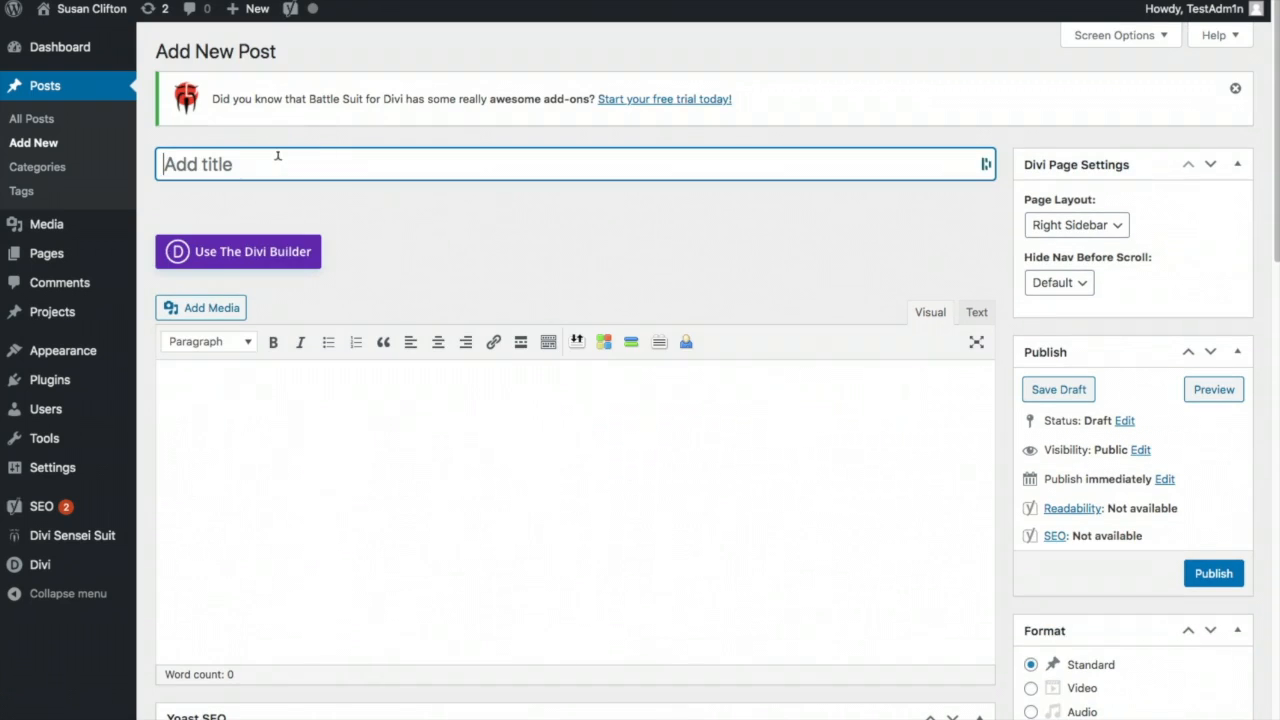
- Paste the Lorem Ipsum body into 'Bog Post Title Number 3', type its title and publish
left_click(248, 368)
key("ctrl+v")
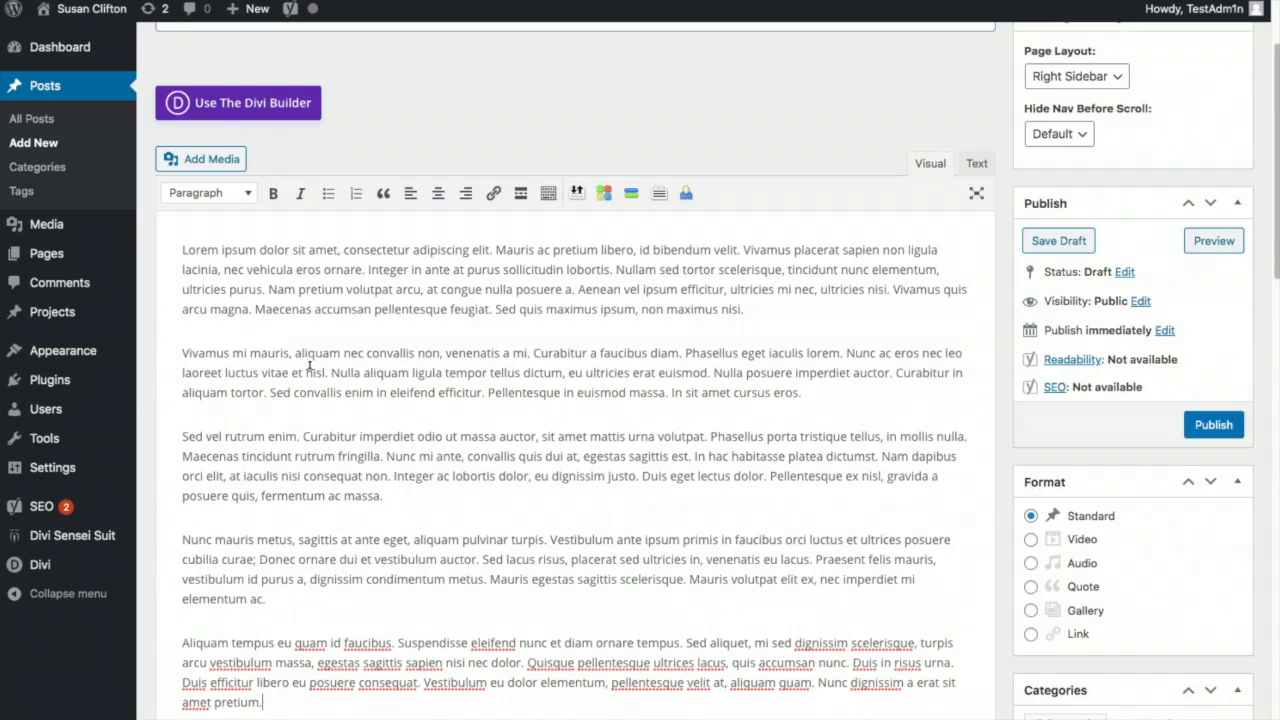
scroll(260, 140, "up", 1)
left_click(228, 165)
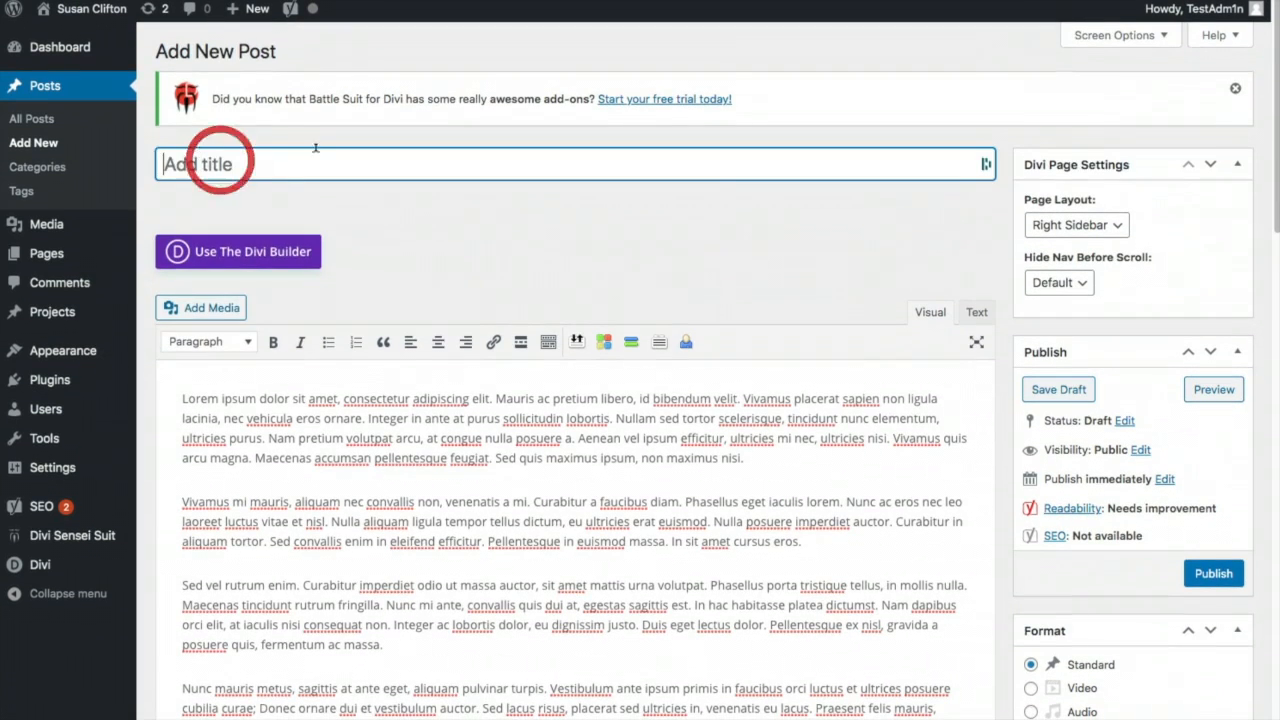
type("Bog Post Title Number 3")
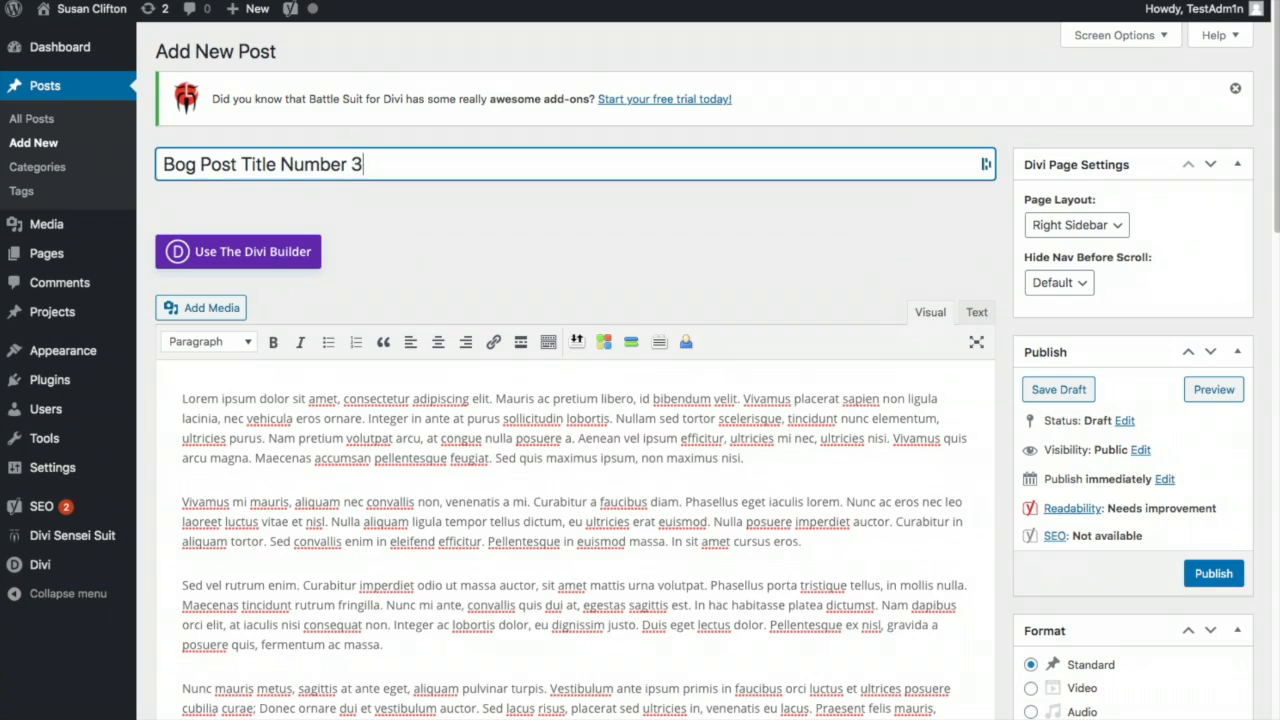
left_click(1222, 575)
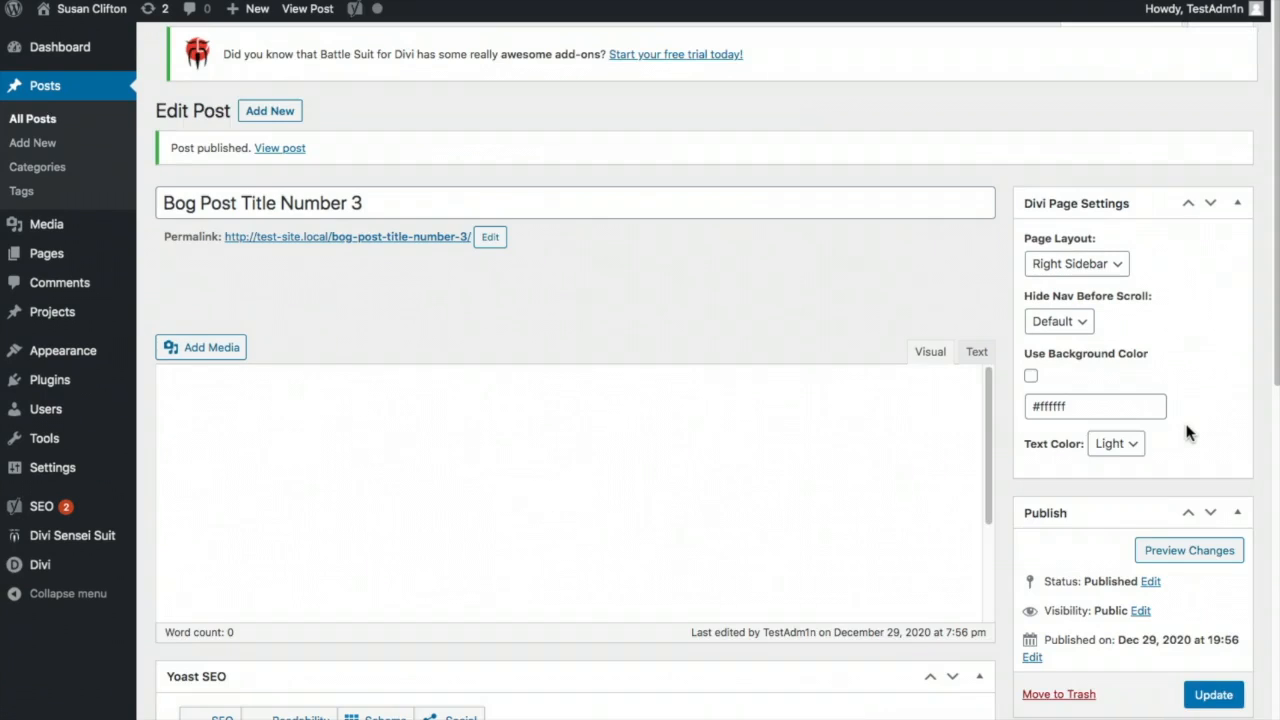
- Make the puffer fish painting the featured image and update the post
scroll(1192, 432, "down", 5)
scroll(1165, 545, "down", 5)
left_click(1071, 503)
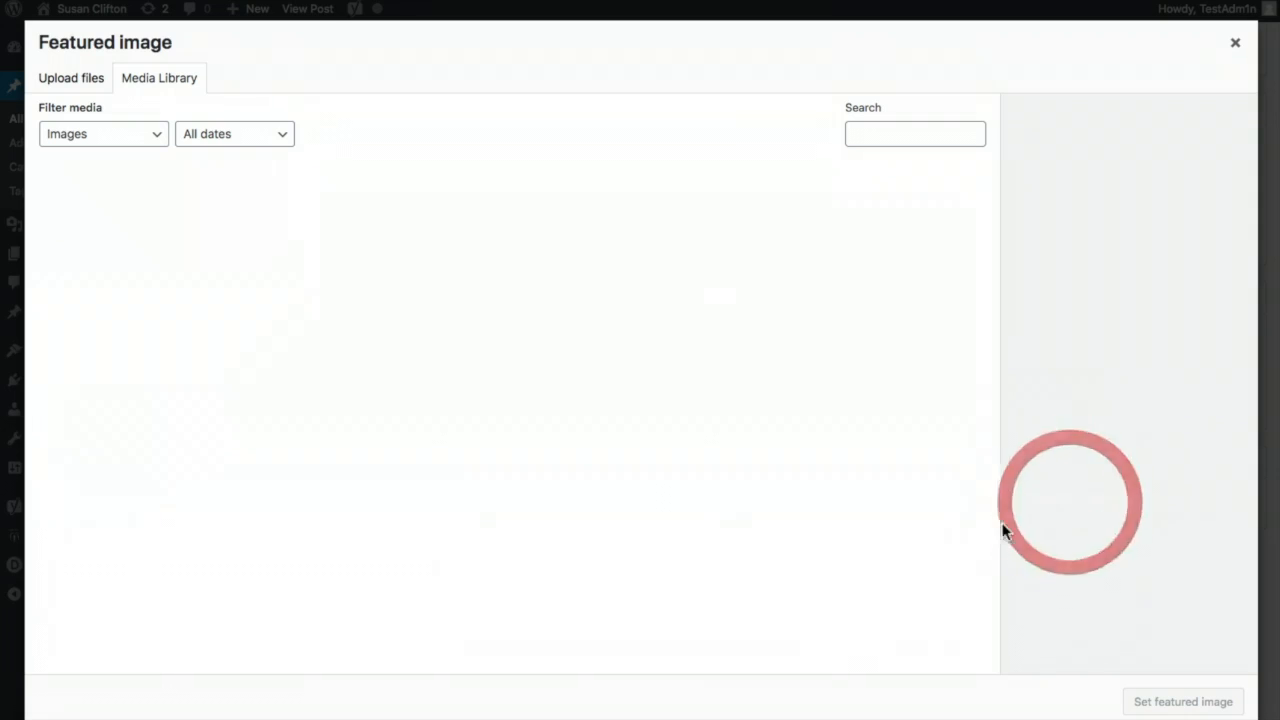
left_click(900, 402)
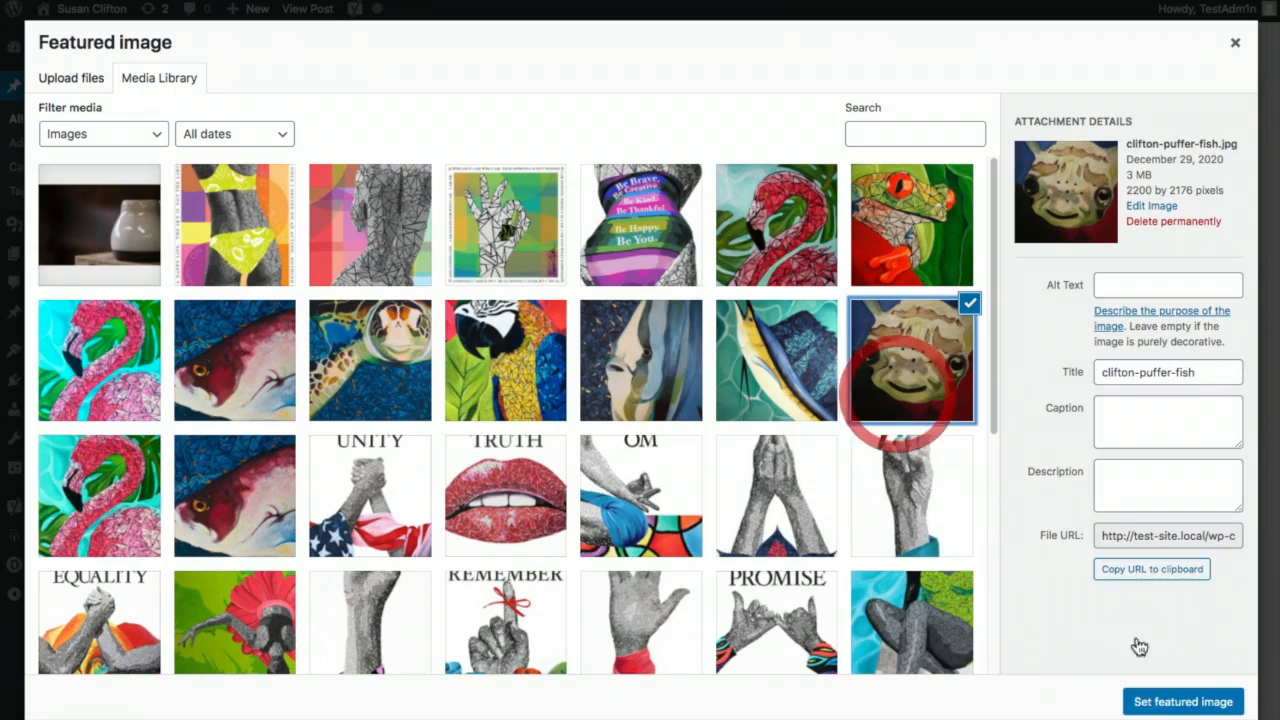
left_click(1183, 701)
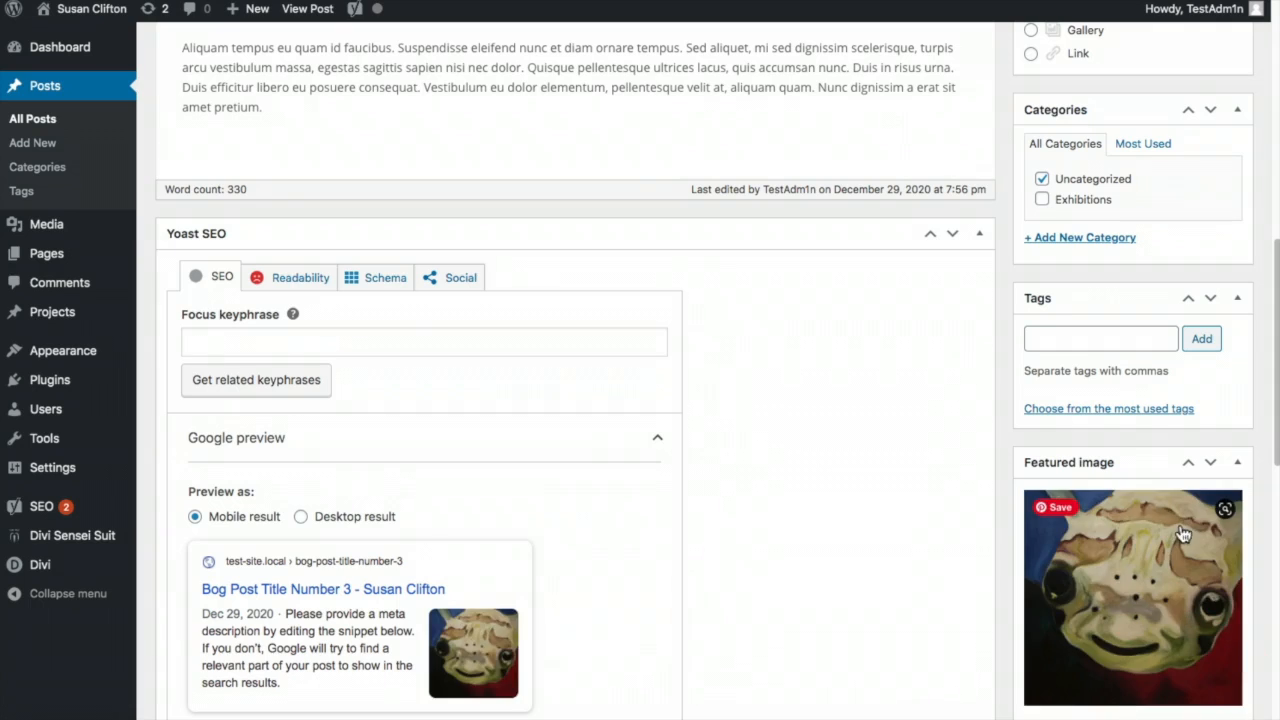
scroll(1160, 520, "up", 10)
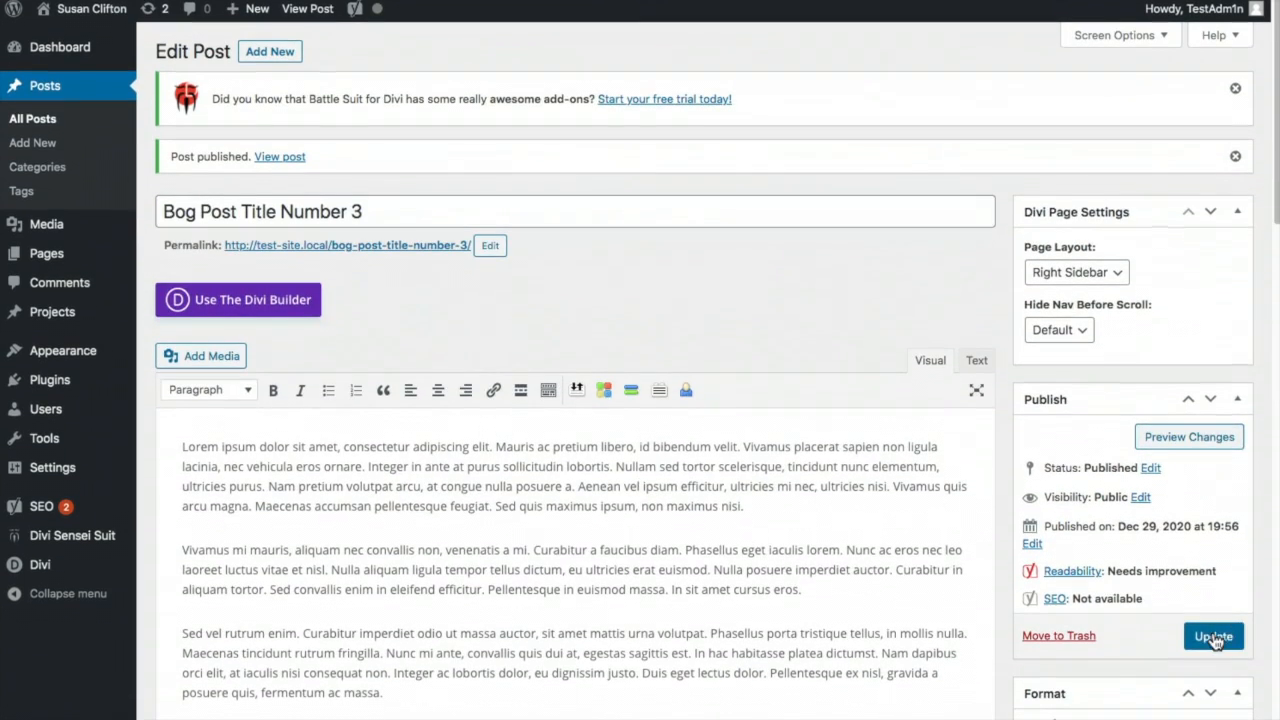
left_click(1214, 638)
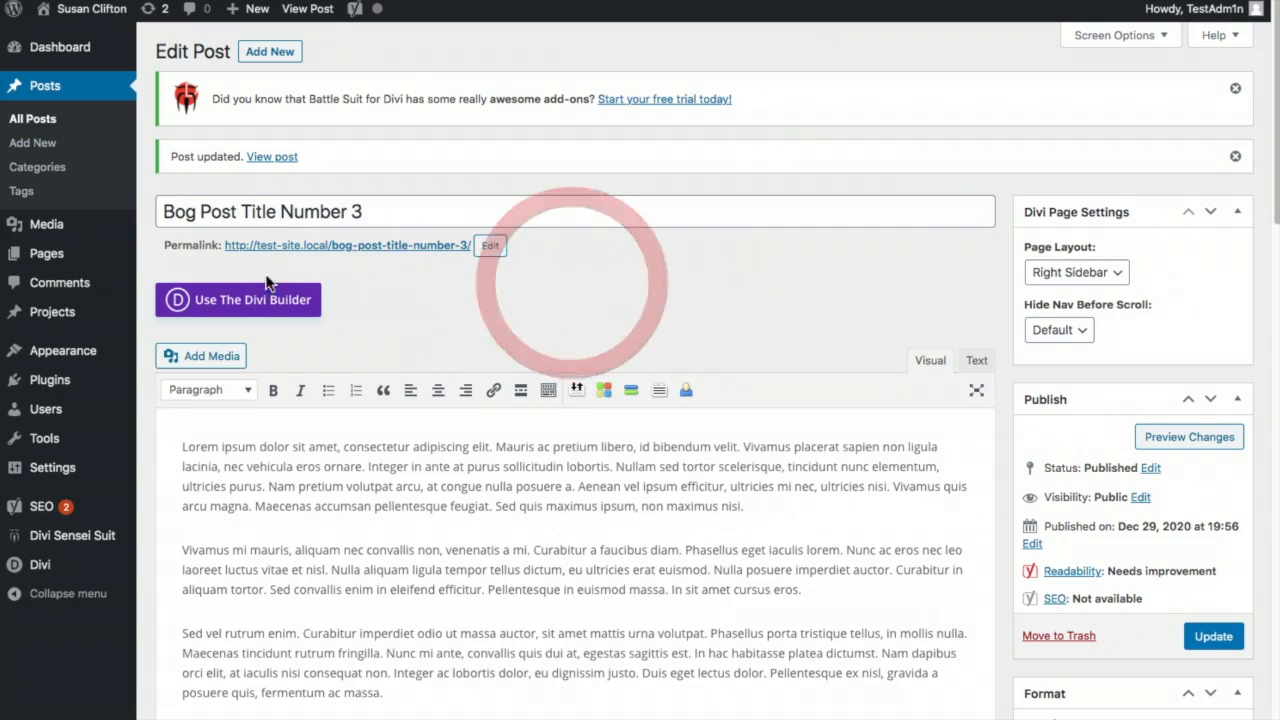
- Start a new blank page from the All Pages list
mouse_move(62, 258)
left_click(175, 257)
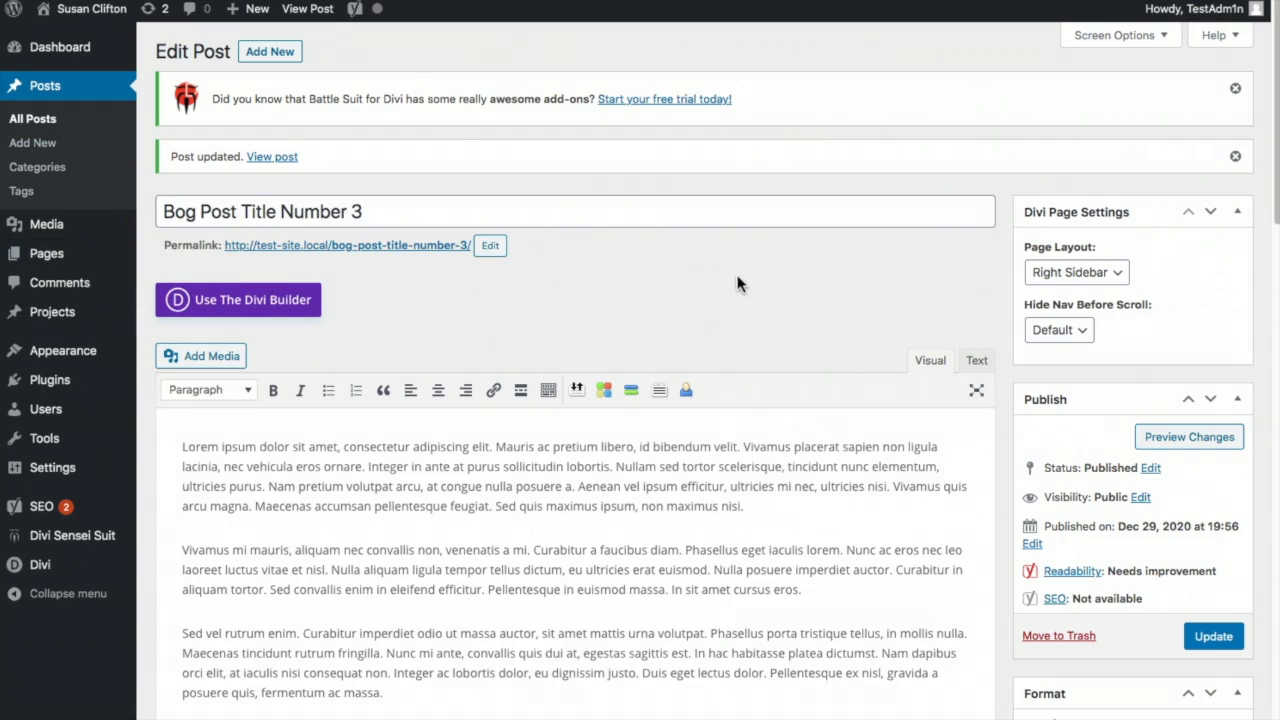
left_click(232, 52)
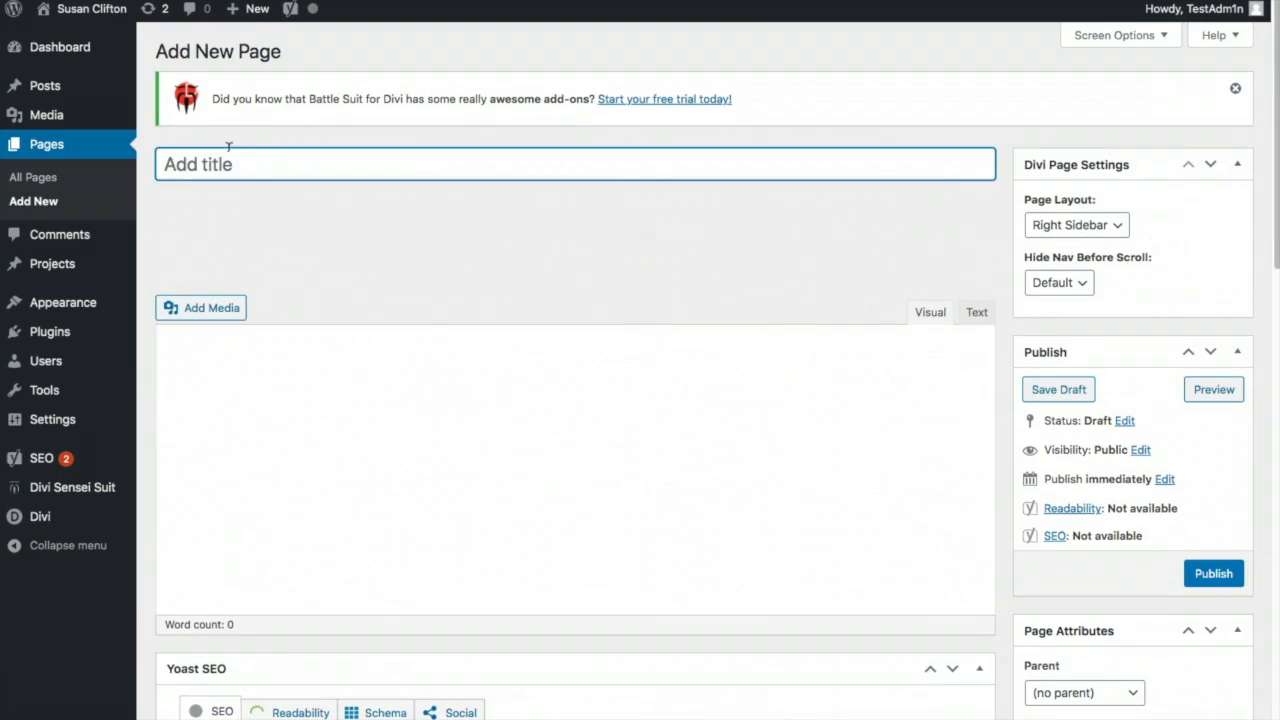
- Title the page 'Blog', switch to the Divi Builder, build from scratch with one single-column row
left_click(229, 152)
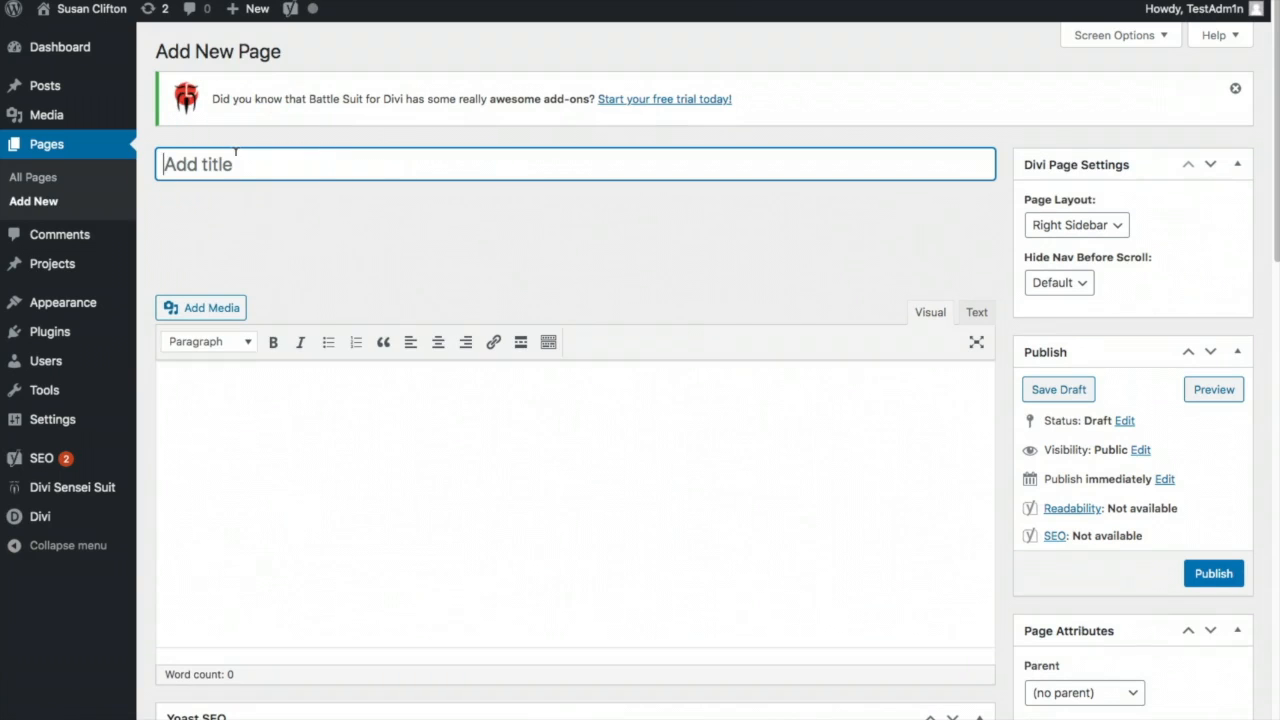
type("Blog")
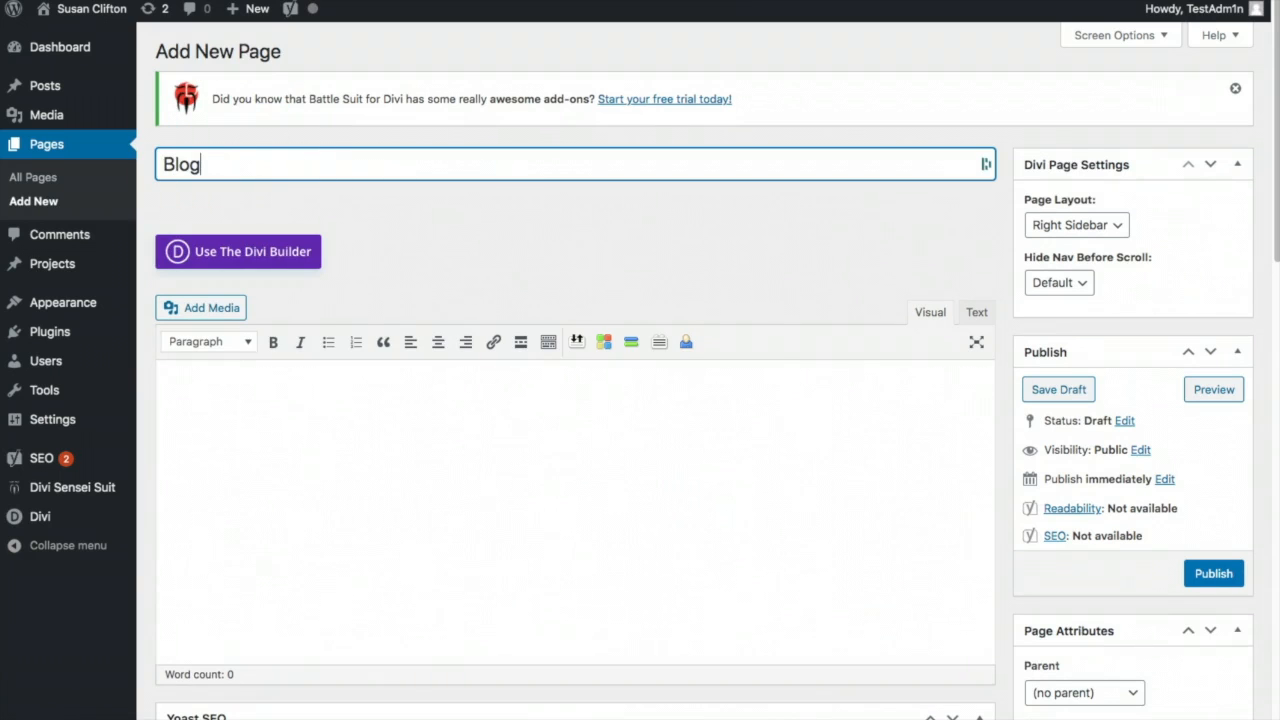
left_click(261, 260)
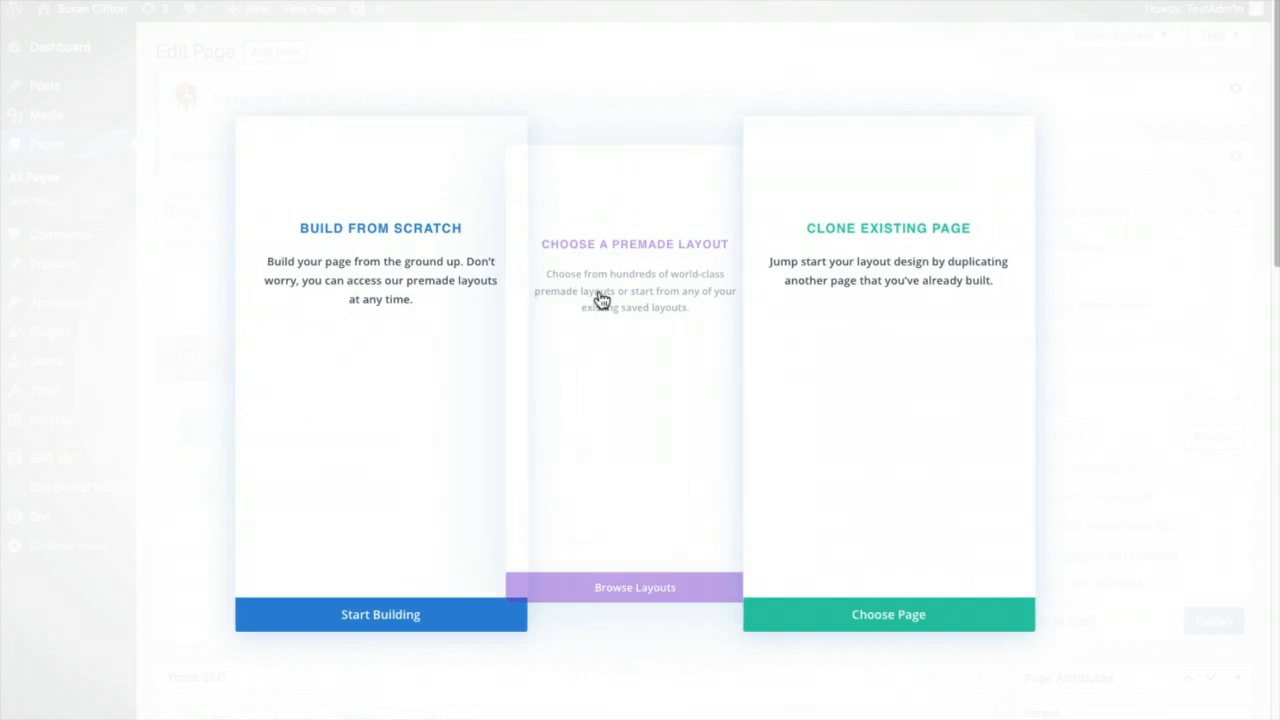
left_click(330, 305)
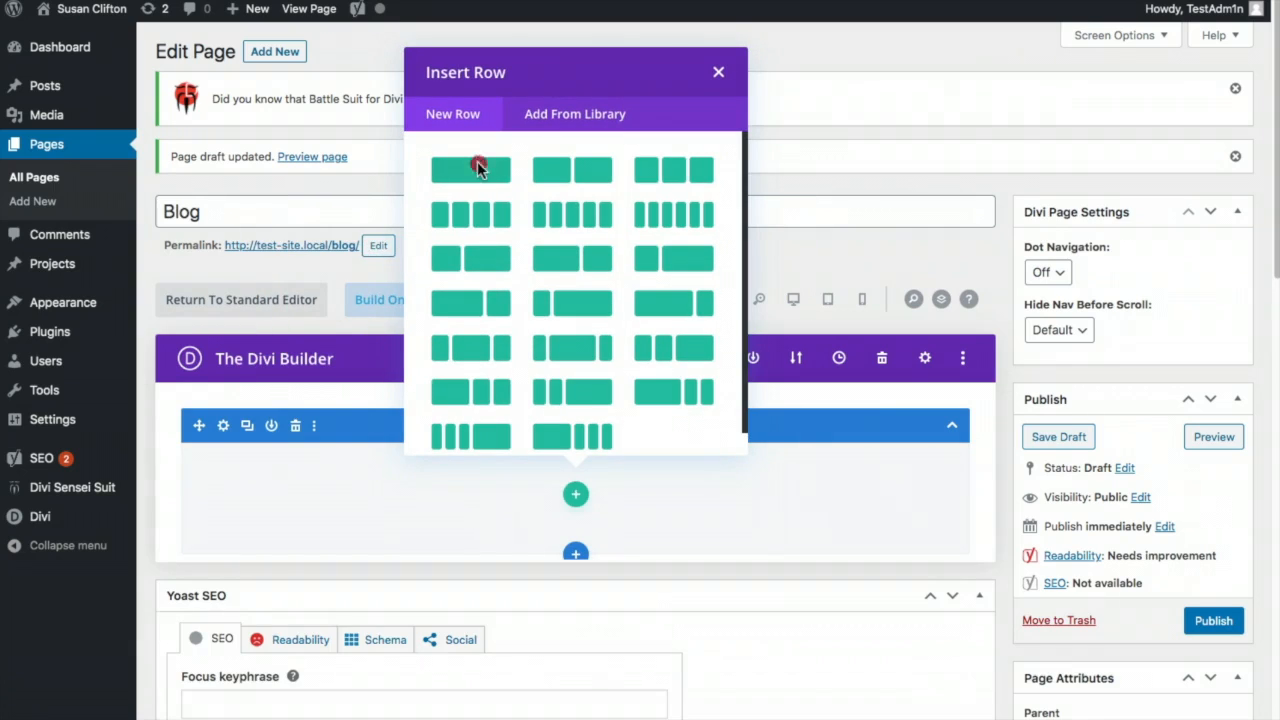
left_click(477, 167)
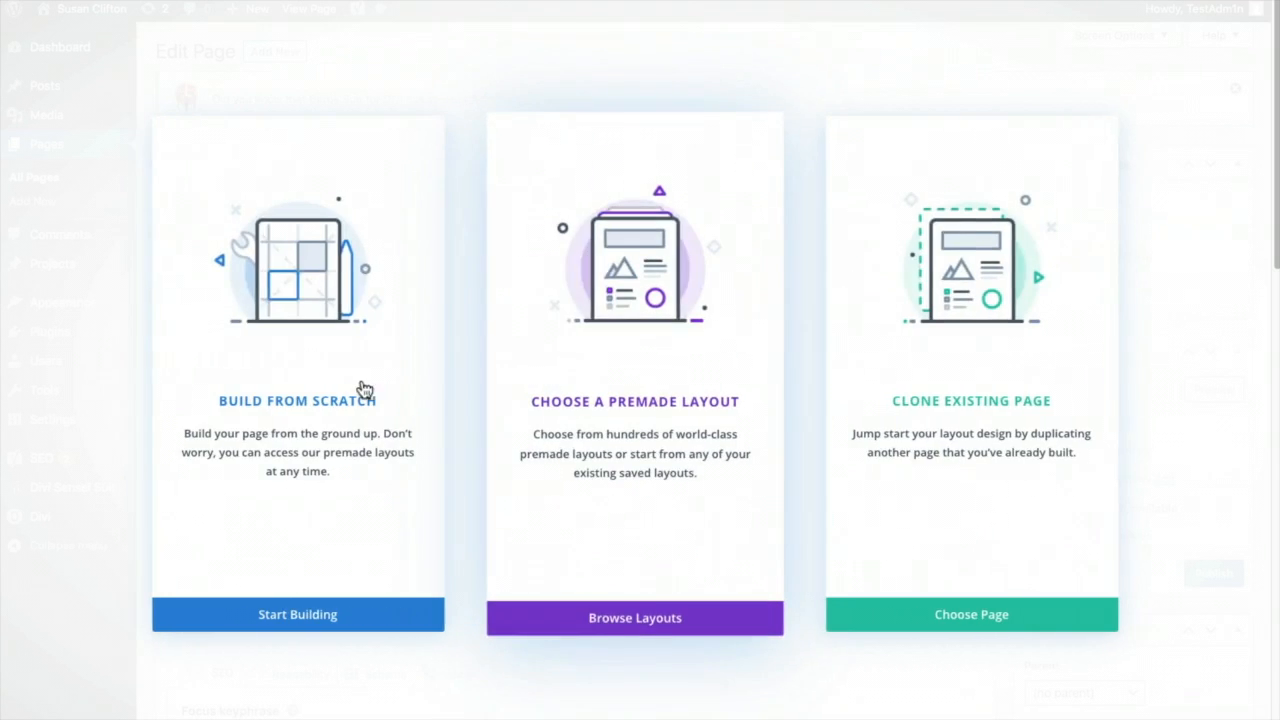
left_click(357, 380)
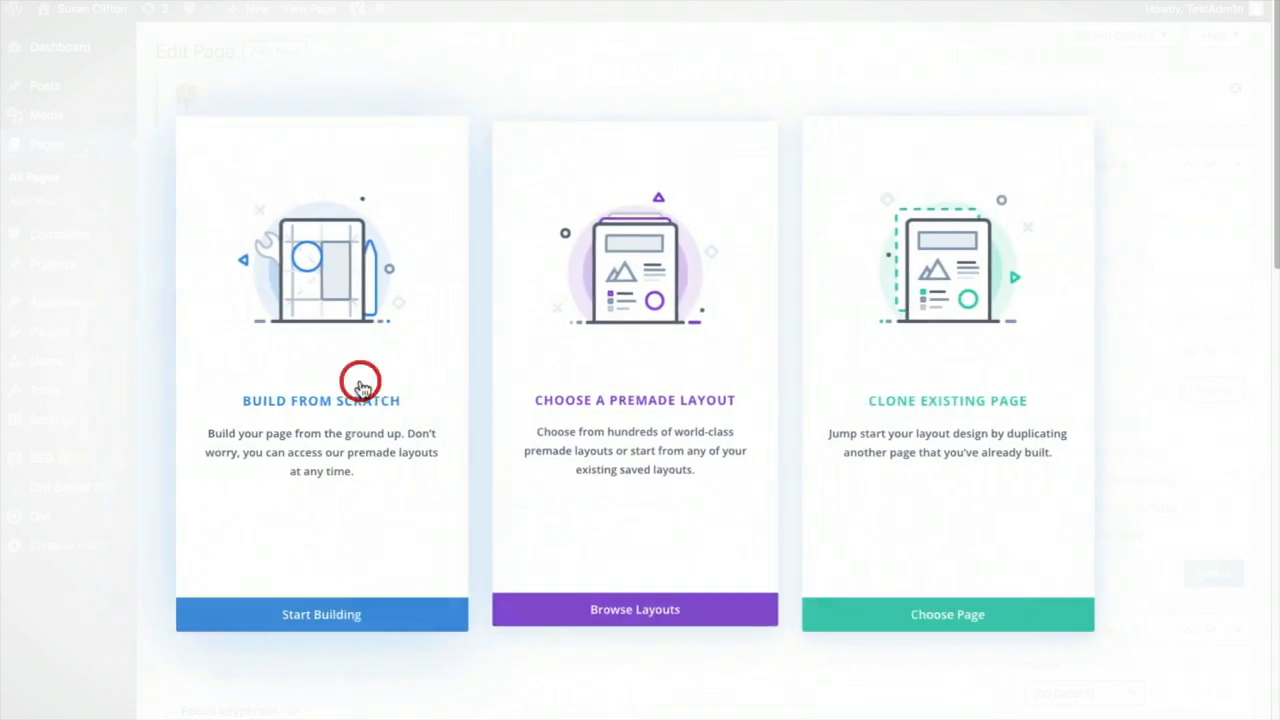
left_click(452, 586)
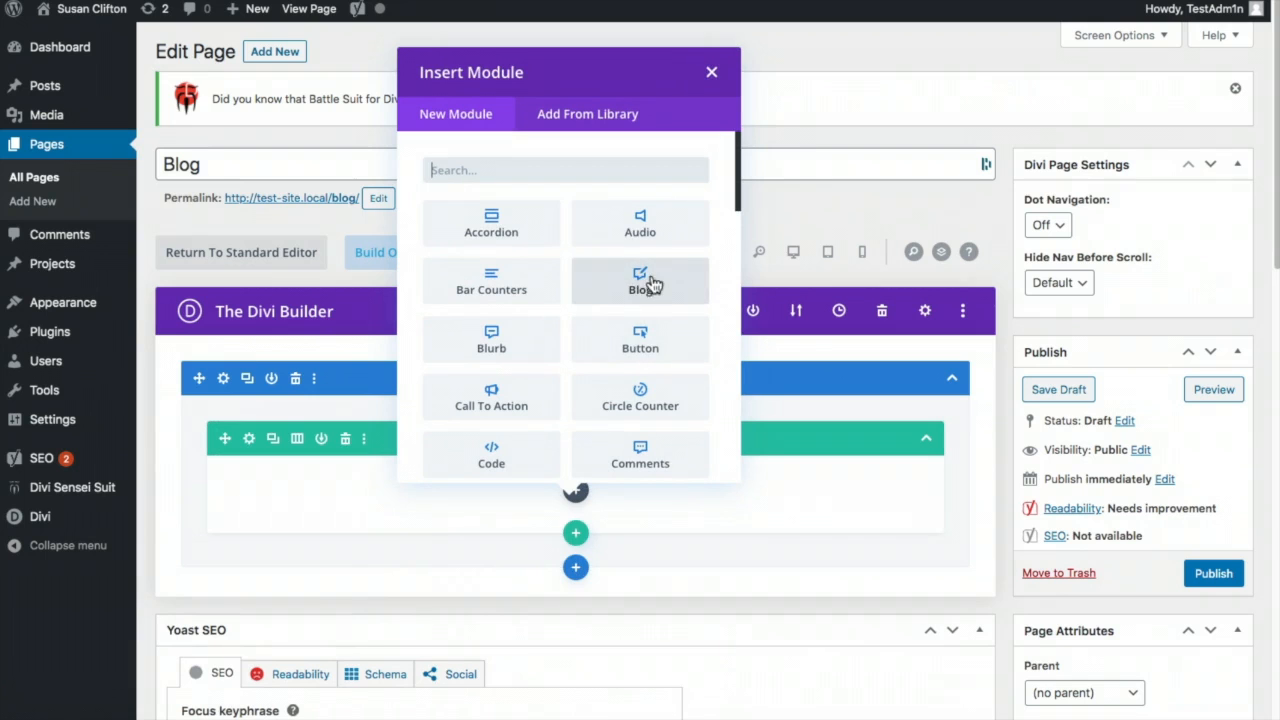
- Add a Blog module limited to the Exhibitions category instead of All Categories
left_click(640, 282)
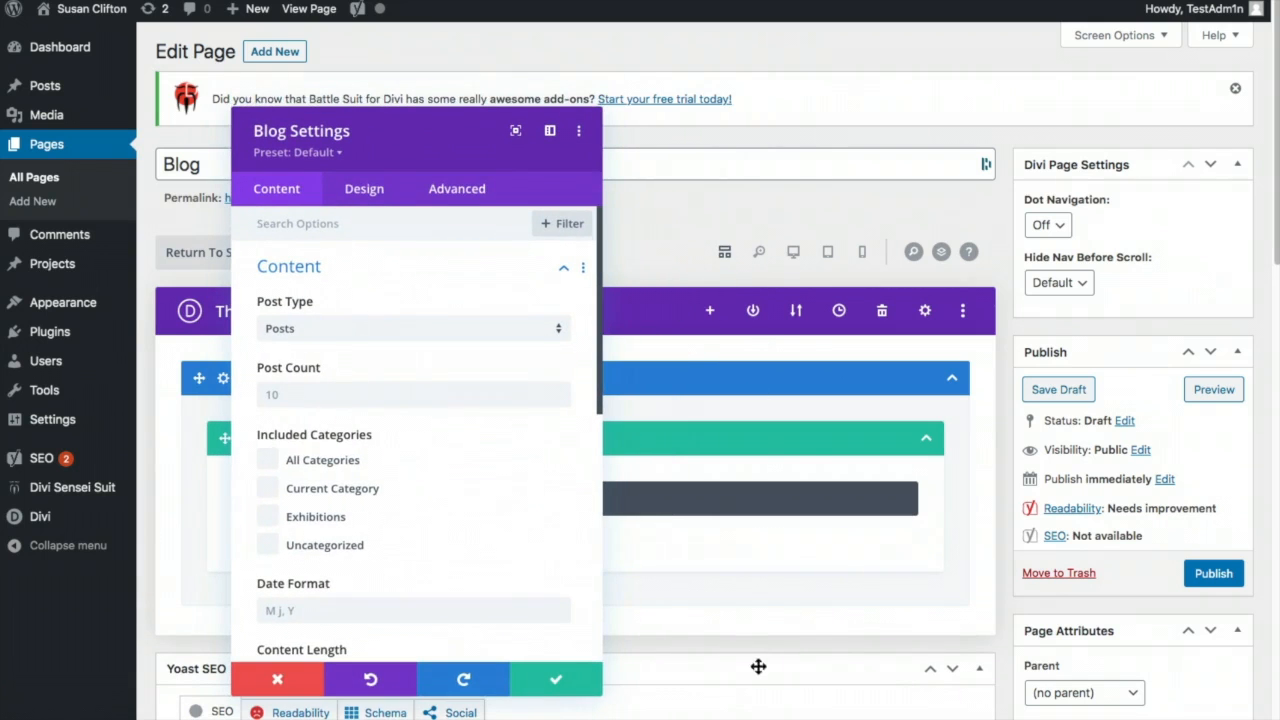
left_click(272, 462)
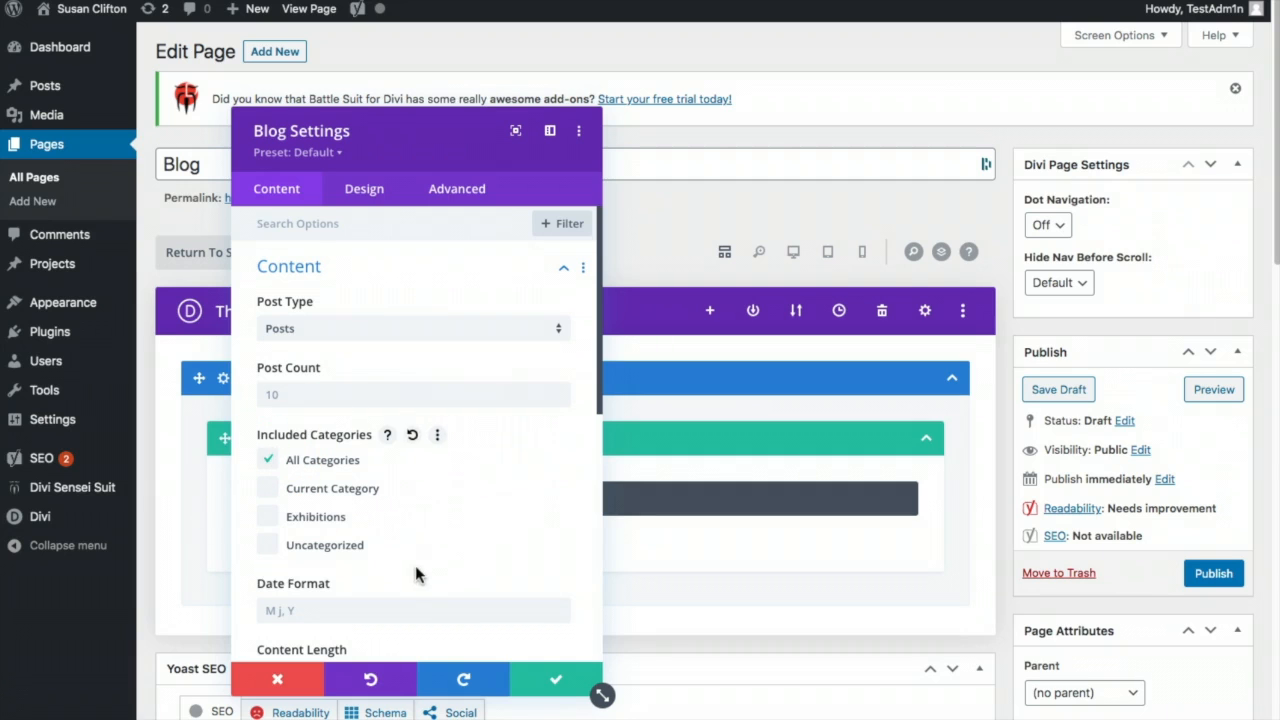
scroll(440, 548, "down", 1)
scroll(444, 546, "down", 1)
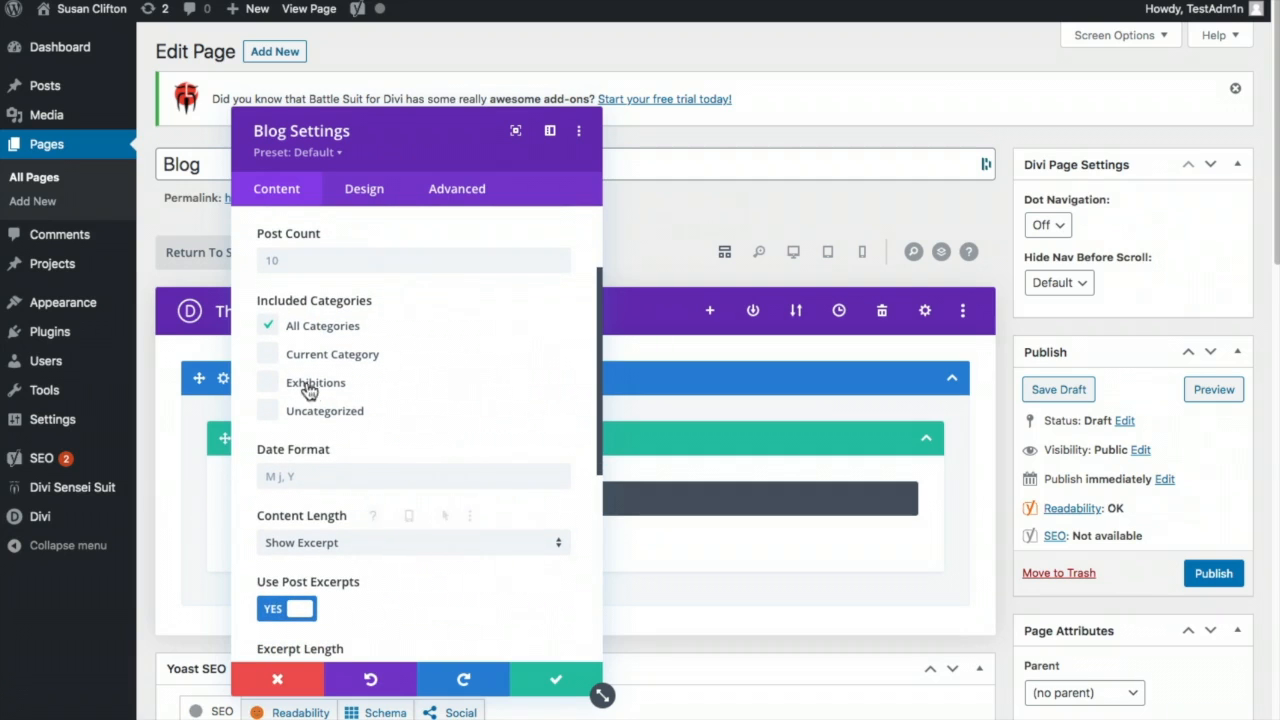
left_click(267, 382)
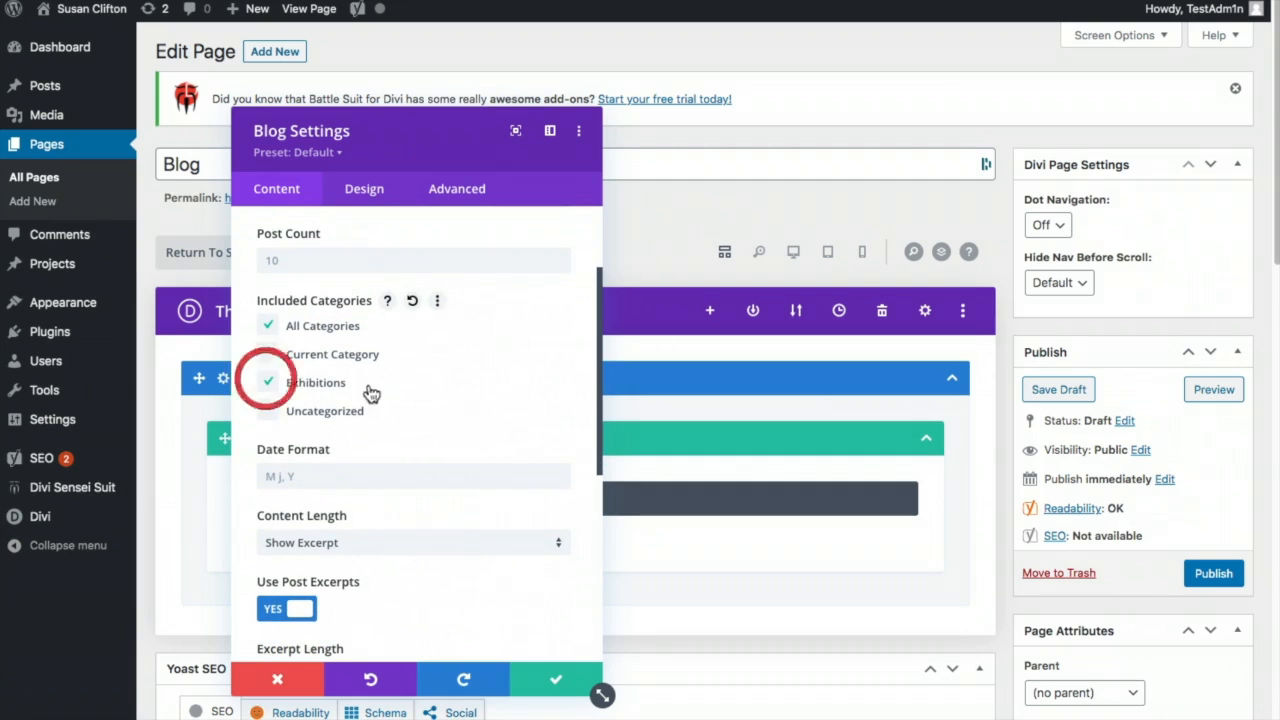
left_click(274, 326)
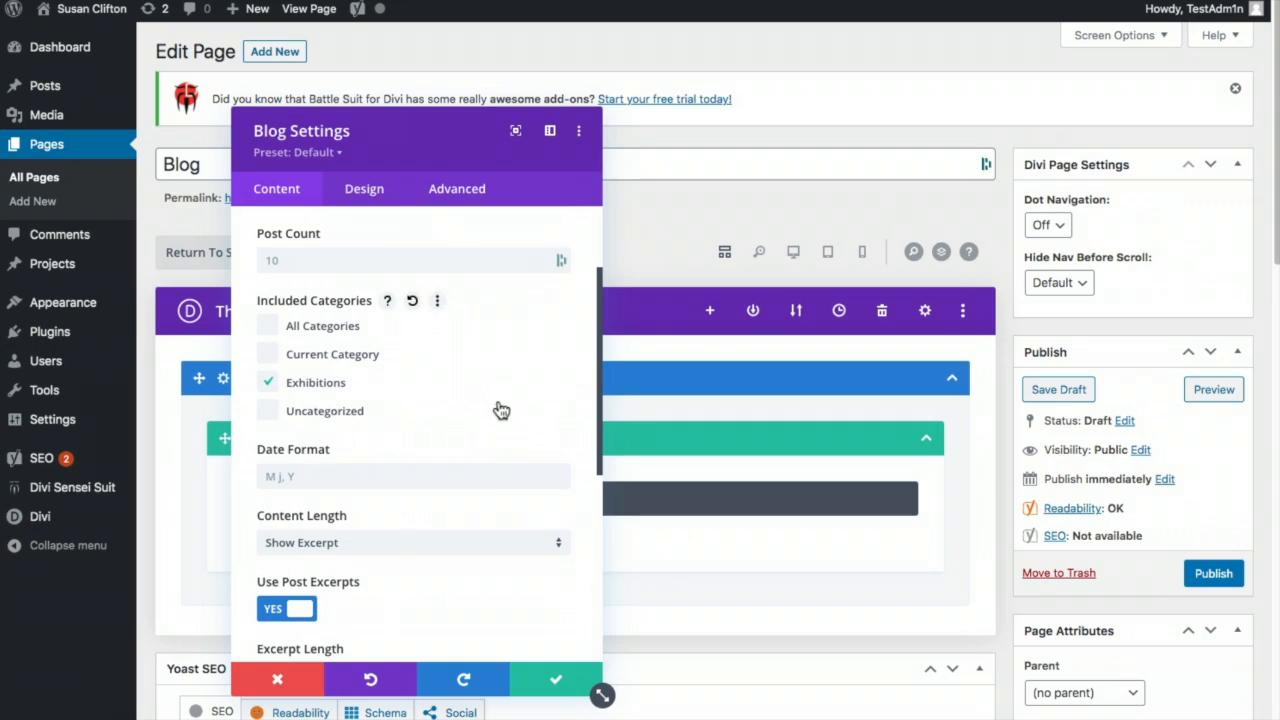
scroll(500, 407, "down", 1)
scroll(505, 407, "down", 3)
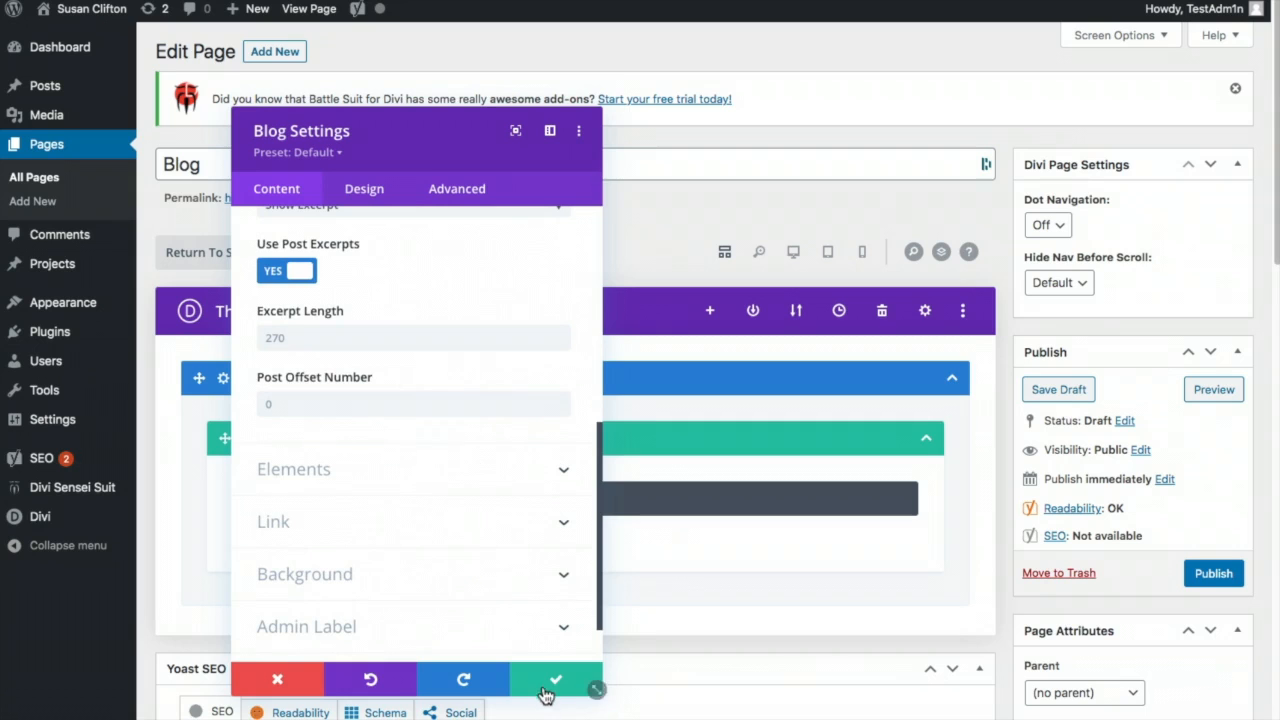
scroll(378, 224, "up", 2)
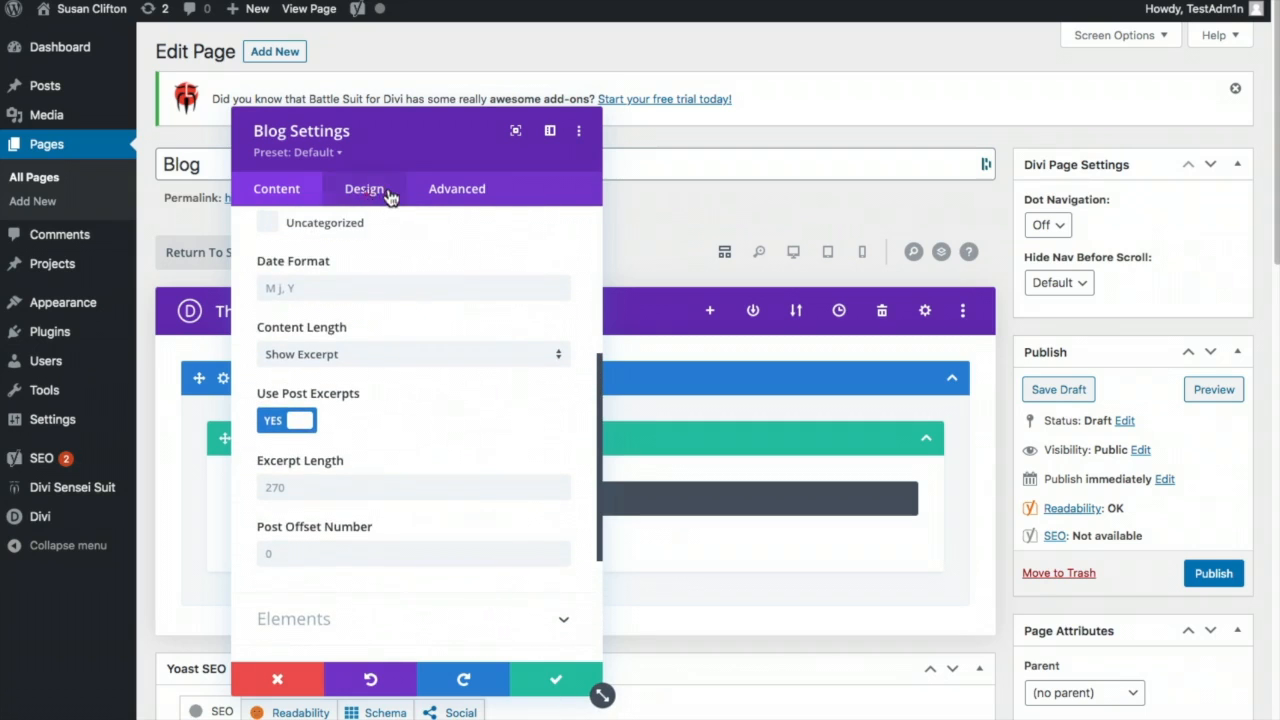
- Set the blog layout to Grid, save the module and publish the Blog page
left_click(386, 193)
left_click(389, 266)
left_click(385, 333)
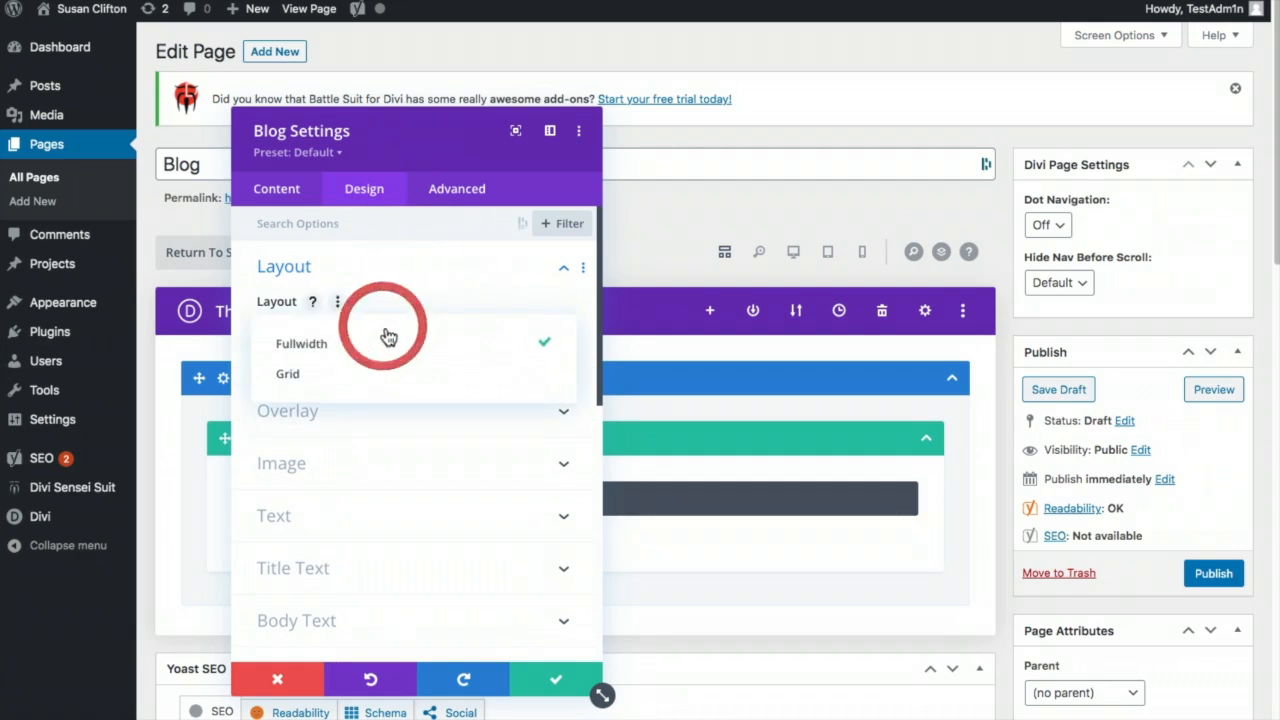
left_click(312, 372)
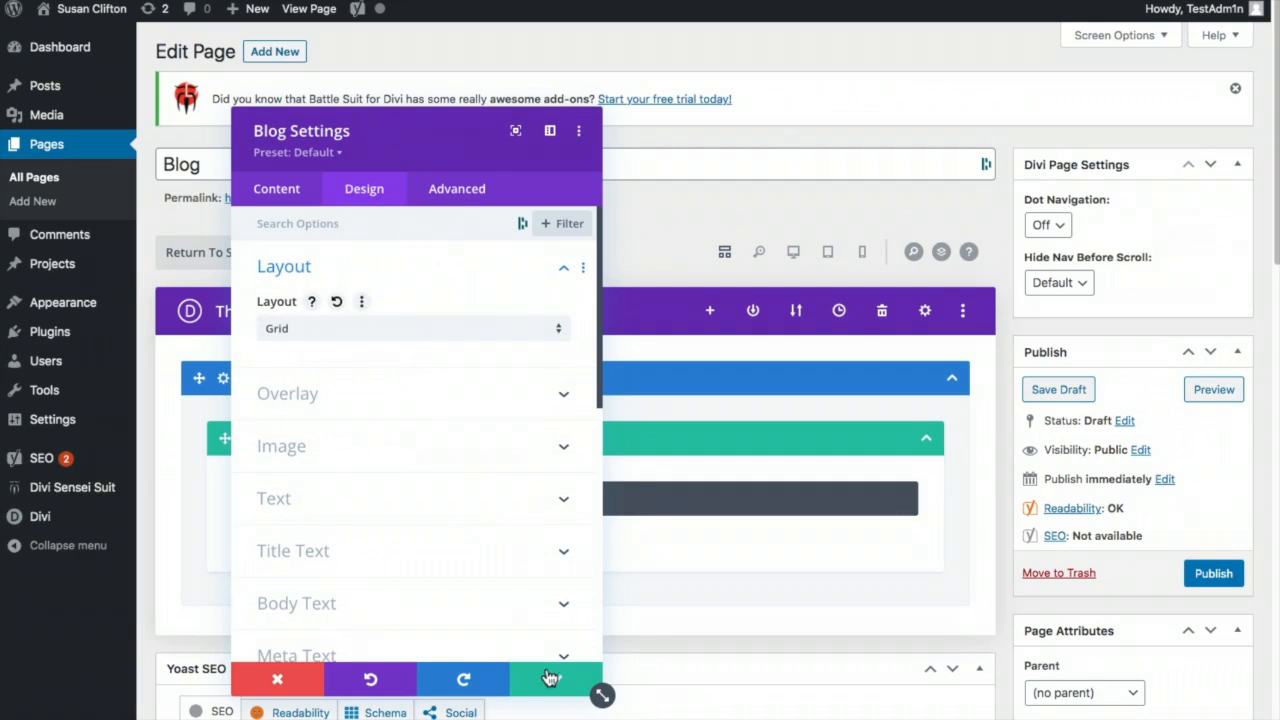
left_click(547, 680)
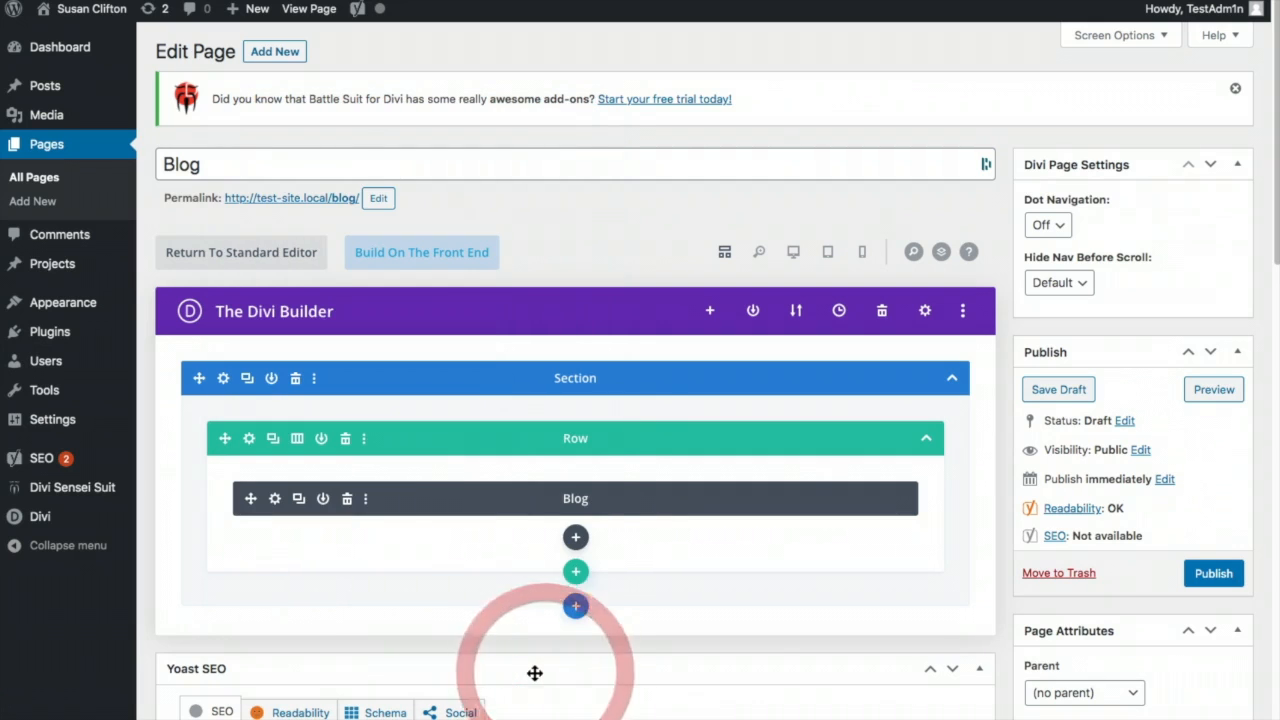
left_click(1201, 583)
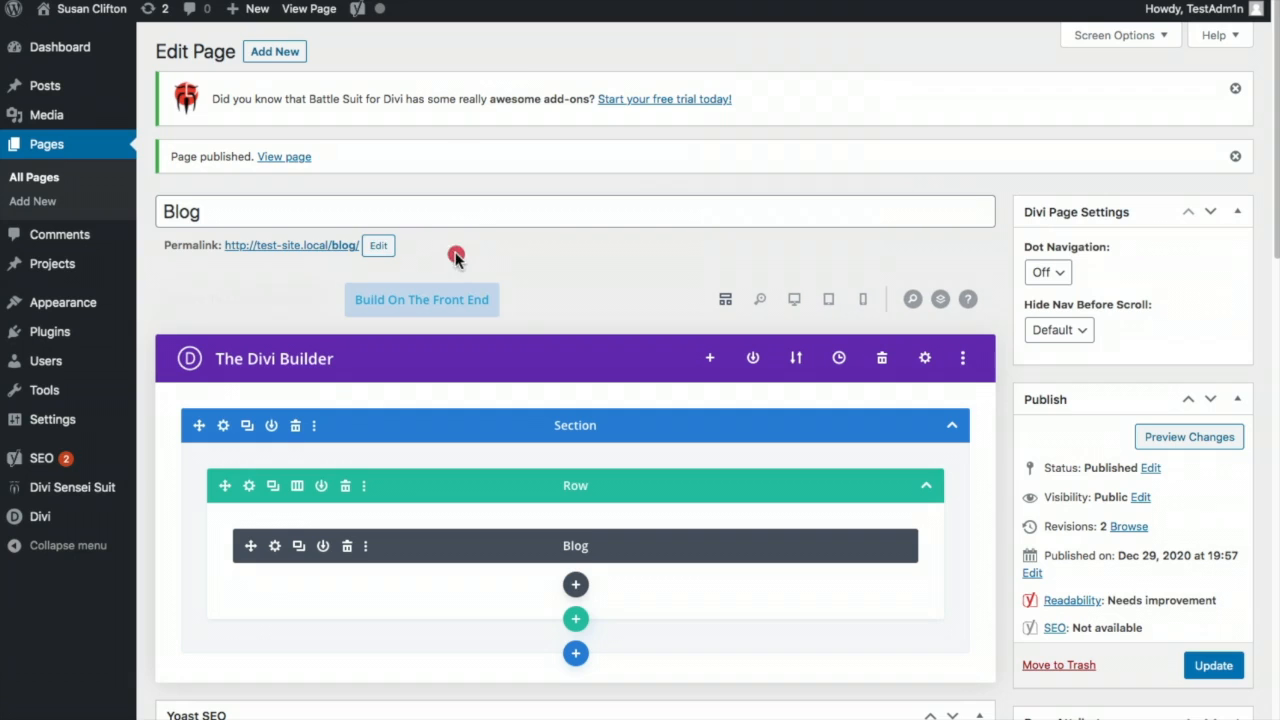
left_click(457, 257)
- Open the live Blog page, enable the Visual Builder and open the Blog module's settings
left_click(333, 247)
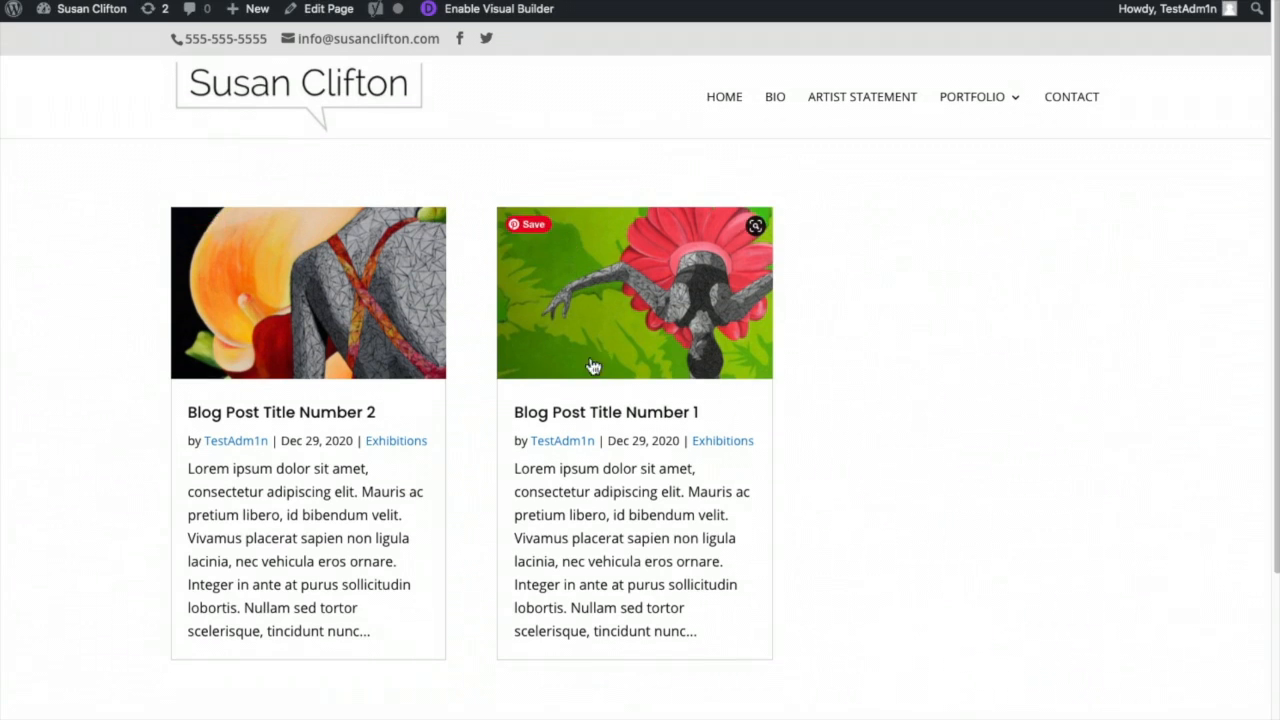
scroll(565, 365, "down", 5)
scroll(640, 400, "up", 5)
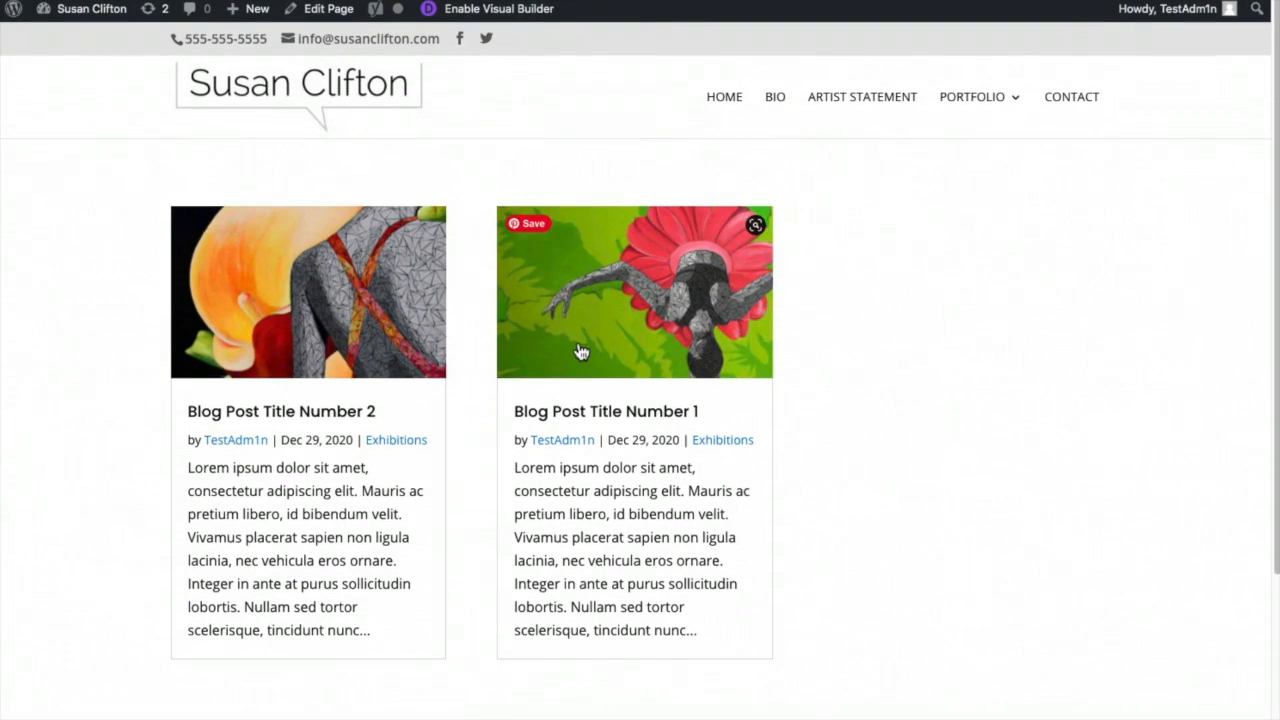
left_click(488, 9)
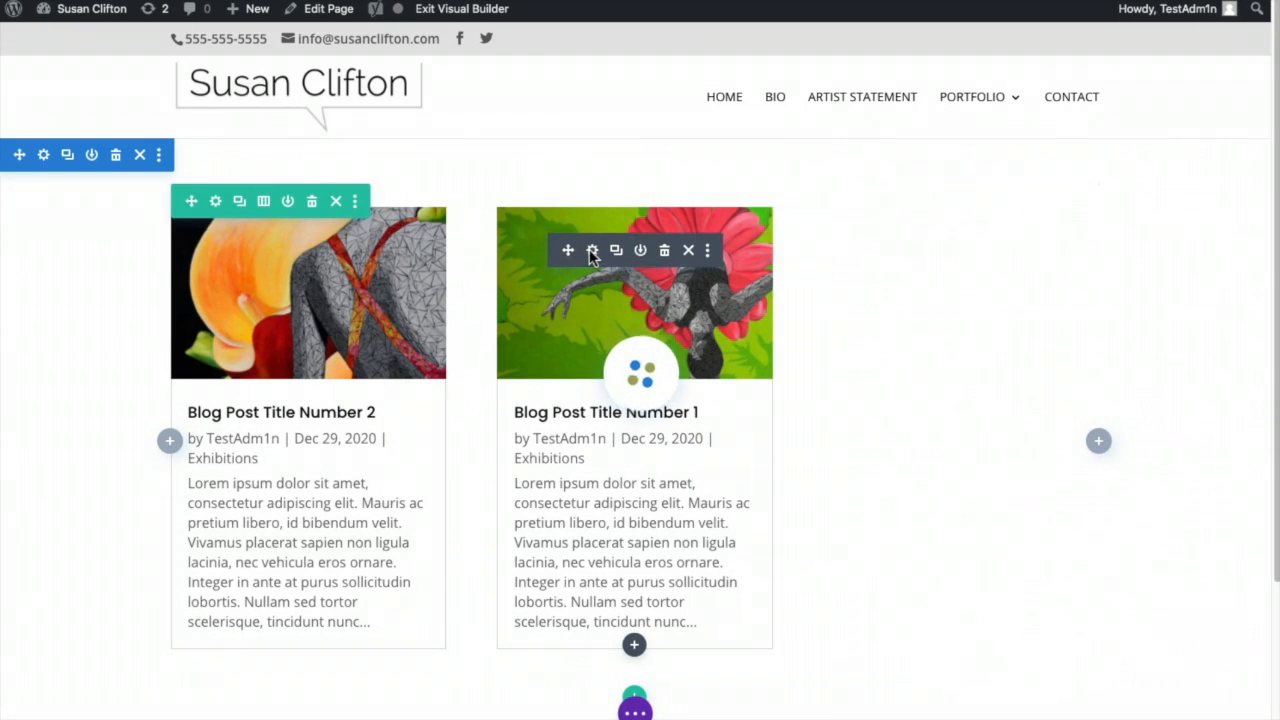
left_click(592, 250)
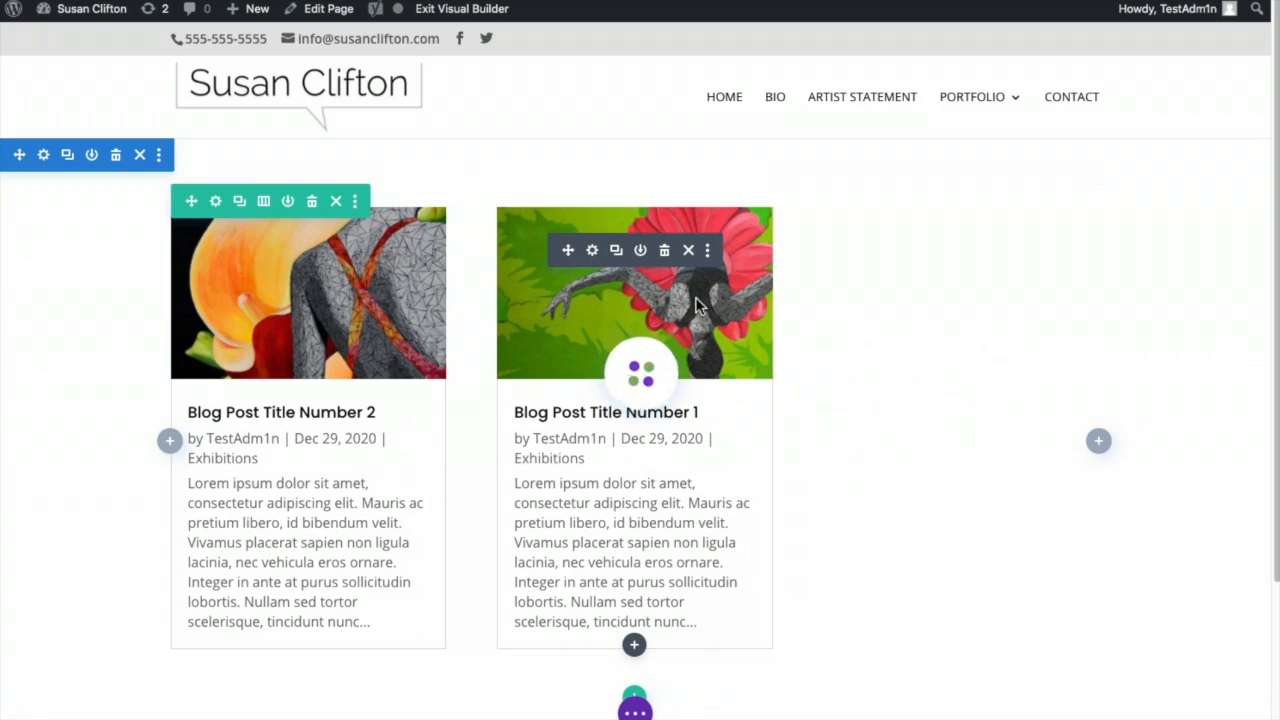
left_click(593, 251)
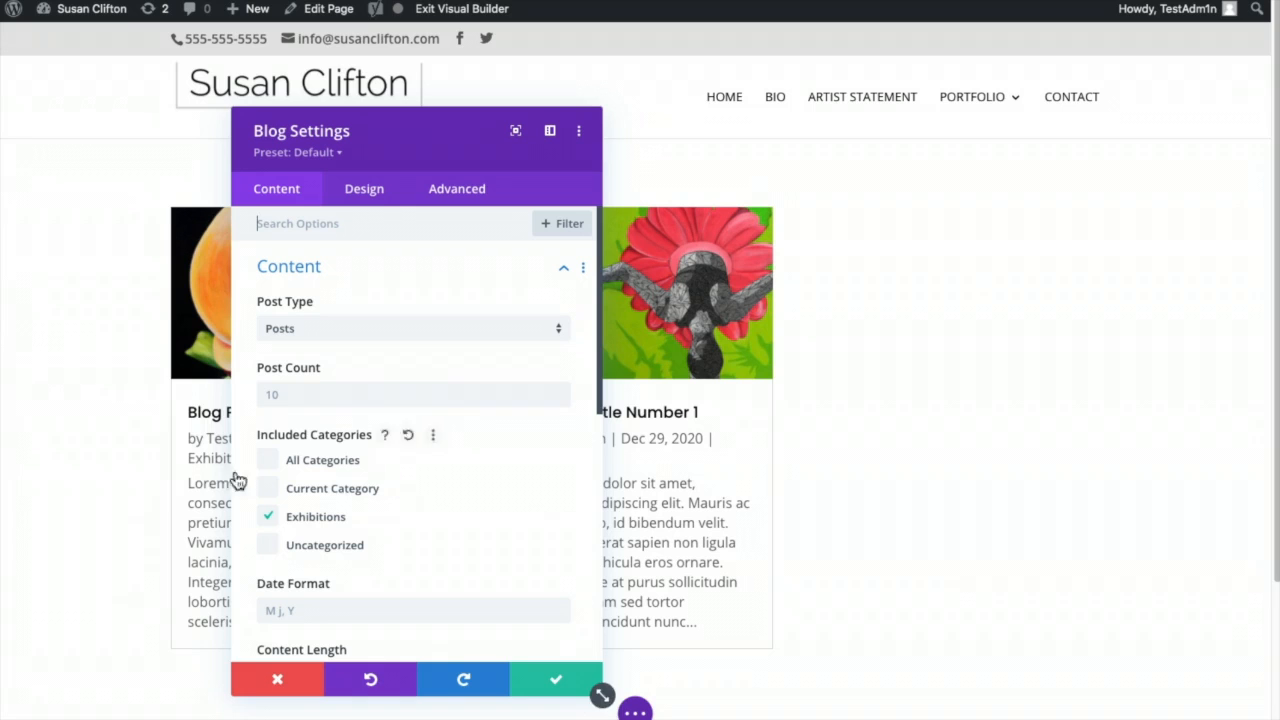
- Switch the blog's categories back to All Categories and move the settings panel aside
left_click(267, 460)
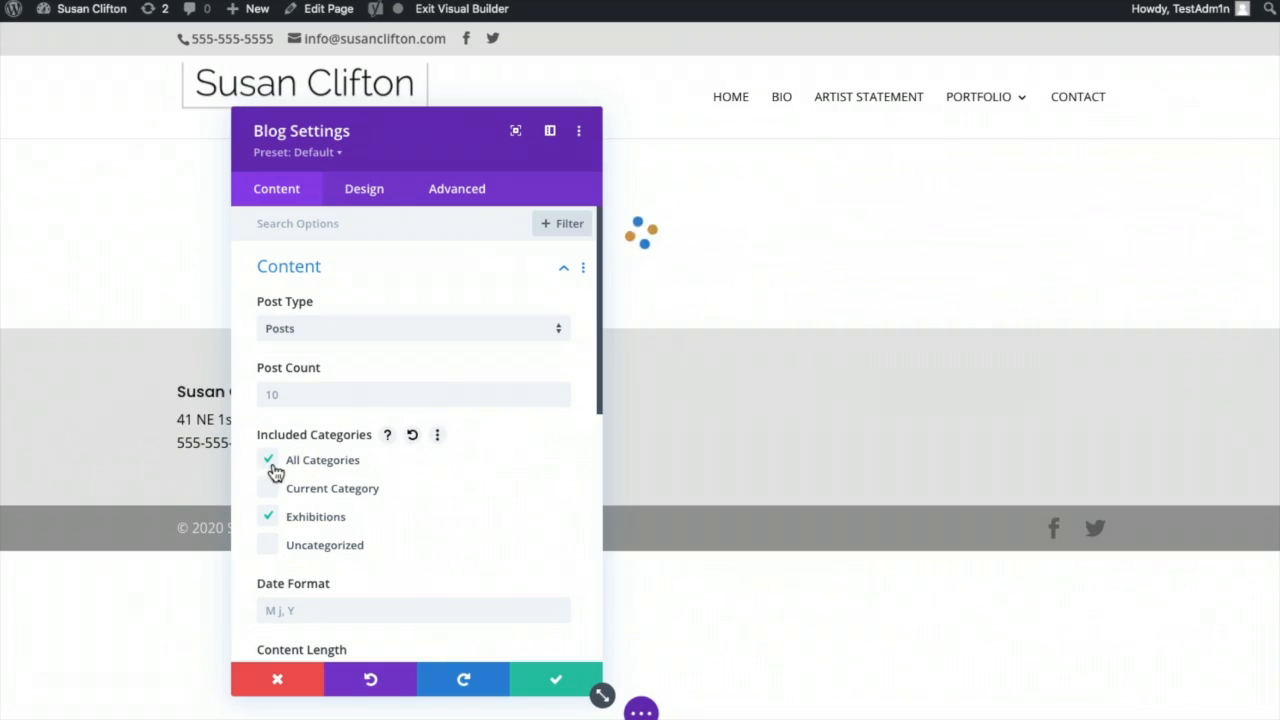
left_click(269, 517)
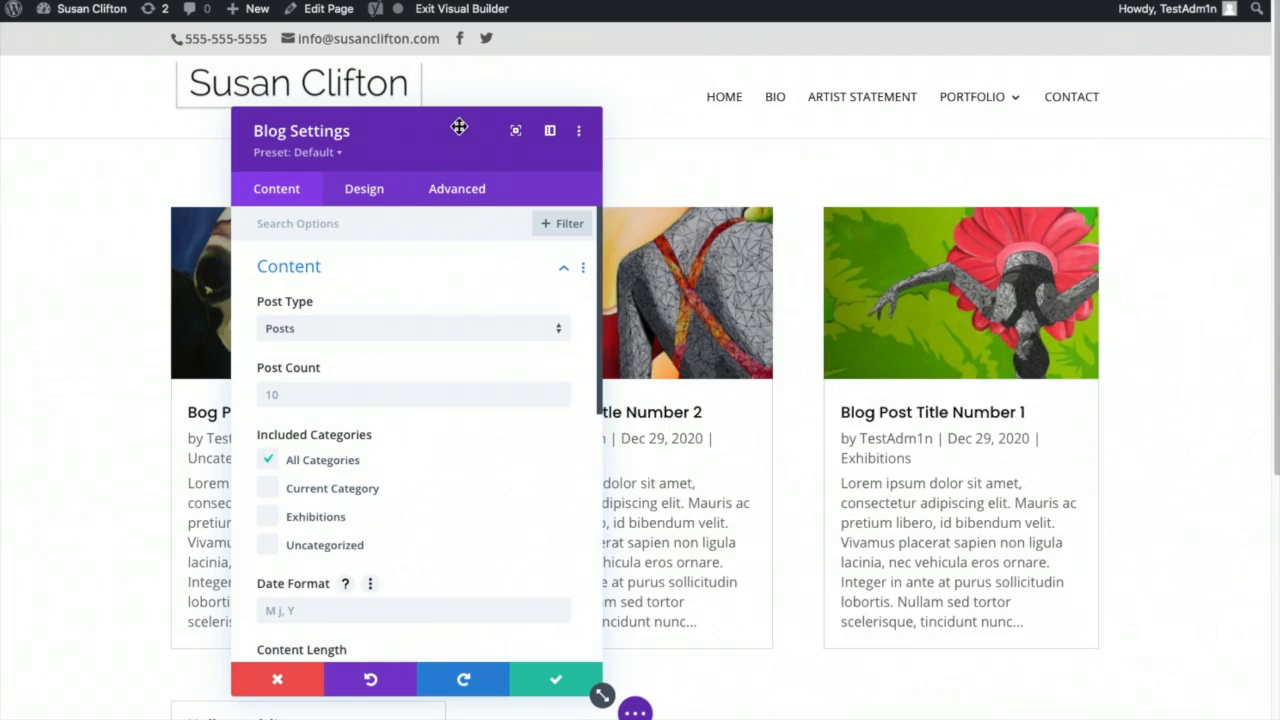
left_click_drag(459, 127, 611, 140)
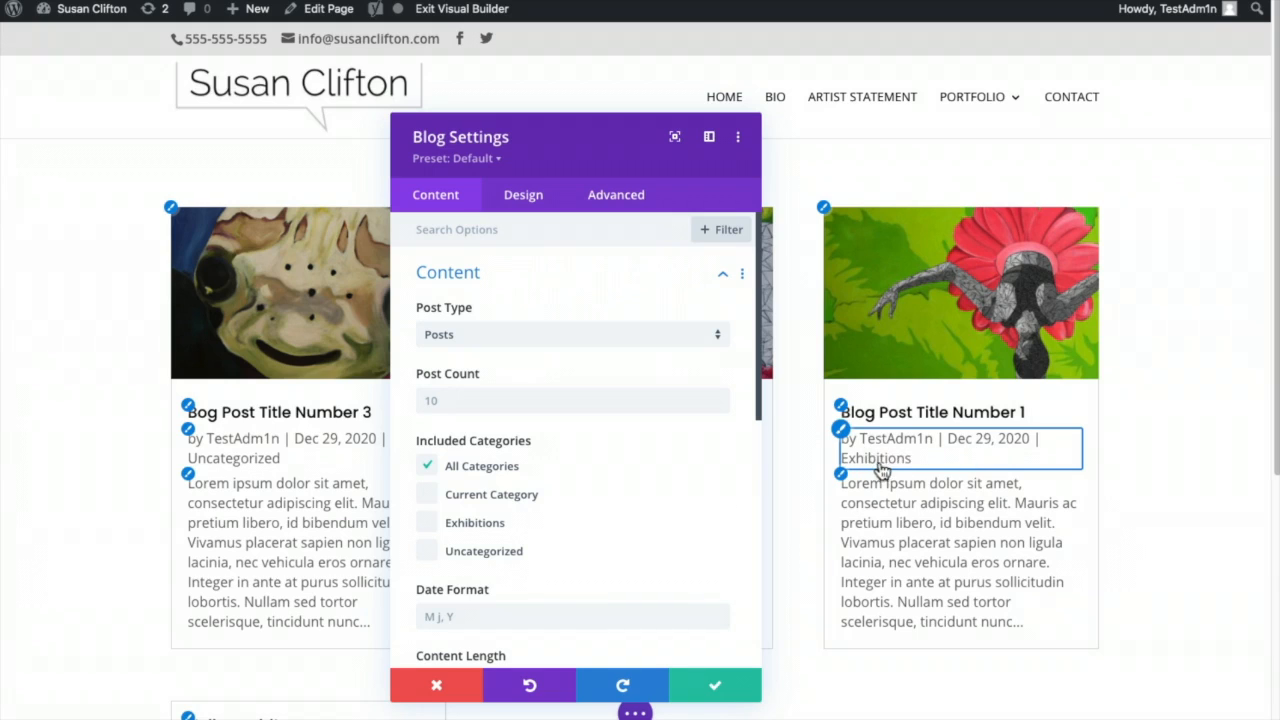
- In the Elements options, toggle the author display and turn on the Read More button
scroll(677, 631, "down", 4)
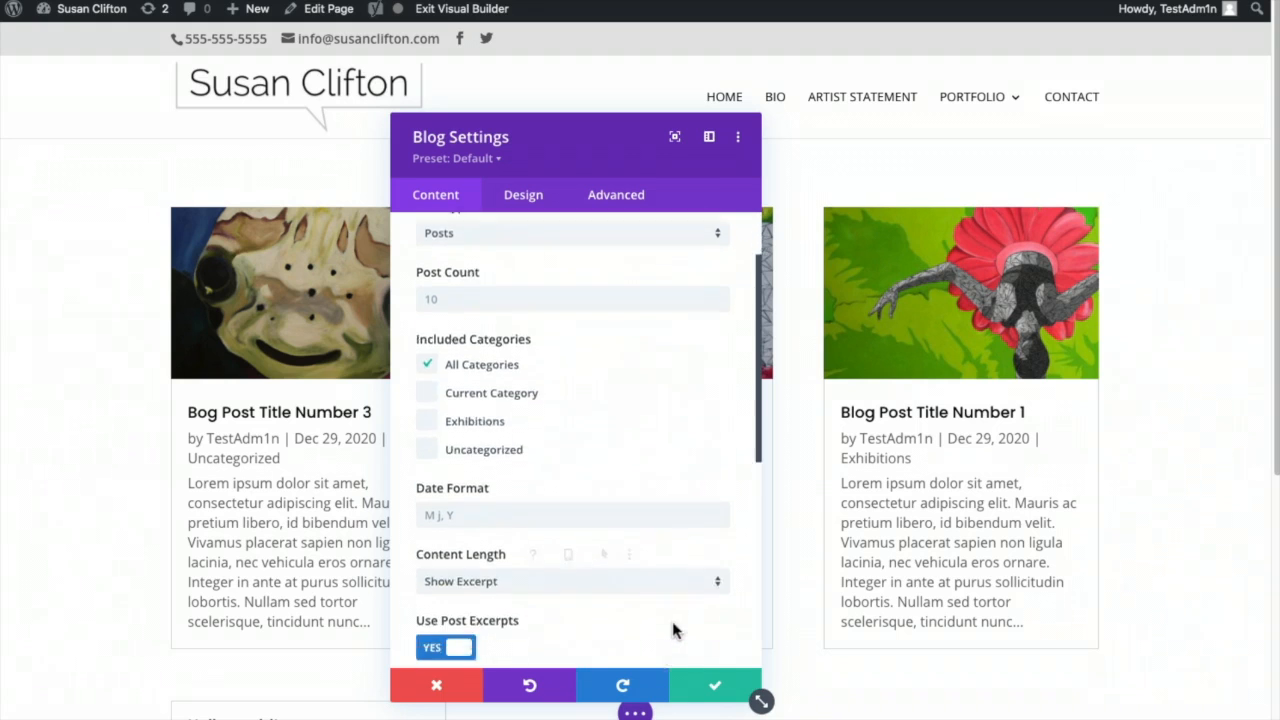
scroll(678, 600, "down", 3)
left_click(617, 544)
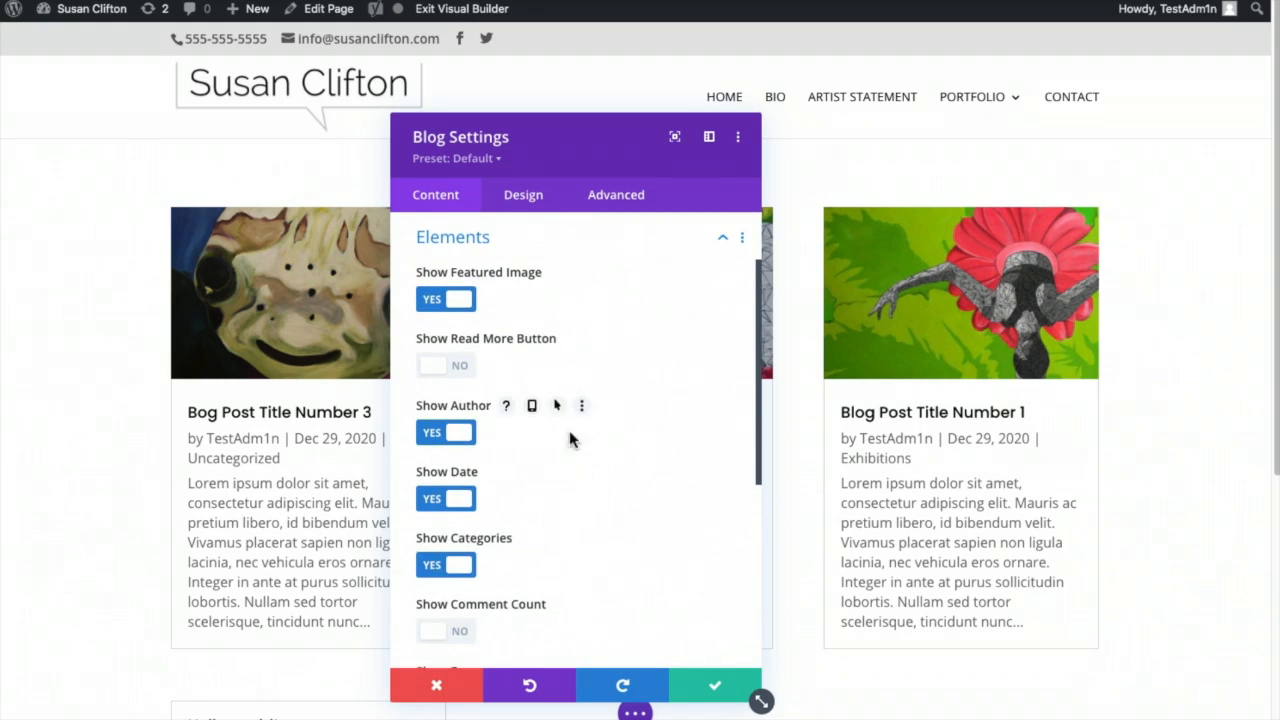
left_click(430, 434)
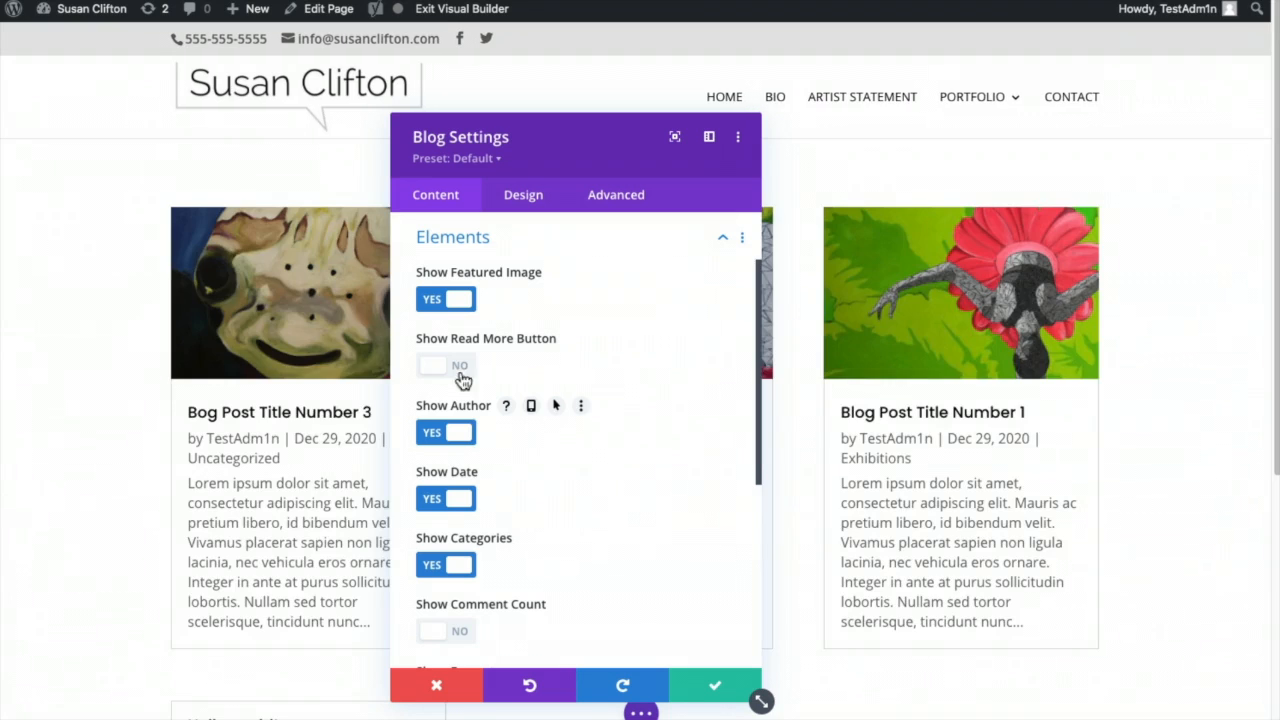
left_click(462, 366)
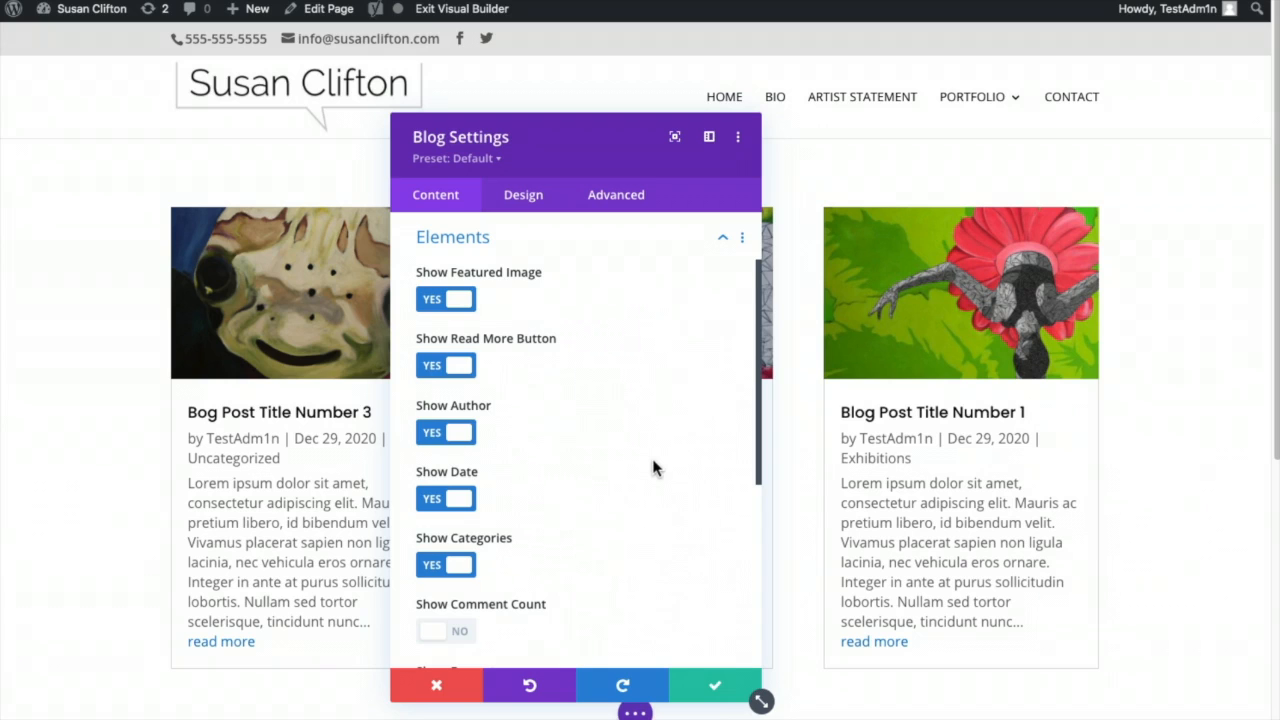
scroll(653, 465, "down", 4)
scroll(653, 468, "down", 1)
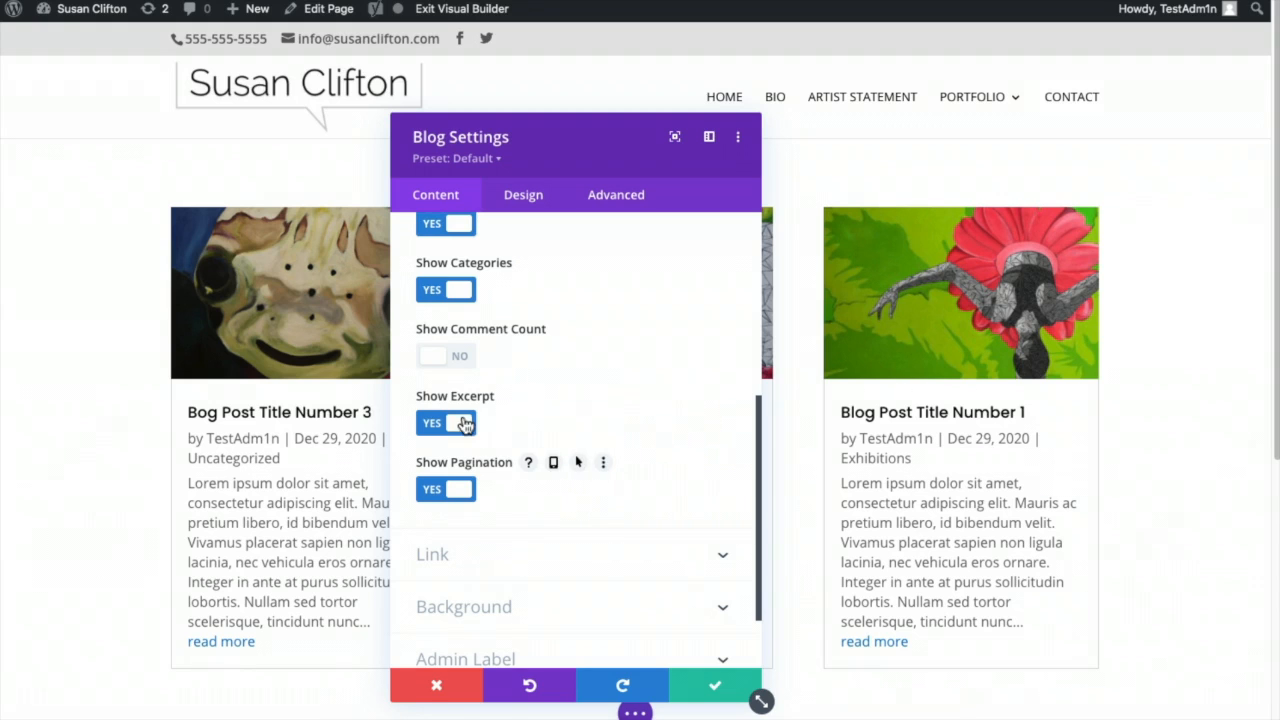
scroll(700, 541, "down", 1)
scroll(700, 541, "down", 1)
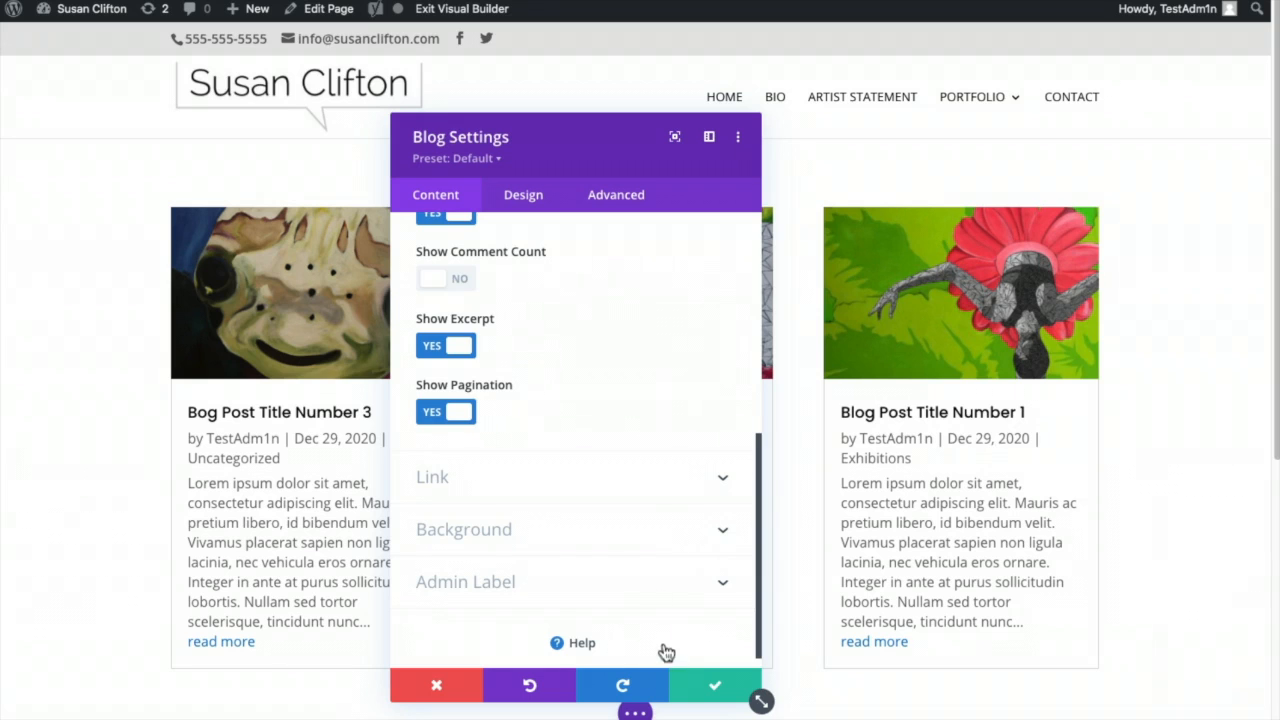
scroll(674, 647, "down", 1)
- Turn on the Featured Image Overlay with a black background, then exit the Visual Builder
left_click(523, 196)
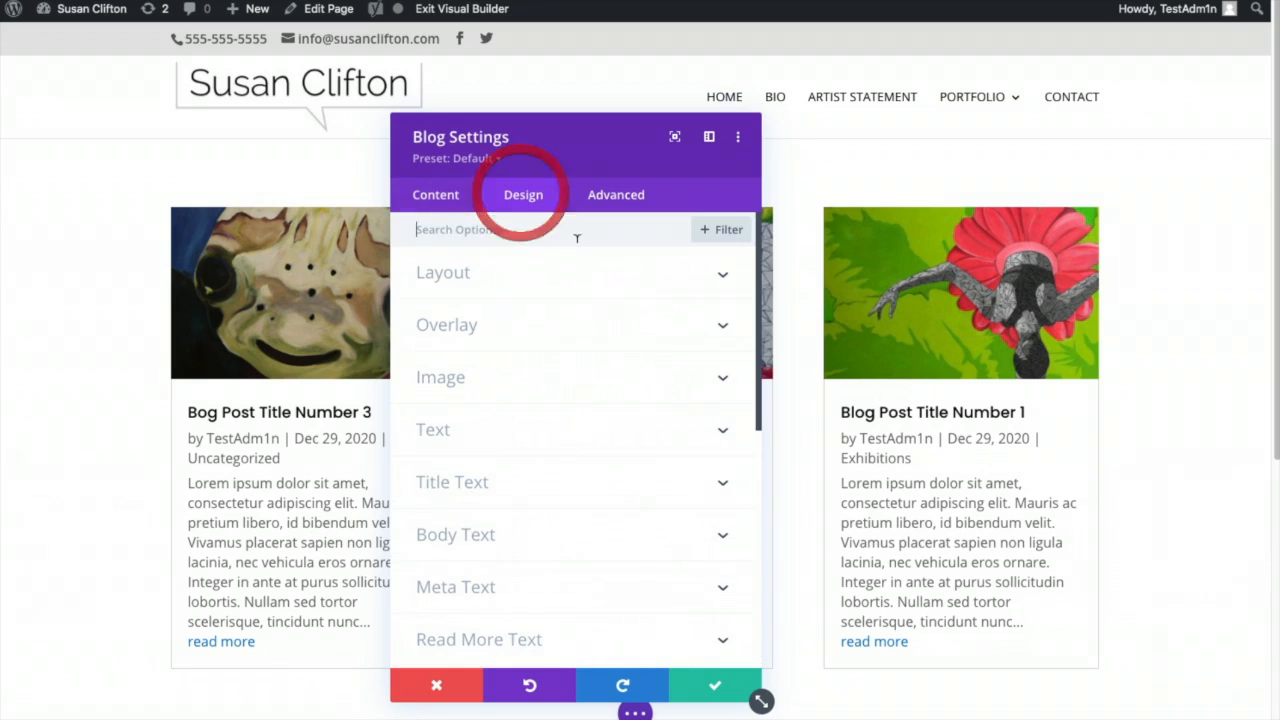
left_click(564, 328)
left_click(468, 302)
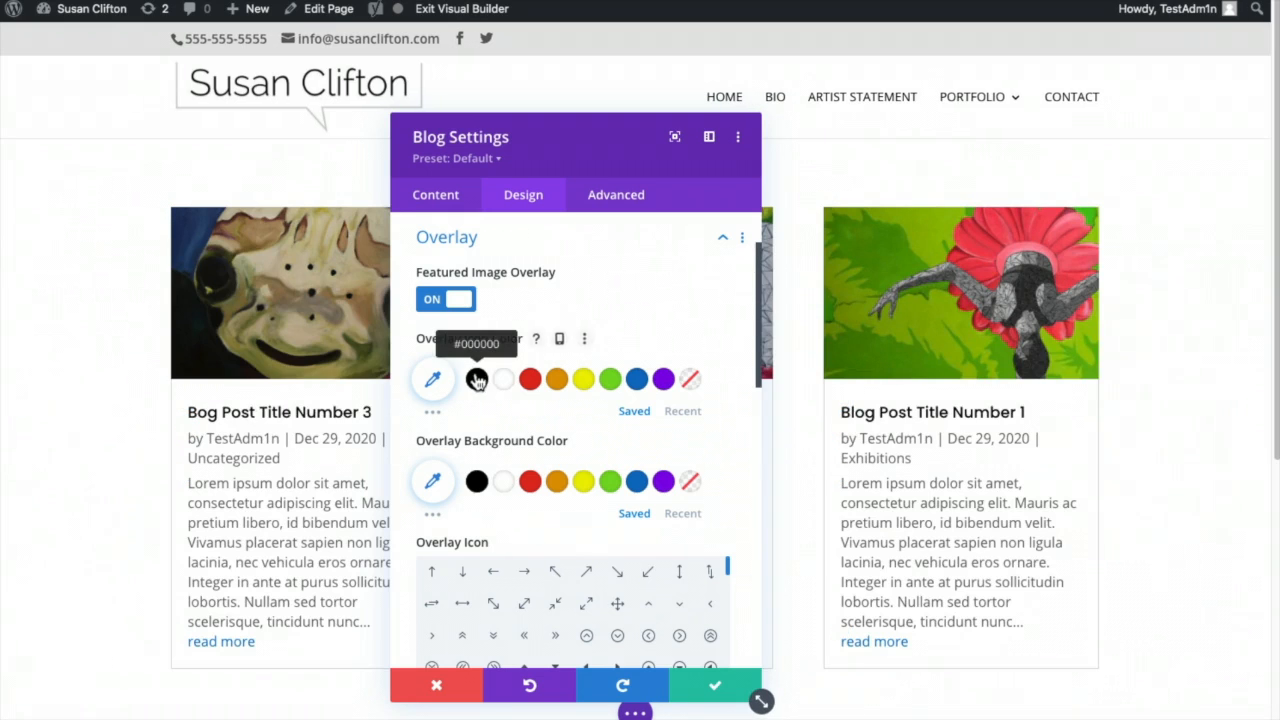
left_click(476, 482)
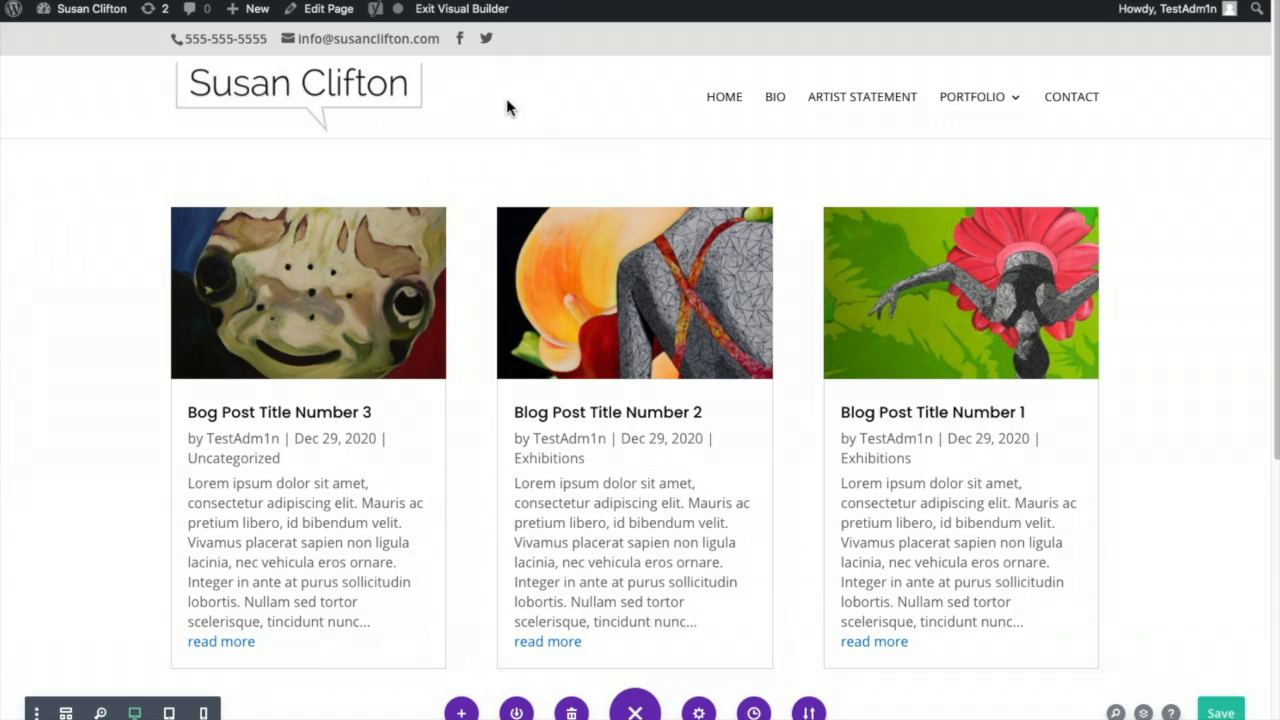
left_click(463, 18)
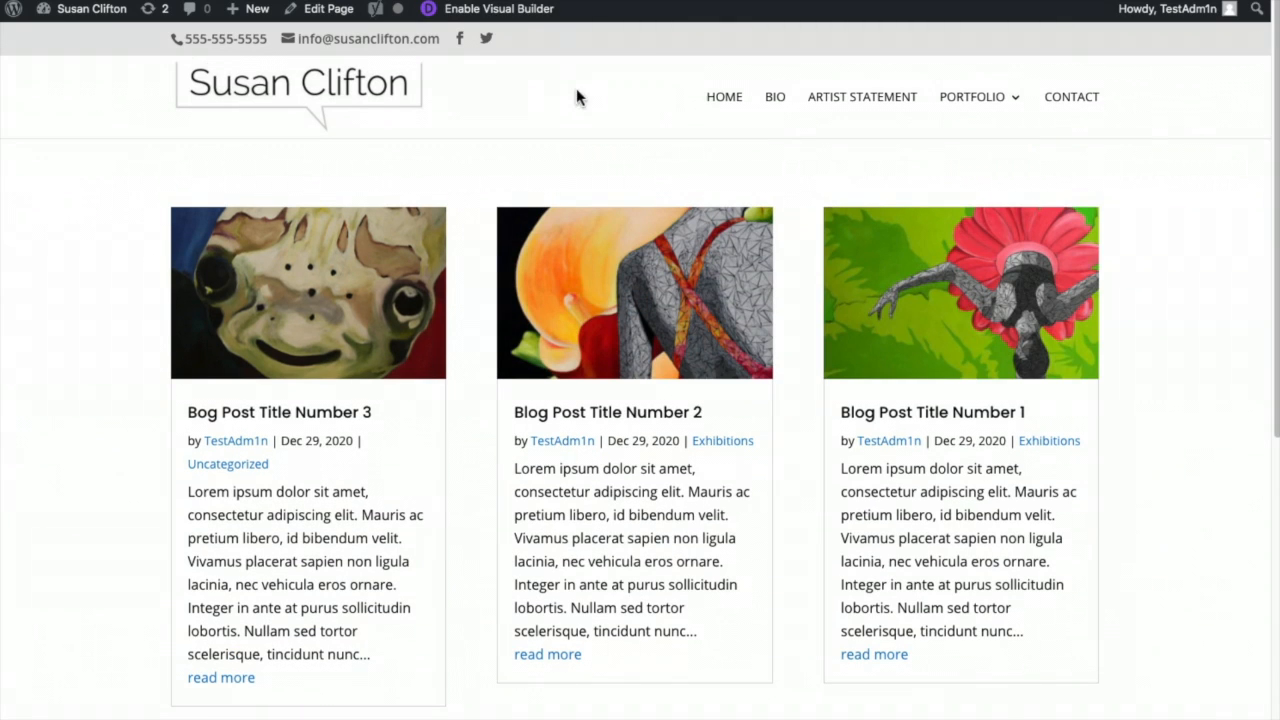
- Open the admin user's profile from the Users list
mouse_move(75, 10)
left_click(65, 40)
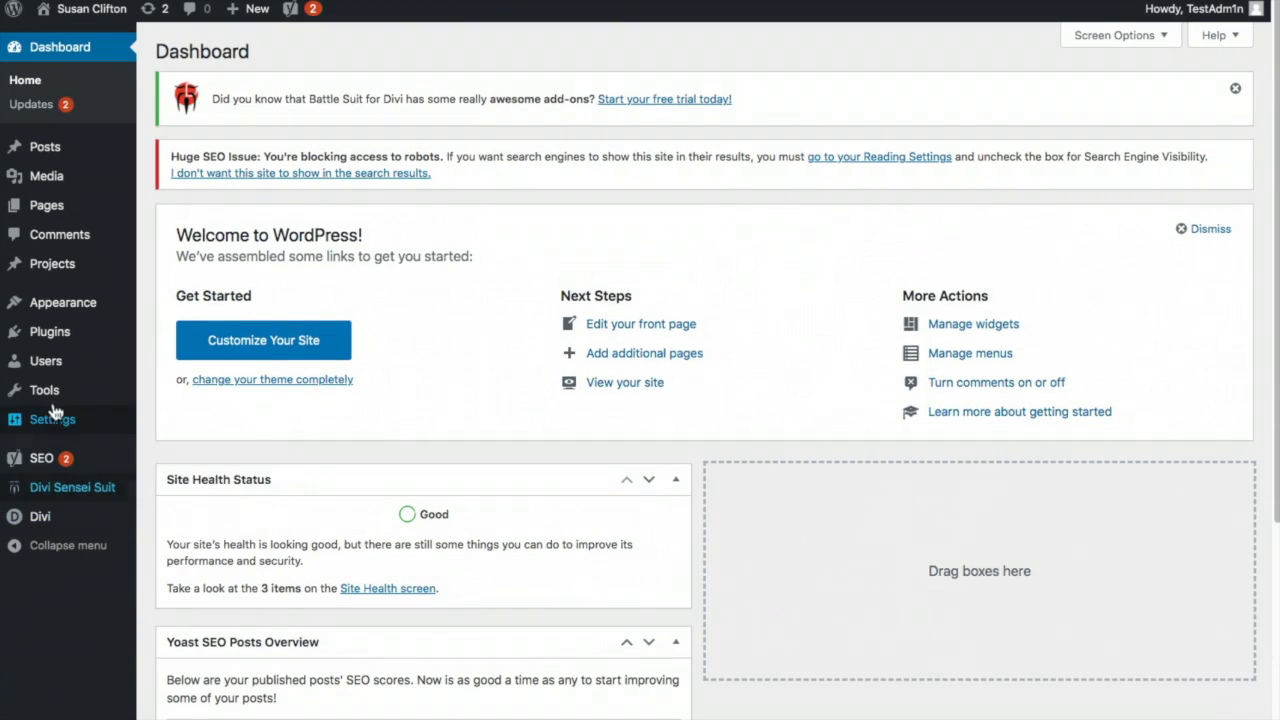
mouse_move(65, 368)
left_click(163, 366)
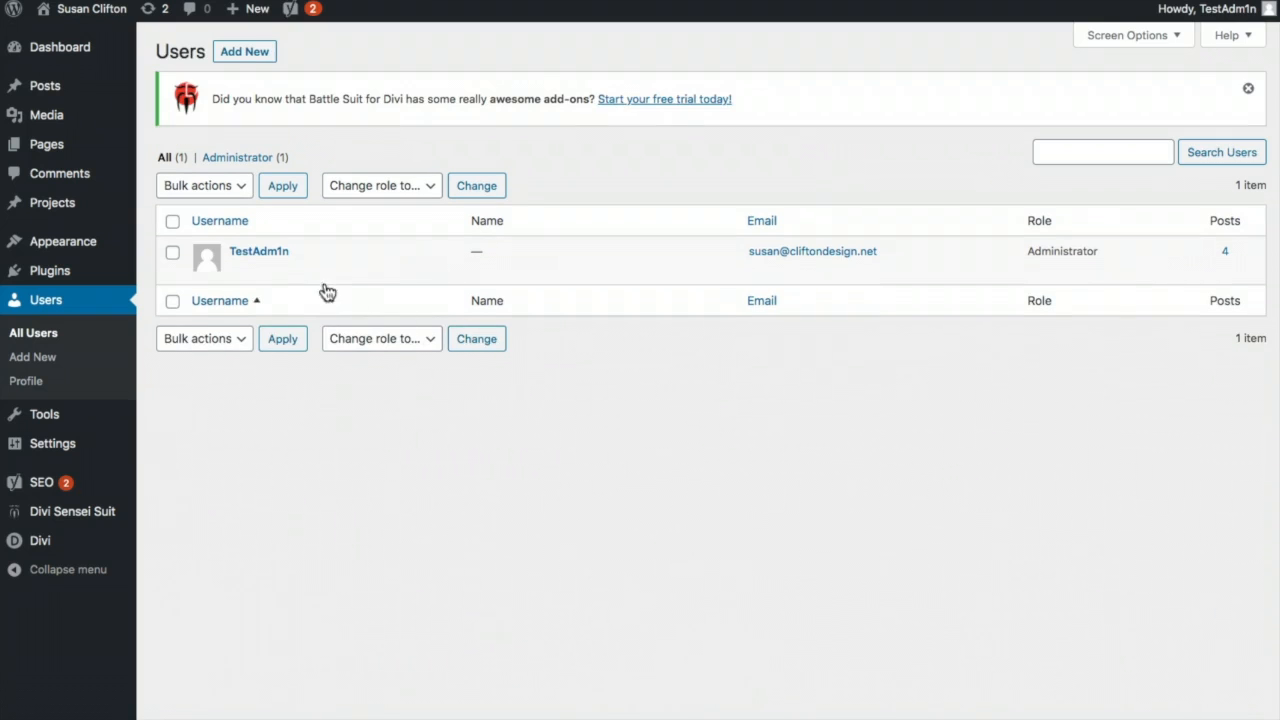
left_click(259, 251)
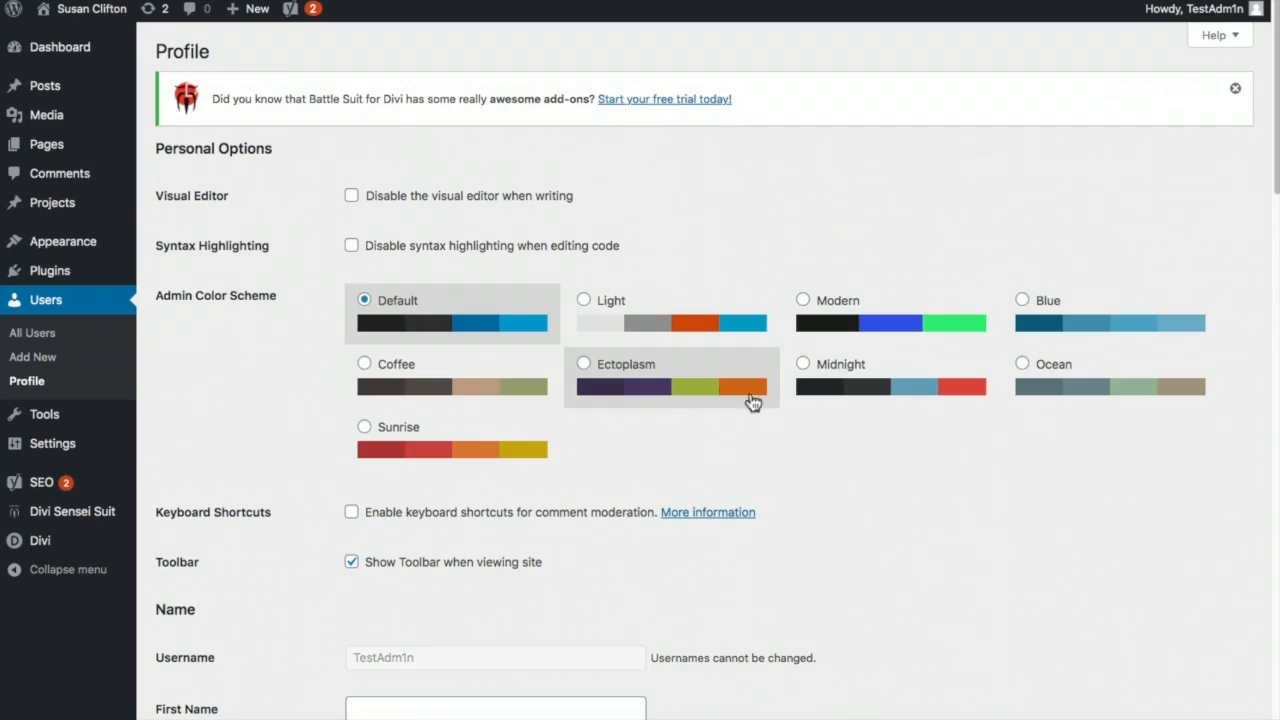
scroll(905, 494, "down", 5)
scroll(938, 487, "down", 2)
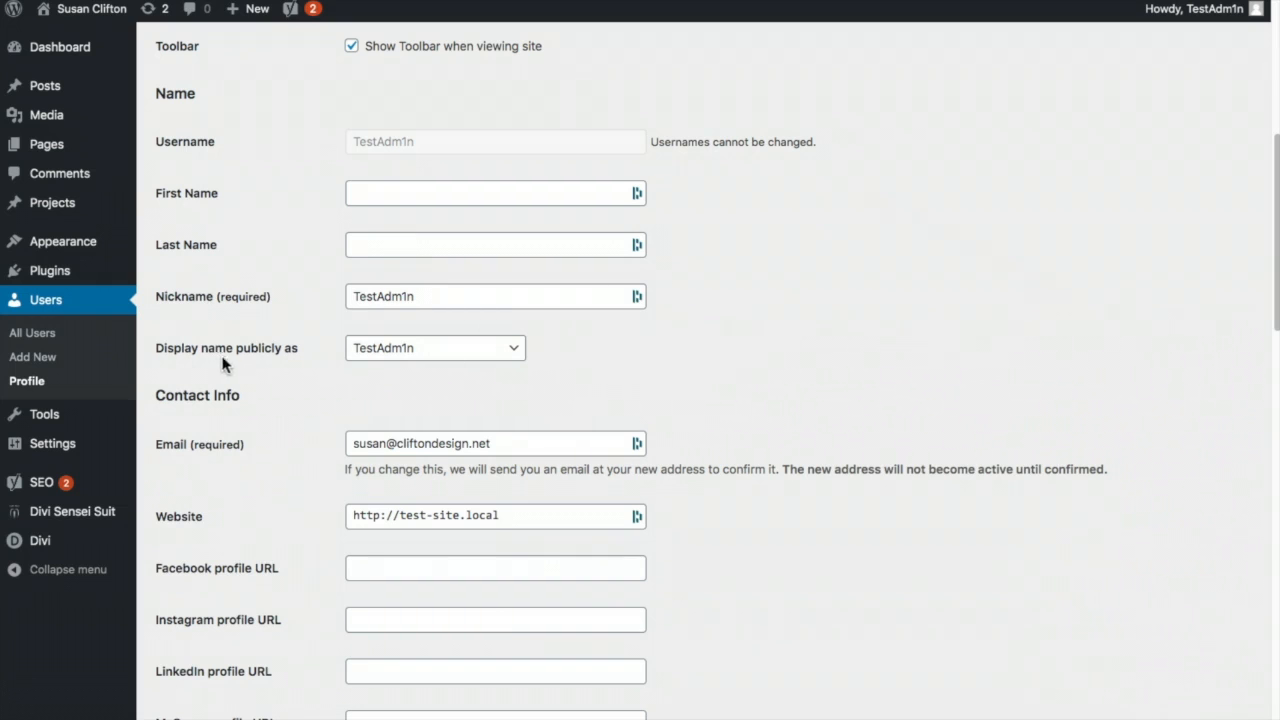
left_click(509, 350)
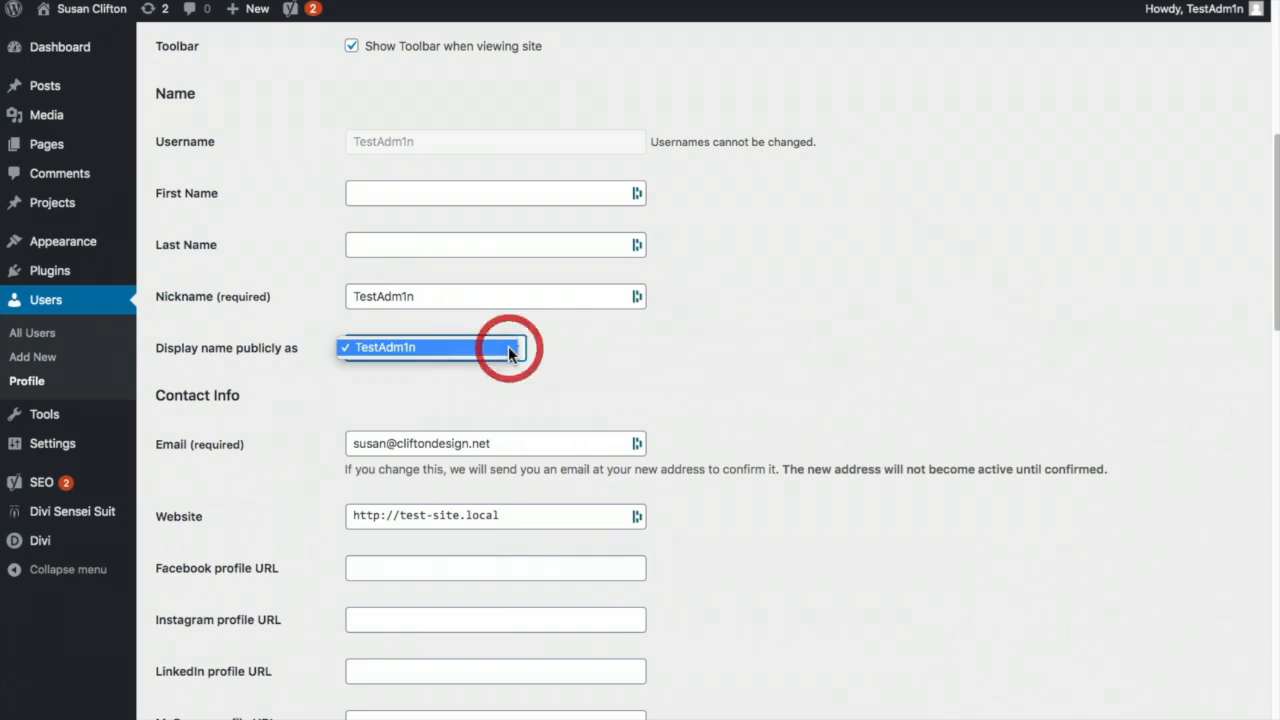
left_click(510, 348)
- Enter the user's first and last name, display publicly by first name only, and save
left_click(405, 191)
type("Susan")
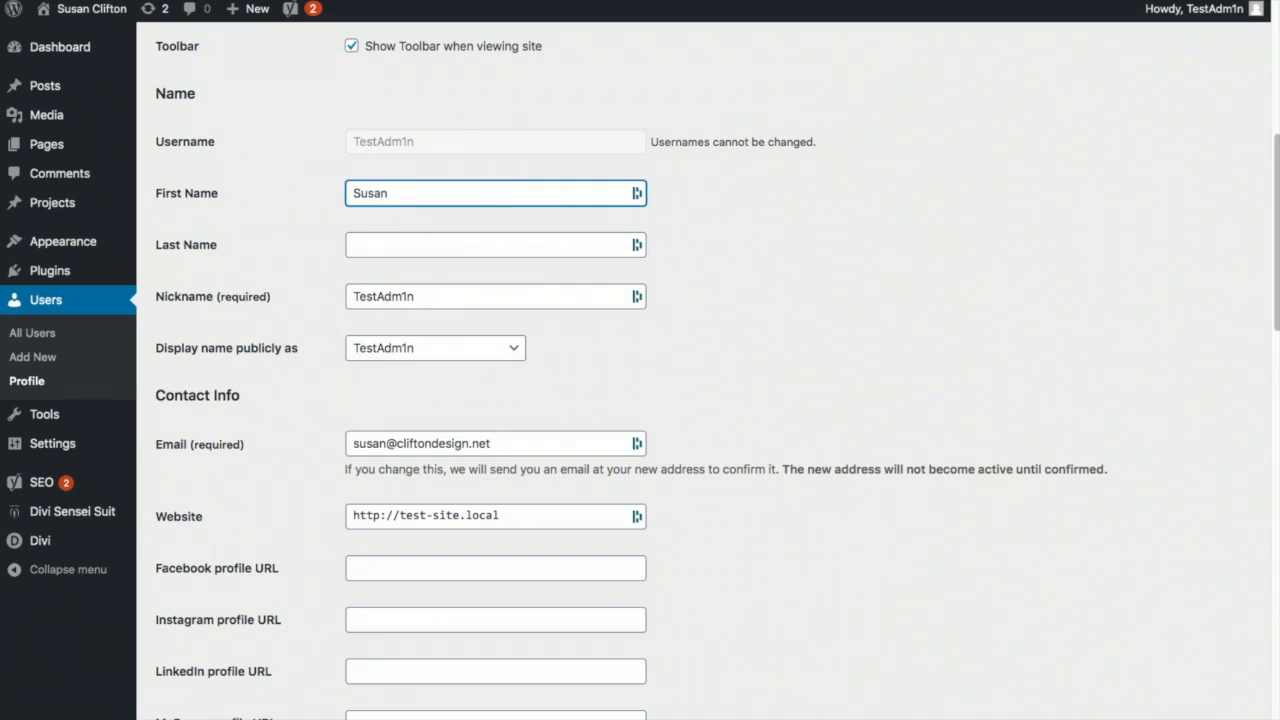
key("Tab")
type("C")
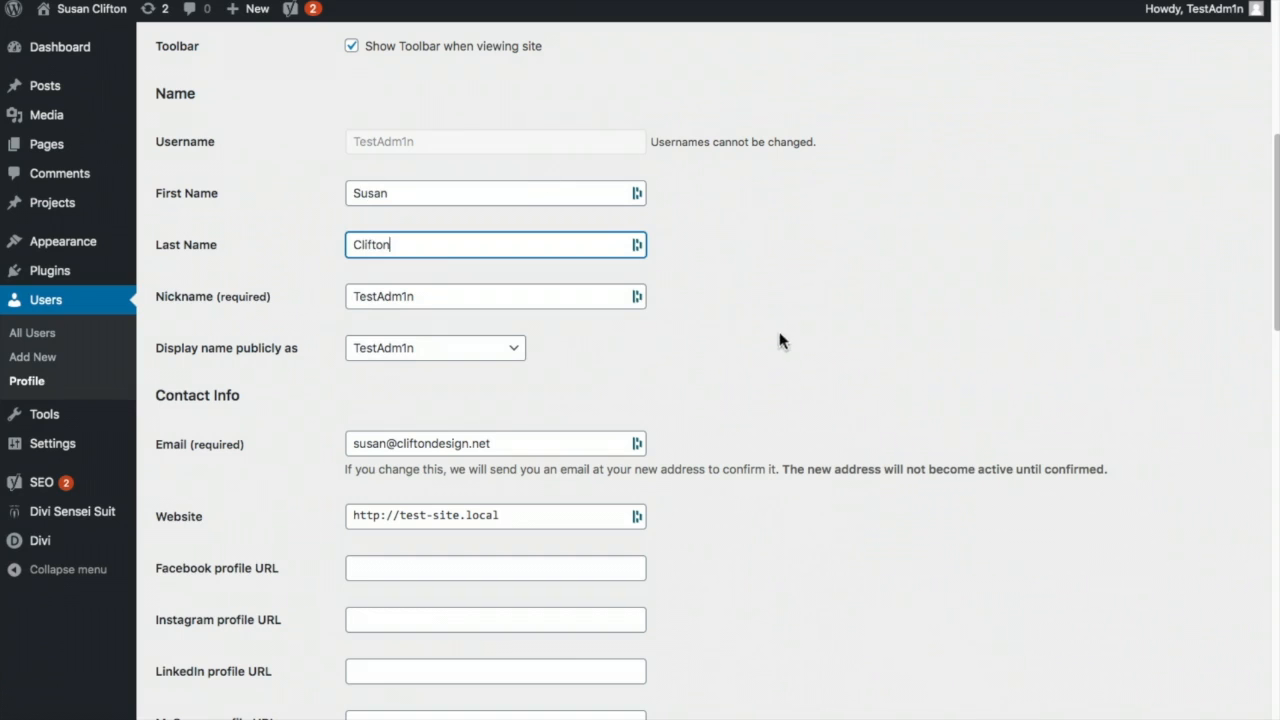
left_click(503, 350)
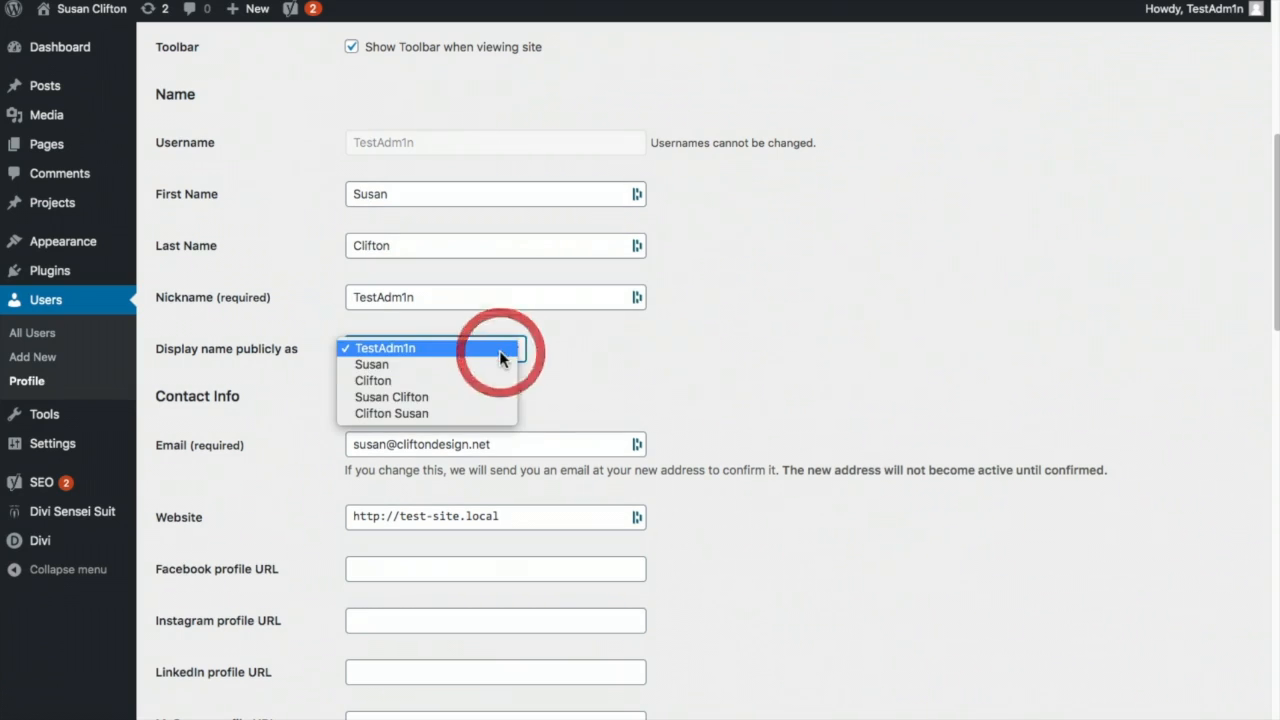
left_click(448, 397)
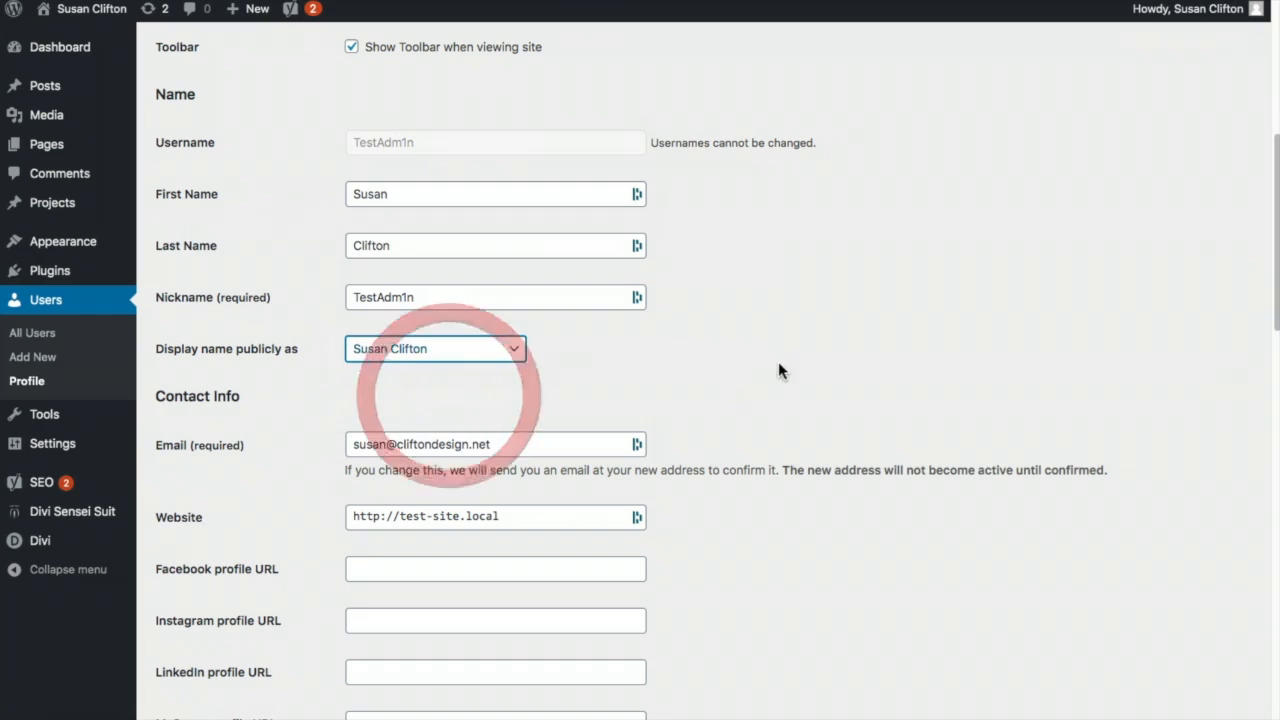
left_click(508, 349)
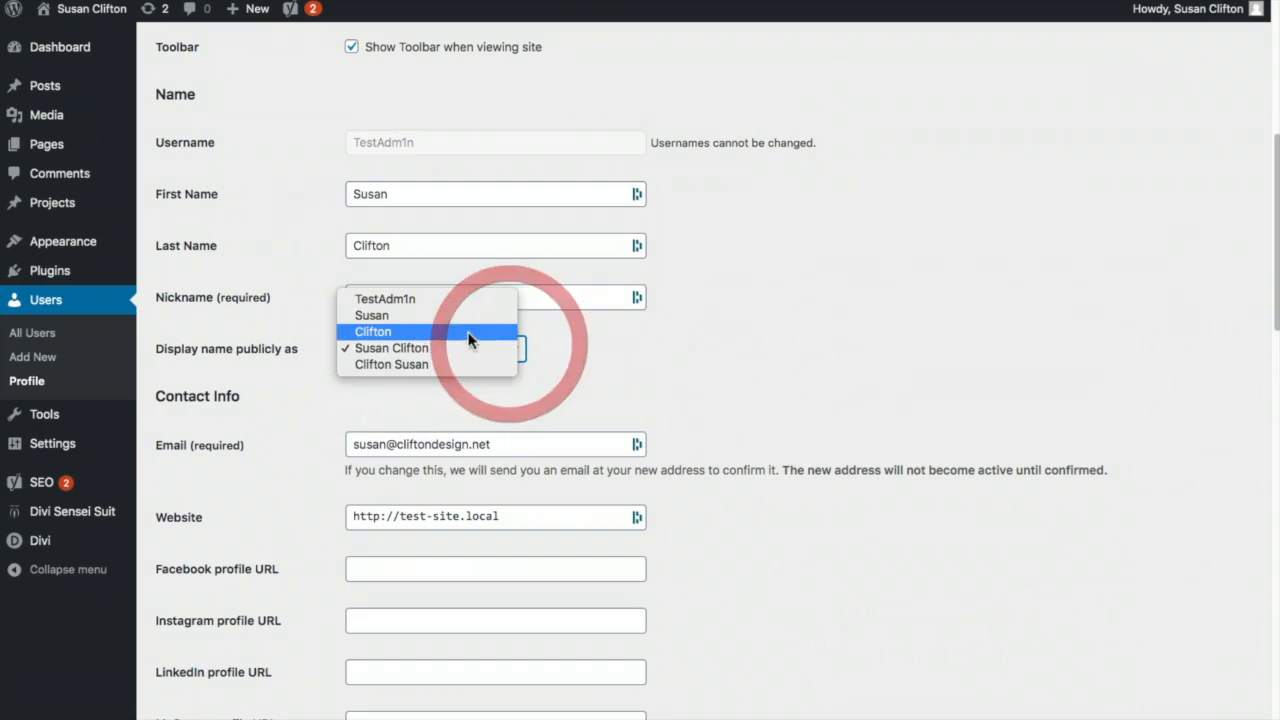
left_click(440, 314)
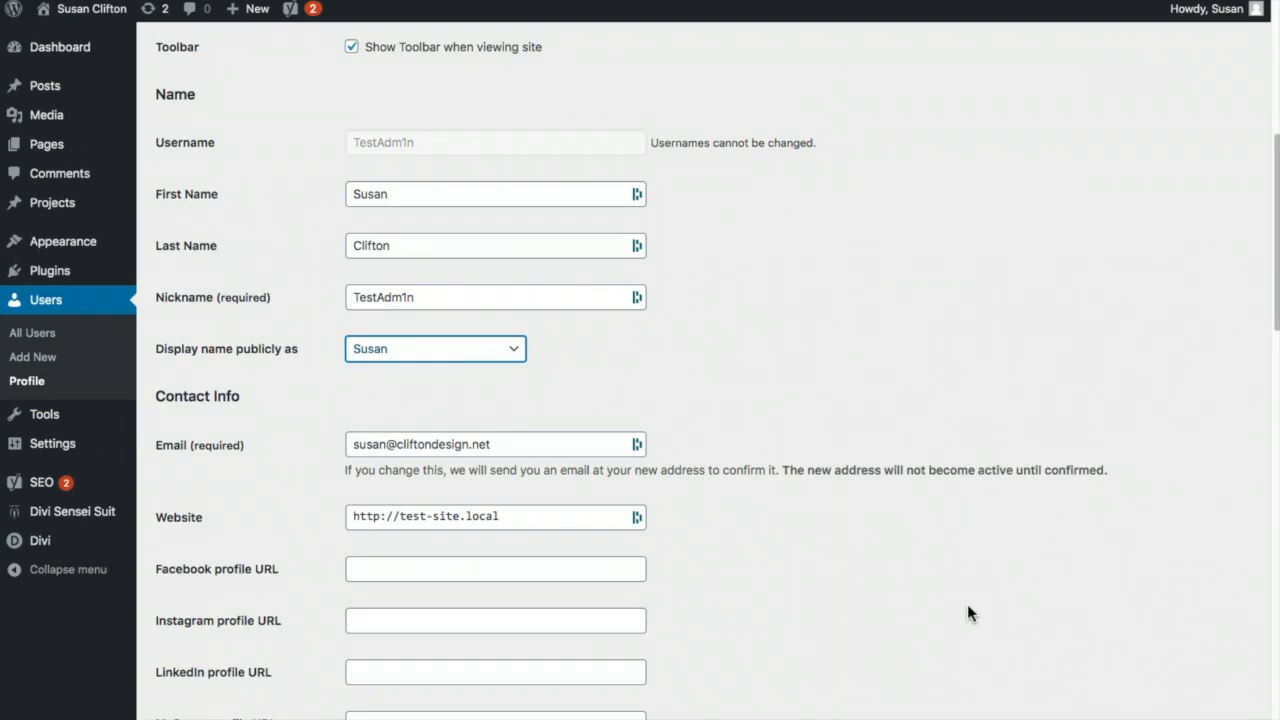
scroll(967, 616, "down", 14)
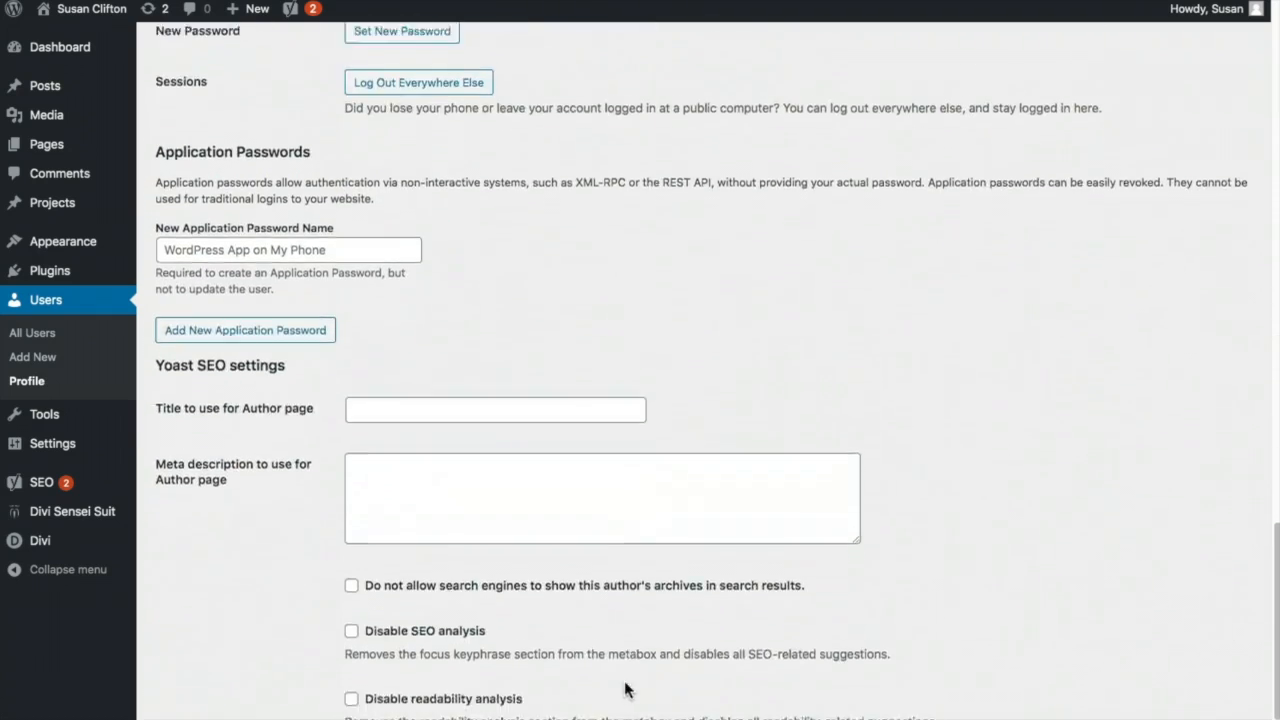
scroll(631, 689, "down", 2)
left_click(179, 670)
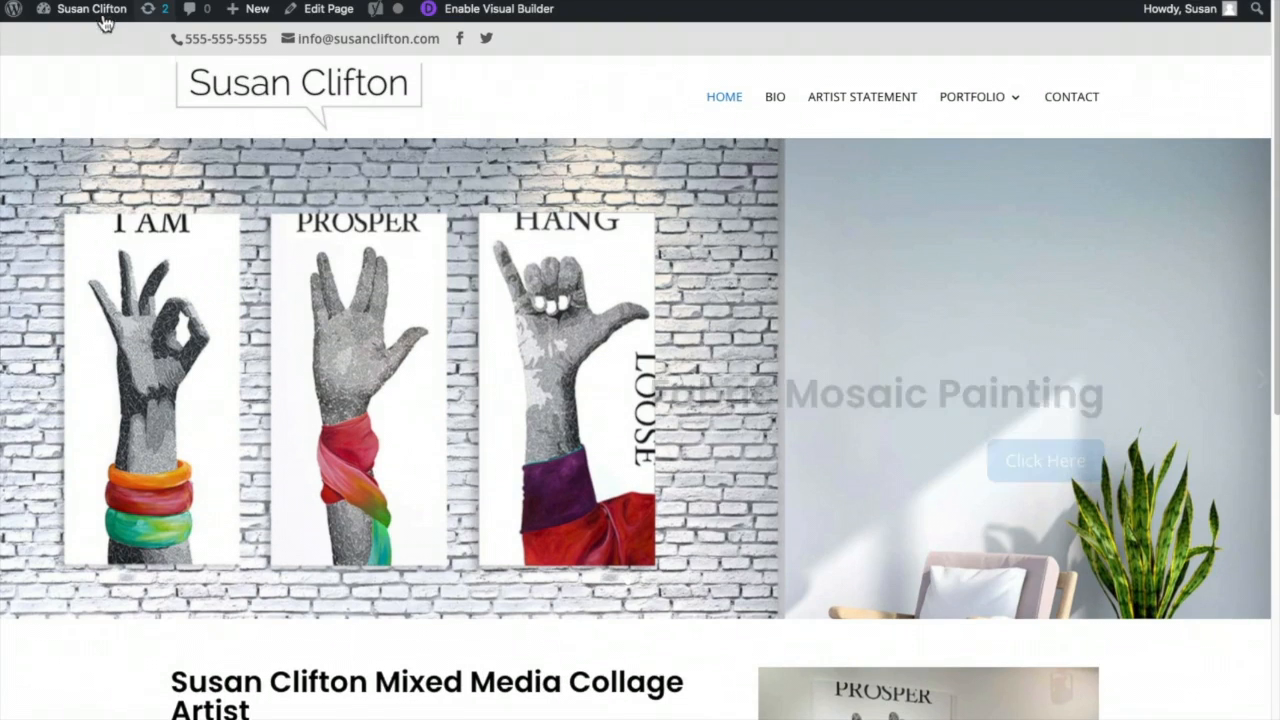
mouse_move(90, 10)
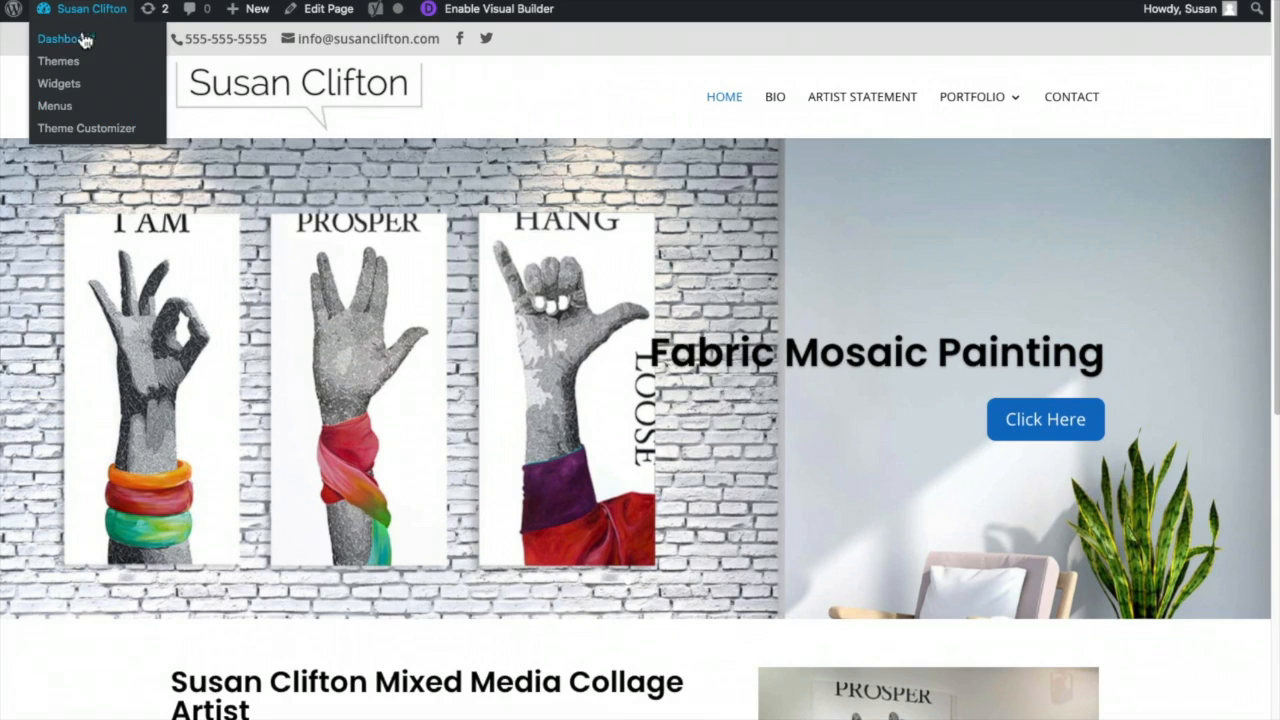
- Add the Blog page to the main menu, place it above Contact, and save the menu
left_click(52, 107)
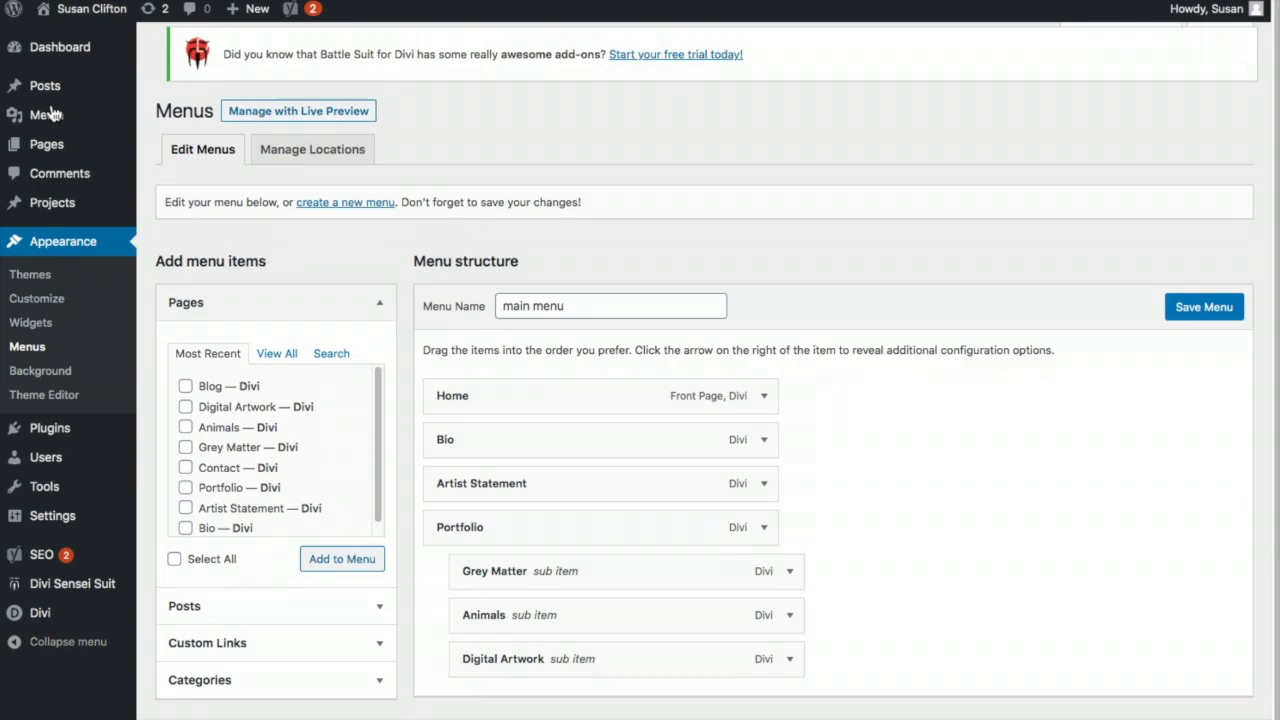
left_click(210, 399)
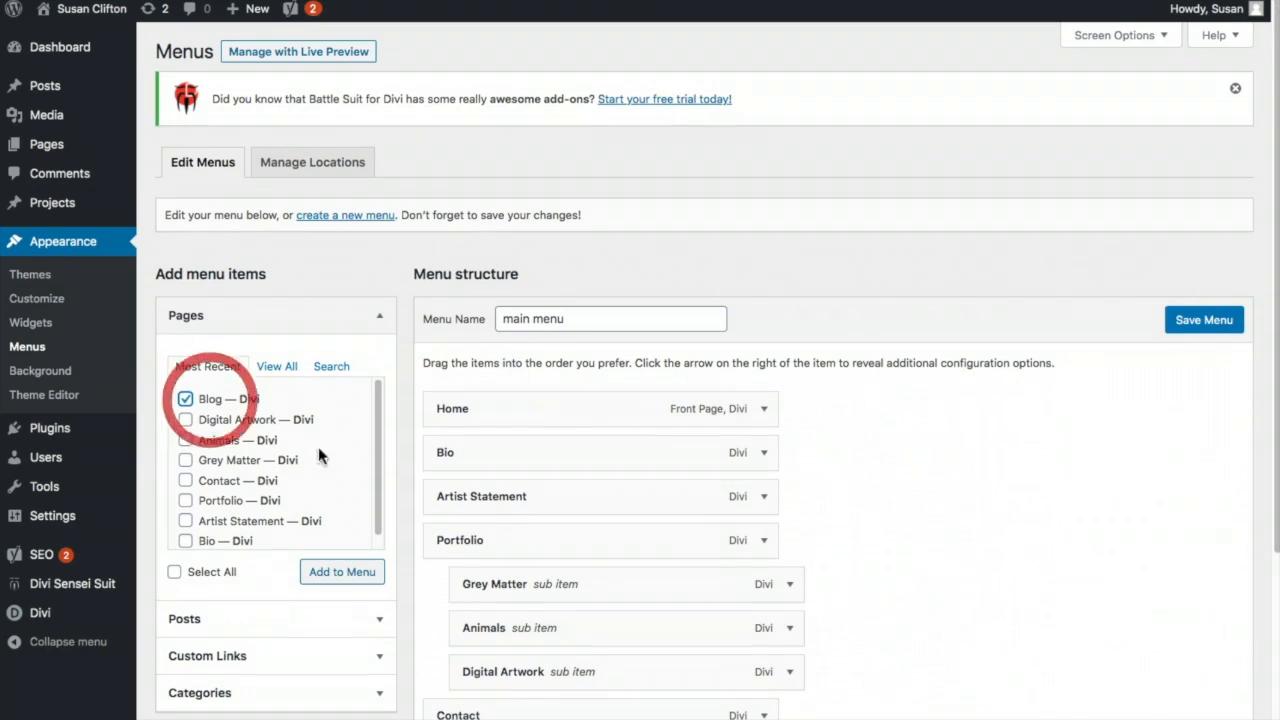
left_click(355, 580)
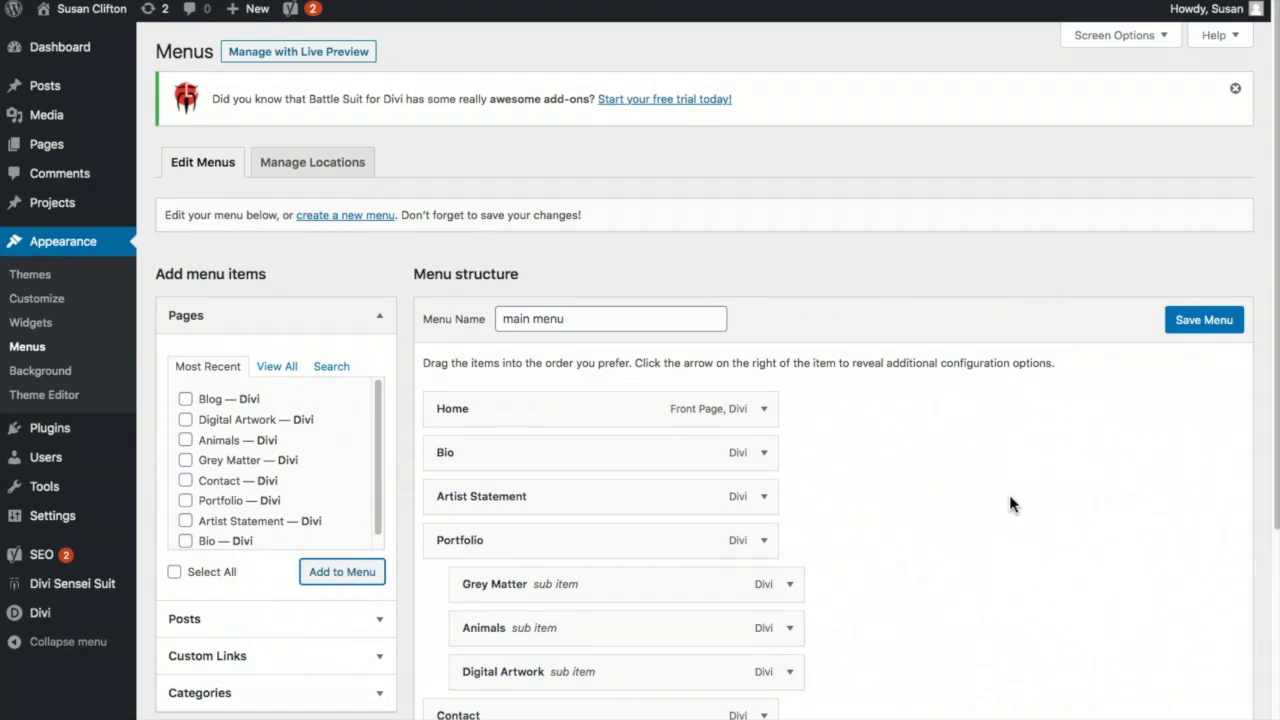
scroll(1012, 491, "down", 5)
left_click_drag(682, 527, 667, 483)
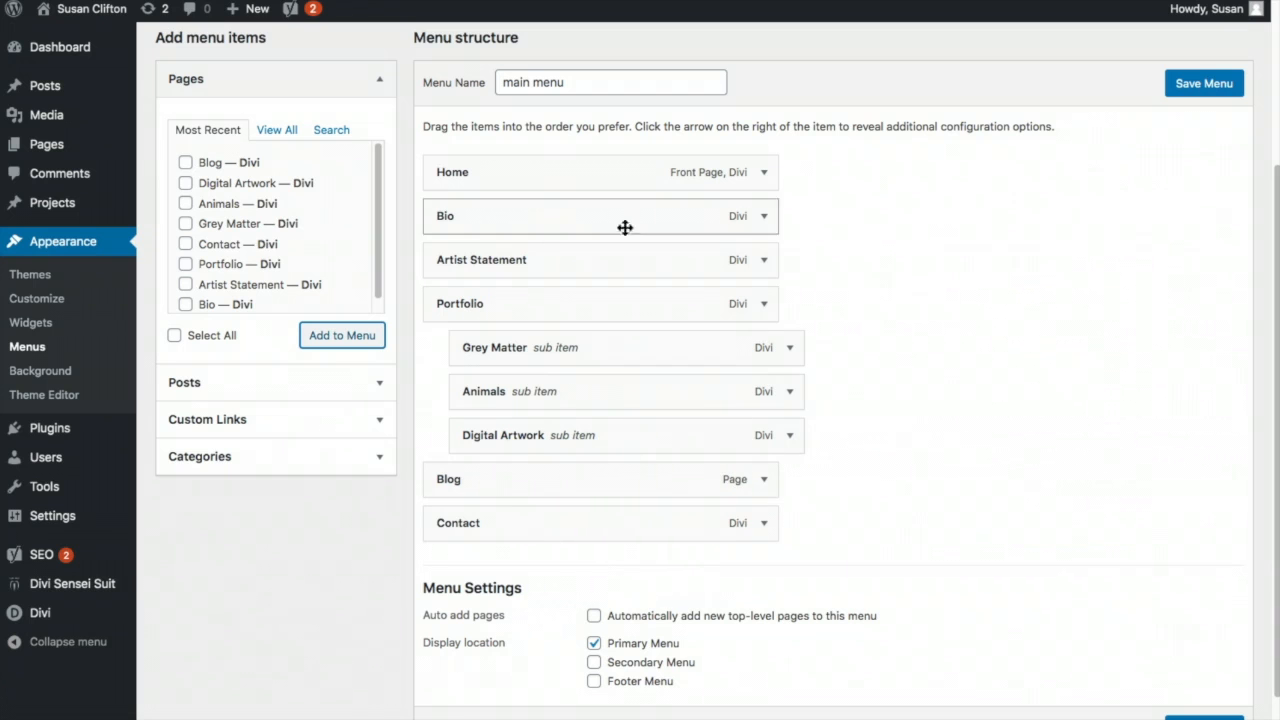
left_click(1220, 84)
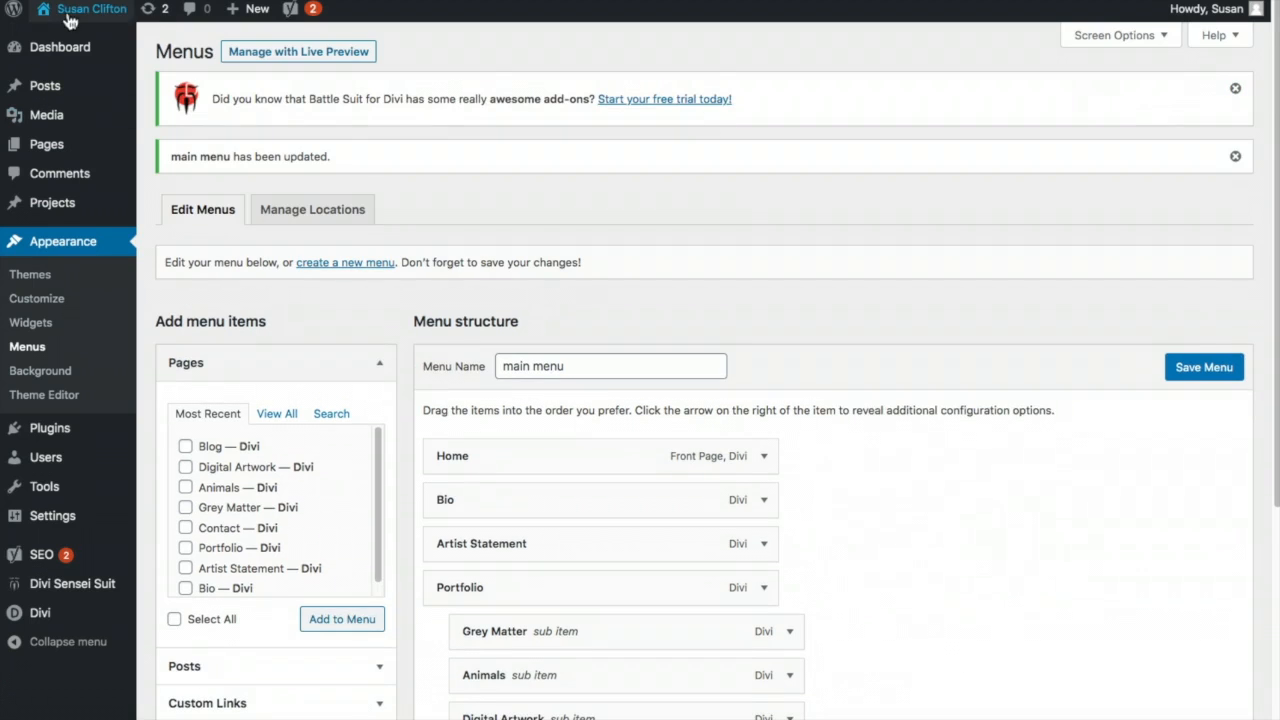
mouse_move(58, 38)
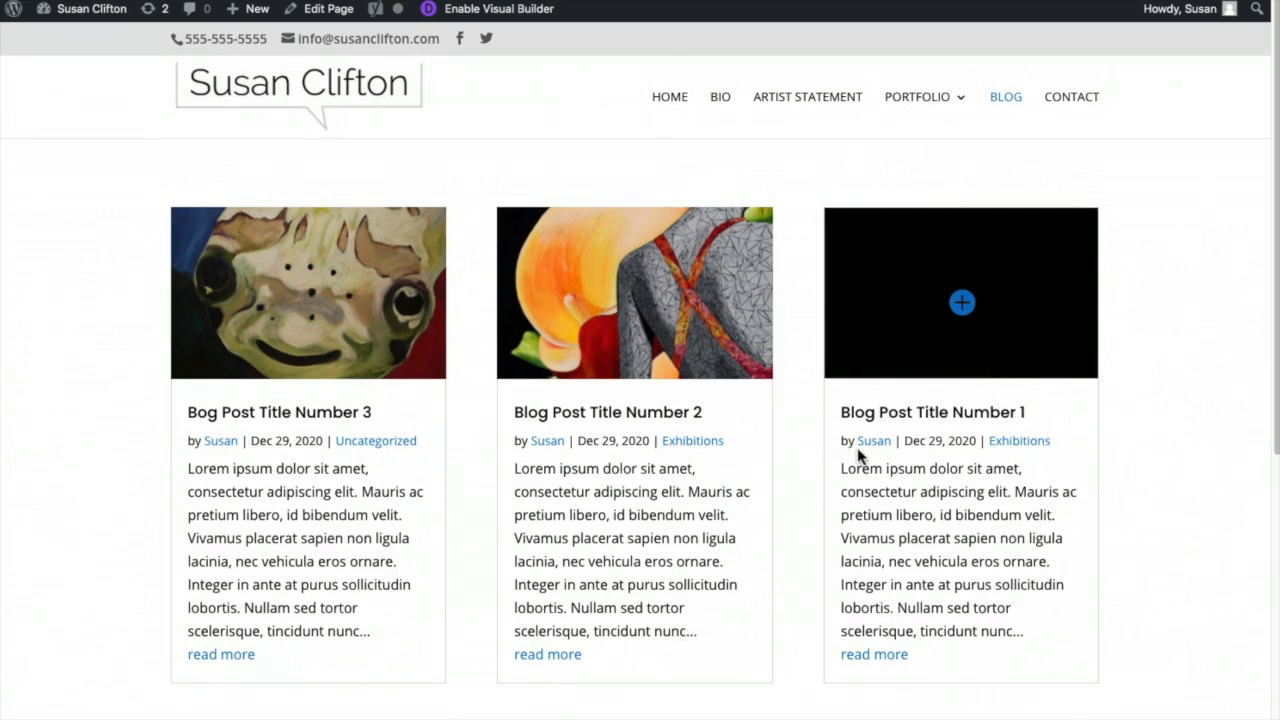
- Open Blog Post Title Number 2 from the grid and scroll through its single-post page
left_click(617, 338)
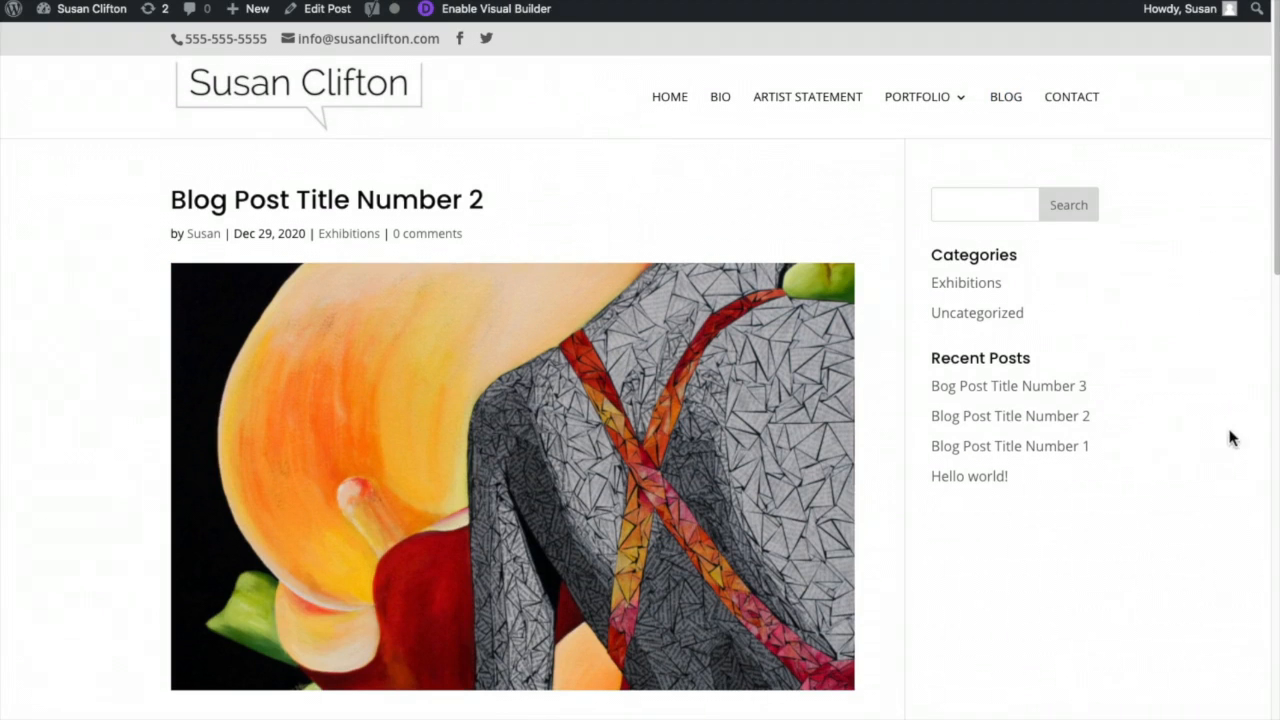
scroll(1176, 418, "down", 9)
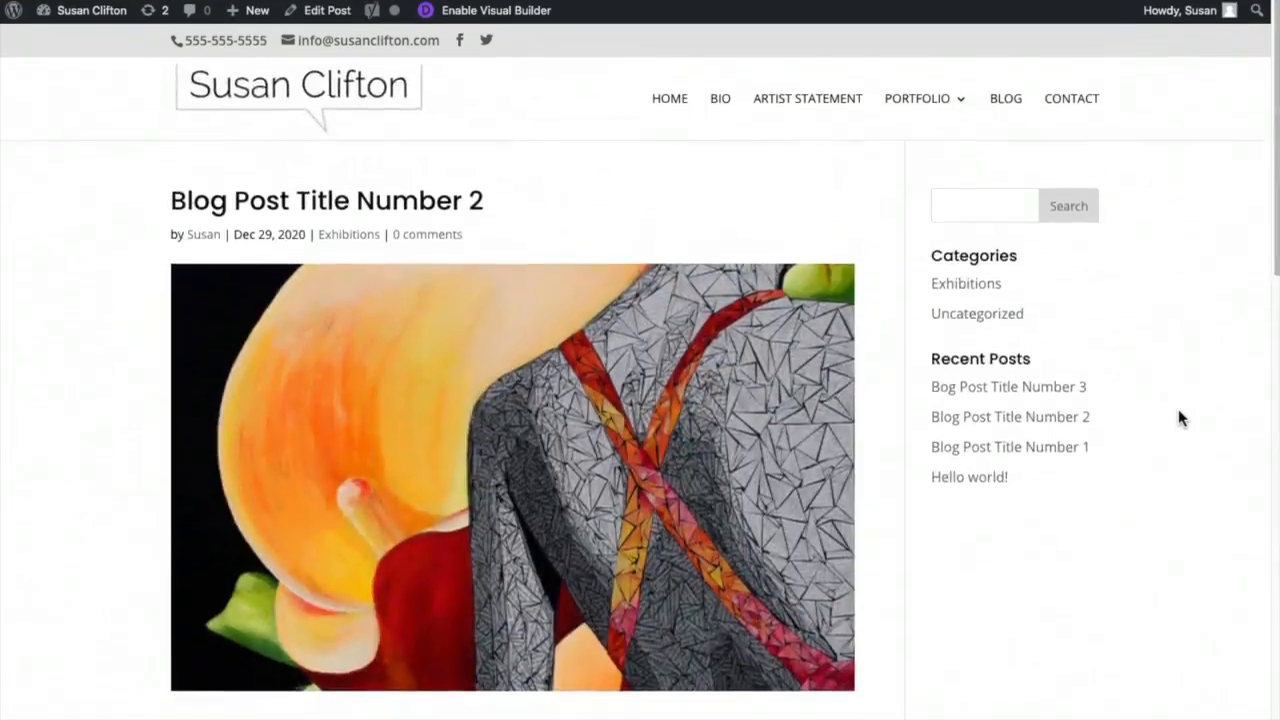
scroll(1178, 418, "down", 10)
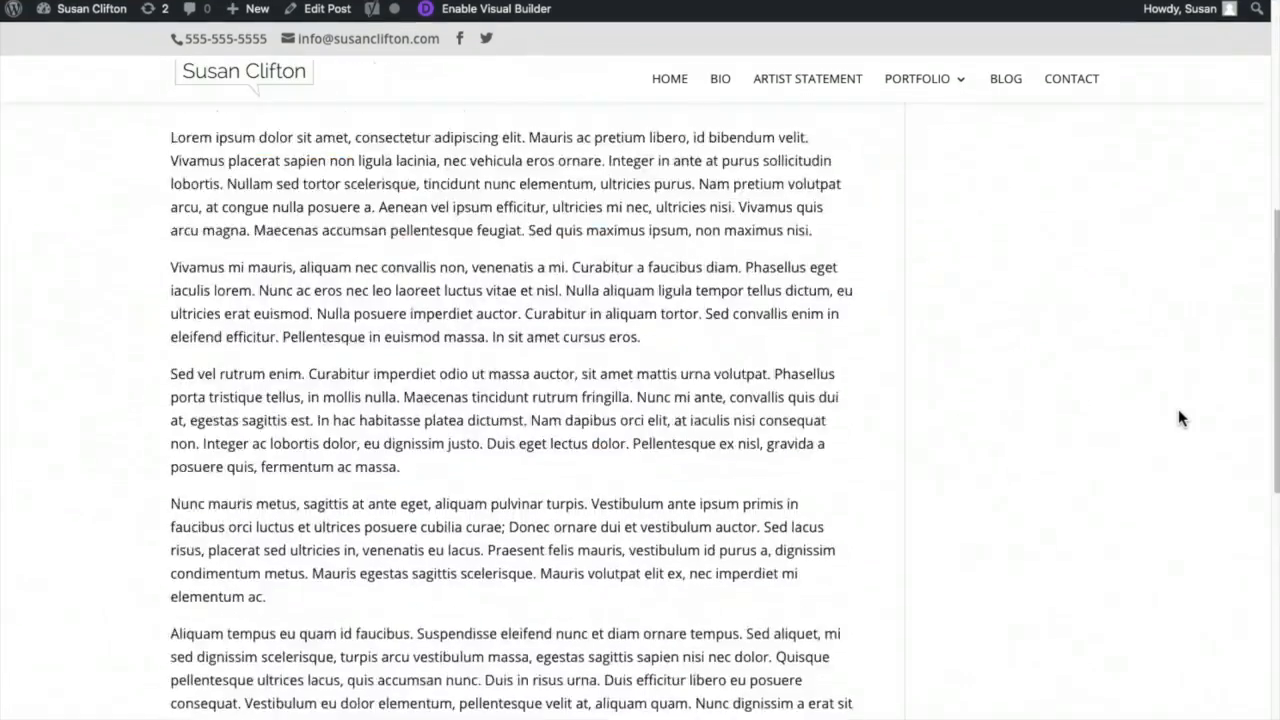
scroll(1178, 411, "down", 1)
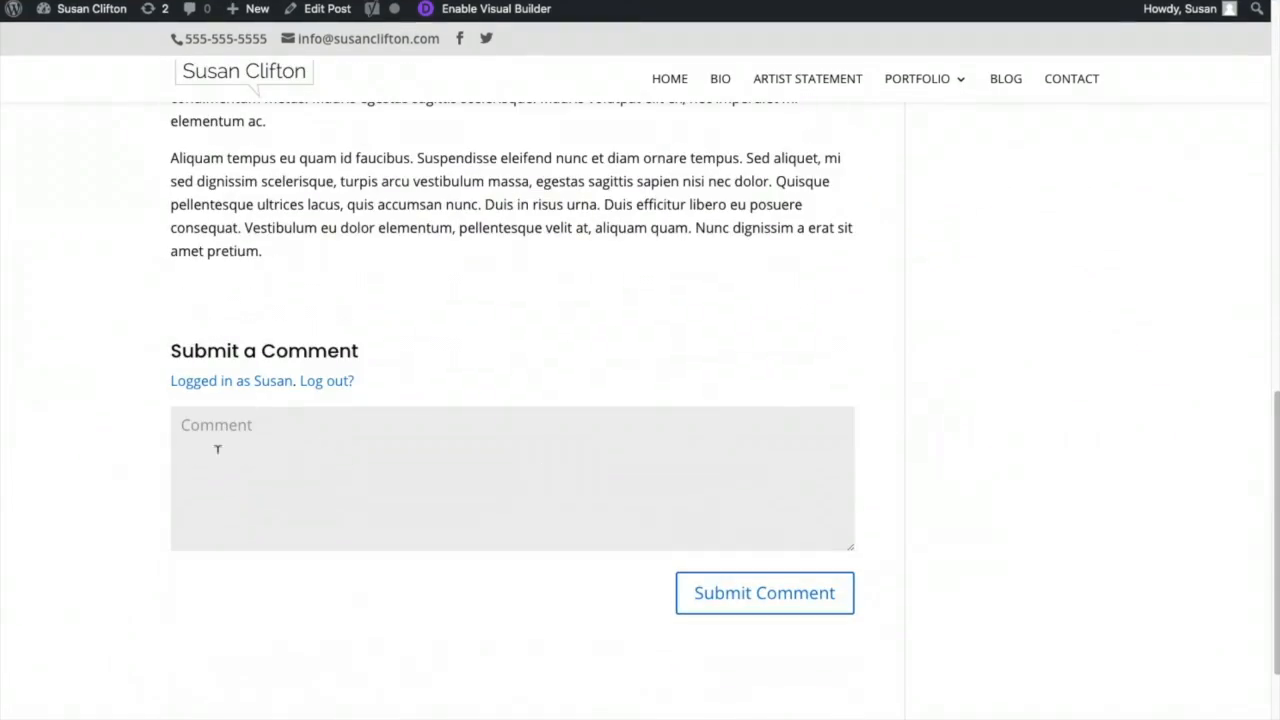
scroll(1134, 478, "up", 10)
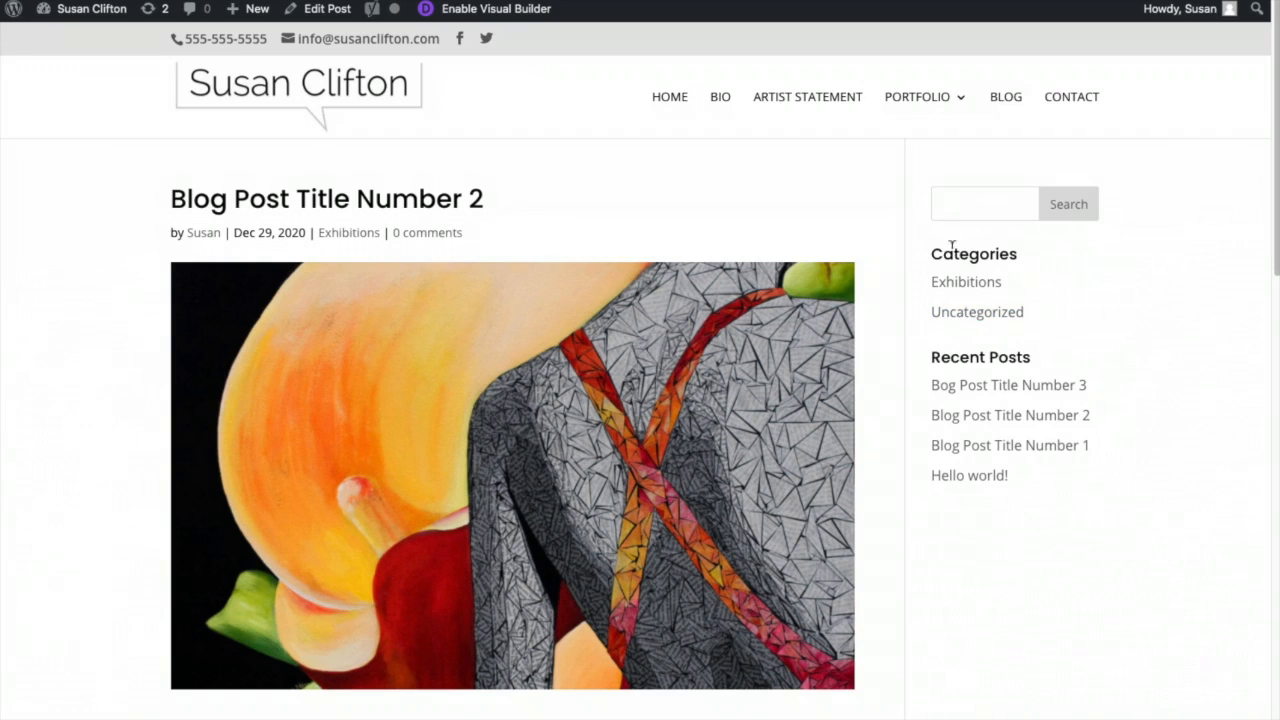
left_click(478, 158)
- In the sidebar widget settings, delete the Categories widget from the Sidebar
mouse_move(86, 12)
left_click(60, 86)
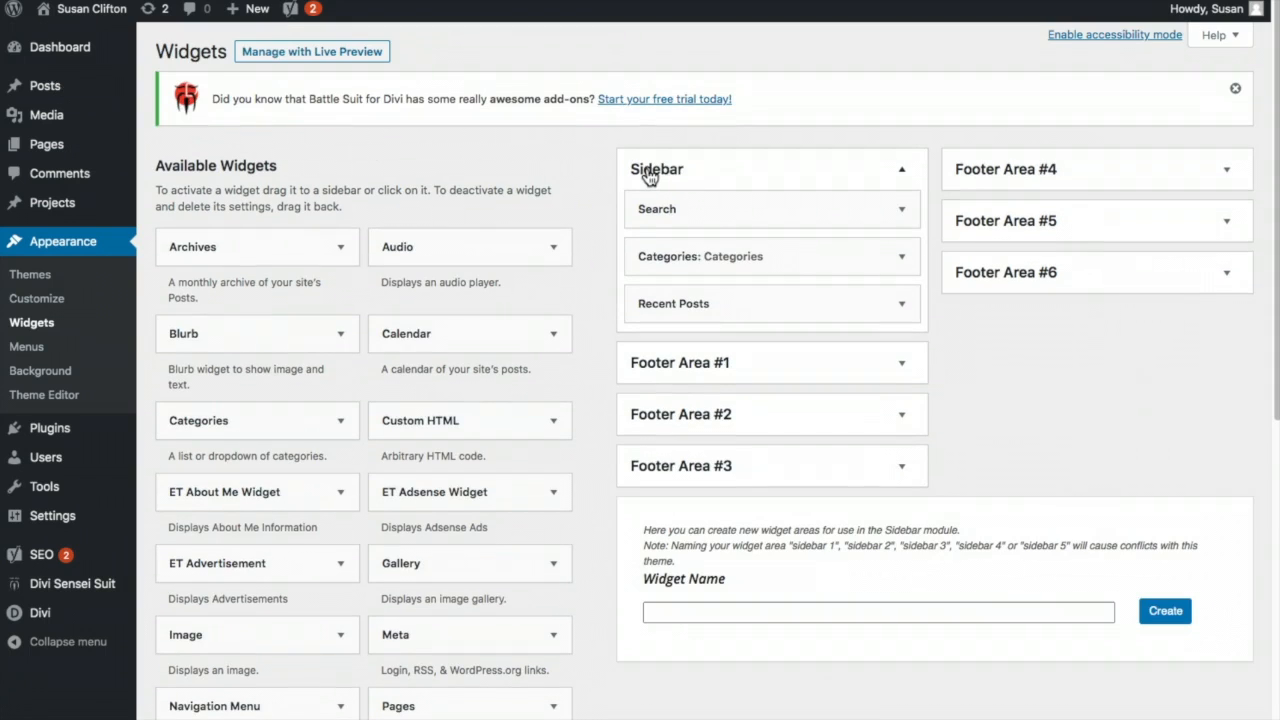
left_click(903, 261)
left_click(655, 413)
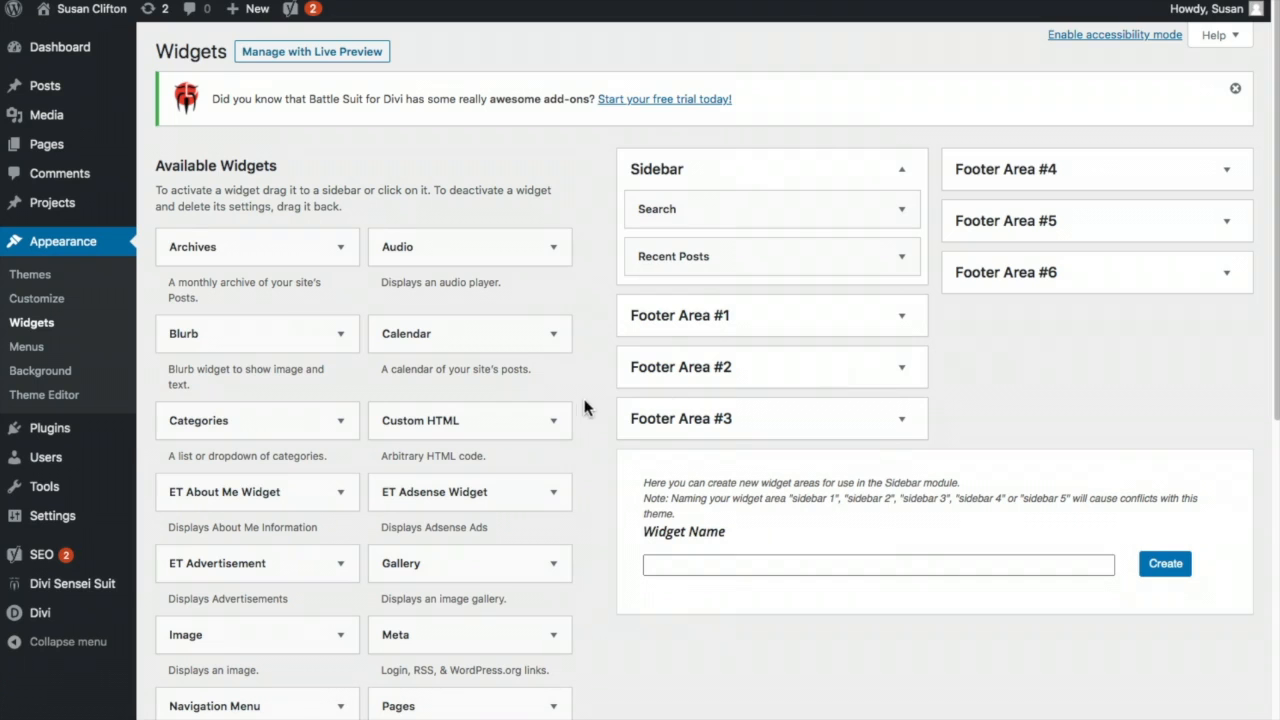
- Add an ET About Me widget to the Sidebar below Search and focus its text box
scroll(570, 388, "down", 3)
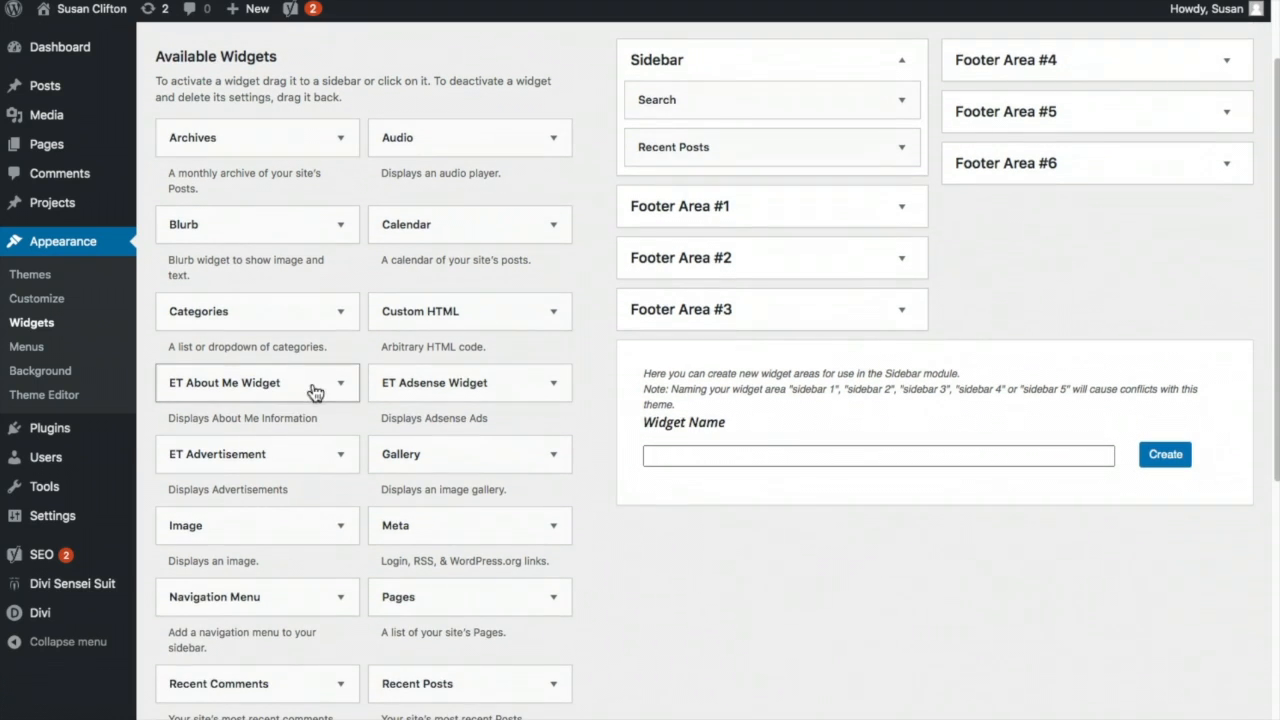
left_click_drag(252, 396, 746, 157)
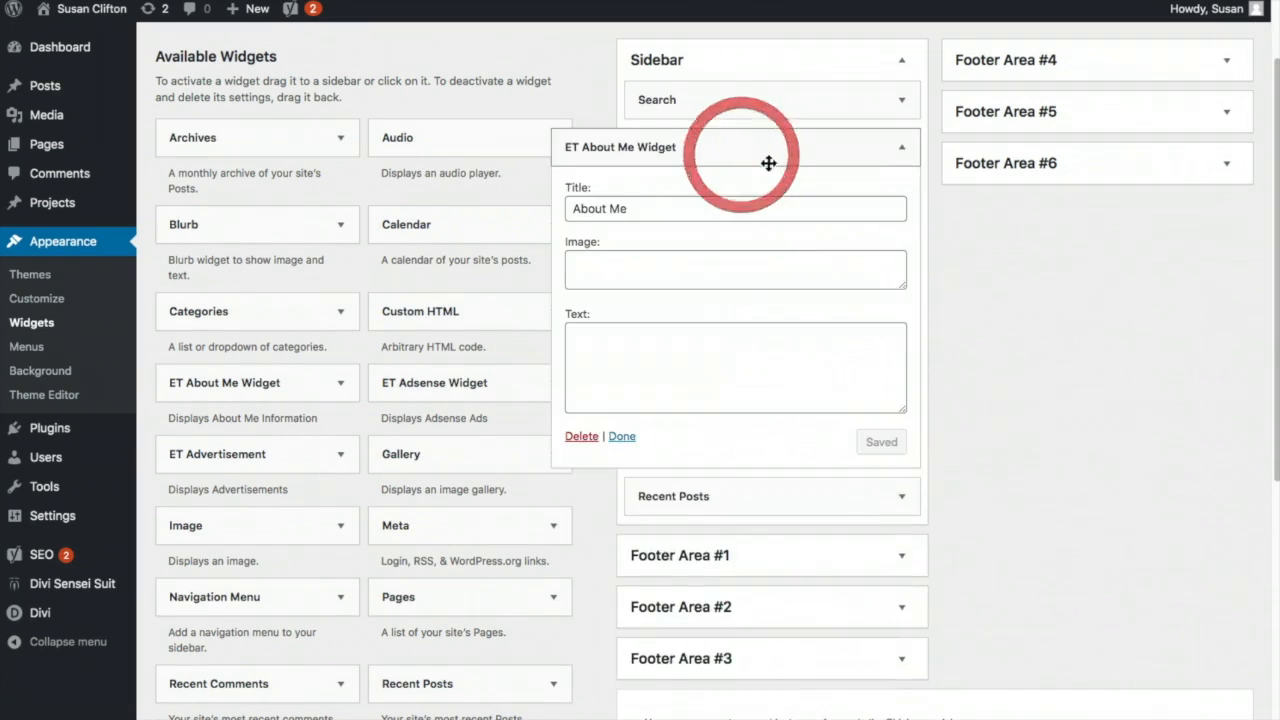
left_click(581, 267)
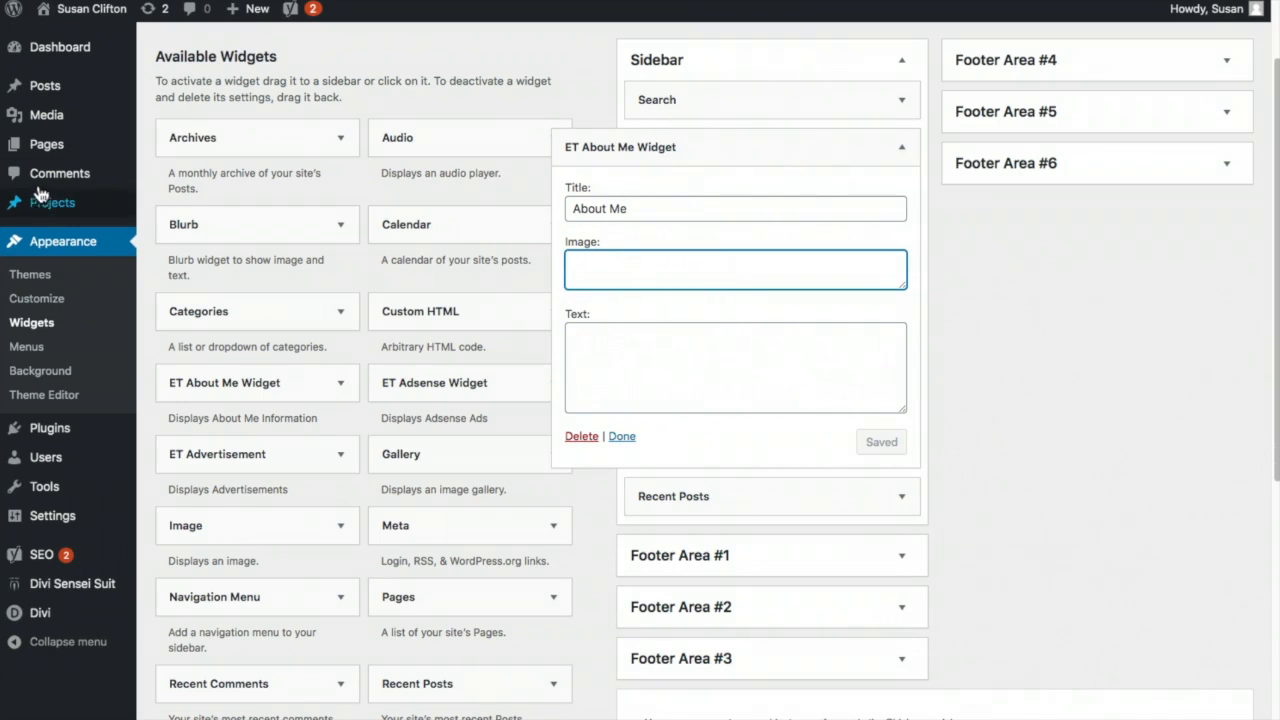
mouse_move(47, 120)
left_click(594, 335)
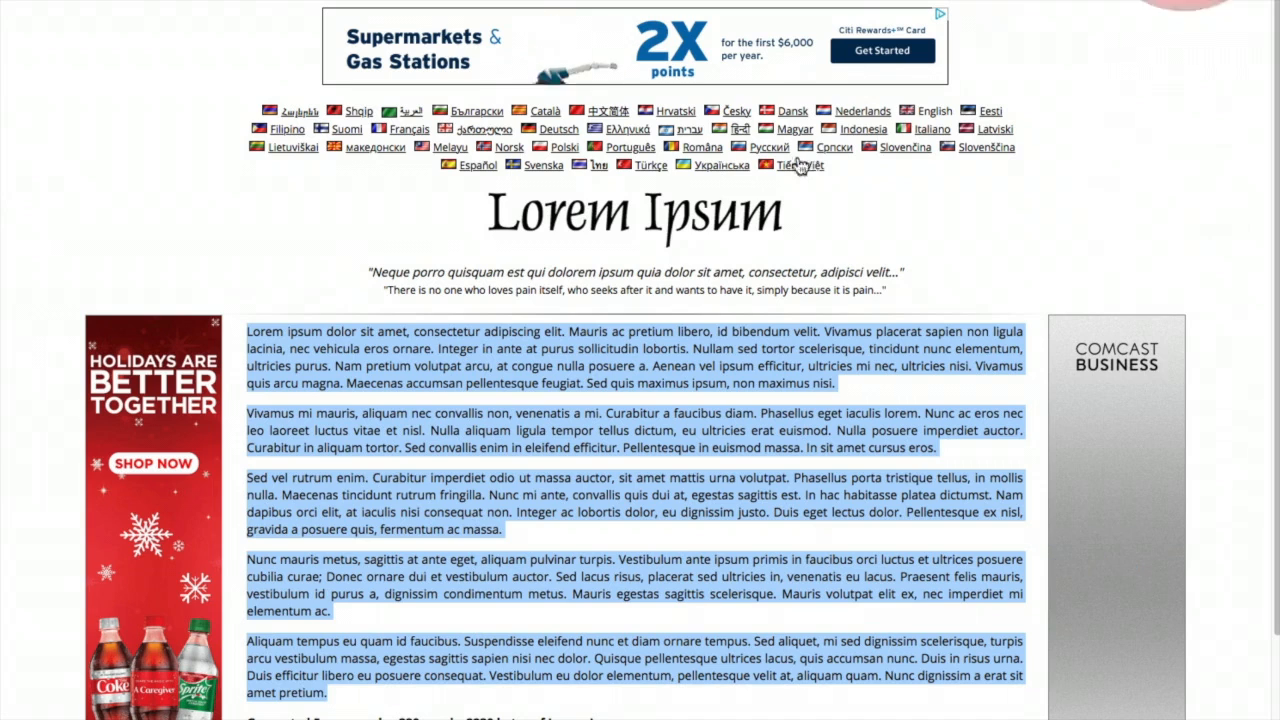
- Paste the first Lorem Ipsum sentence from lipsum.com into the About Me text and save the widget
left_click(449, 380)
left_click_drag(248, 331, 820, 331)
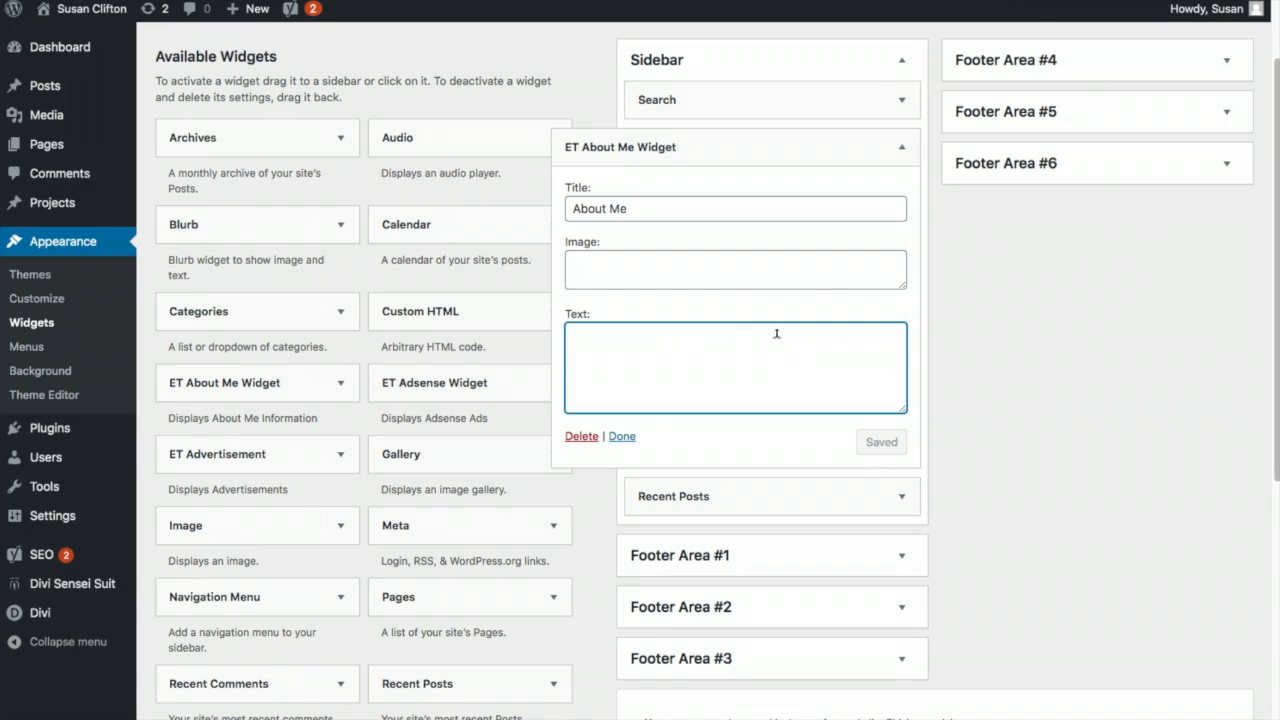
left_click(763, 334)
type("Lorem ipsum dolor sit amet, consectetur adipiscing elit. Mauris ac pretium libero, id bibendum velit.")
left_click(886, 443)
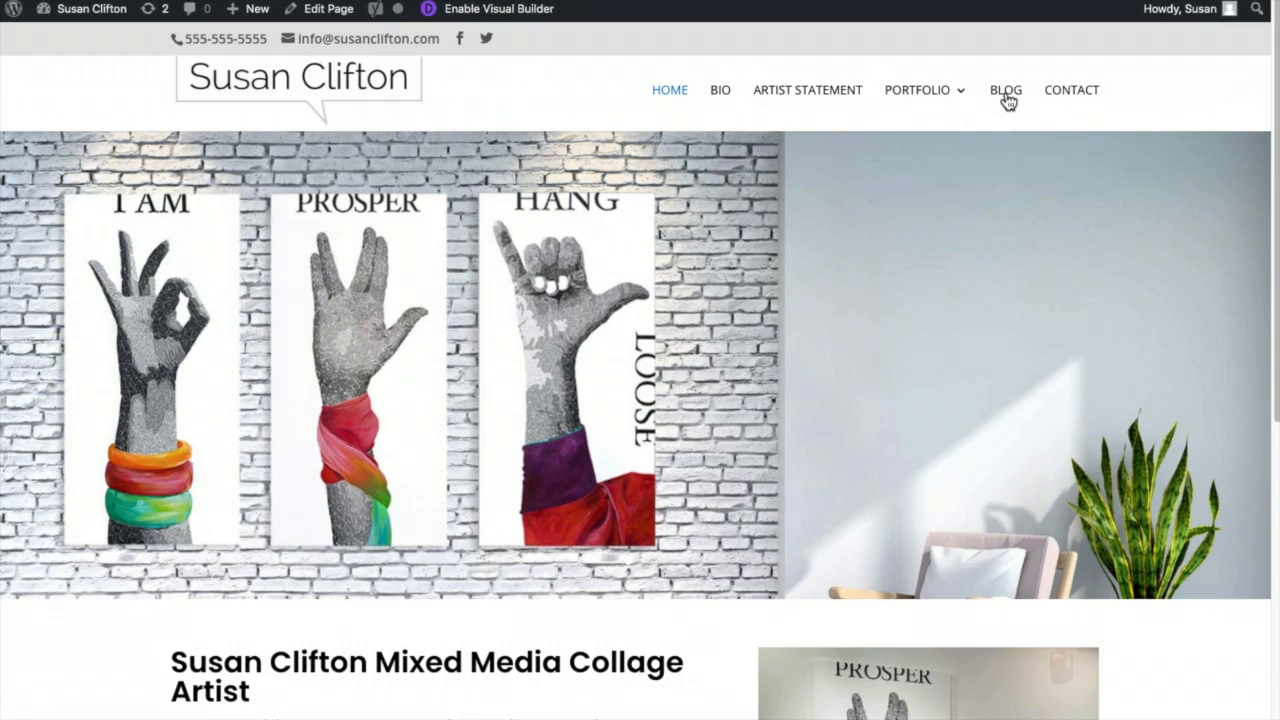
- Open Blog Post Title Number 2 from the Blog page and review the About Me text in its sidebar
left_click(1005, 92)
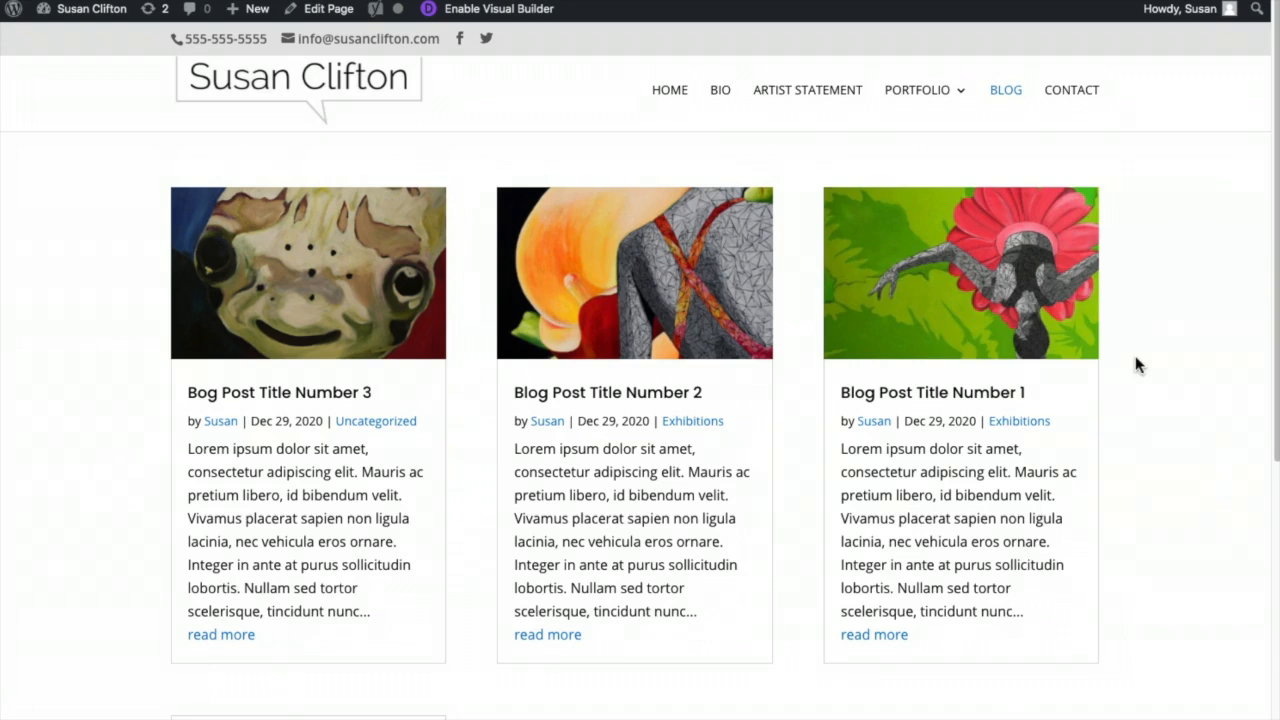
left_click(636, 352)
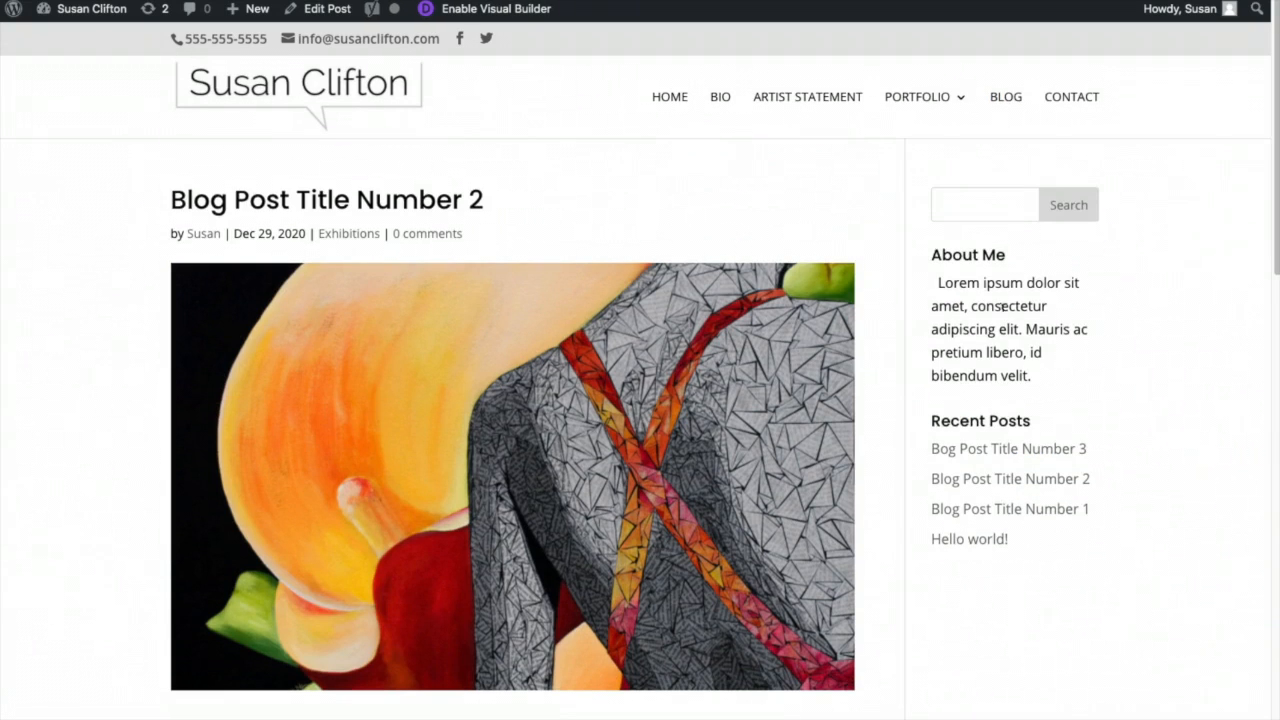
left_click_drag(935, 283, 1092, 371)
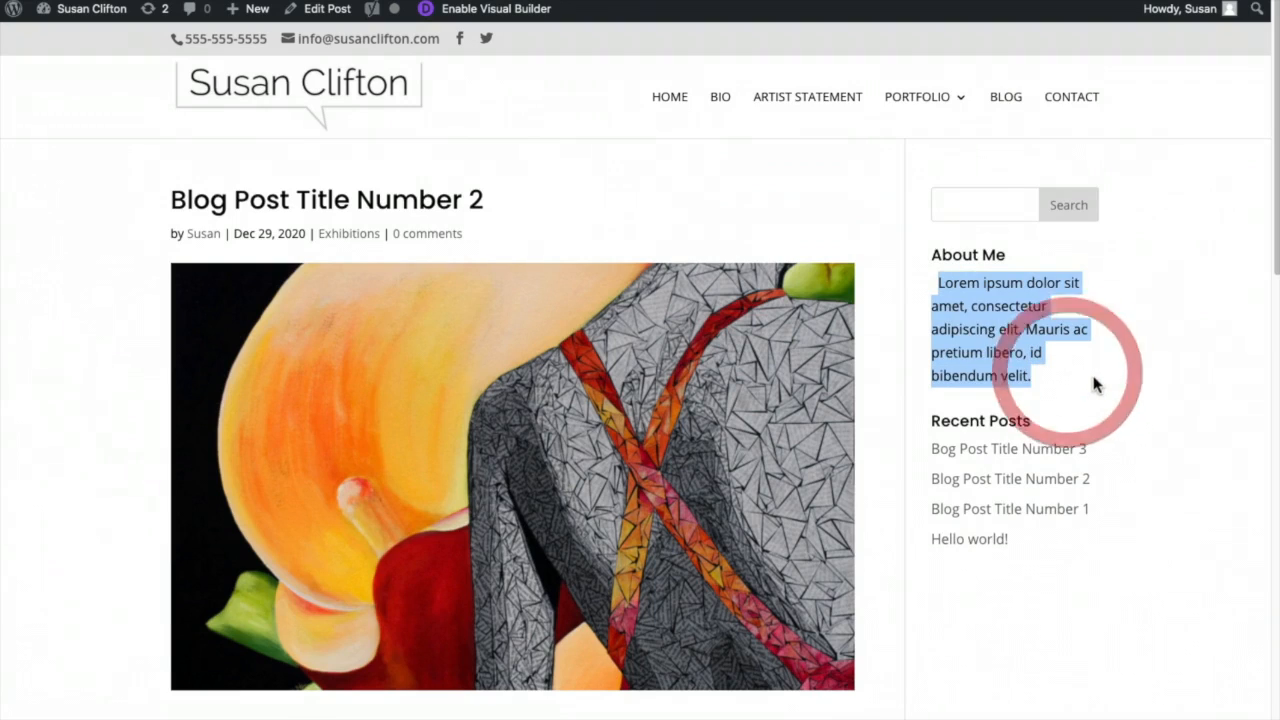
scroll(1079, 463, "down", 15)
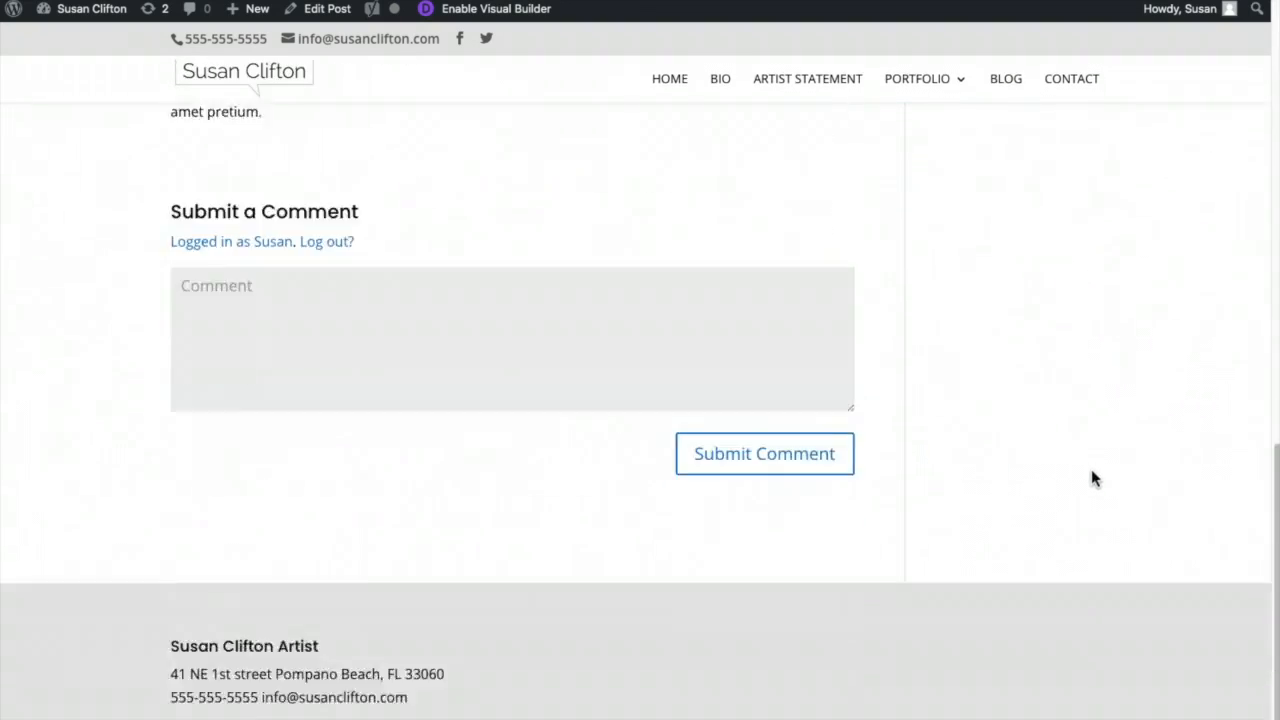
scroll(1113, 432, "up", 15)
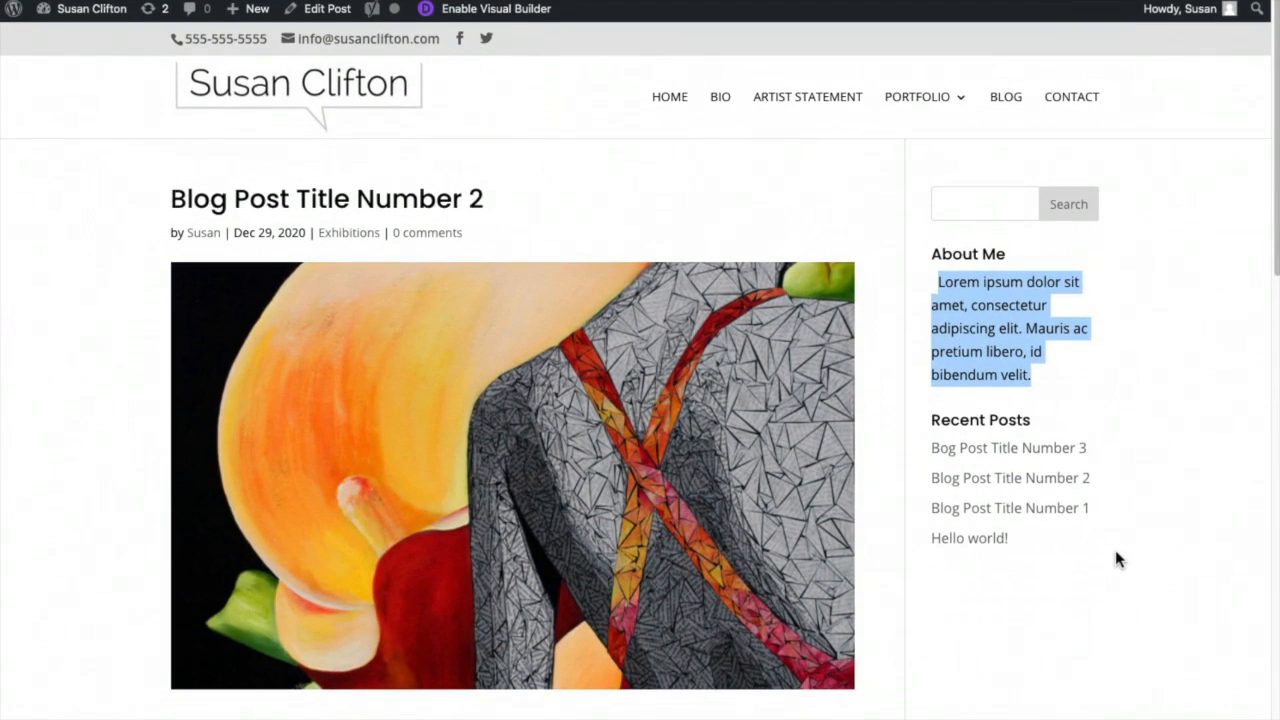
scroll(1117, 557, "down", 10)
scroll(1117, 557, "down", 3)
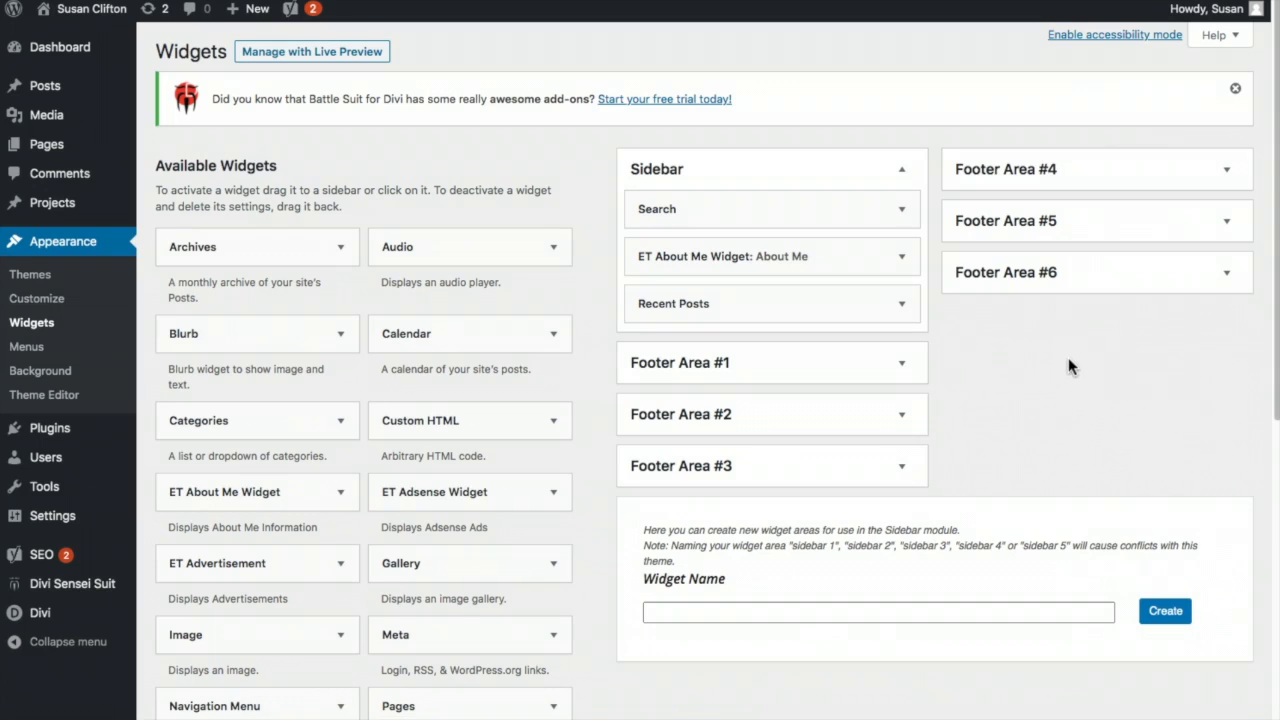
- Inspect Footer Area #1 and its Custom HTML widget's settings
left_click(1056, 362)
left_click(902, 363)
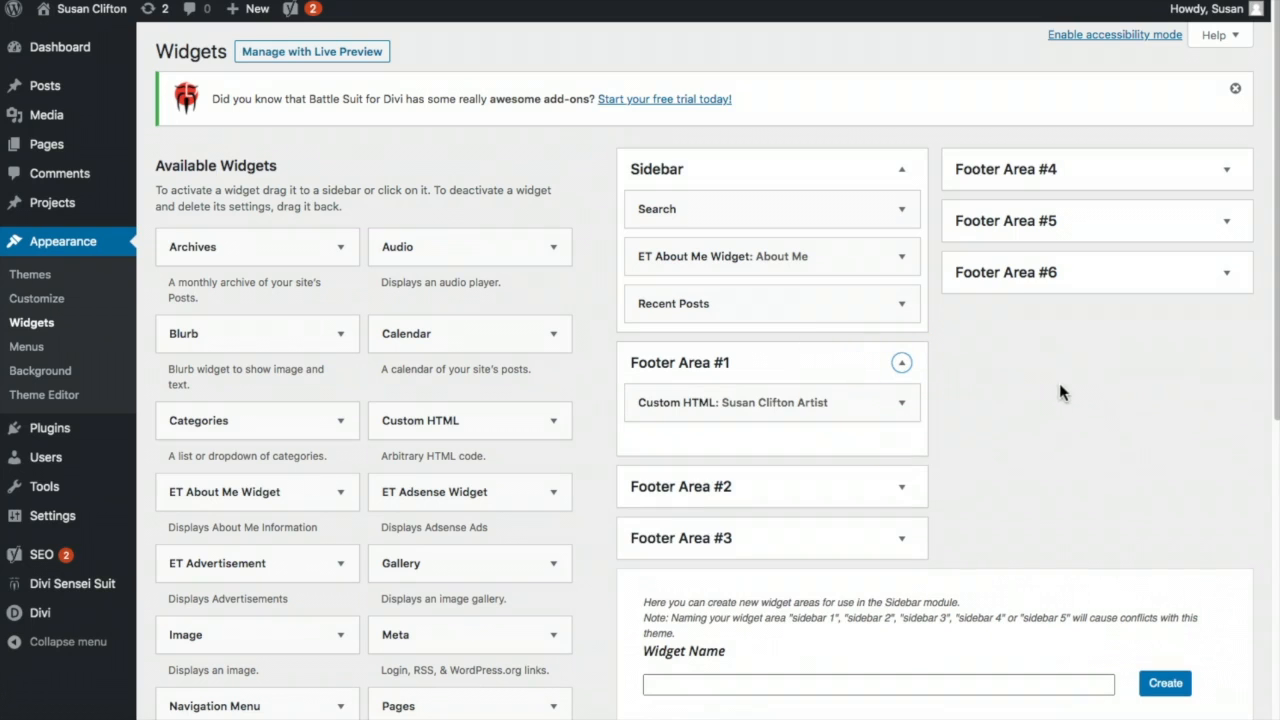
left_click(900, 406)
- Add a Recent Posts widget showing 3 posts to Footer Area #2 and save it
left_click(901, 487)
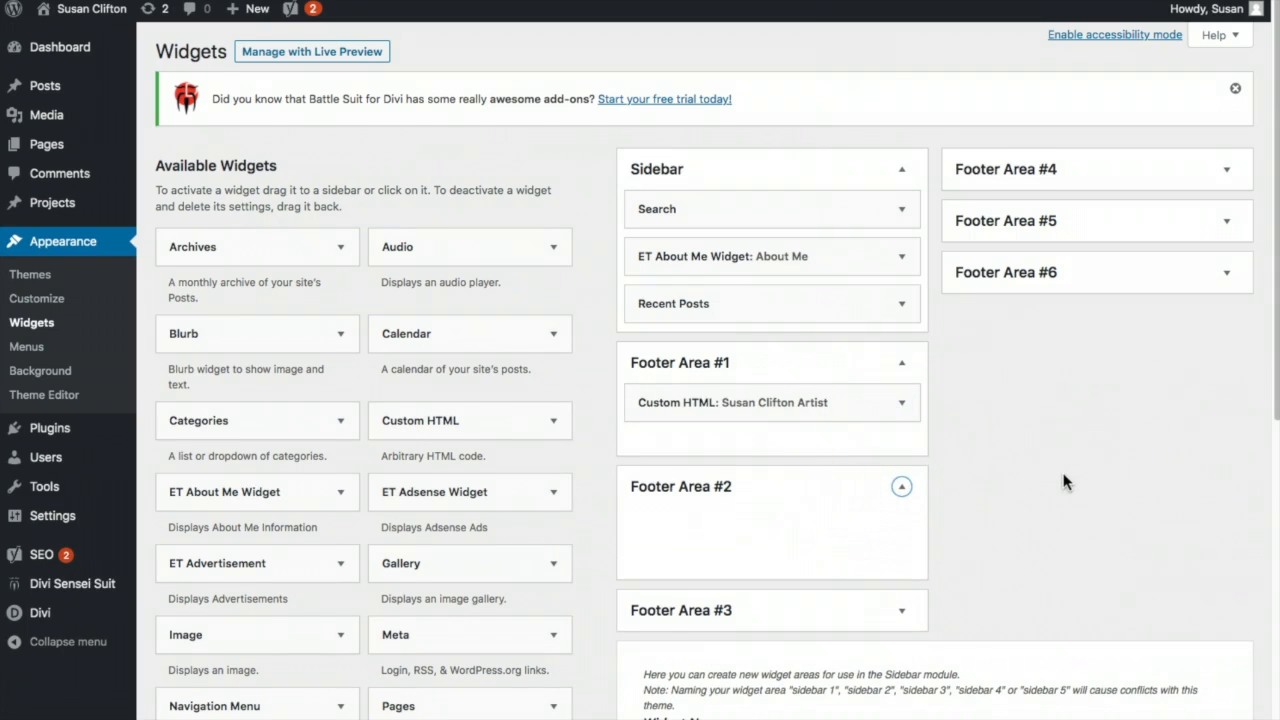
scroll(1064, 480, "down", 4)
left_click_drag(468, 614, 740, 350)
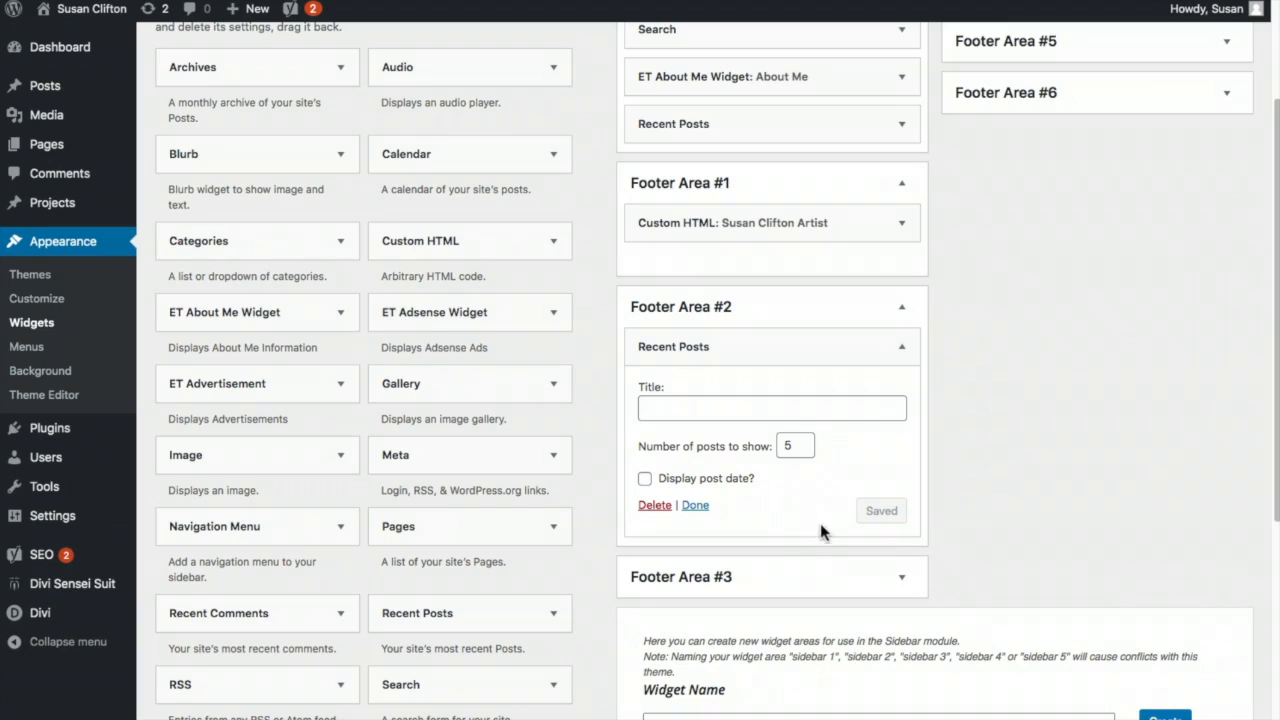
double_click(788, 444)
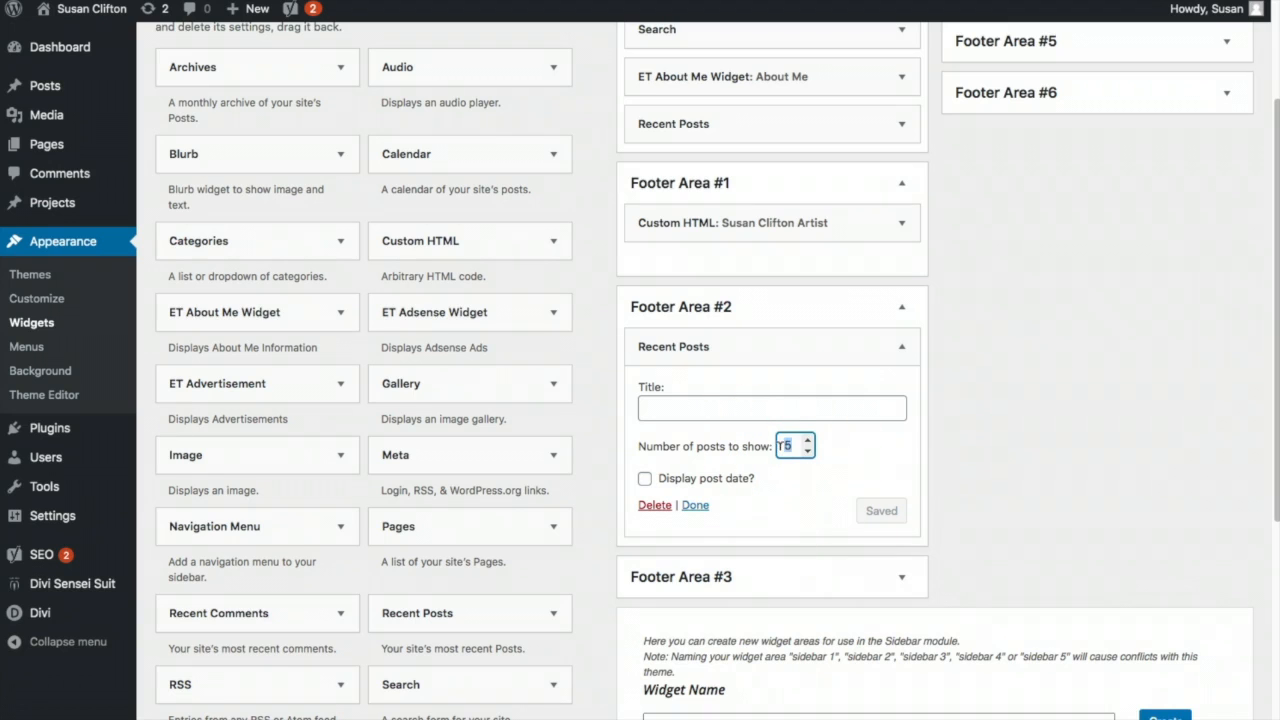
type("3")
left_click(886, 510)
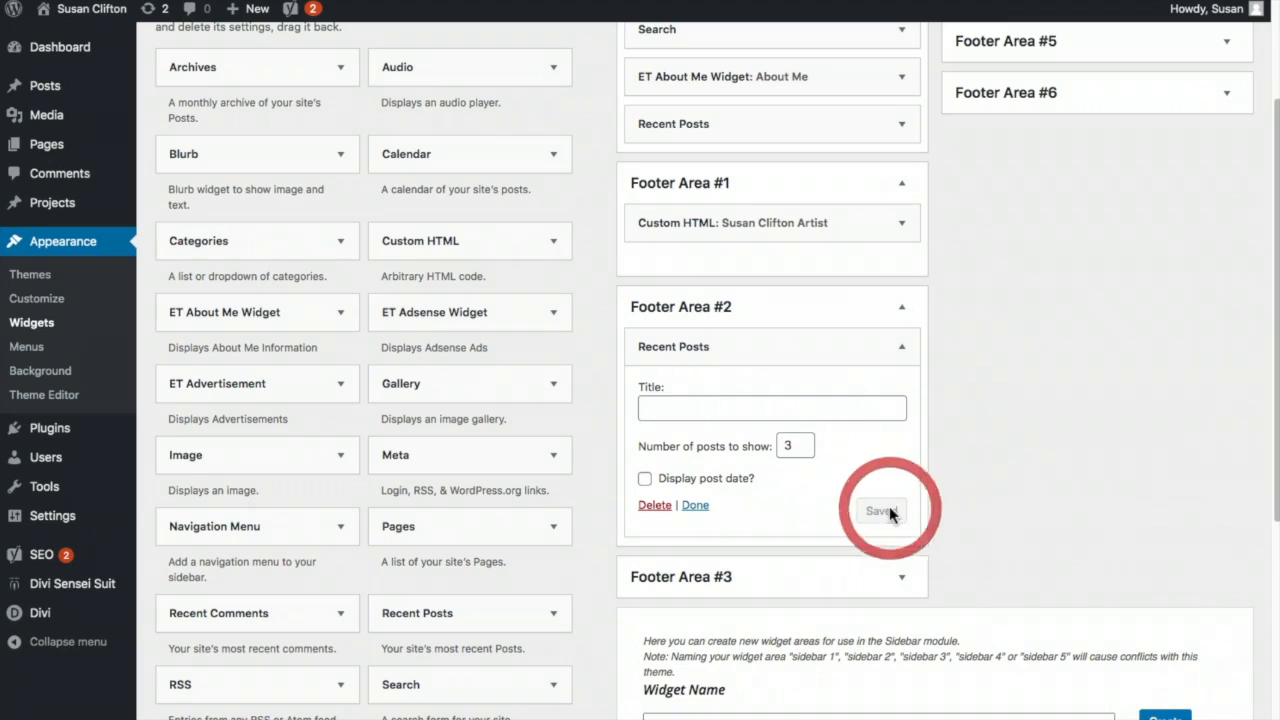
- Add an Image widget to Footer Area #3
left_click(901, 577)
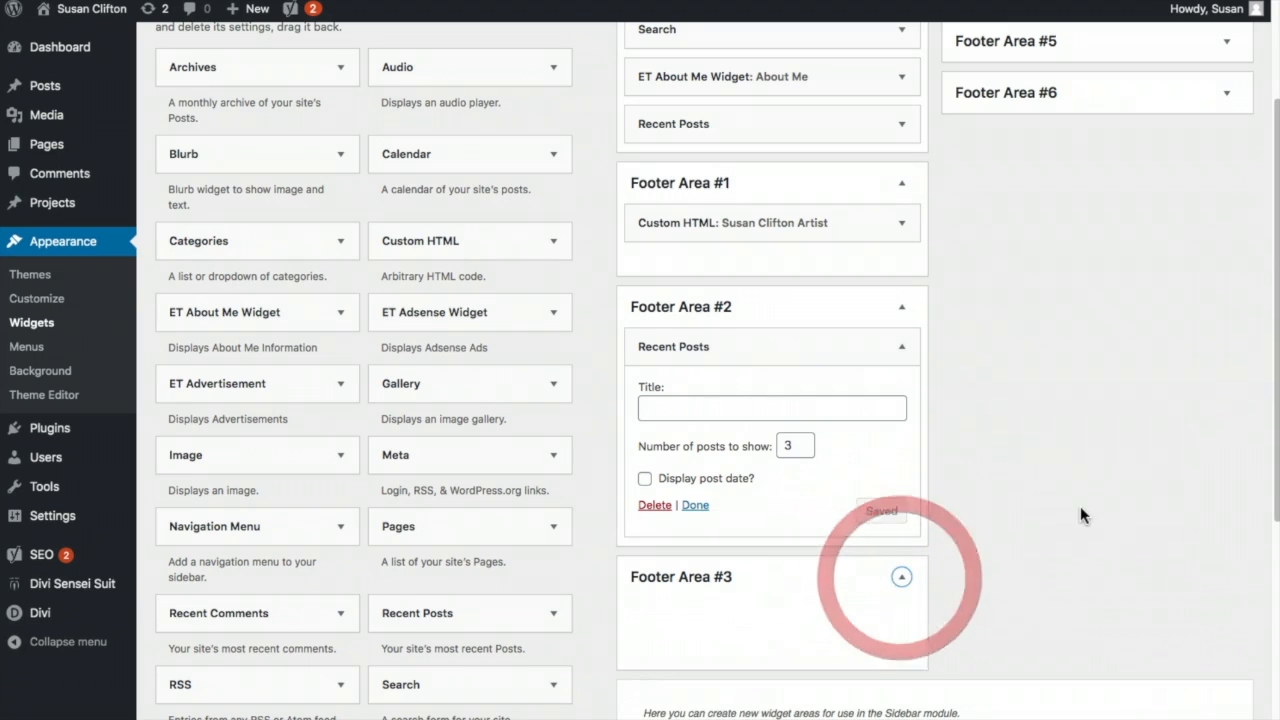
scroll(1080, 506, "down", 2)
left_click_drag(251, 263, 843, 426)
- Upload credit-card-logos.jpg to the media library and select it for the Image widget
left_click(817, 525)
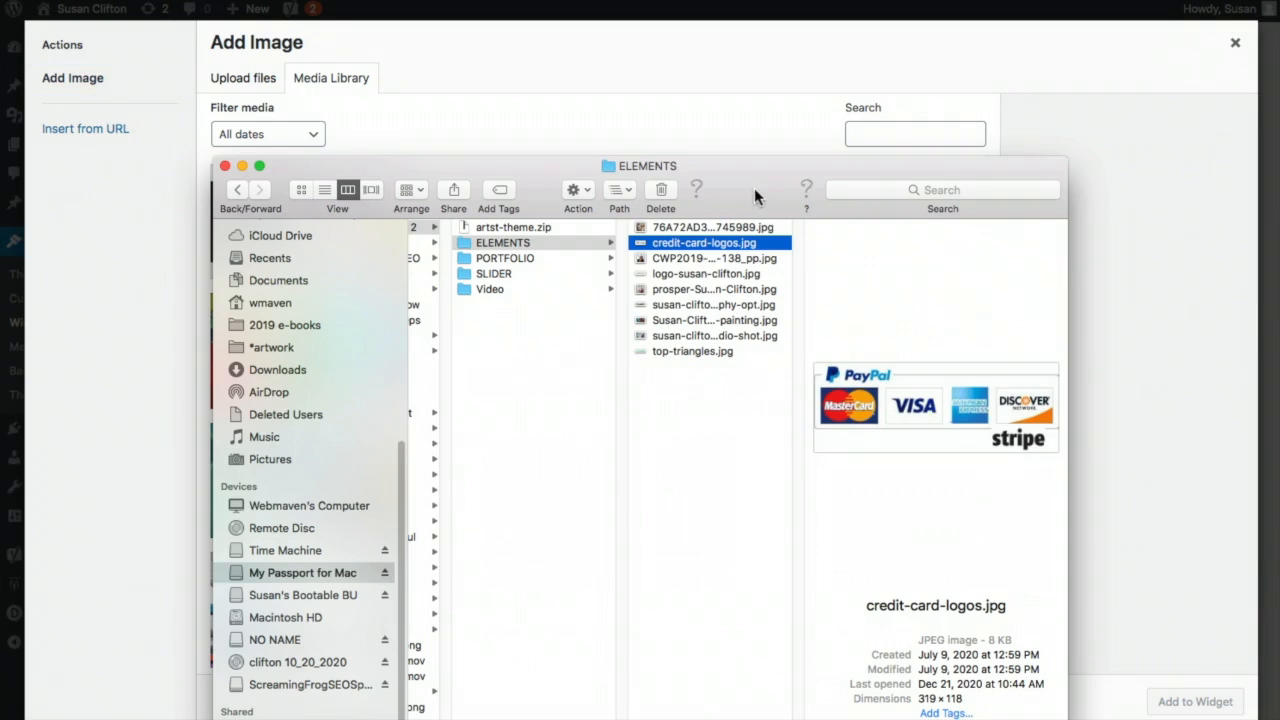
left_click_drag(757, 194, 1279, 181)
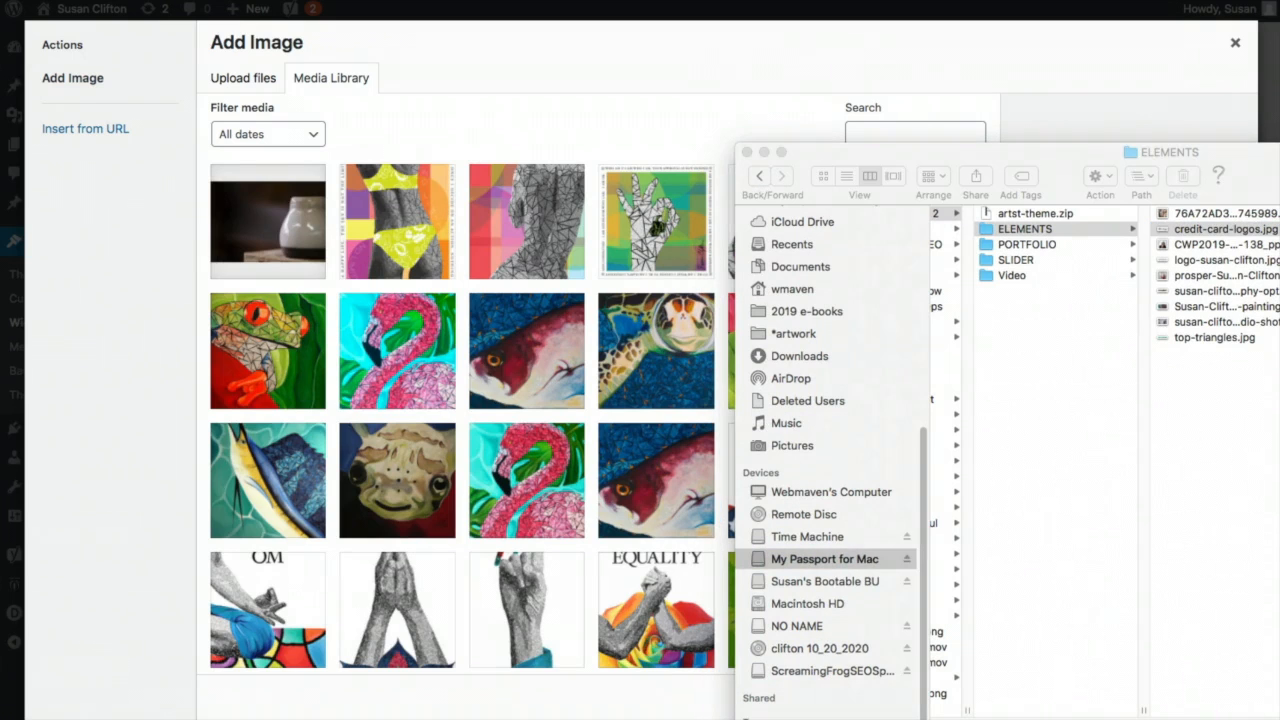
left_click_drag(1225, 228, 525, 180)
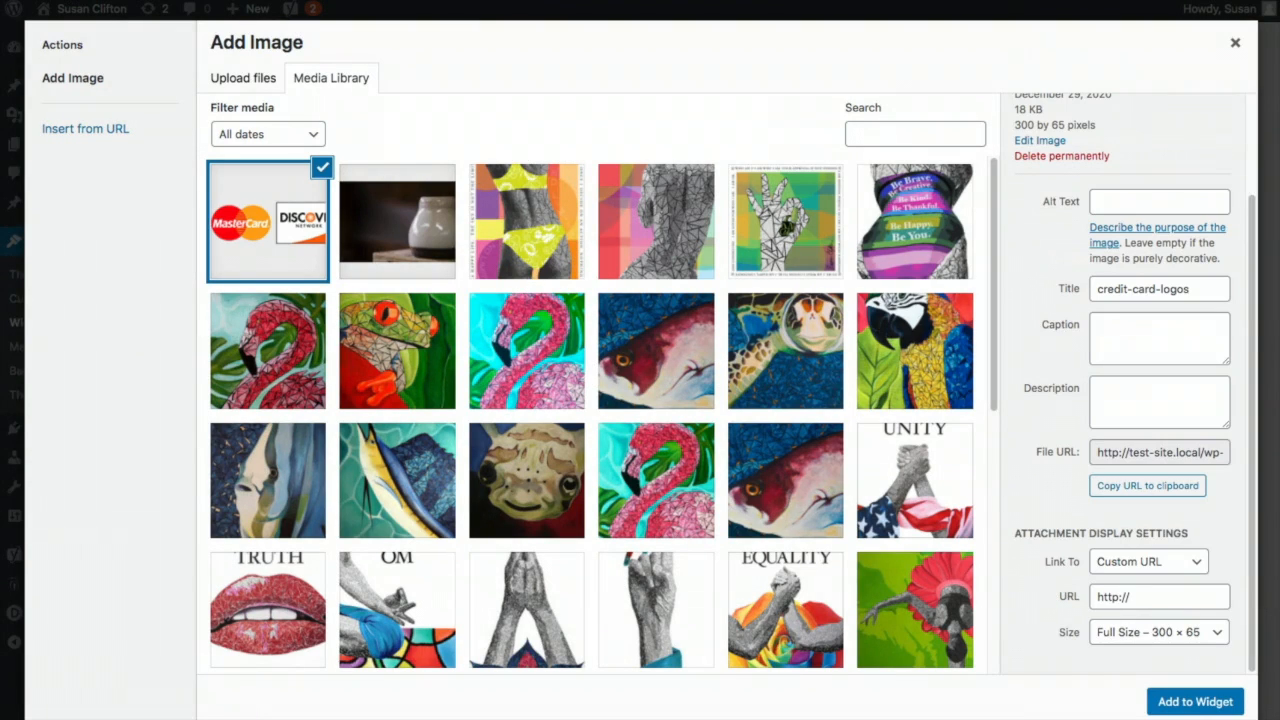
left_click(1279, 156)
left_click_drag(1279, 147, 1200, 128)
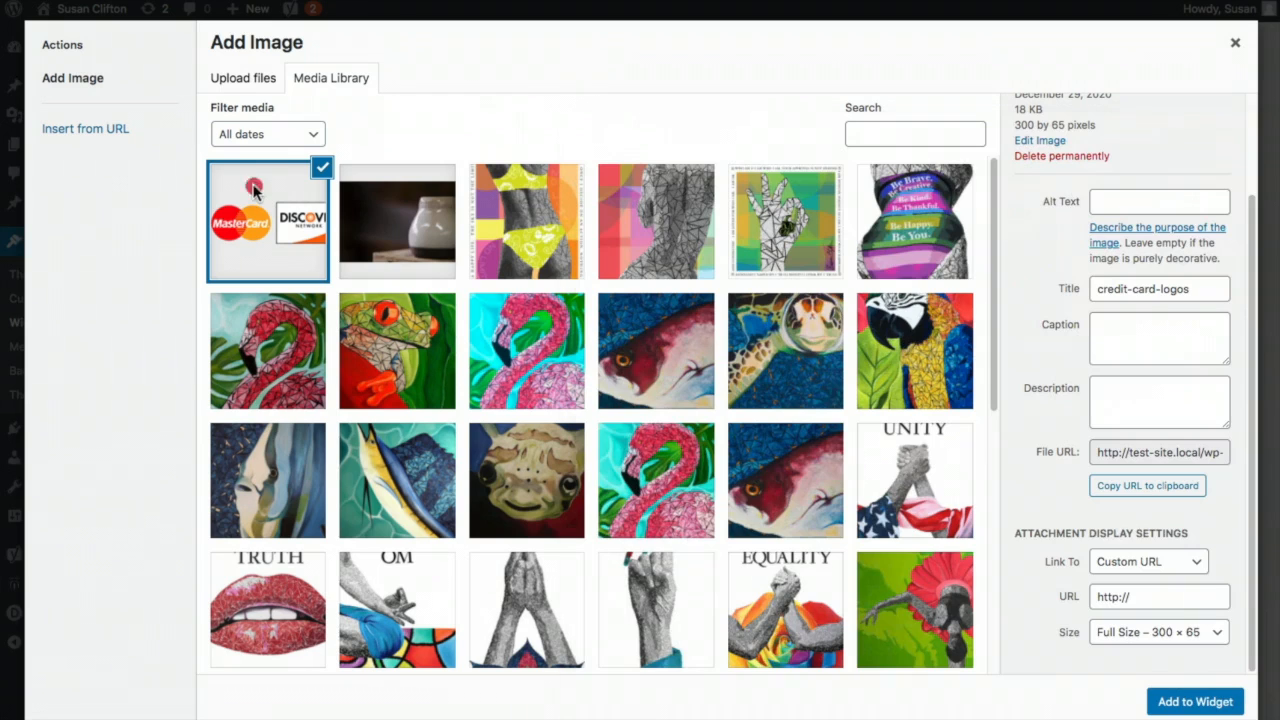
left_click(258, 198)
- Insert the card logos image into the Image widget and save it
scroll(1068, 212, "up", 3)
left_click_drag(1107, 201, 1132, 200)
left_click(1153, 207)
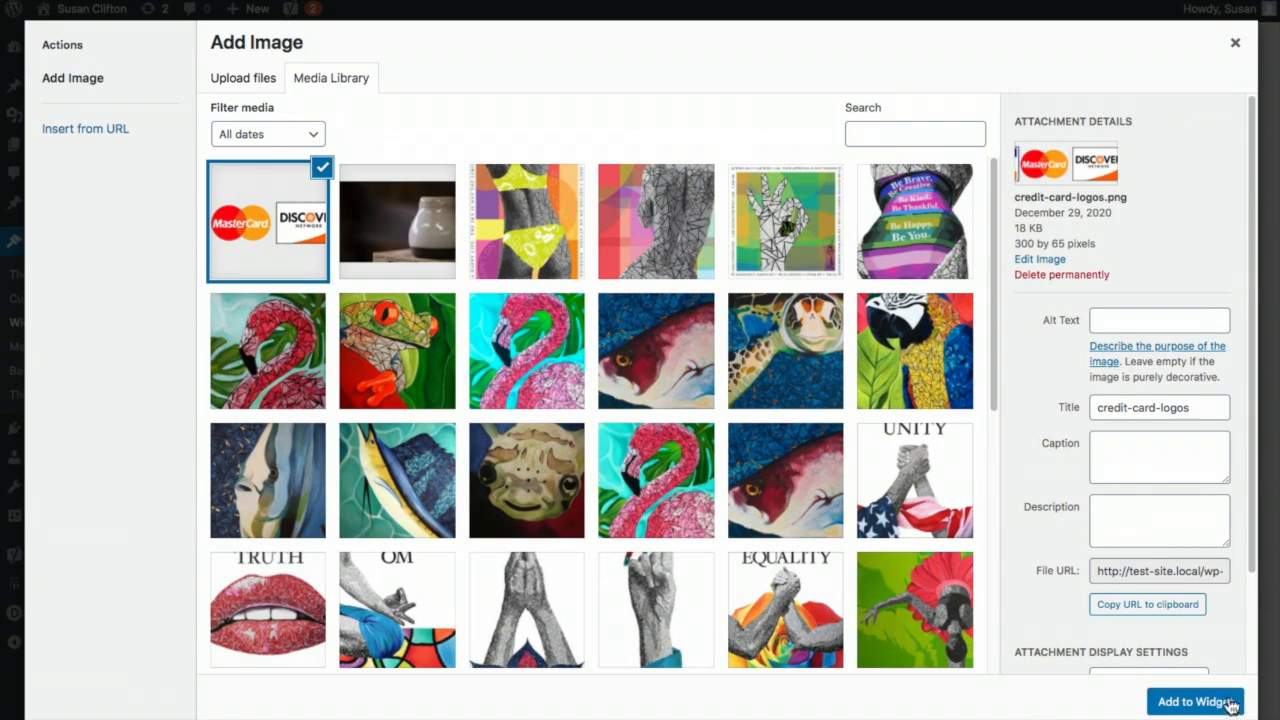
left_click(1183, 704)
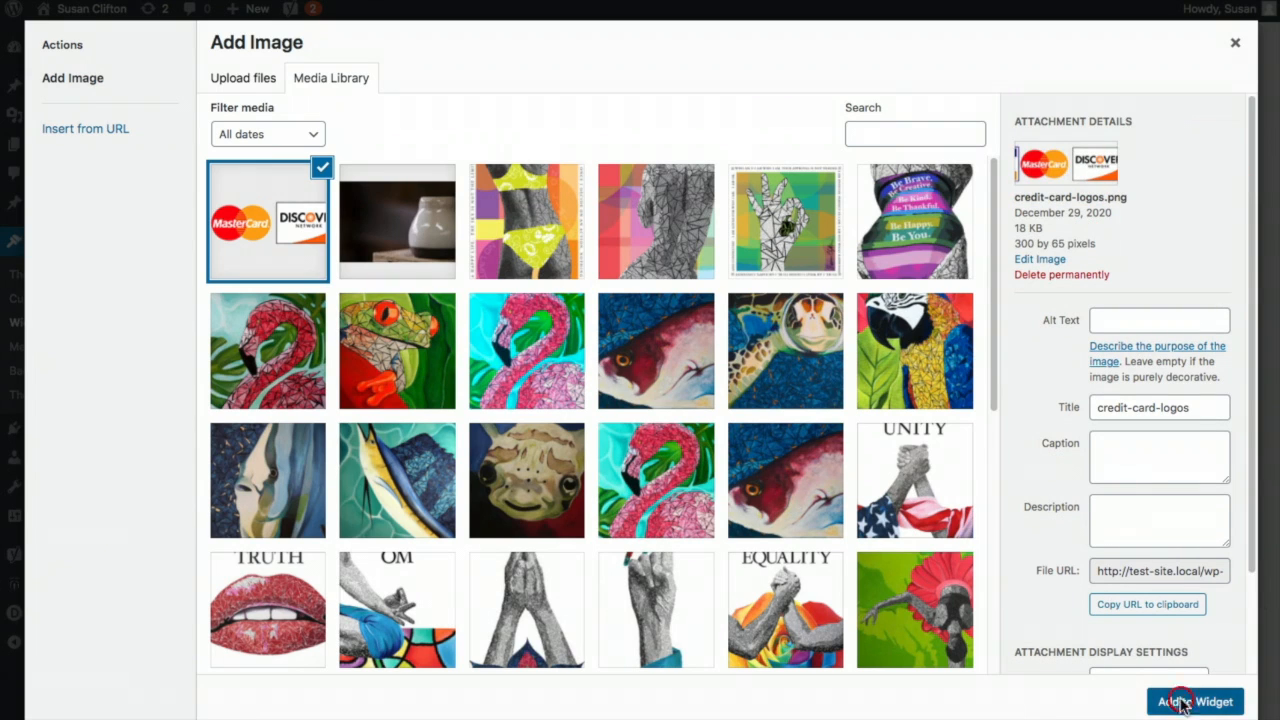
left_click(881, 683)
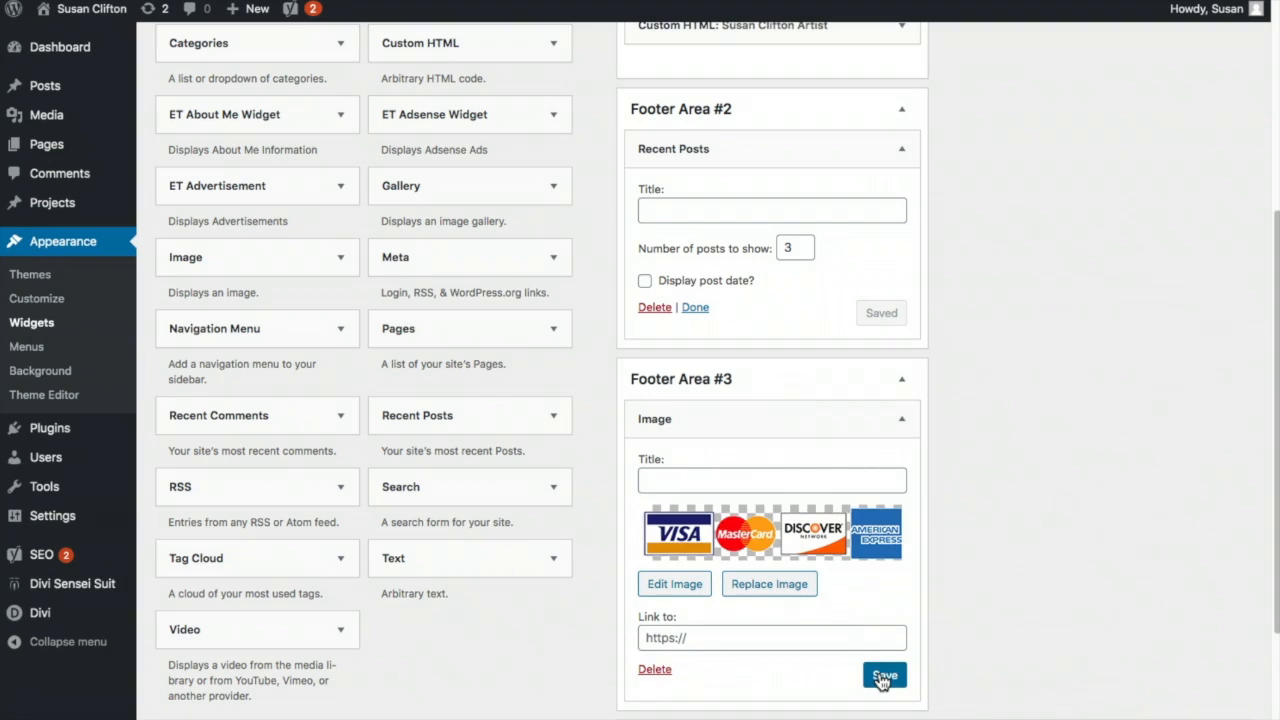
left_click(881, 682)
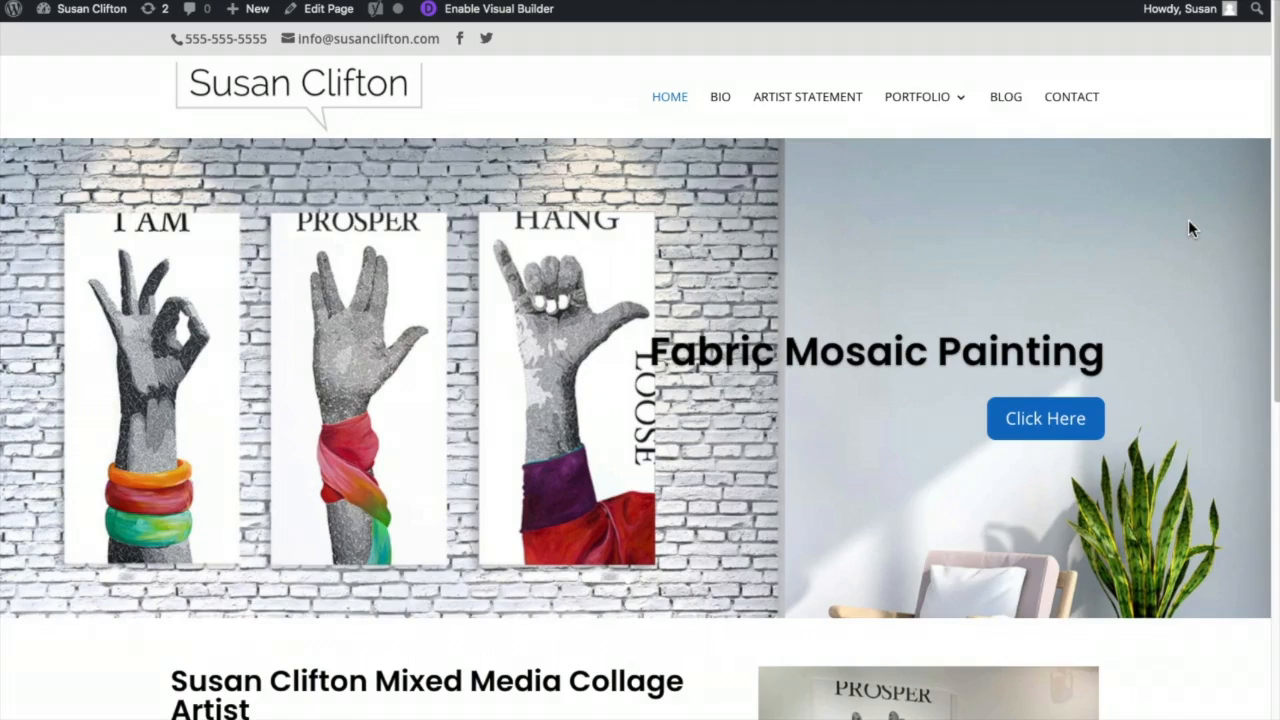
scroll(1188, 219, "down", 10)
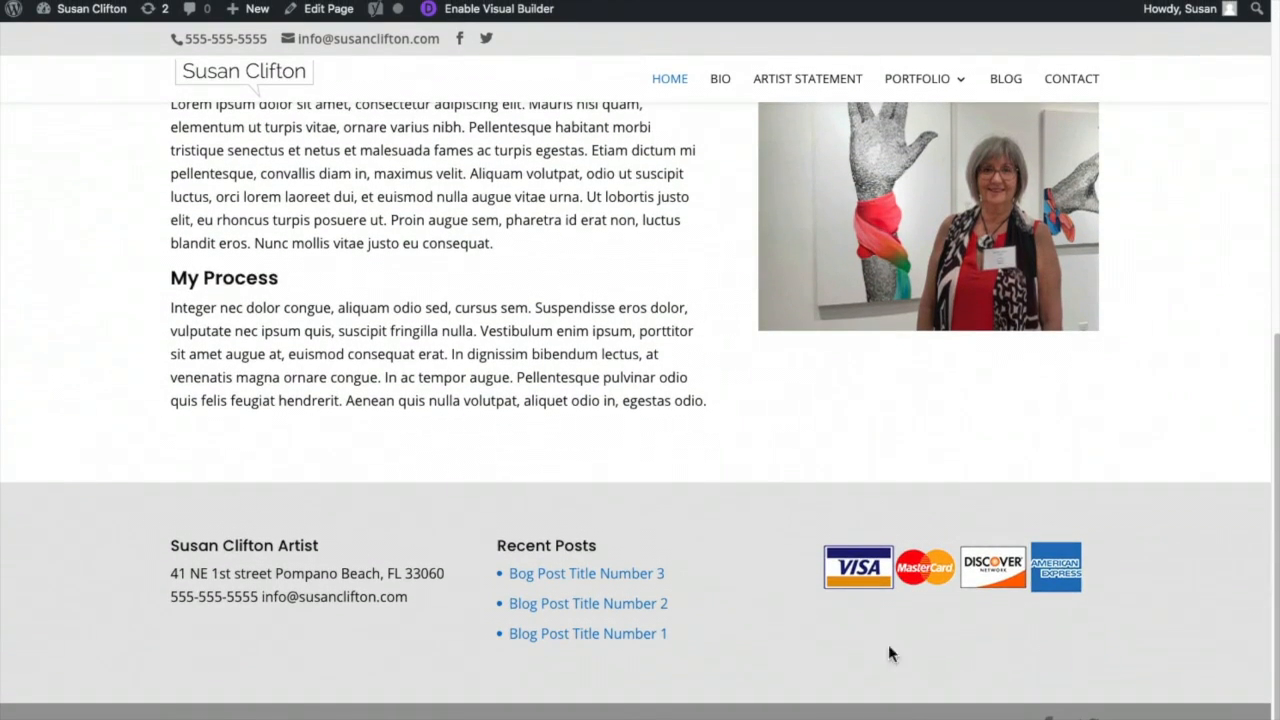
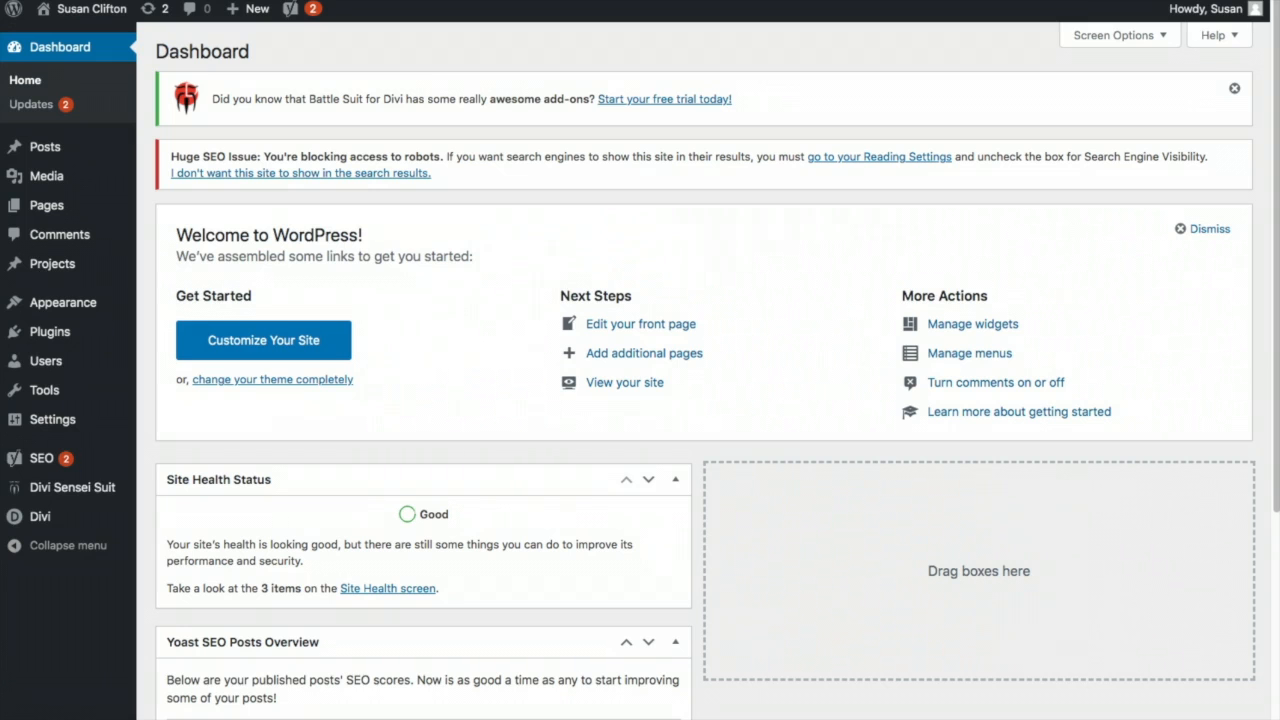
- Open All Projects from the Projects sidebar menu, which shows an empty list
left_click(56, 265)
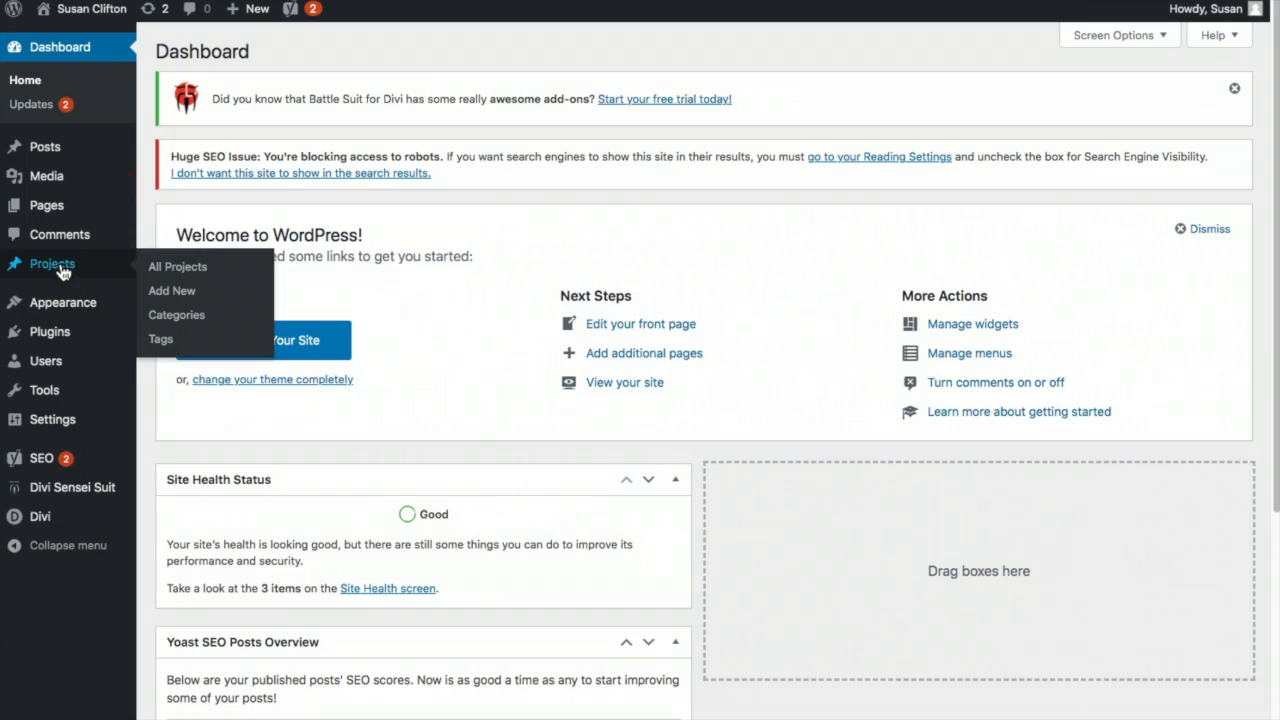
left_click(166, 268)
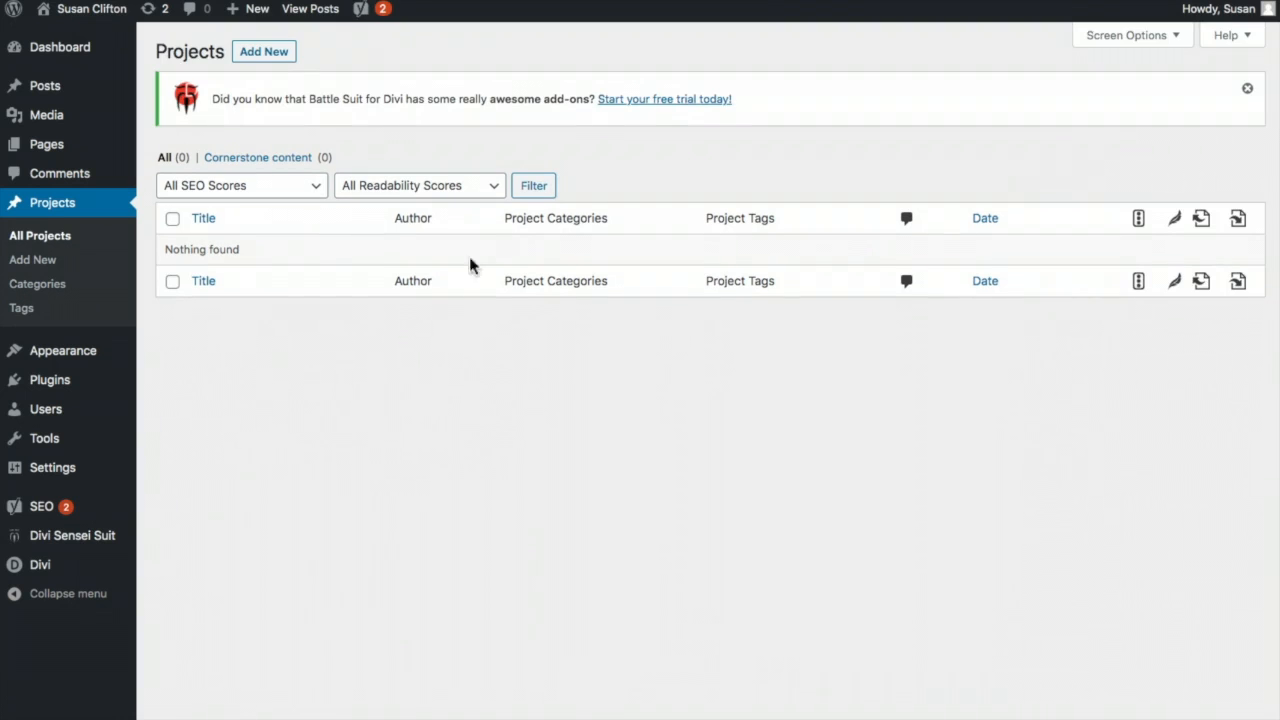
- Add a new project titled 'Artwork Title' and let it autosave as a draft with permalink artwork-title
left_click(262, 52)
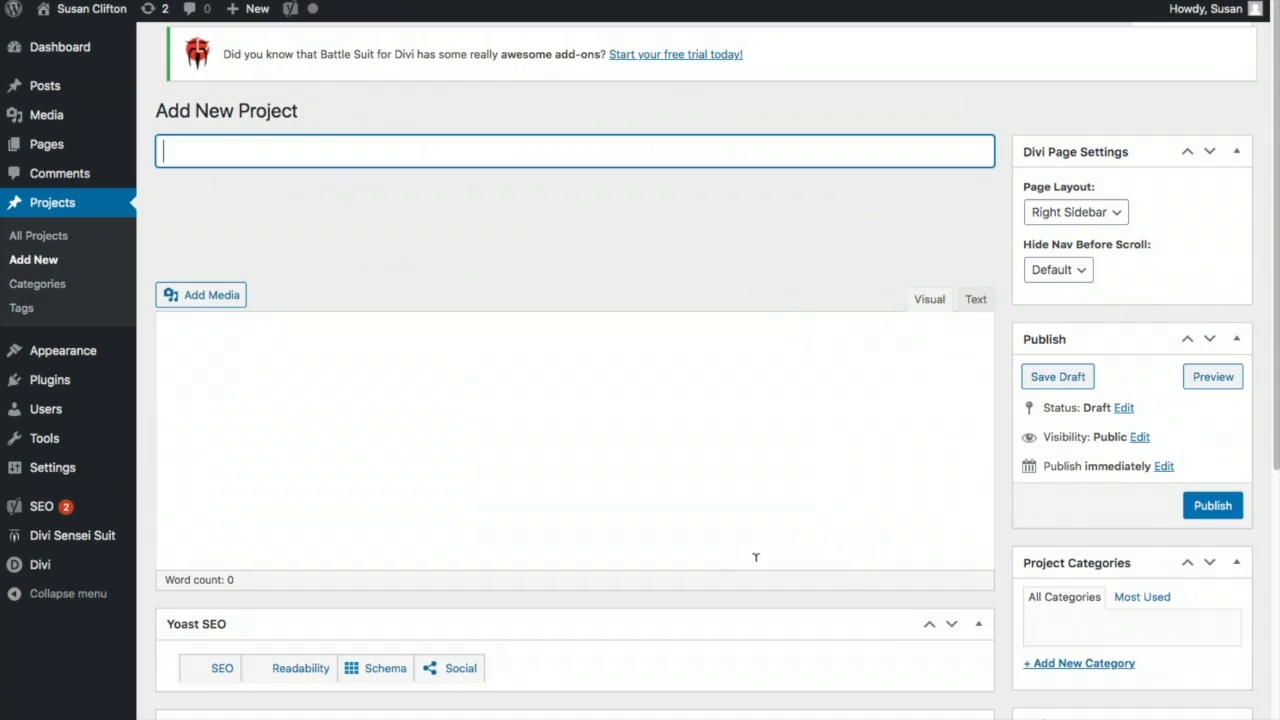
left_click(188, 162)
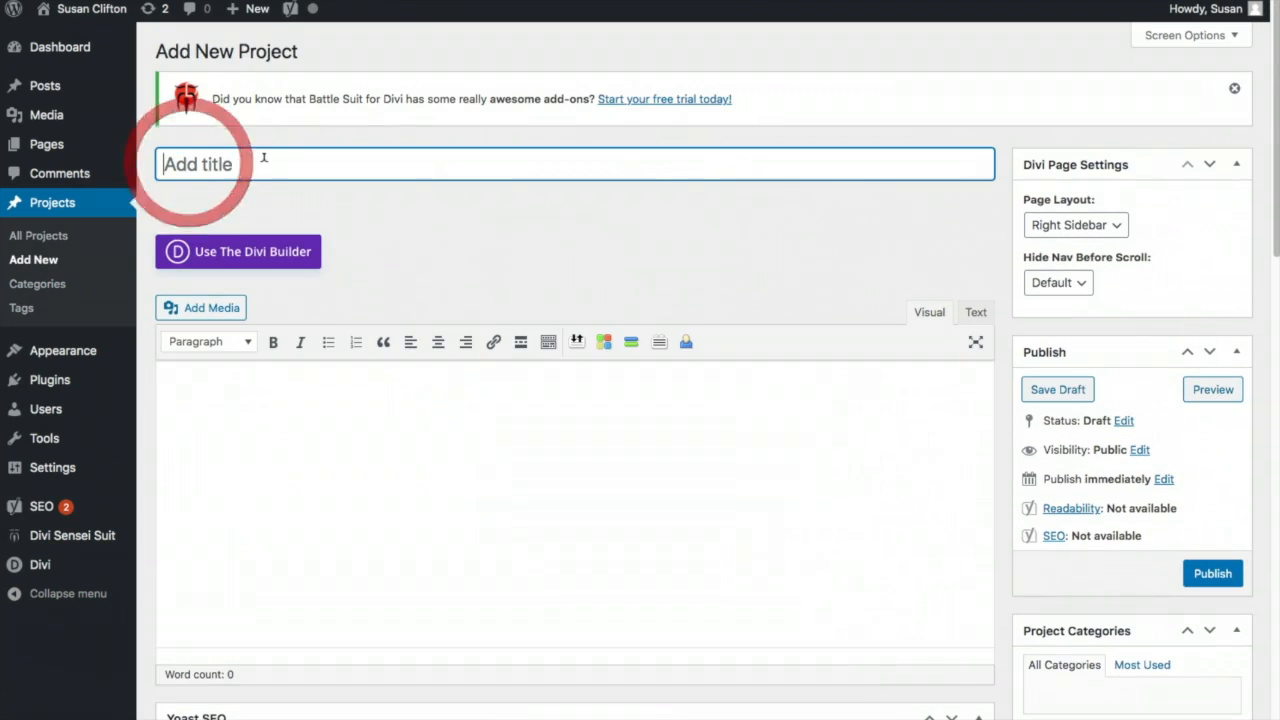
type("Artw")
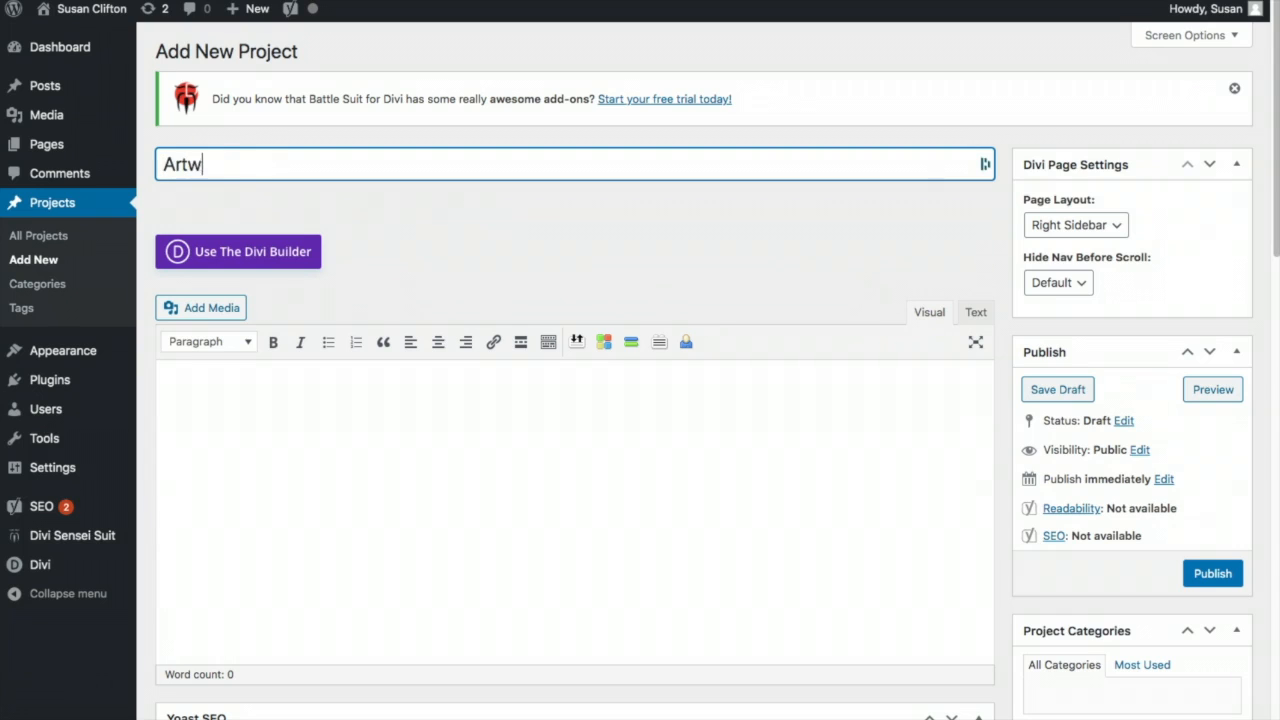
type("ork Title")
left_click(193, 399)
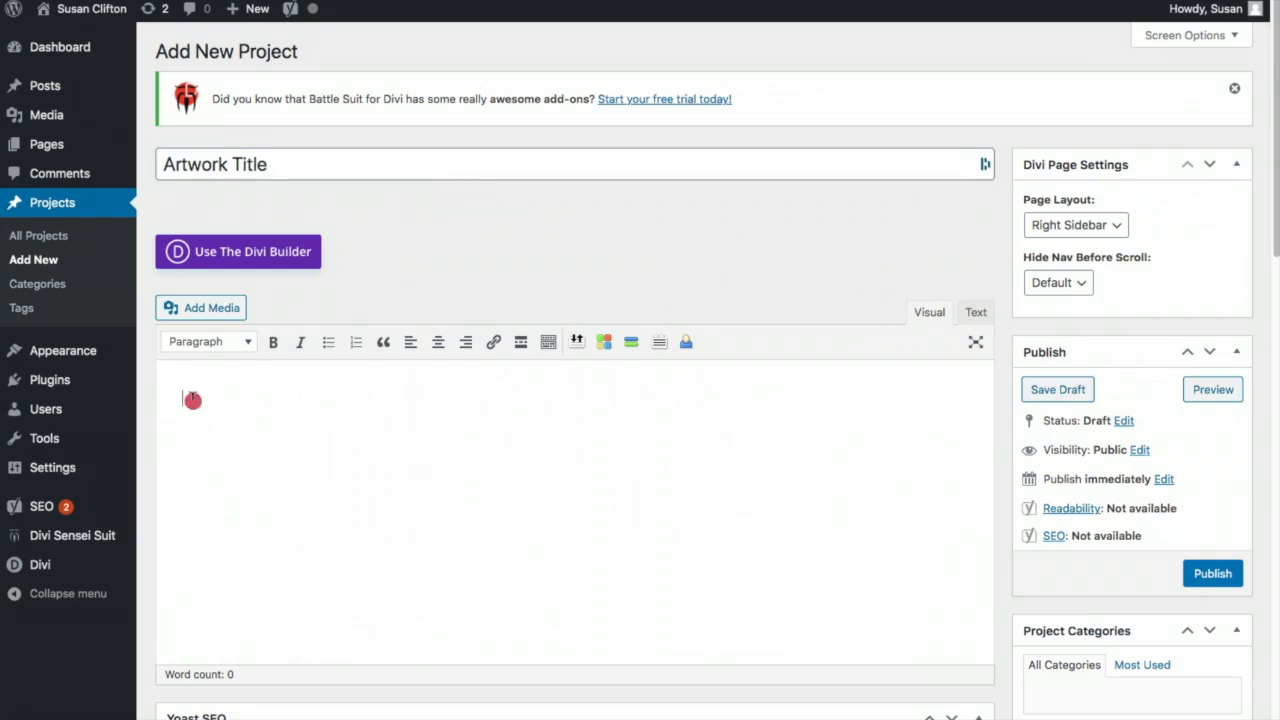
left_click(411, 512)
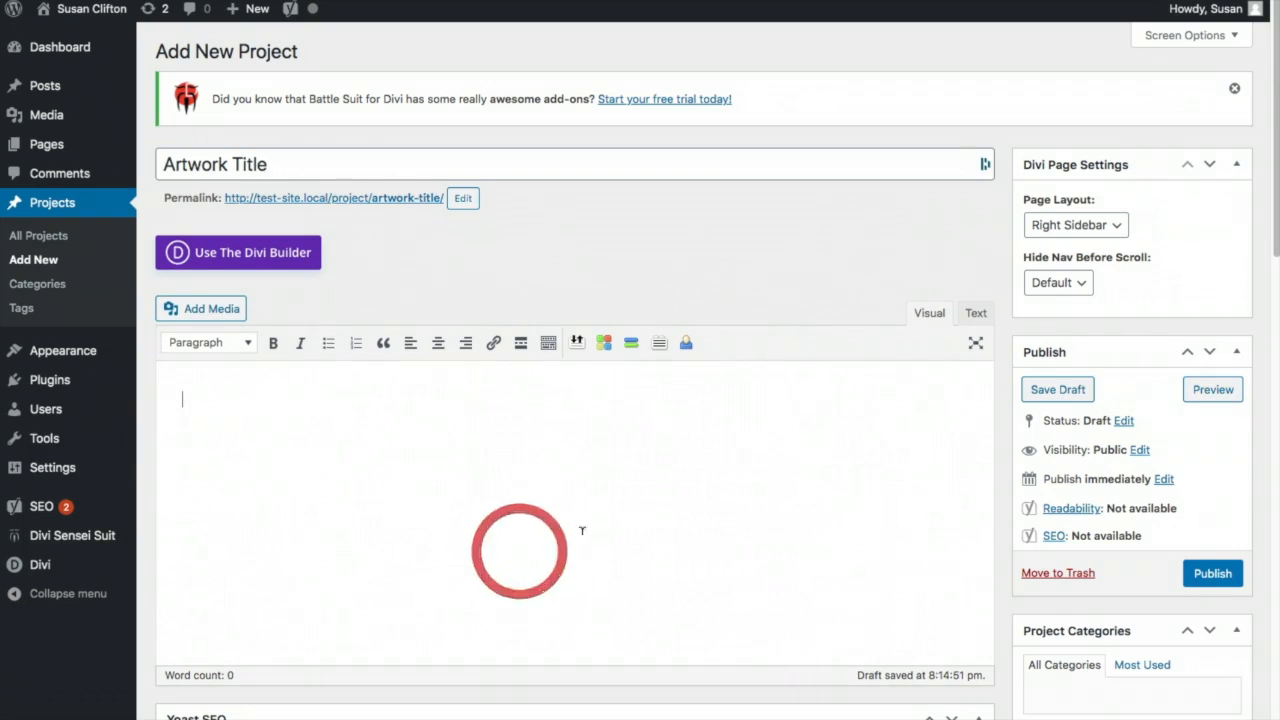
scroll(1168, 683, "down", 5)
scroll(1168, 683, "down", 2)
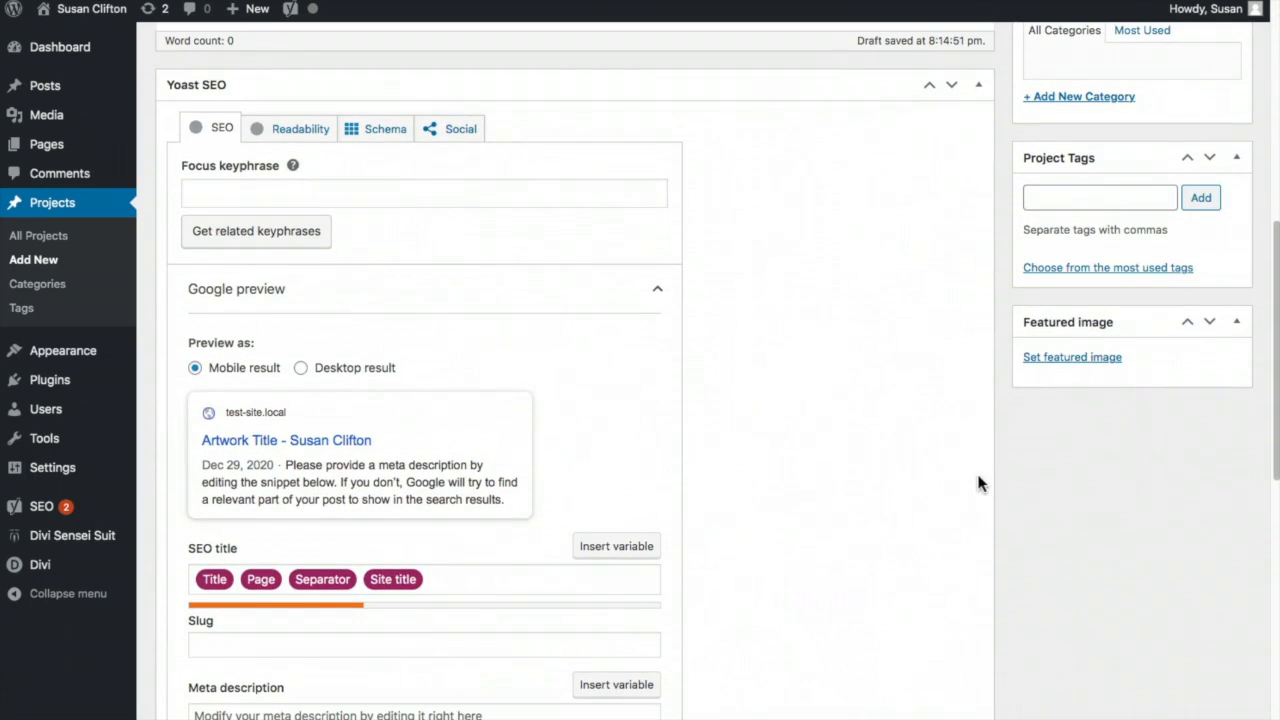
scroll(976, 470, "up", 5)
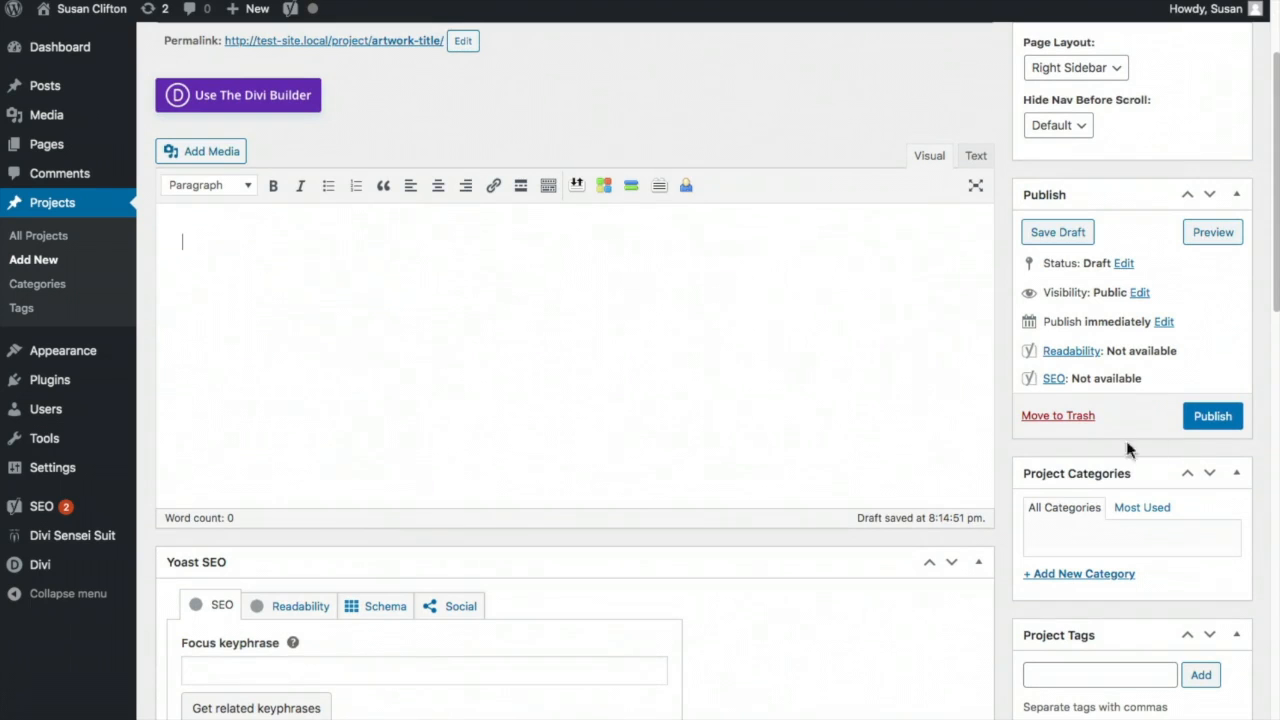
scroll(946, 408, "up", 1)
scroll(940, 402, "up", 3)
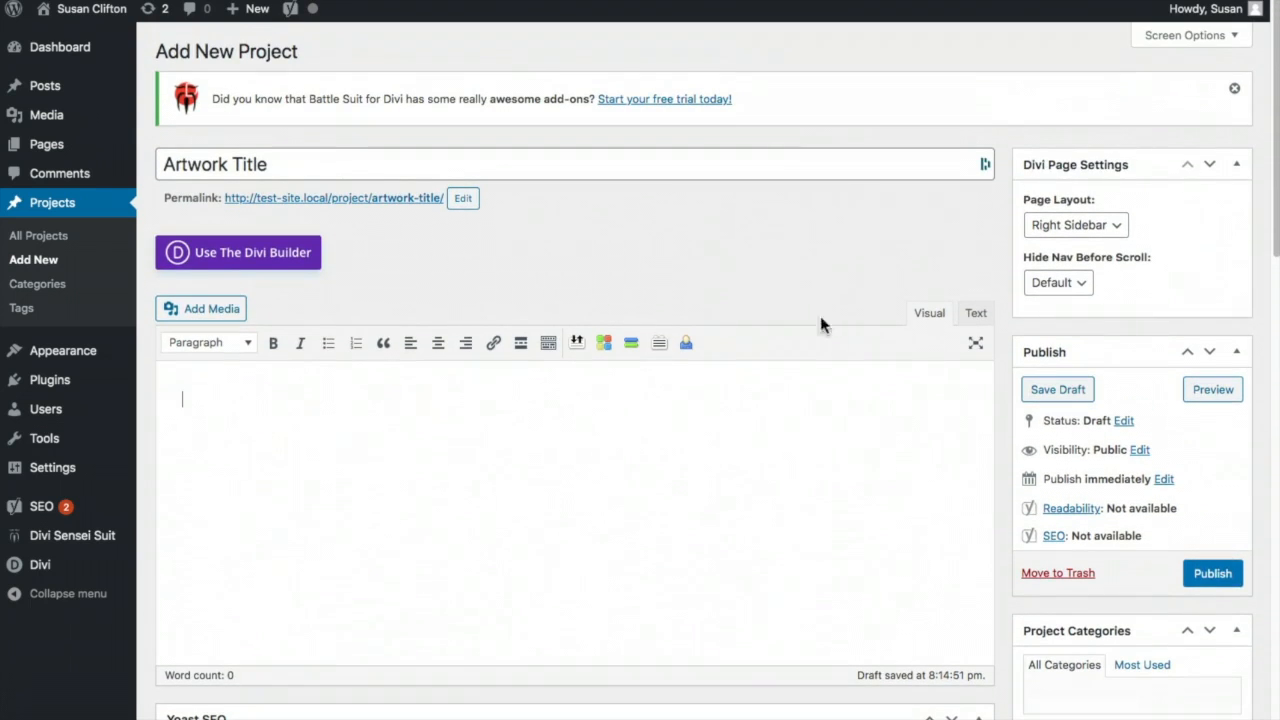